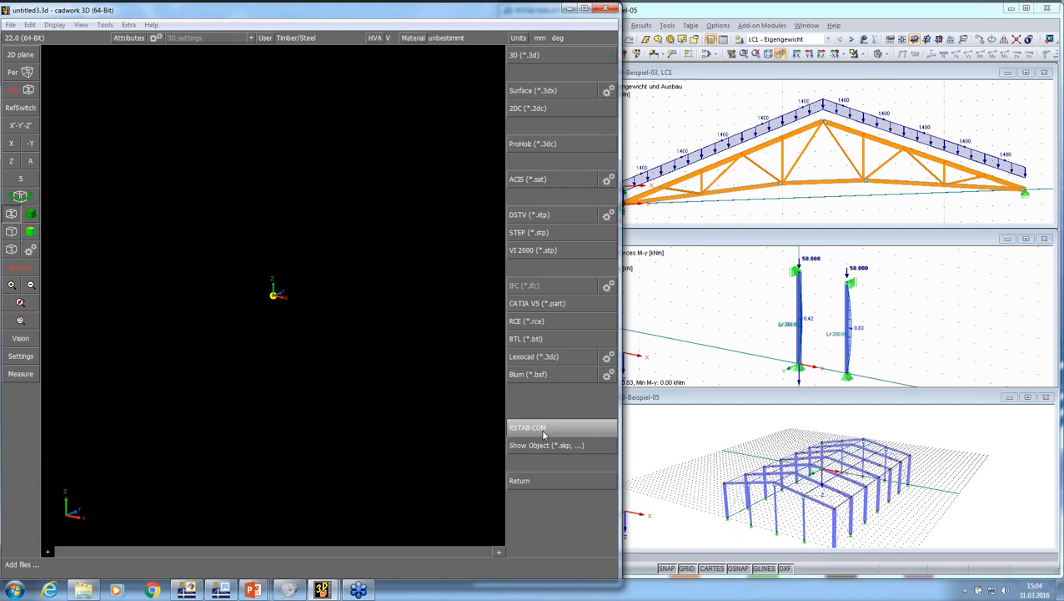
# Import the RSTAB-Beispiel-03 truss from the open RSTAB projects through RSTAB-COM and view the imported members
pyautogui.click(543, 432)
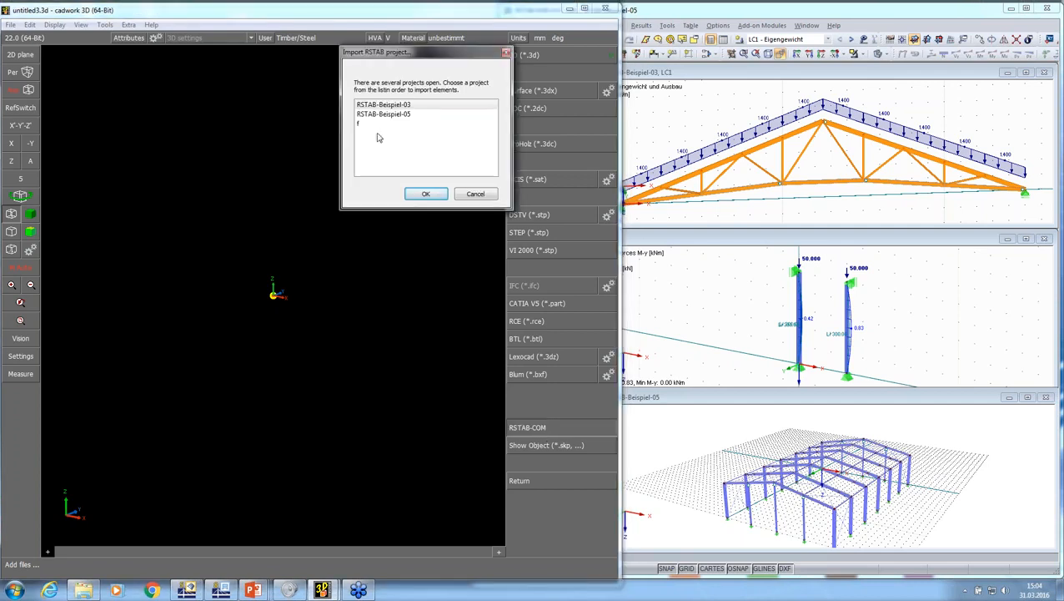
pyautogui.moveTo(407, 57); pyautogui.dragTo(555, 163)
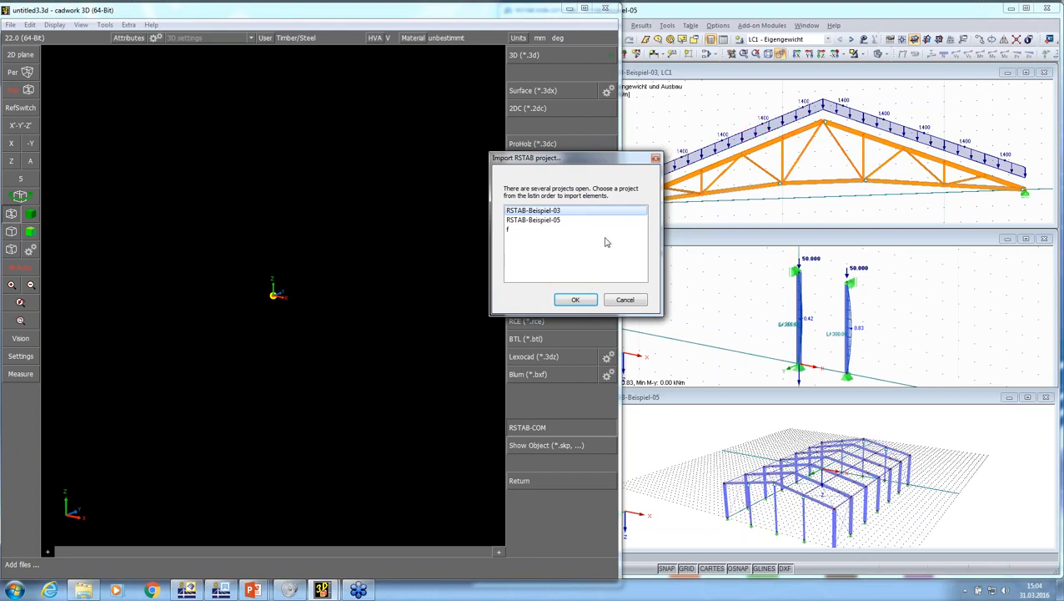
pyautogui.click(575, 299)
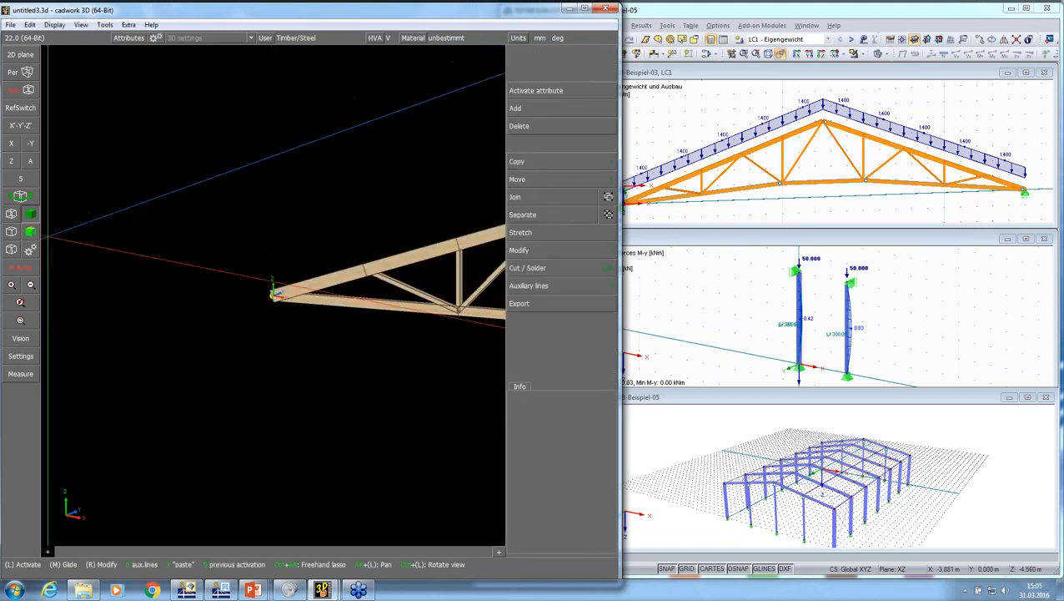
pyautogui.scroll(4, 333, 346)
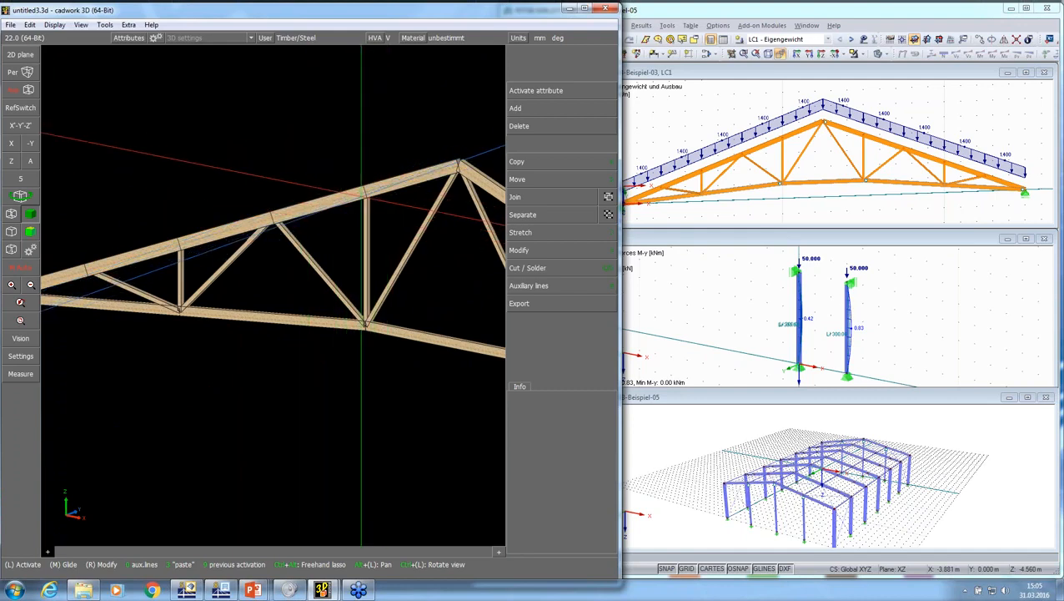
pyautogui.scroll(-5, 361, 200)
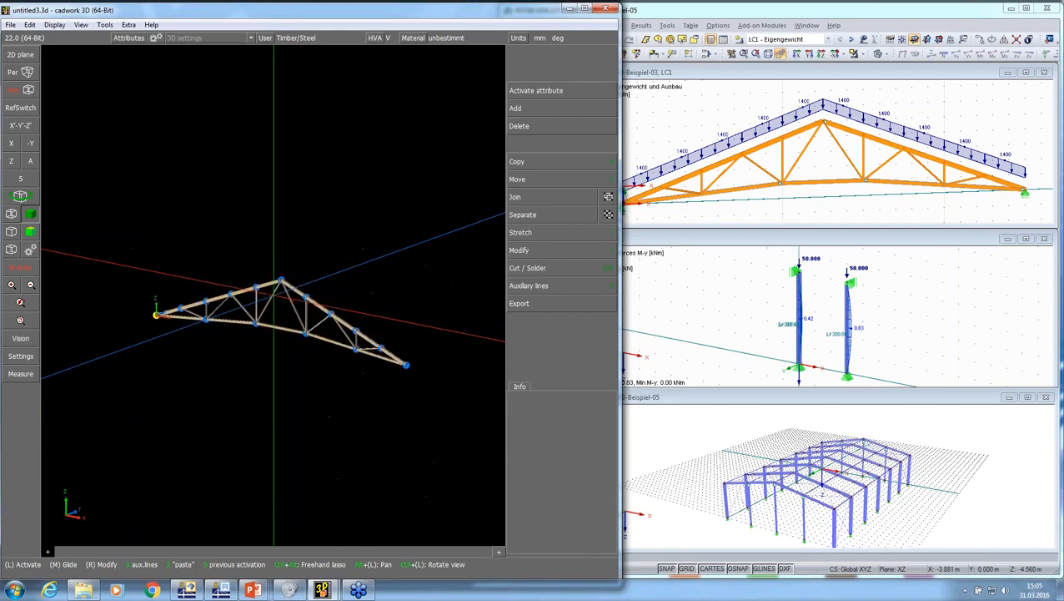
pyautogui.scroll(5, 274, 295)
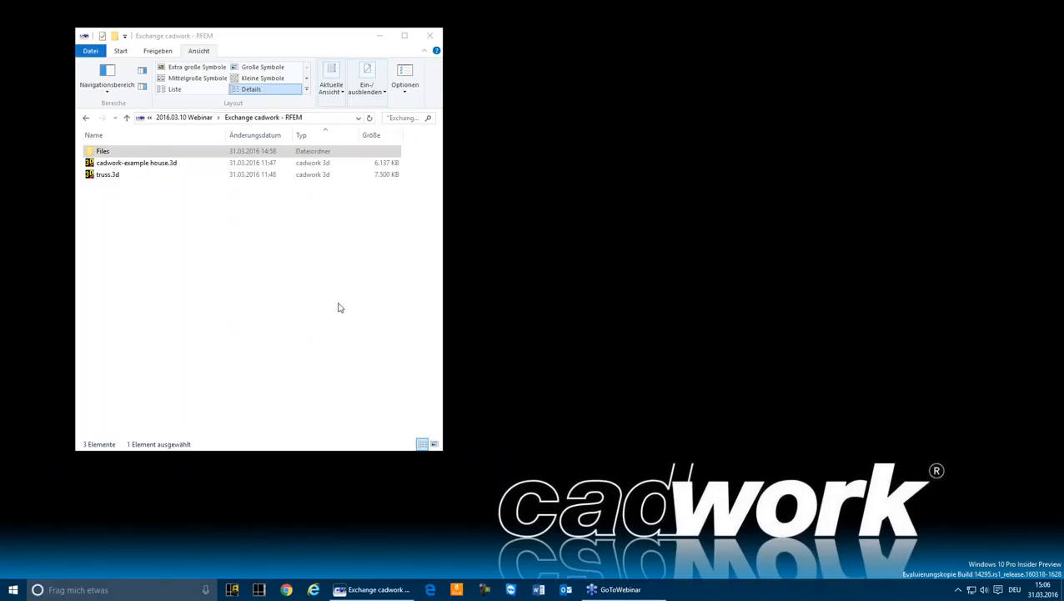
# Open the file truss.3d from the Exchange cadwork - RFEM folder
pyautogui.click(277, 316)
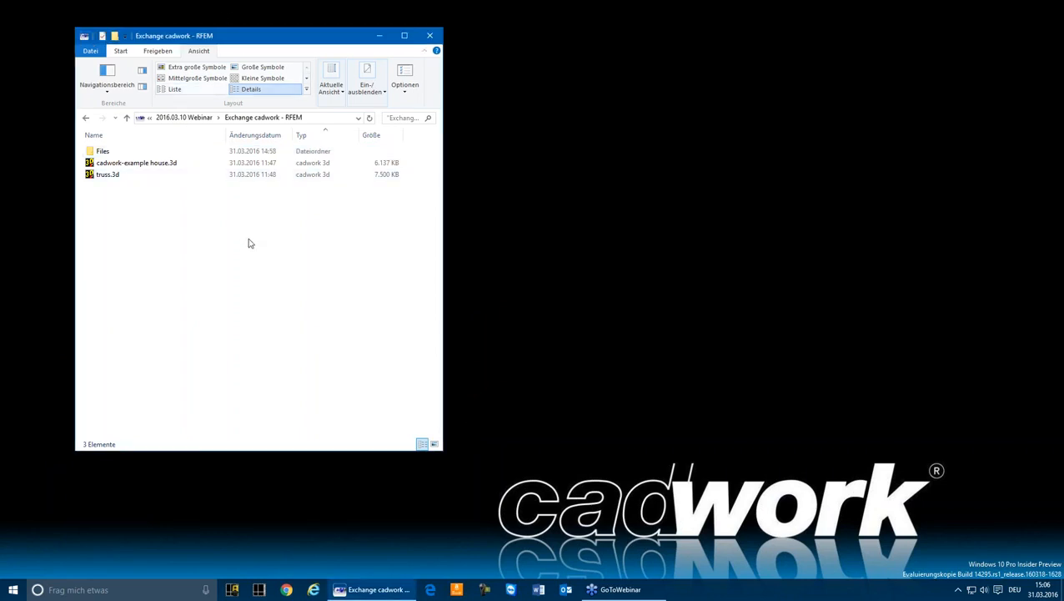
pyautogui.doubleClick(109, 177)
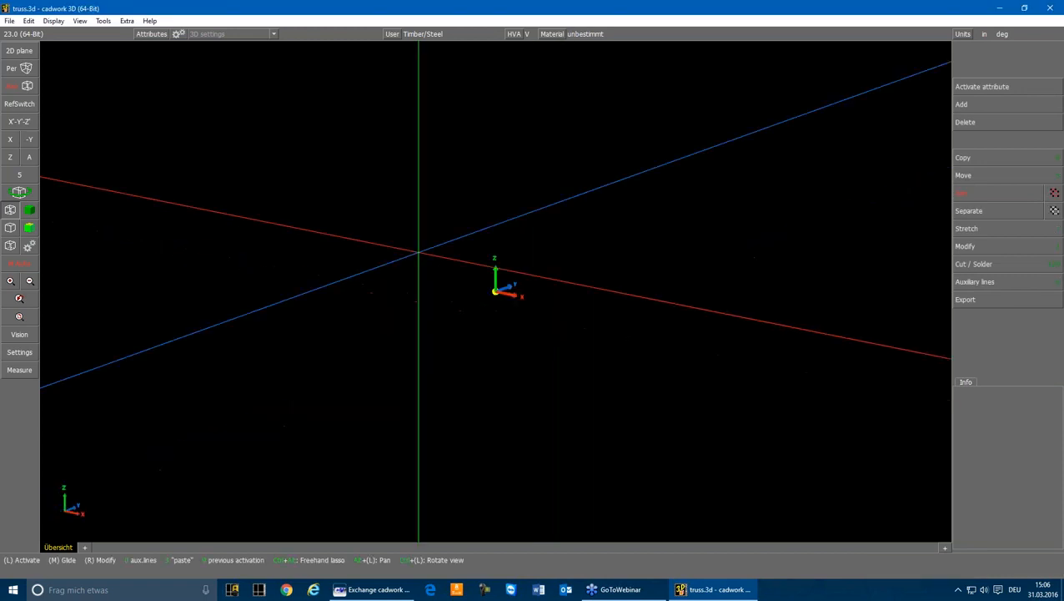
pyautogui.moveTo(419, 252); pyautogui.dragTo(512, 279, button='middle')
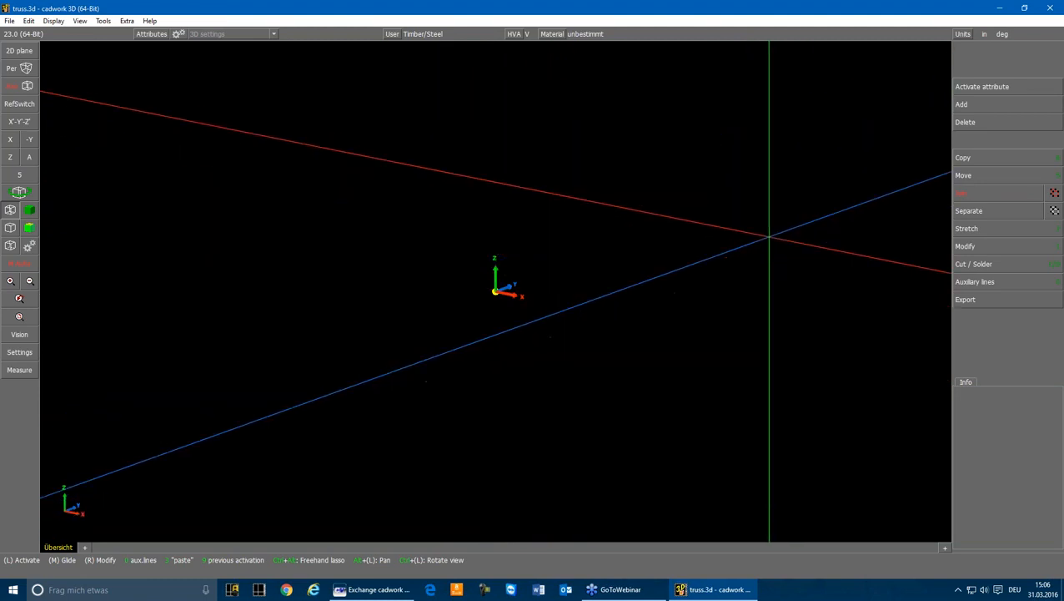
# Start adding the straight truss variant from the Files subfolder of the standard folder
pyautogui.click(970, 105)
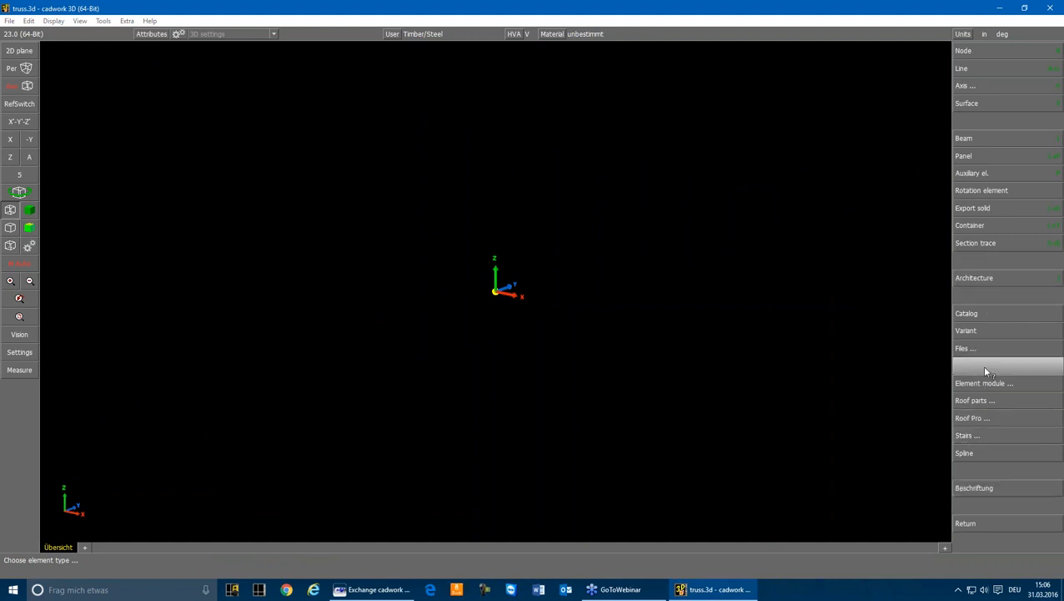
pyautogui.moveTo(986, 331)
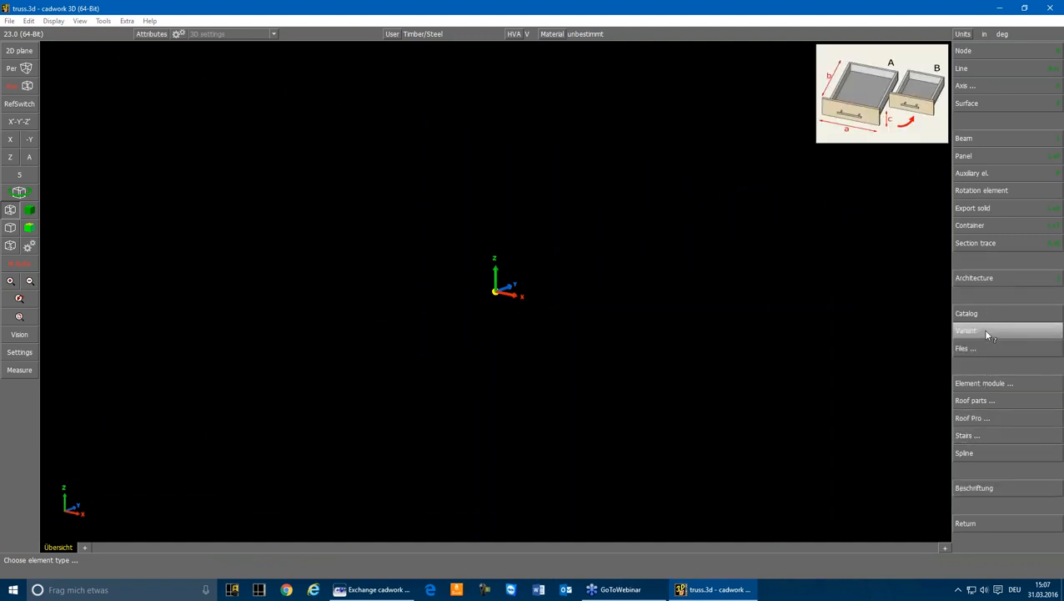
pyautogui.click(985, 332)
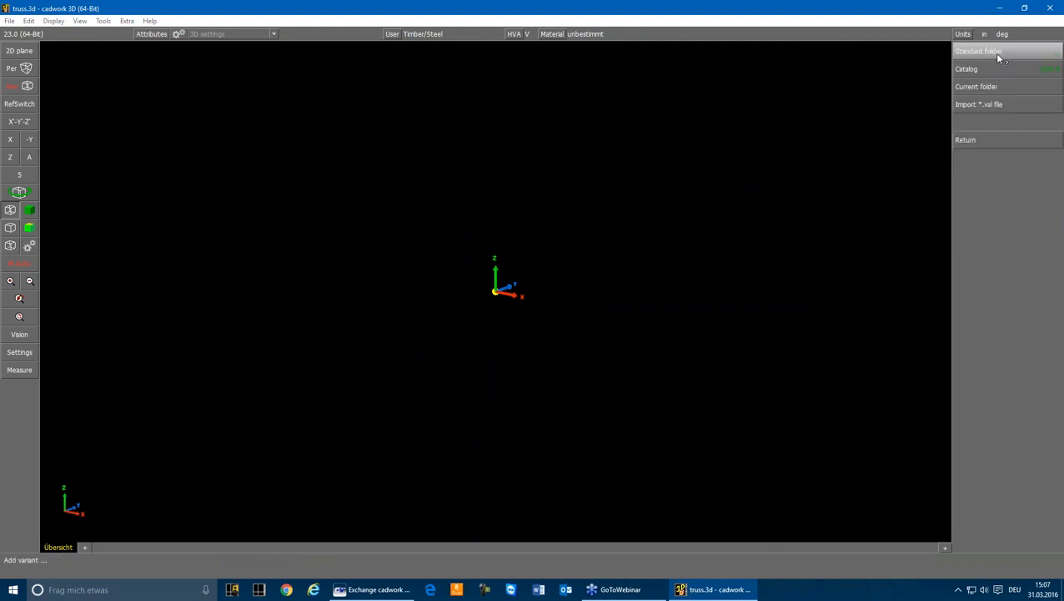
pyautogui.click(997, 53)
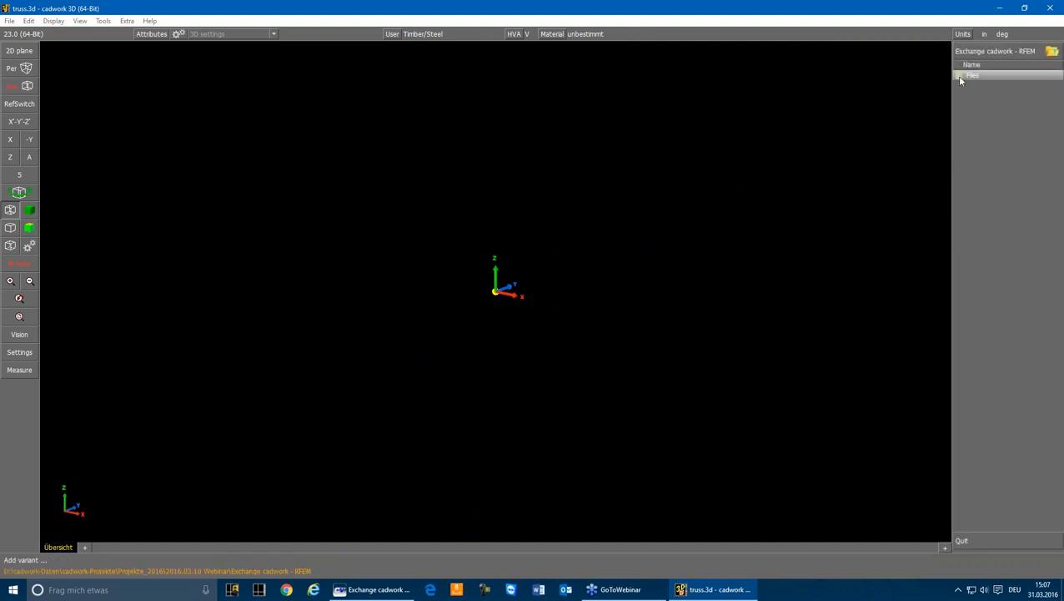
pyautogui.doubleClick(960, 77)
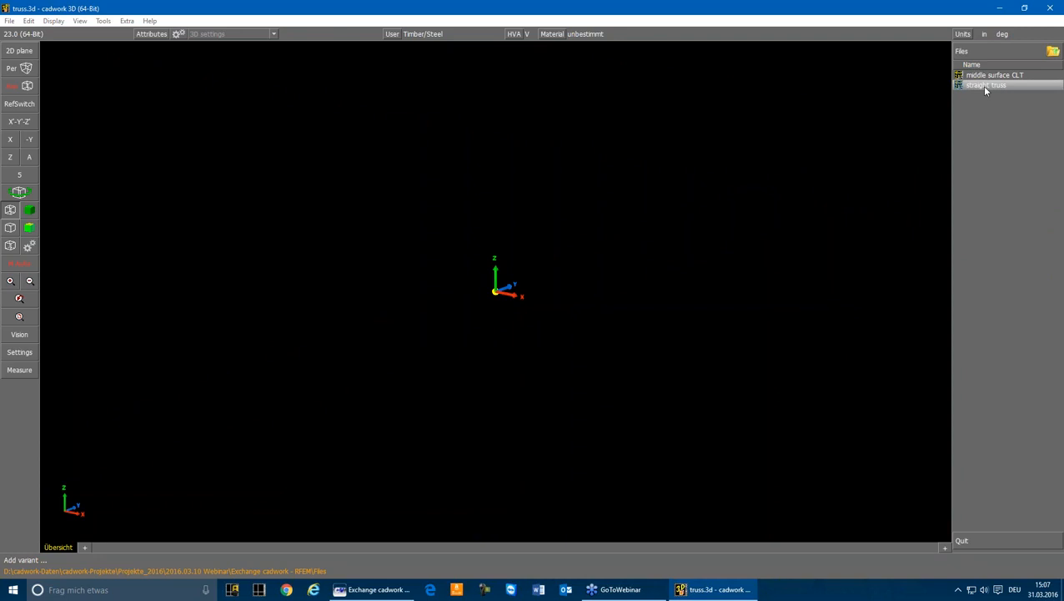
pyautogui.doubleClick(985, 86)
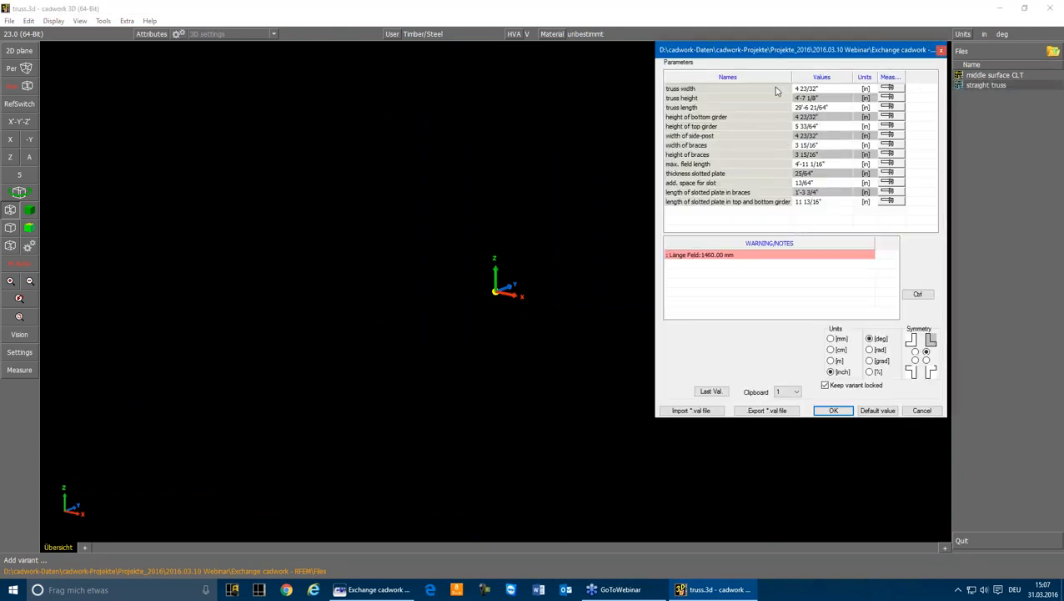
# Switch the variant's parameter units to millimetres and metres, and return them to inches
pyautogui.click(831, 338)
pyautogui.click(831, 361)
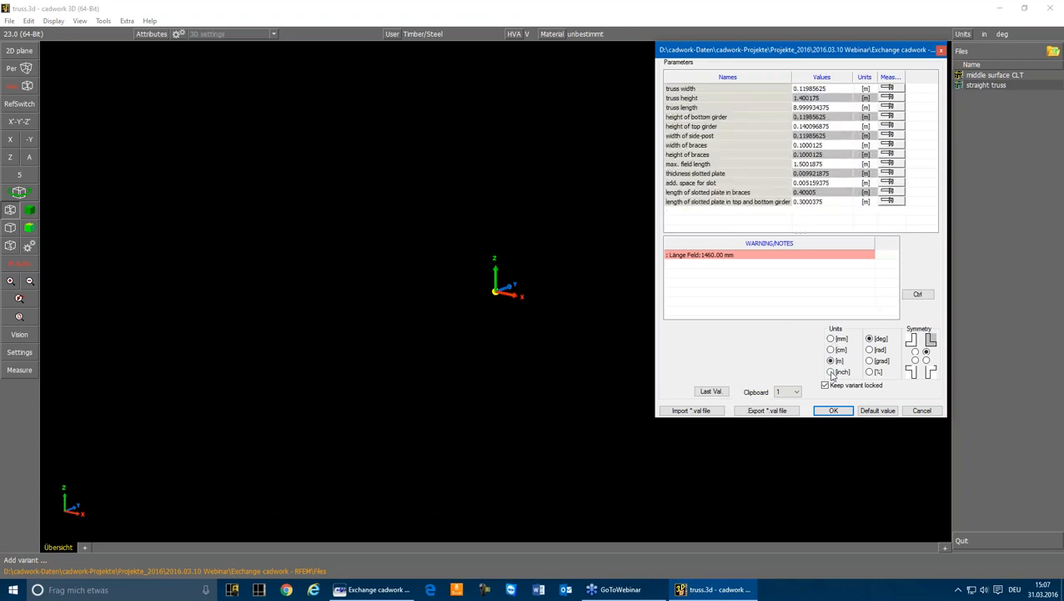
pyautogui.click(831, 372)
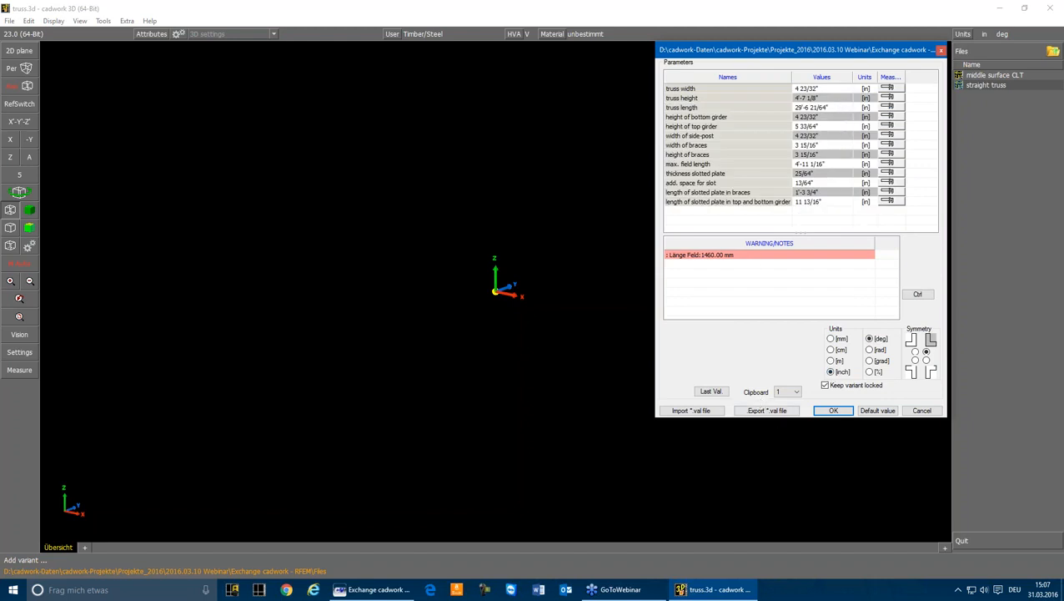
# Accept the truss parameters, rotate the truss to run along the X axis, and place it at the coordinate origin
pyautogui.click(827, 415)
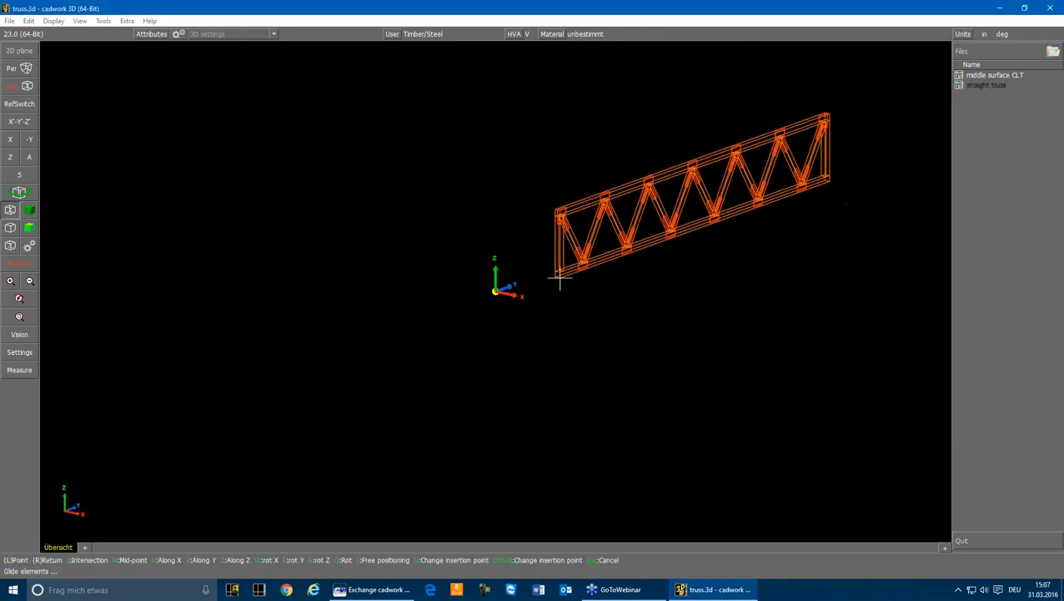
pyautogui.press('r')
pyautogui.press('r')
pyautogui.press('r')
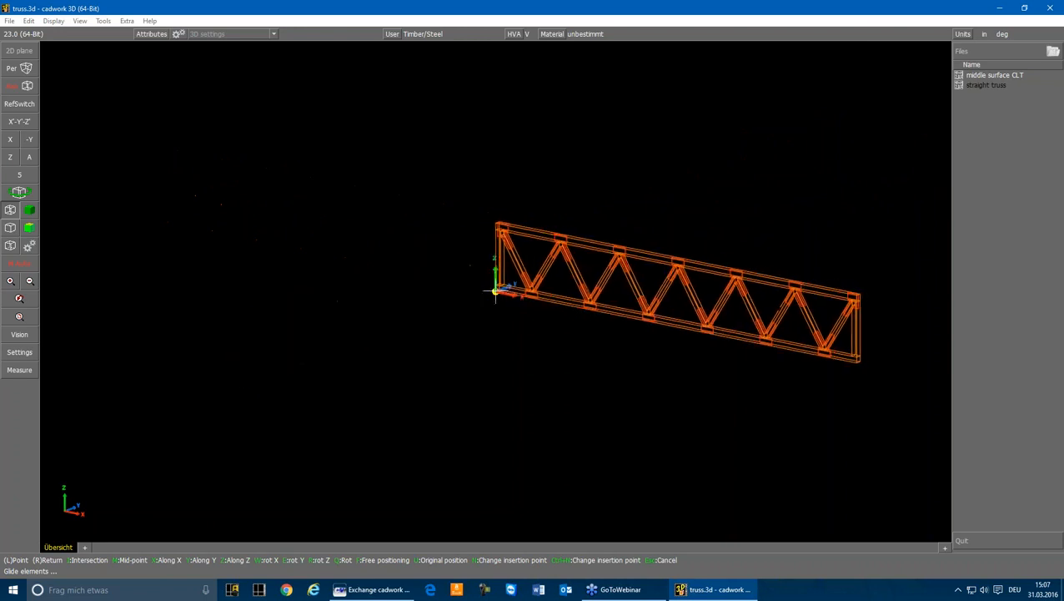
pyautogui.click(496, 292)
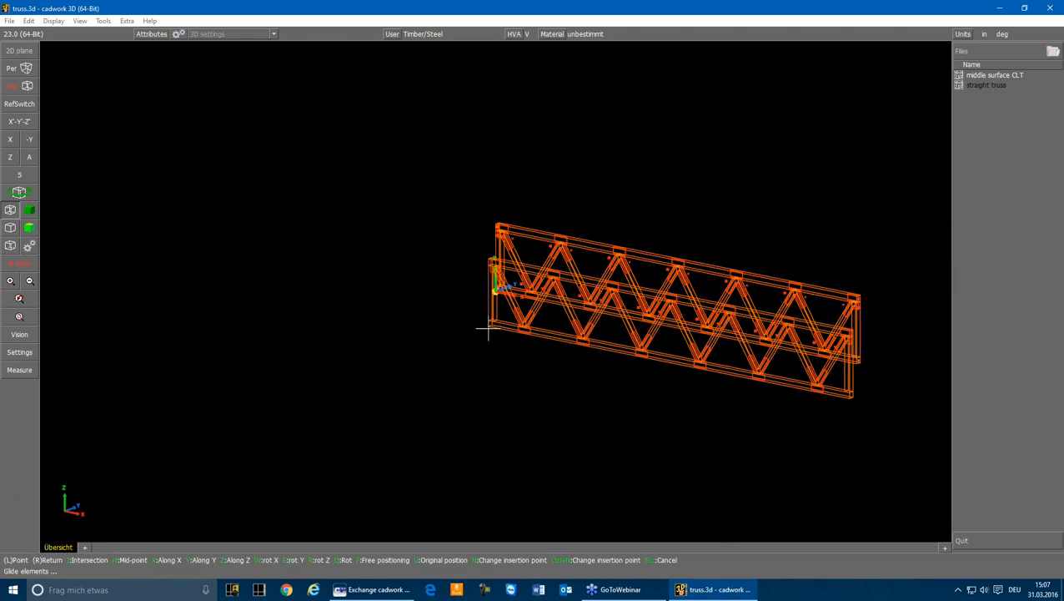
pyautogui.click(21, 318)
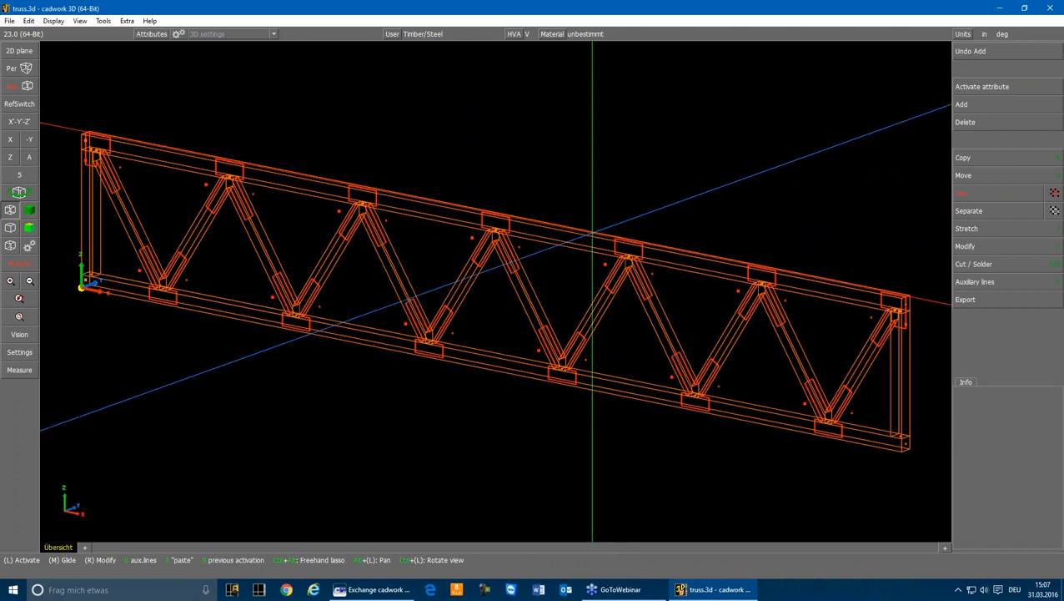
# Edit the placed truss variant, setting its width to 6", height to 5'-0" and length to 50'-0"
pyautogui.doubleClick(499, 215)
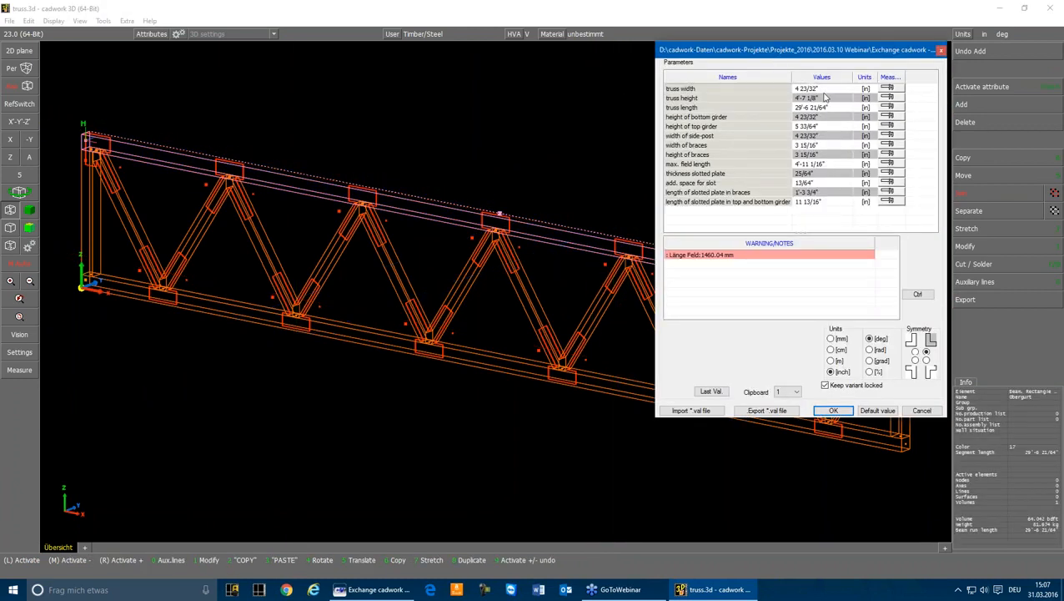
pyautogui.click(826, 88)
pyautogui.write('6')
pyautogui.press('Return')
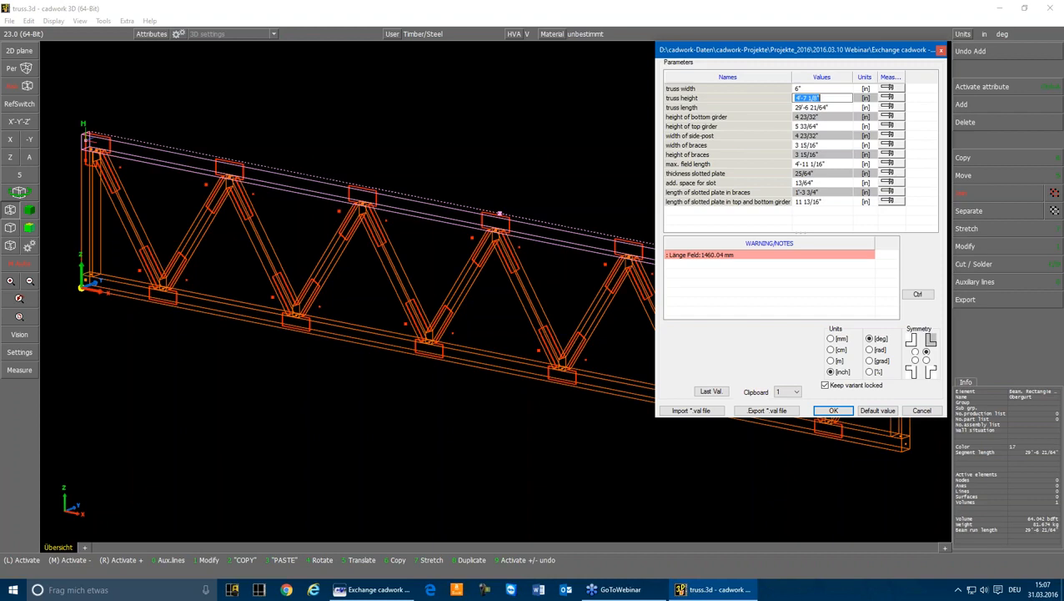
pyautogui.write('5')
pyautogui.press('Return')
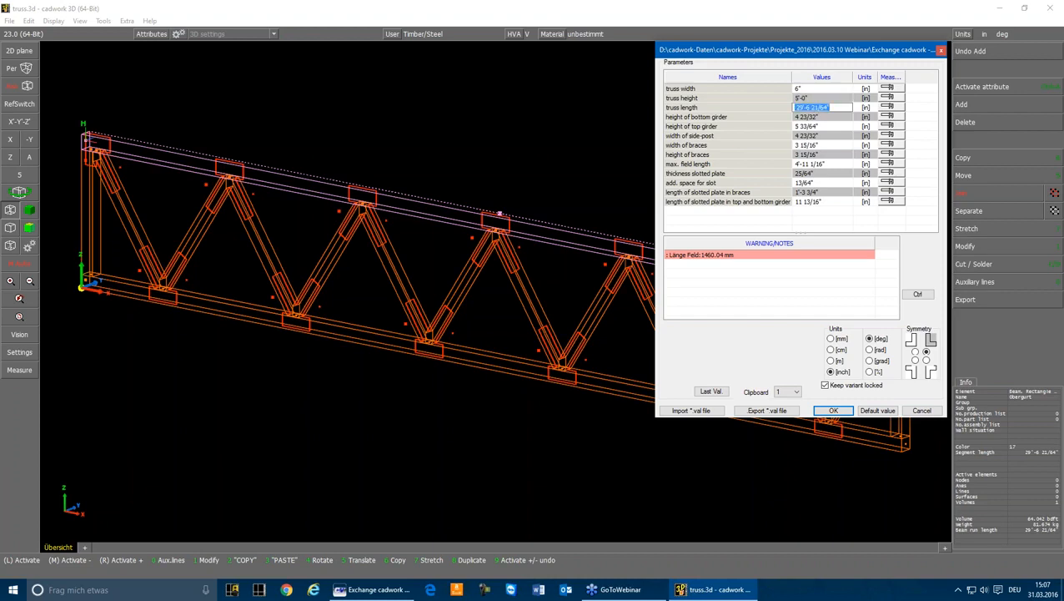
pyautogui.write('50')
pyautogui.press('Return')
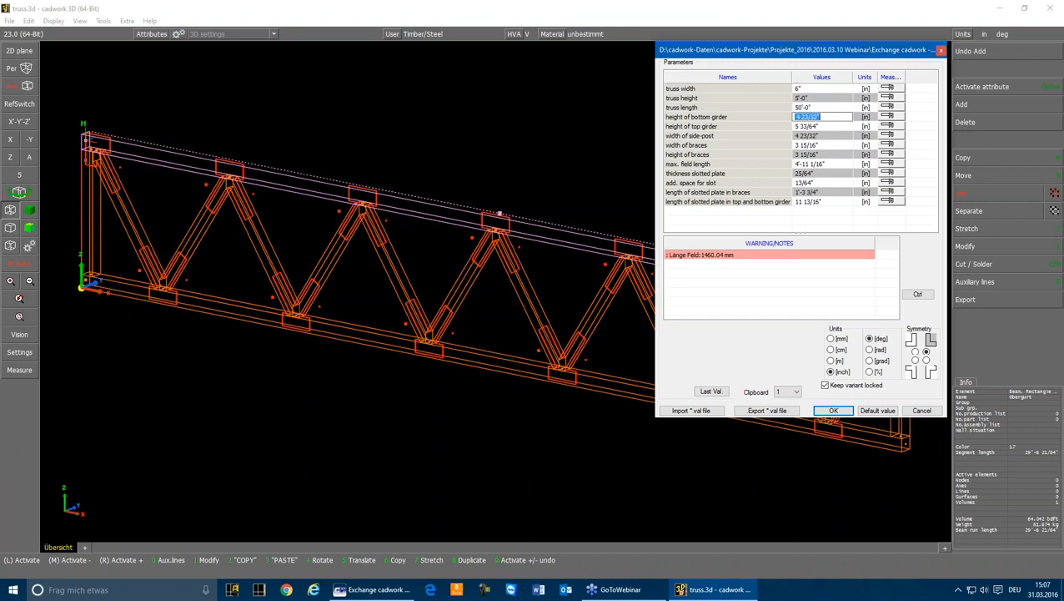
# Set the heights of the truss's bottom girder and top girder to 10" each
pyautogui.write('10')
pyautogui.press('Return')
pyautogui.write('1')
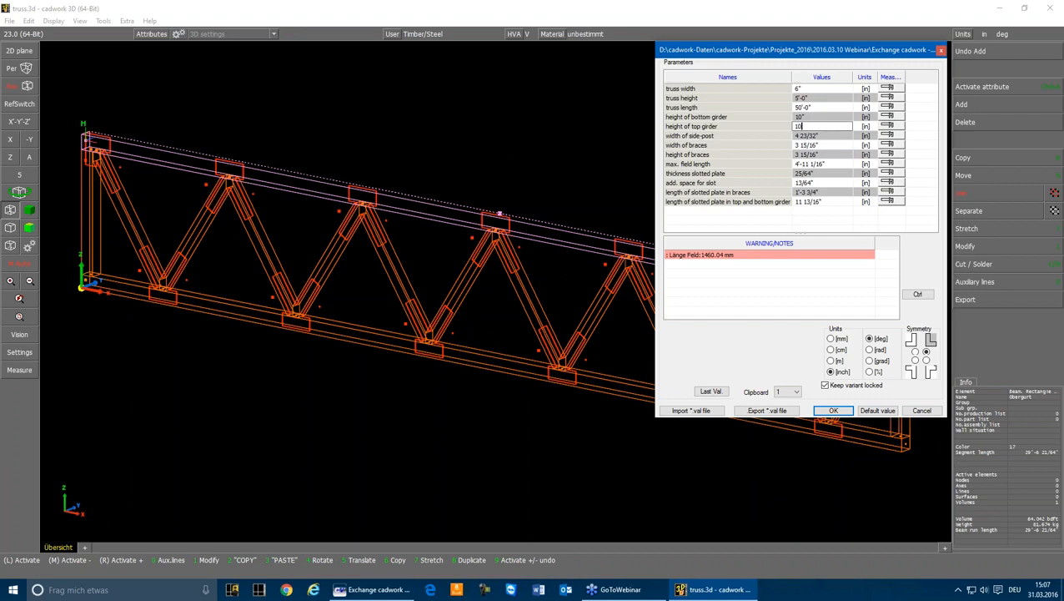
pyautogui.press('Return')
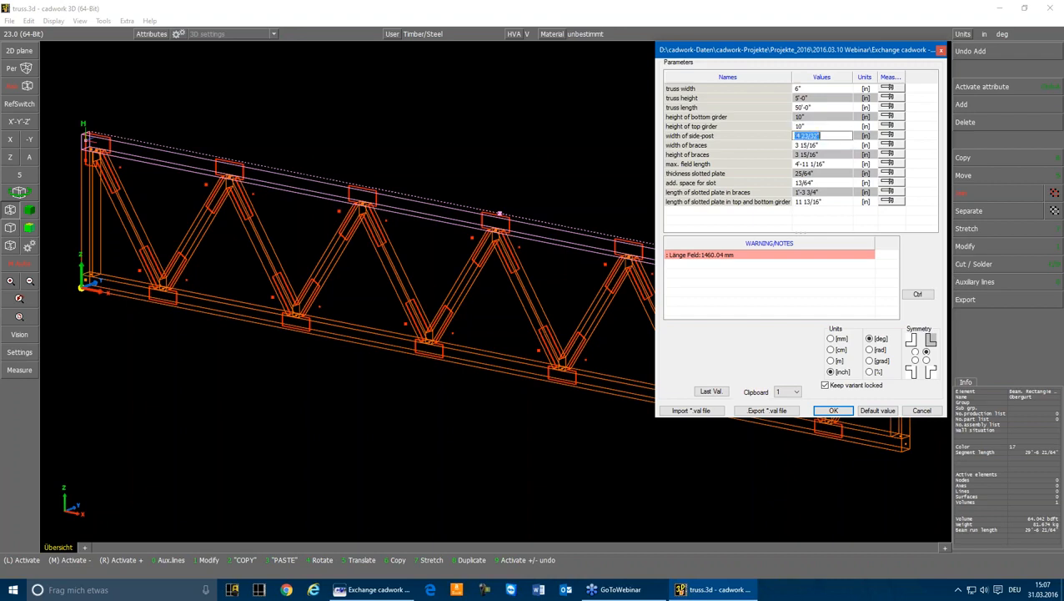
# Set the side-post width, brace width and brace height to 4", and the maximum field length to 4'-0"
pyautogui.write('4')
pyautogui.press('Return')
pyautogui.write('4')
pyautogui.press('Return')
pyautogui.write('4')
pyautogui.press('Return')
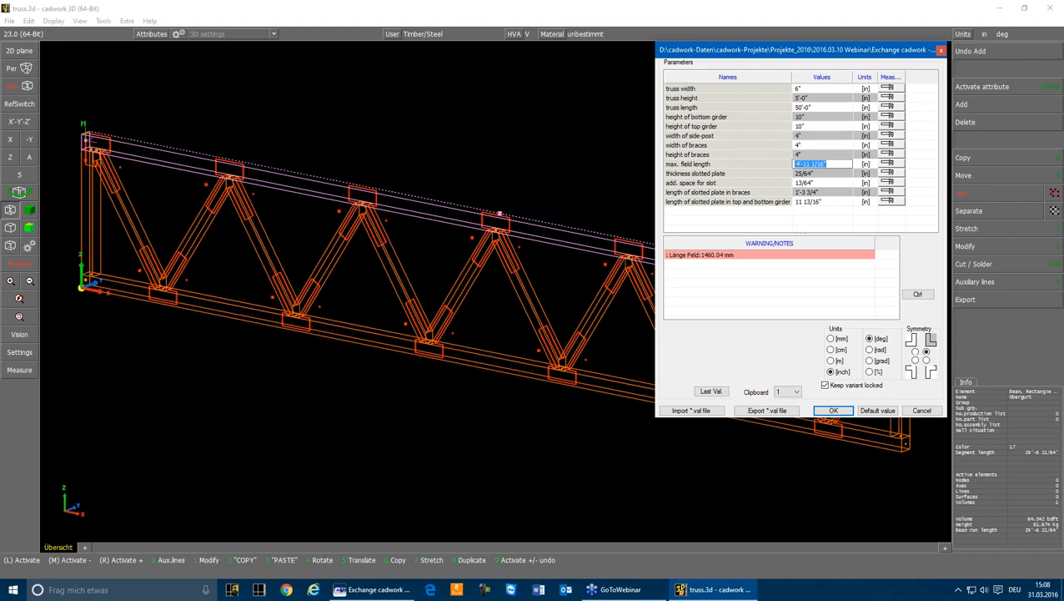
pyautogui.write("4'")
pyautogui.press('Return')
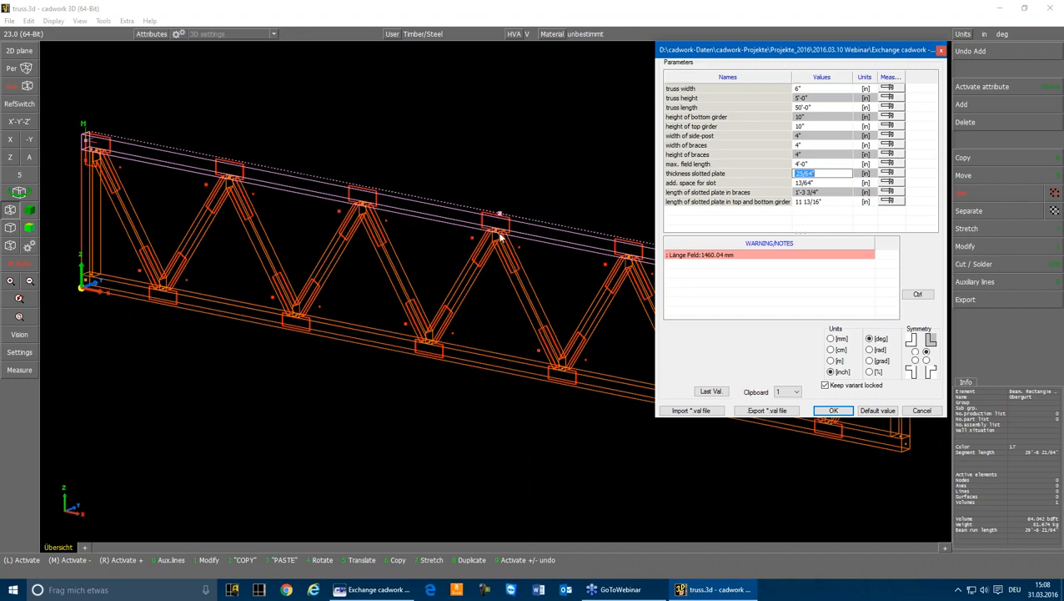
# Set the slotted plate thickness and additional slot space to 0, and apply the modified parameters to the truss
pyautogui.write('0')
pyautogui.press('Return')
pyautogui.write('0')
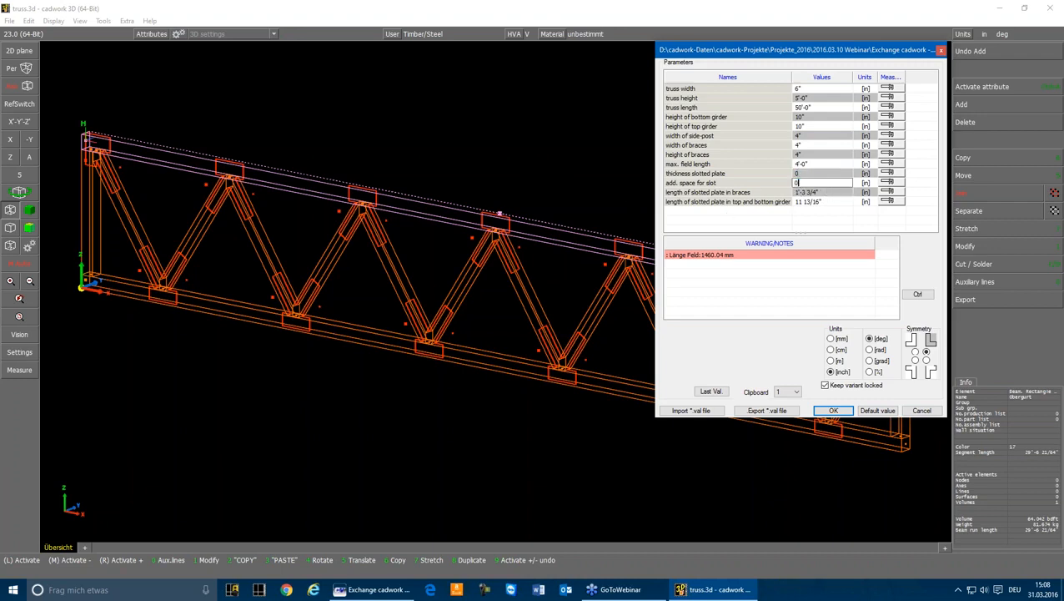
pyautogui.press('Return')
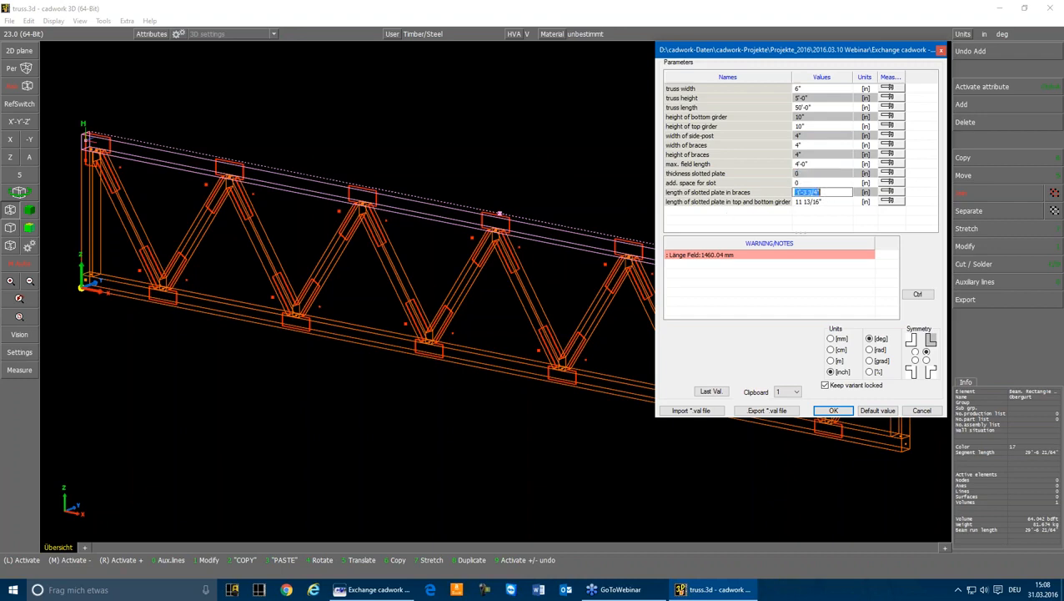
pyautogui.click(821, 202)
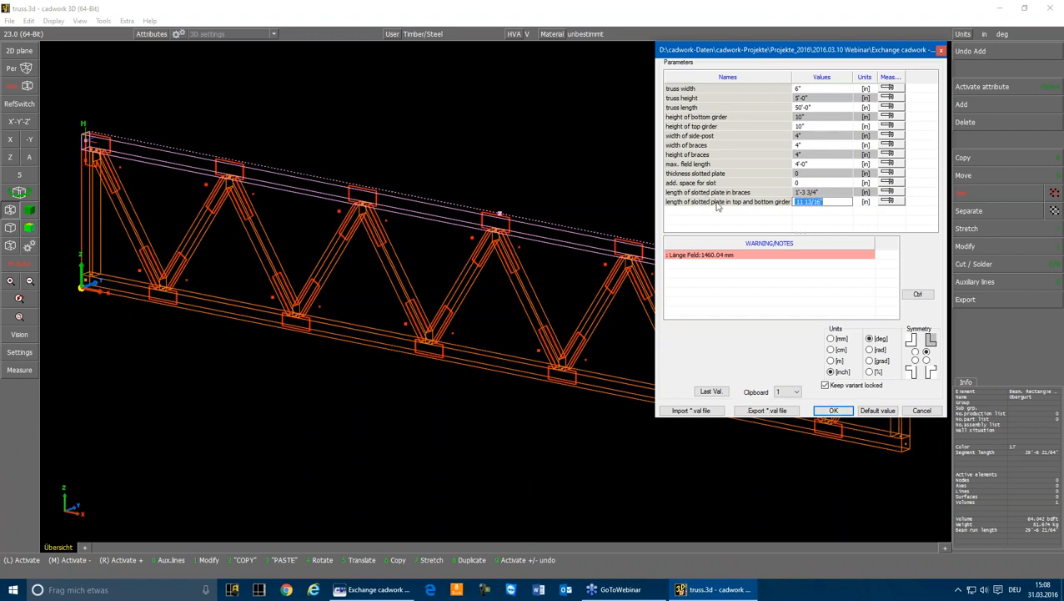
pyautogui.click(833, 411)
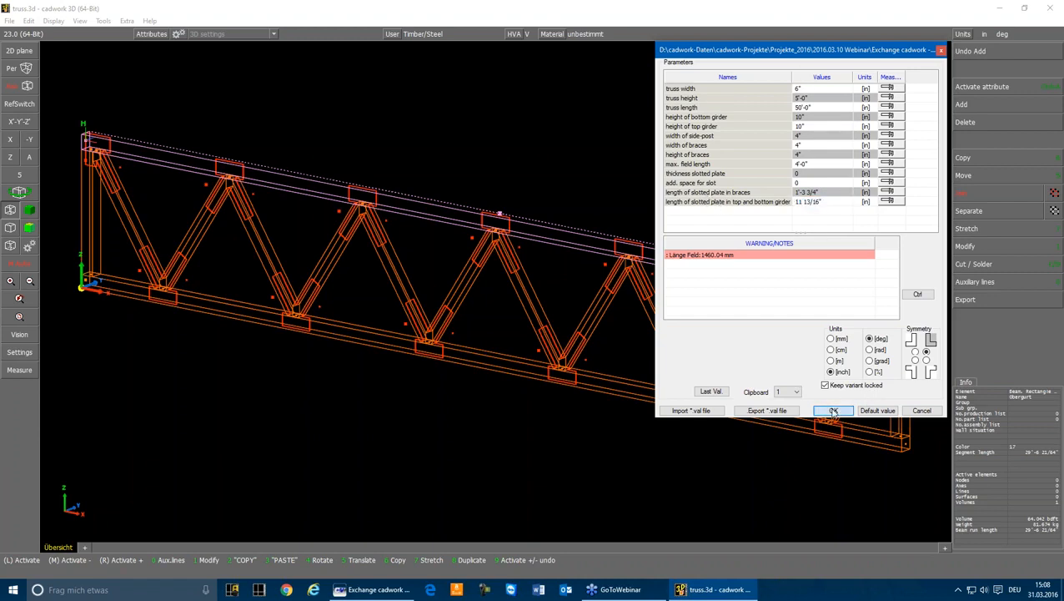
# Inspect the rebuilt truss and check the attributes and modification options of one diagonal brace
pyautogui.scroll(3, 660, 341)
pyautogui.scroll(-3, 585, 244)
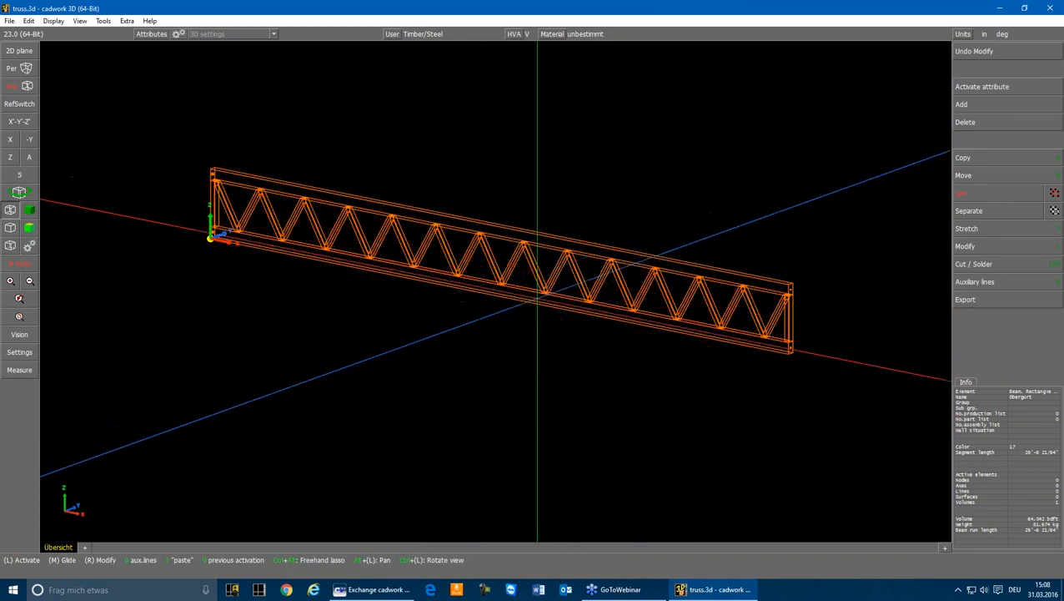
pyautogui.click(553, 265)
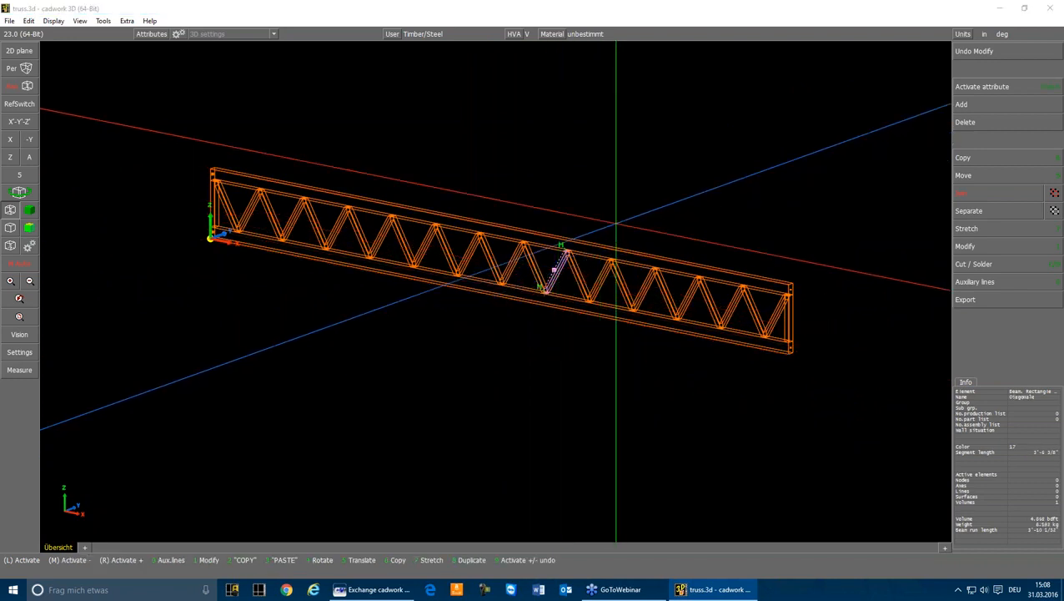
pyautogui.press('1')
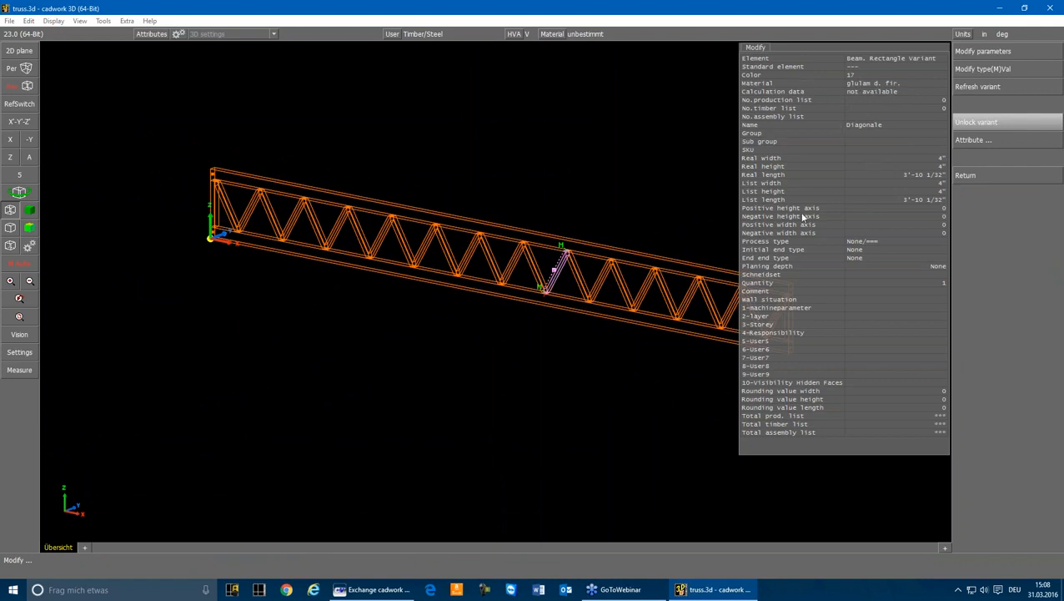
pyautogui.rightClick(674, 149)
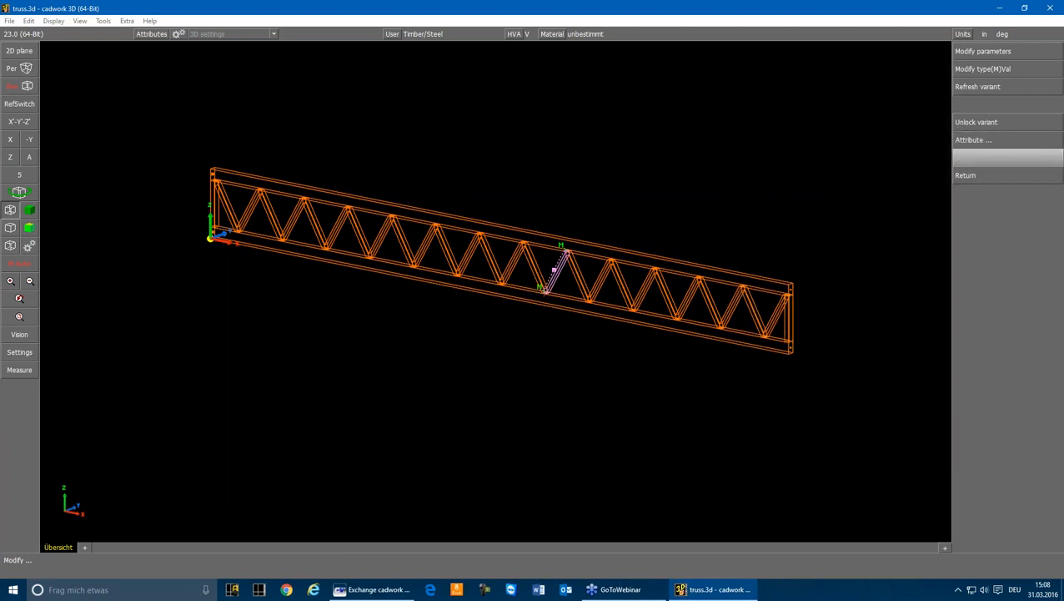
pyautogui.click(614, 148)
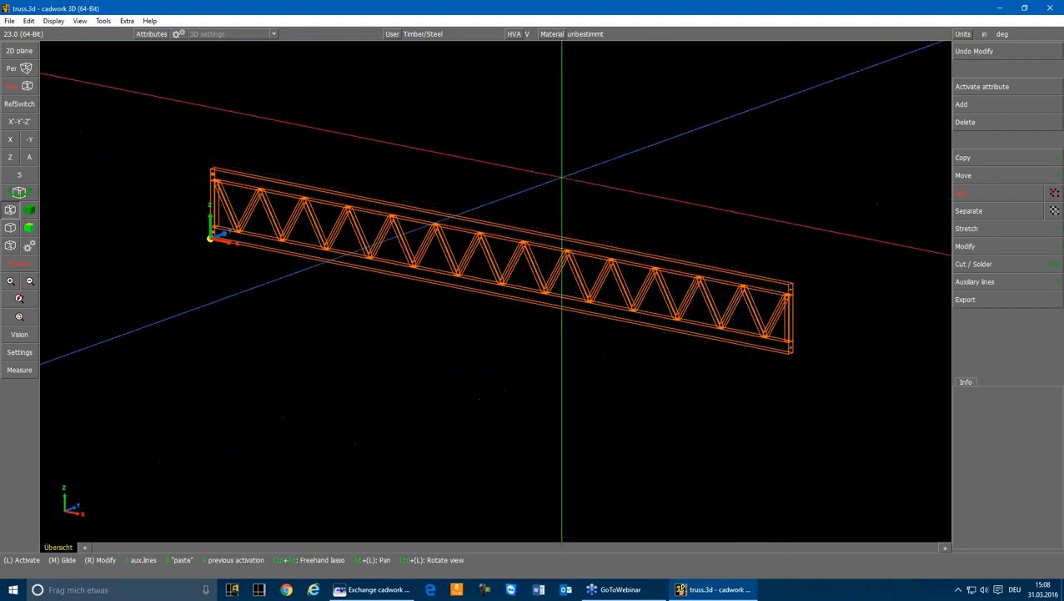
# Add beam system axes to all members of the truss
pyautogui.moveTo(196, 123)
pyautogui.mouseDown()
pyautogui.moveTo(591, 351)
pyautogui.moveTo(781, 388)
pyautogui.moveTo(831, 385)
pyautogui.mouseUp()
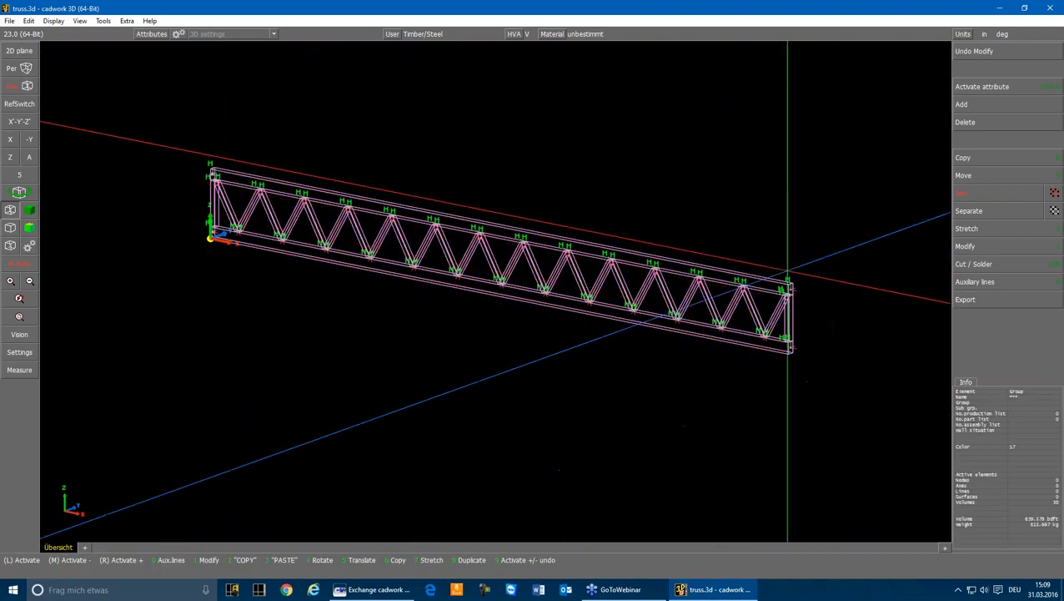
pyautogui.click(993, 104)
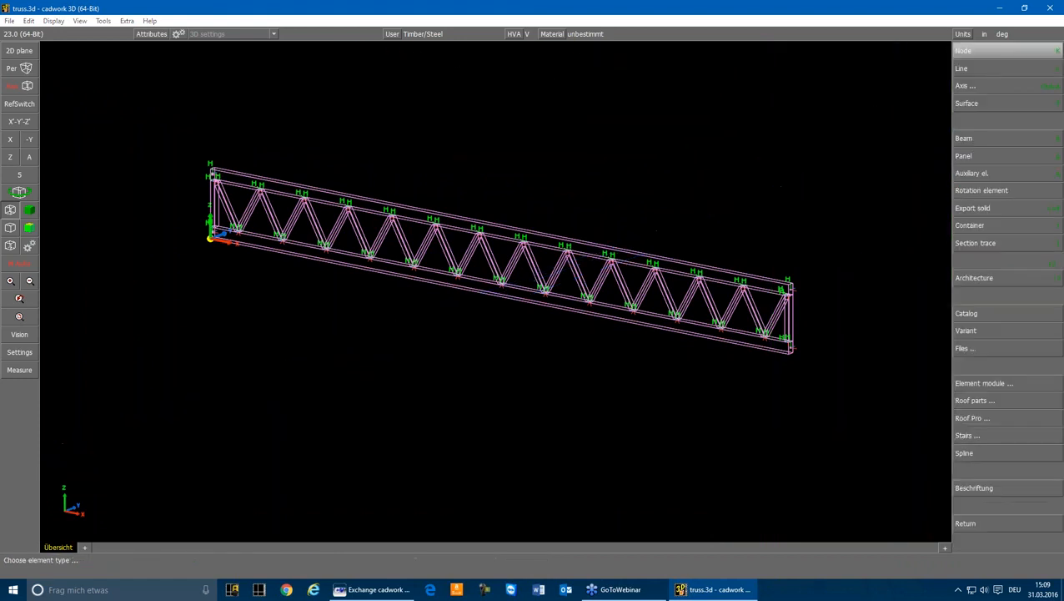
pyautogui.click(987, 84)
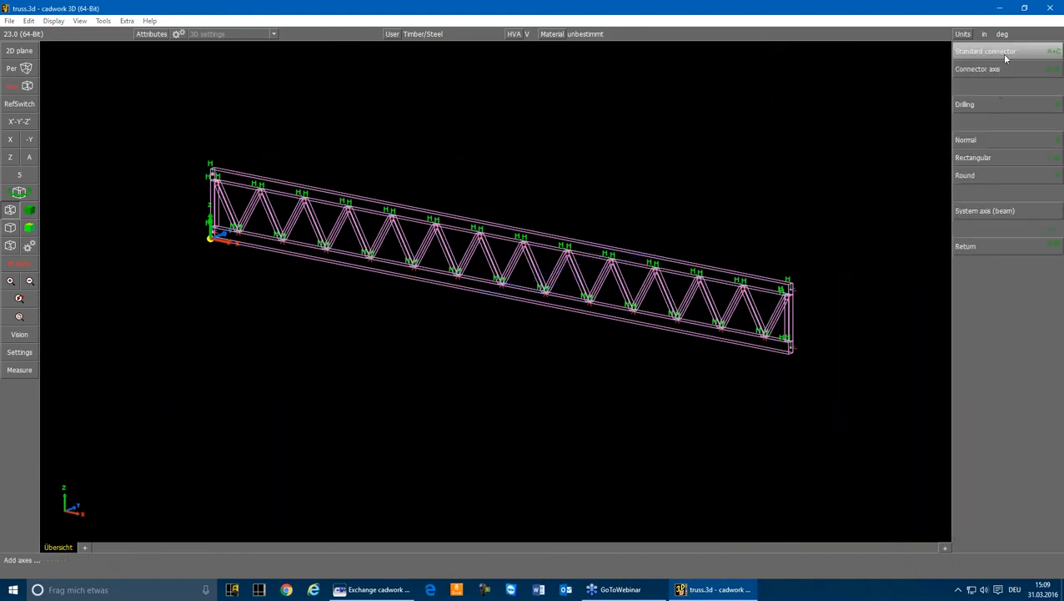
pyautogui.click(981, 213)
pyautogui.press('Escape')
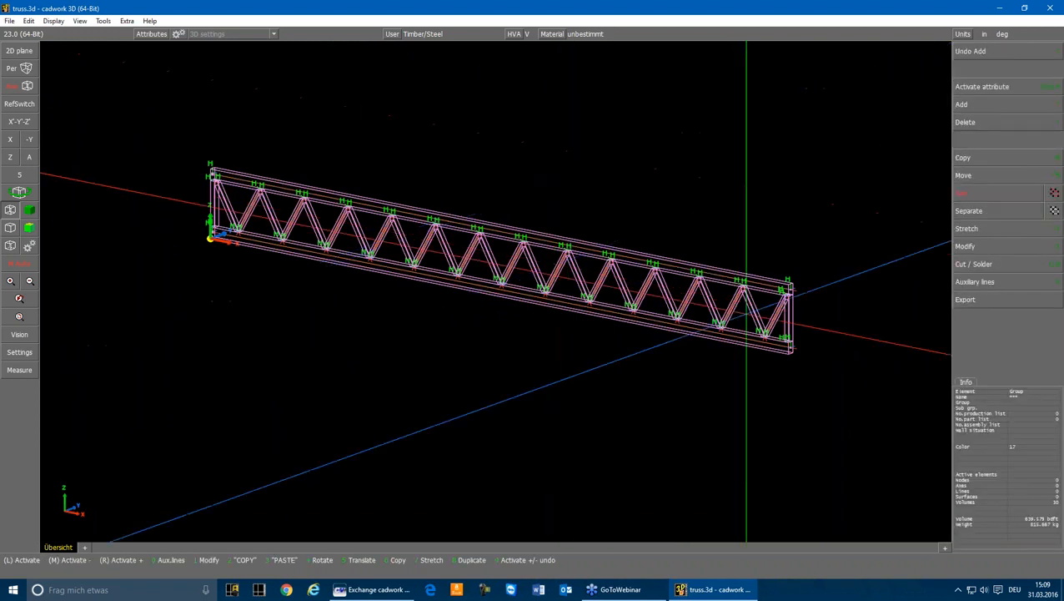
# Hide the truss beams so that only their system axes are displayed
pyautogui.scroll(5, 786, 287)
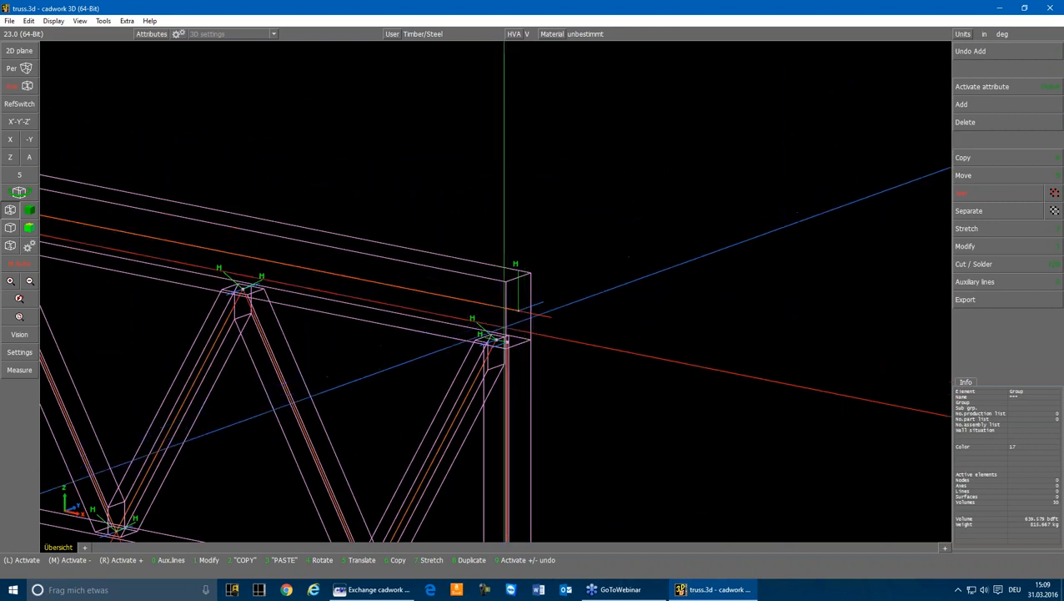
pyautogui.press('Escape')
pyautogui.scroll(-5, 497, 338)
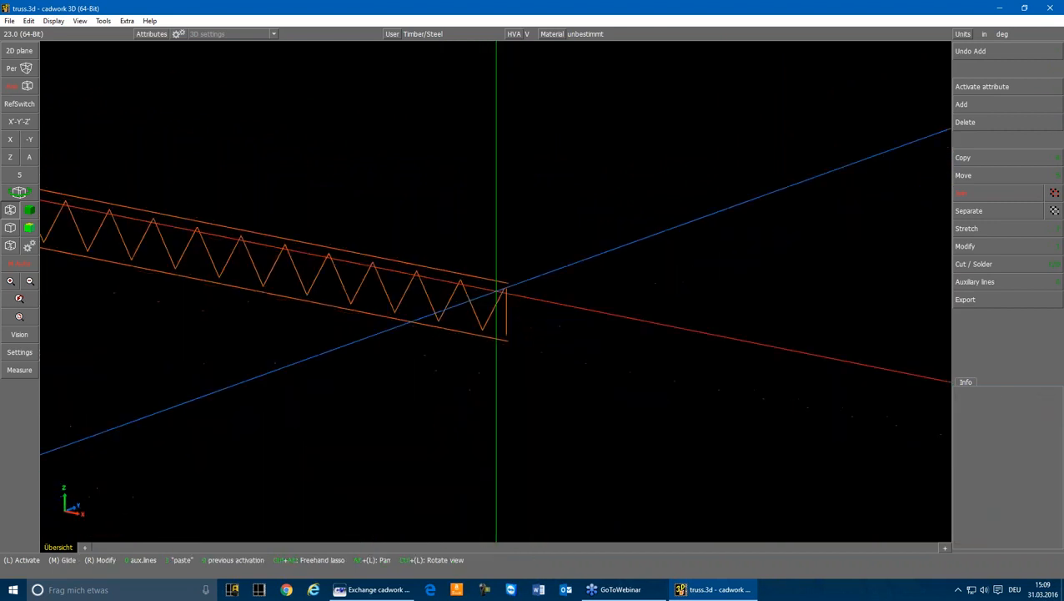
pyautogui.scroll(-2, 496, 291)
pyautogui.scroll(2, 496, 291)
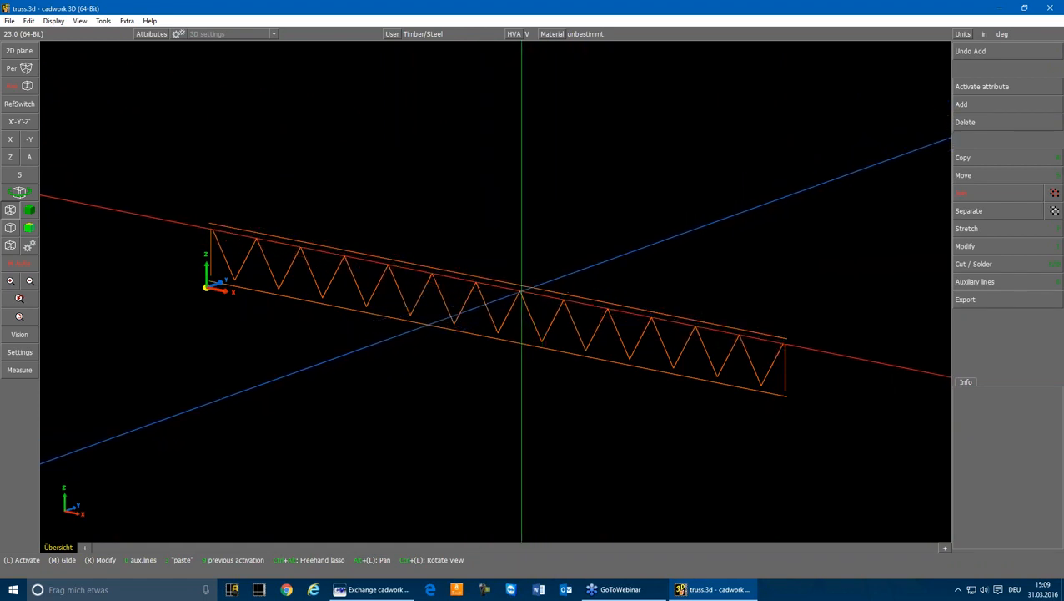
# Move the top girder's axis at the truss end far from the origin onto the end point of the last brace axis
pyautogui.click(520, 289)
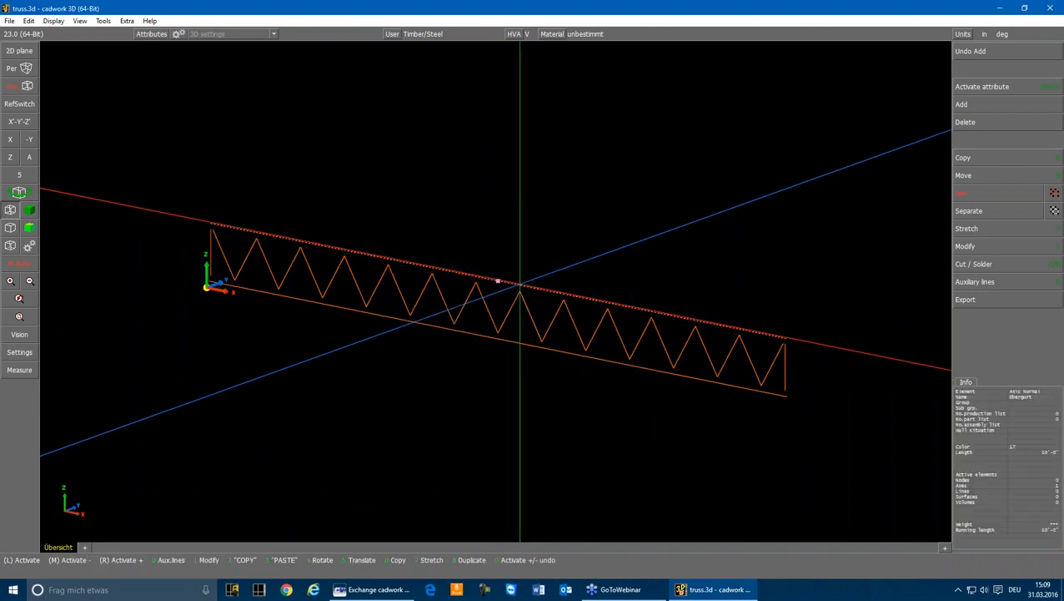
pyautogui.click(756, 362)
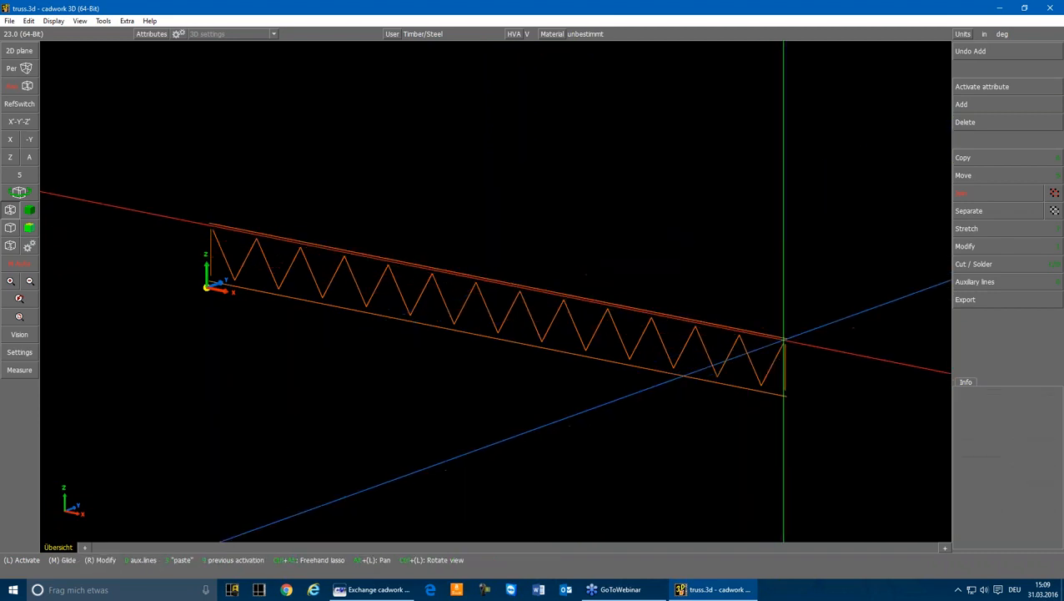
pyautogui.click(782, 335)
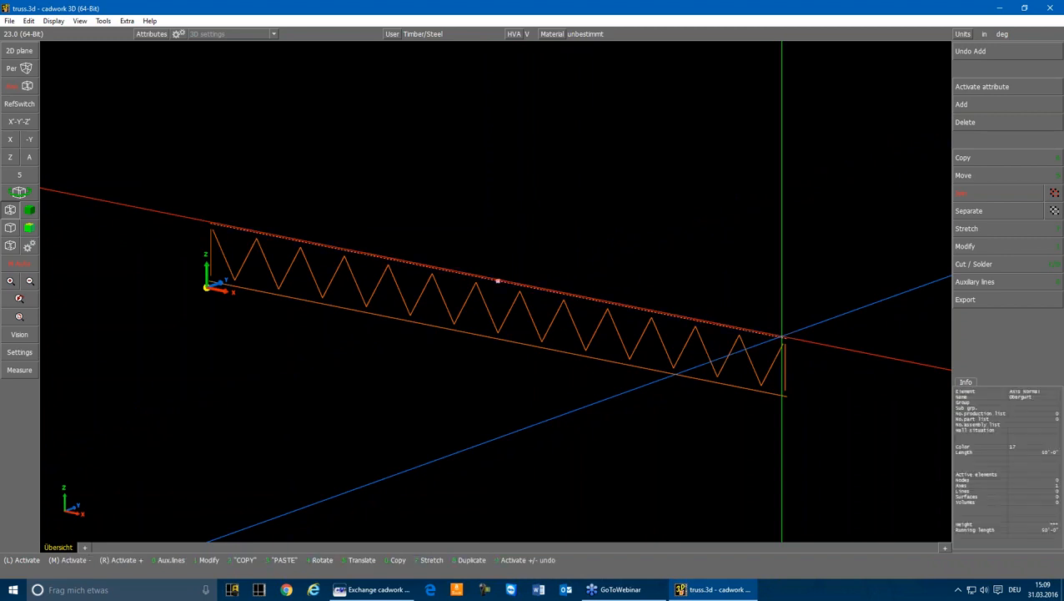
pyautogui.scroll(3, 781, 336)
pyautogui.press('5')
pyautogui.click(499, 282)
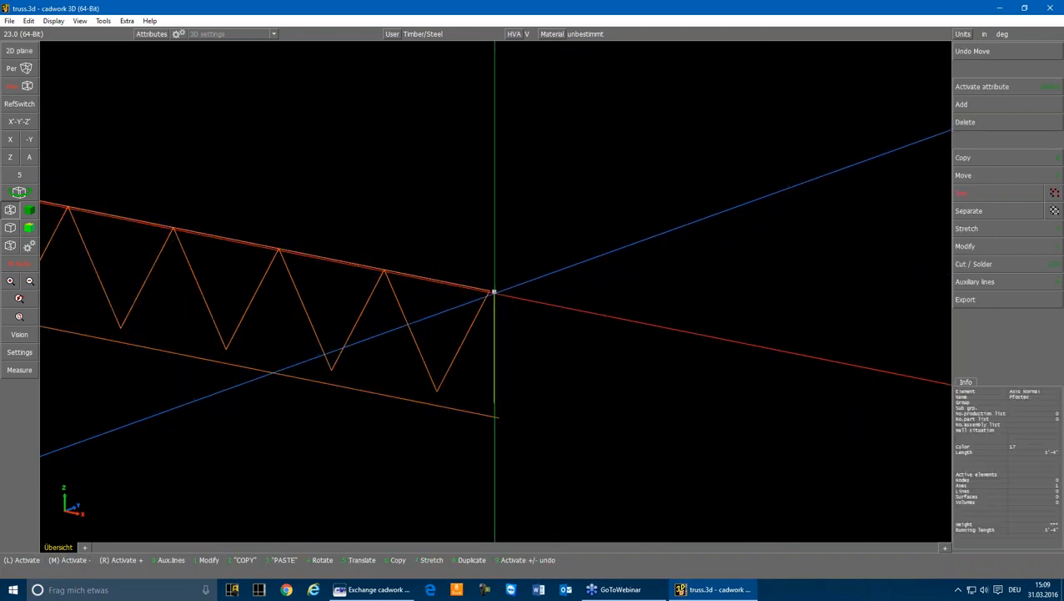
# Move the far side-post's axis to the last brace's end point and the bottom girder's axis to the post's lower end
pyautogui.click(491, 291)
pyautogui.click(493, 420)
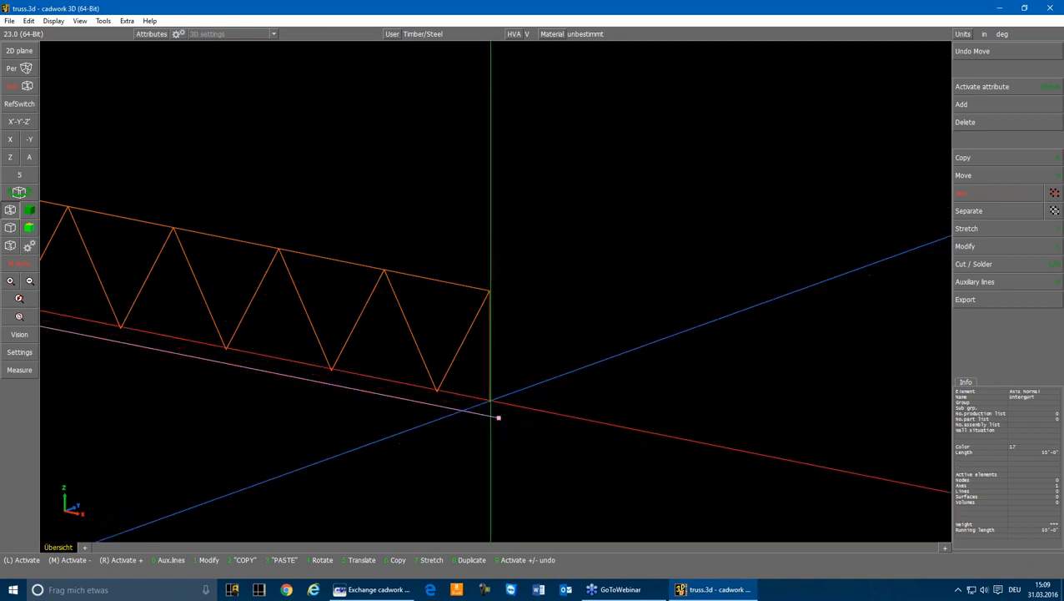
pyautogui.press('5')
pyautogui.click(489, 401)
# Move the side-post axis at the origin end onto the upper end point of the first brace axis
pyautogui.scroll(-3, 395, 374)
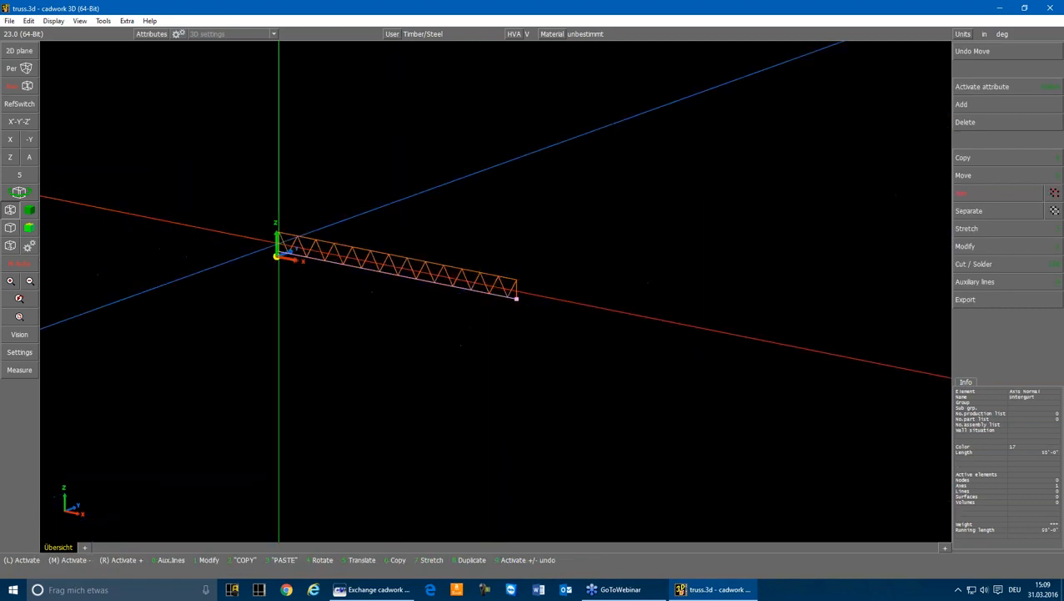
pyautogui.scroll(3, 289, 229)
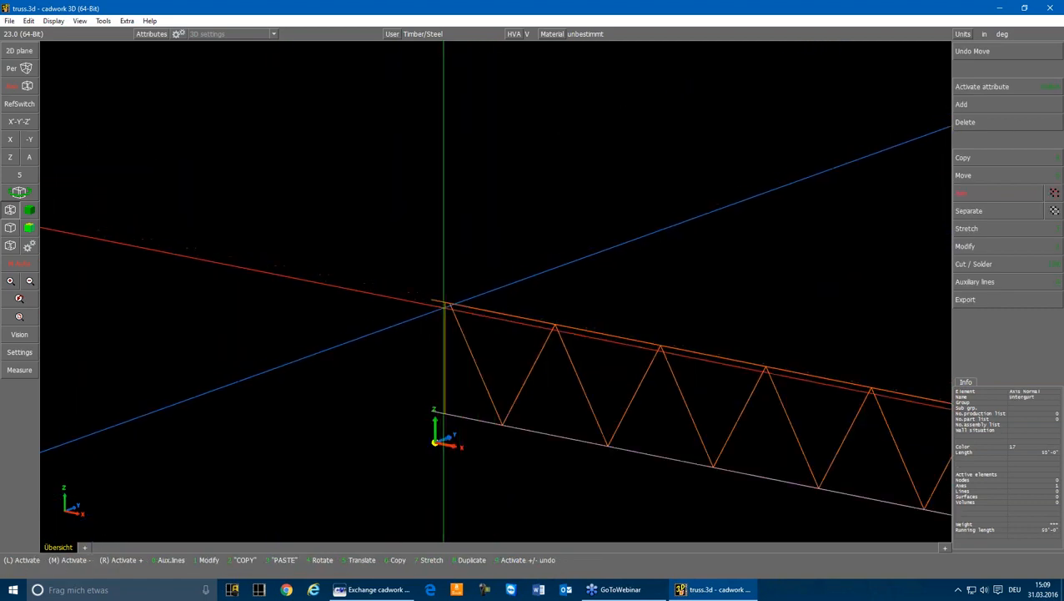
pyautogui.scroll(3, 501, 275)
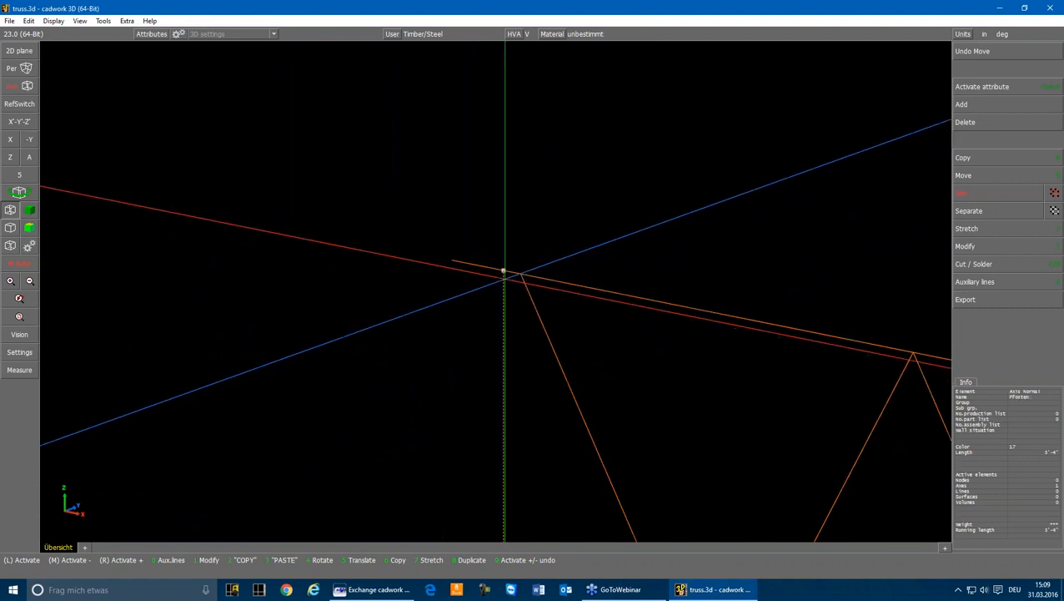
pyautogui.press('5')
pyautogui.click(520, 274)
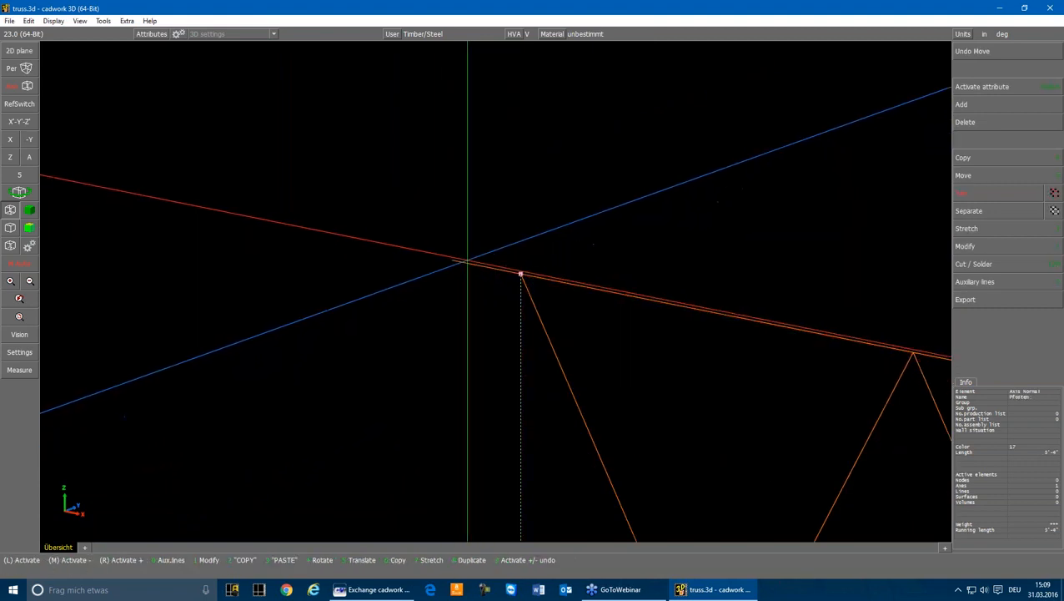
# Stretch the overhanging ends of the top and bottom girder axes back to the side-post axis at the origin end
pyautogui.click(468, 262)
pyautogui.press('7')
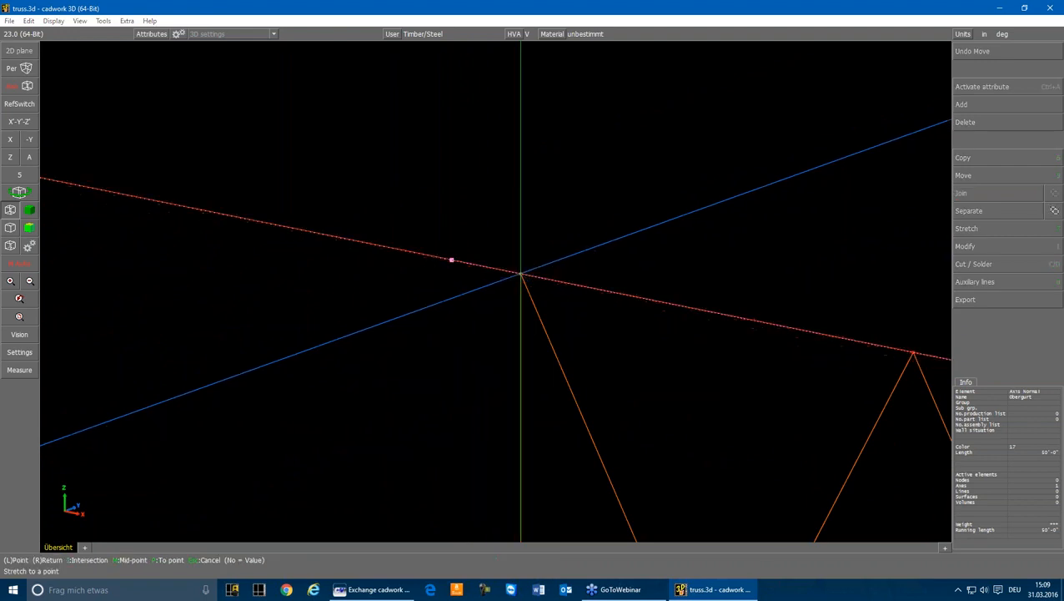
pyautogui.click(450, 260)
pyautogui.scroll(-3, 497, 280)
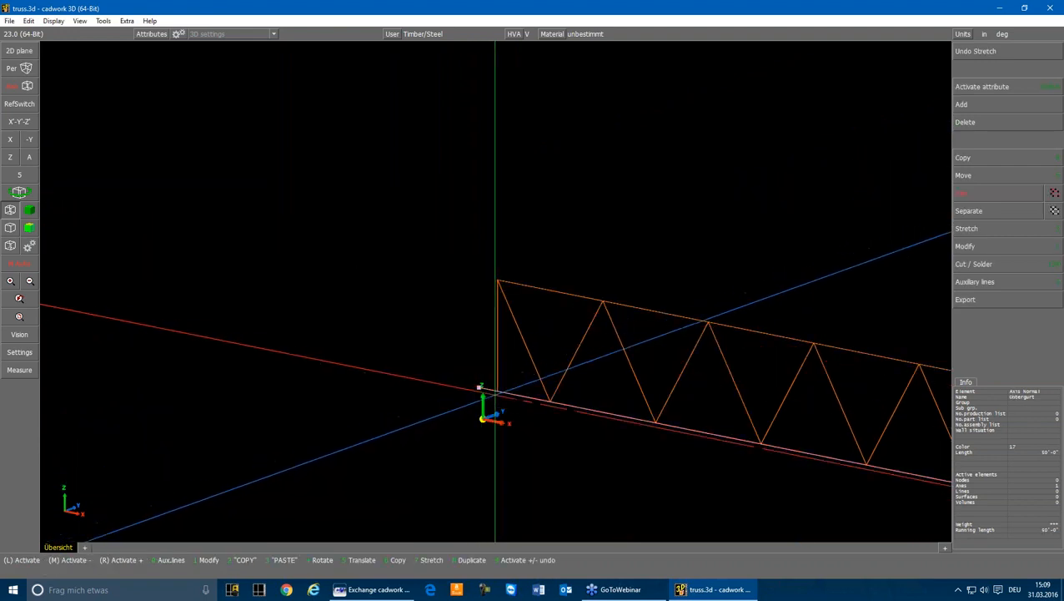
pyautogui.scroll(-5, 543, 307)
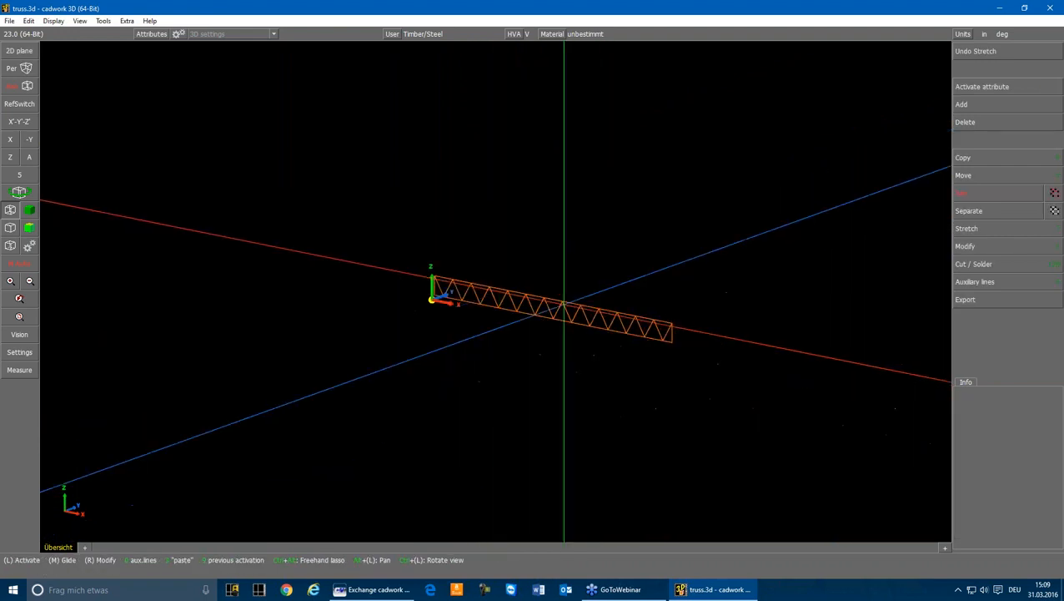
# Export all truss axes to the DXF file truss.dxf, using layers by name and only the active elements
pyautogui.scroll(3, 534, 305)
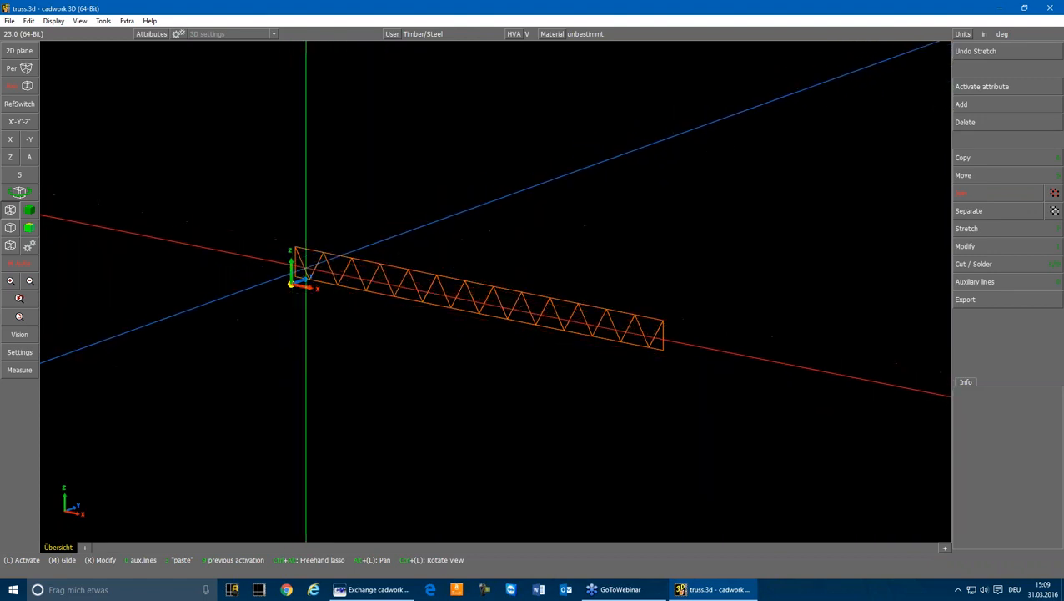
pyautogui.click(307, 267)
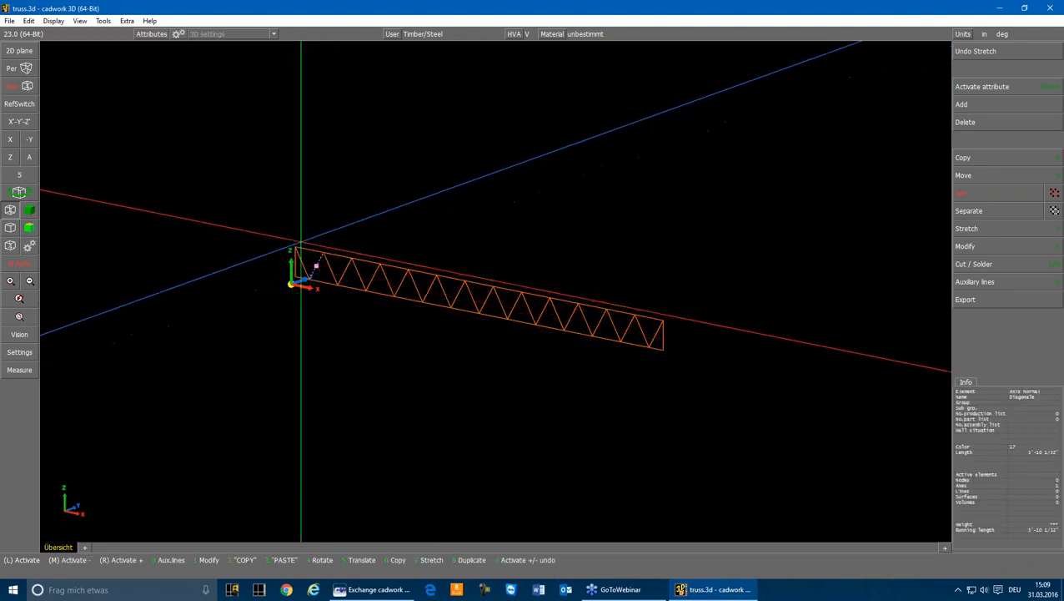
pyautogui.moveTo(231, 187)
pyautogui.mouseDown()
pyautogui.moveTo(571, 325)
pyautogui.moveTo(705, 367)
pyautogui.mouseUp()
pyautogui.click(979, 297)
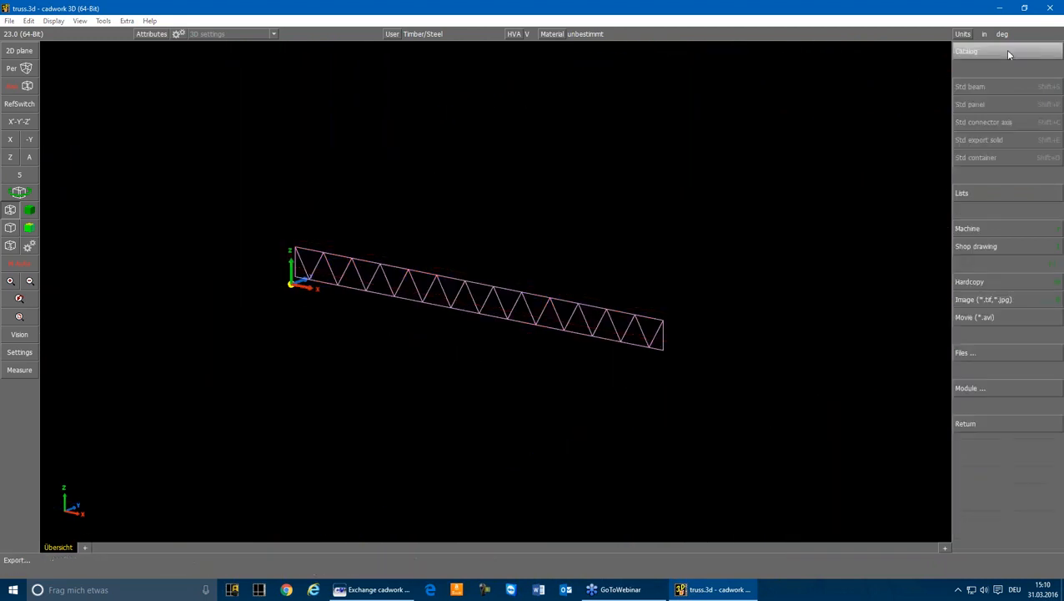
pyautogui.click(973, 352)
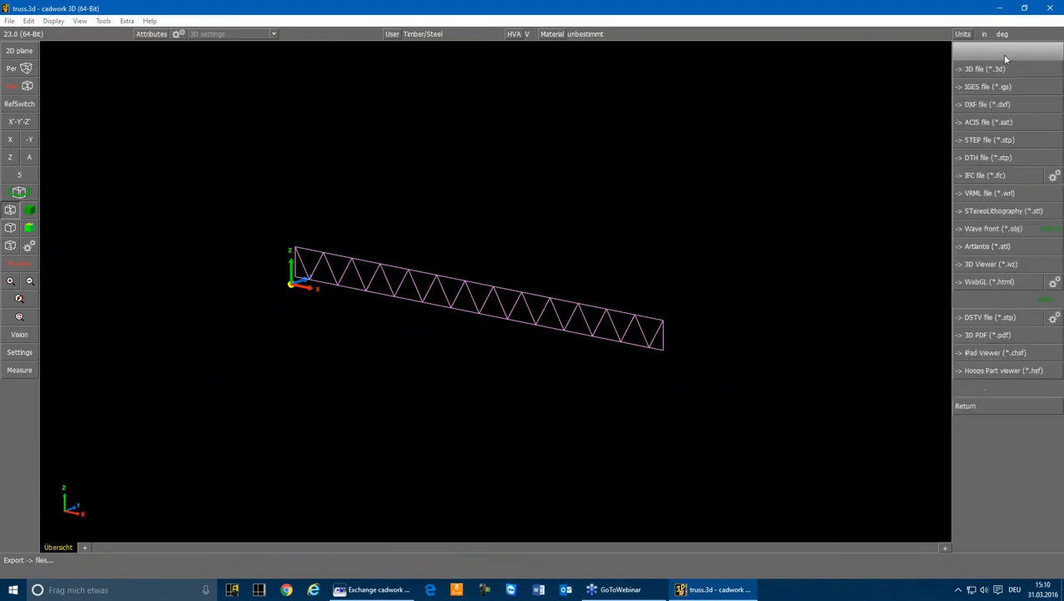
pyautogui.click(993, 106)
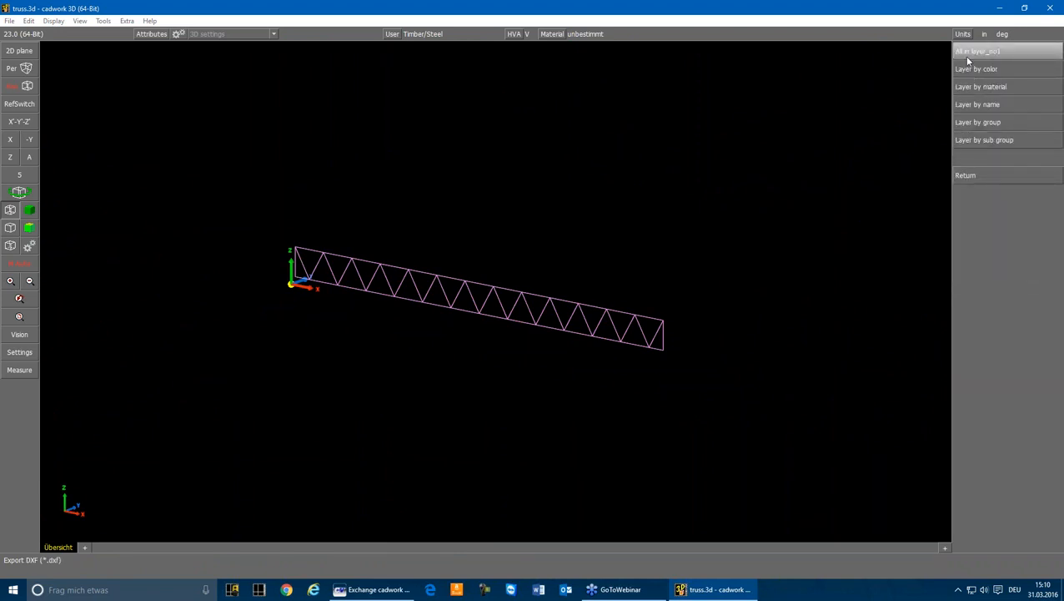
pyautogui.click(985, 107)
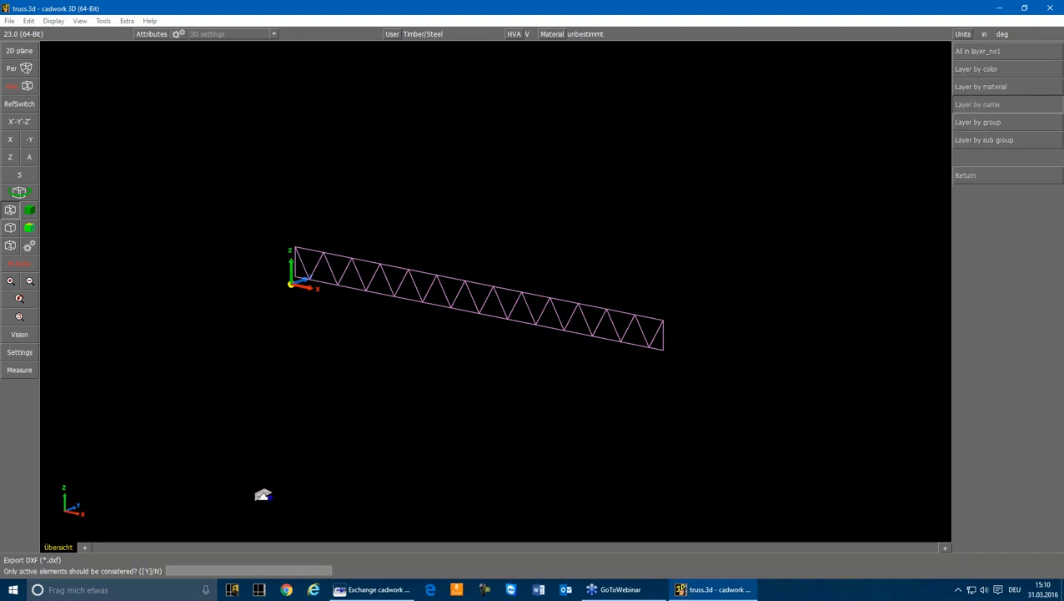
pyautogui.press('Return')
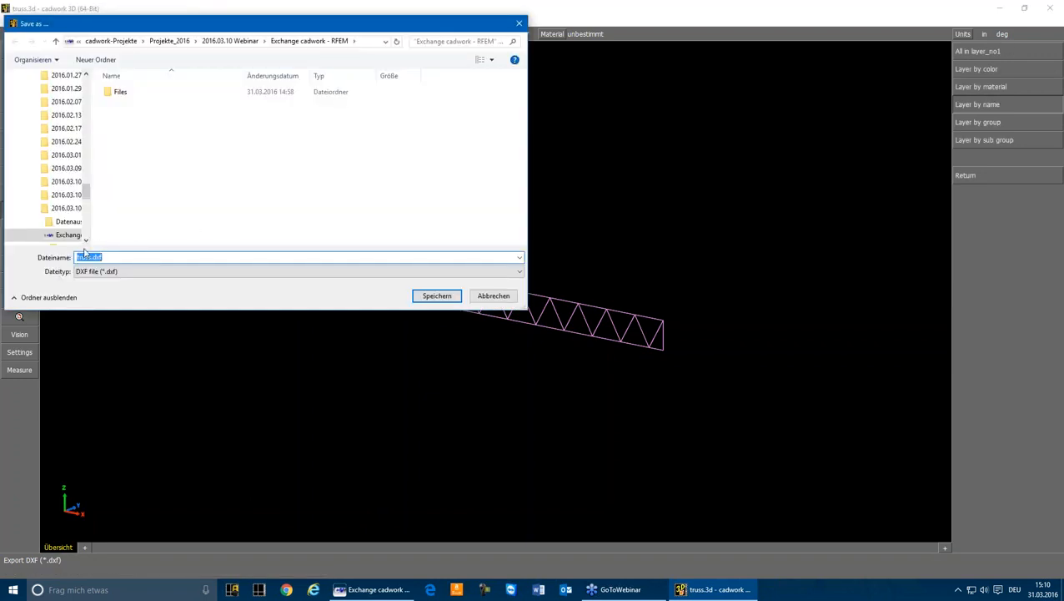
pyautogui.click(436, 296)
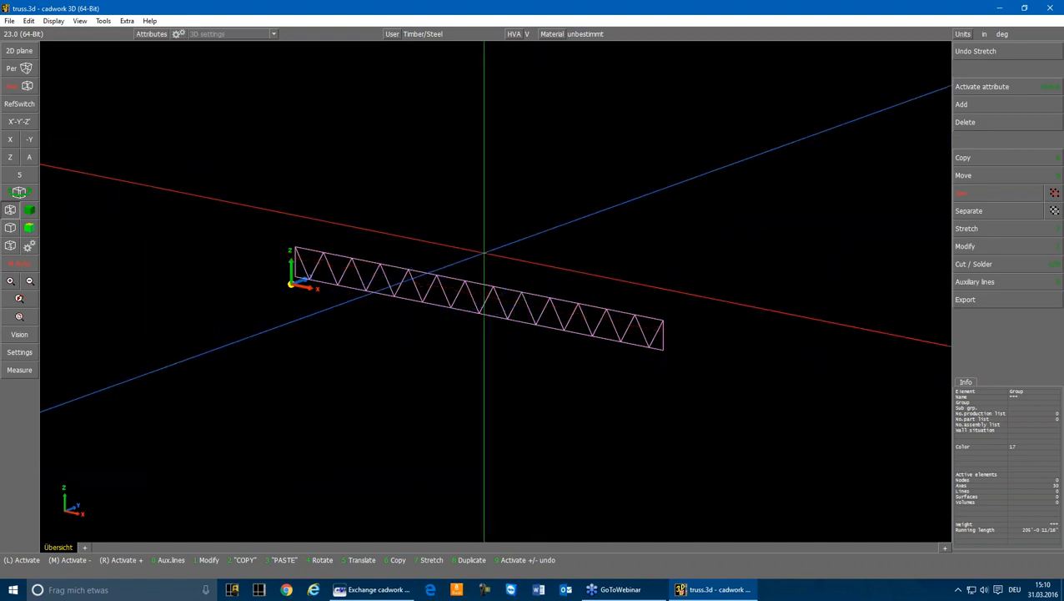
# Delete the exported system axes and display the truss beams again
pyautogui.press('F4')
pyautogui.press('Delete')
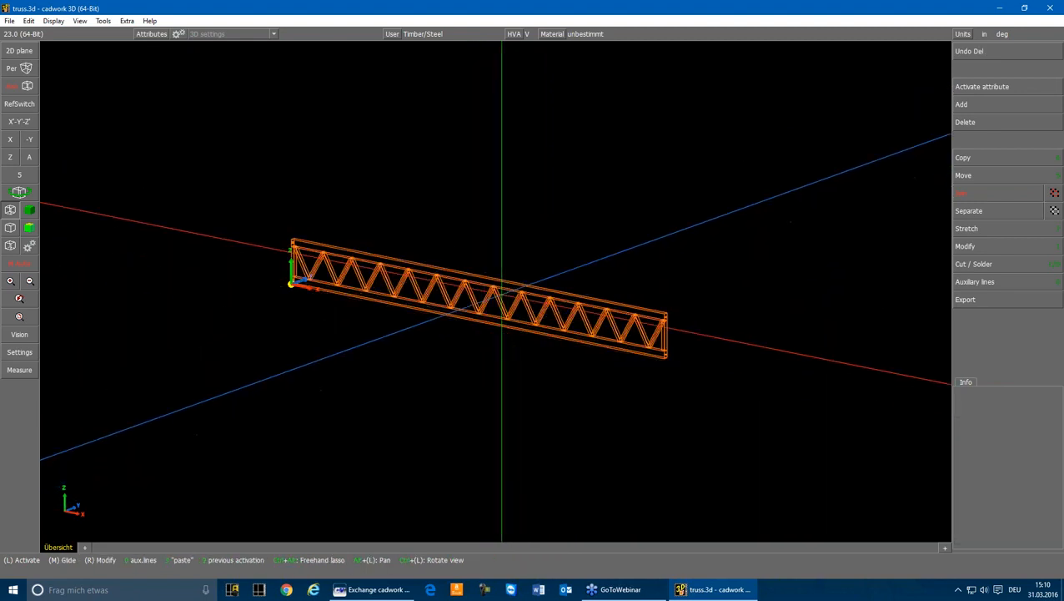
pyautogui.click(518, 299)
pyautogui.click(541, 274)
pyautogui.scroll(2, 635, 321)
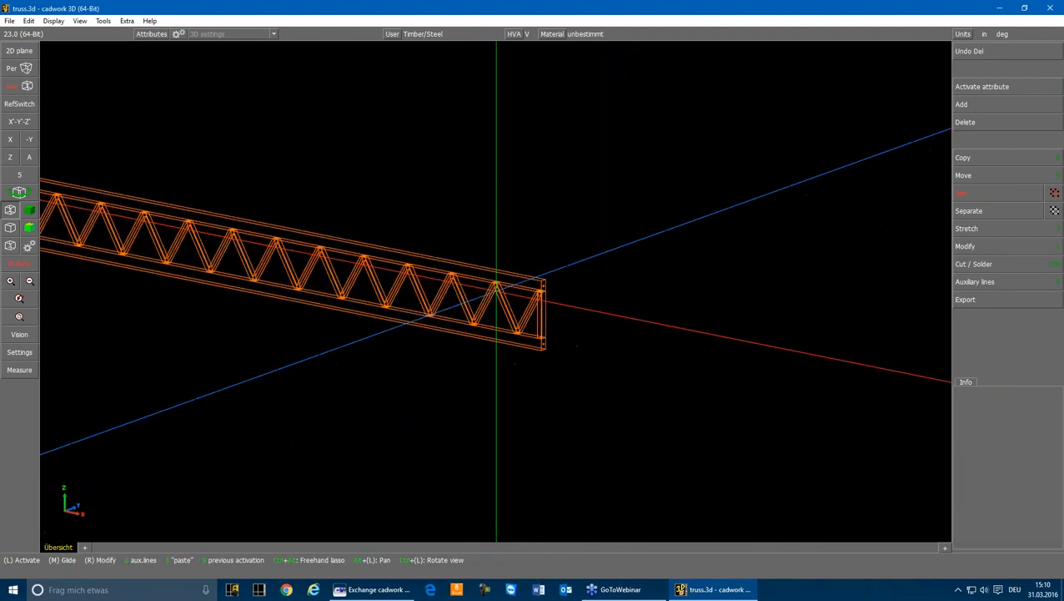
pyautogui.scroll(2, 496, 293)
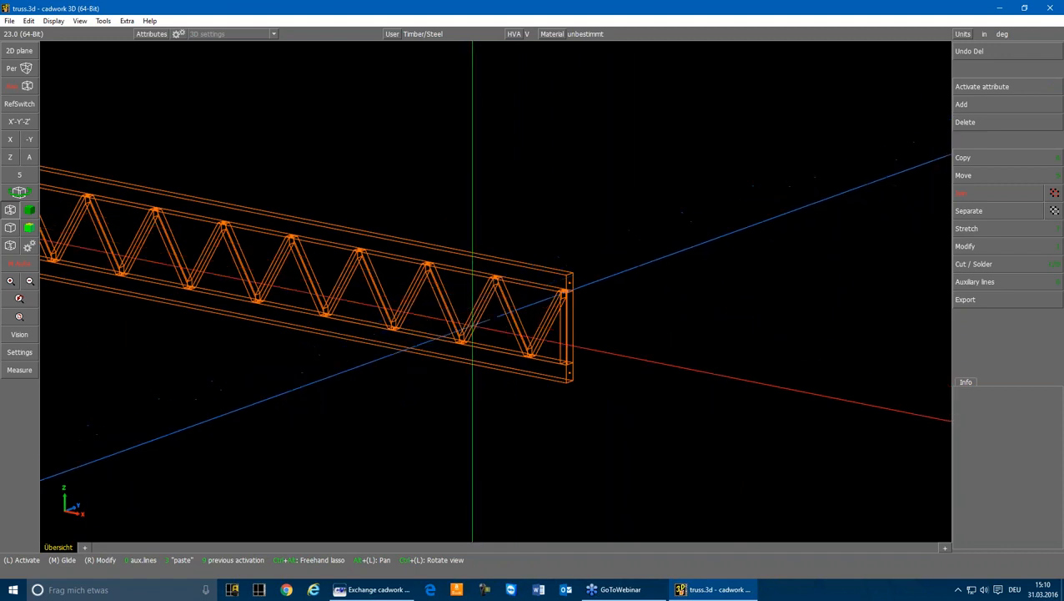
# Examine how the diagonals meet the top girder by checking a single diagonal and the girder beam near a truss node
pyautogui.scroll(3, 504, 300)
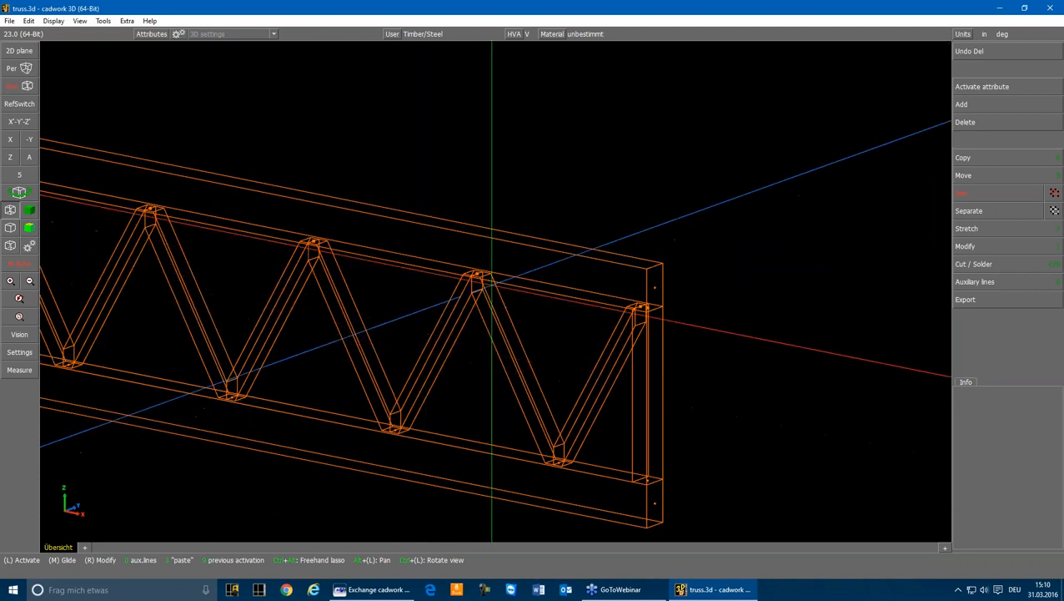
pyautogui.scroll(4, 471, 279)
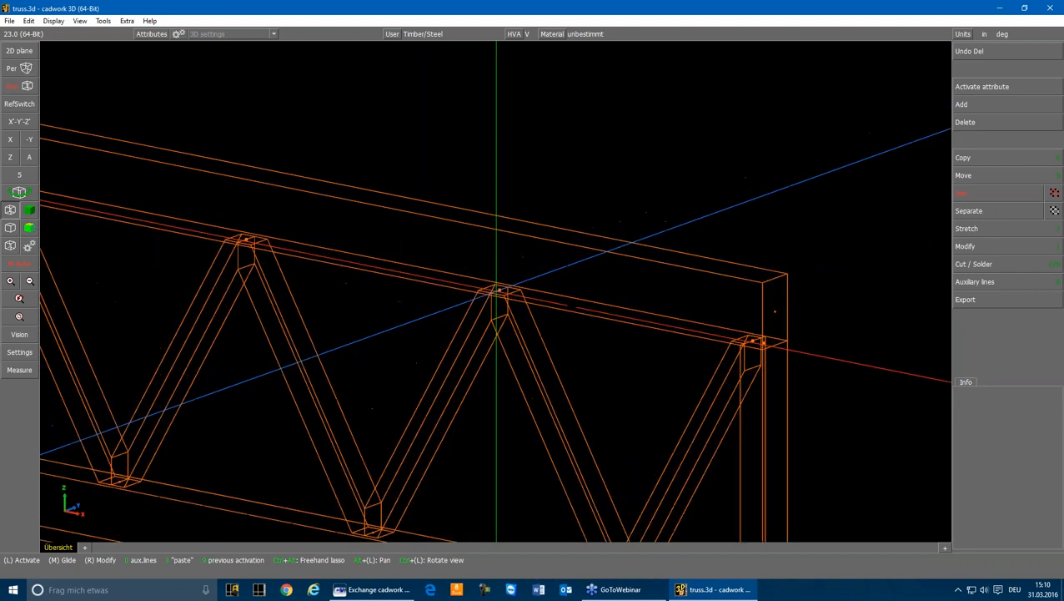
pyautogui.click(478, 286)
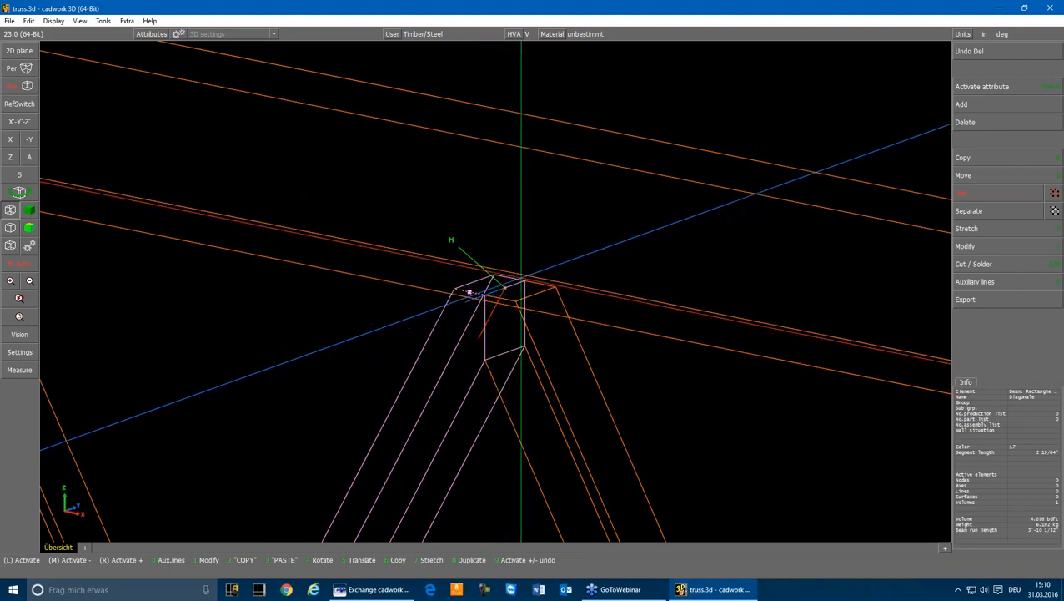
pyautogui.click(508, 169)
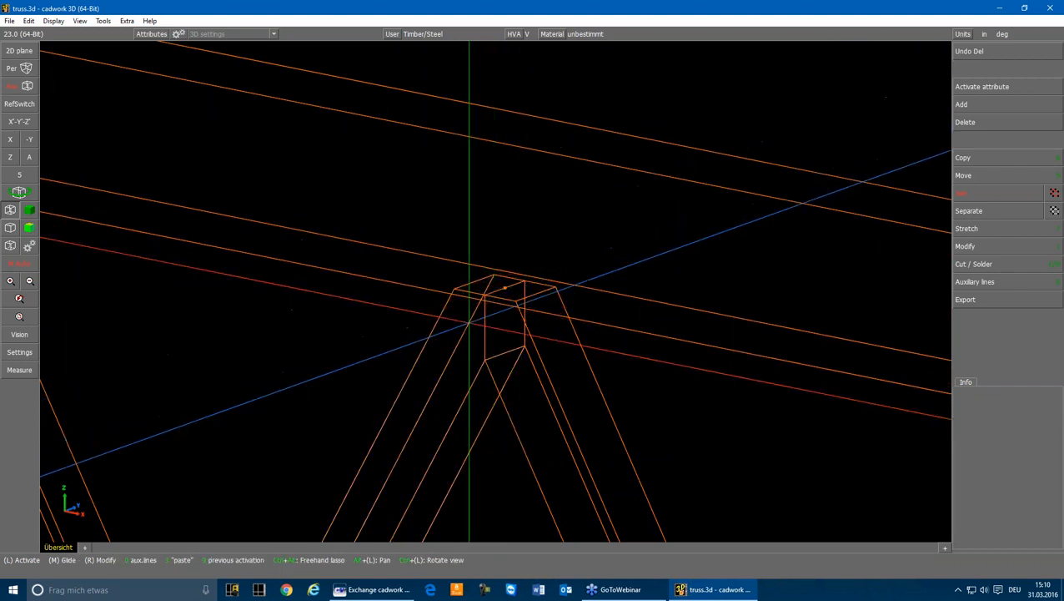
pyautogui.click(511, 145)
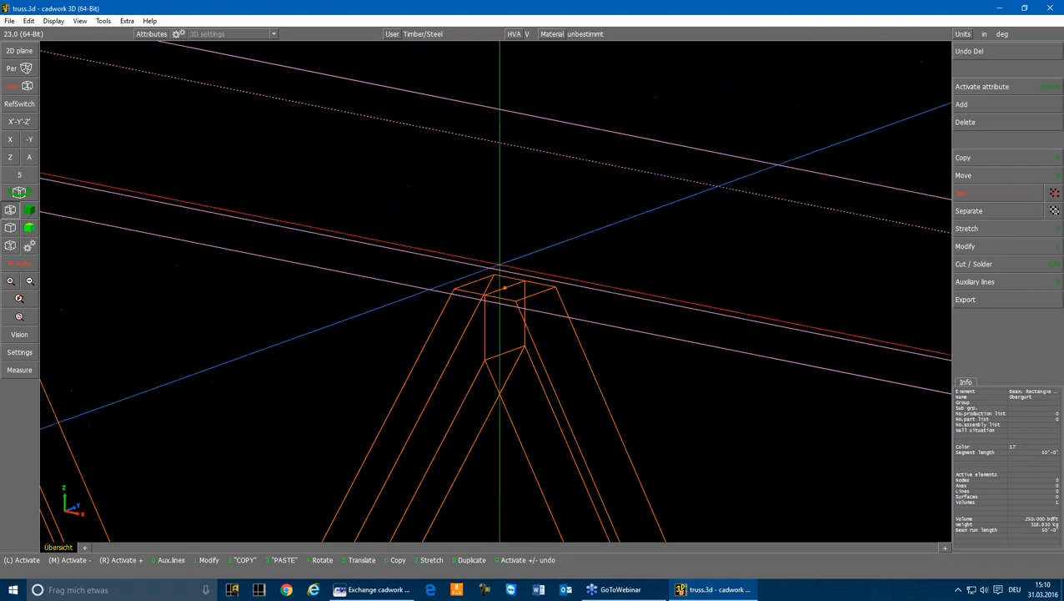
pyautogui.click(363, 322)
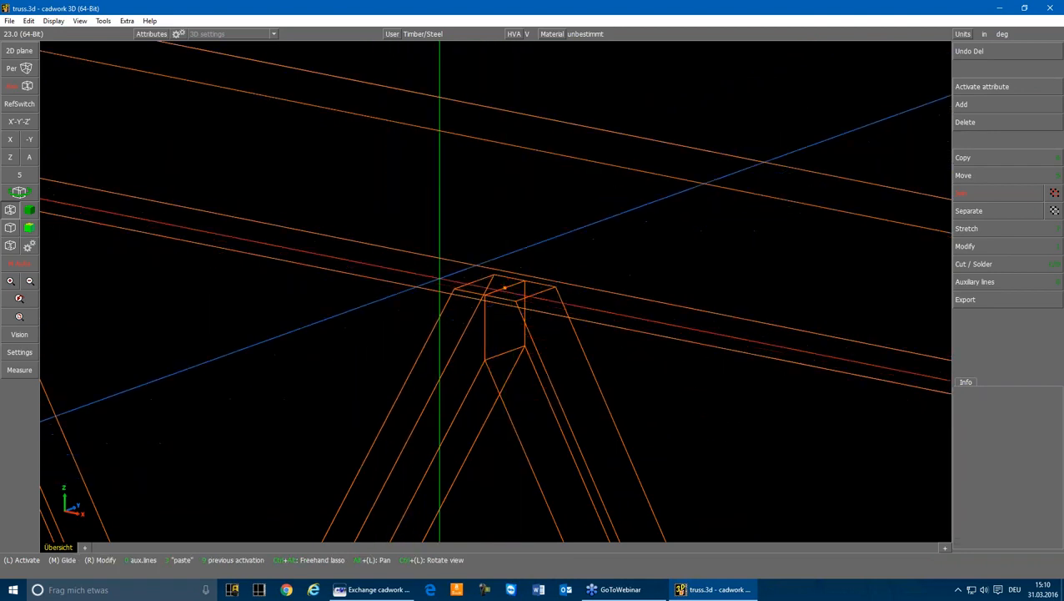
pyautogui.scroll(-8, 440, 279)
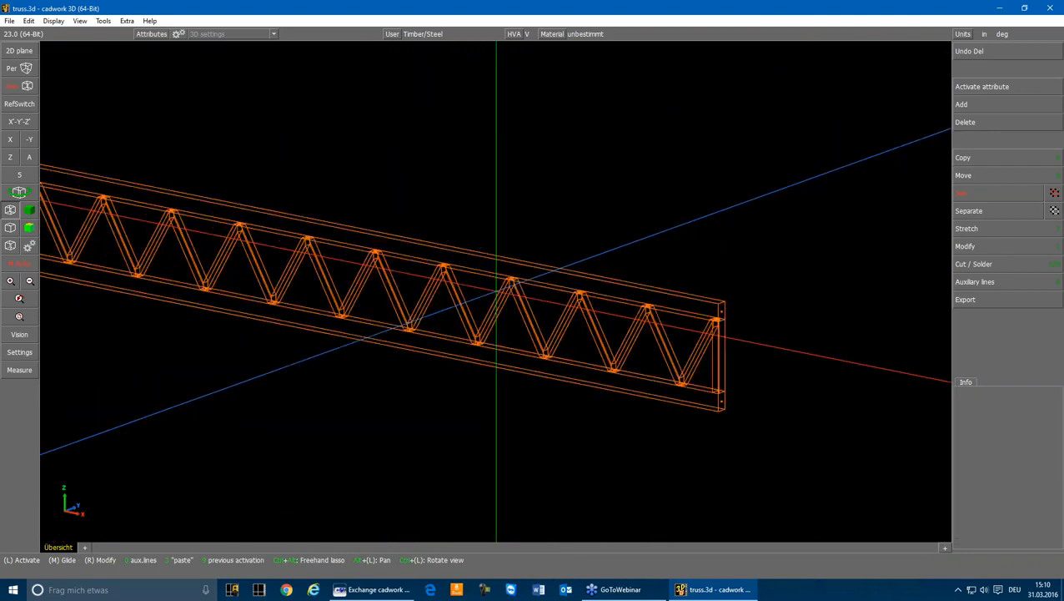
pyautogui.scroll(-4, 500, 289)
pyautogui.scroll(2, 542, 278)
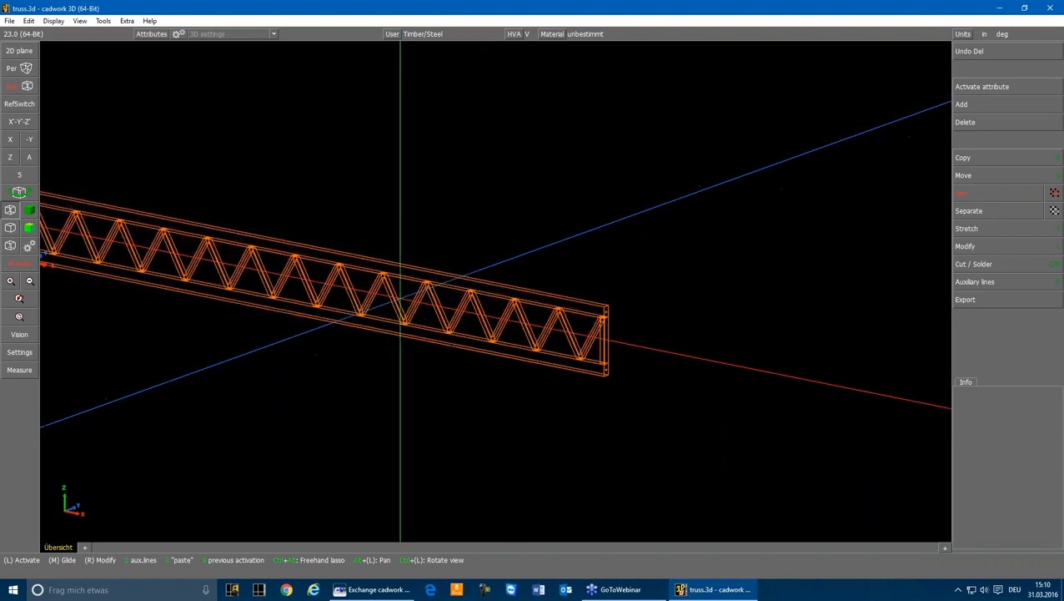
pyautogui.scroll(-3, 500, 284)
# Activate all truss beams and export them as a structural system to the DSTV file truss.stp
pyautogui.moveTo(238, 218)
pyautogui.mouseDown()
pyautogui.moveTo(333, 285)
pyautogui.moveTo(619, 354)
pyautogui.mouseUp()
pyautogui.scroll(6, 492, 305)
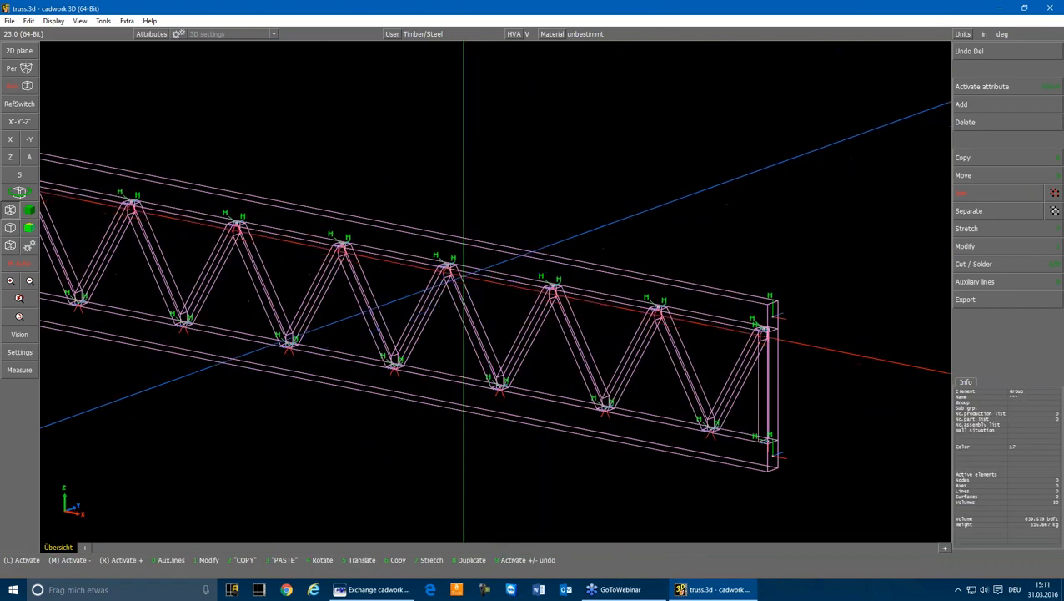
pyautogui.scroll(3, 493, 300)
pyautogui.click(965, 298)
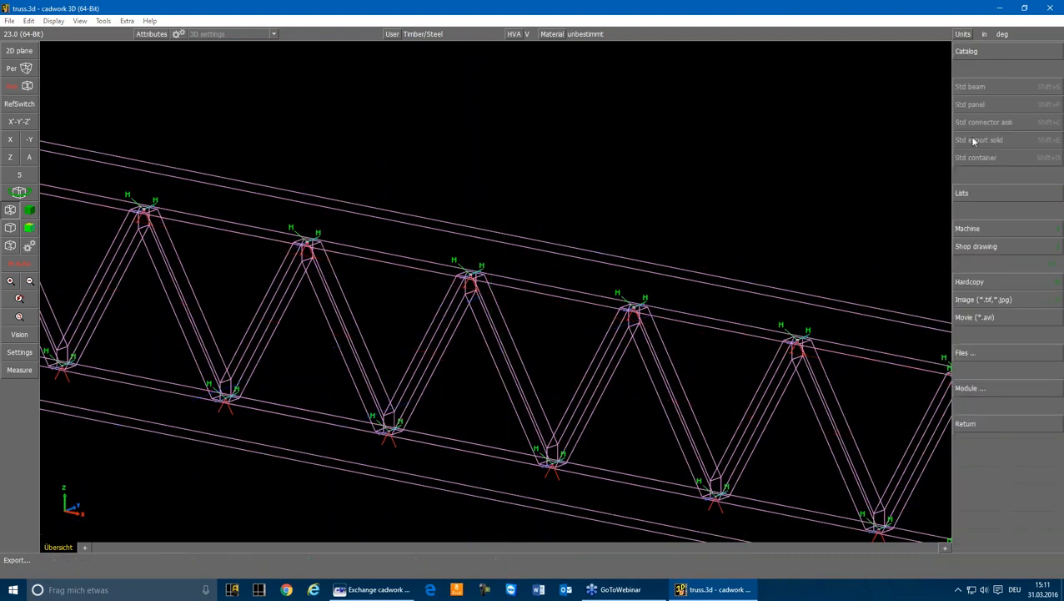
pyautogui.click(982, 391)
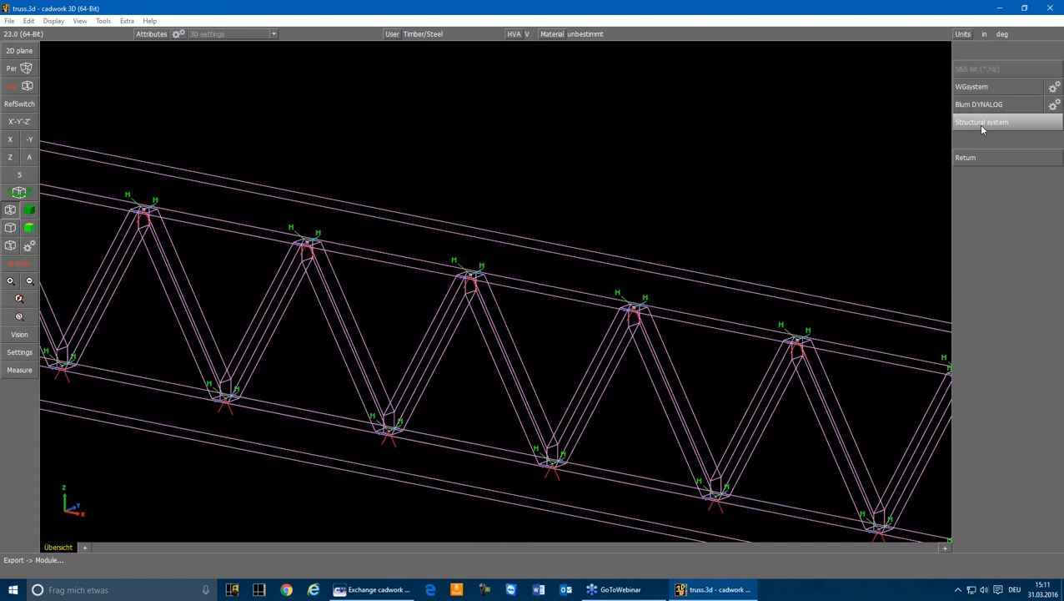
pyautogui.click(982, 125)
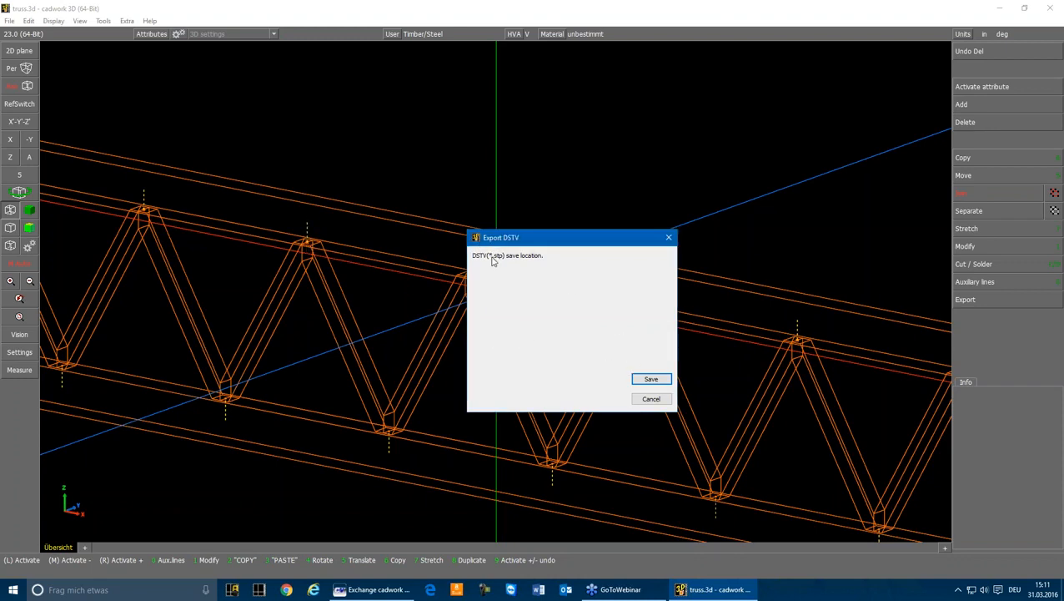
pyautogui.click(649, 378)
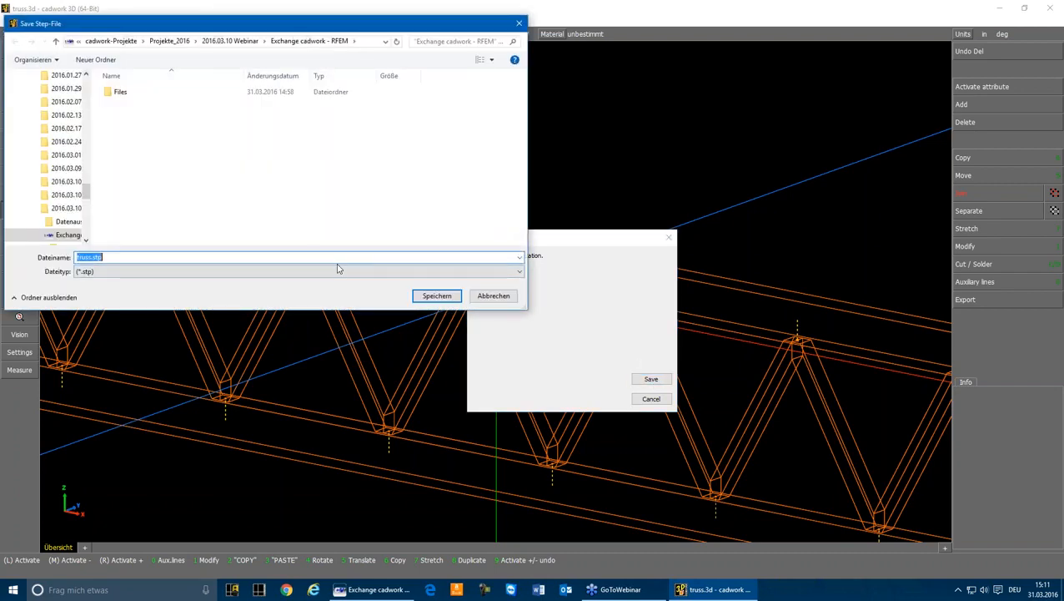
pyautogui.press('Return')
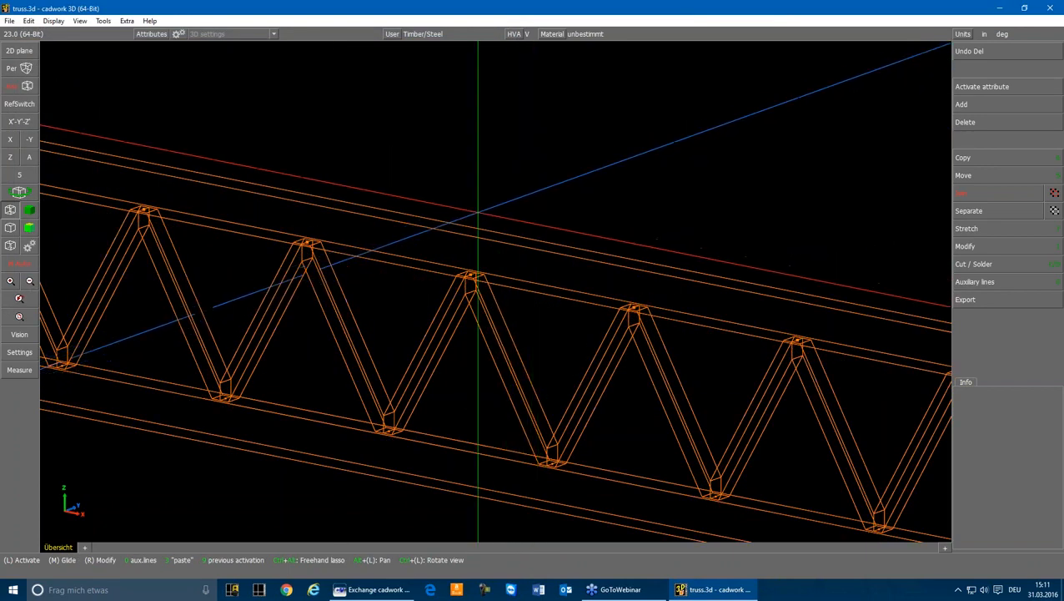
pyautogui.scroll(-8, 493, 312)
pyautogui.scroll(2, 172, 261)
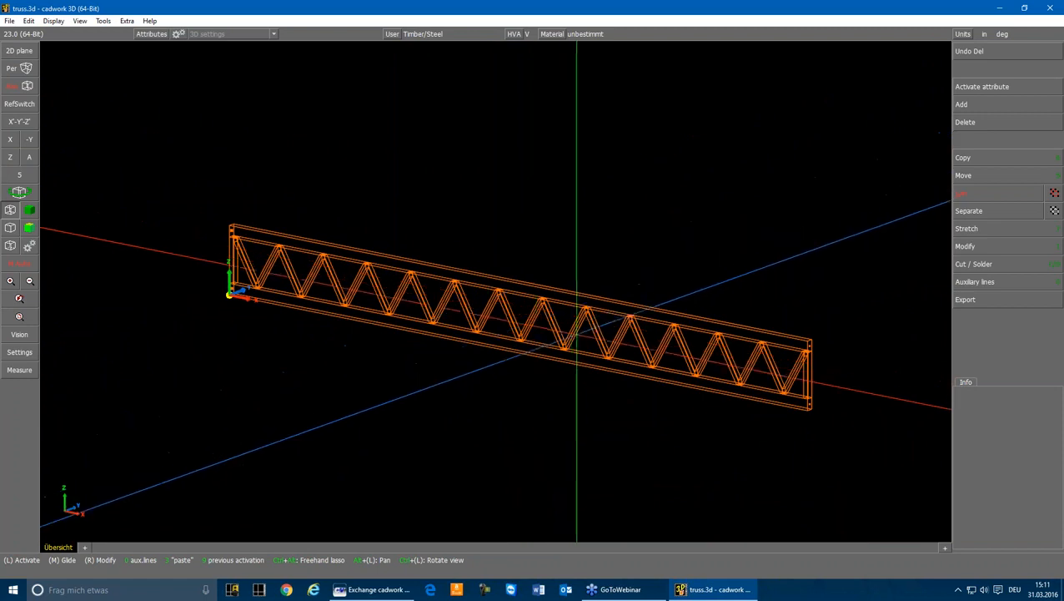
pyautogui.click(552, 313)
pyautogui.click(630, 237)
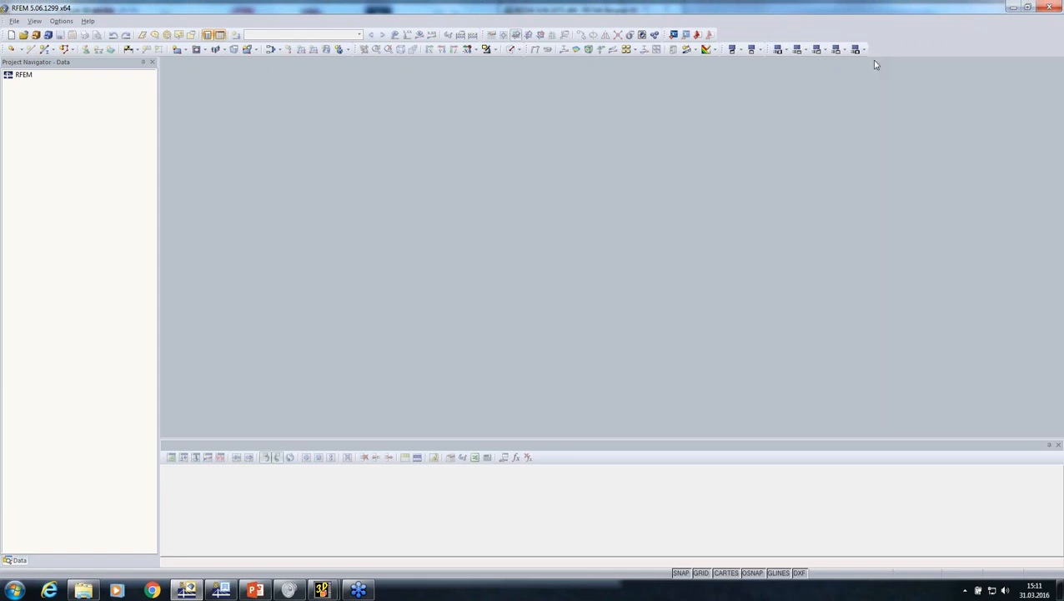
# In RFEM, import truss.dxf with the DXF Format - Model option, using mm as the template's length unit
pyautogui.click(15, 22)
pyautogui.click(35, 96)
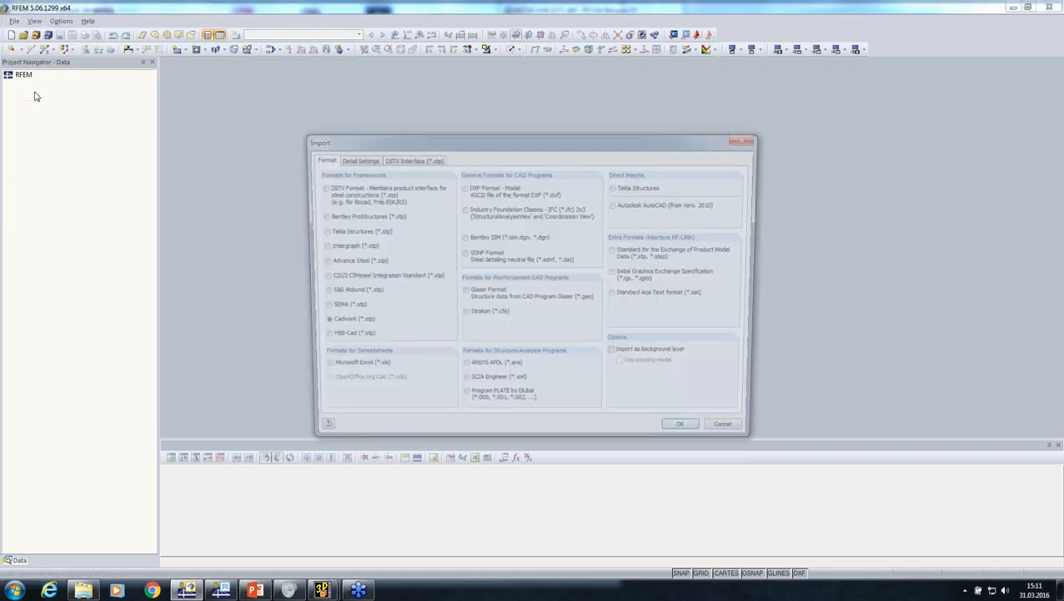
pyautogui.click(463, 187)
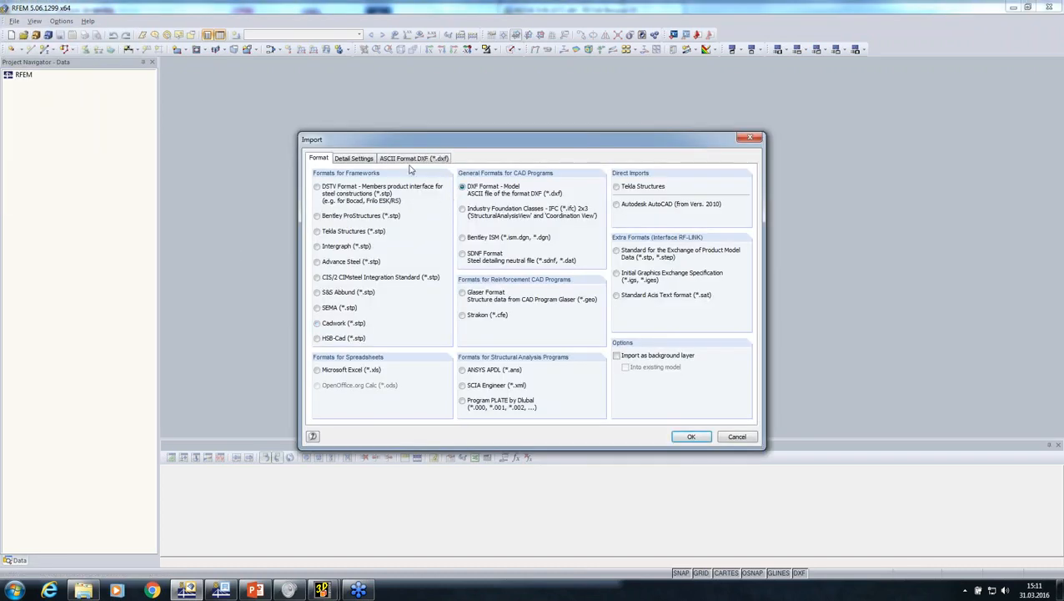
pyautogui.click(408, 159)
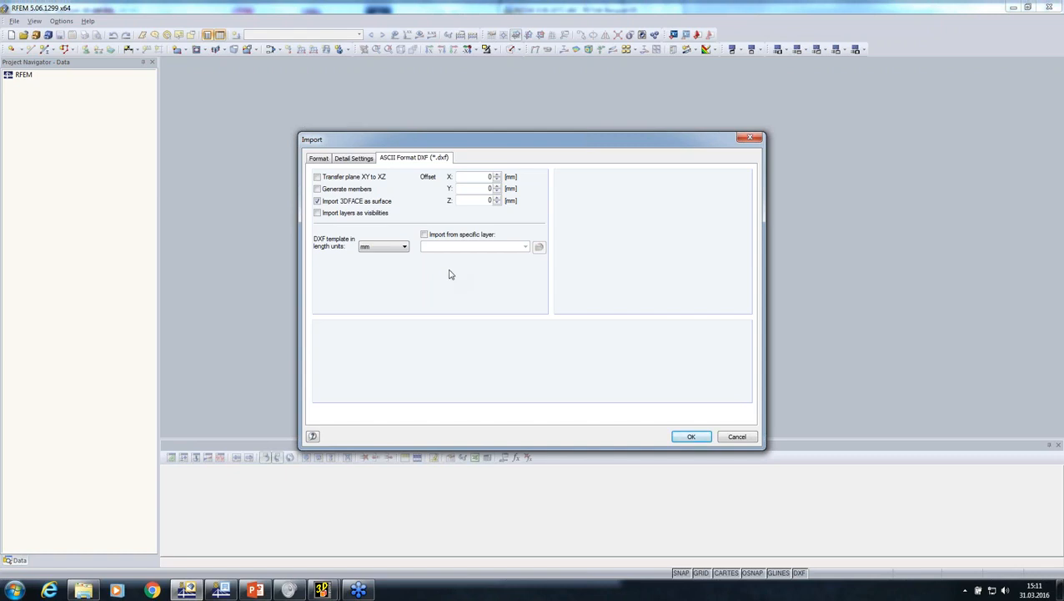
pyautogui.click(691, 436)
pyautogui.click(333, 185)
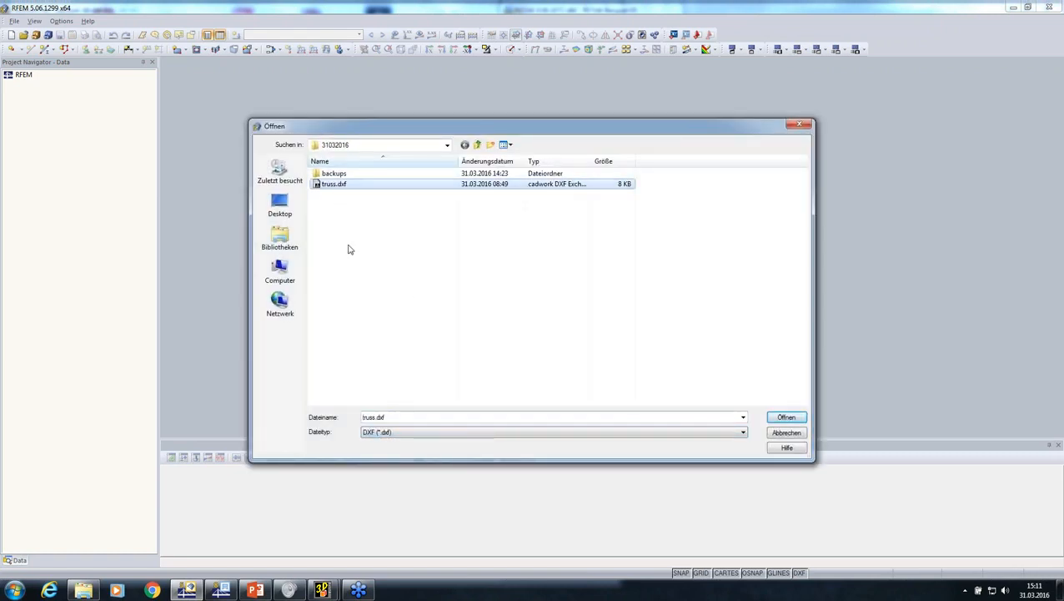
pyautogui.click(782, 420)
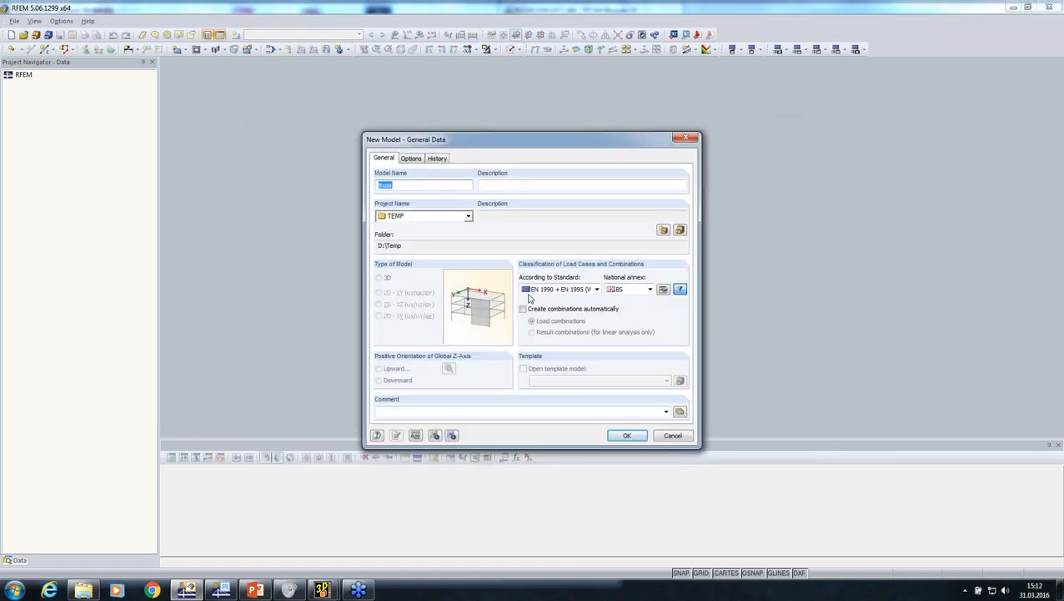
# Create the truss model with standard EN 1990 + EN 1995 (Wood) and automatic load combinations, and maximize its window
pyautogui.click(572, 290)
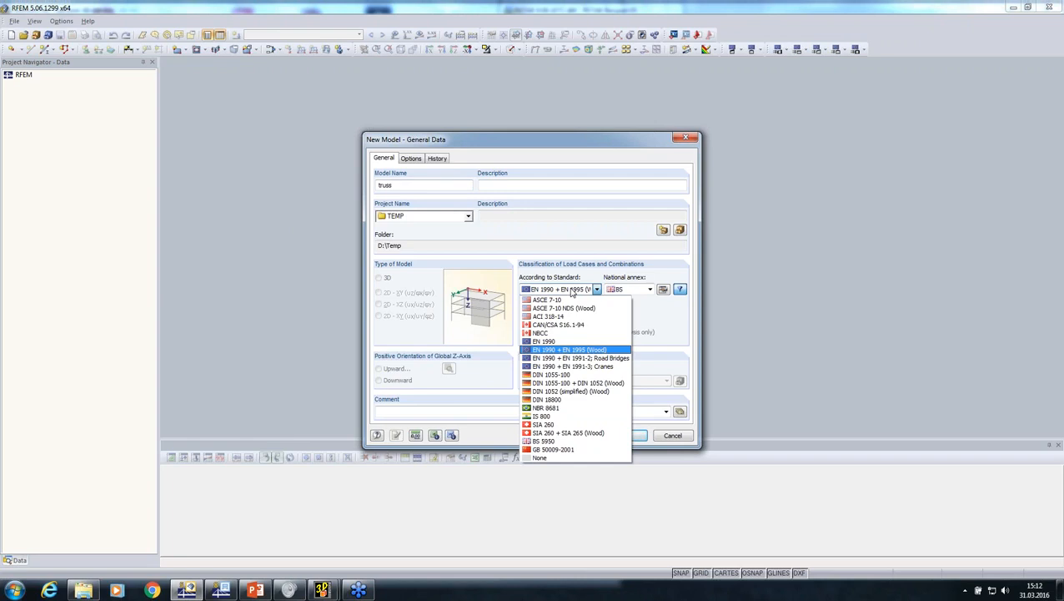
pyautogui.click(573, 291)
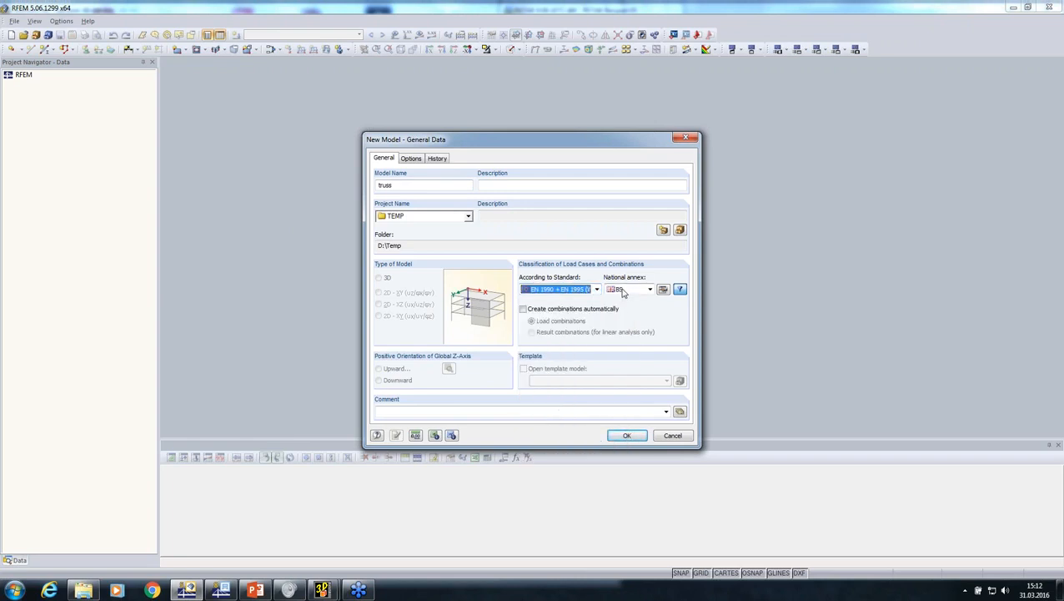
pyautogui.click(524, 309)
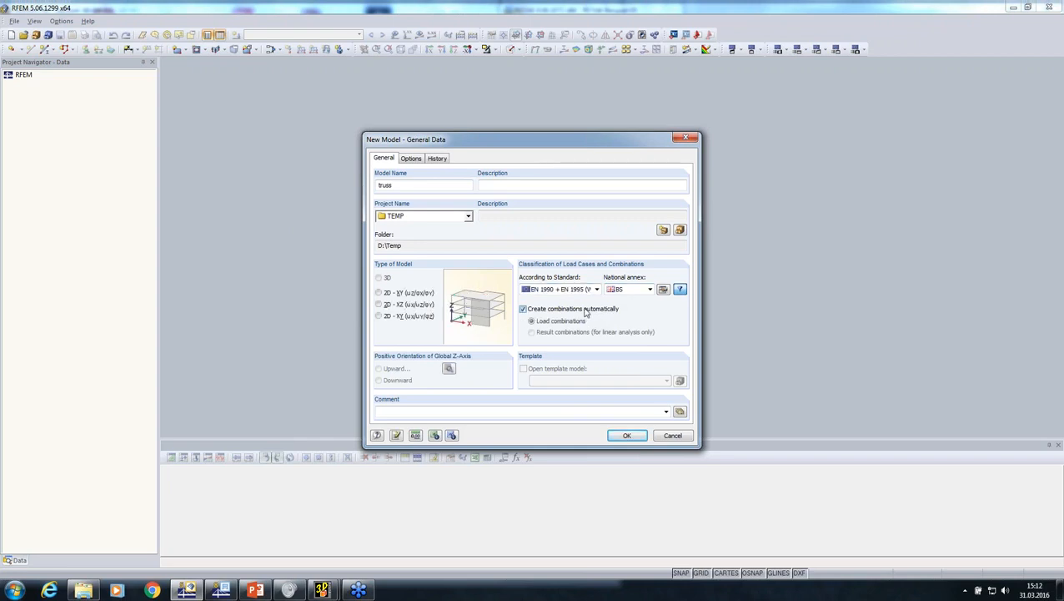
pyautogui.click(618, 435)
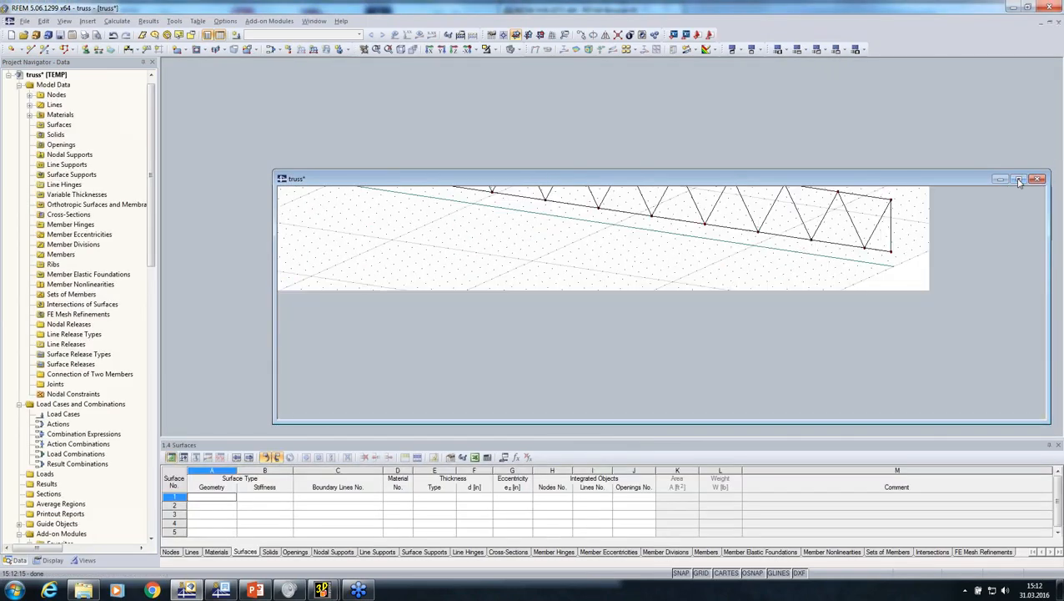
pyautogui.click(1018, 181)
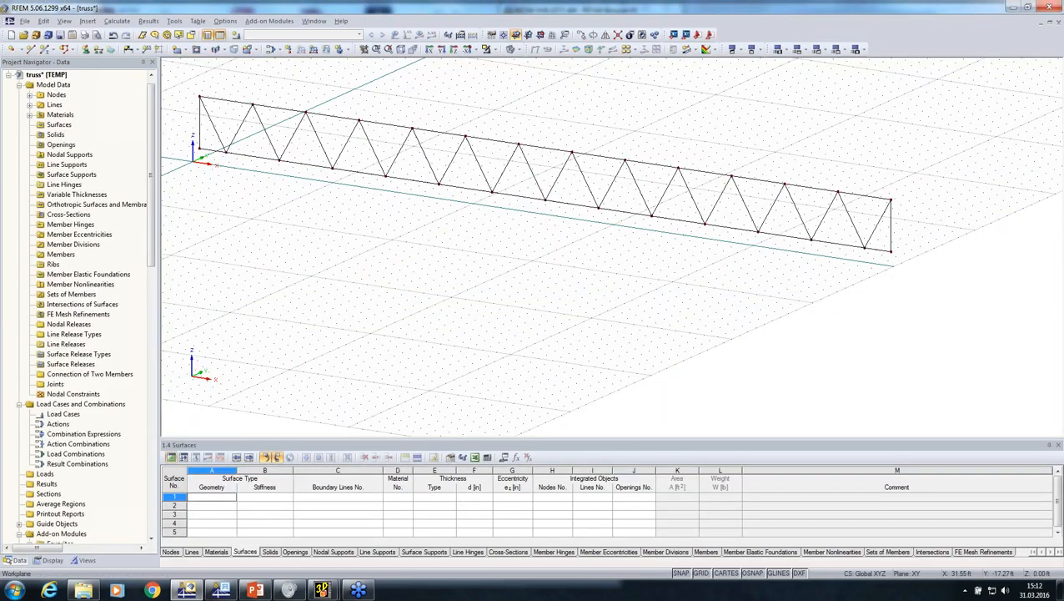
# Change the model type to 2D - XZ in the truss model's general data
pyautogui.moveTo(520, 337)
pyautogui.mouseDown(button='middle')
pyautogui.moveTo(538, 358)
pyautogui.moveTo(803, 367)
pyautogui.moveTo(479, 232)
pyautogui.mouseUp(button='middle')
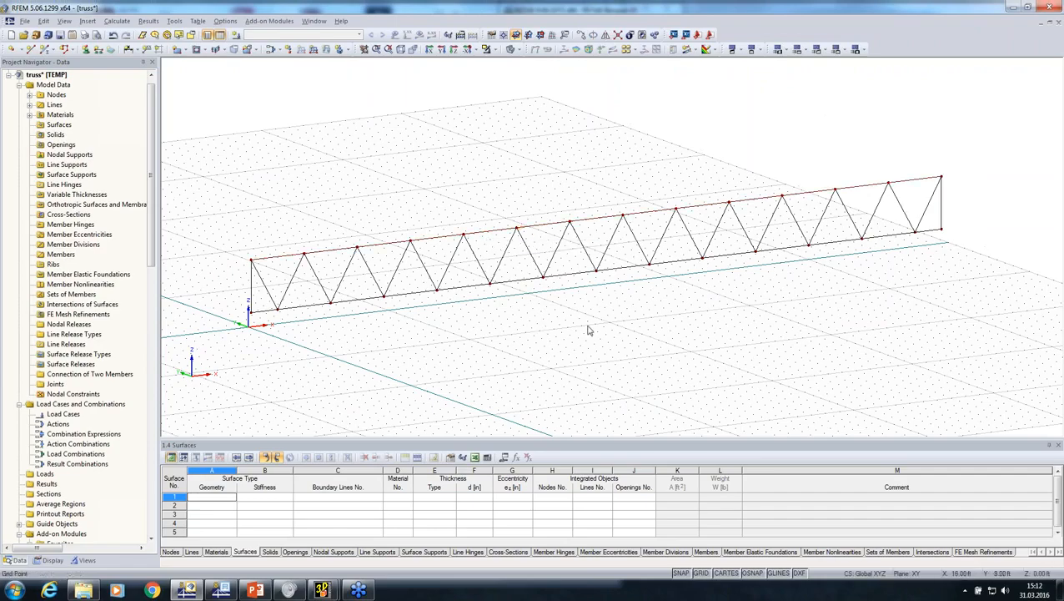
pyautogui.keyDown('ctrl'); pyautogui.moveTo(450, 367); pyautogui.dragTo(206, 206, button='middle'); pyautogui.keyUp('ctrl')
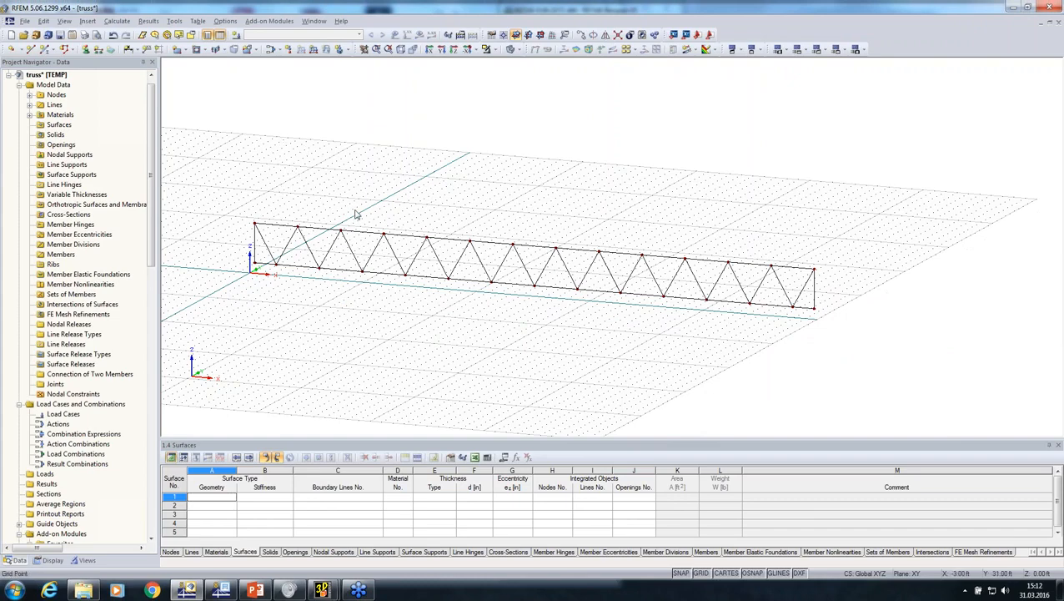
pyautogui.rightClick(53, 84)
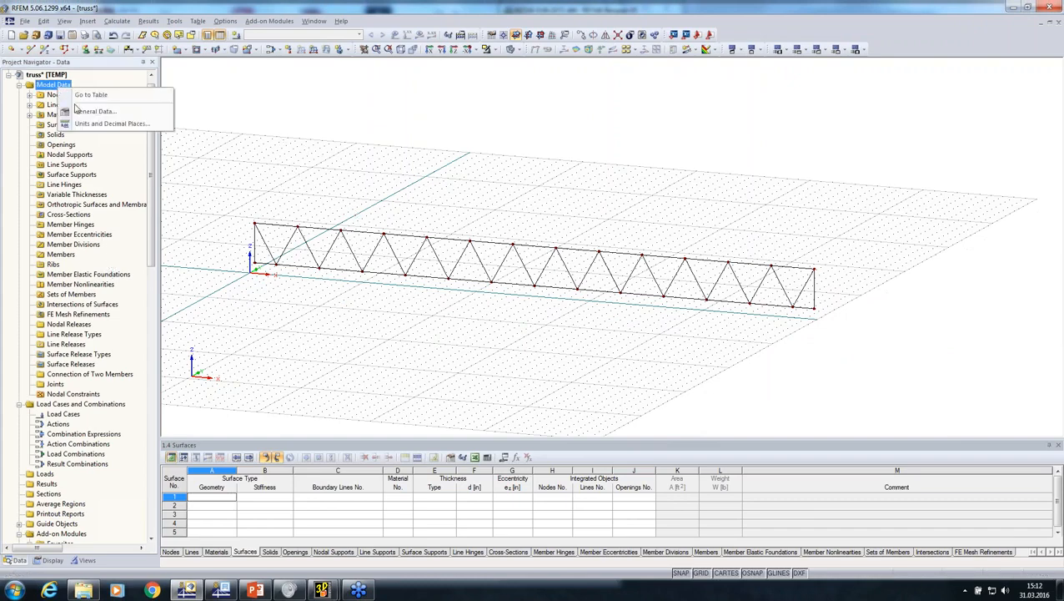
pyautogui.click(80, 113)
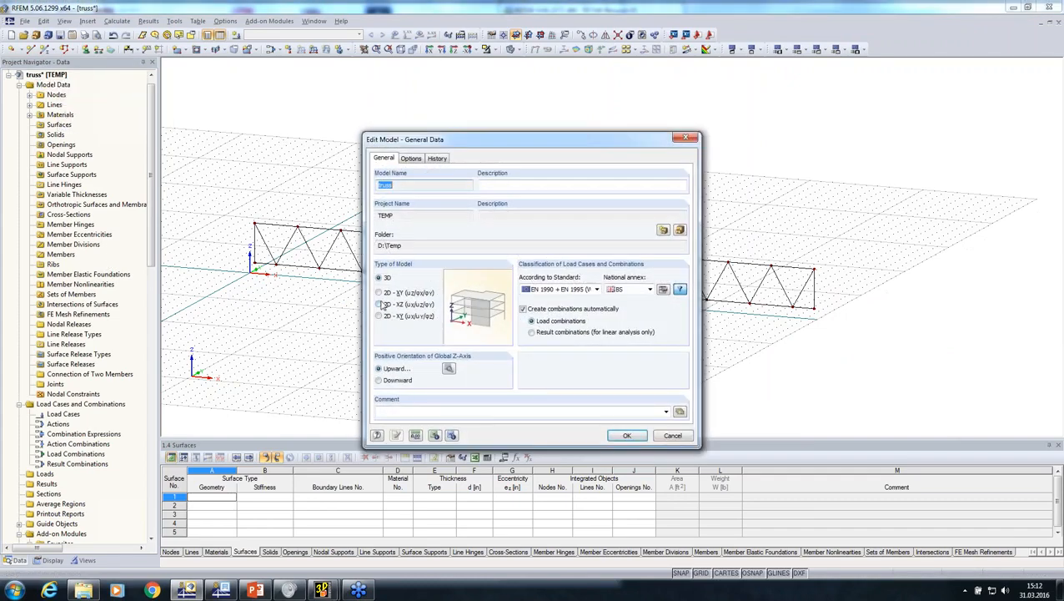
pyautogui.click(626, 435)
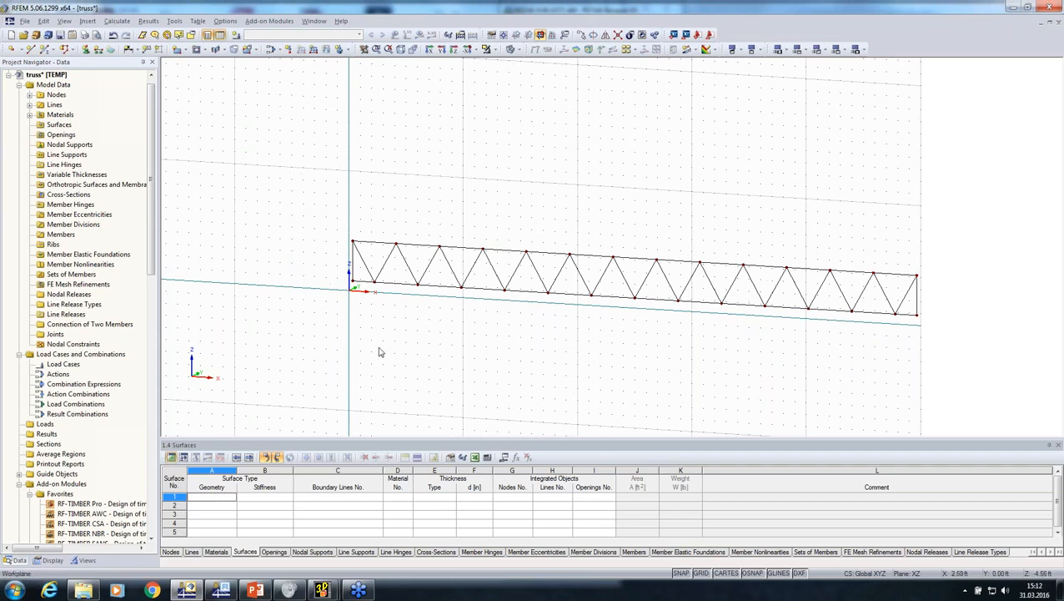
# Make the top and bottom chord lines available as beam members and define a new Rectangle 6/8 cross-section for them
pyautogui.rightClick(398, 286)
pyautogui.click(440, 10)
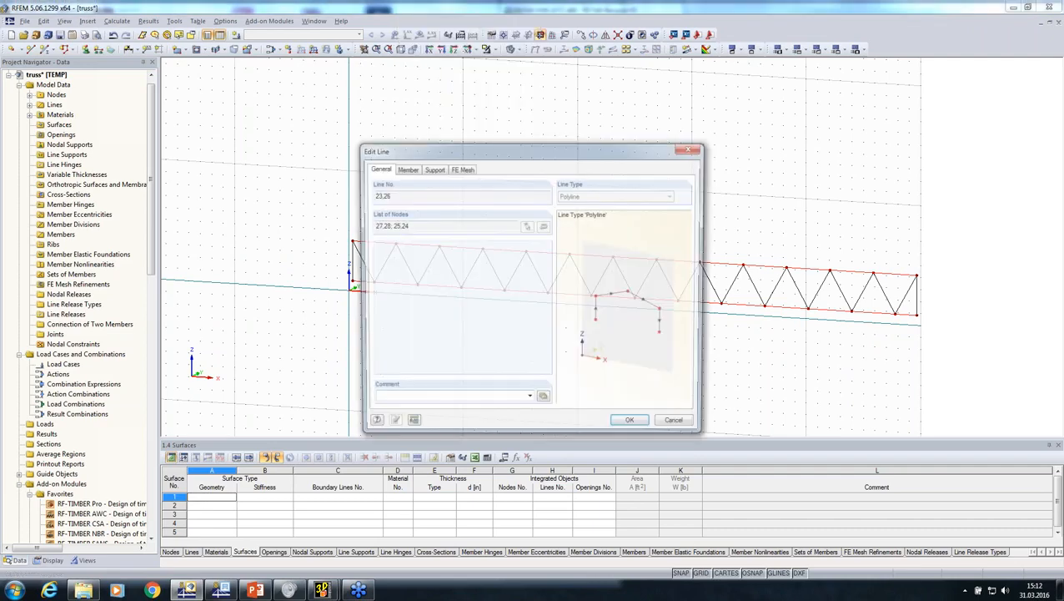
pyautogui.click(406, 168)
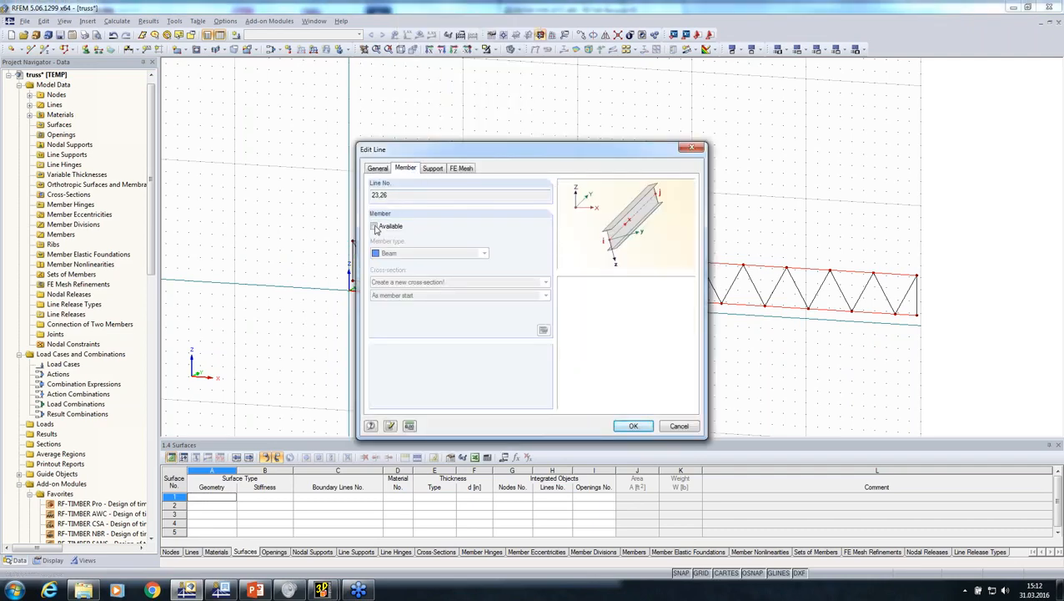
pyautogui.click(375, 227)
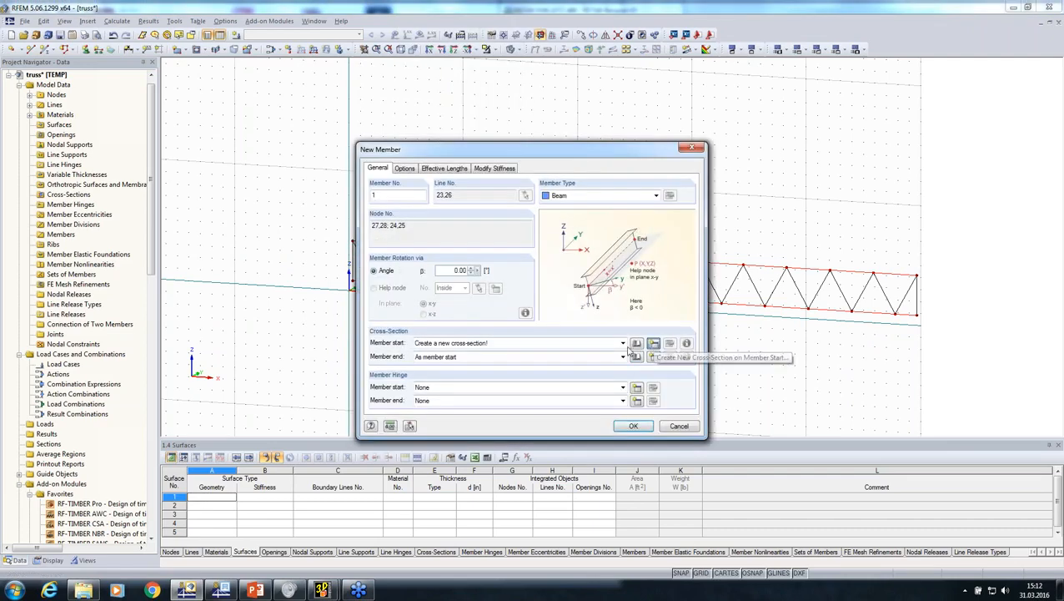
pyautogui.click(653, 343)
pyautogui.write('Recta')
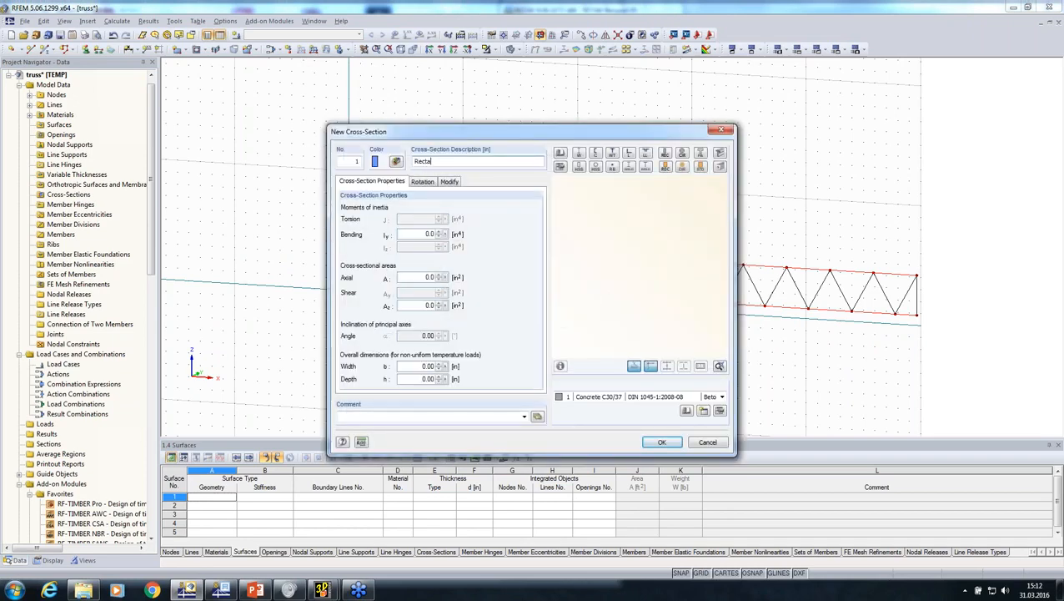
pyautogui.write('ngle')
pyautogui.write('6/8')
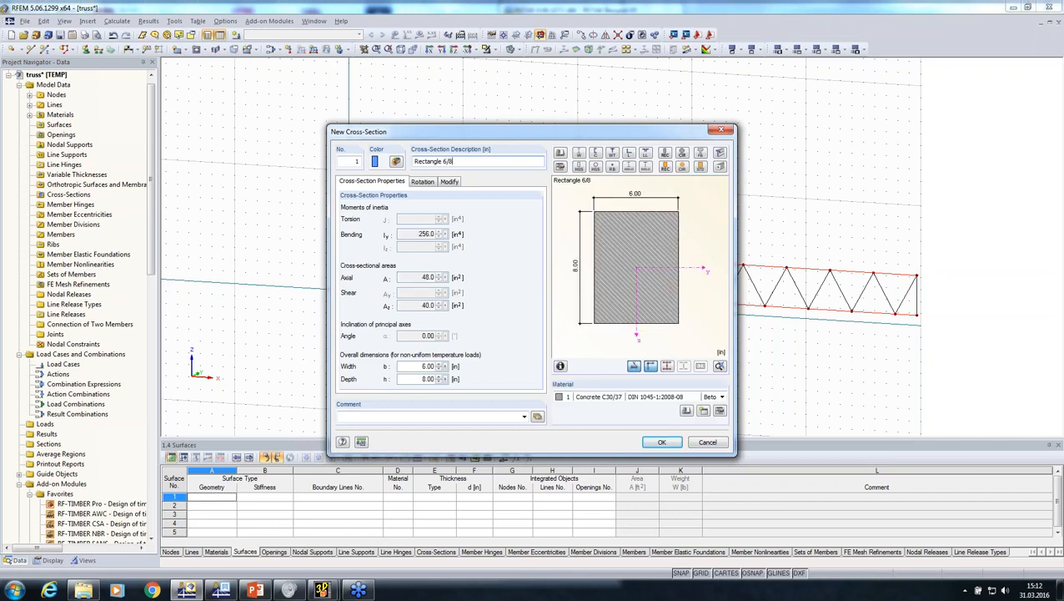
# Assign Glulam Timber GL32h (BS EN 14080:2013-08) from the Holz favorites to the chord cross-section and create the chord members
pyautogui.click(682, 411)
pyautogui.click(403, 104)
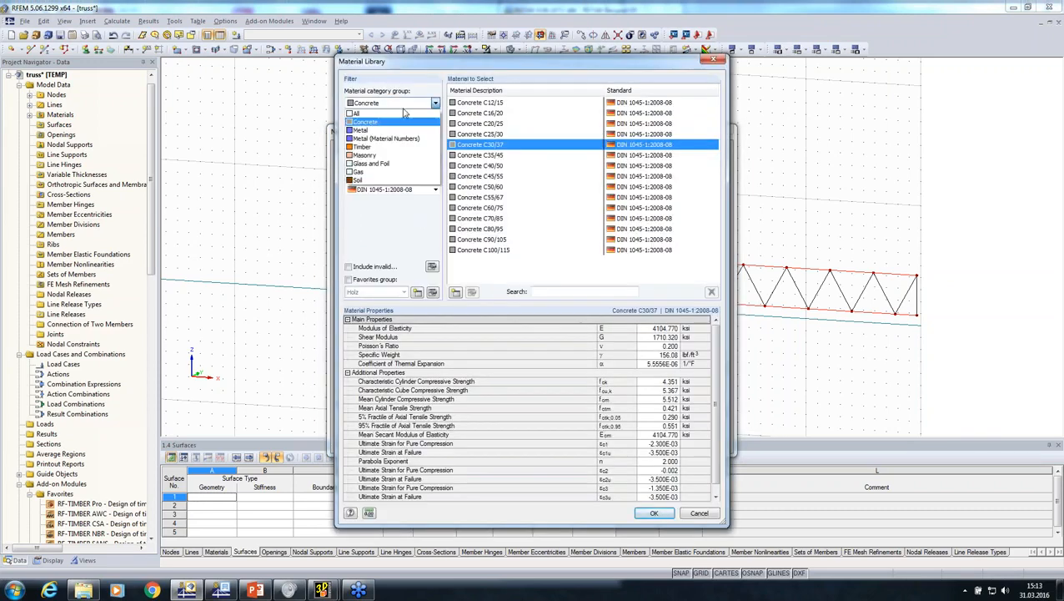
pyautogui.click(403, 114)
pyautogui.click(348, 279)
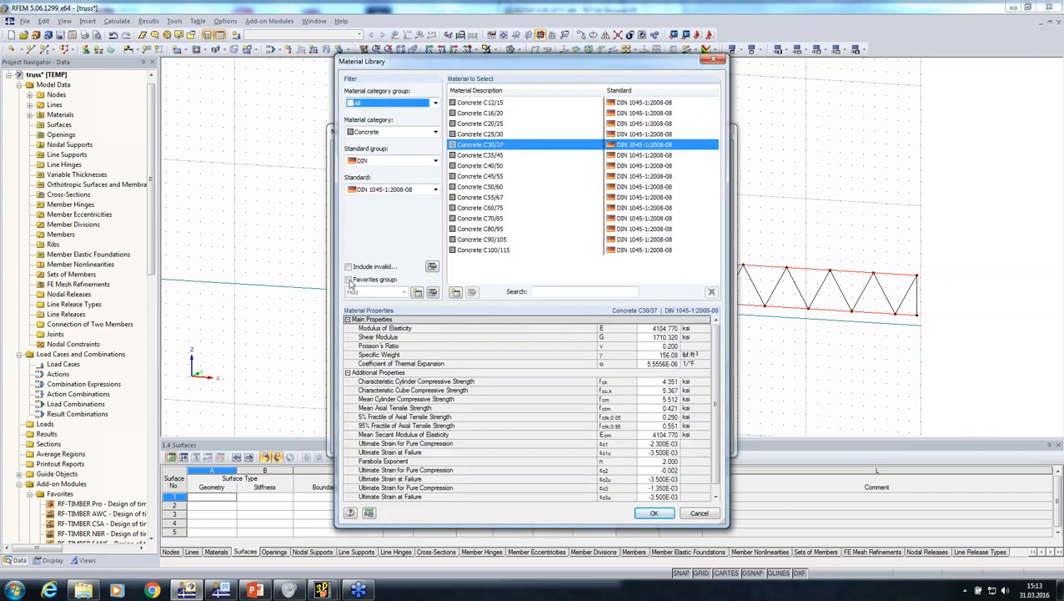
pyautogui.click(373, 132)
pyautogui.click(371, 142)
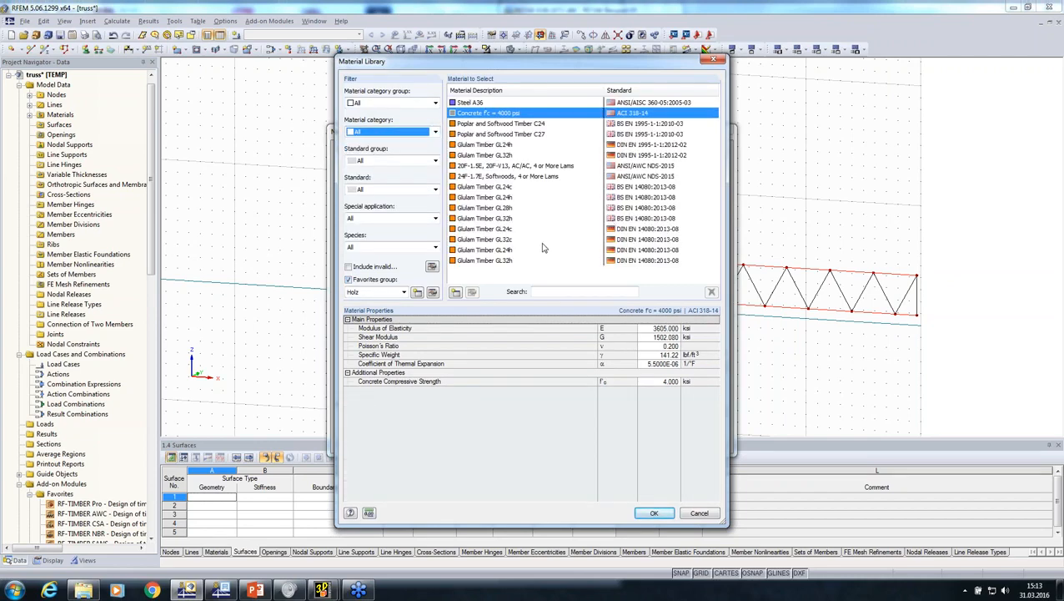
pyautogui.click(493, 208)
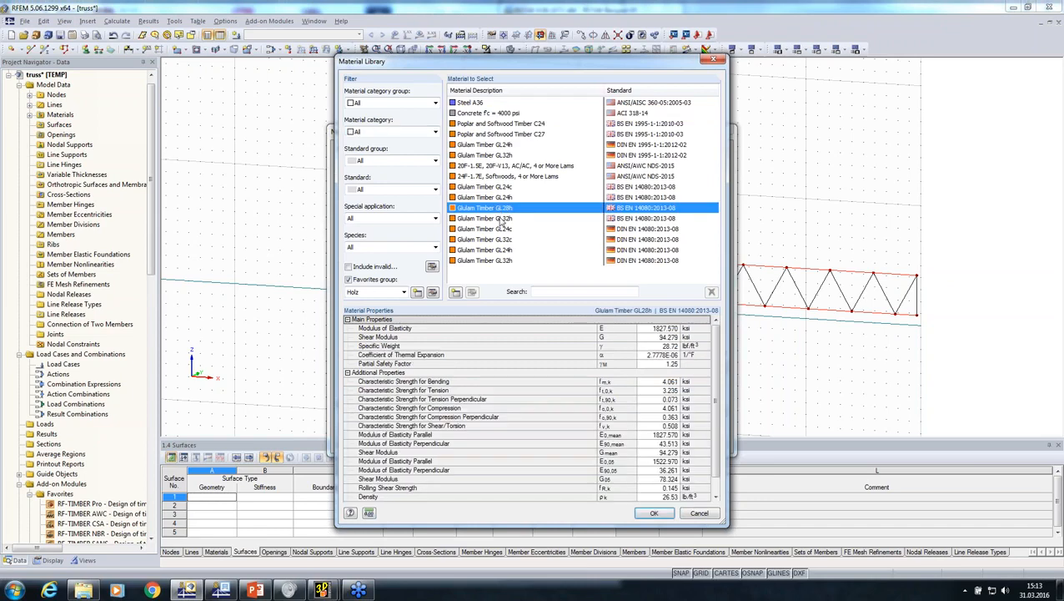
pyautogui.click(507, 219)
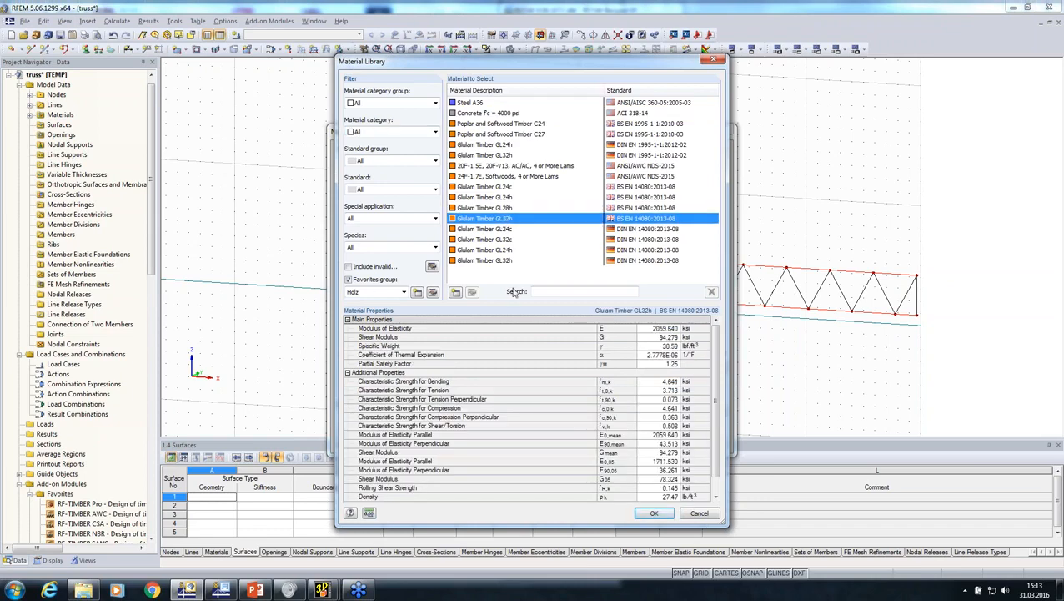
pyautogui.click(652, 513)
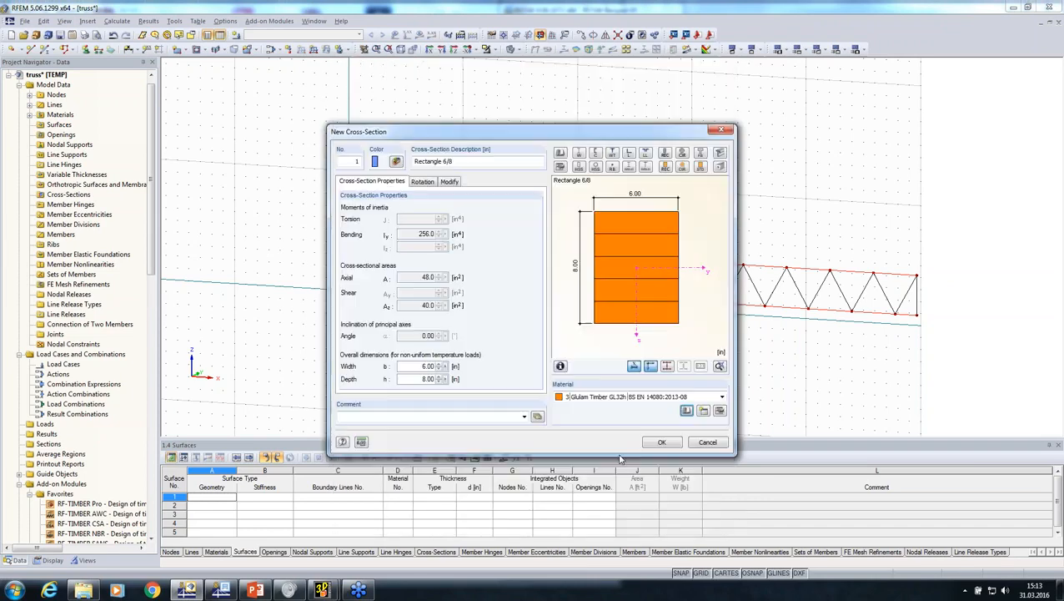
pyautogui.click(662, 443)
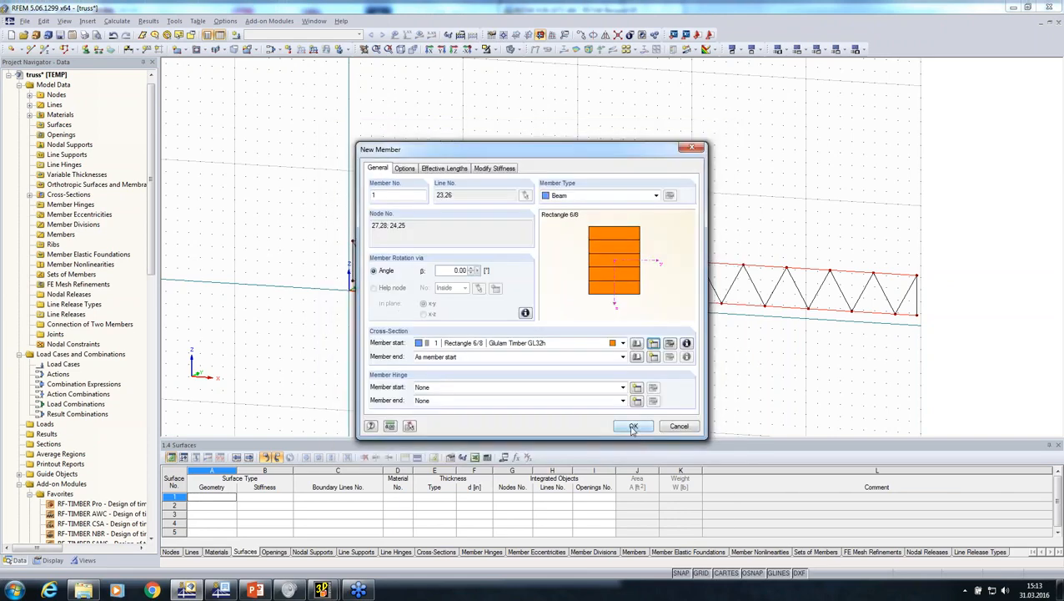
pyautogui.click(632, 427)
pyautogui.click(631, 426)
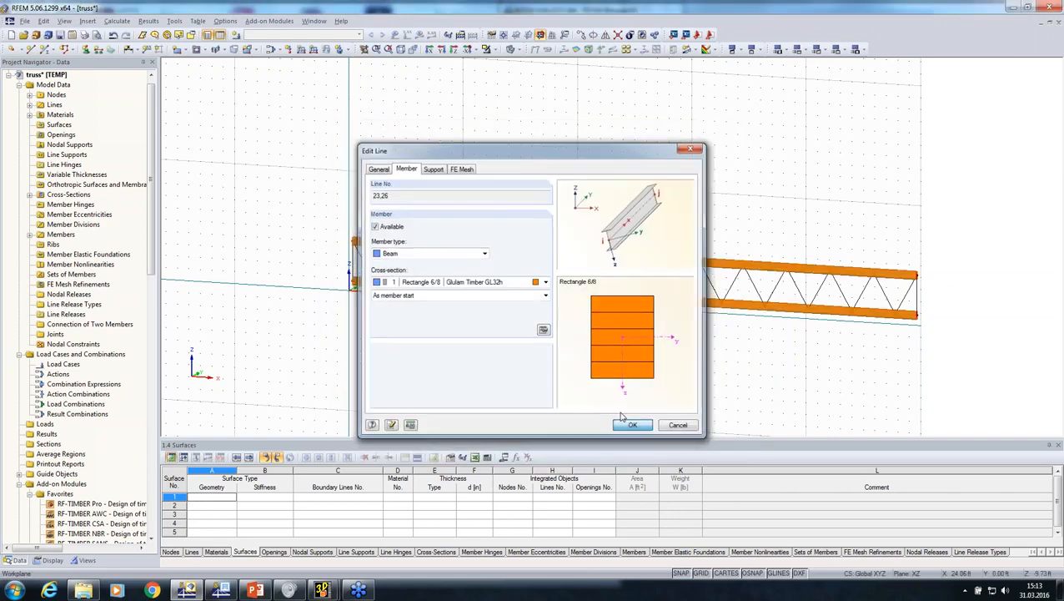
# Create a set of continuous members from the top chord
pyautogui.rightClick(559, 253)
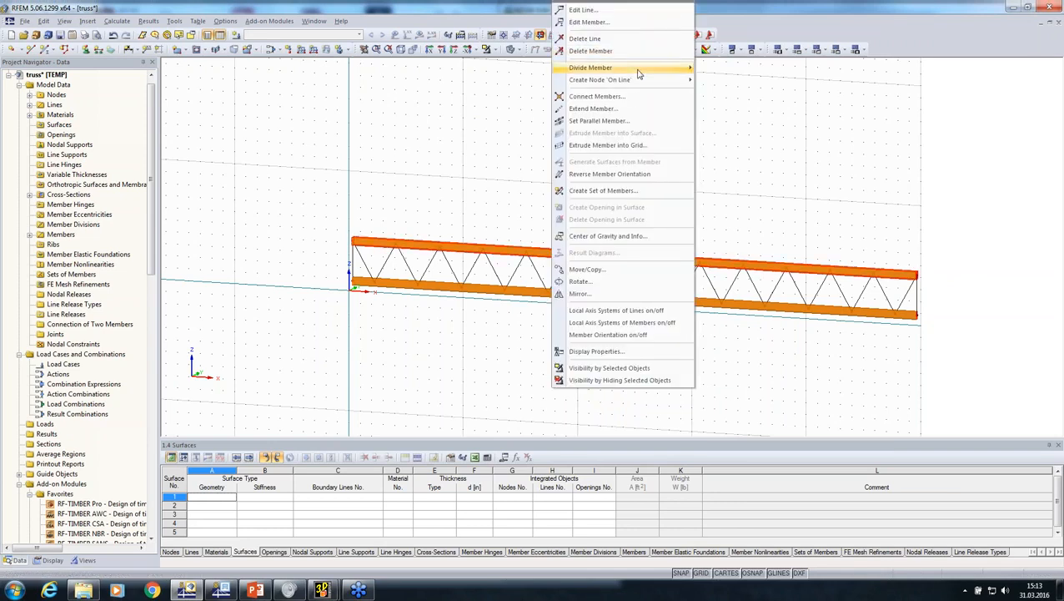
pyautogui.moveTo(639, 74)
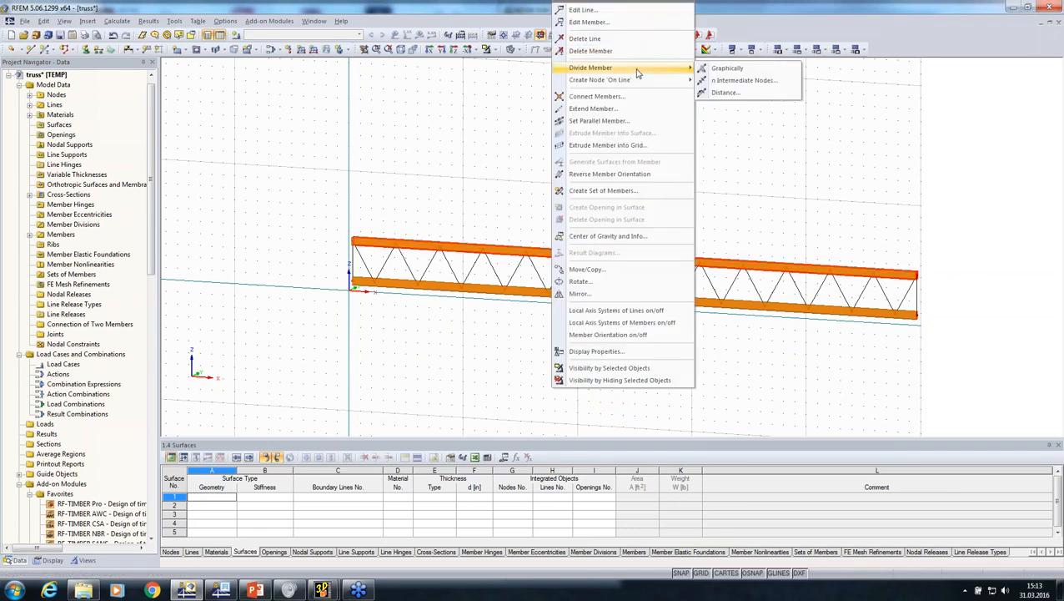
pyautogui.click(602, 190)
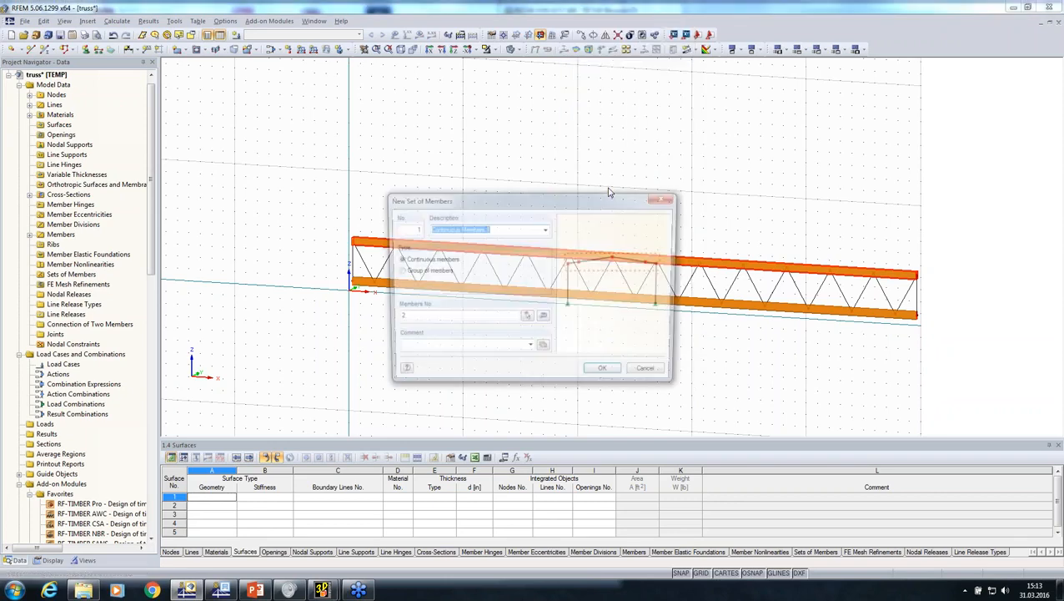
pyautogui.click(602, 374)
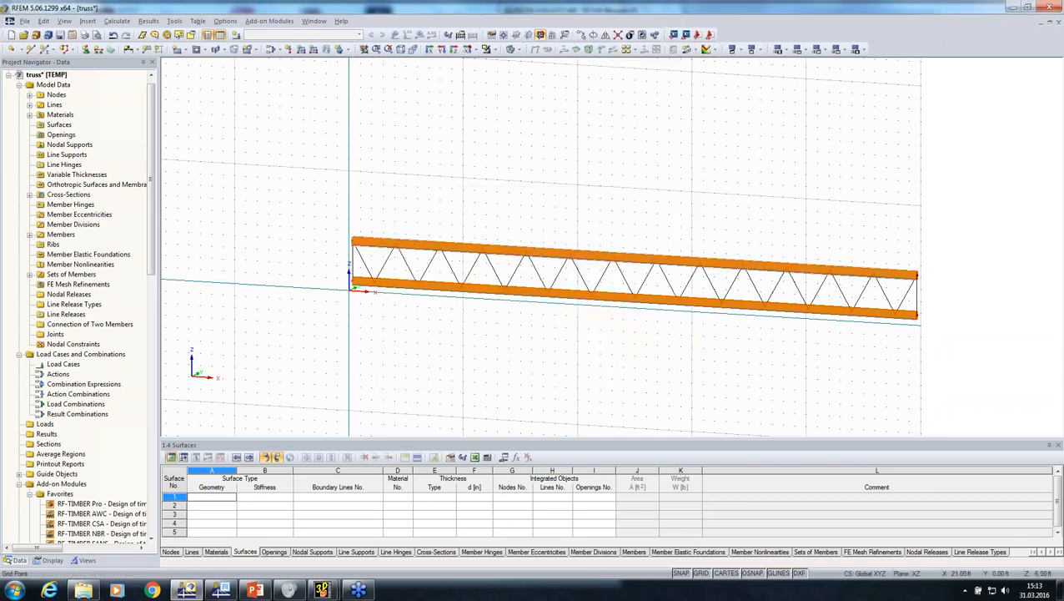
# Connect the lines and members across the entire truss
pyautogui.moveTo(578, 339); pyautogui.dragTo(546, 334, button='middle')
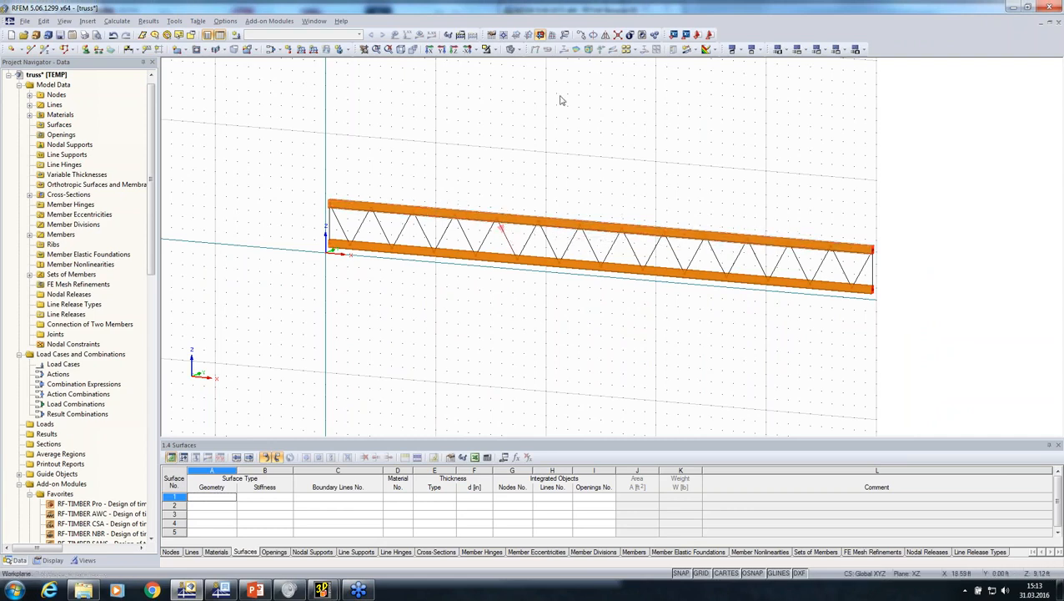
pyautogui.click(618, 34)
pyautogui.moveTo(285, 131); pyautogui.dragTo(1014, 398)
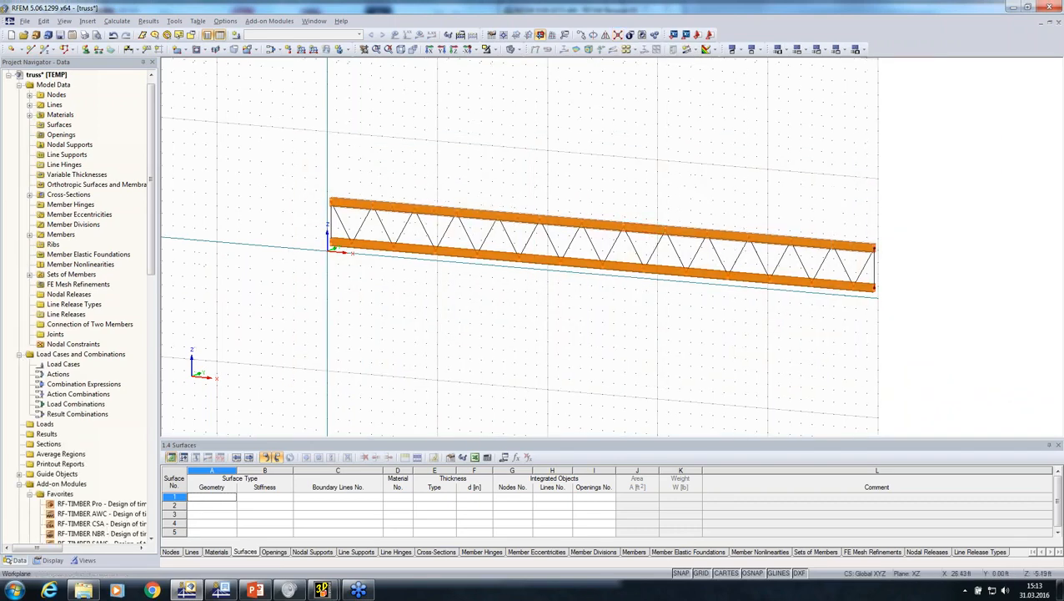
# Make all diagonals and end posts available as members and define a new Rectangle 5,5/5,5 cross-section for them
pyautogui.keyDown('ctrl'); pyautogui.moveTo(615, 357); pyautogui.dragTo(745, 360, button='middle'); pyautogui.keyUp('ctrl')
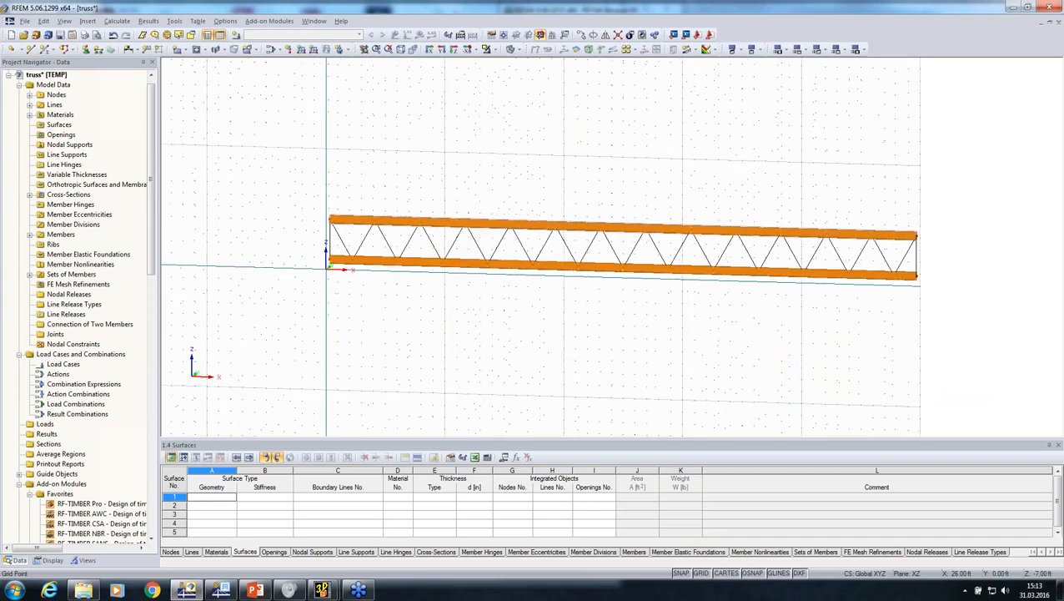
pyautogui.click(440, 49)
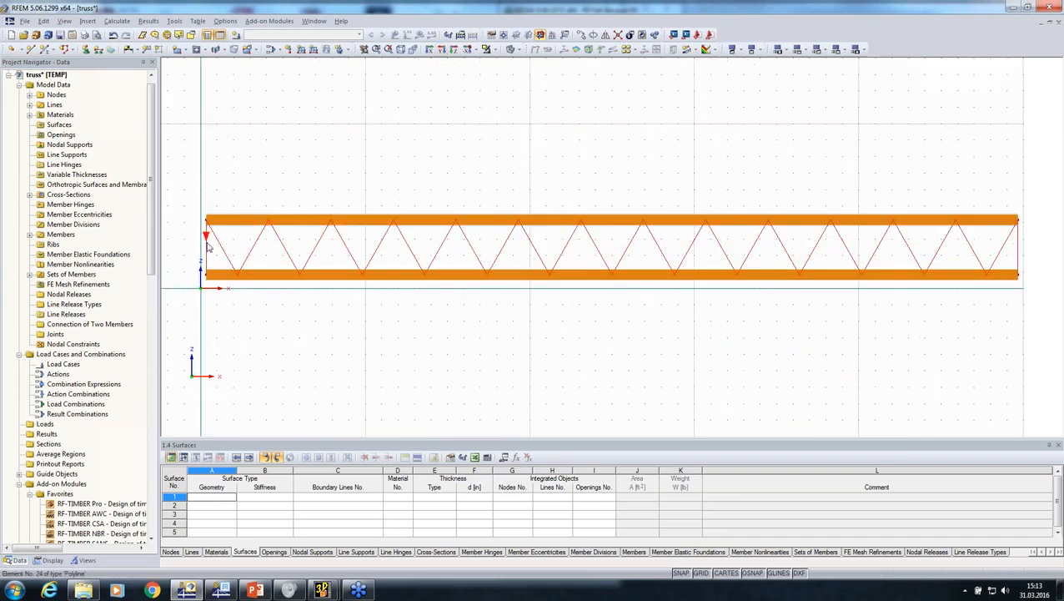
pyautogui.rightClick(208, 246)
pyautogui.click(227, 247)
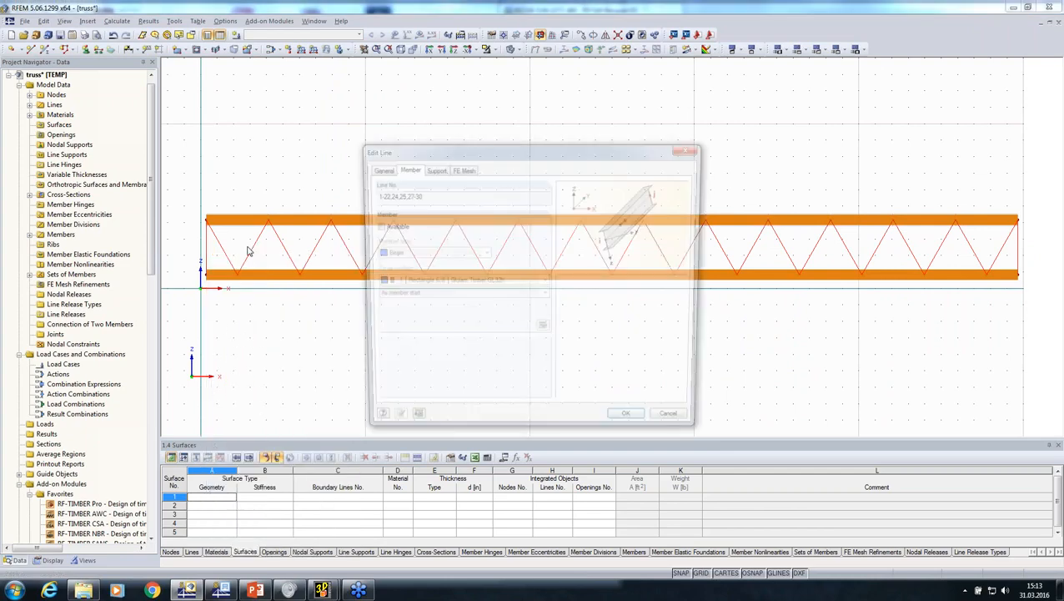
pyautogui.click(375, 226)
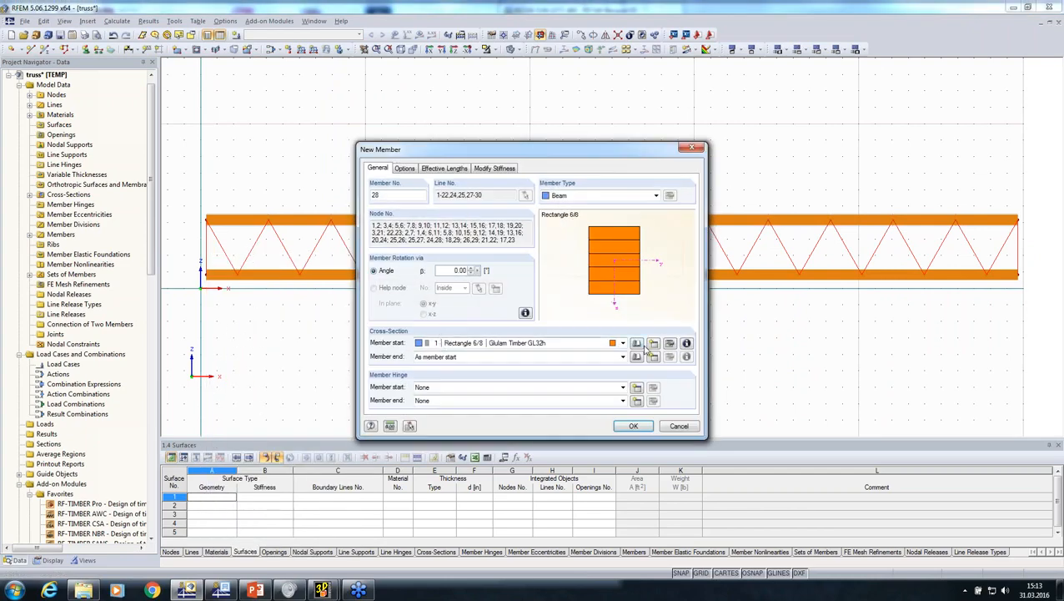
pyautogui.click(655, 345)
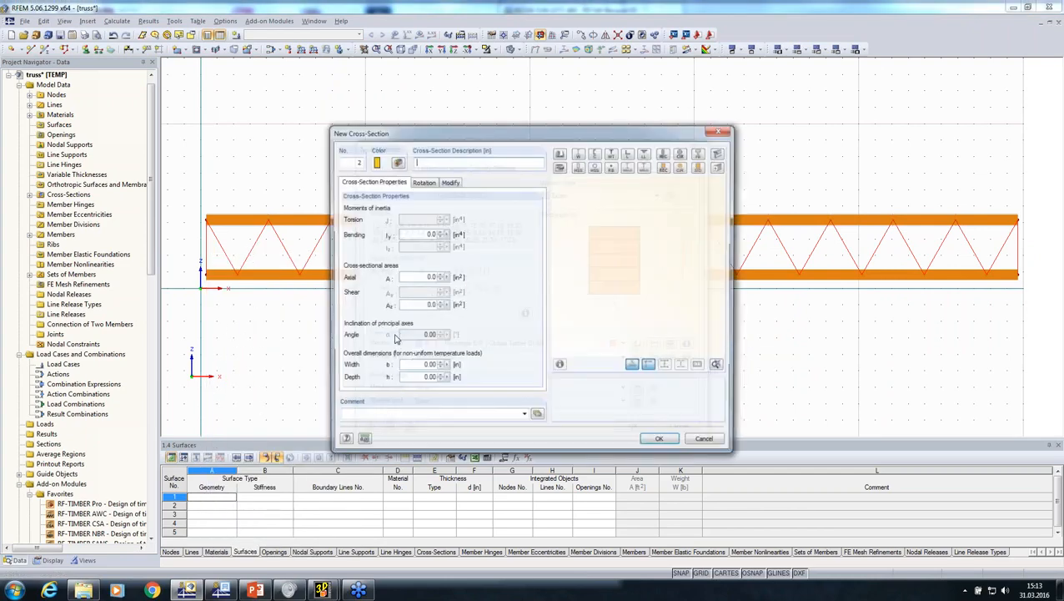
pyautogui.write('Rectangle 5.5')
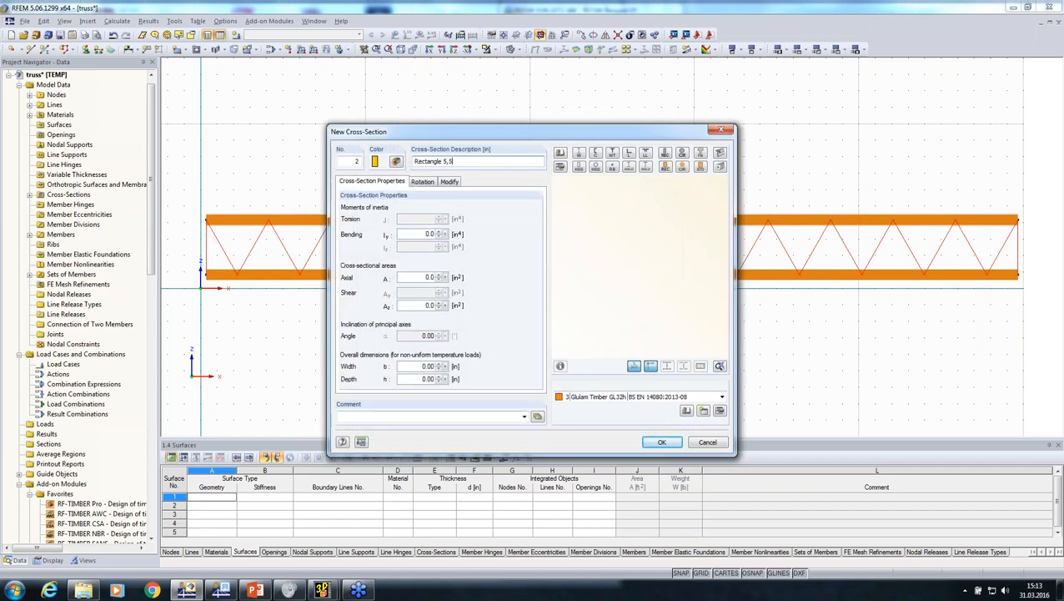
pyautogui.write(',5')
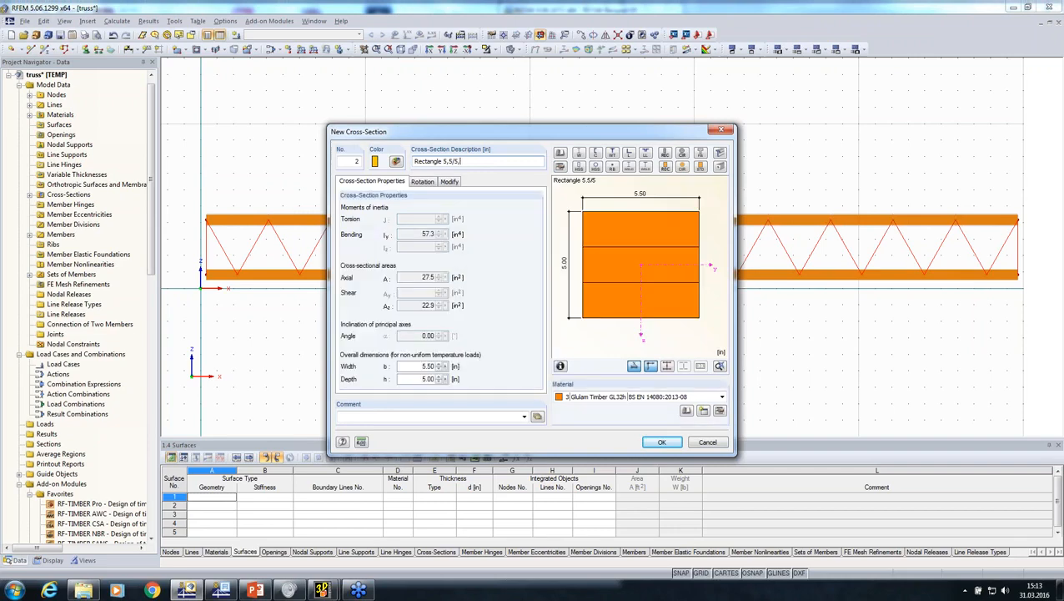
# Assign Glulam Timber GL28h (BS EN 14080:2013-08) from the Holz favorites to the web members' cross-section
pyautogui.click(686, 410)
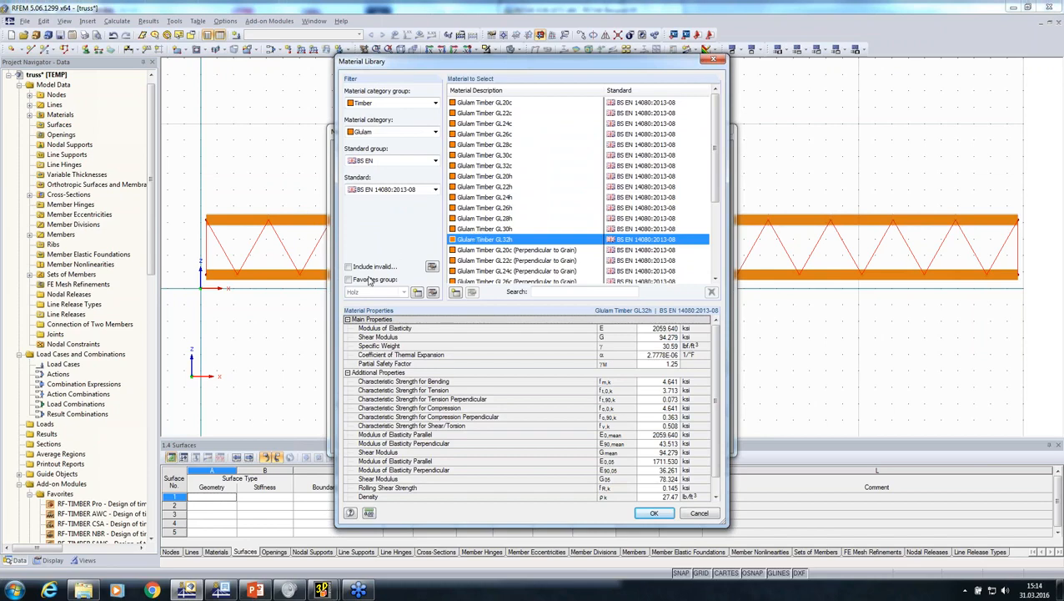
pyautogui.click(349, 279)
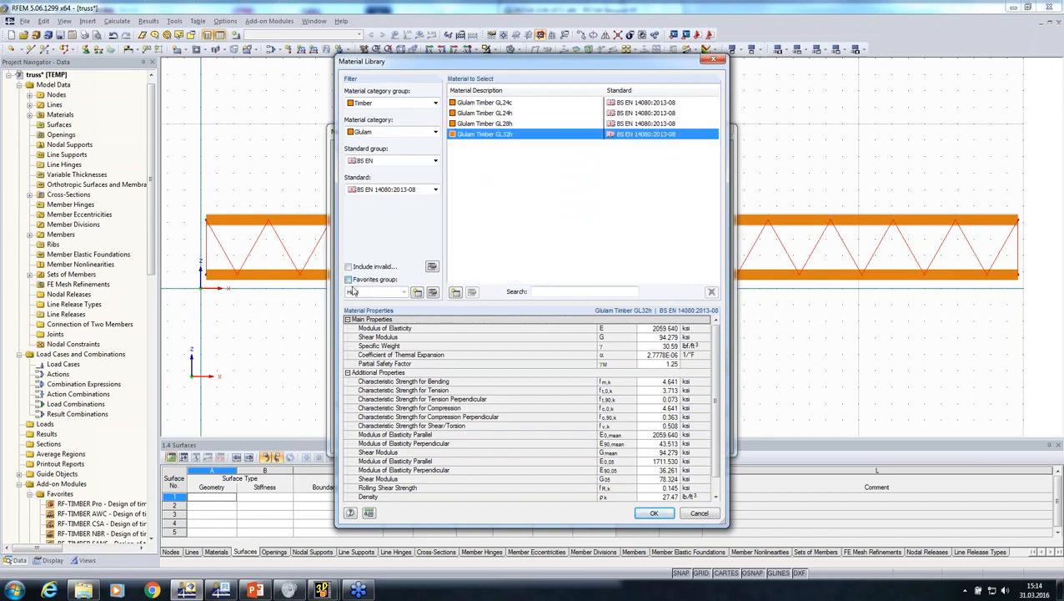
pyautogui.click(491, 124)
pyautogui.click(652, 512)
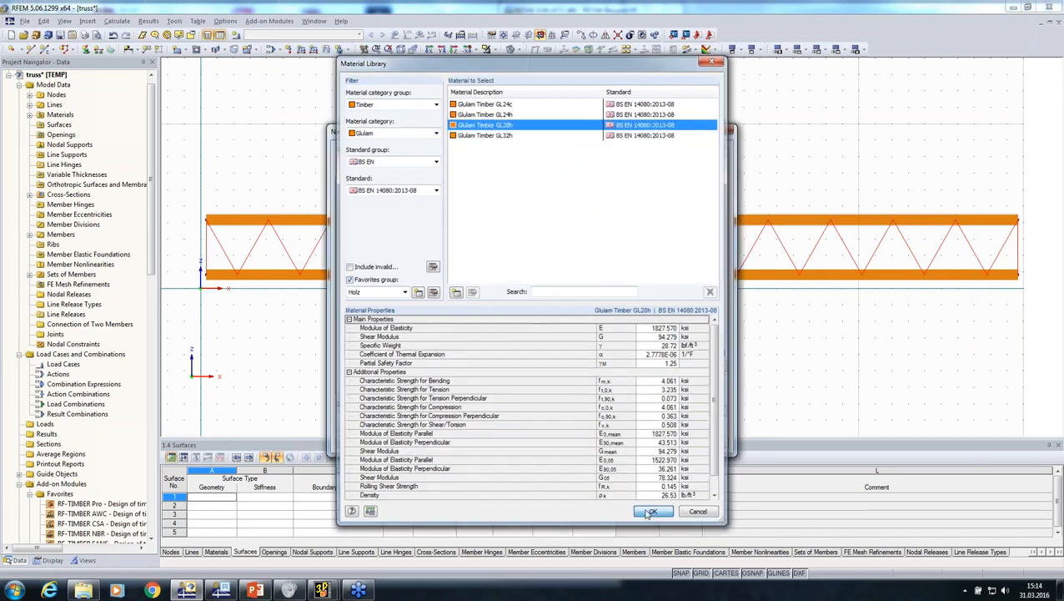
pyautogui.click(661, 439)
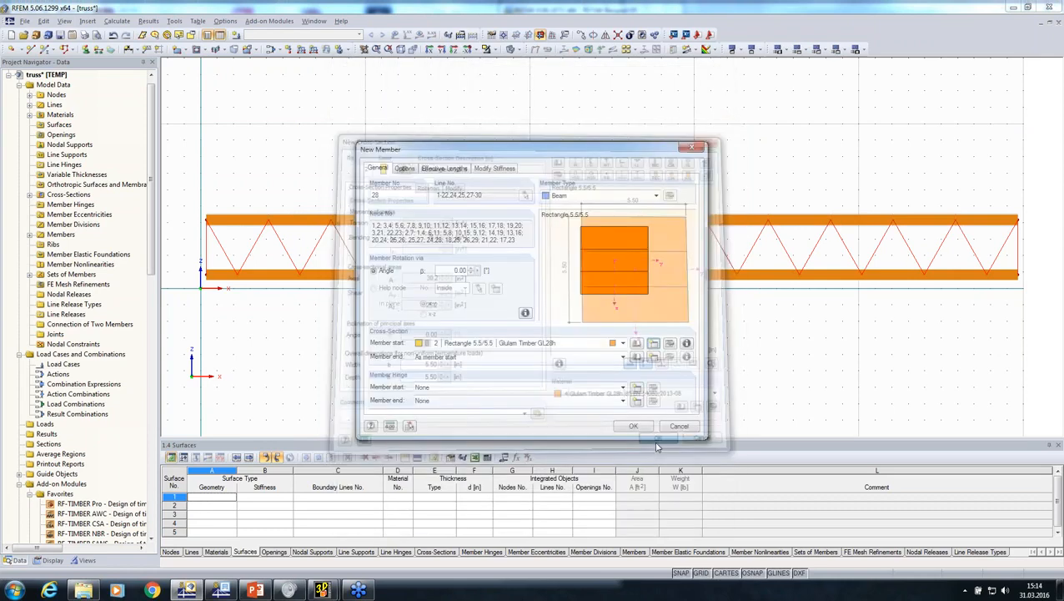
# Set the member type of the diagonals and end posts to Truss and create the members
pyautogui.click(607, 191)
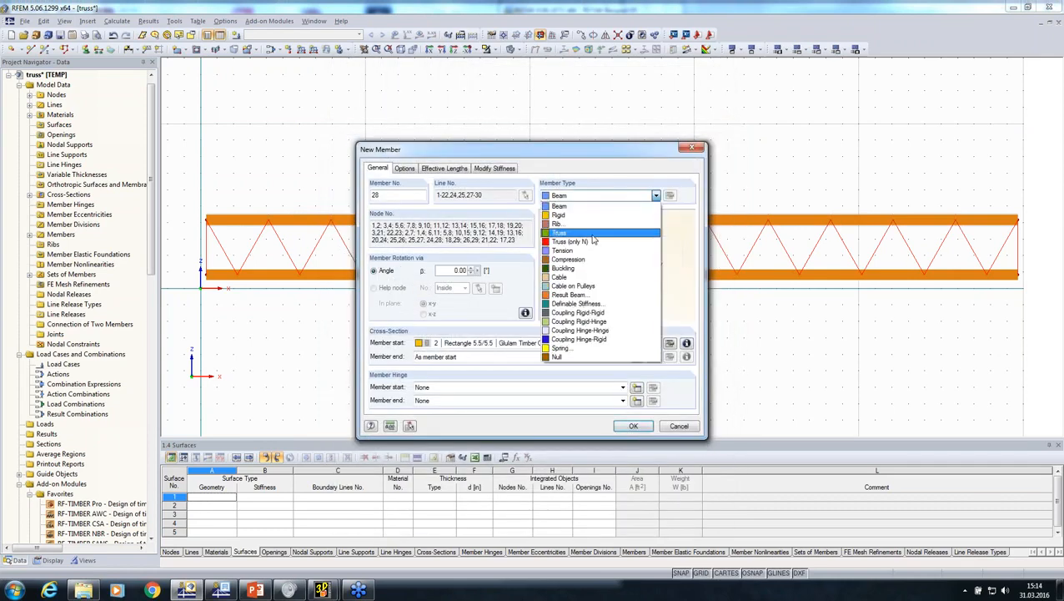
pyautogui.click(613, 243)
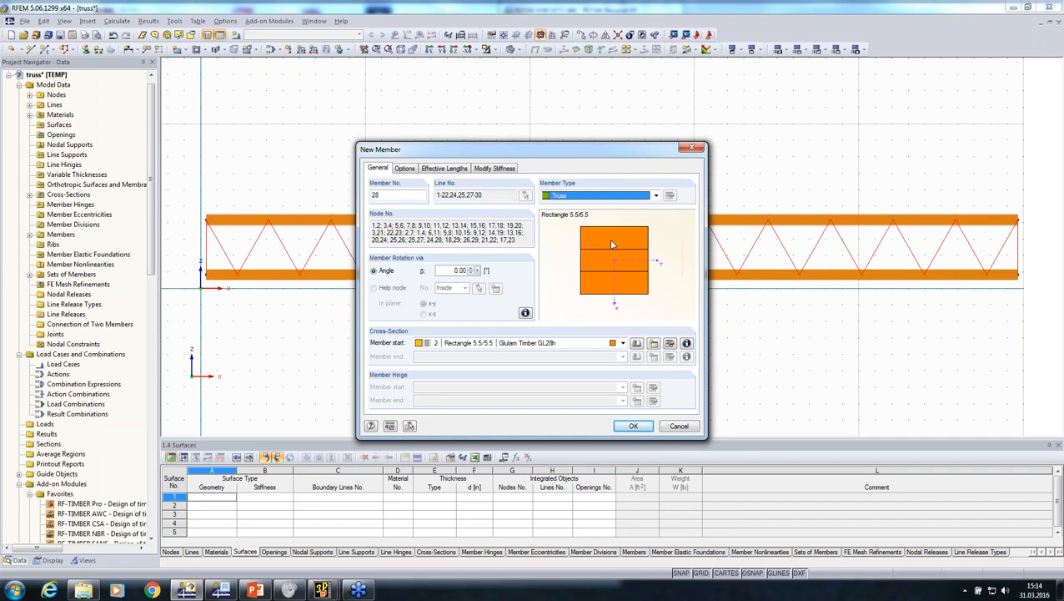
pyautogui.click(633, 427)
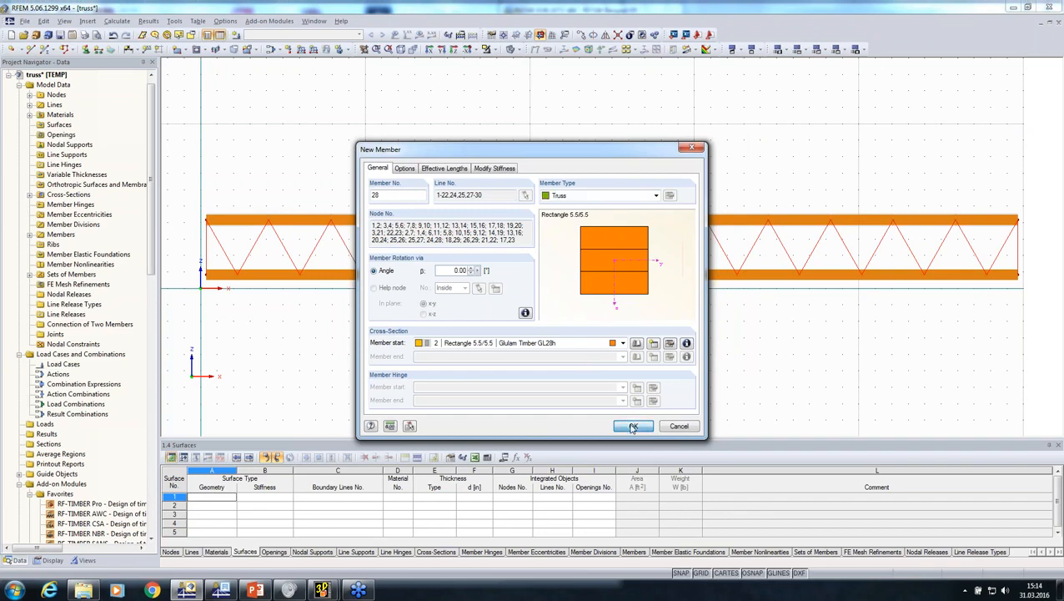
pyautogui.click(632, 426)
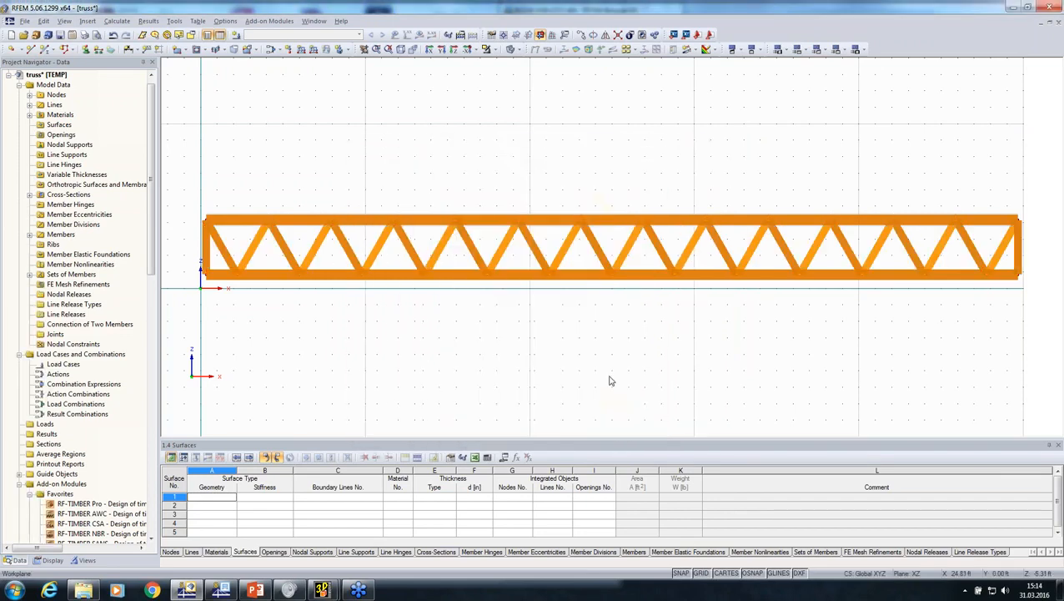
pyautogui.moveTo(631, 343); pyautogui.dragTo(639, 318, button='middle')
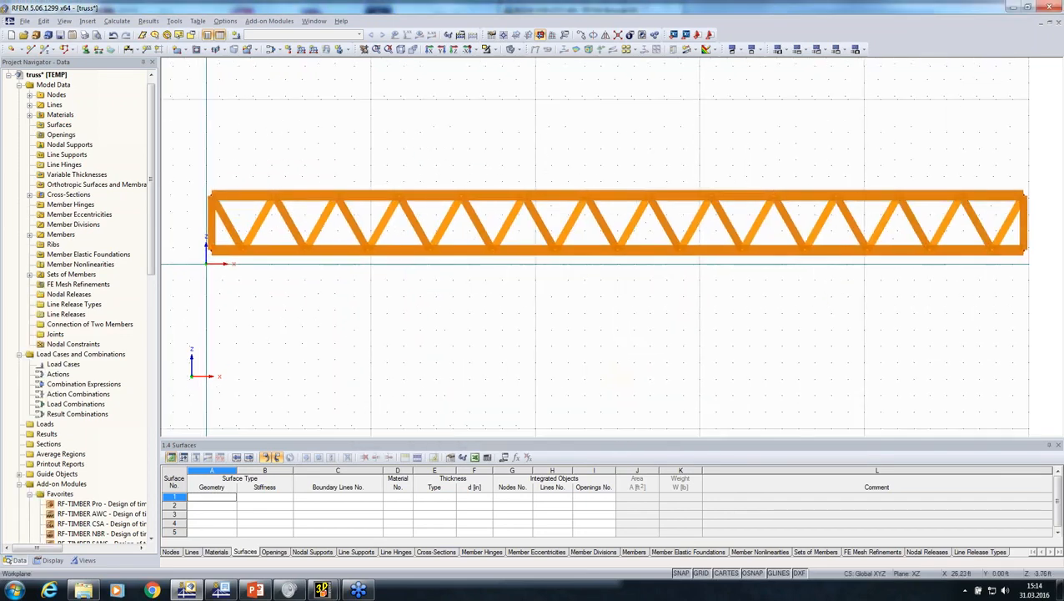
# Place a Hinged nodal support at the lower node of the truss's end at the coordinate origin
pyautogui.click(86, 50)
pyautogui.click(630, 394)
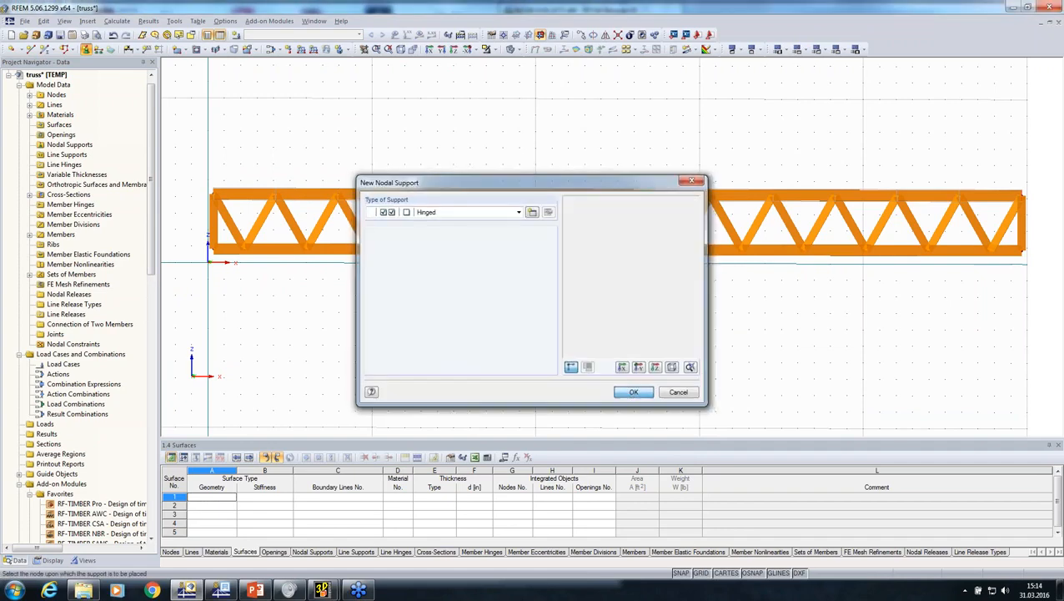
pyautogui.click(209, 250)
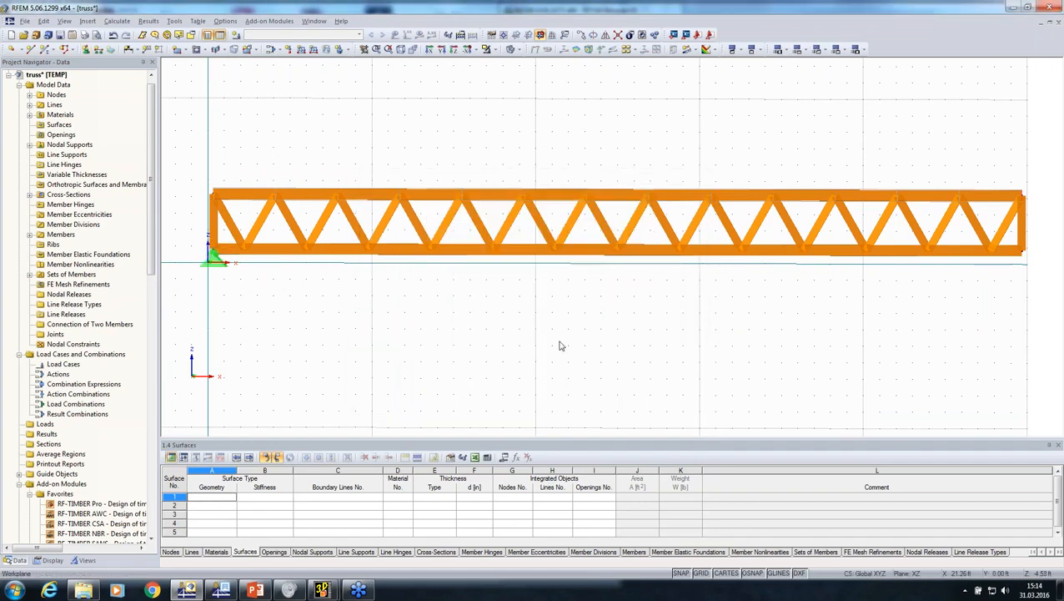
# Define a second nodal support type free to move in X and place it at the lower node of the opposite truss end
pyautogui.moveTo(559, 336); pyautogui.dragTo(513, 310, button='middle')
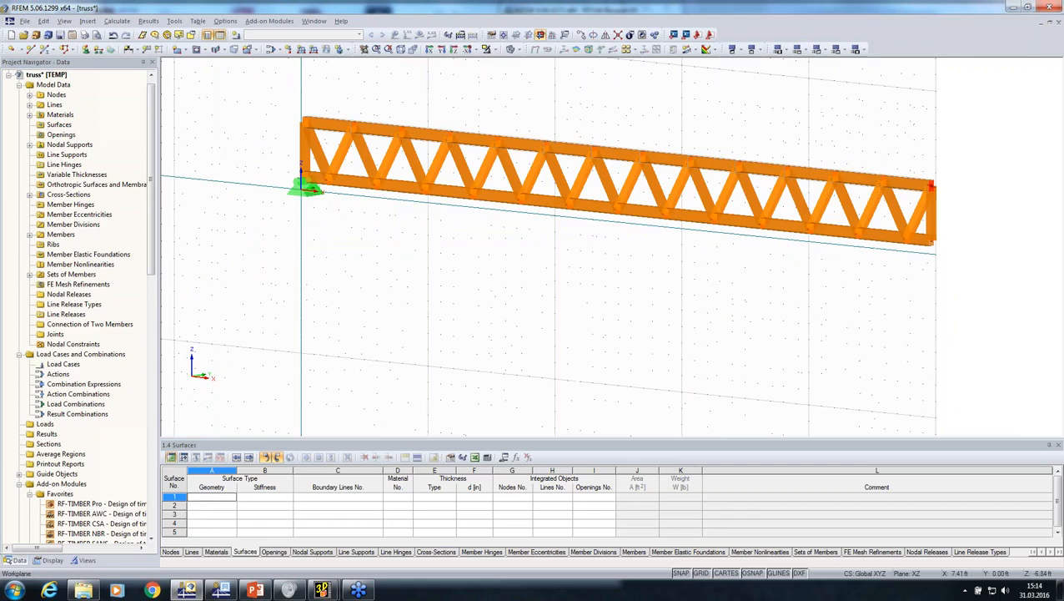
pyautogui.click(86, 50)
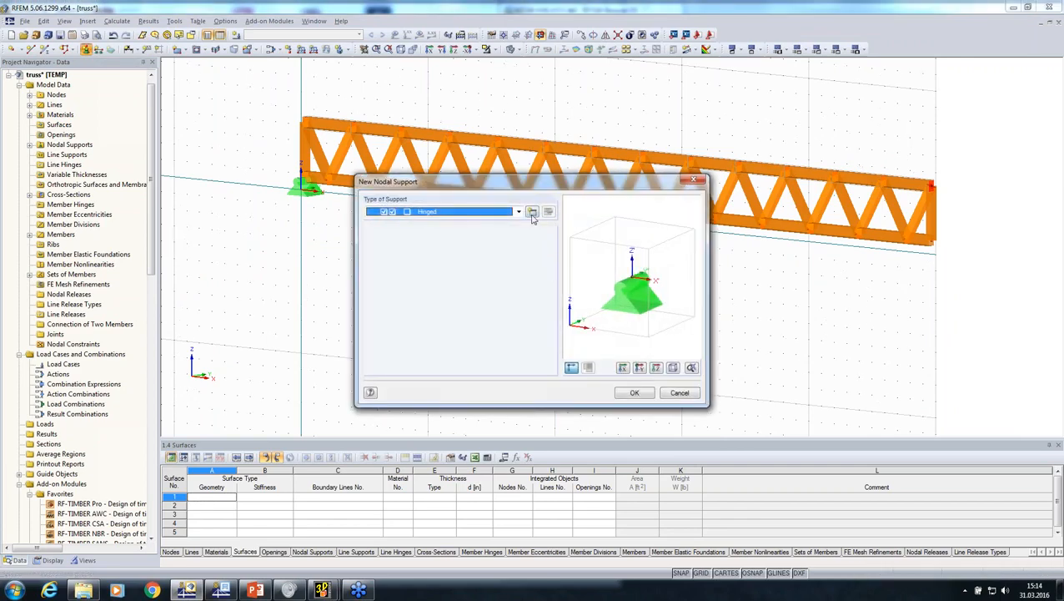
pyautogui.click(532, 212)
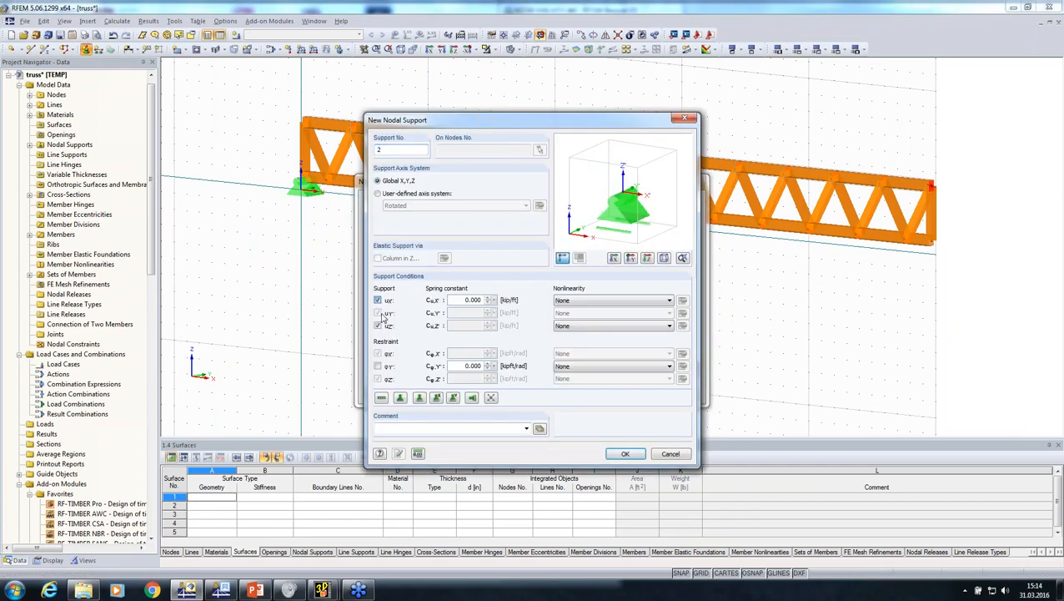
pyautogui.click(625, 453)
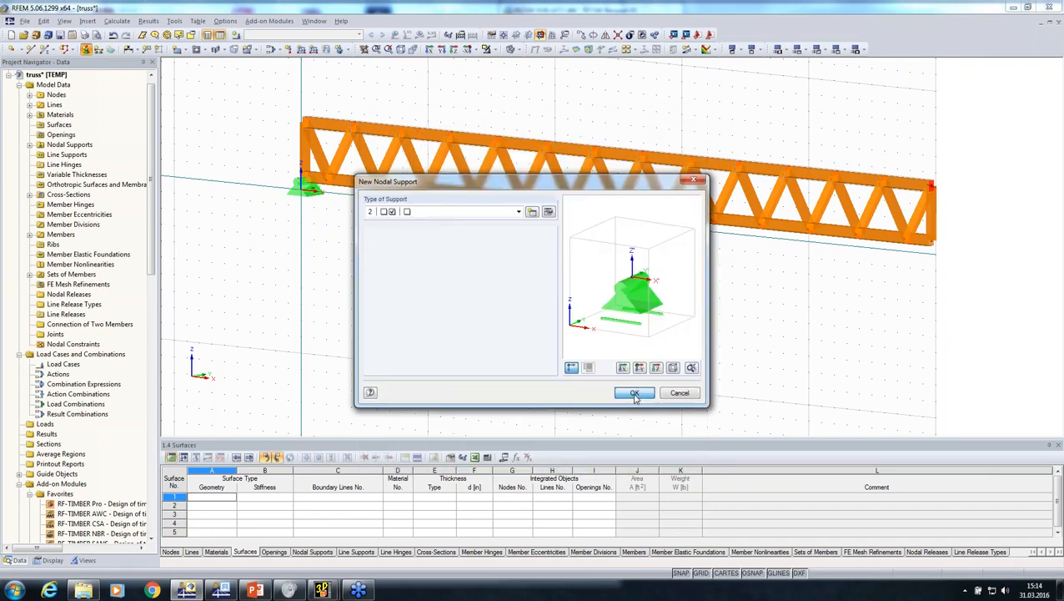
pyautogui.click(634, 394)
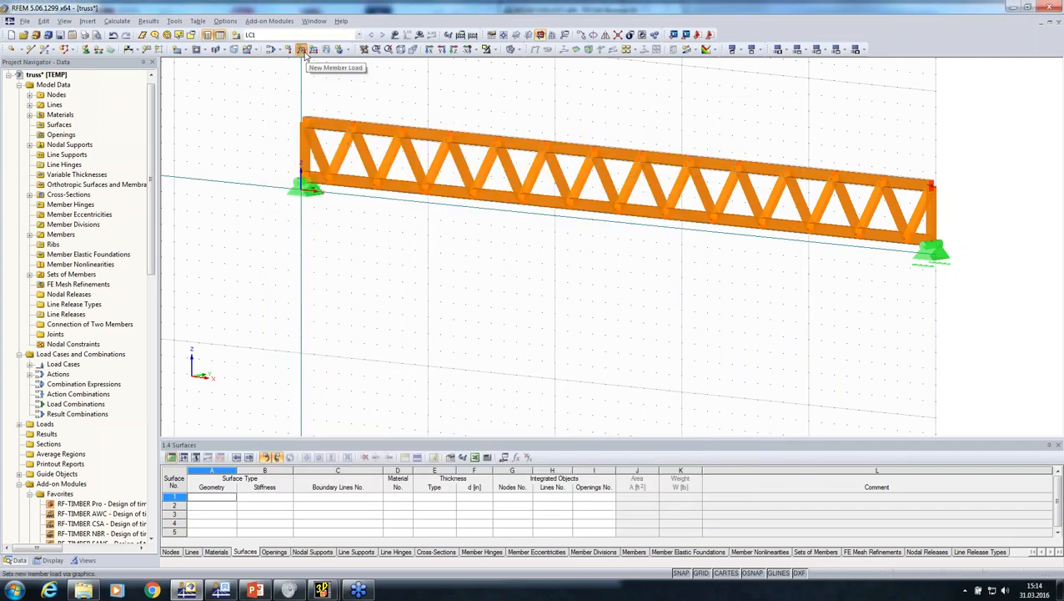
# Apply a uniform force of -0.100 kip/ft in global ZL to the top chord's set of members in load case LC1
pyautogui.click(304, 51)
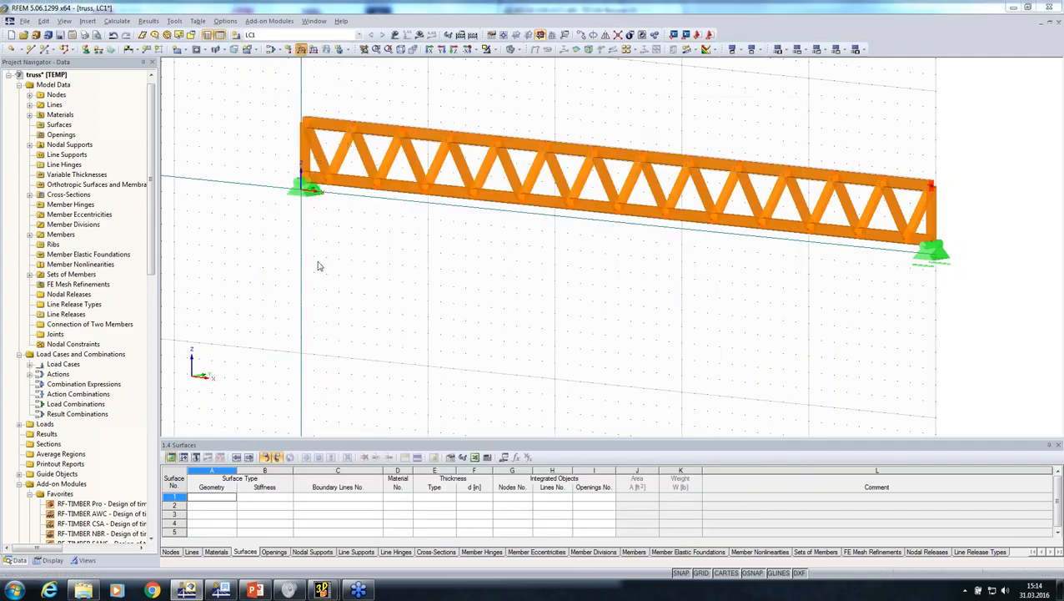
pyautogui.doubleClick(357, 357)
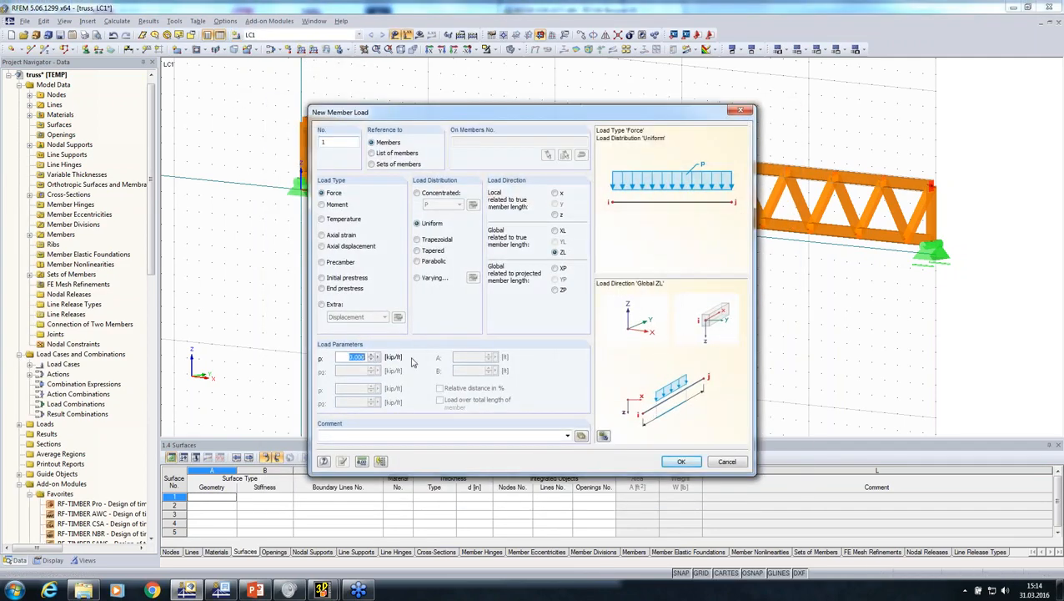
pyautogui.write('-0.1')
pyautogui.click(682, 464)
pyautogui.click(682, 463)
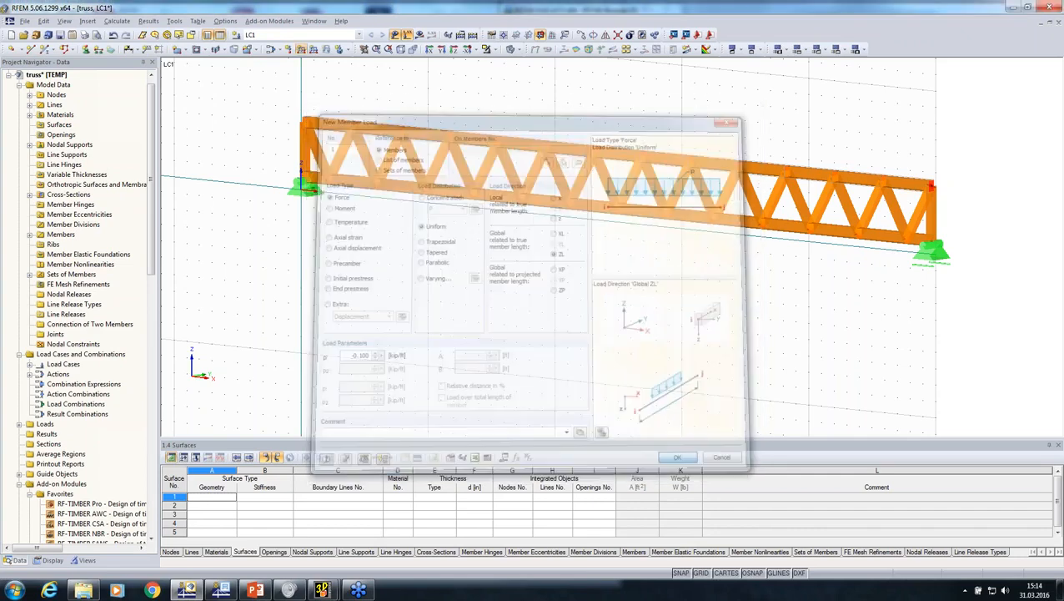
pyautogui.click(301, 50)
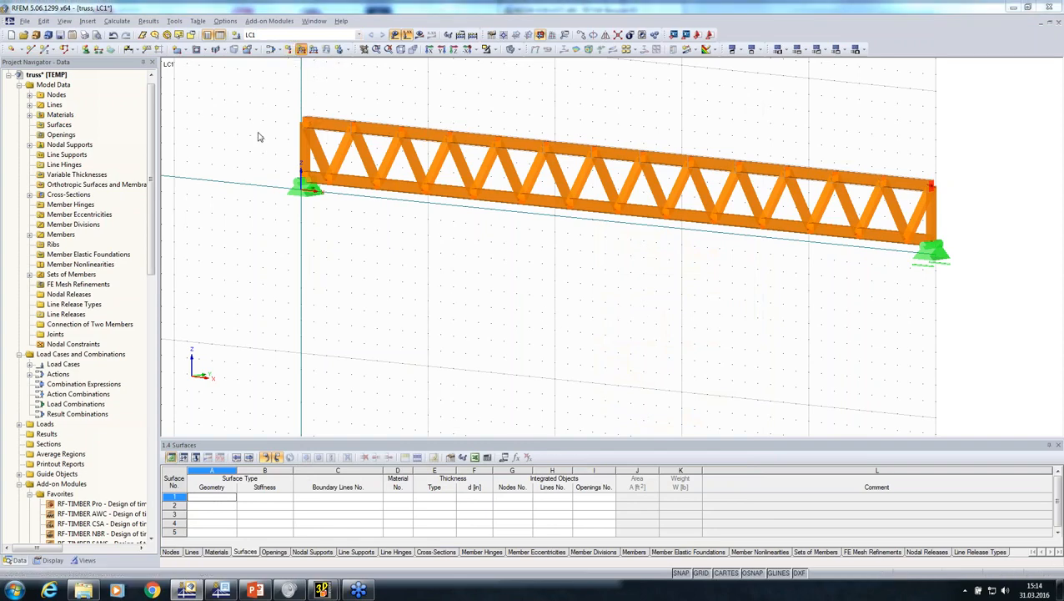
pyautogui.click(371, 163)
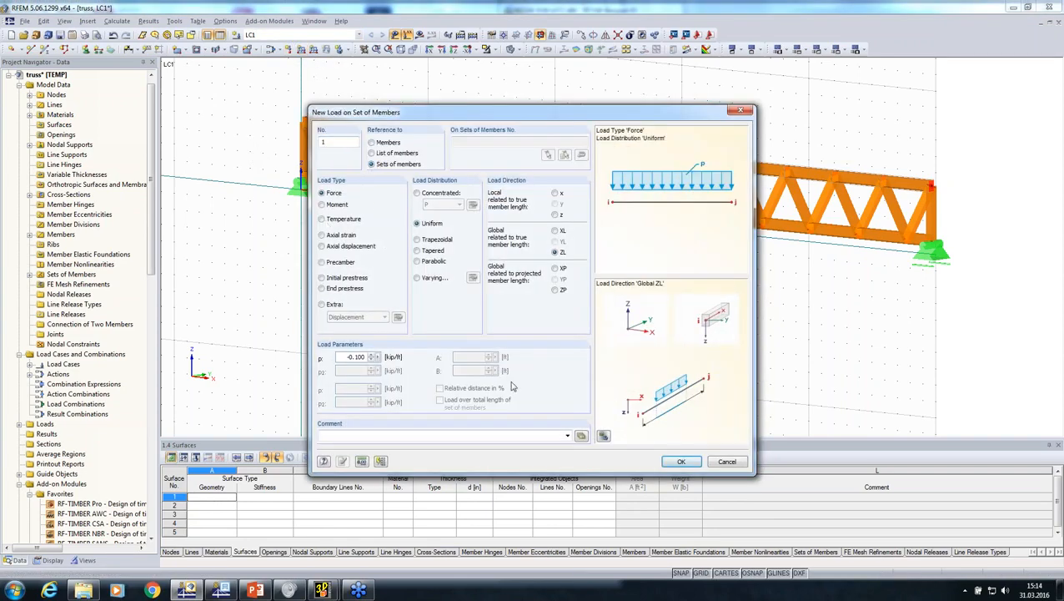
pyautogui.click(680, 459)
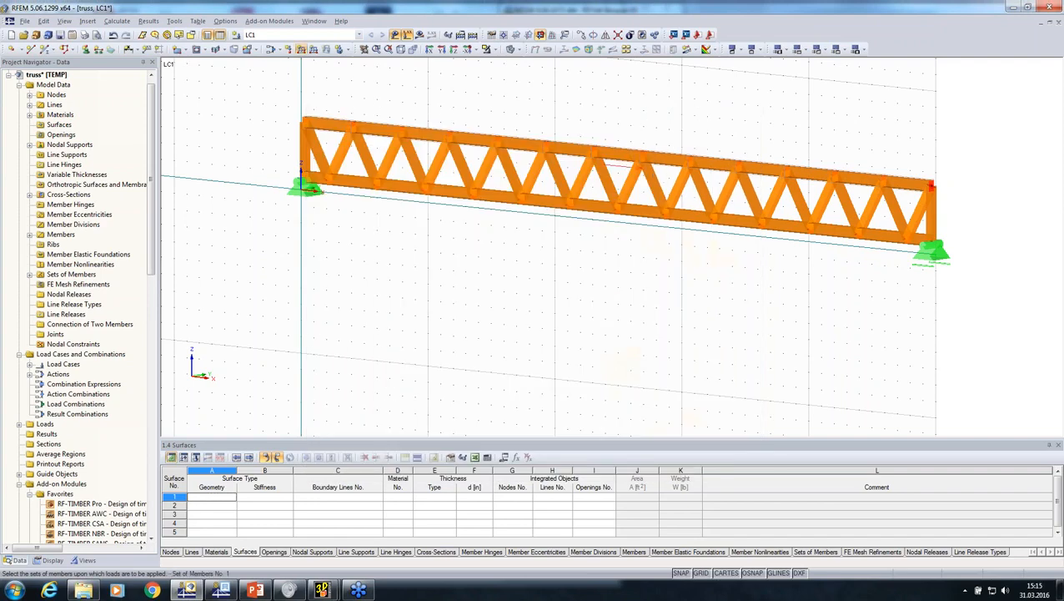
# Create load case LC2 with the action category Snow (H ≤ 1000 m a.s.l.)
pyautogui.moveTo(434, 338); pyautogui.dragTo(368, 398, button='middle')
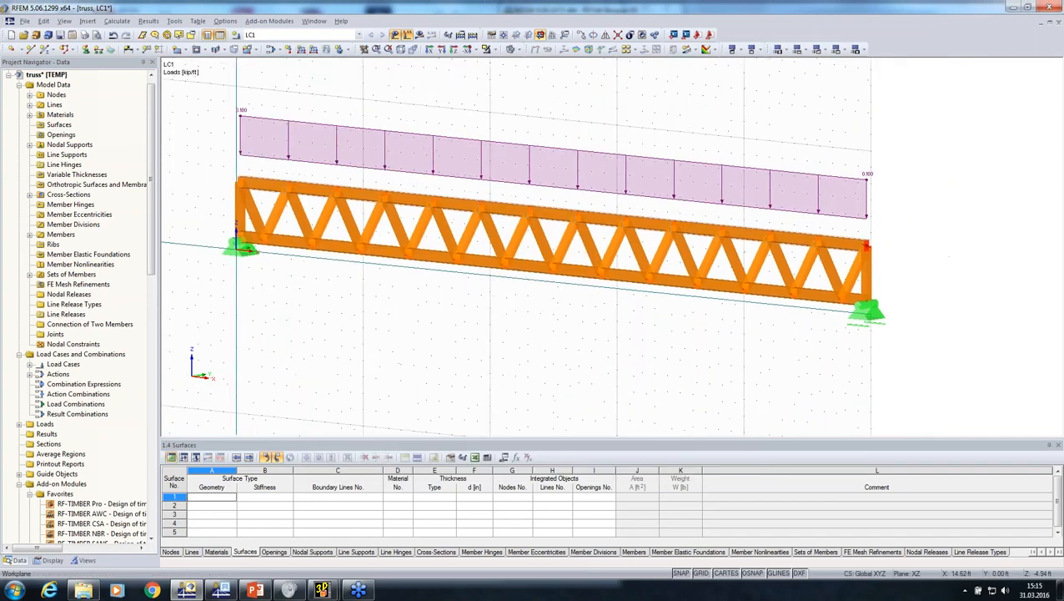
pyautogui.click(237, 35)
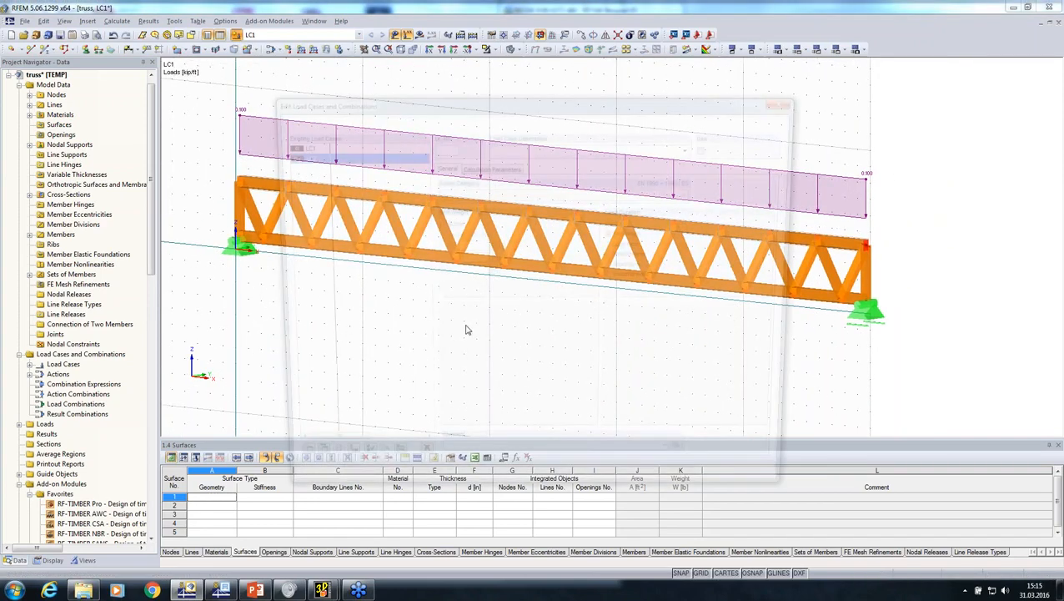
pyautogui.click(518, 193)
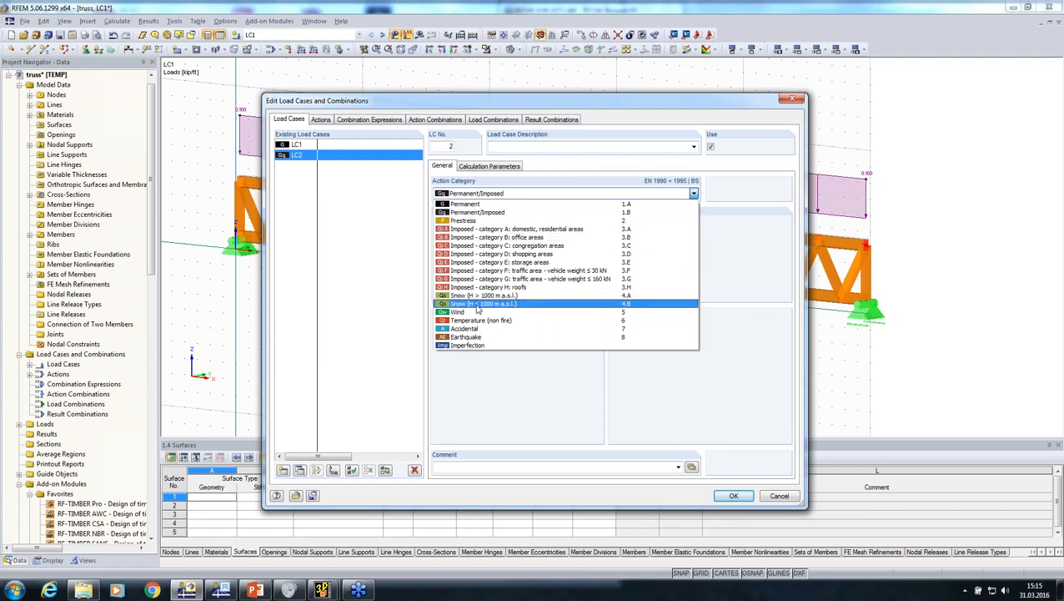
pyautogui.click(479, 304)
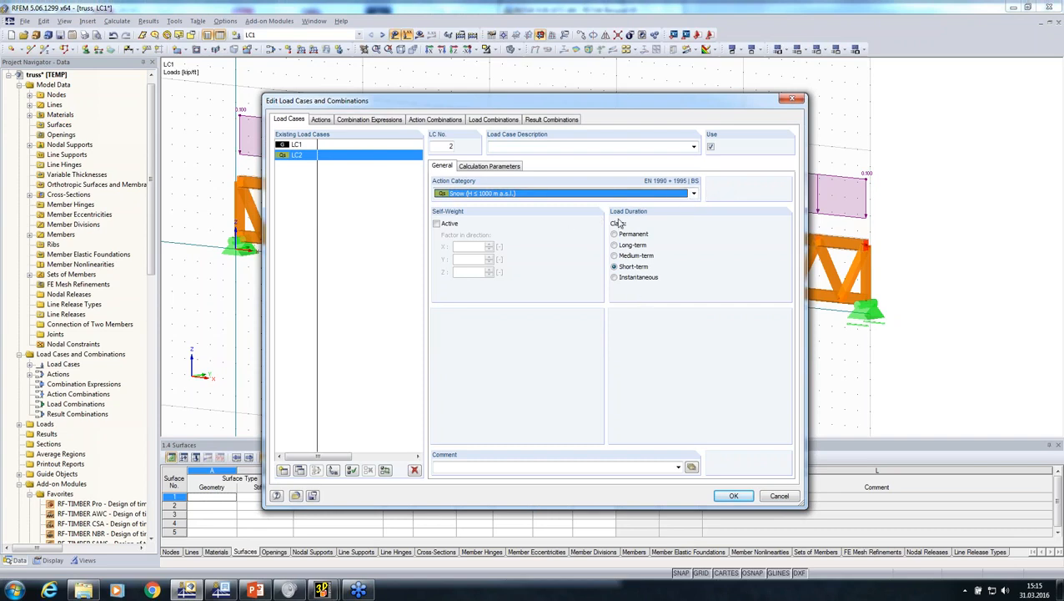
pyautogui.click(725, 495)
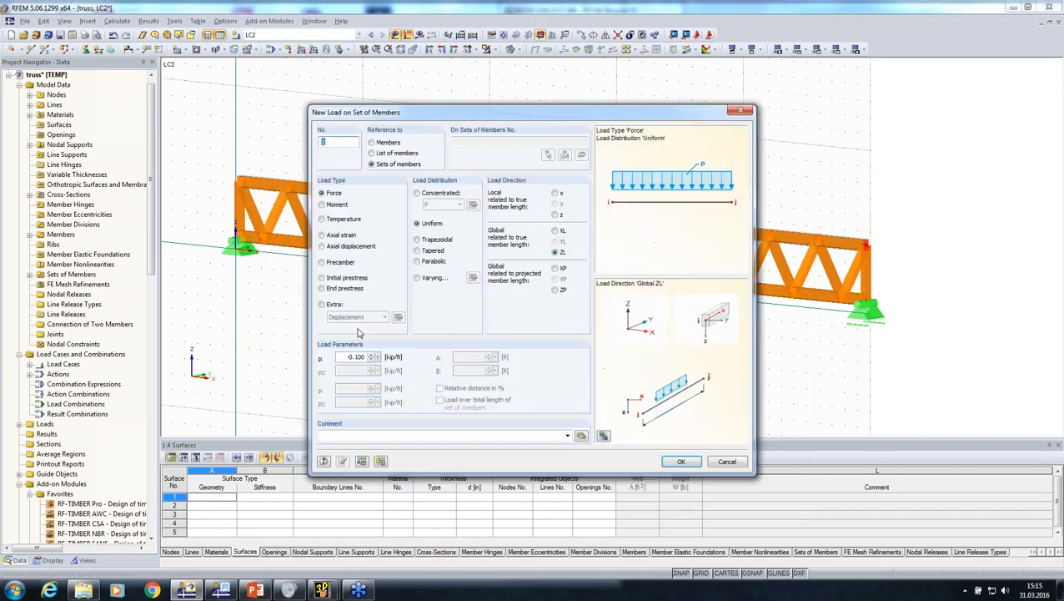
# Apply a uniform snow load of -0.22 kip/ft in global ZL to the top chord's set of members in LC2
pyautogui.moveTo(345, 354); pyautogui.dragTo(428, 346)
pyautogui.write('-0,22')
pyautogui.click(681, 461)
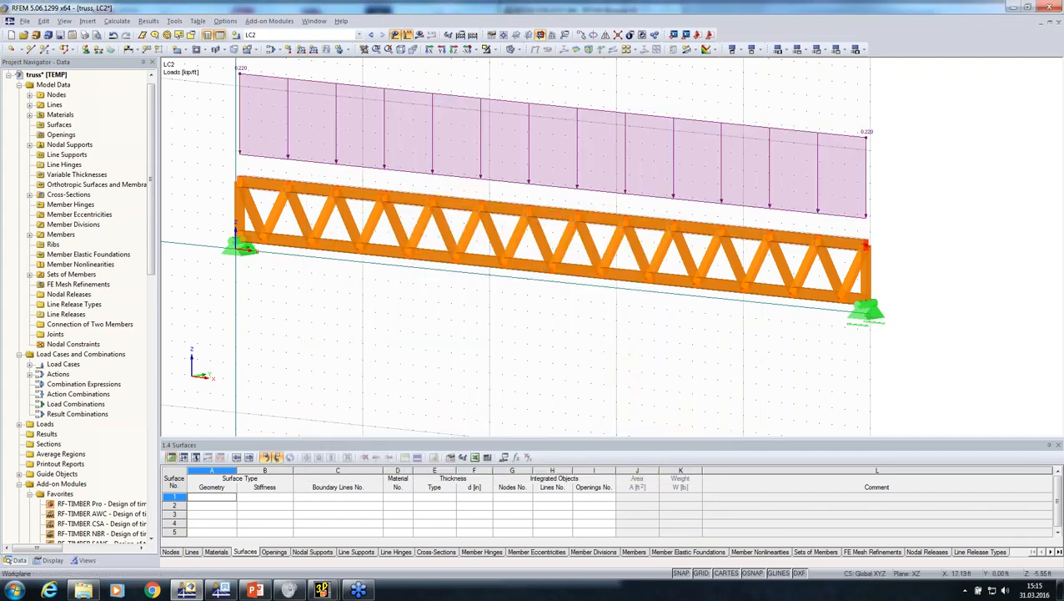
# Create a combination expression with the design situation ULS (STR/GEO) - Permanent / transient - Eq. 6.10
pyautogui.moveTo(460, 369); pyautogui.dragTo(726, 392, button='middle')
pyautogui.scroll(-1, 451, 381)
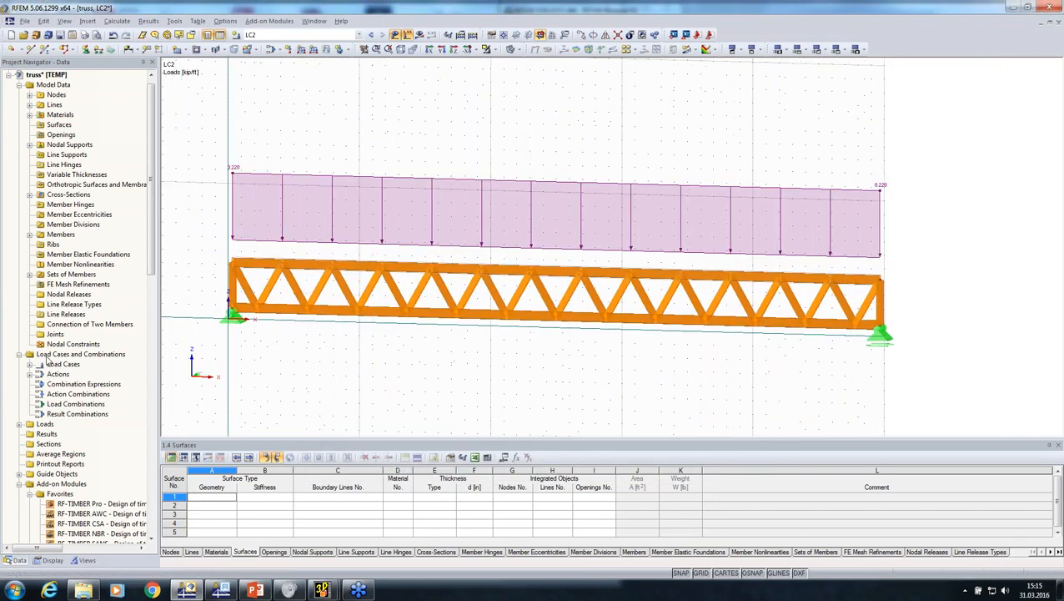
pyautogui.rightClick(48, 356)
pyautogui.click(82, 361)
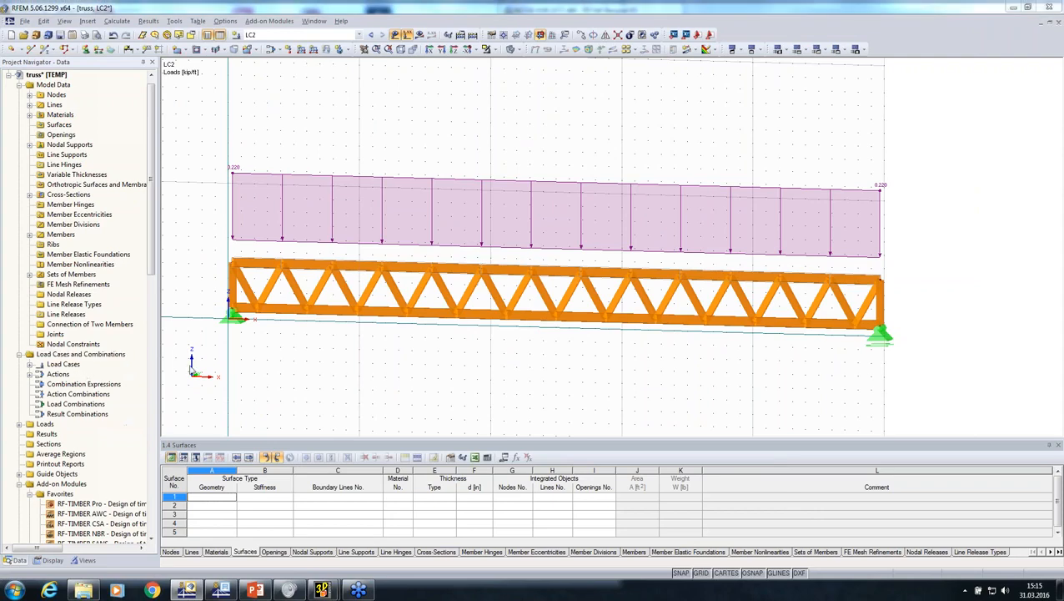
pyautogui.click(380, 120)
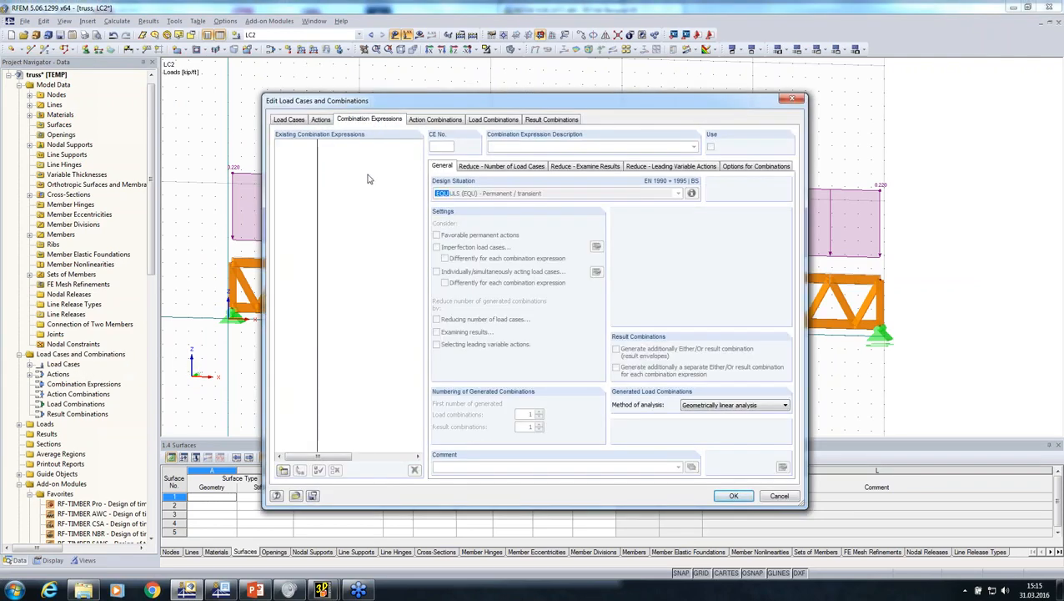
pyautogui.click(283, 471)
pyautogui.click(502, 193)
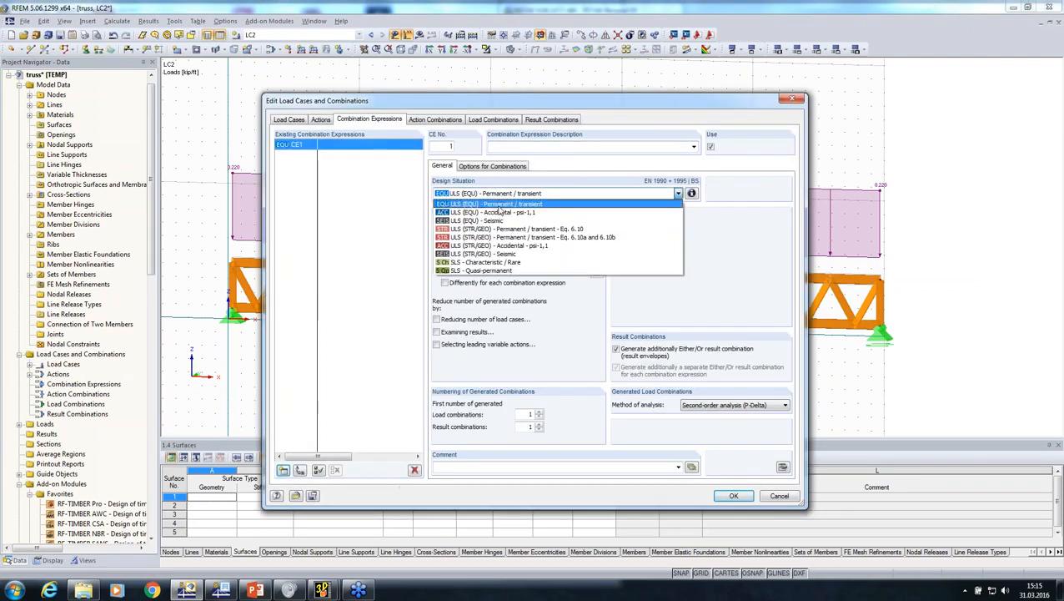
pyautogui.click(498, 229)
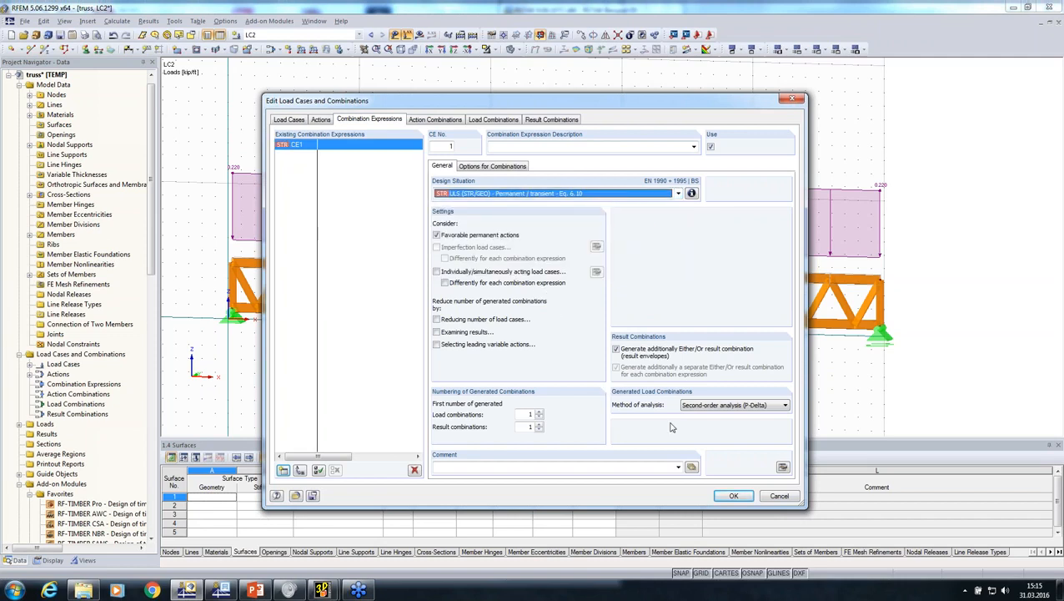
# Set the combinations' method of analysis to Geometrically linear analysis and generate the load combinations
pyautogui.click(722, 409)
pyautogui.click(706, 416)
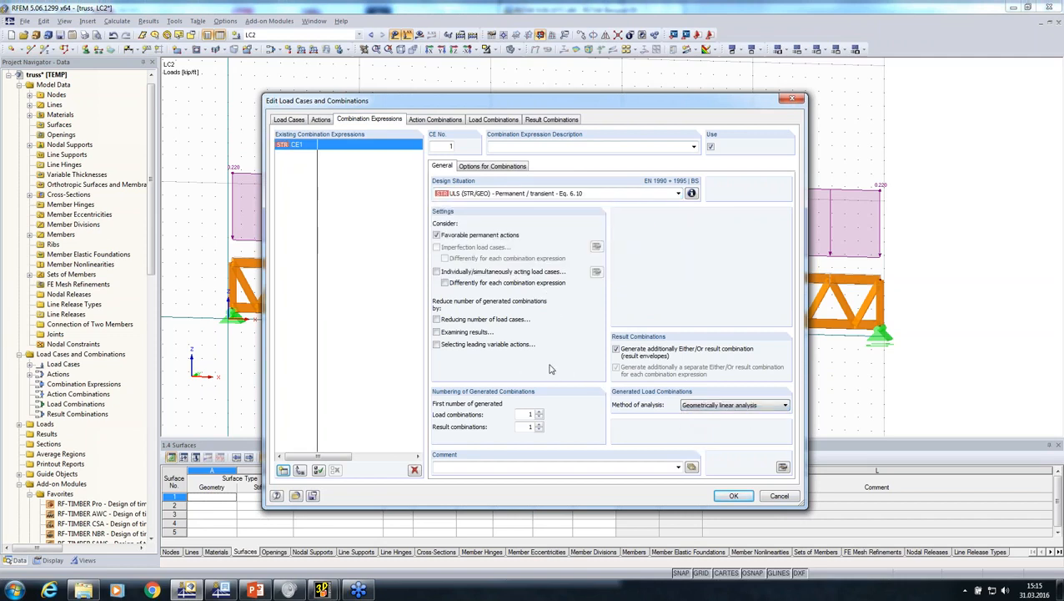
pyautogui.click(493, 120)
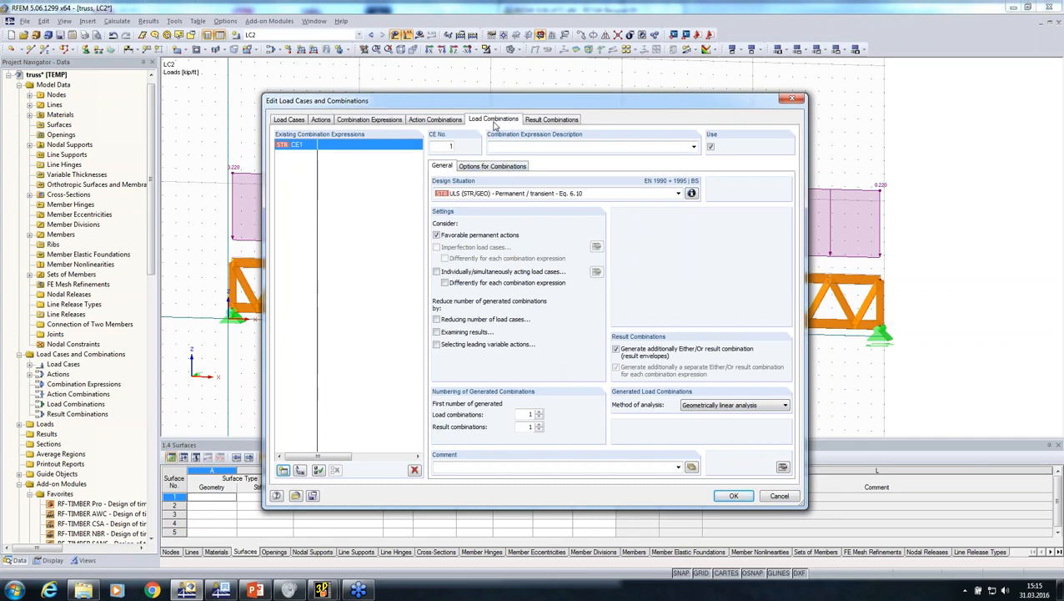
pyautogui.click(731, 496)
# Open the RF-TIMBER Pro add-on module for the design of the truss's timber members
pyautogui.scroll(-1, 617, 357)
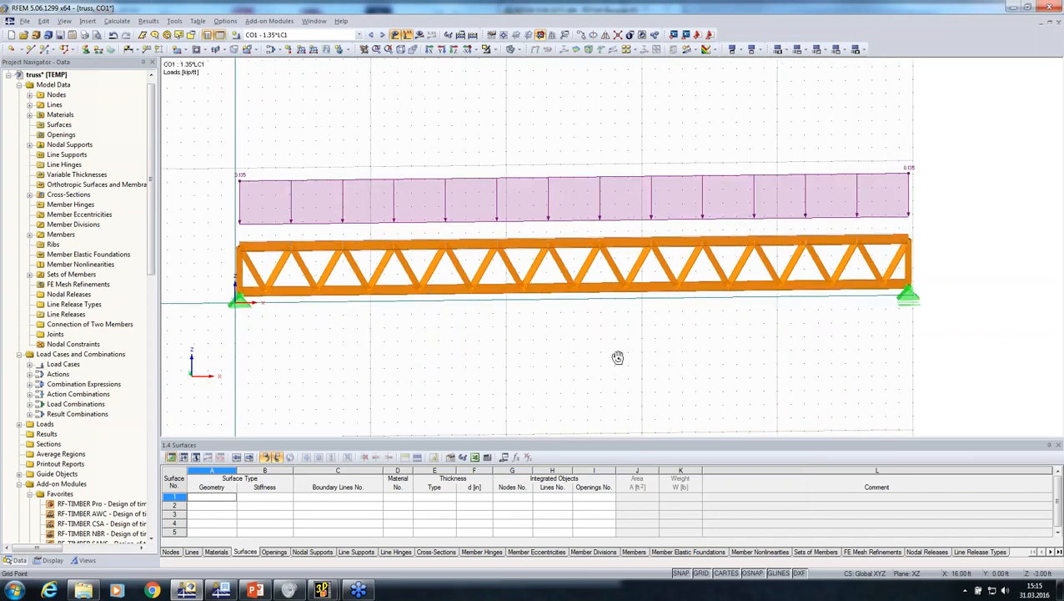
pyautogui.keyDown('ctrl'); pyautogui.moveTo(618, 357); pyautogui.dragTo(670, 367, button='middle'); pyautogui.keyUp('ctrl')
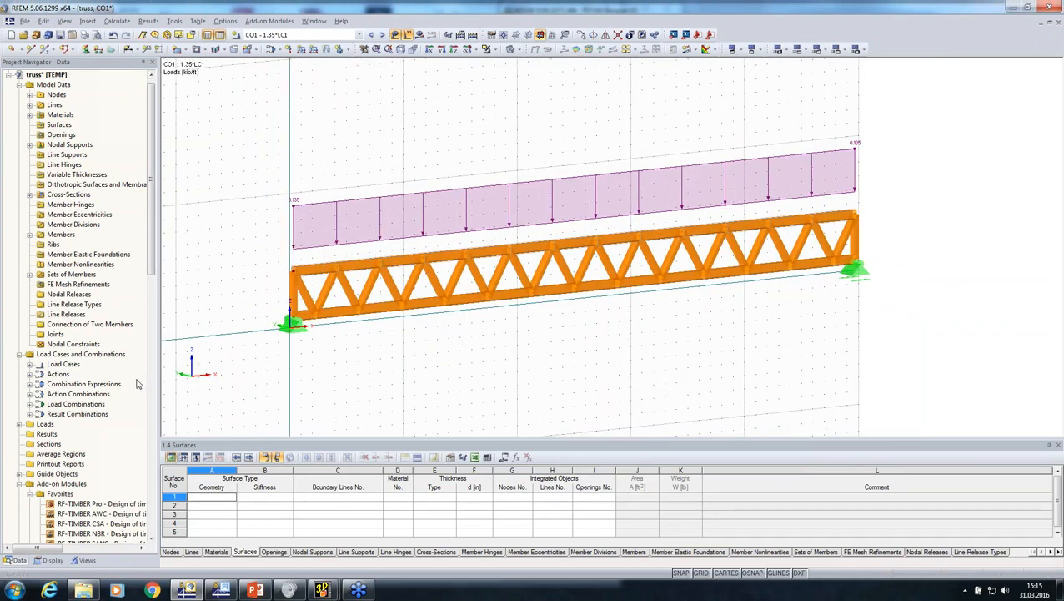
pyautogui.scroll(-4, 139, 383)
pyautogui.scroll(-2, 128, 383)
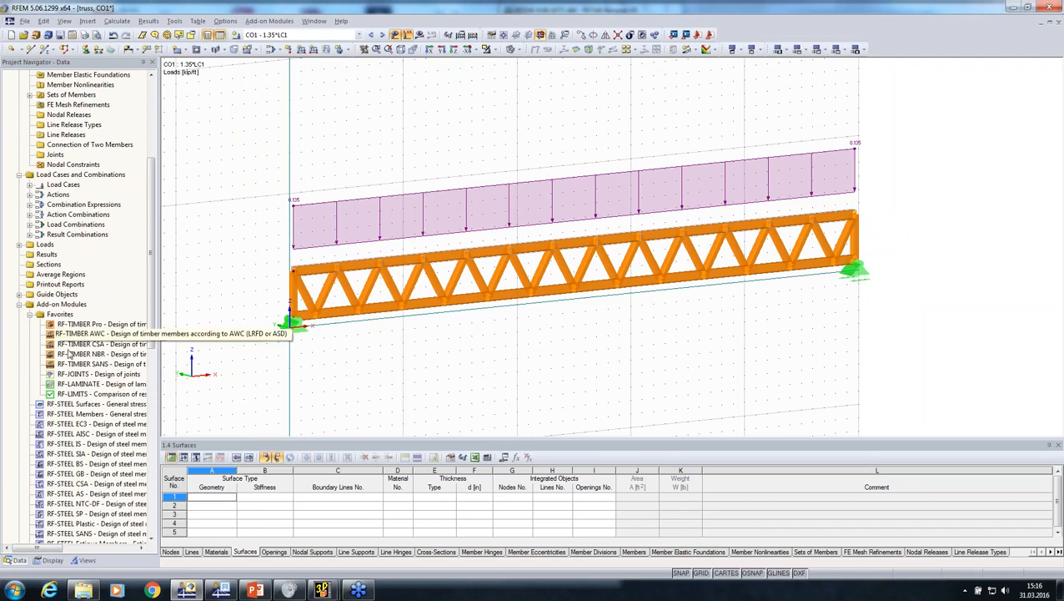
pyautogui.moveTo(487, 363); pyautogui.dragTo(271, 370, button='middle')
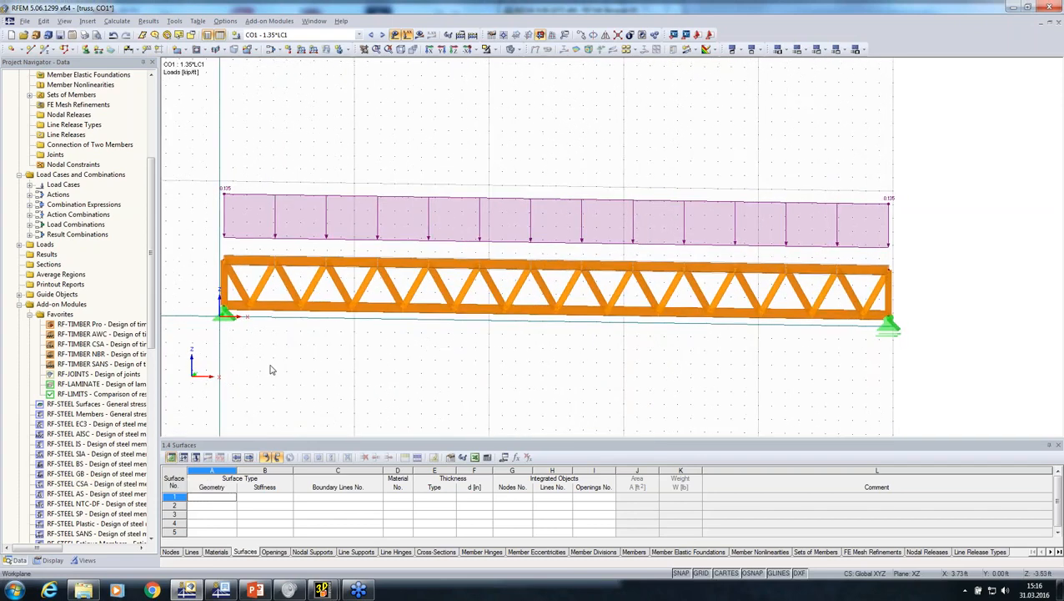
pyautogui.doubleClick(84, 325)
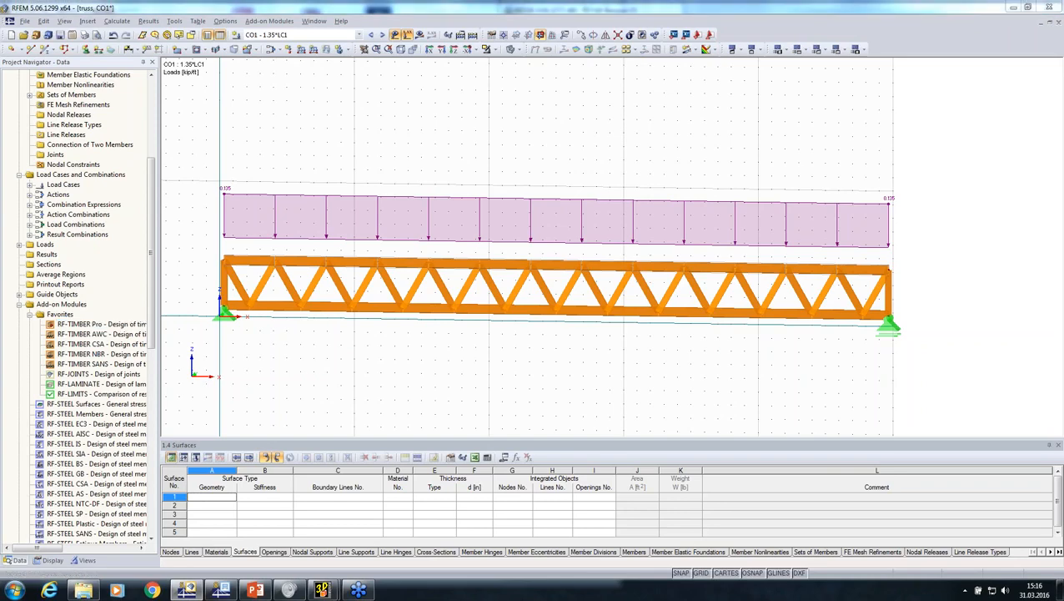
# Check the available national annexes and add result combination RC1 to the ultimate limit state design
pyautogui.click(658, 151)
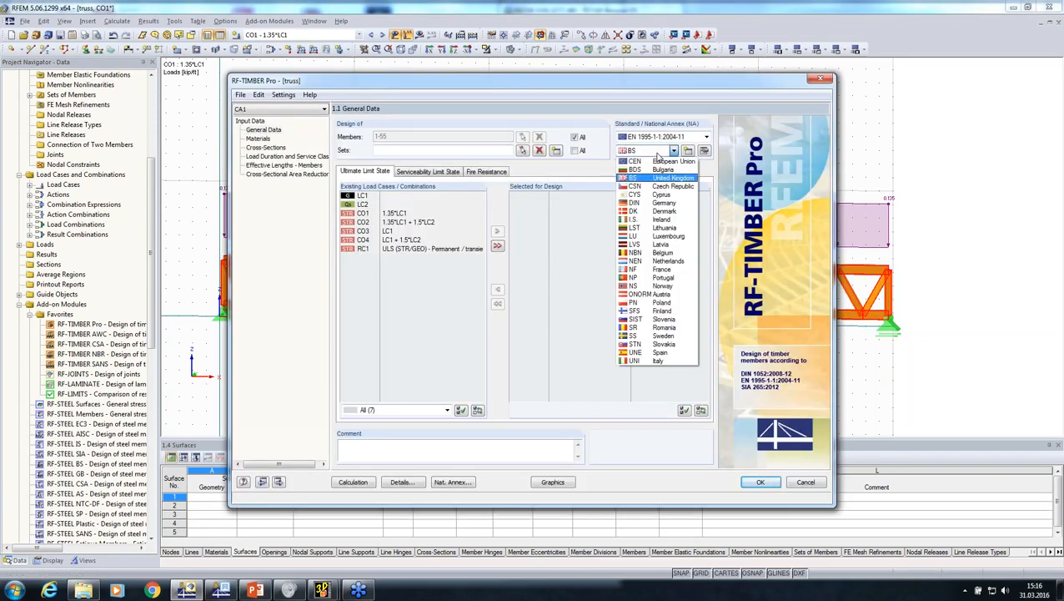
pyautogui.click(632, 106)
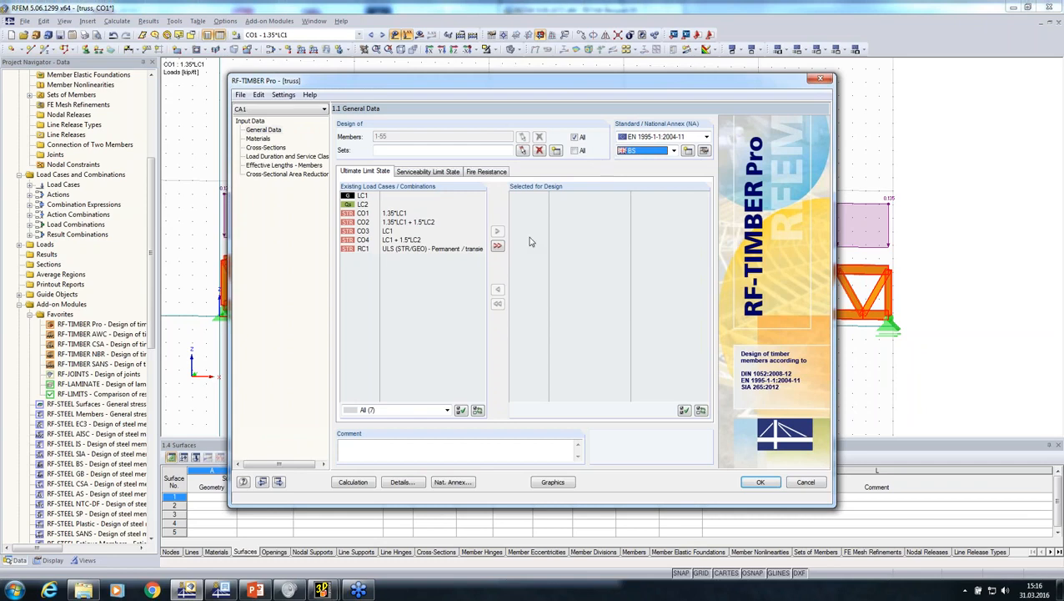
pyautogui.doubleClick(386, 248)
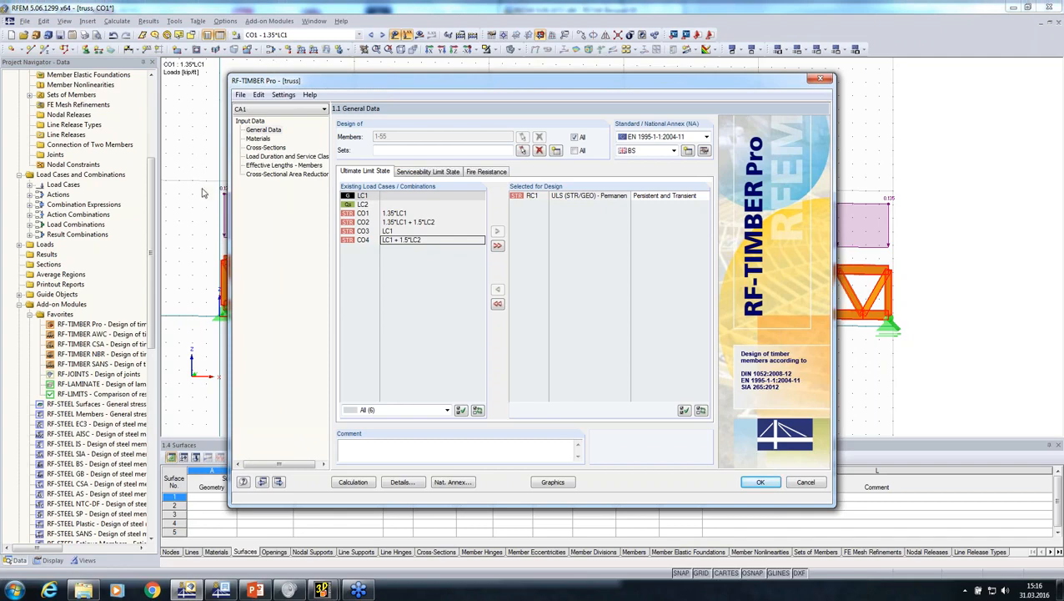
# Disable buckling about axis z and lateral-torsional buckling in the effective length settings for all members
pyautogui.click(280, 165)
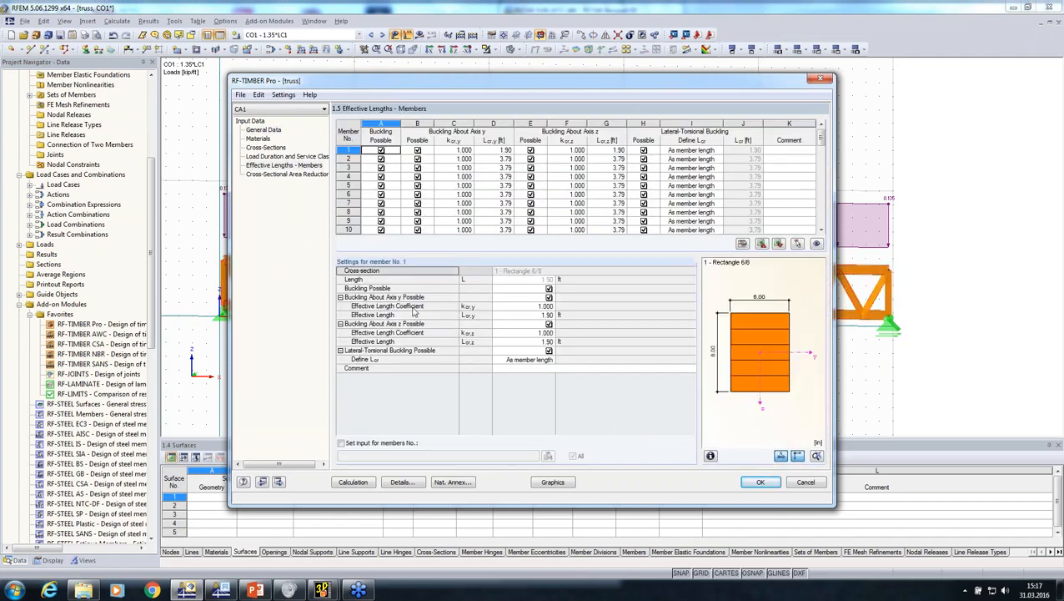
pyautogui.click(341, 443)
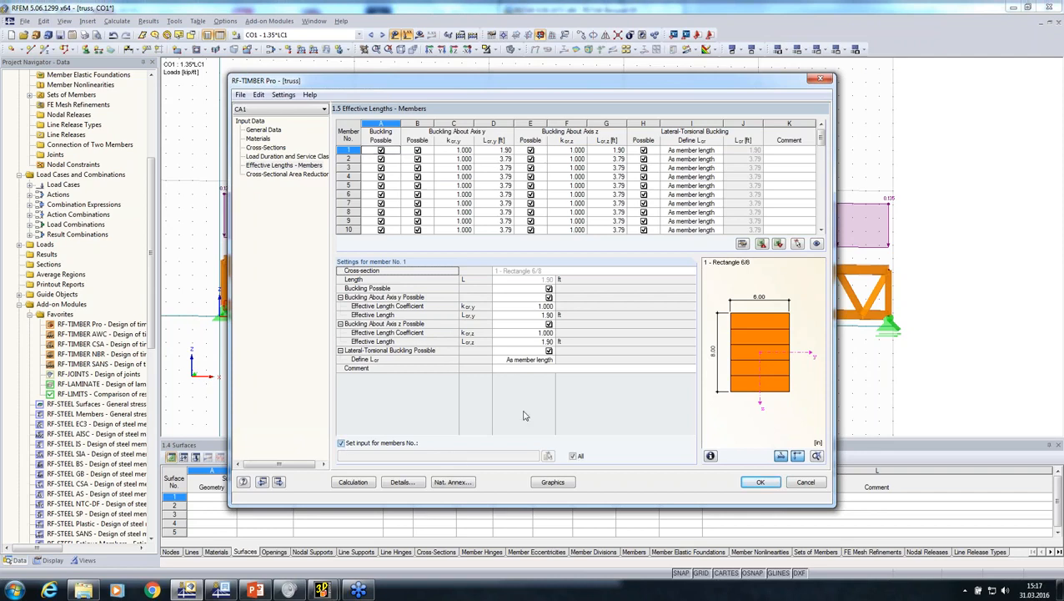
pyautogui.click(549, 350)
pyautogui.click(549, 323)
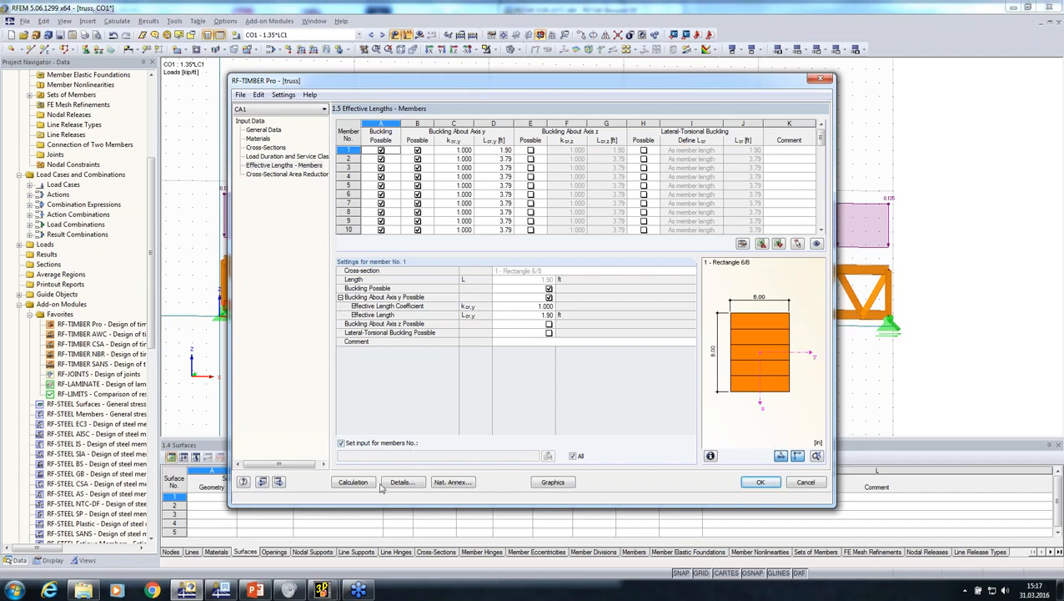
# Run the RF-TIMBER Pro calculation, review the design ratios by load case, and close the module
pyautogui.click(353, 484)
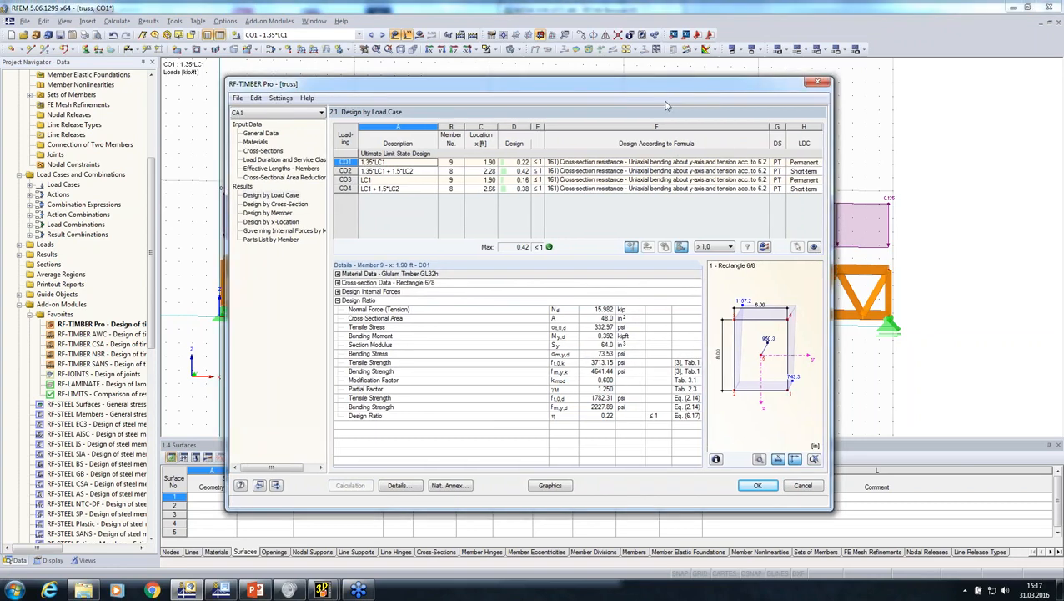
pyautogui.moveTo(676, 87); pyautogui.dragTo(772, 80)
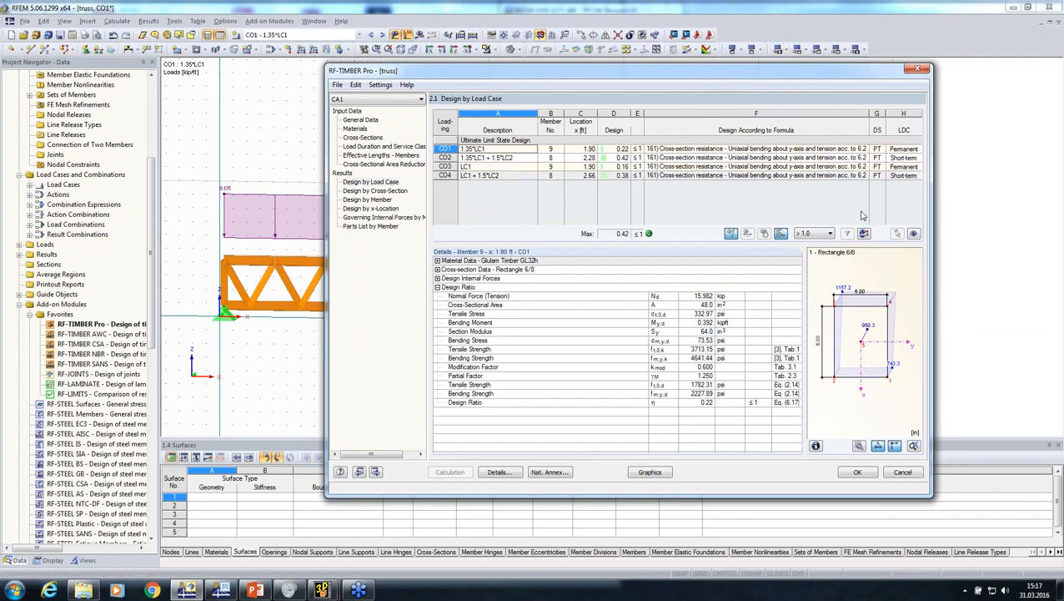
pyautogui.click(857, 472)
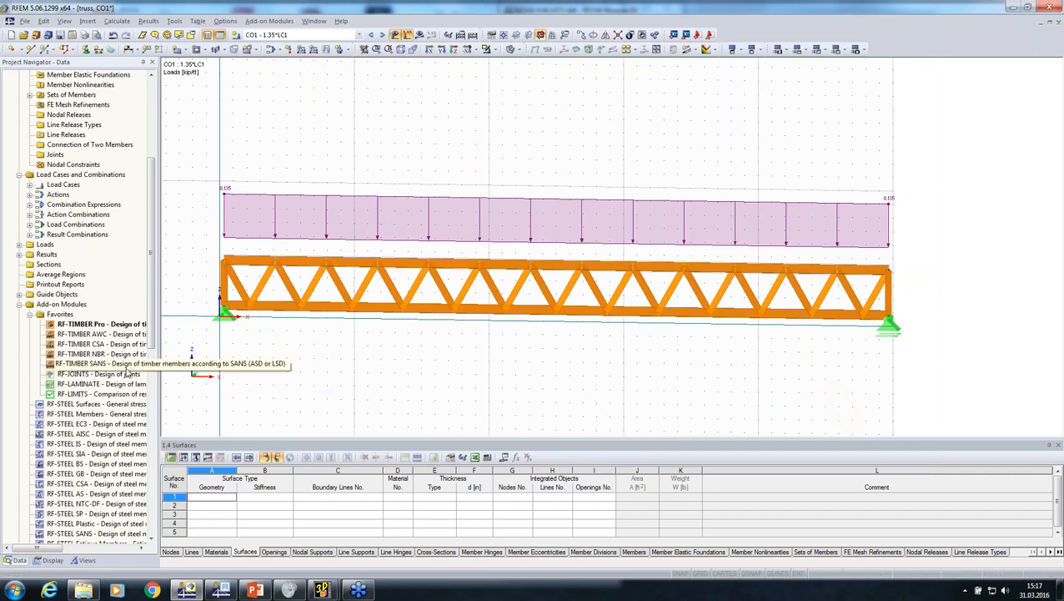
# Open the RF-JOINTS add-on module to look at its general data, and close it
pyautogui.doubleClick(78, 377)
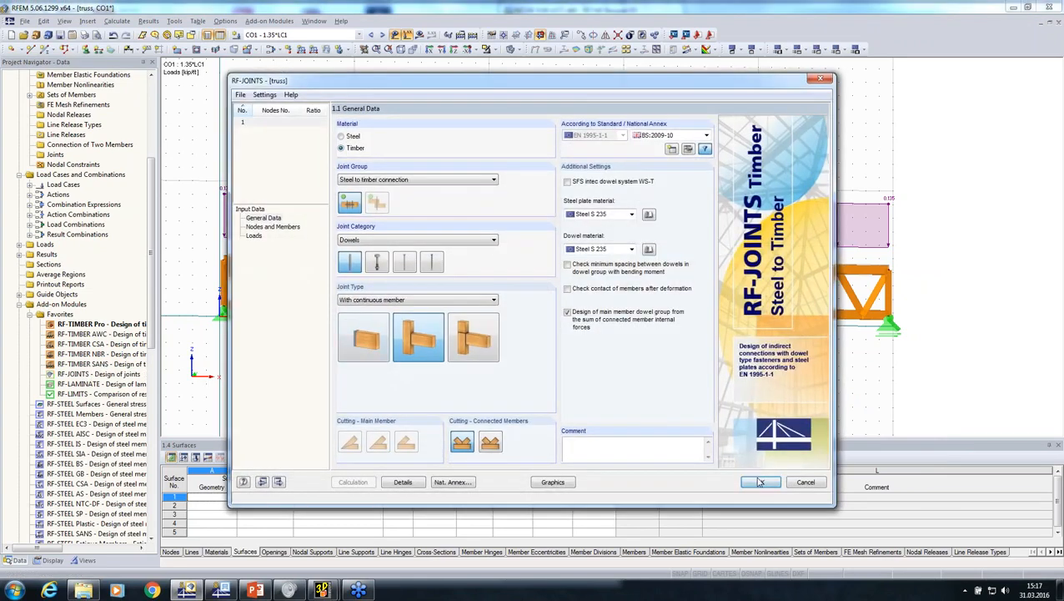
pyautogui.click(760, 482)
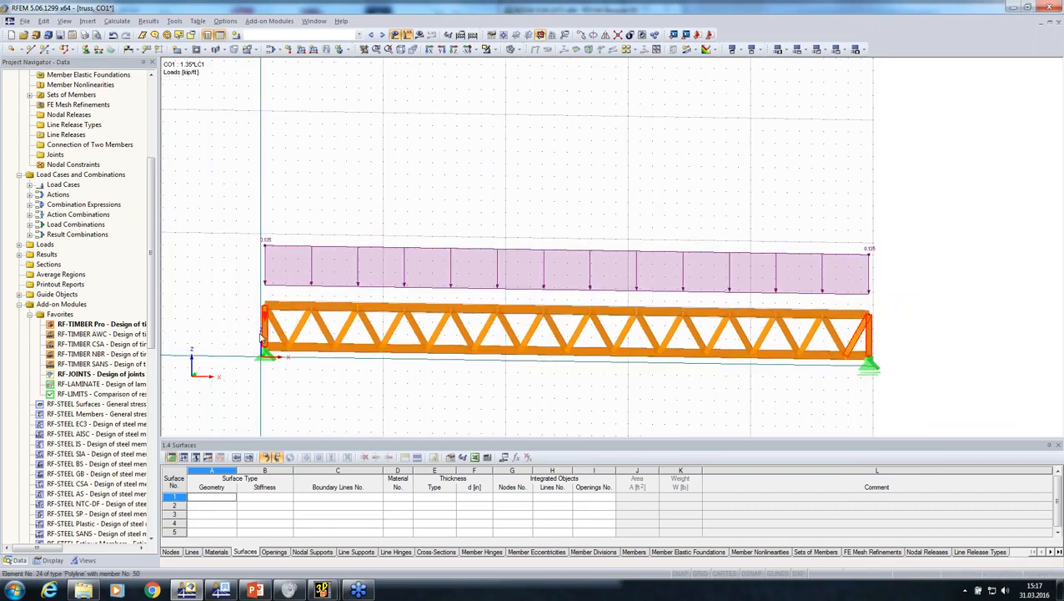
# Change the member type of the end verticals and end diagonals at both truss ends to Beam
pyautogui.scroll(5, 337, 316)
pyautogui.moveTo(336, 316); pyautogui.dragTo(260, 298)
pyautogui.rightClick(282, 304)
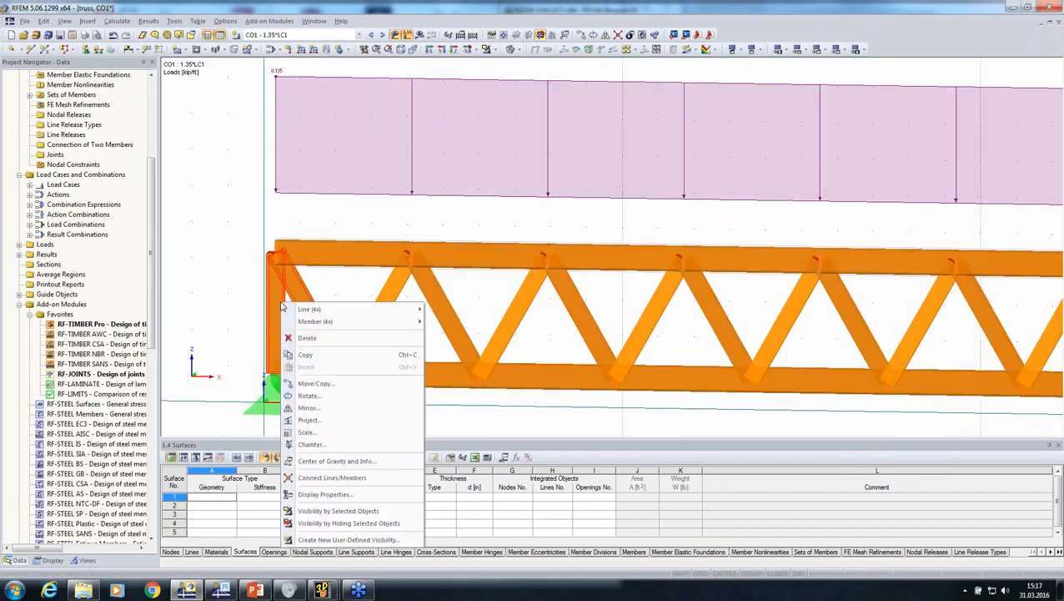
pyautogui.moveTo(371, 311)
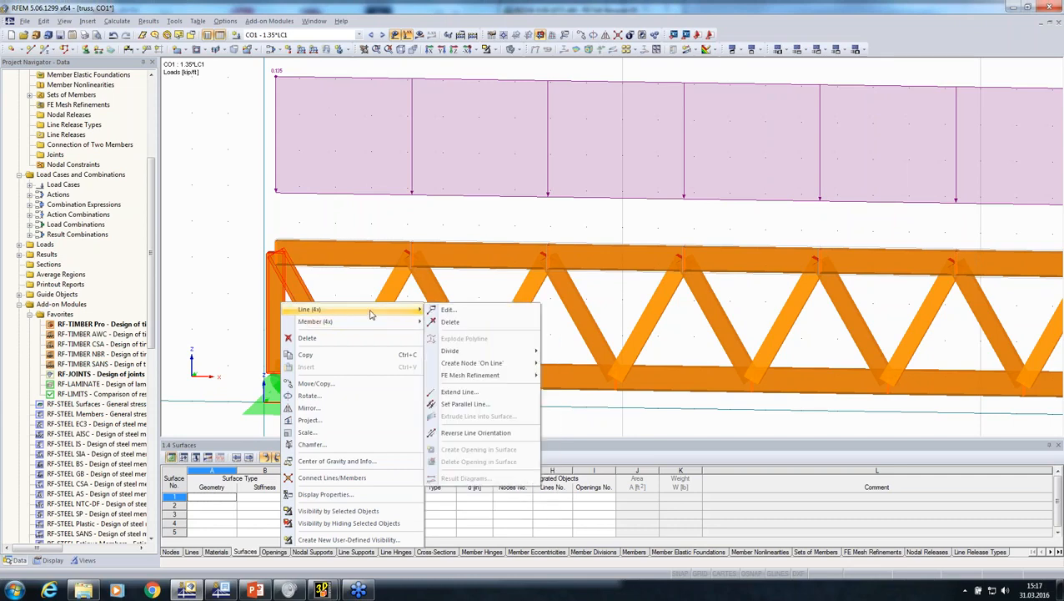
pyautogui.click(448, 310)
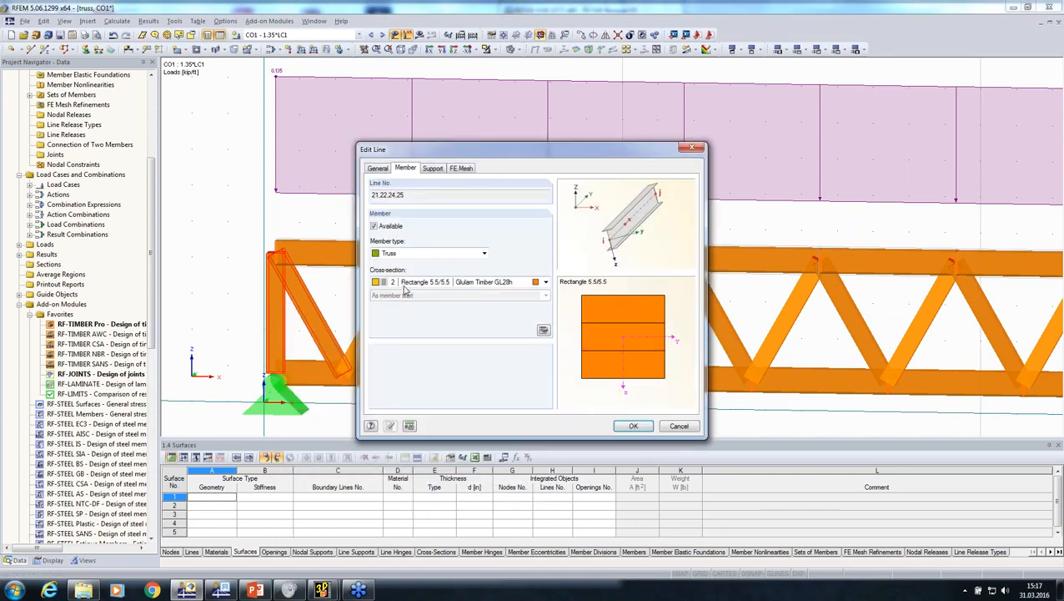
pyautogui.click(543, 332)
pyautogui.click(606, 195)
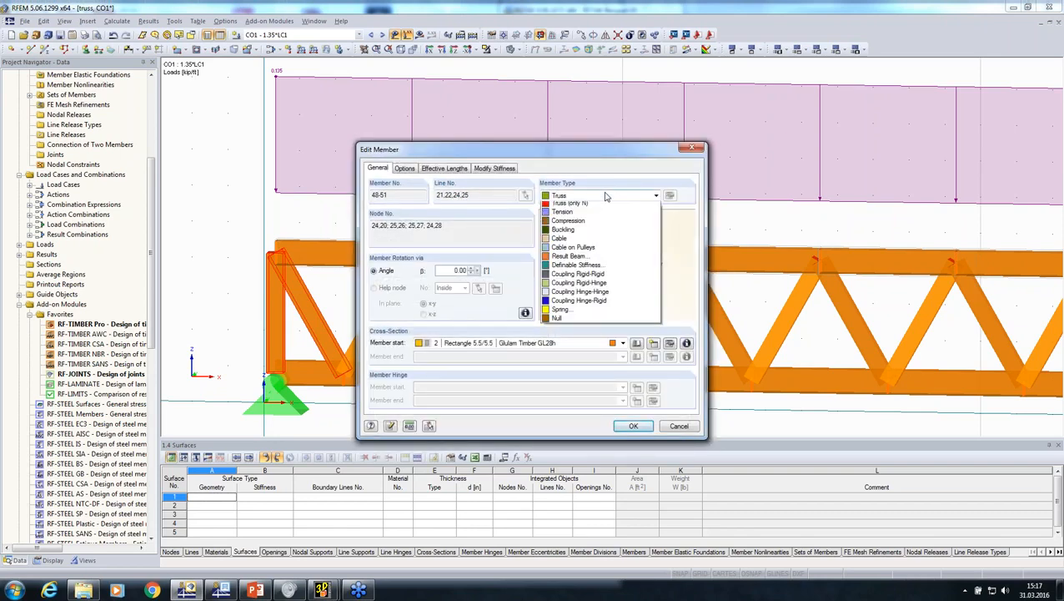
pyautogui.click(600, 211)
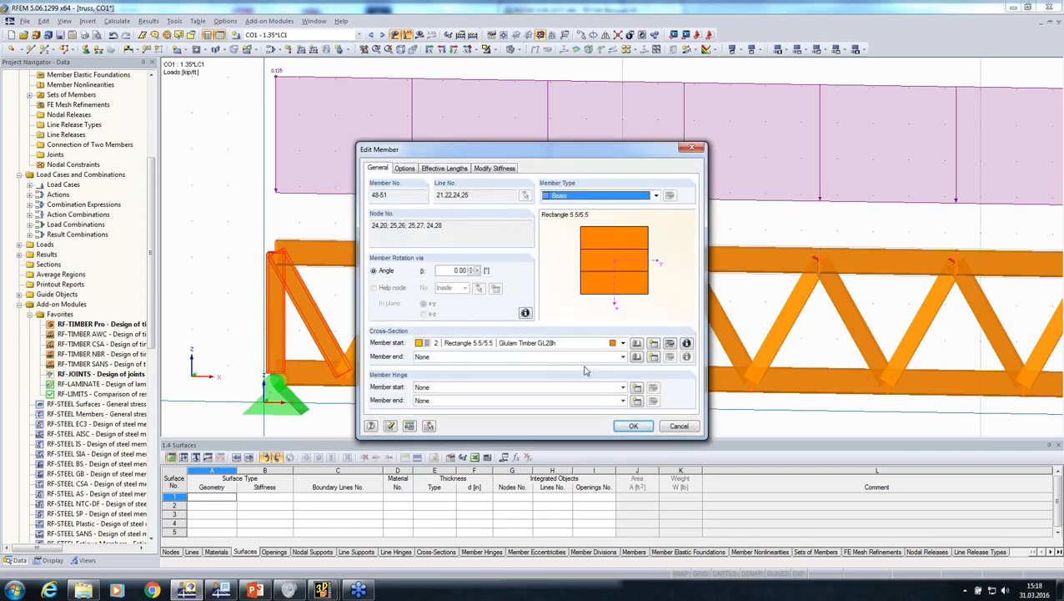
# Create a member hinge in local member axes with φy released and assign it to the end of these members
pyautogui.click(637, 402)
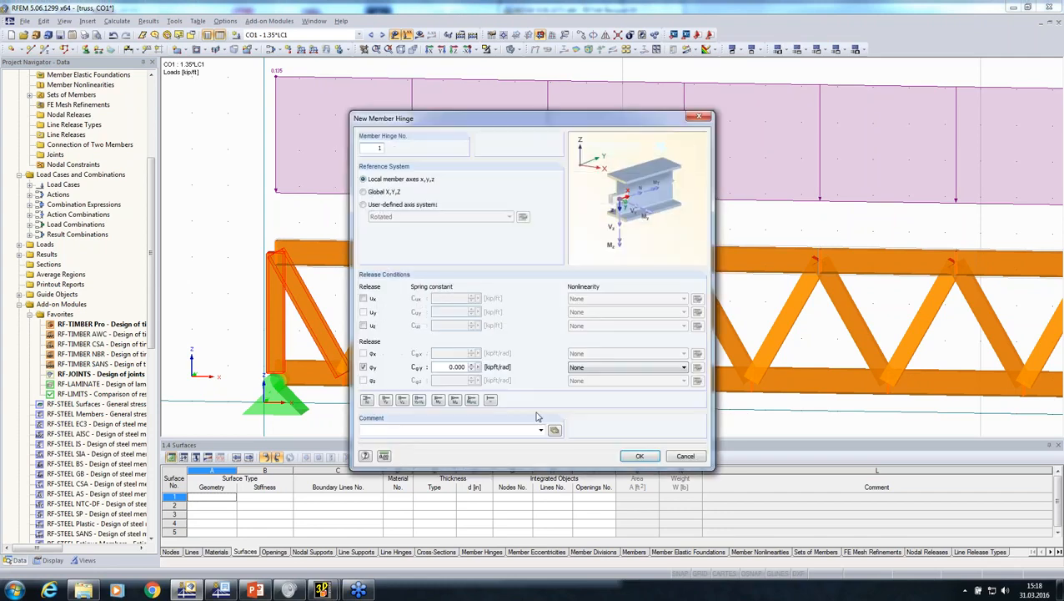
pyautogui.click(640, 457)
pyautogui.click(631, 427)
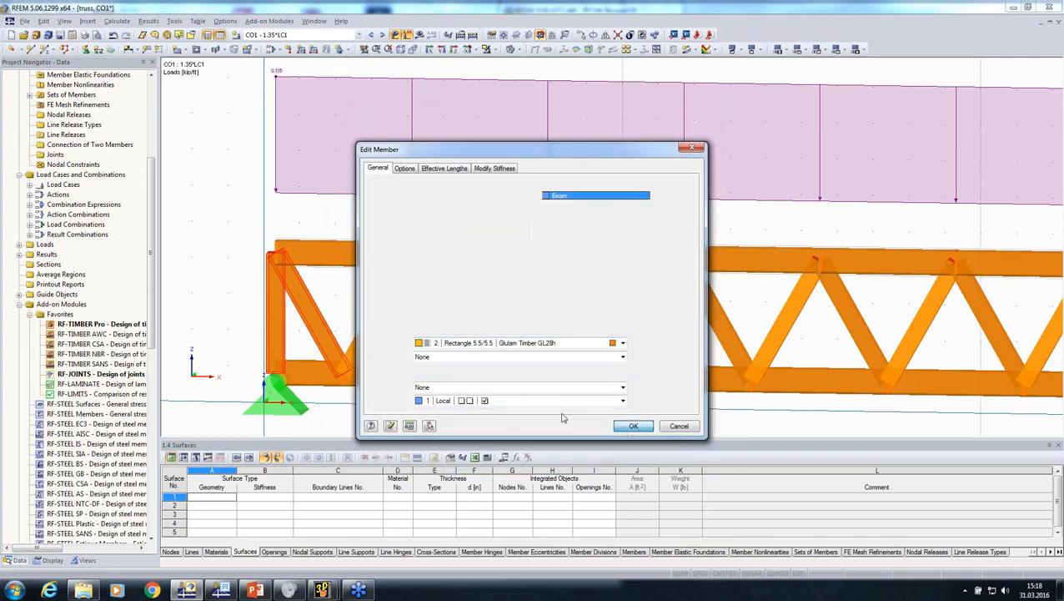
pyautogui.click(633, 425)
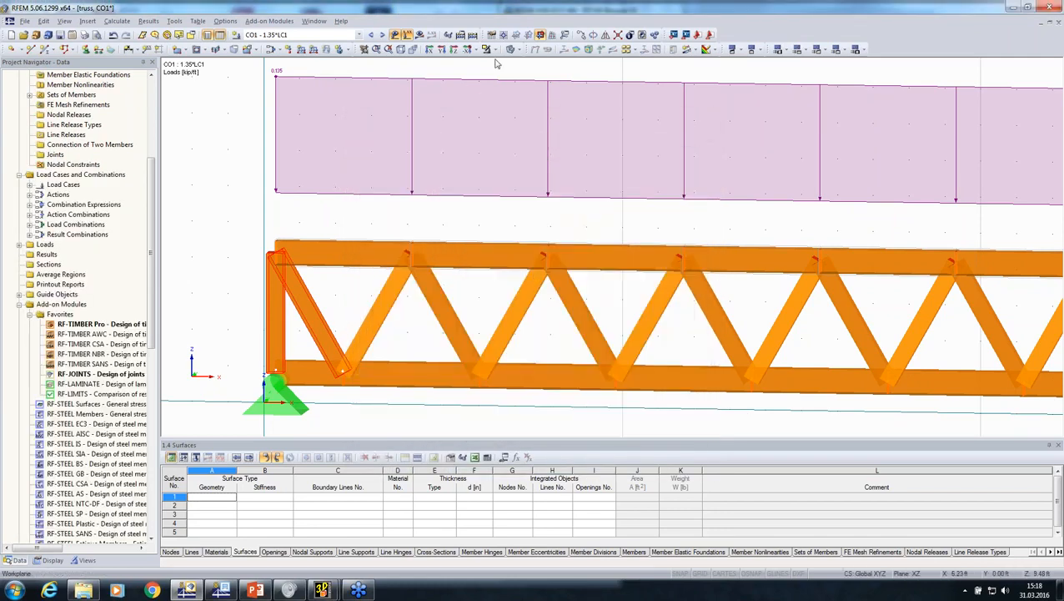
# Switch the model to wireframe display and undo the last change to the end members
pyautogui.click(511, 50)
pyautogui.scroll(-4, 451, 212)
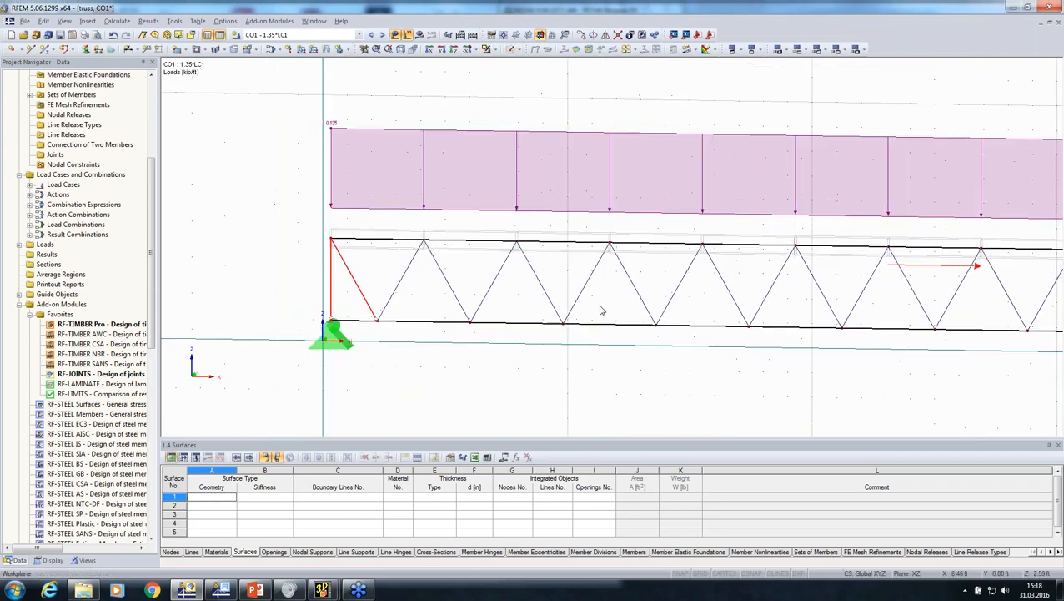
pyautogui.keyDown('ctrl'); pyautogui.moveTo(601, 310); pyautogui.dragTo(234, 277, button='middle'); pyautogui.keyUp('ctrl')
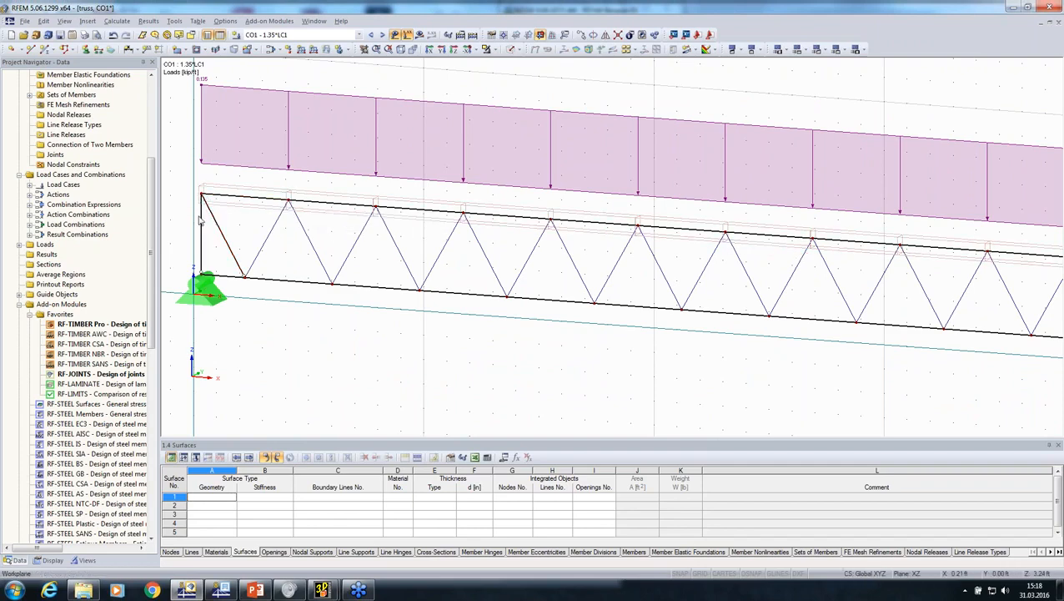
pyautogui.scroll(-2, 200, 220)
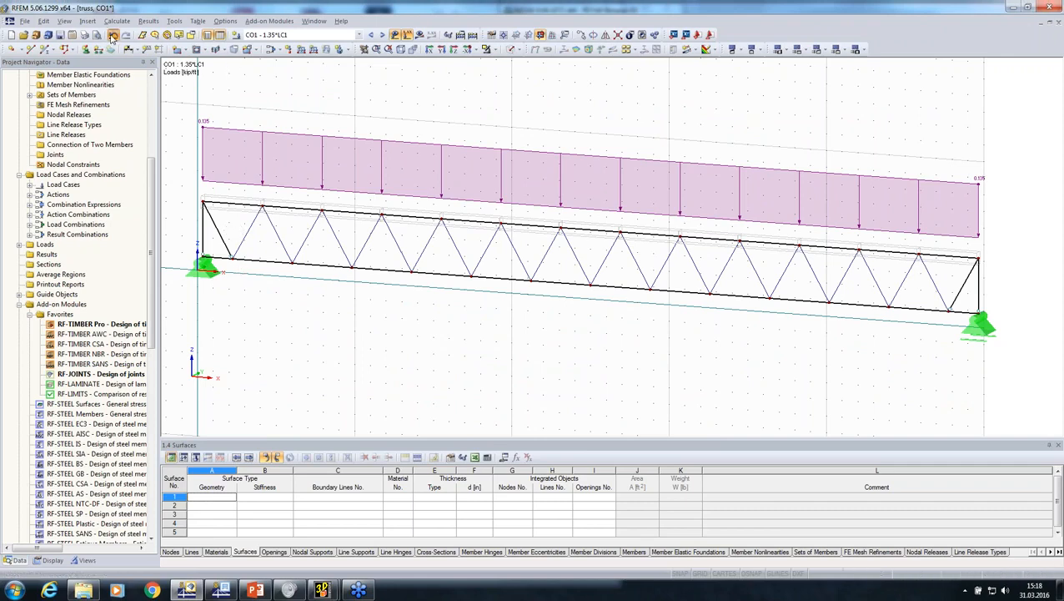
pyautogui.click(113, 37)
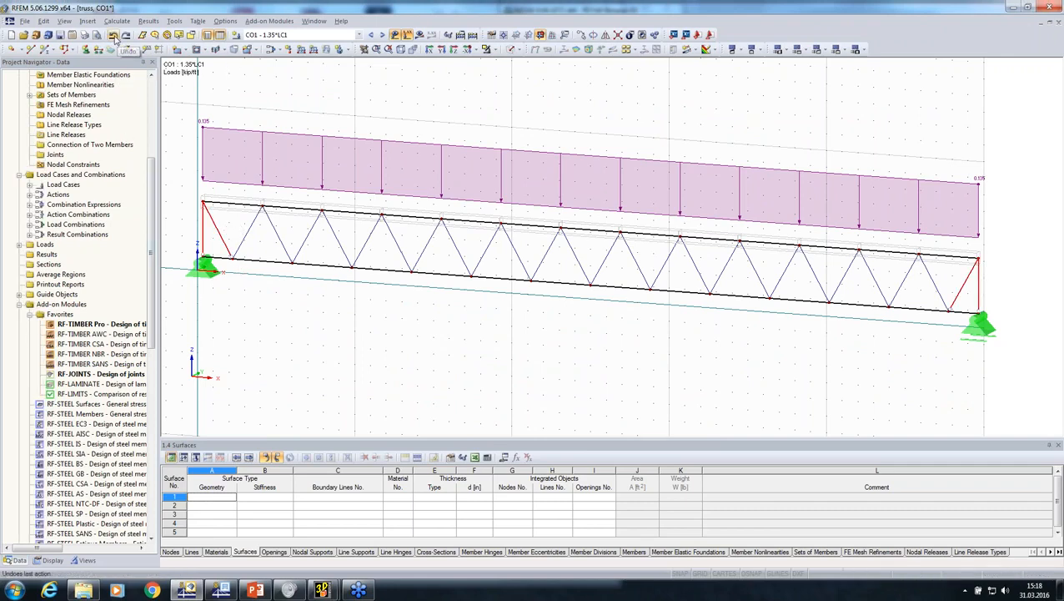
pyautogui.click(337, 304)
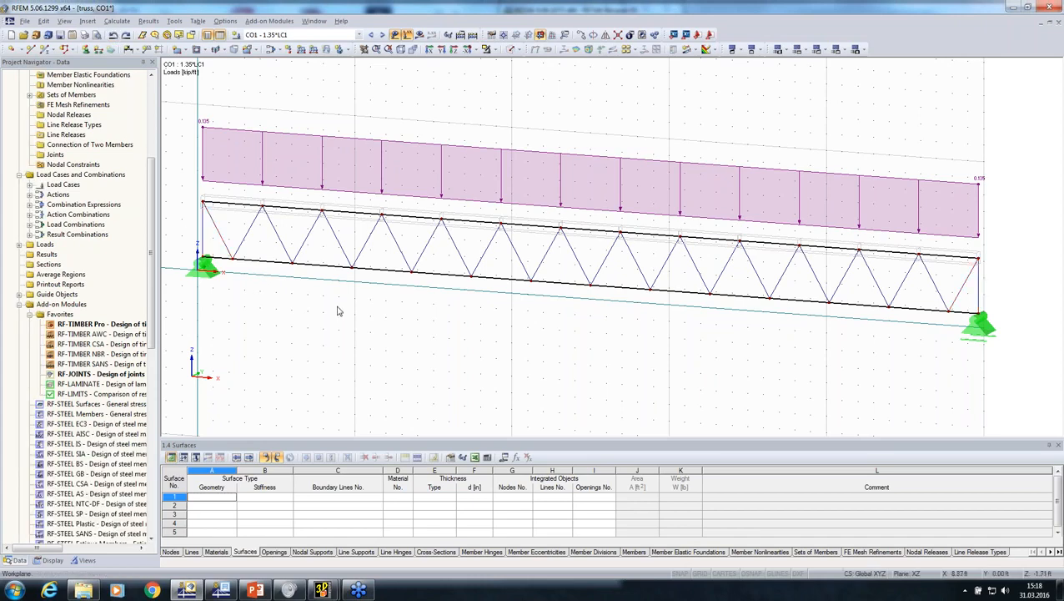
# Calculate CO1 and display the My bending moment diagrams of the members
pyautogui.click(419, 36)
pyautogui.press('Return')
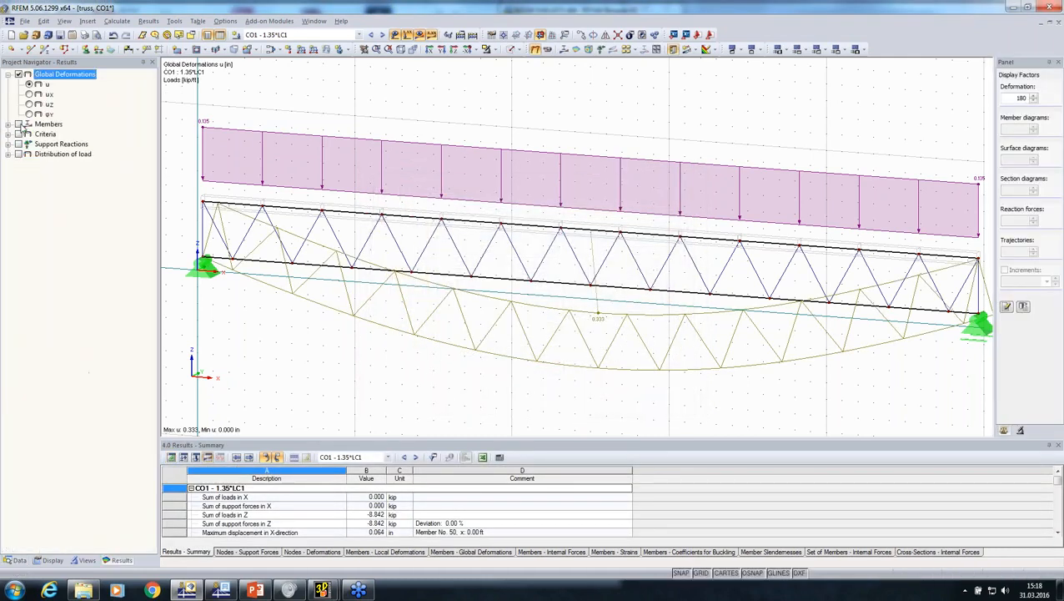
pyautogui.click(19, 124)
pyautogui.scroll(3, 550, 320)
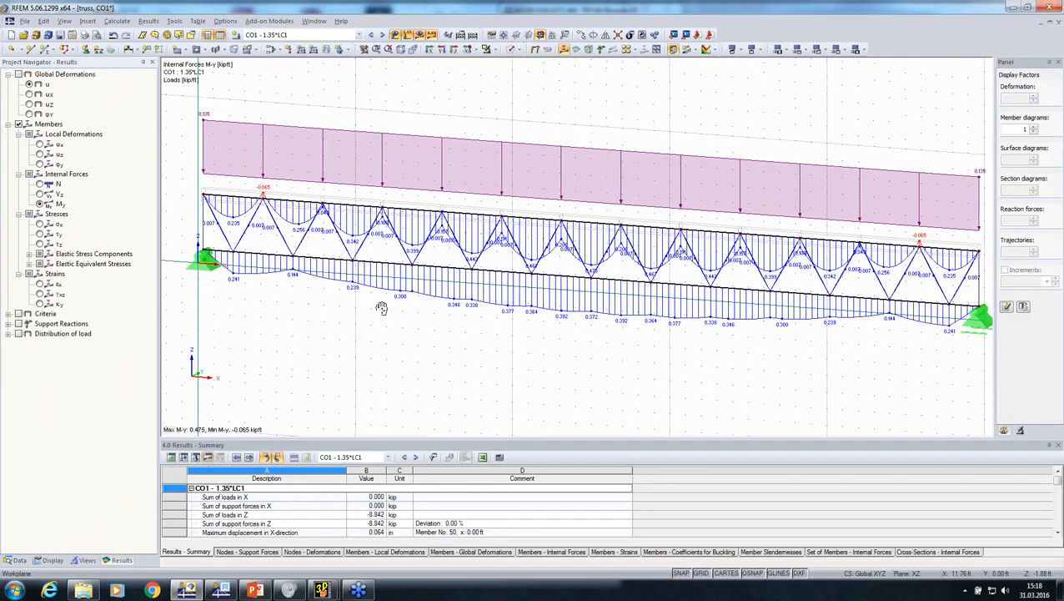
# Hide the loads to examine the bending moments in the truss's end members, and turn off the results display
pyautogui.keyDown('ctrl'); pyautogui.moveTo(550, 319); pyautogui.dragTo(492, 303, button='middle'); pyautogui.keyUp('ctrl')
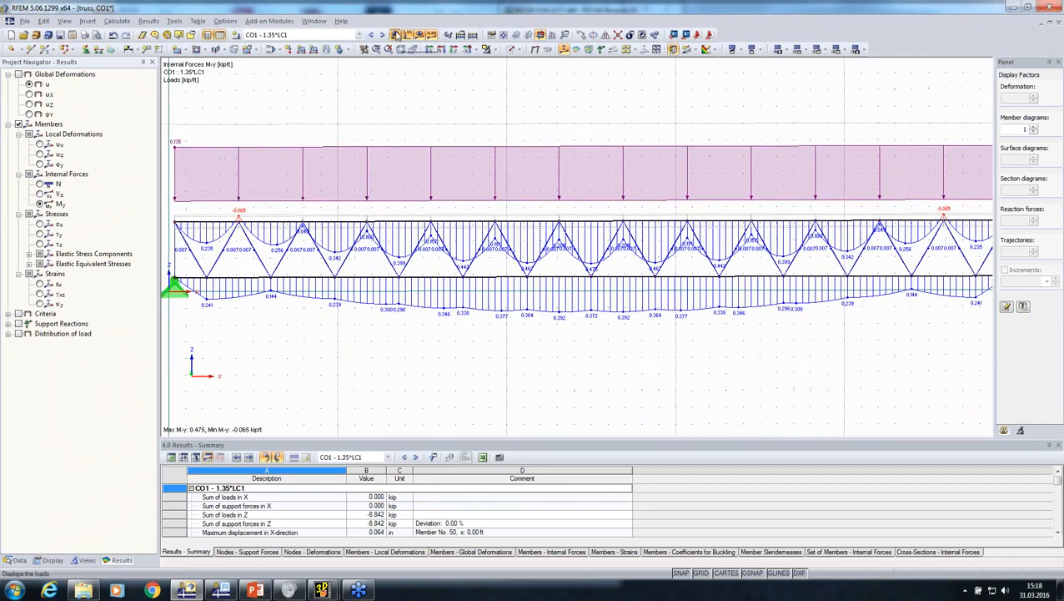
pyautogui.click(407, 35)
pyautogui.moveTo(421, 240); pyautogui.dragTo(459, 233, button='middle')
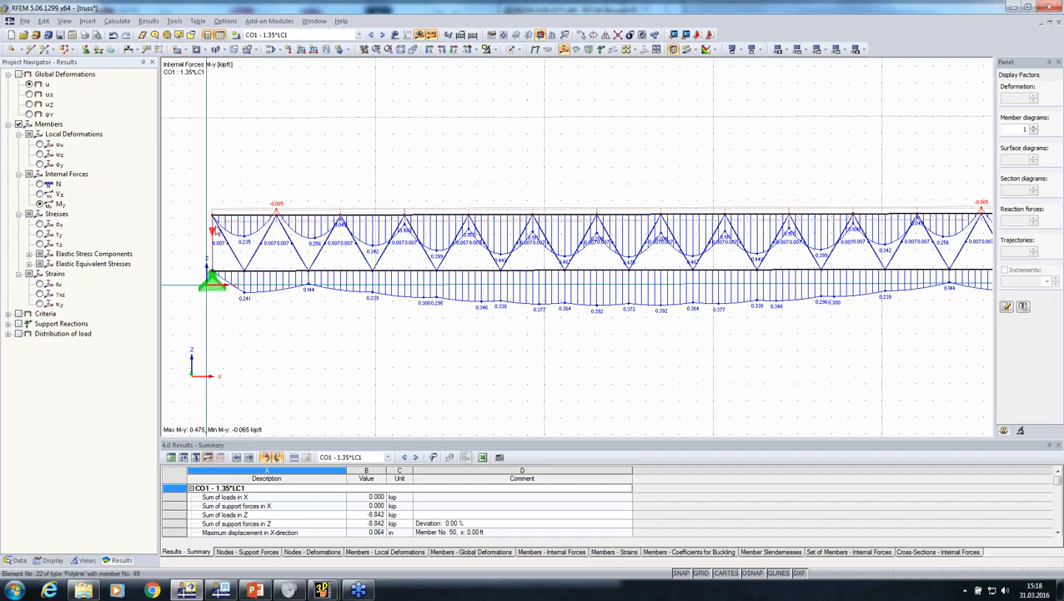
pyautogui.scroll(-1, 212, 321)
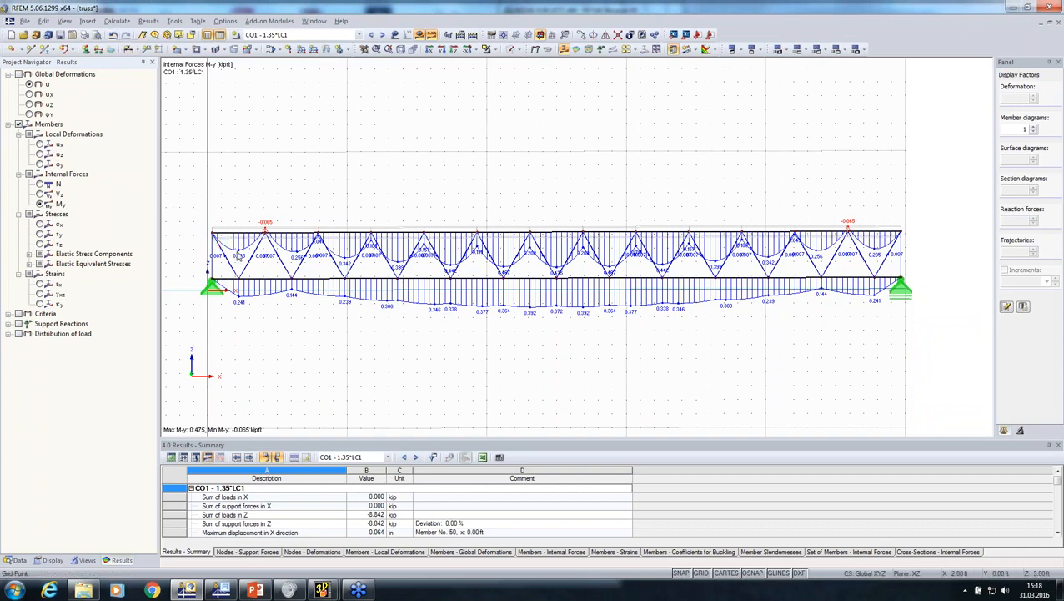
pyautogui.scroll(1, 239, 252)
pyautogui.click(395, 34)
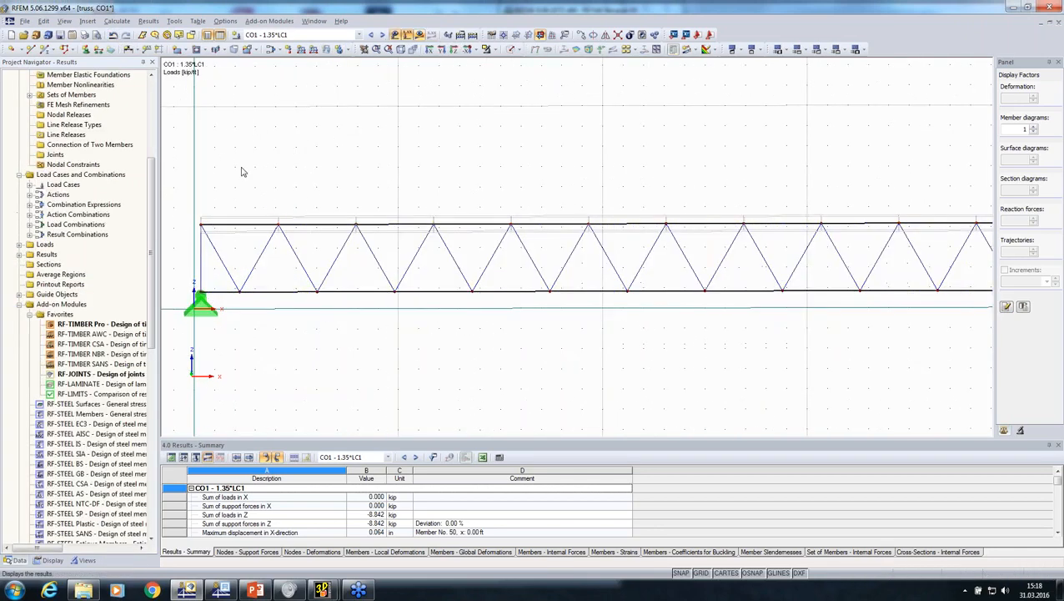
# Change the end verticals and end diagonals at both truss ends to Beam members with hinge 1 at the member end
pyautogui.scroll(2, 237, 240)
pyautogui.scroll(-3, 183, 244)
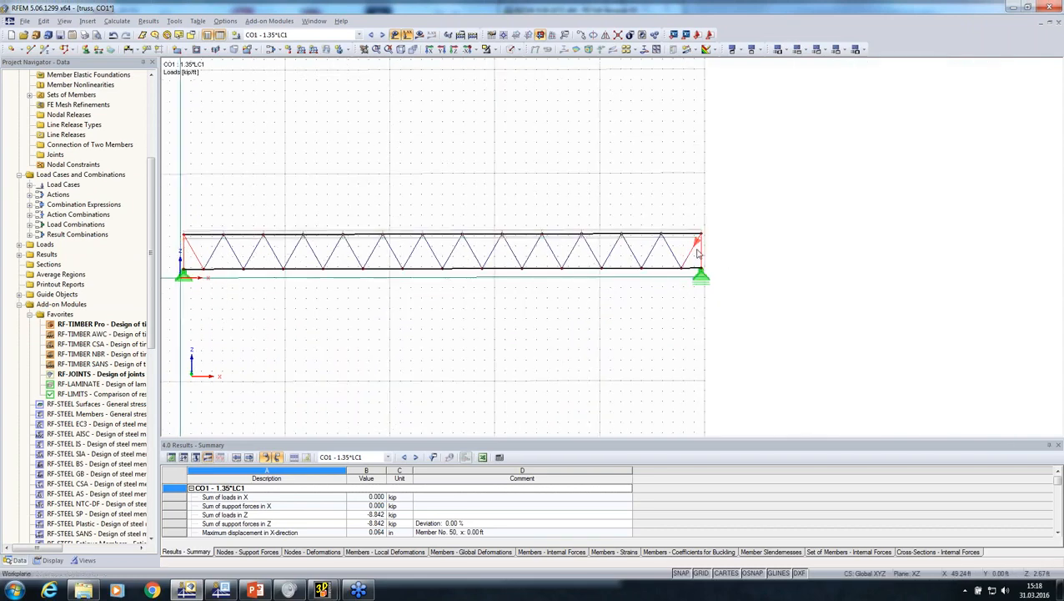
pyautogui.scroll(2, 697, 249)
pyautogui.rightClick(695, 250)
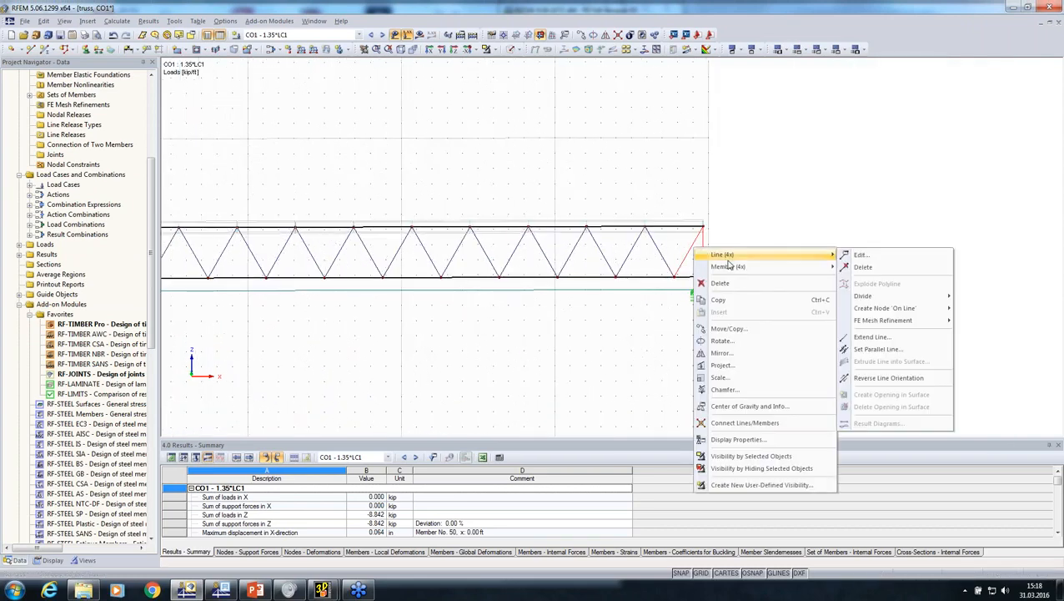
pyautogui.moveTo(801, 269)
pyautogui.click(860, 255)
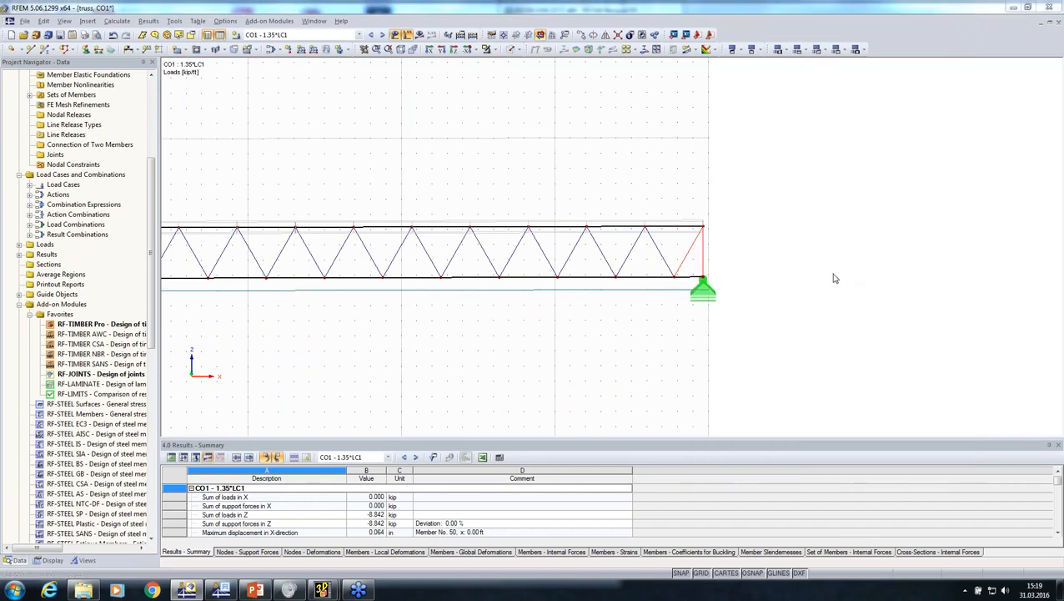
pyautogui.click(622, 196)
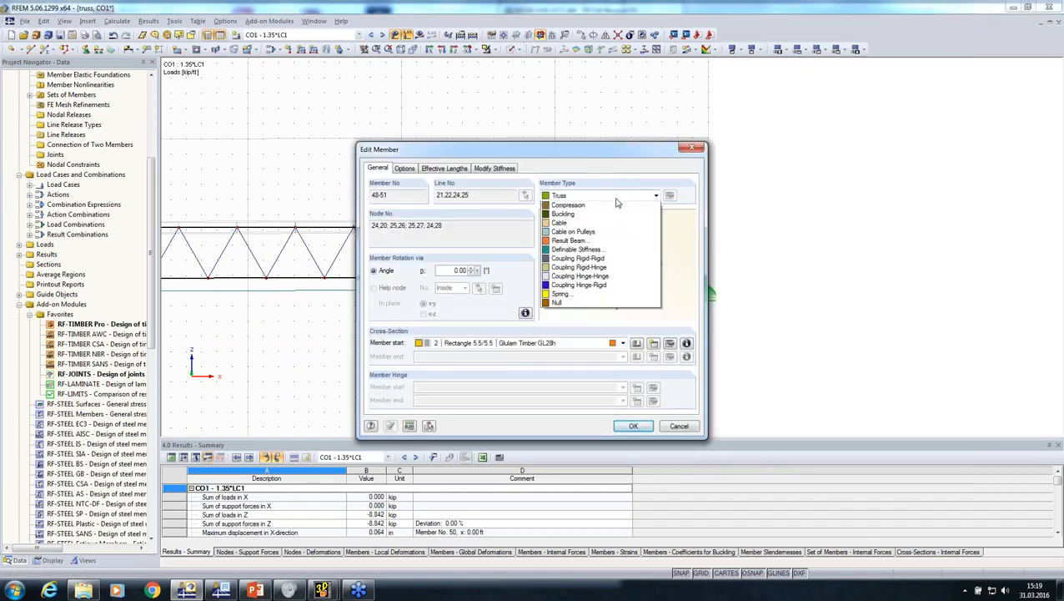
pyautogui.click(642, 210)
pyautogui.click(622, 401)
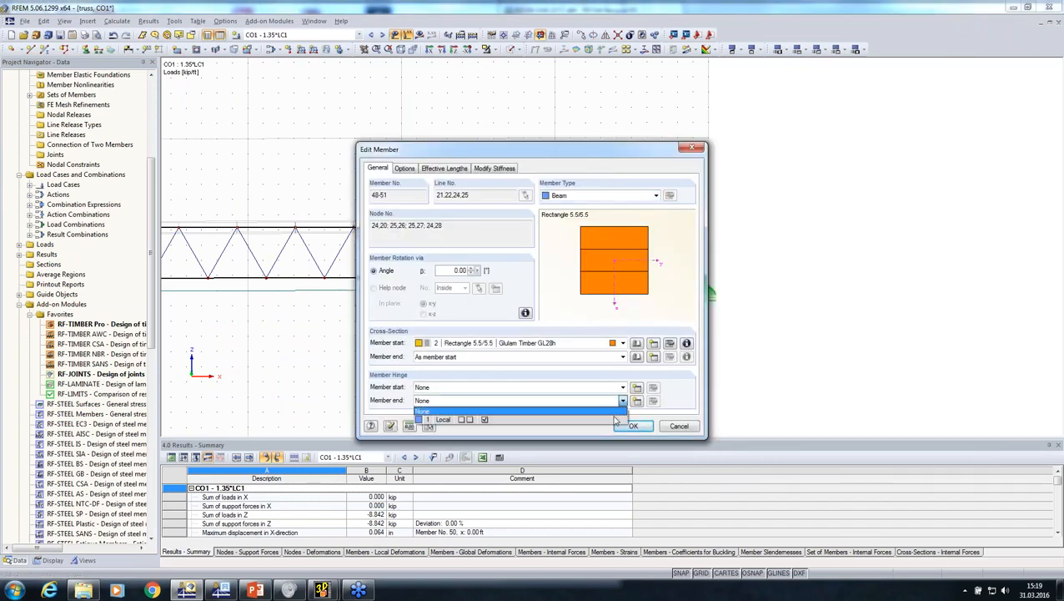
pyautogui.click(616, 417)
pyautogui.click(631, 425)
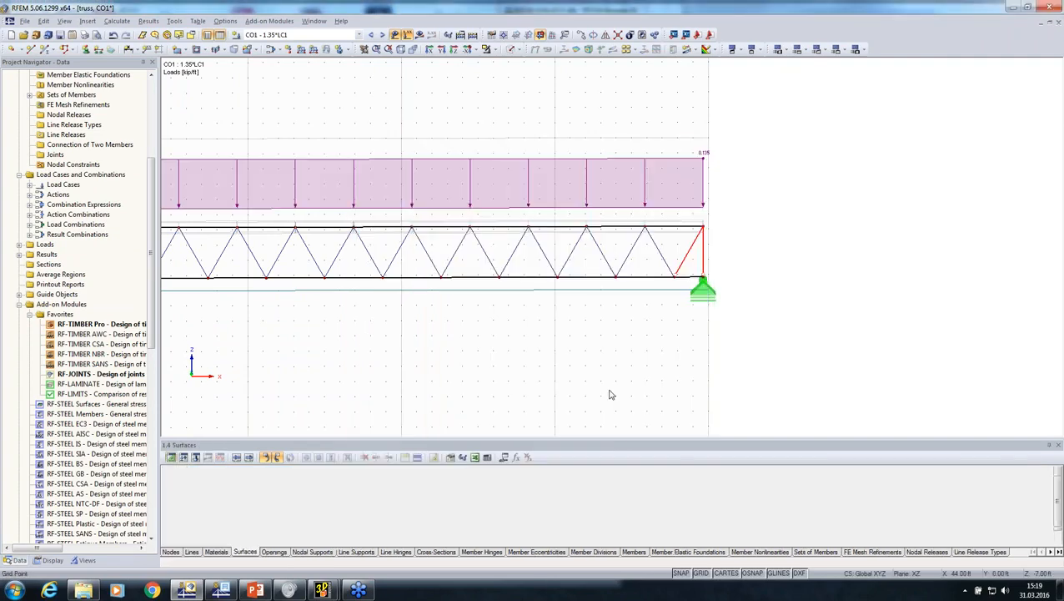
# Open the RF-JOINTS add-on module and set the timber joint type to Without continuous member
pyautogui.doubleClick(86, 374)
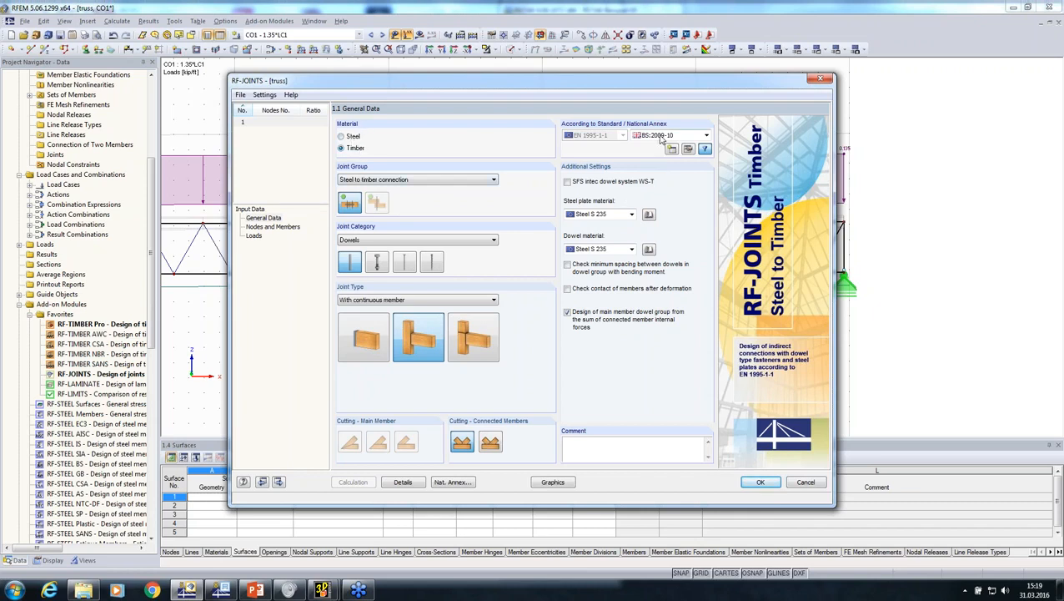
pyautogui.click(469, 348)
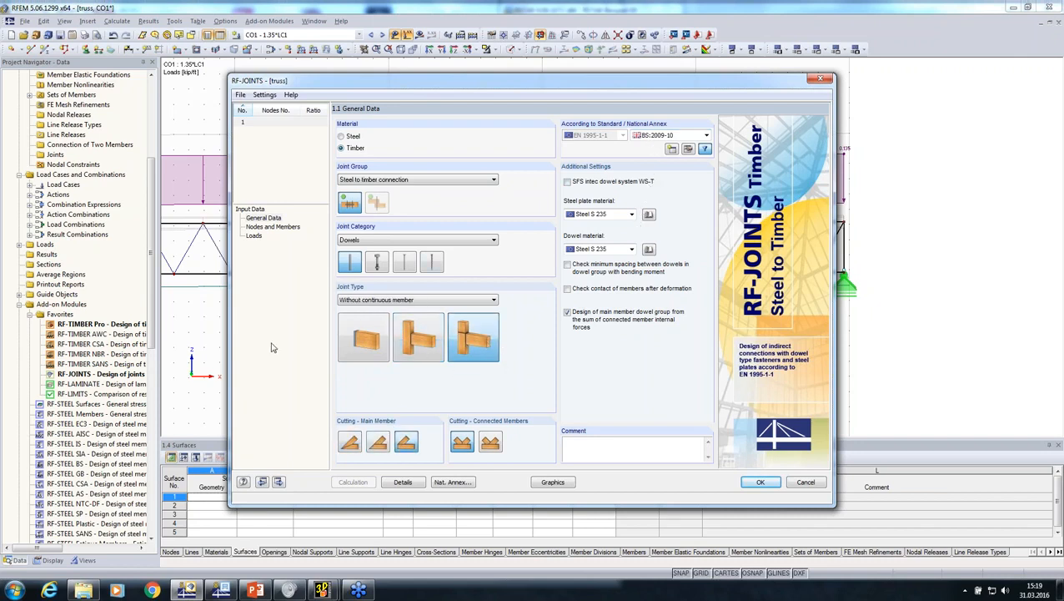
# Assign nodes 24 and 25 at the truss's upper ends to the joint and accept the default connection geometry
pyautogui.click(269, 227)
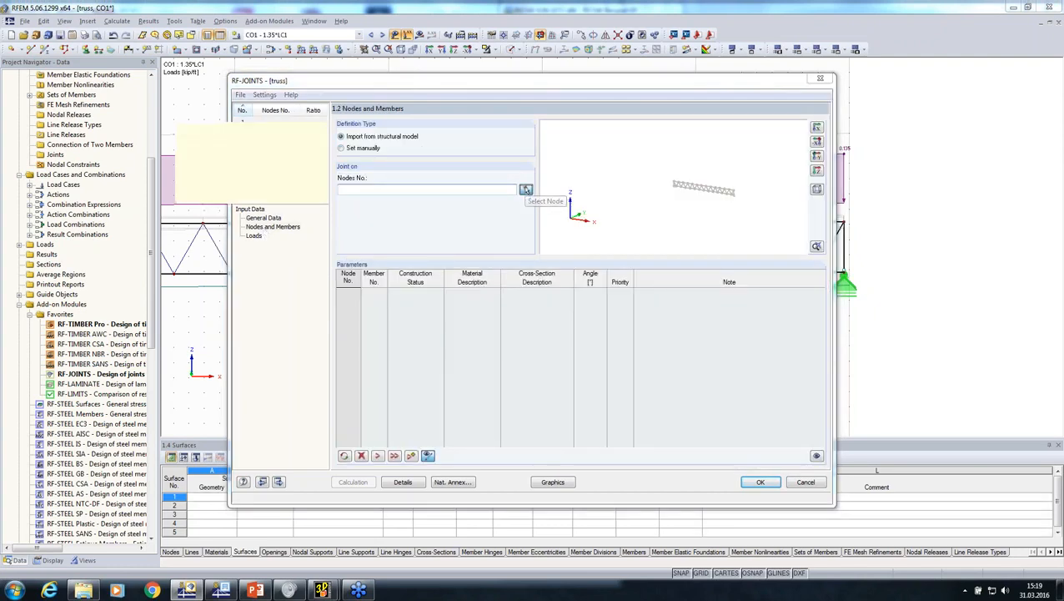
pyautogui.click(526, 190)
pyautogui.scroll(2, 884, 302)
pyautogui.scroll(3, 482, 320)
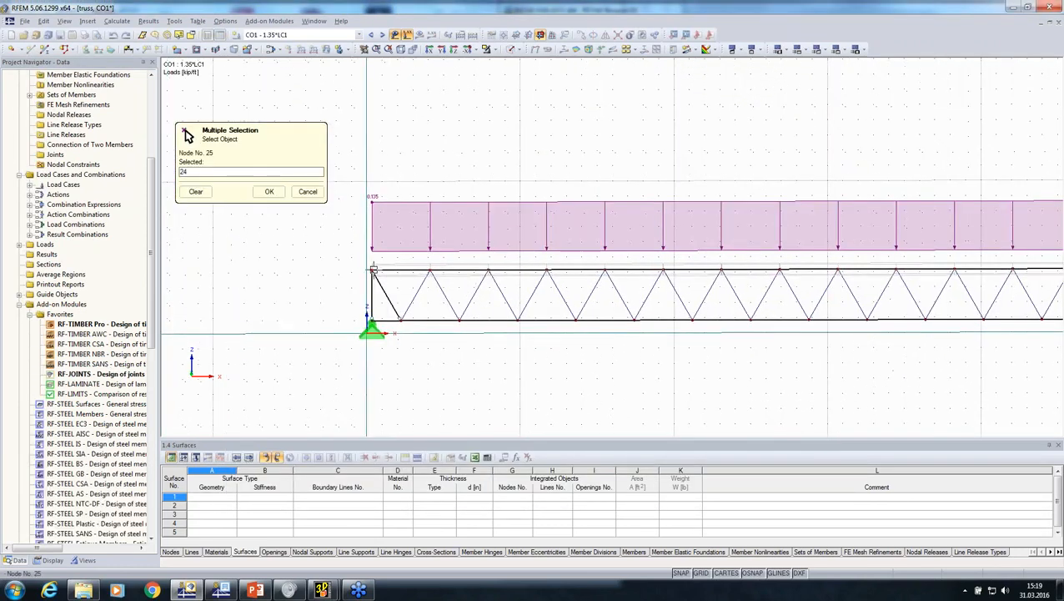
pyautogui.click(268, 191)
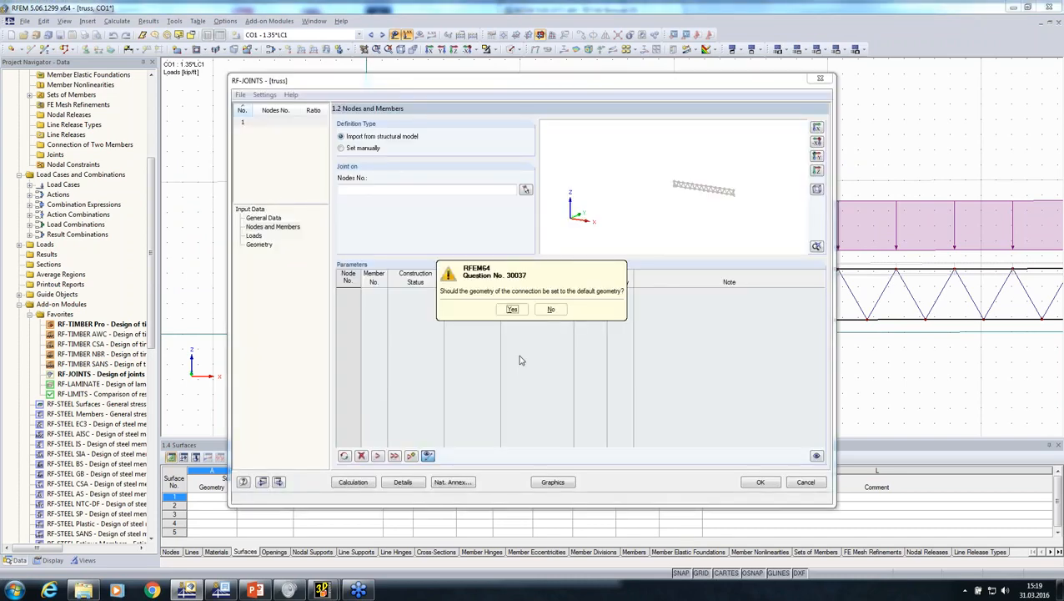
pyautogui.click(512, 309)
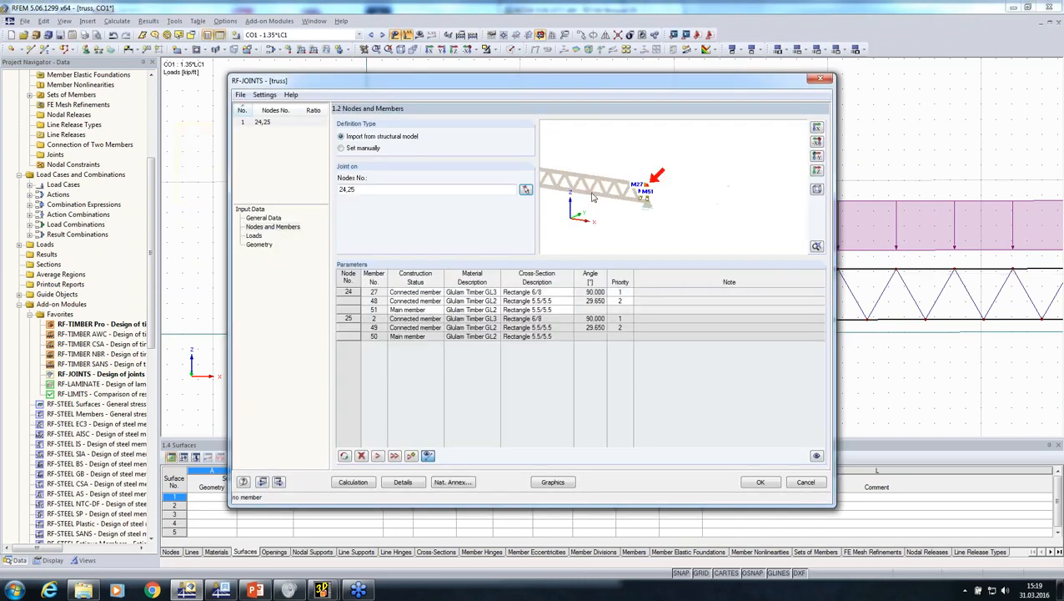
pyautogui.scroll(3, 593, 197)
pyautogui.scroll(2, 715, 181)
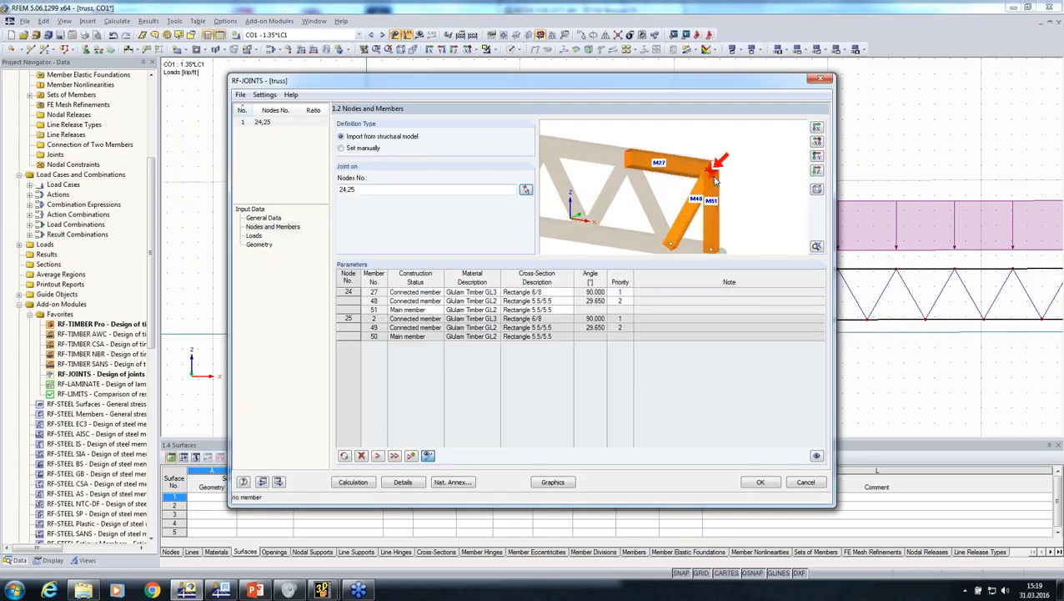
# At node 24, make member 27 the main member and member 51 a connected member, and apply the same roles to node 25
pyautogui.click(408, 301)
pyautogui.click(414, 309)
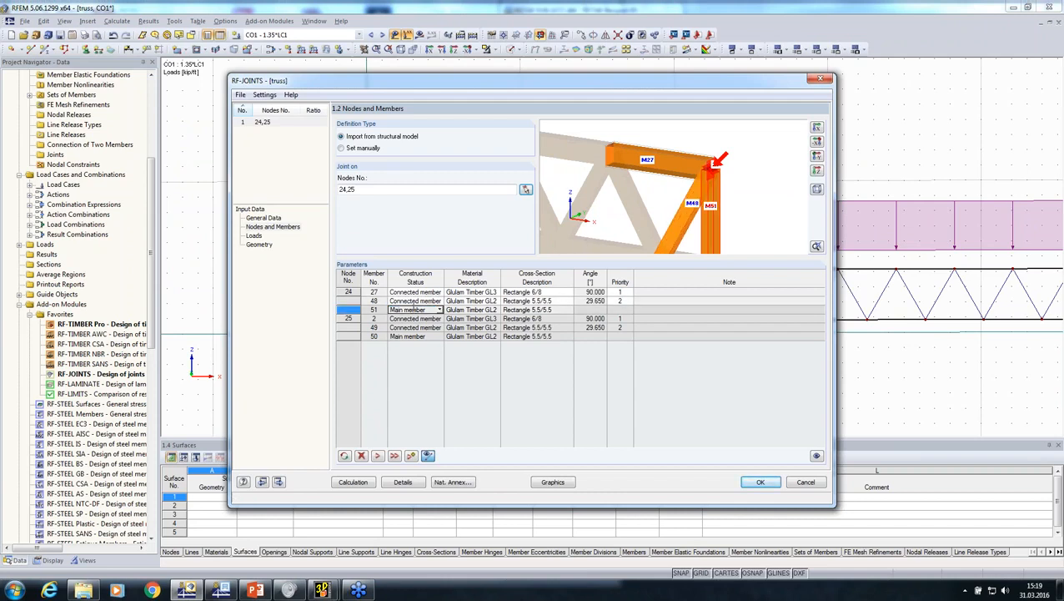
pyautogui.click(417, 292)
pyautogui.click(437, 292)
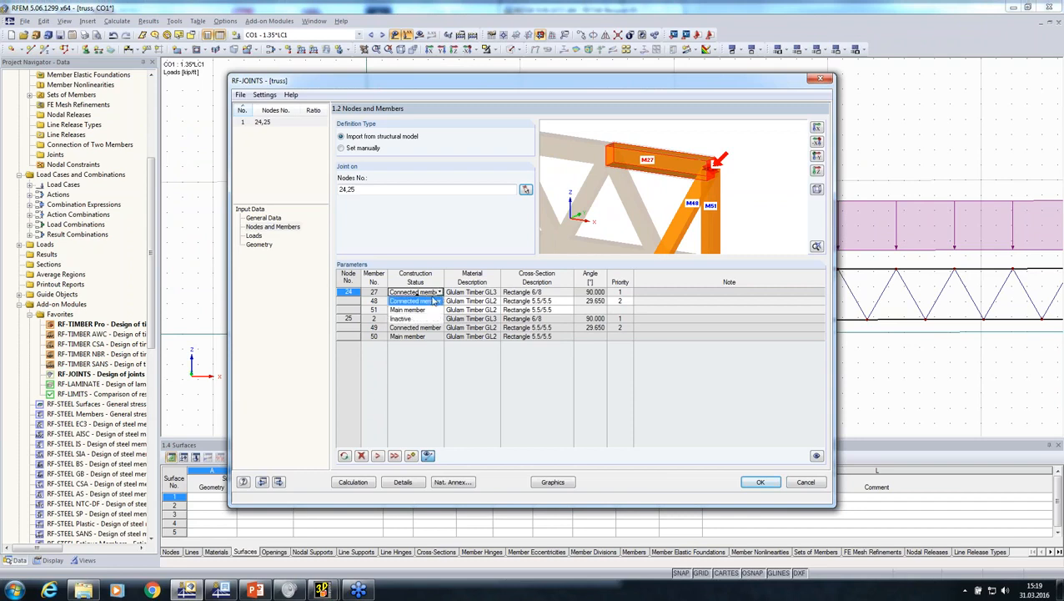
pyautogui.click(421, 309)
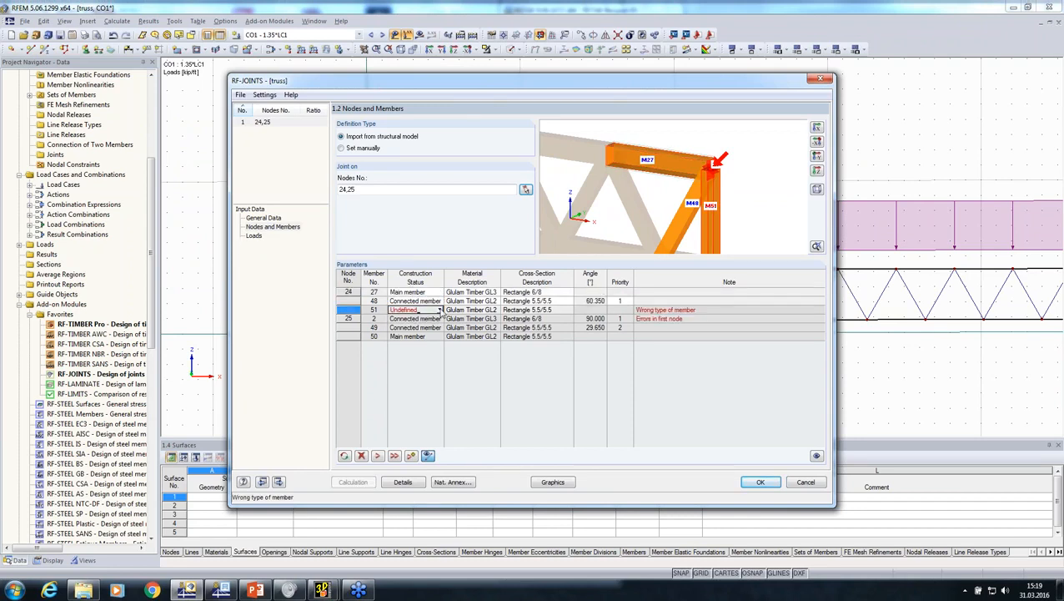
pyautogui.click(439, 309)
pyautogui.click(427, 320)
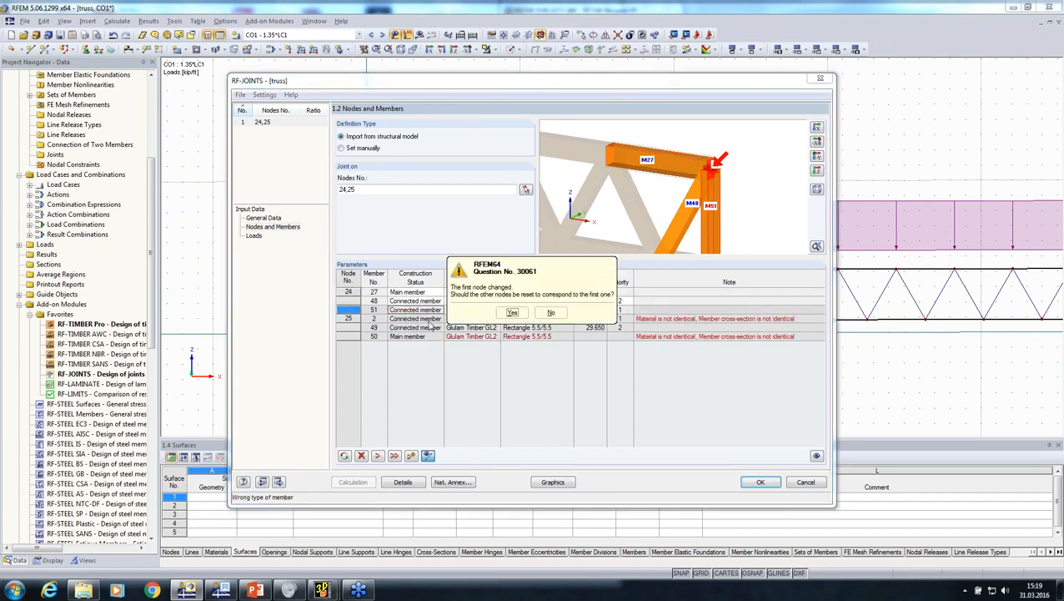
pyautogui.click(512, 310)
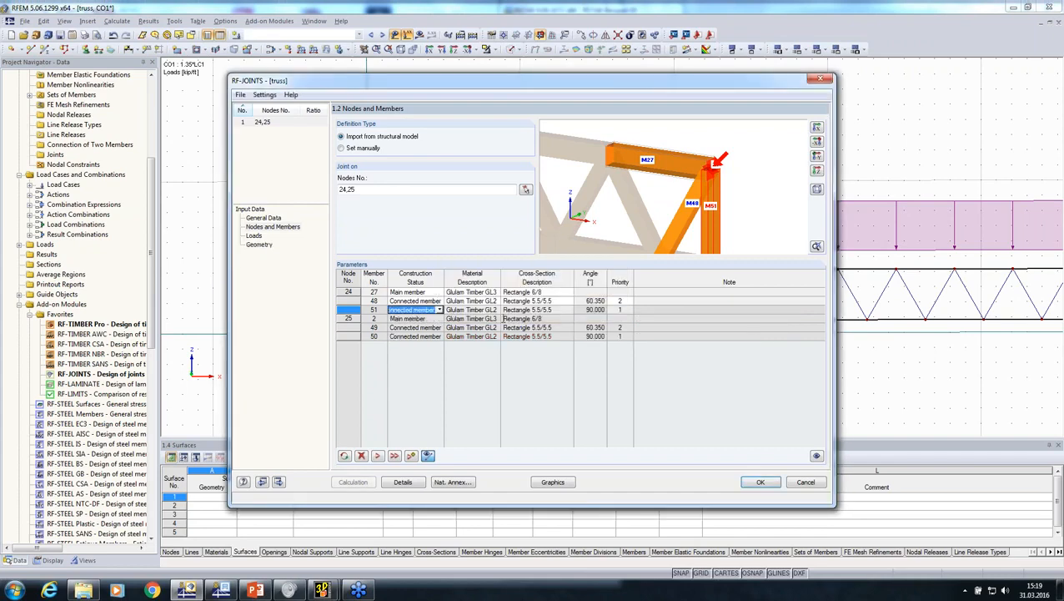
# Select result combination RC1, ULS (STR/GEO), for the joint design
pyautogui.click(254, 236)
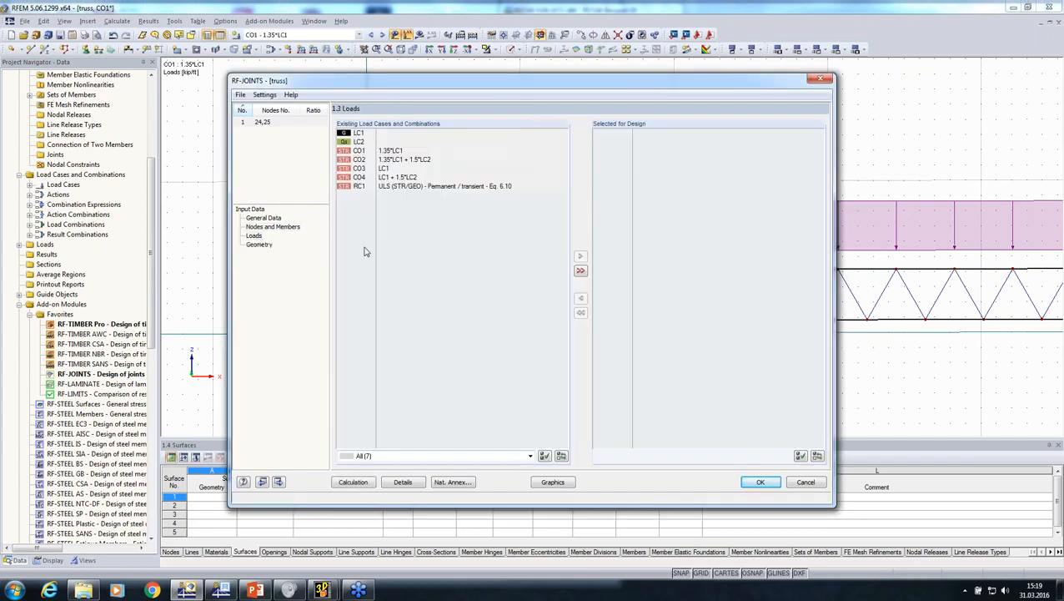
pyautogui.doubleClick(380, 186)
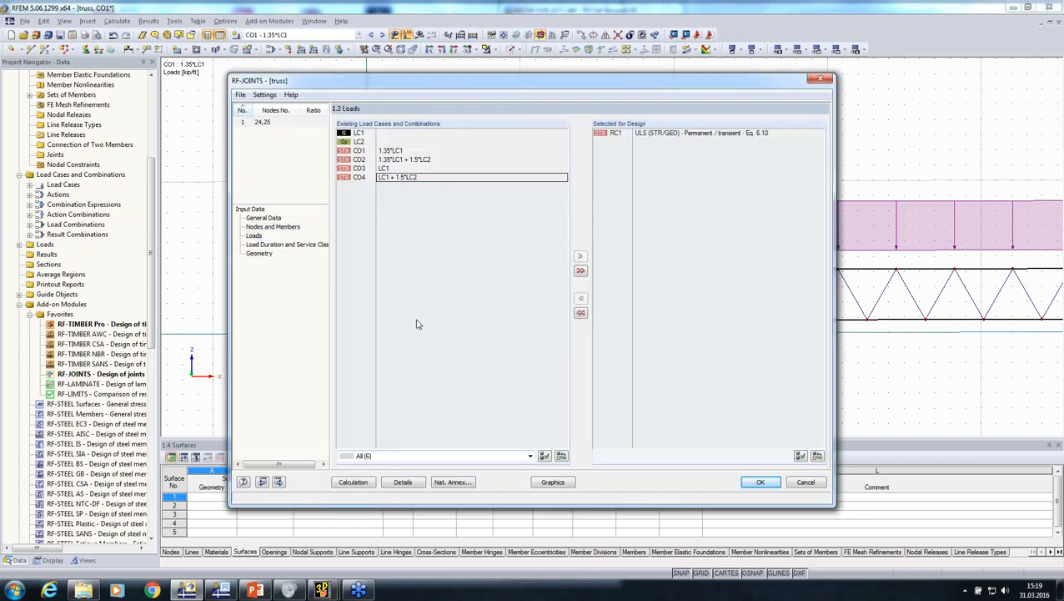
# Set the steel plate thickness and the main member's dowel diameter to 0.55 in in the joint geometry
pyautogui.click(261, 254)
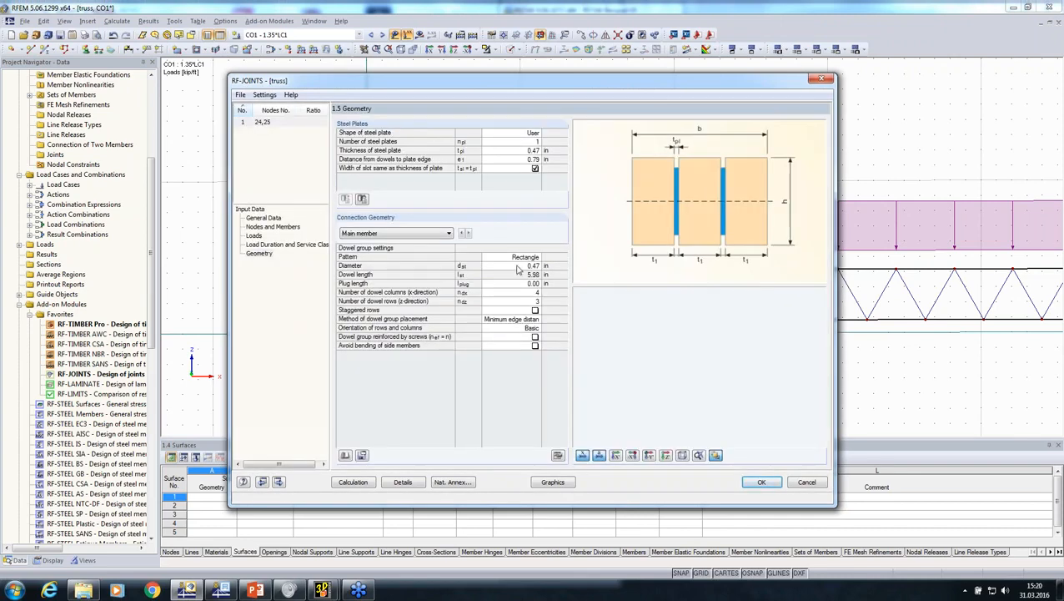
pyautogui.click(509, 151)
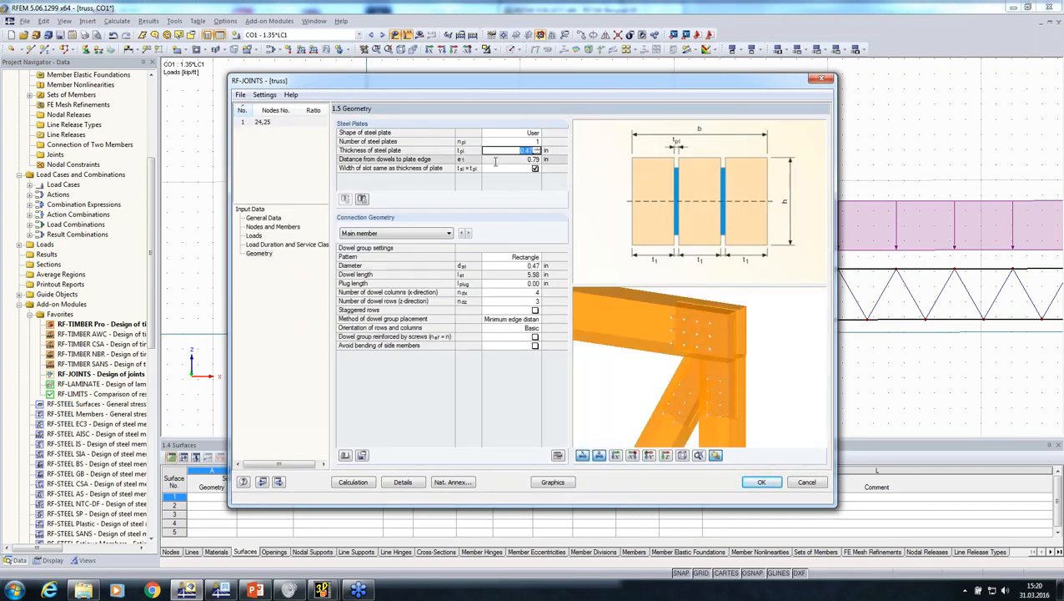
pyautogui.write('0.55')
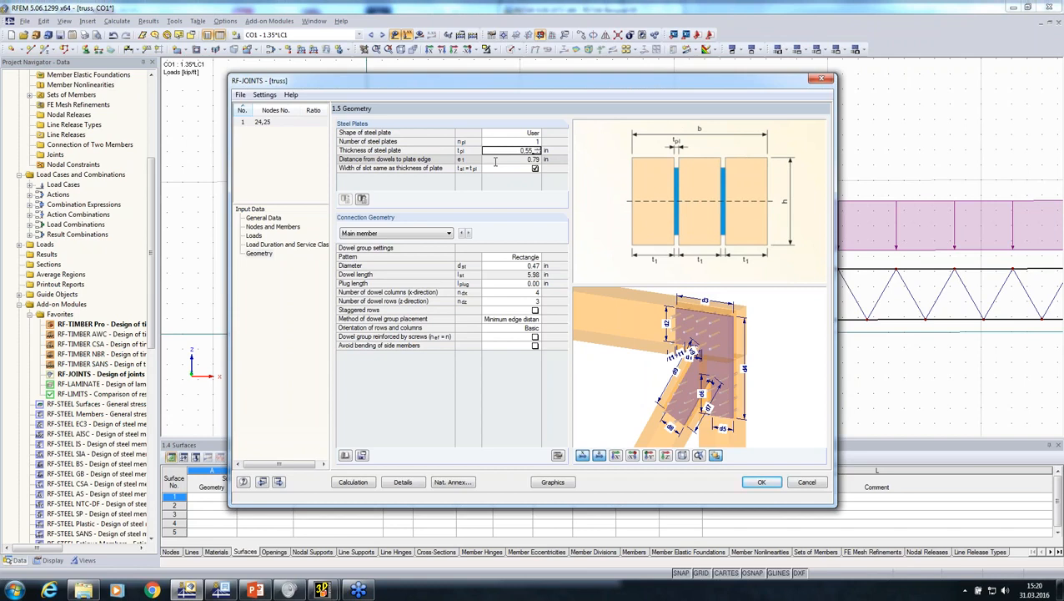
pyautogui.click(494, 160)
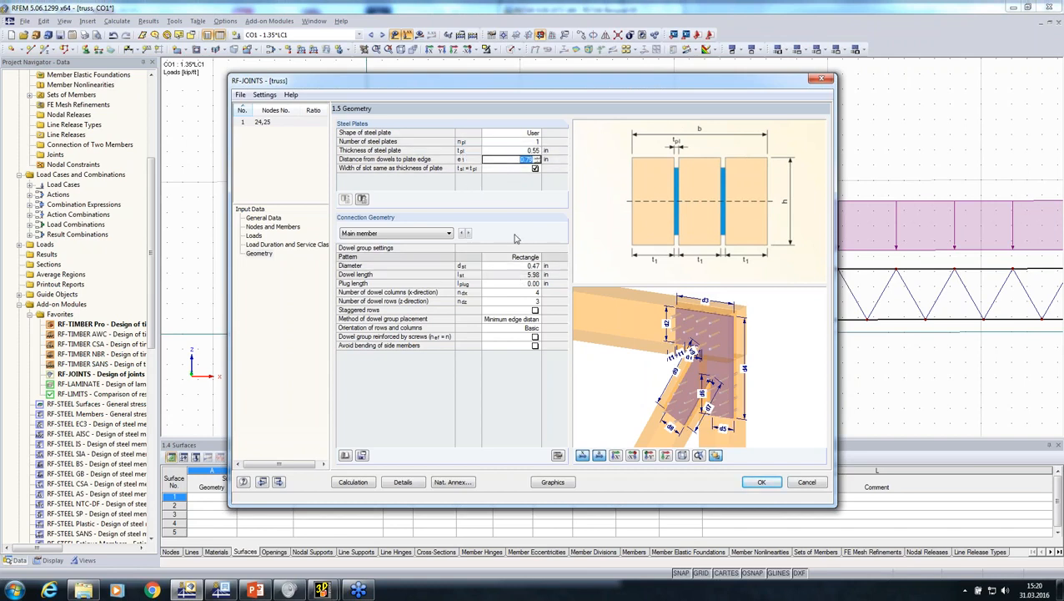
pyautogui.click(493, 266)
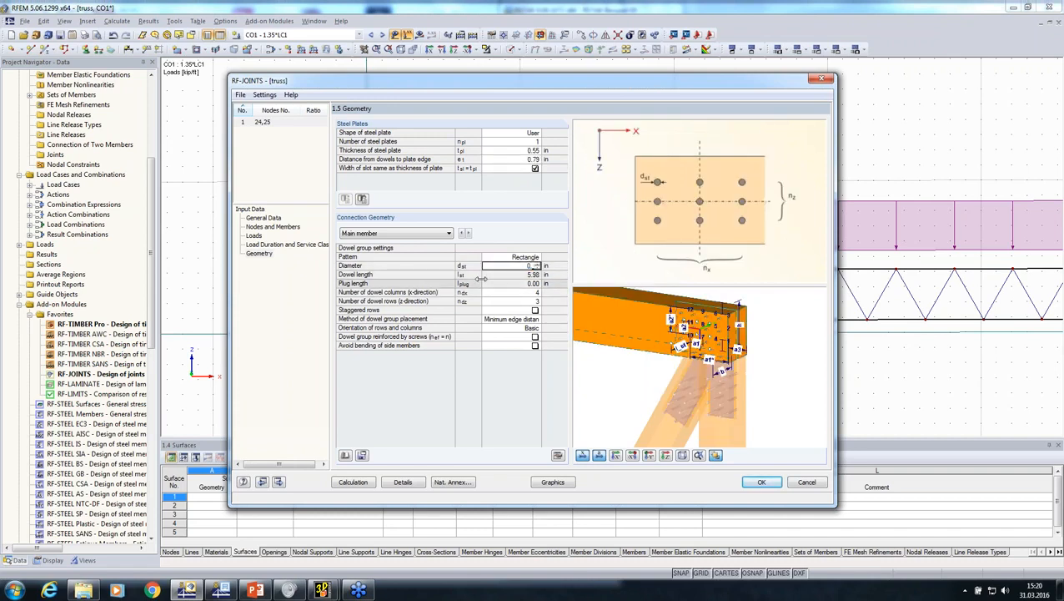
# Give connected member 1's dowel group a 0.55 in diameter and 12 dowel columns in the x-direction
pyautogui.click(467, 233)
pyautogui.click(510, 292)
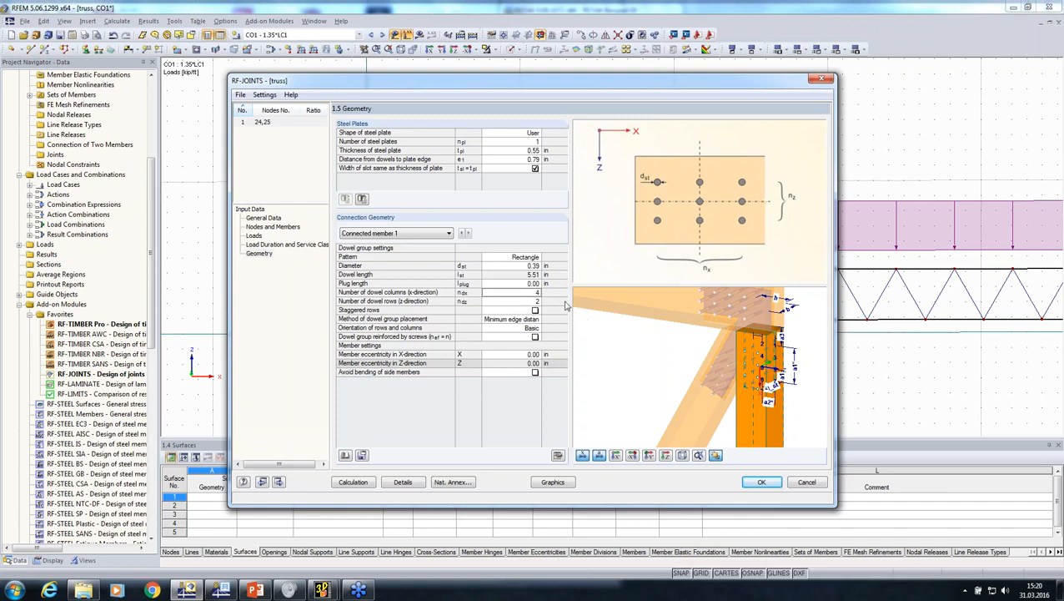
pyautogui.press('Up')
pyautogui.press('Up')
pyautogui.press('Up')
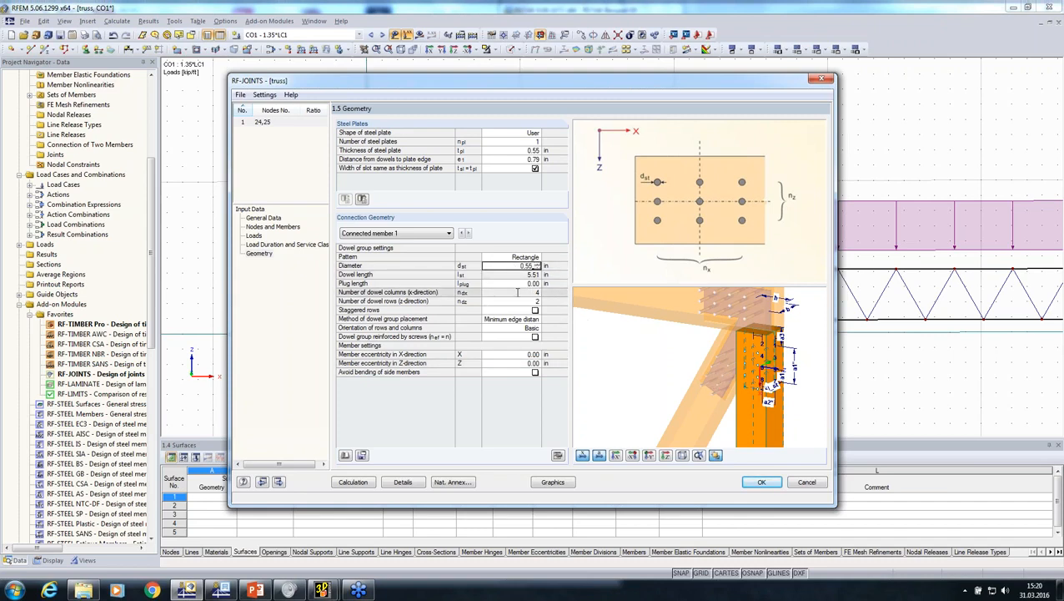
pyautogui.click(517, 292)
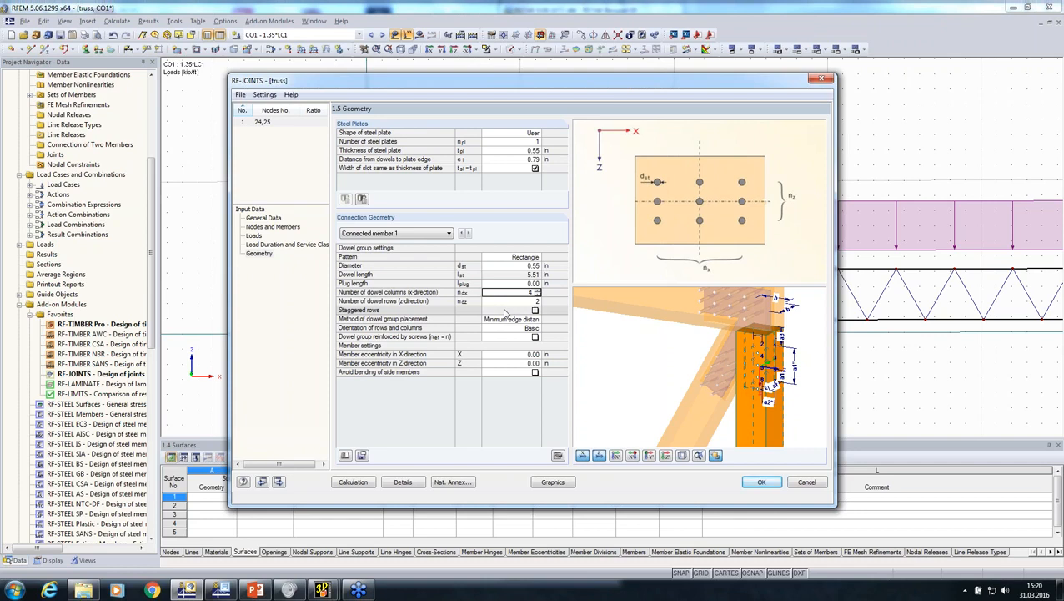
pyautogui.write('12')
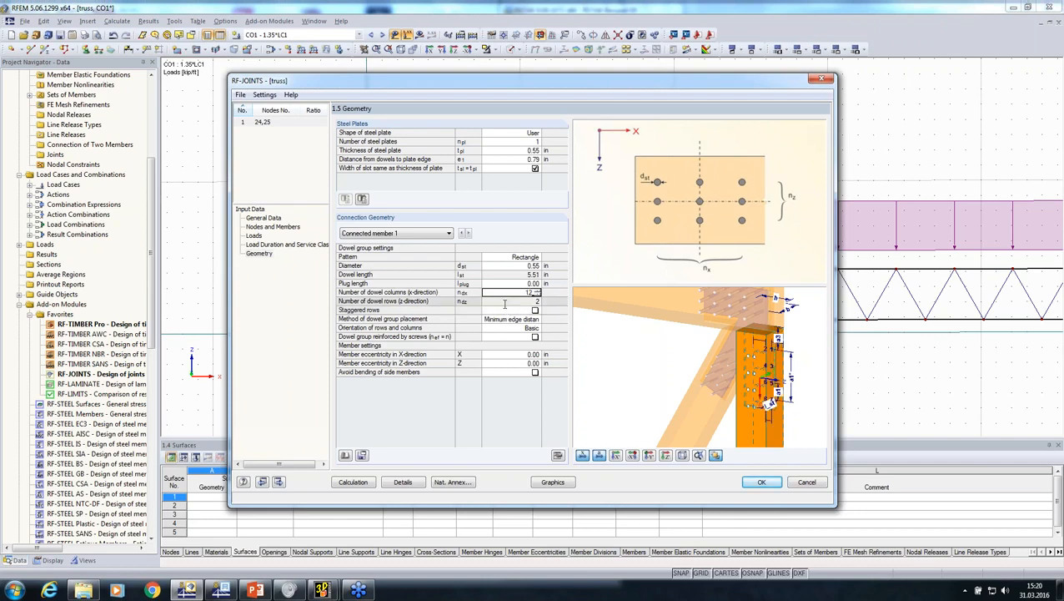
pyautogui.press('Return')
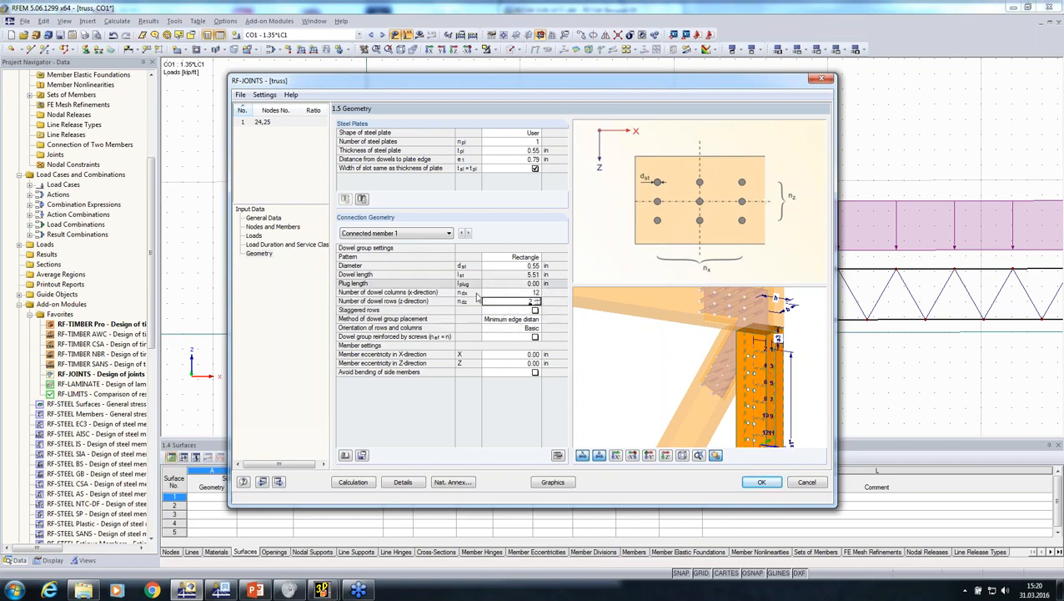
# Give connected member 2's dowel group 12 columns in the x-direction and a 0.55 in diameter, keeping the Minimum edge distance placement
pyautogui.click(470, 236)
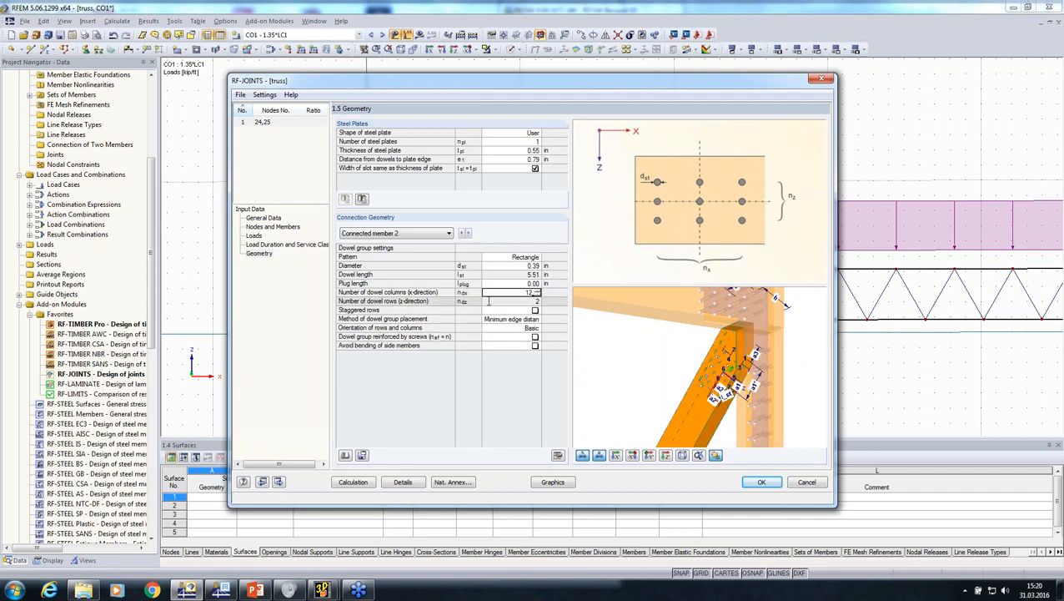
pyautogui.click(525, 266)
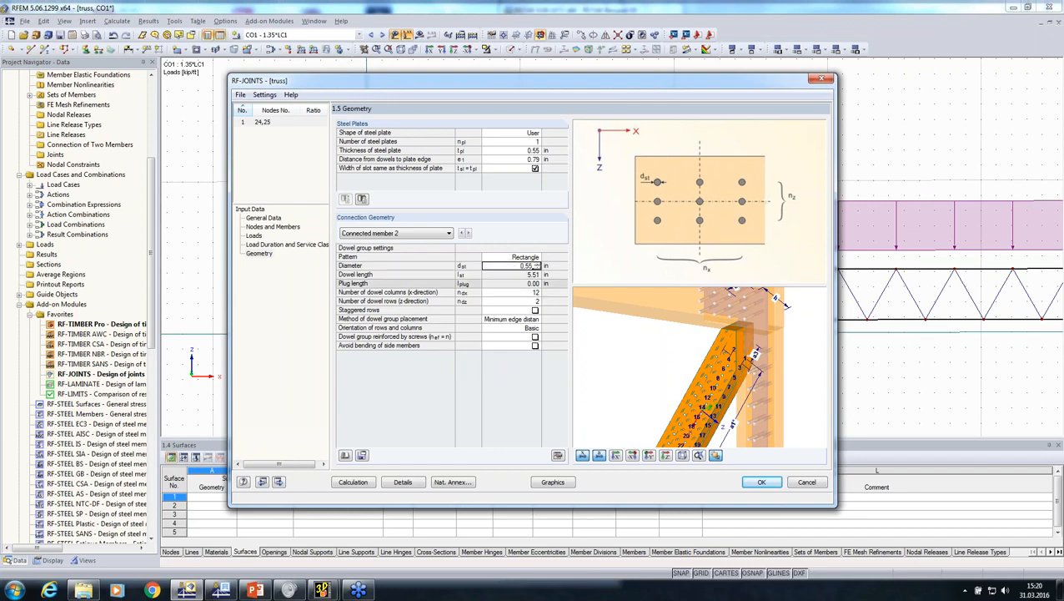
pyautogui.moveTo(665, 399); pyautogui.dragTo(662, 374, button='middle')
pyautogui.scroll(-1, 661, 373)
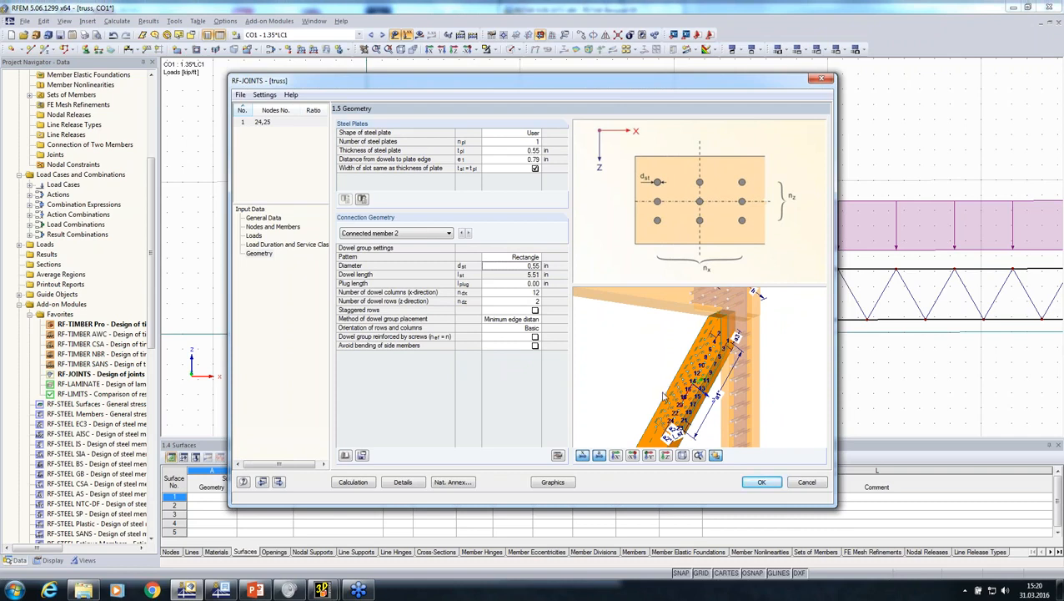
pyautogui.click(525, 319)
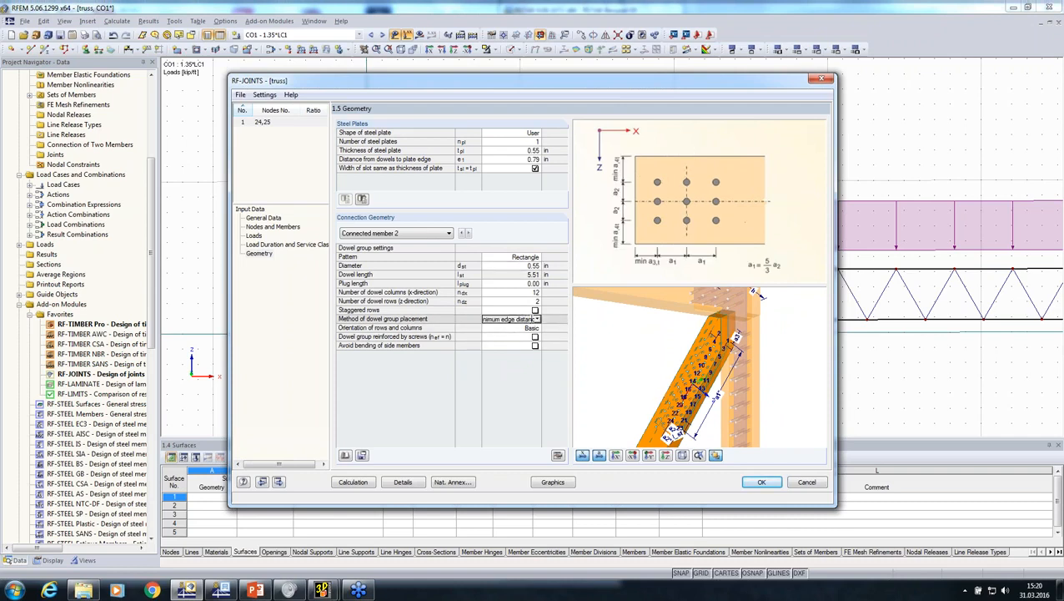
pyautogui.click(539, 320)
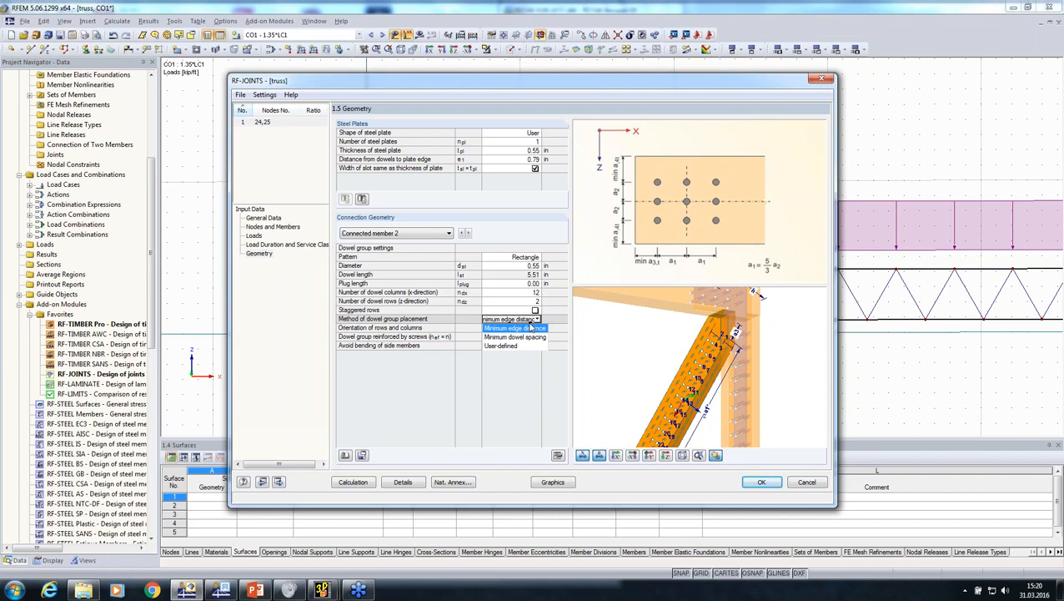
pyautogui.click(507, 233)
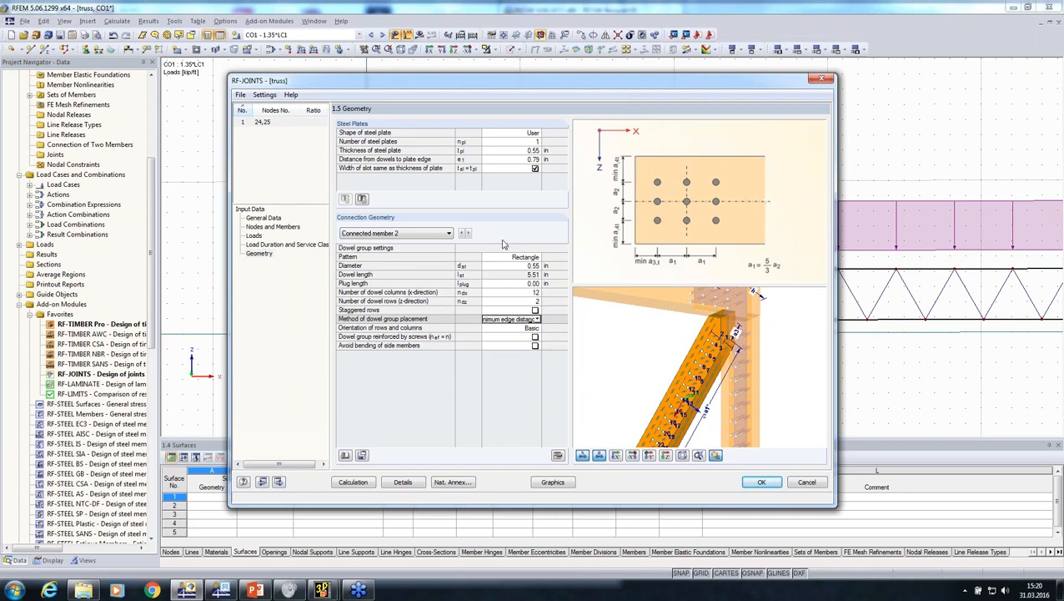
# In the joint's calculation details, enable generation of the member eccentricity and the connection model (joint) in the structural model
pyautogui.click(390, 485)
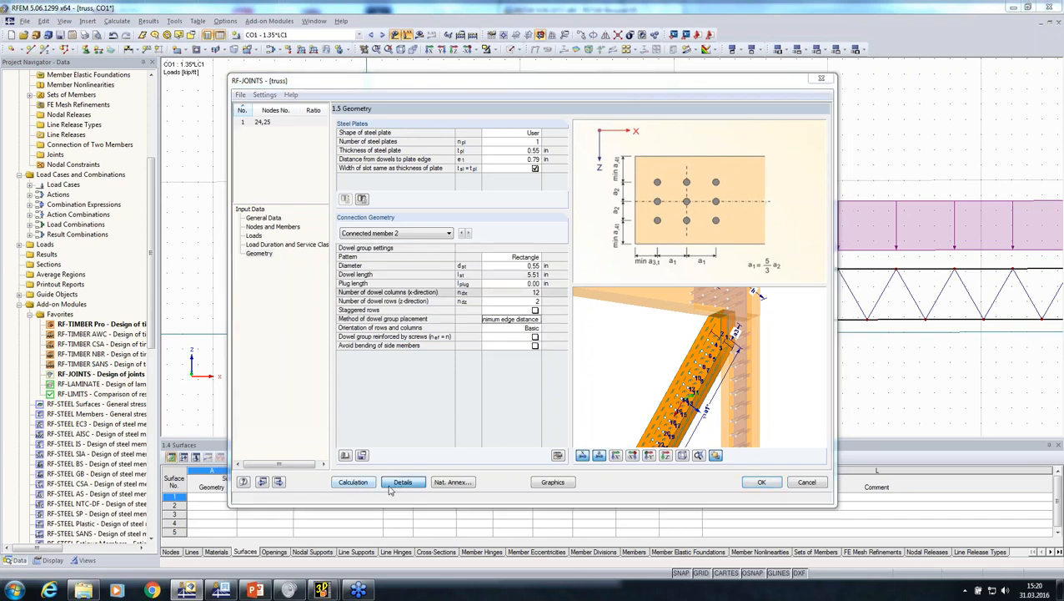
pyautogui.click(354, 189)
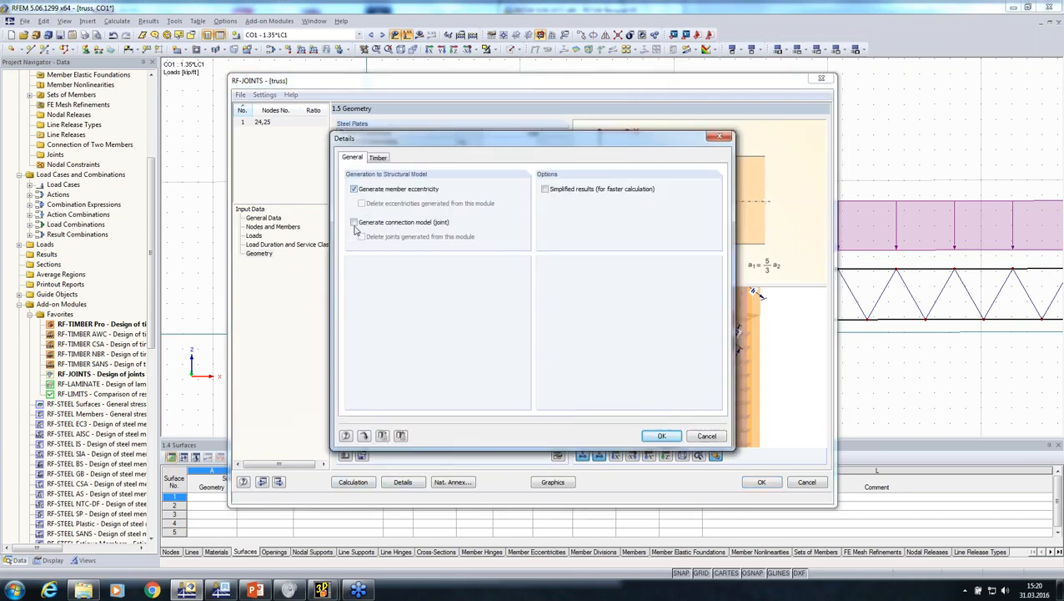
pyautogui.click(657, 435)
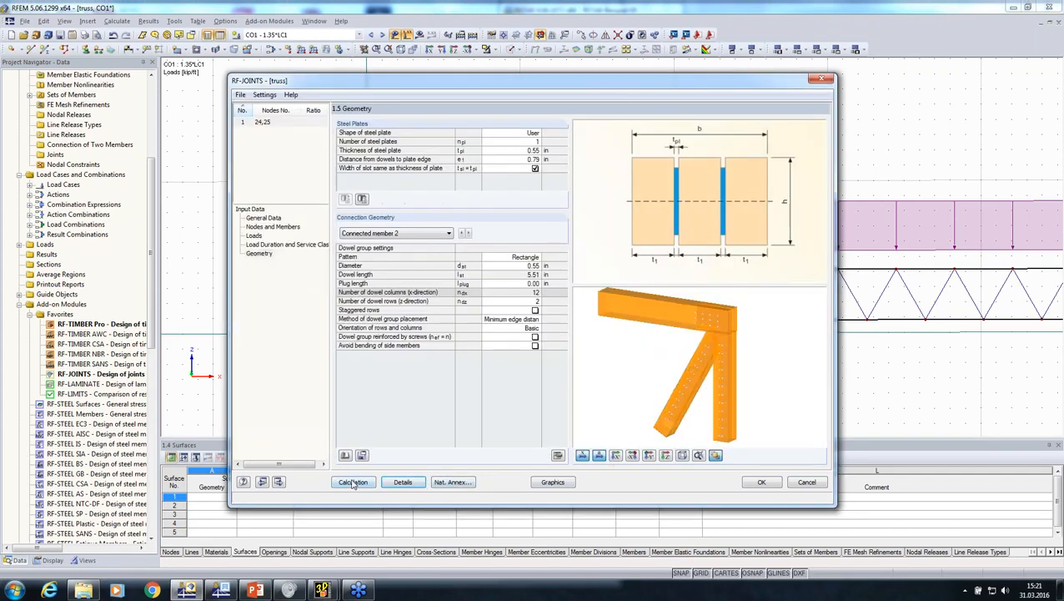
# Calculate the joint and review the design summary checks for the main member and the connected members
pyautogui.click(353, 483)
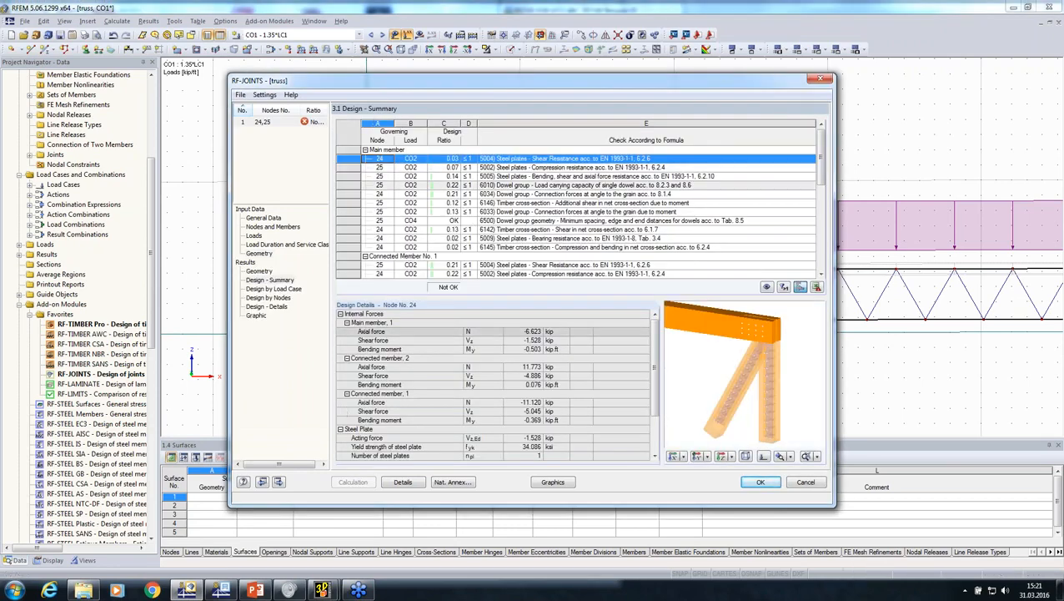
pyautogui.click(517, 227)
pyautogui.scroll(-3, 513, 242)
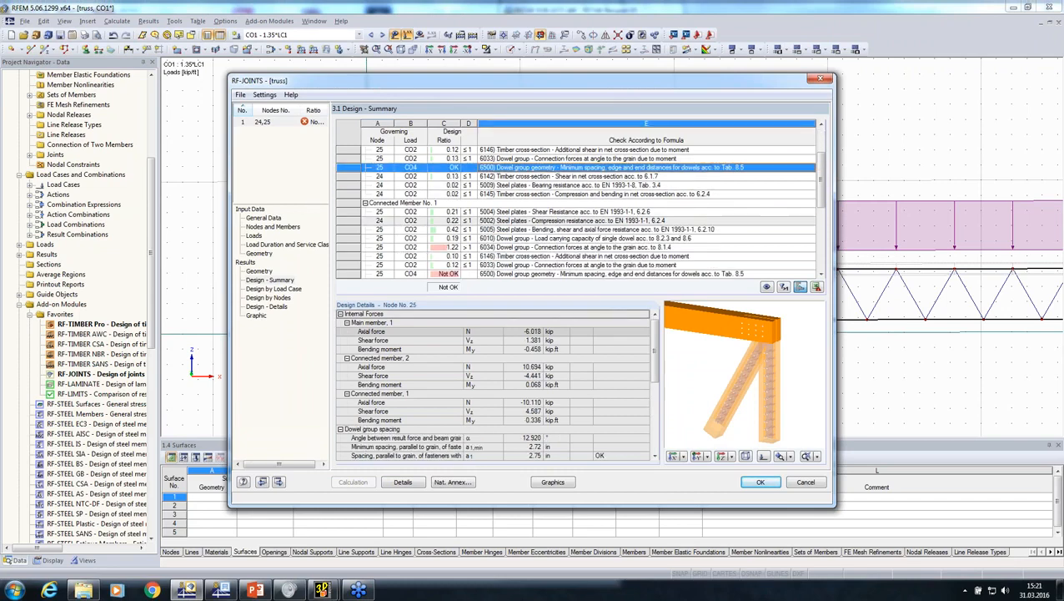
pyautogui.scroll(-1, 507, 257)
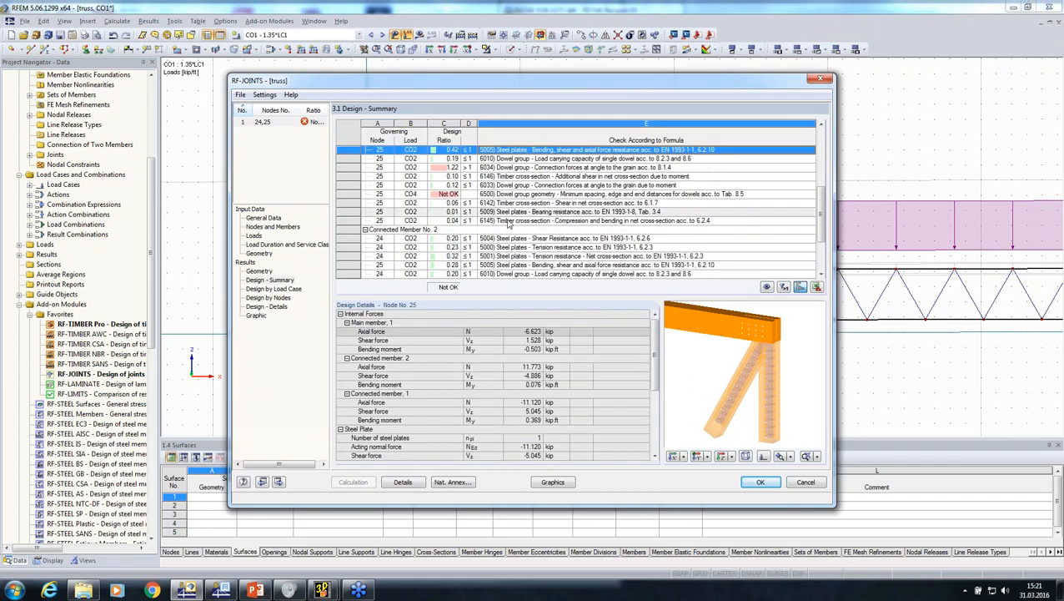
pyautogui.scroll(5, 527, 213)
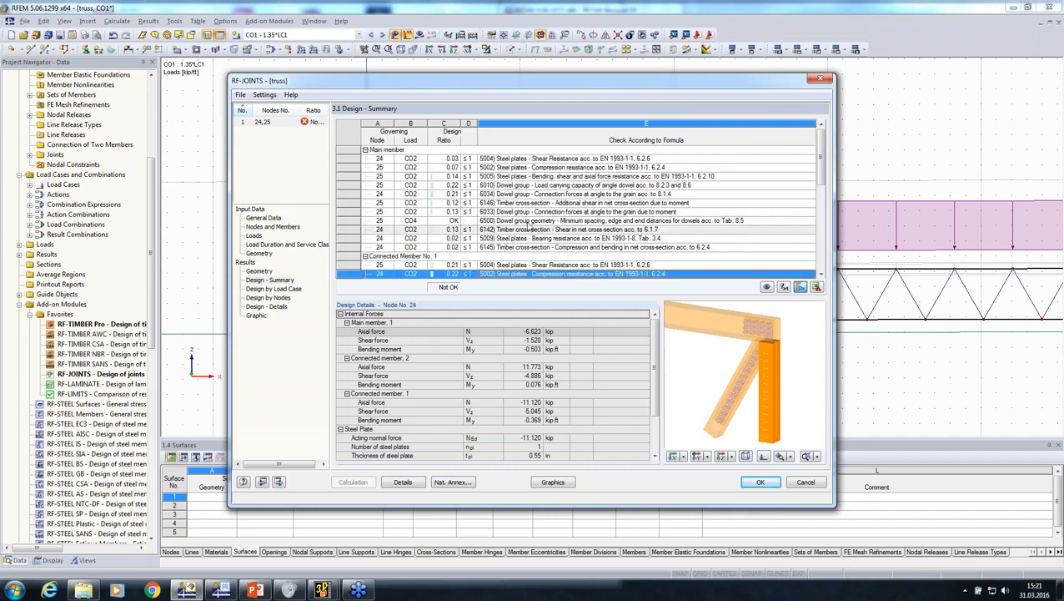
# Accept the joint design in RF-JOINTS and calculate the truss to show the member bending moments My around the generated joint for CO1
pyautogui.click(752, 486)
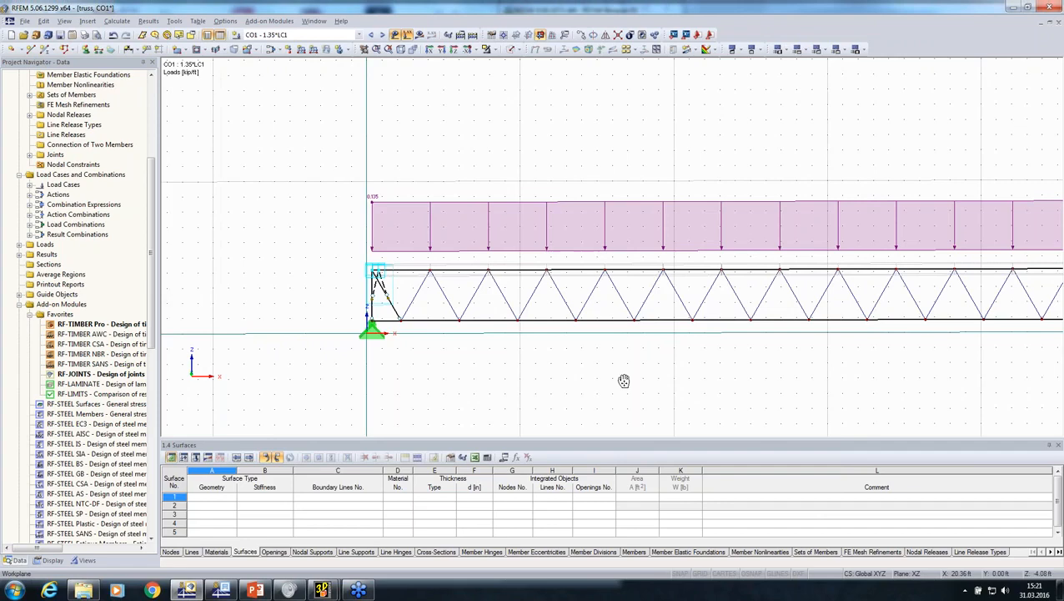
pyautogui.moveTo(625, 381); pyautogui.dragTo(513, 359, button='middle')
pyautogui.scroll(3, 280, 267)
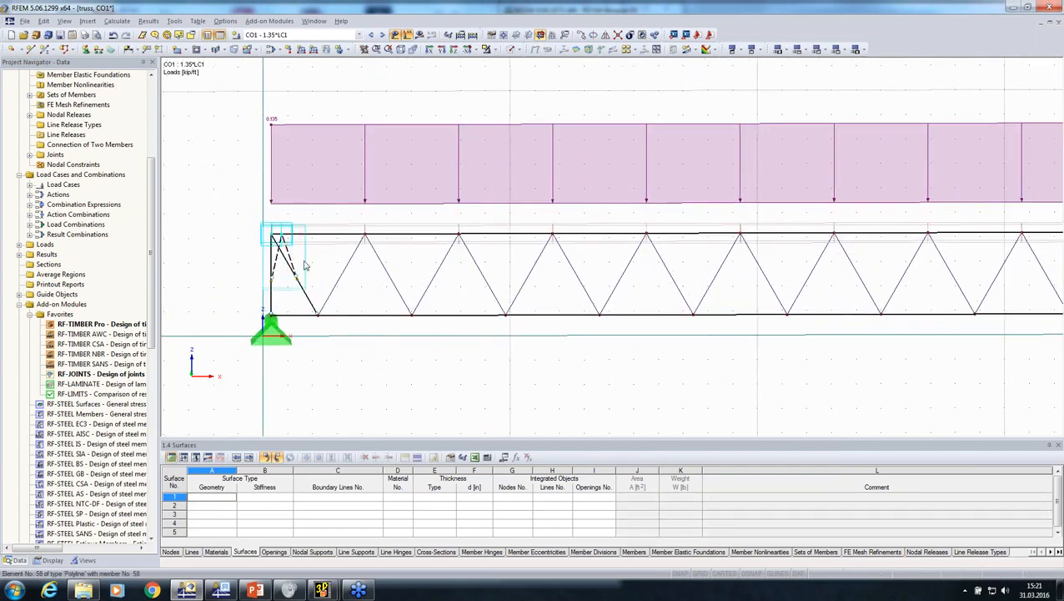
pyautogui.click(419, 37)
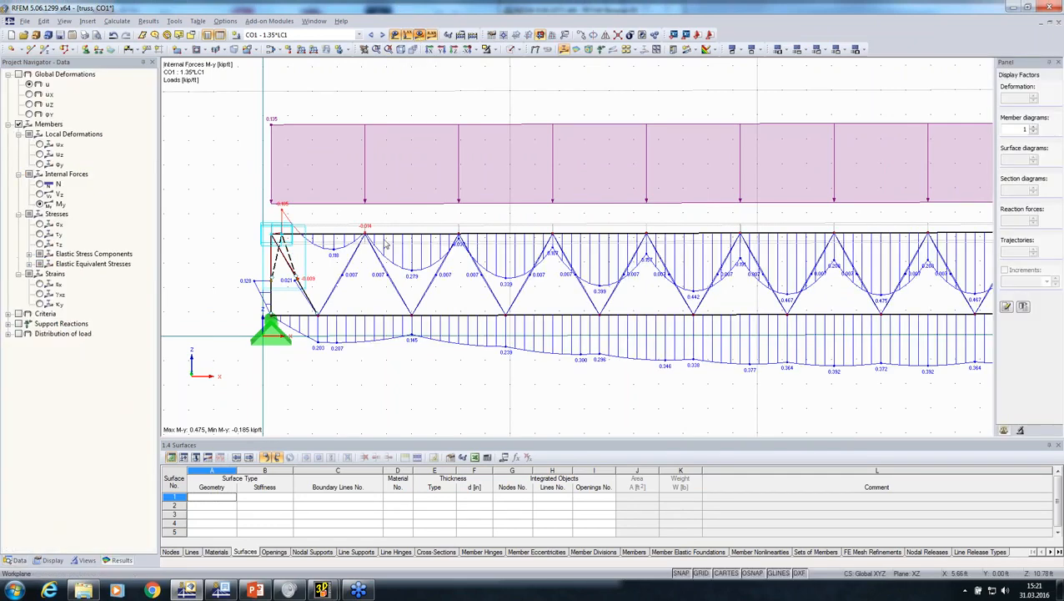
pyautogui.moveTo(323, 281); pyautogui.dragTo(331, 324, button='middle')
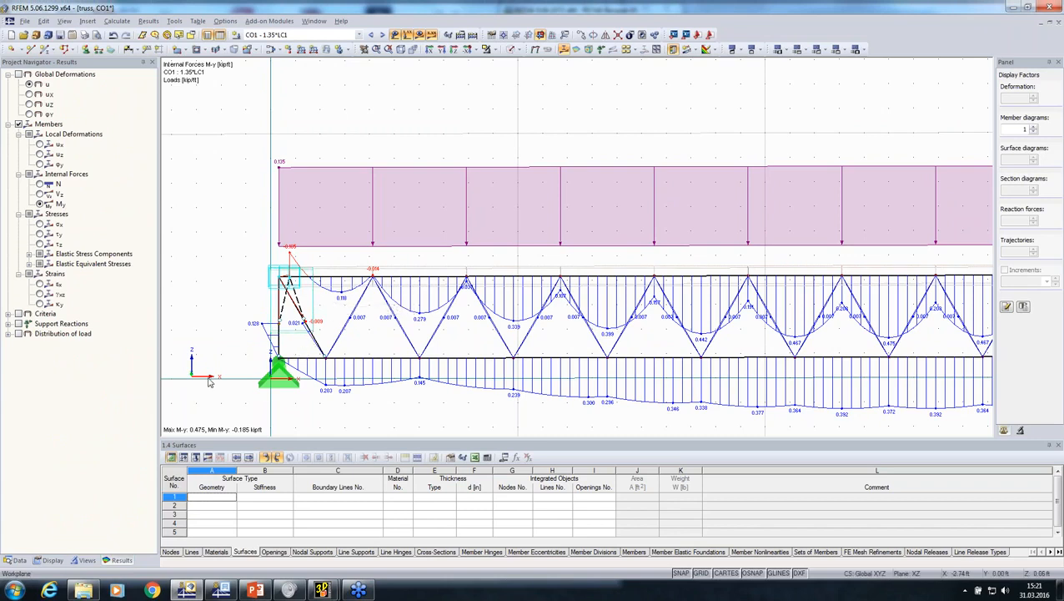
pyautogui.scroll(-1, 282, 276)
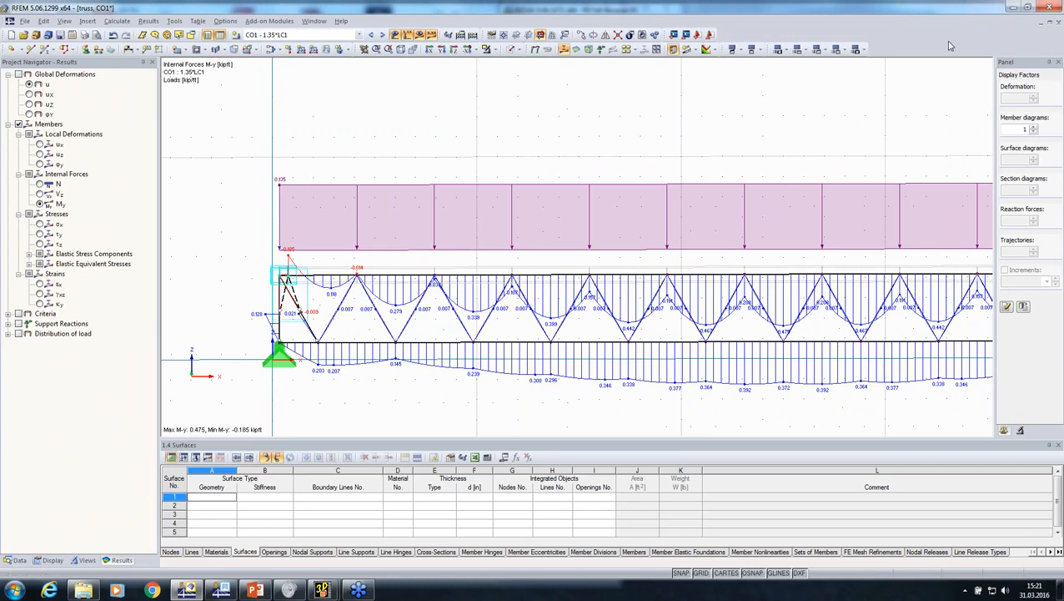
# Close the truss model without saving, set up a new import in the Cadwork (*.stp) format and show its detail settings
pyautogui.click(1057, 23)
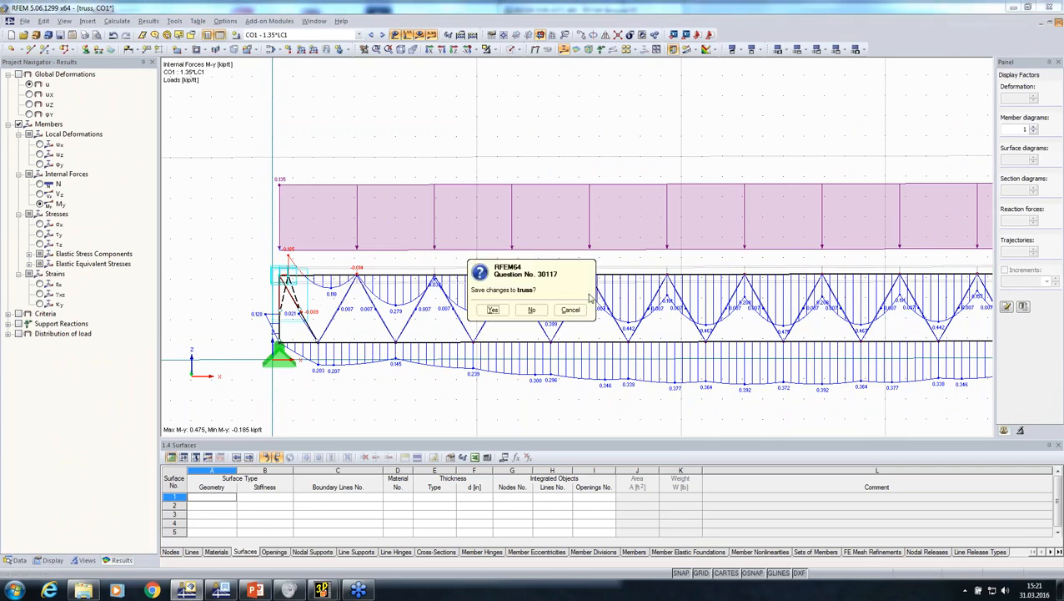
pyautogui.click(539, 312)
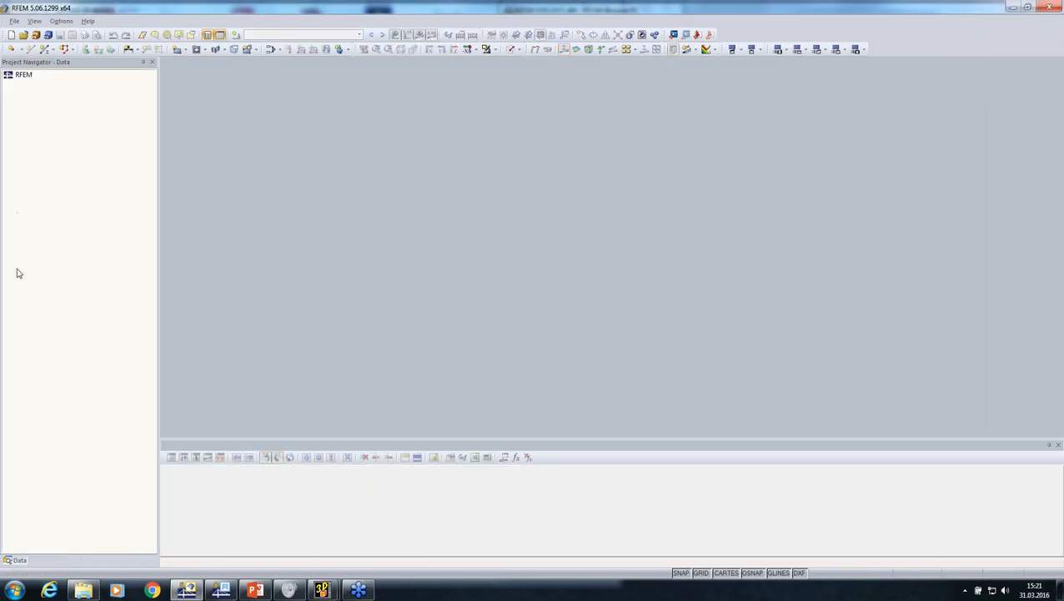
pyautogui.click(14, 21)
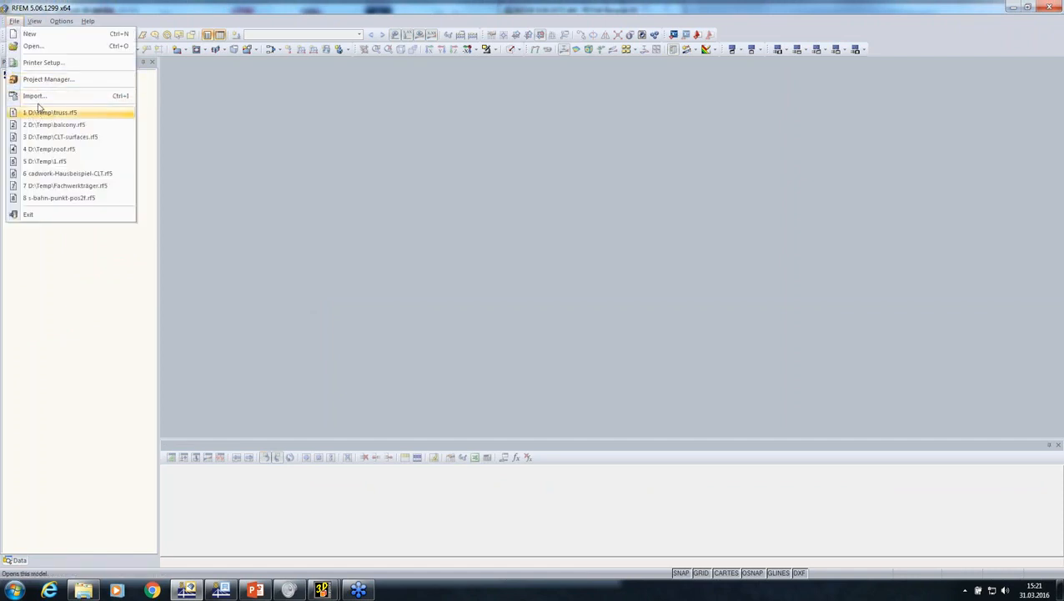
pyautogui.click(33, 95)
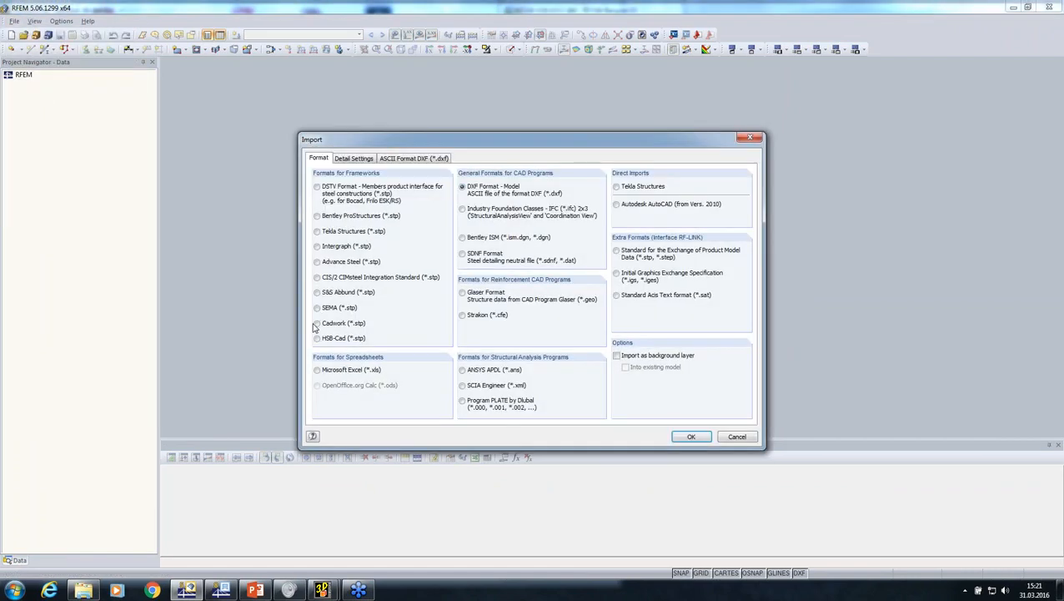
pyautogui.click(317, 323)
pyautogui.click(362, 160)
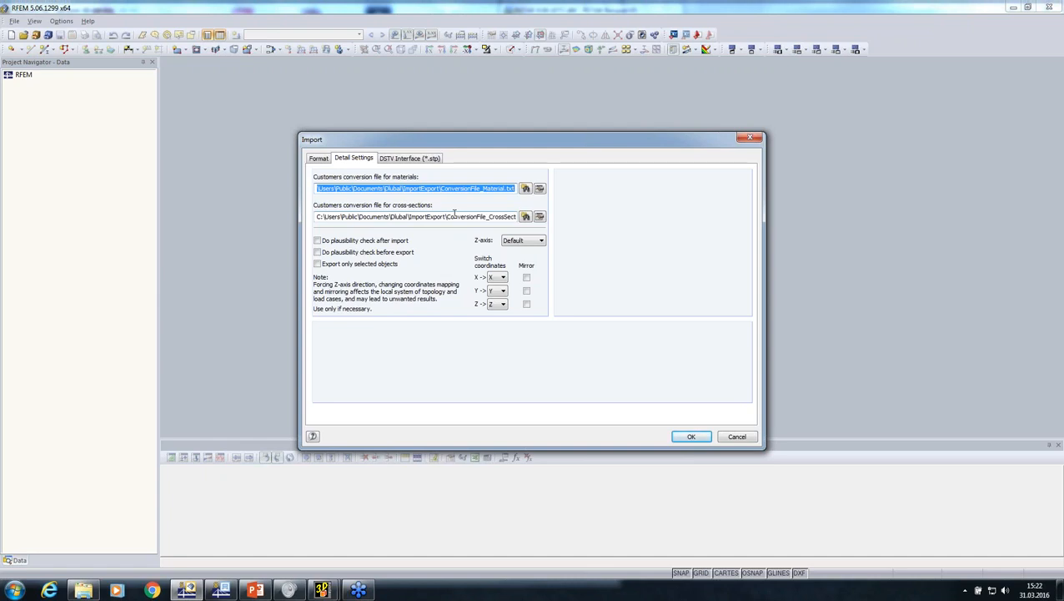
# Remove the "glulam d. fir." entry and its Glulam Timber GL28h assignment from the material conversion table and save the table
pyautogui.click(541, 190)
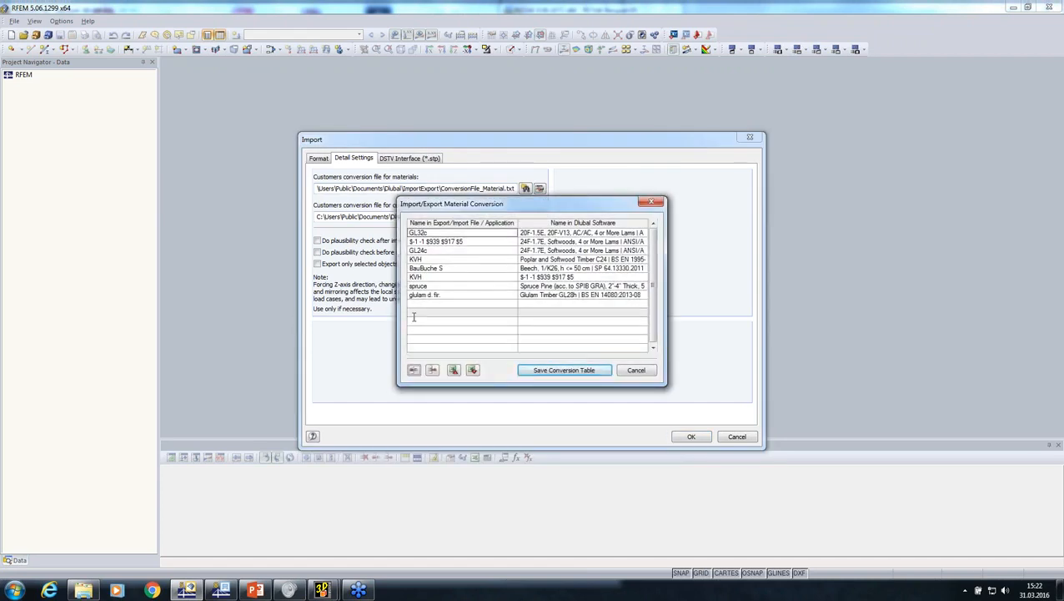
pyautogui.click(455, 295)
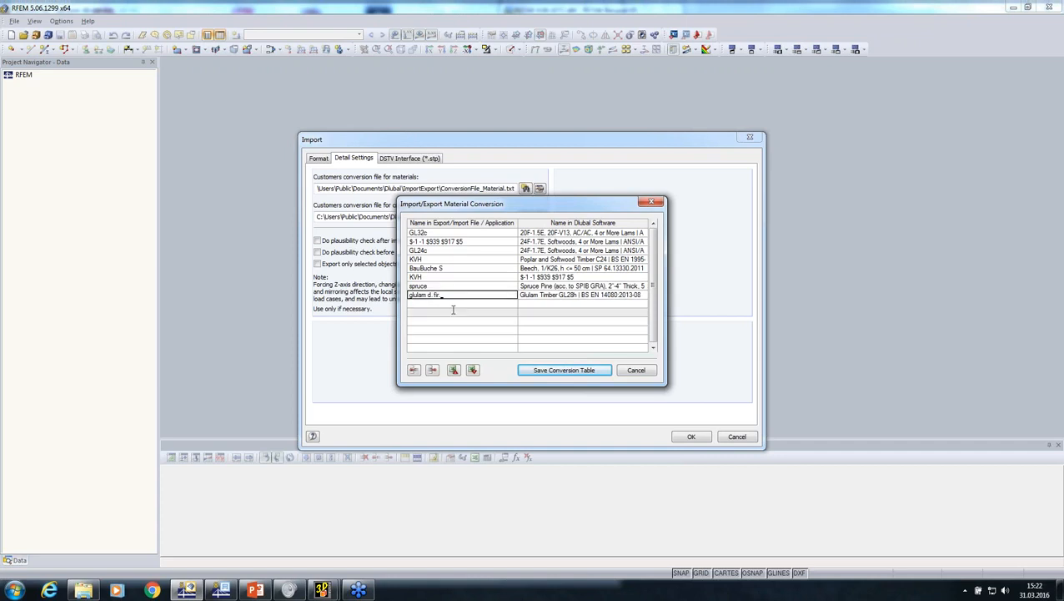
pyautogui.click(446, 293)
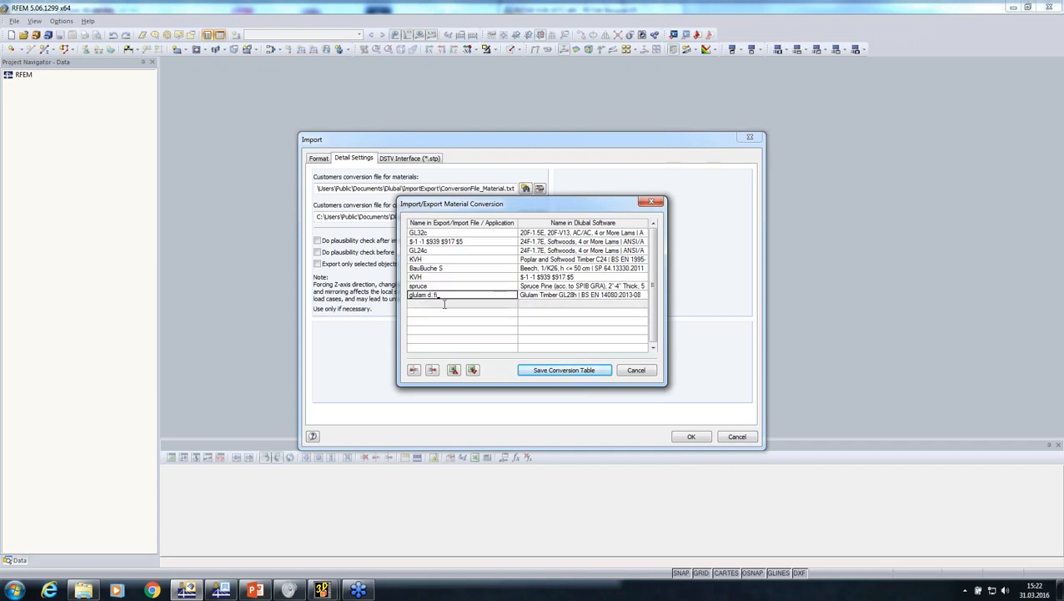
pyautogui.press('BackSpace')
pyautogui.press('BackSpace')
pyautogui.press('BackSpace')
pyautogui.press('BackSpace')
pyautogui.press('BackSpace')
pyautogui.press('BackSpace')
pyautogui.press('BackSpace')
pyautogui.press('BackSpace')
pyautogui.press('BackSpace')
pyautogui.press('BackSpace')
pyautogui.click(542, 295)
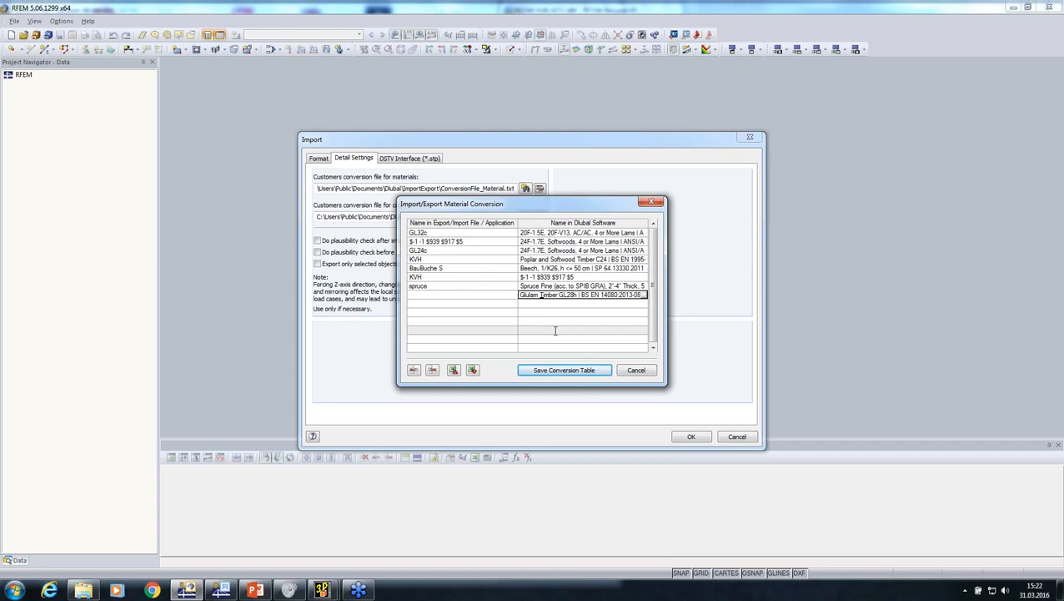
pyautogui.press('Delete')
pyautogui.press('Delete')
pyautogui.press('Delete')
pyautogui.press('Delete')
pyautogui.press('Delete')
pyautogui.press('Delete')
pyautogui.press('Delete')
pyautogui.press('Delete')
pyautogui.press('Delete')
pyautogui.press('Delete')
pyautogui.press('Delete')
pyautogui.press('Delete')
pyautogui.press('Delete')
pyautogui.press('Delete')
pyautogui.press('Delete')
pyautogui.press('Delete')
pyautogui.press('Delete')
pyautogui.press('Delete')
pyautogui.press('Delete')
pyautogui.press('Delete')
pyautogui.press('BackSpace')
pyautogui.press('BackSpace')
pyautogui.press('BackSpace')
pyautogui.press('BackSpace')
pyautogui.press('BackSpace')
pyautogui.press('BackSpace')
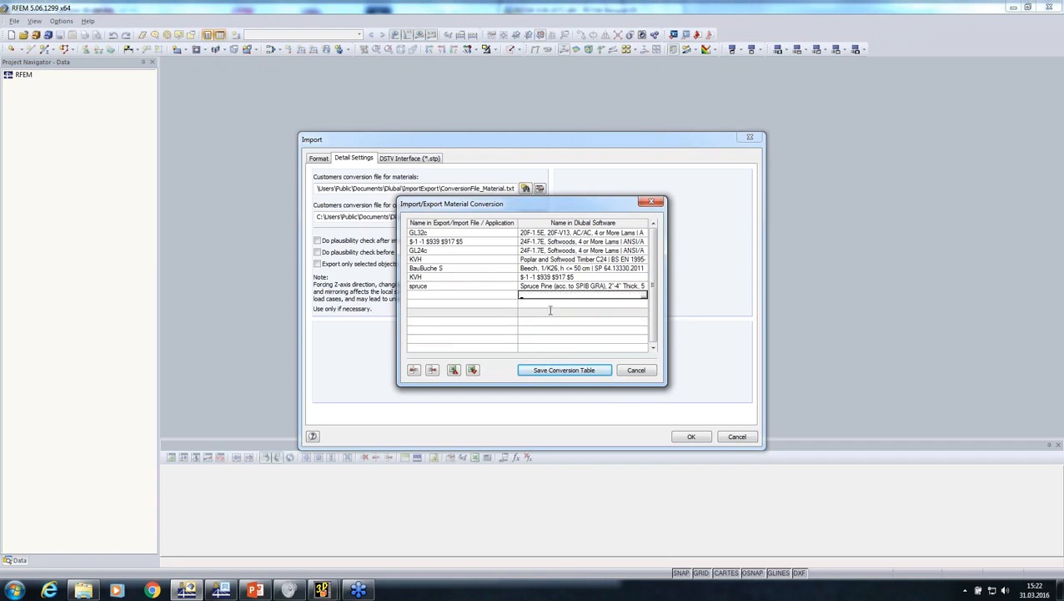
pyautogui.click(544, 285)
pyautogui.click(548, 371)
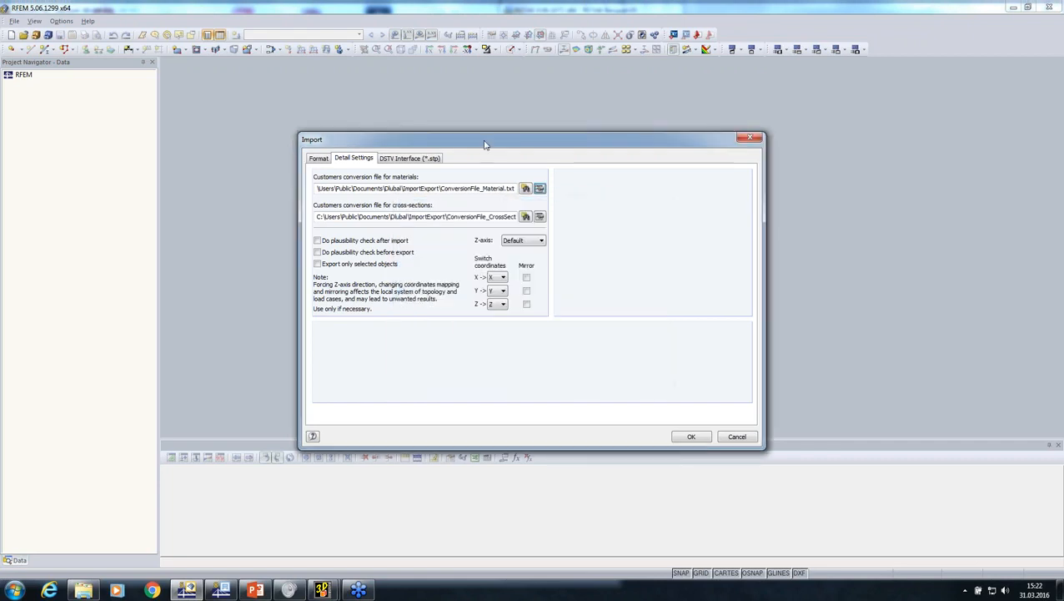
# Import truss.stp with automatic creation of combinations disabled and maximize the model window
pyautogui.click(409, 160)
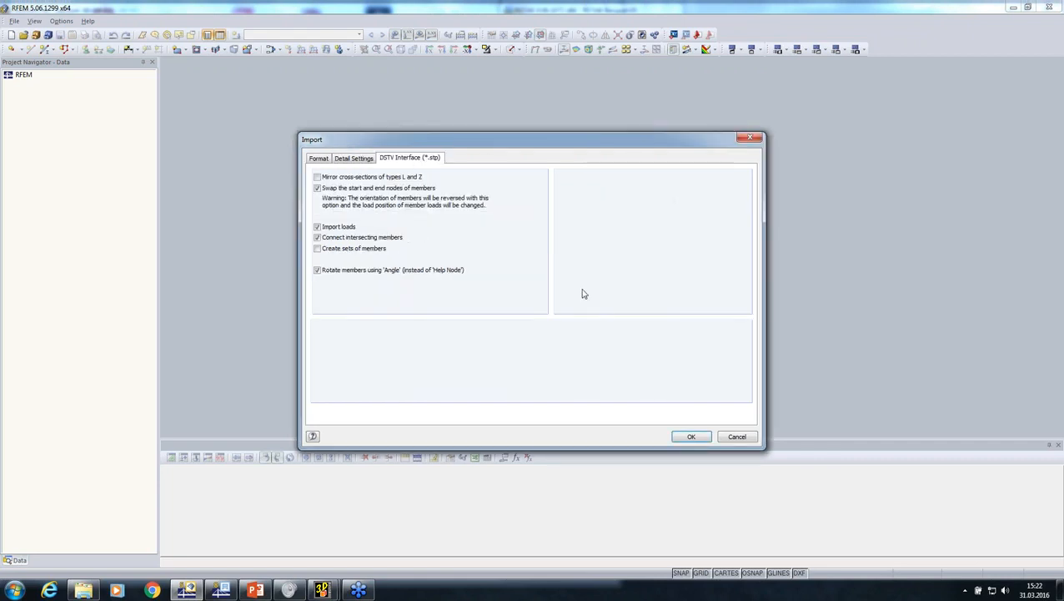
pyautogui.click(690, 436)
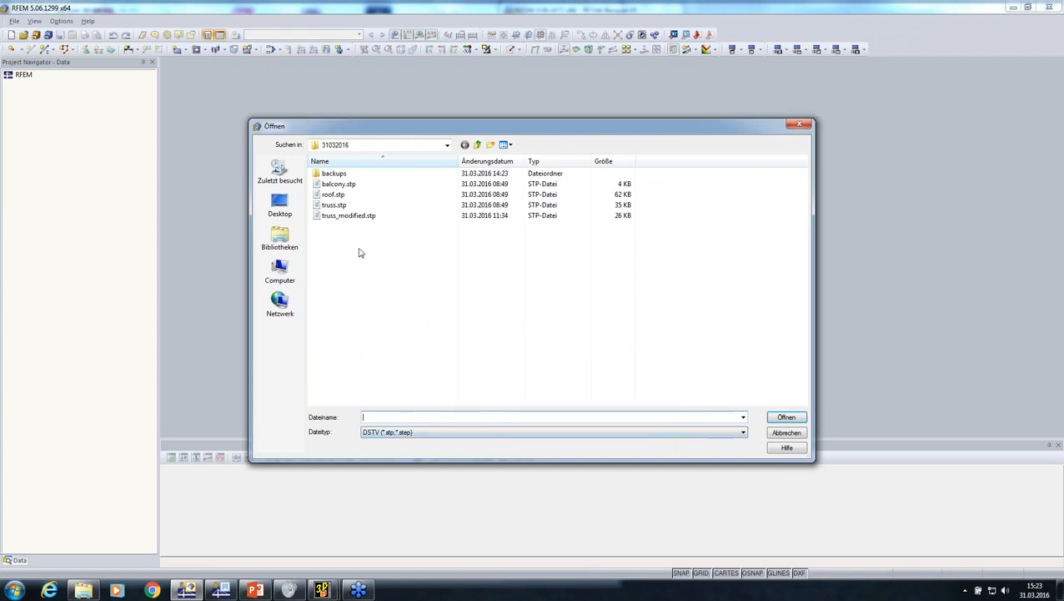
pyautogui.click(334, 205)
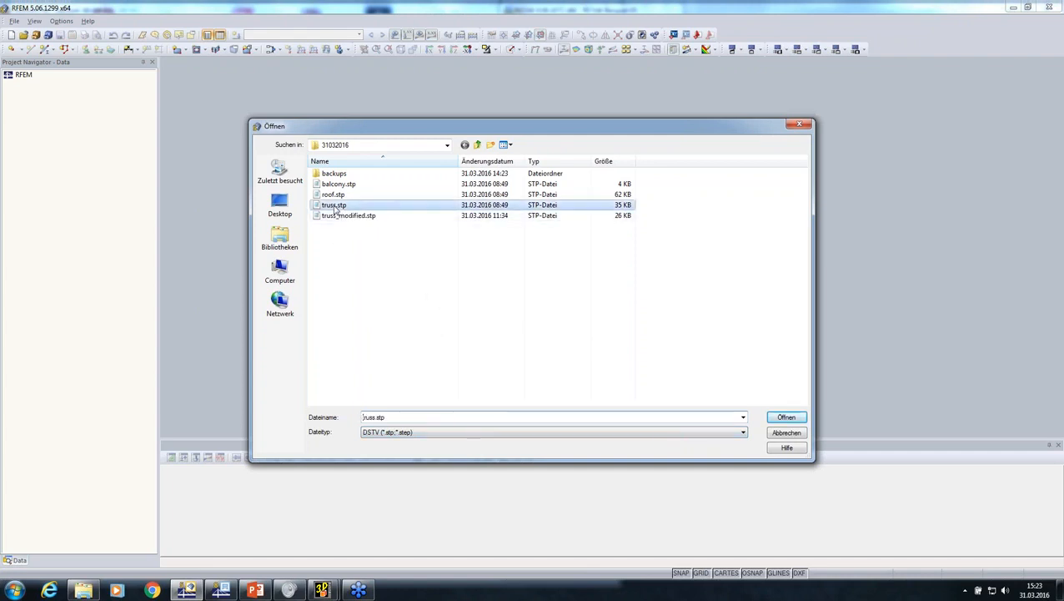
pyautogui.click(786, 418)
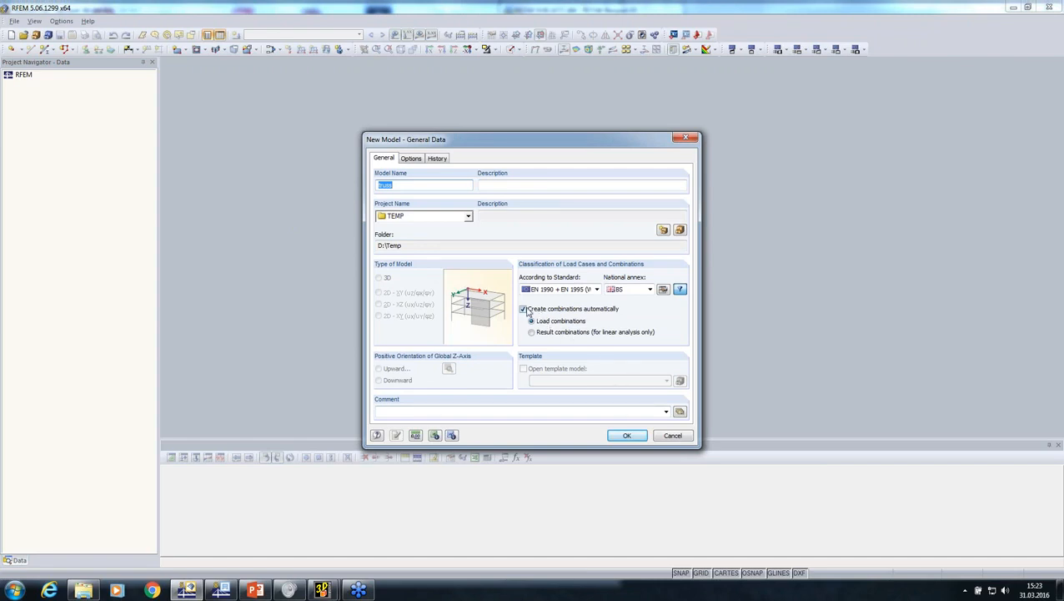
pyautogui.click(525, 309)
pyautogui.click(617, 434)
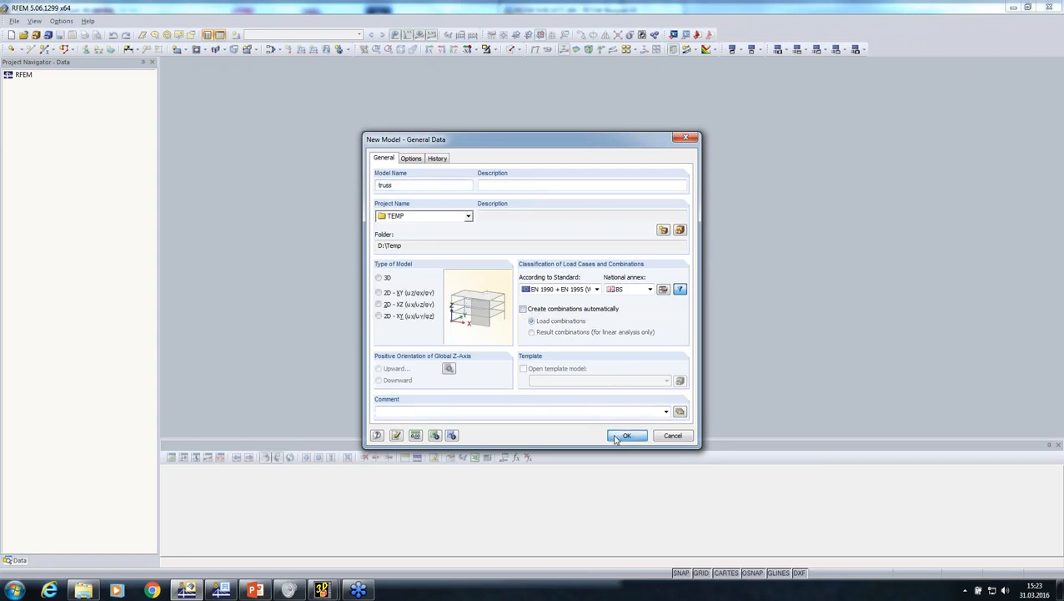
pyautogui.click(511, 314)
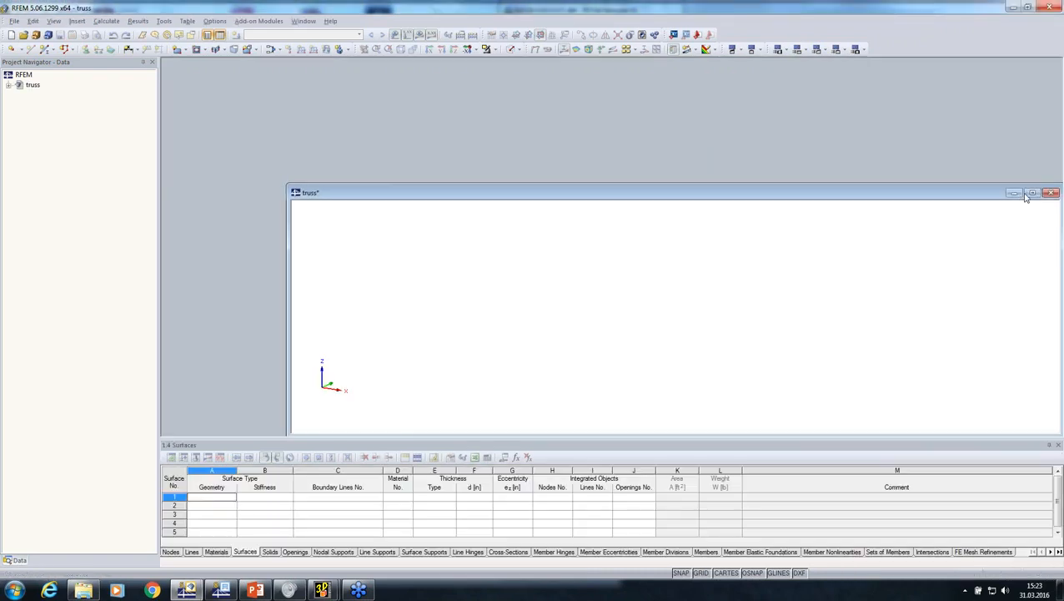
pyautogui.click(1032, 192)
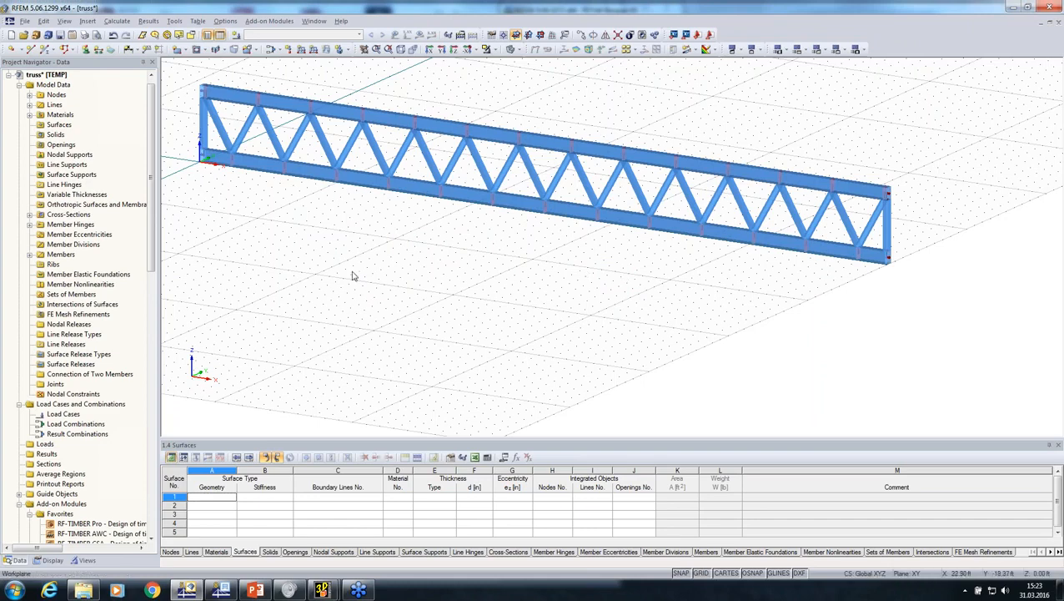
# Inspect the imported truss material and its material constants, leaving them unedited
pyautogui.click(30, 115)
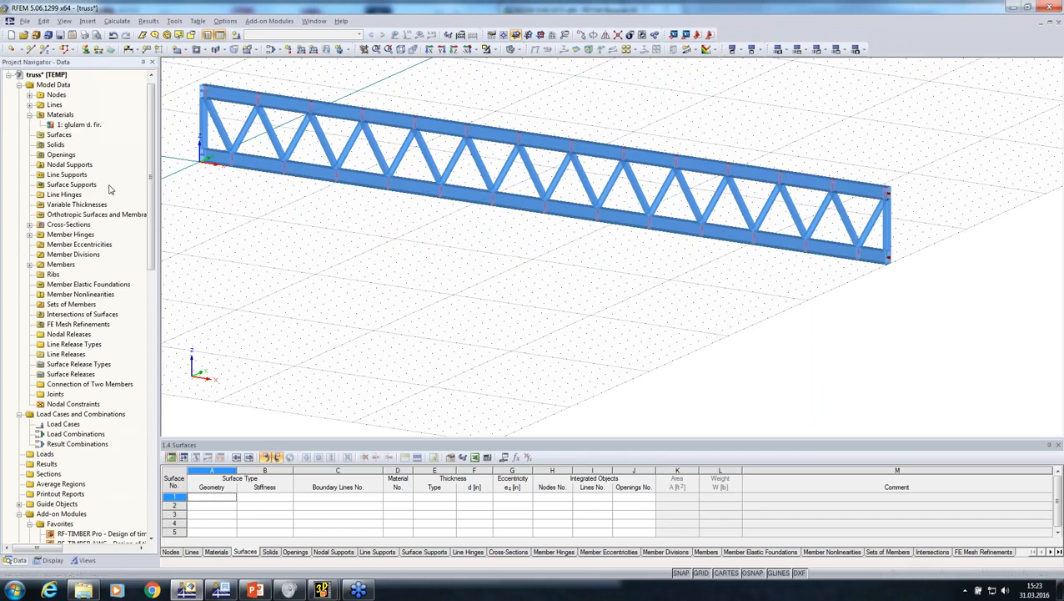
pyautogui.click(87, 125)
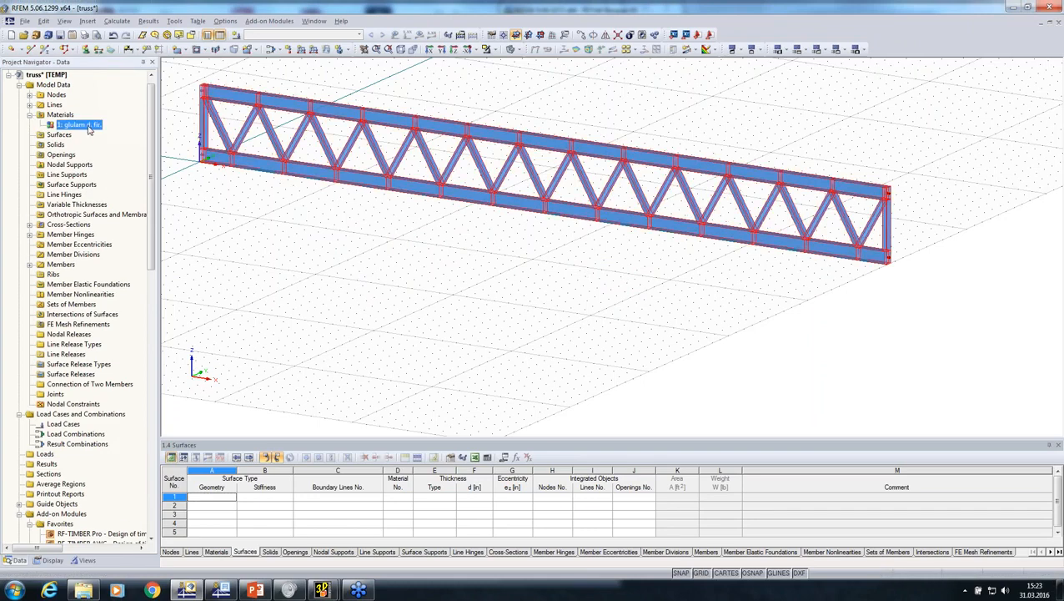
pyautogui.click(1056, 26)
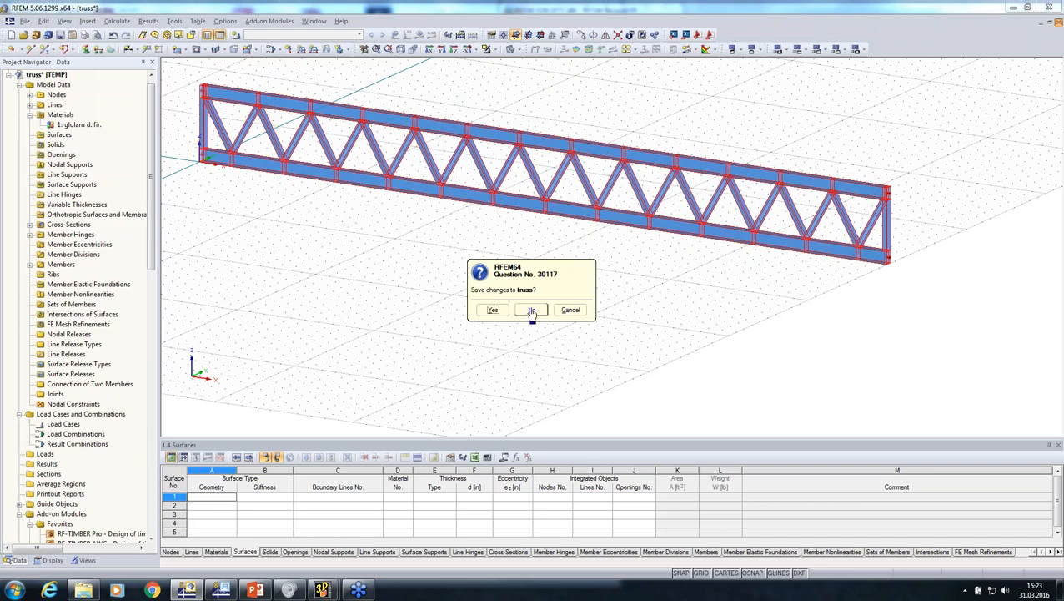
pyautogui.moveTo(514, 304); pyautogui.dragTo(510, 306)
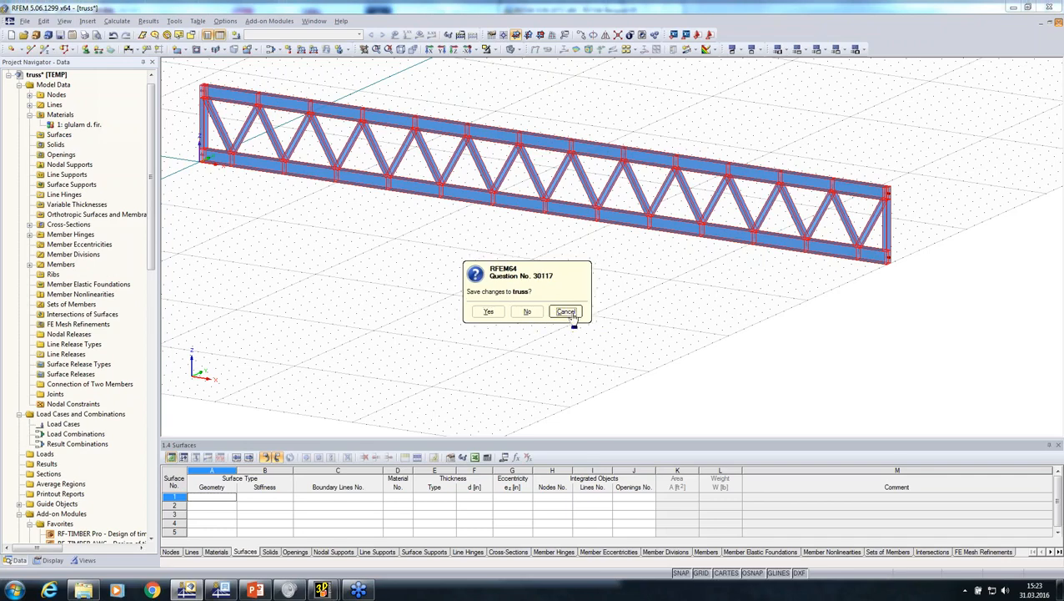
pyautogui.click(565, 311)
pyautogui.doubleClick(81, 125)
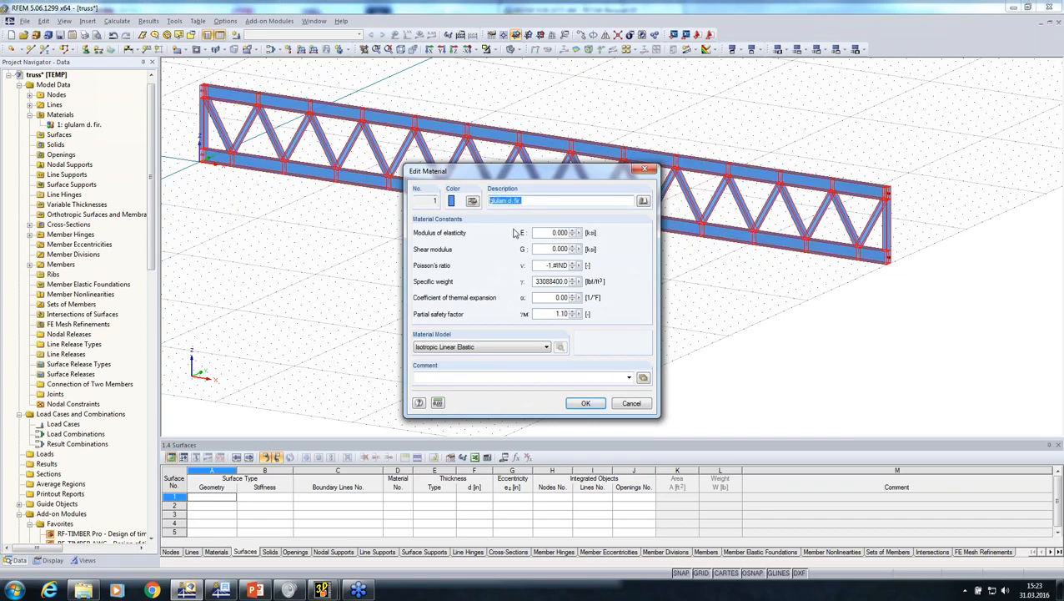
pyautogui.click(629, 406)
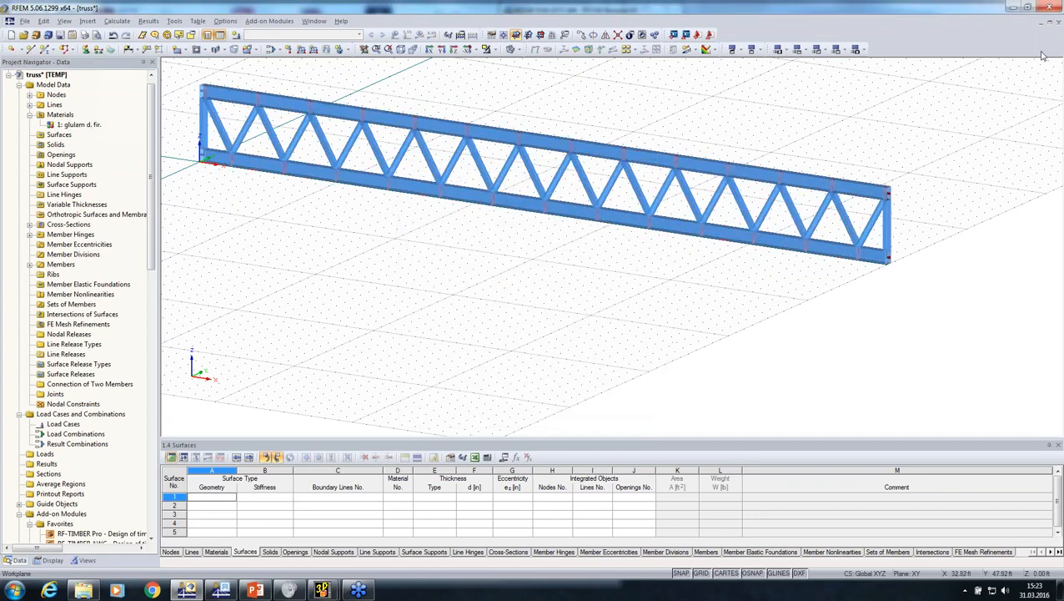
# Close the truss model without saving and open the material conversion table for a new Cadwork (*.stp) import
pyautogui.click(1059, 22)
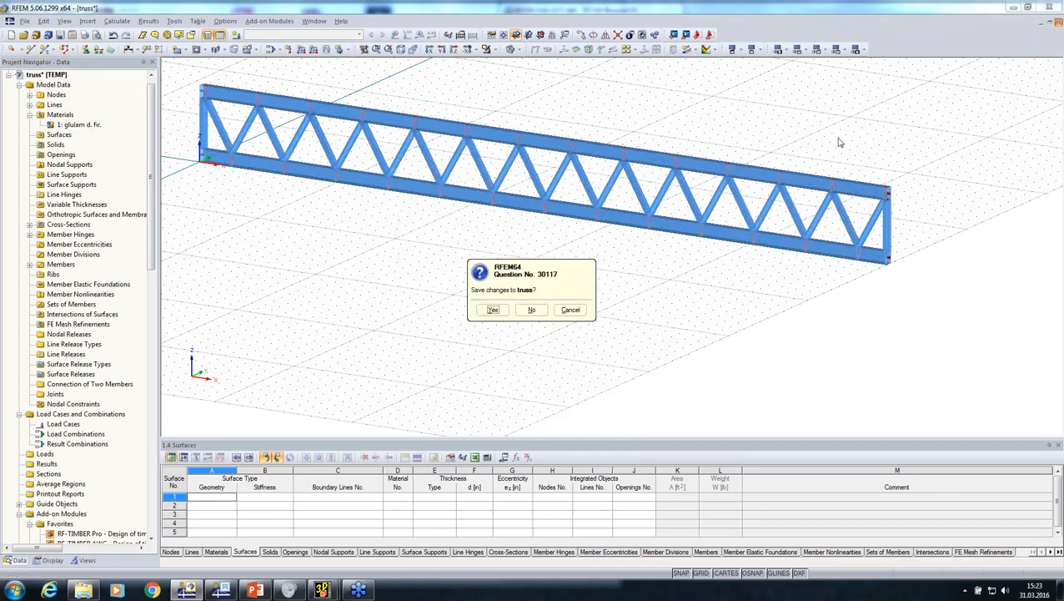
pyautogui.click(532, 309)
pyautogui.click(14, 21)
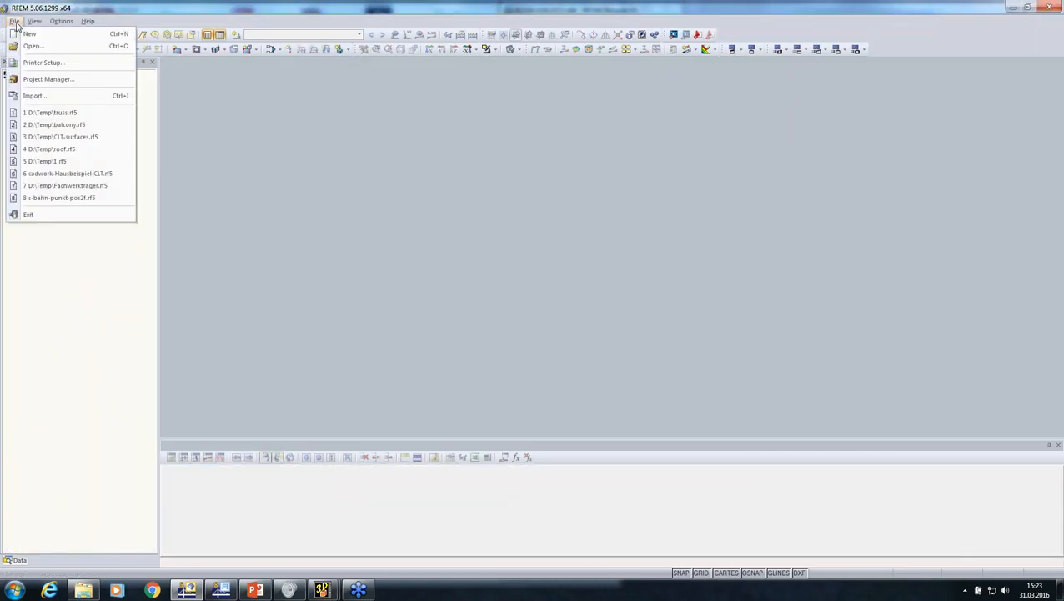
pyautogui.click(37, 95)
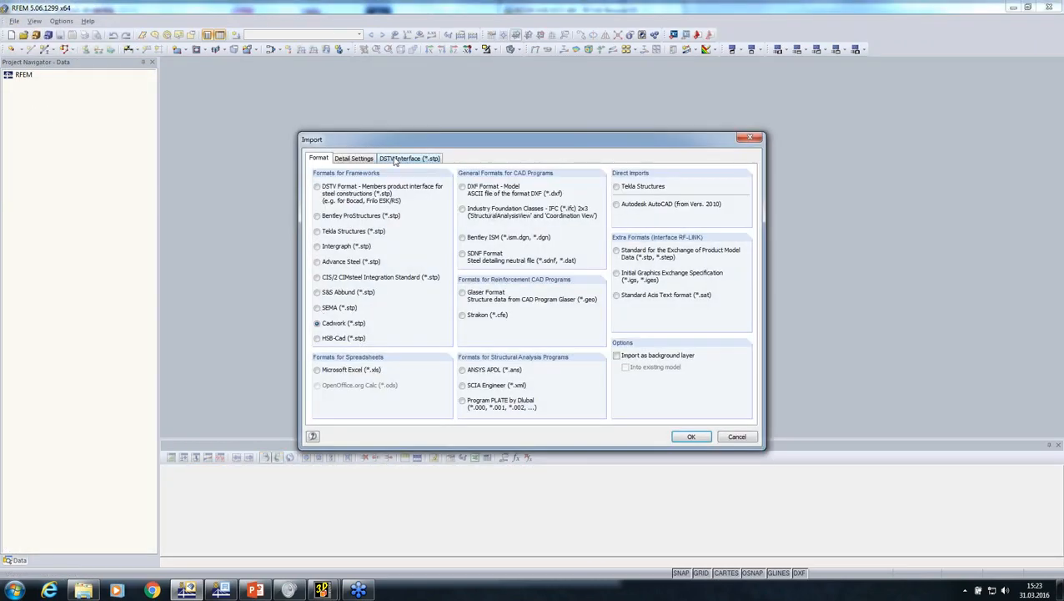
pyautogui.click(355, 159)
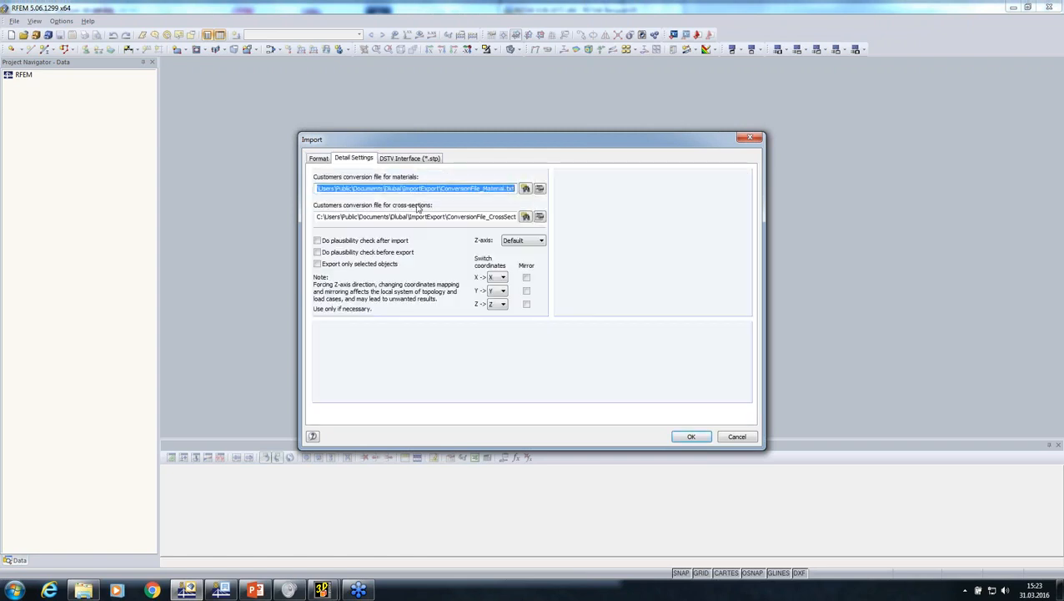
pyautogui.click(537, 189)
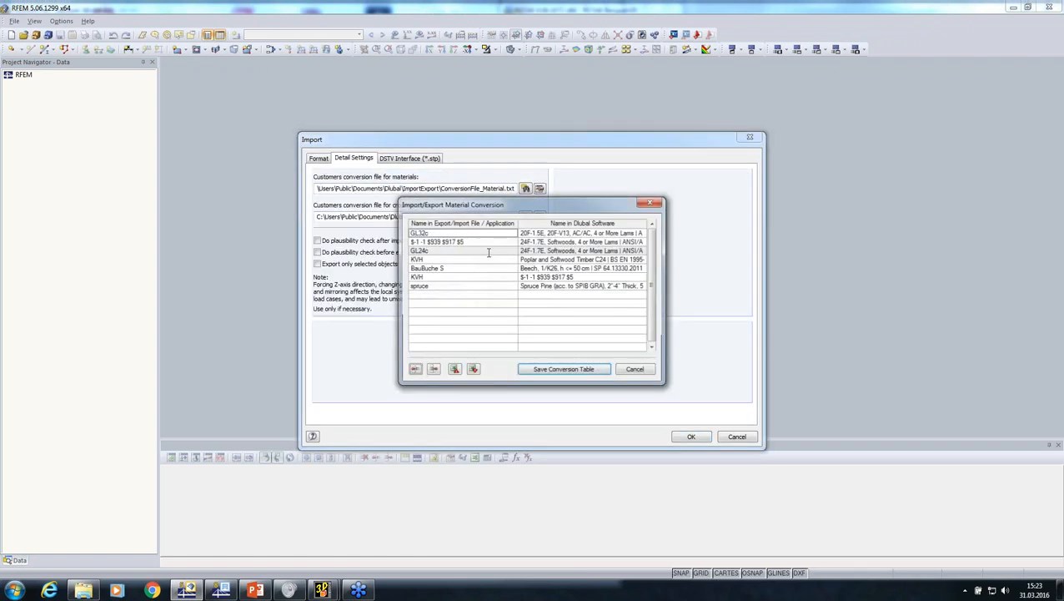
# Map the import name "glulam d. fir." to the BS EN favorite material Glulam Timber GL28h (BS EN 14080:2013-08) and save the conversion table
pyautogui.click(472, 295)
pyautogui.write('glulam d. fir')
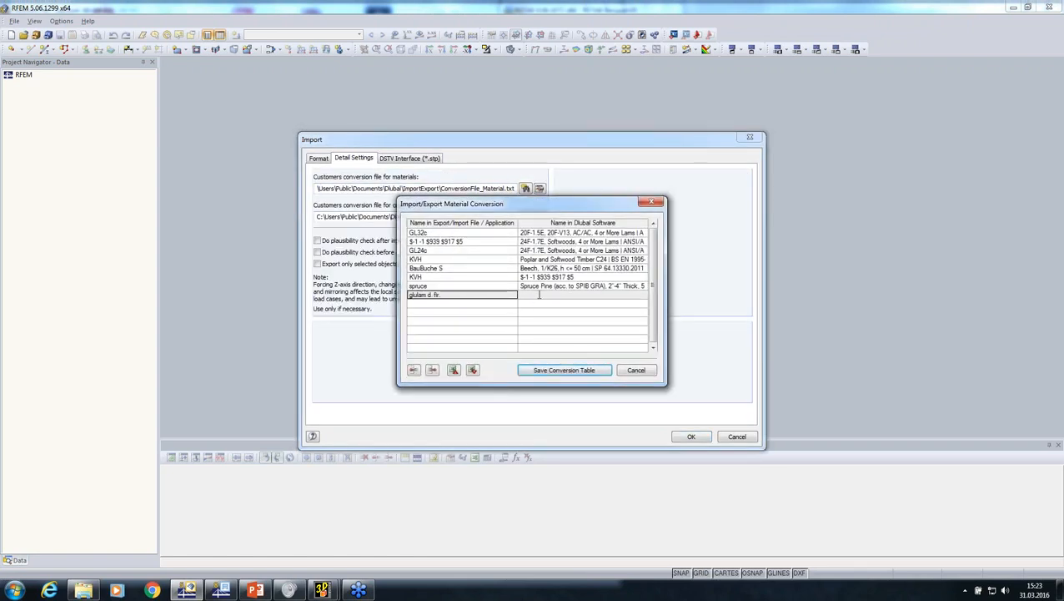
pyautogui.click(539, 294)
pyautogui.click(643, 297)
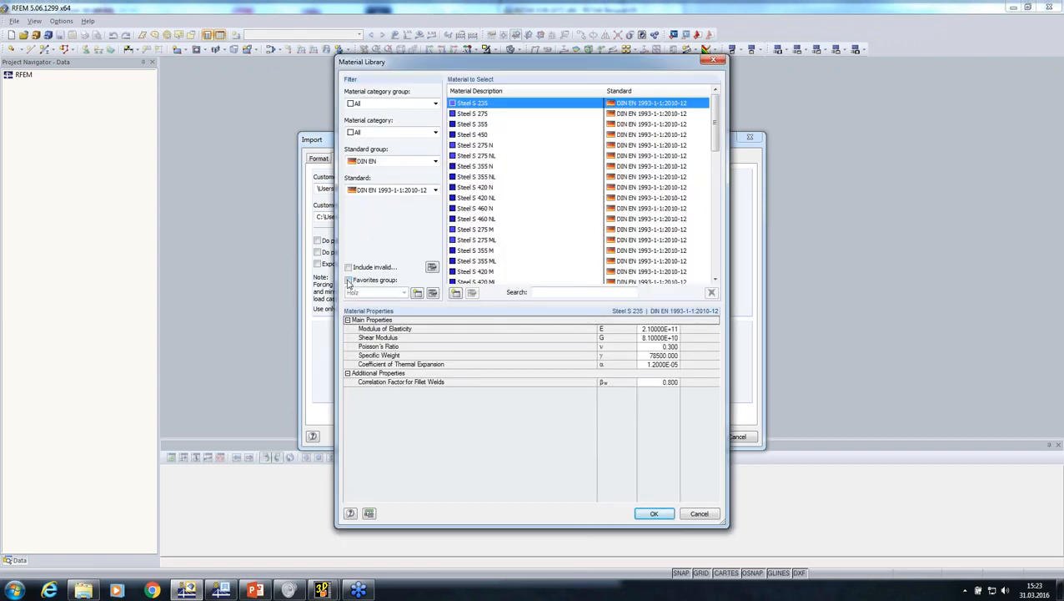
pyautogui.click(348, 281)
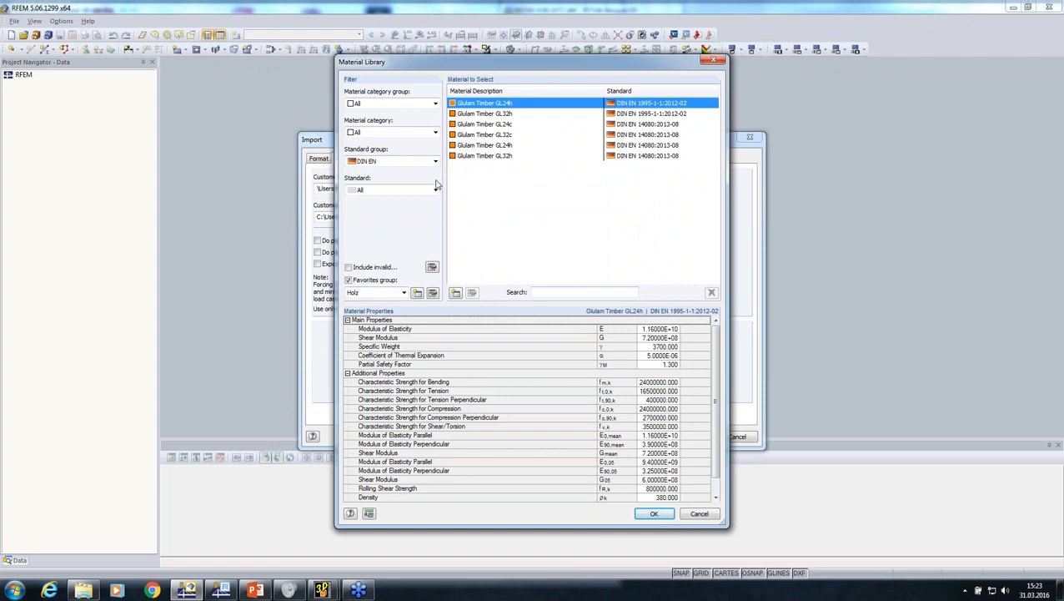
pyautogui.click(414, 162)
pyautogui.click(408, 207)
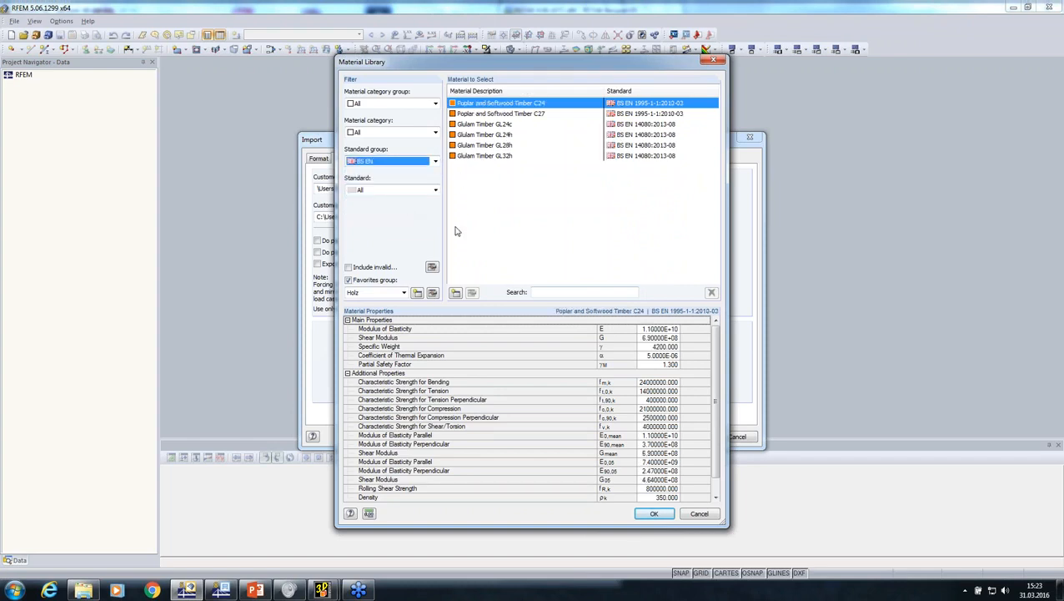
pyautogui.click(486, 146)
pyautogui.click(654, 513)
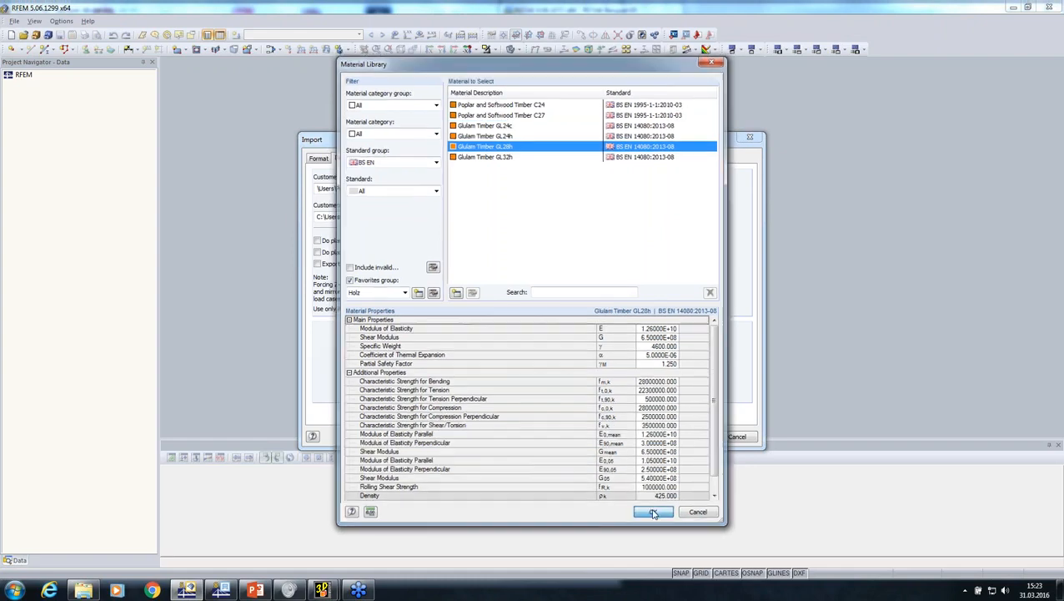
pyautogui.click(564, 372)
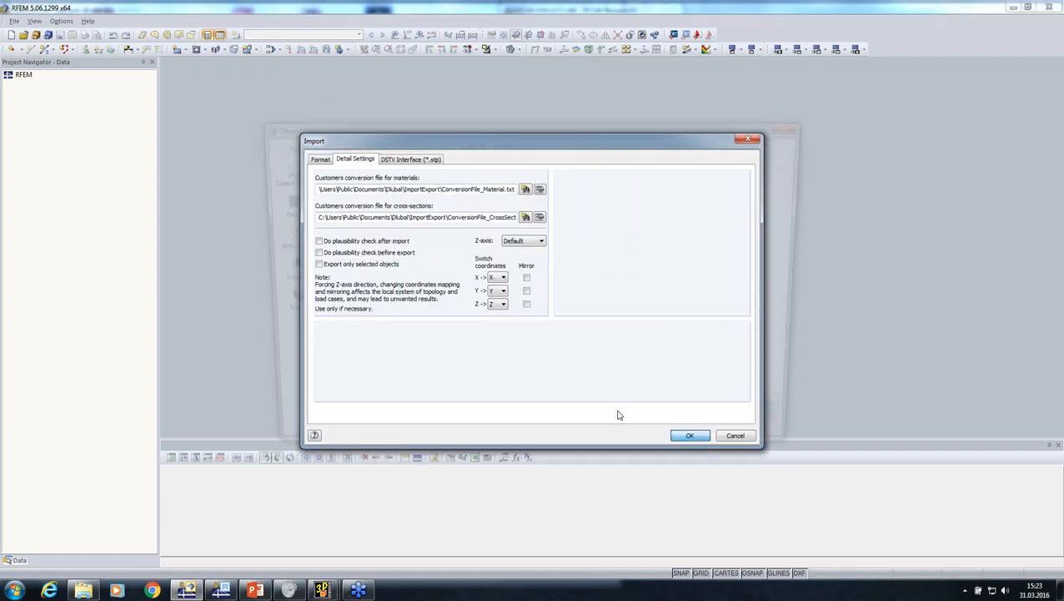
# Import truss.stp again, accepting the general data of the new model named truss
pyautogui.doubleClick(350, 206)
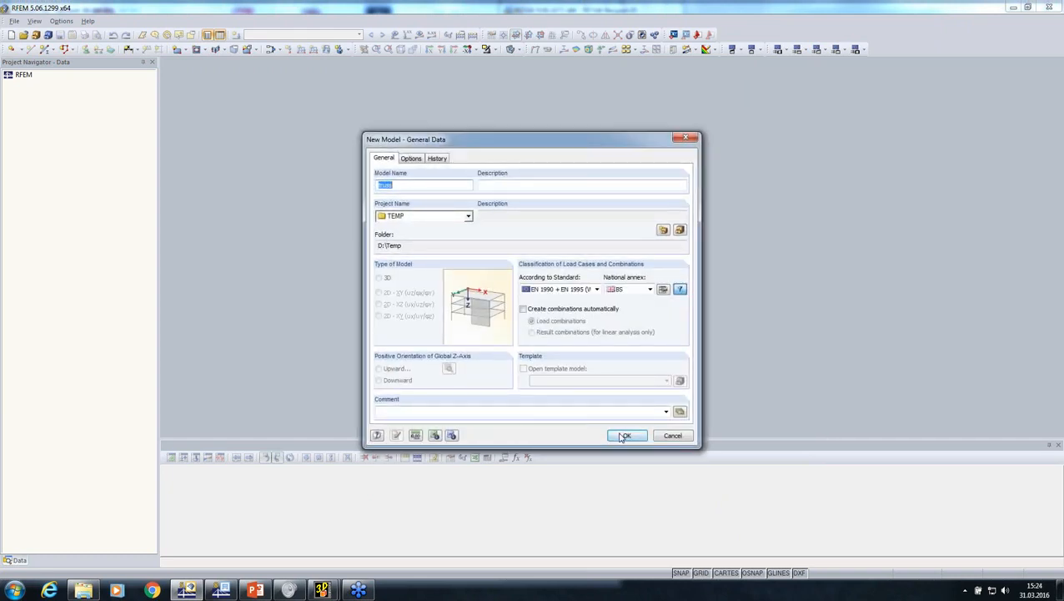
pyautogui.click(624, 435)
pyautogui.click(509, 312)
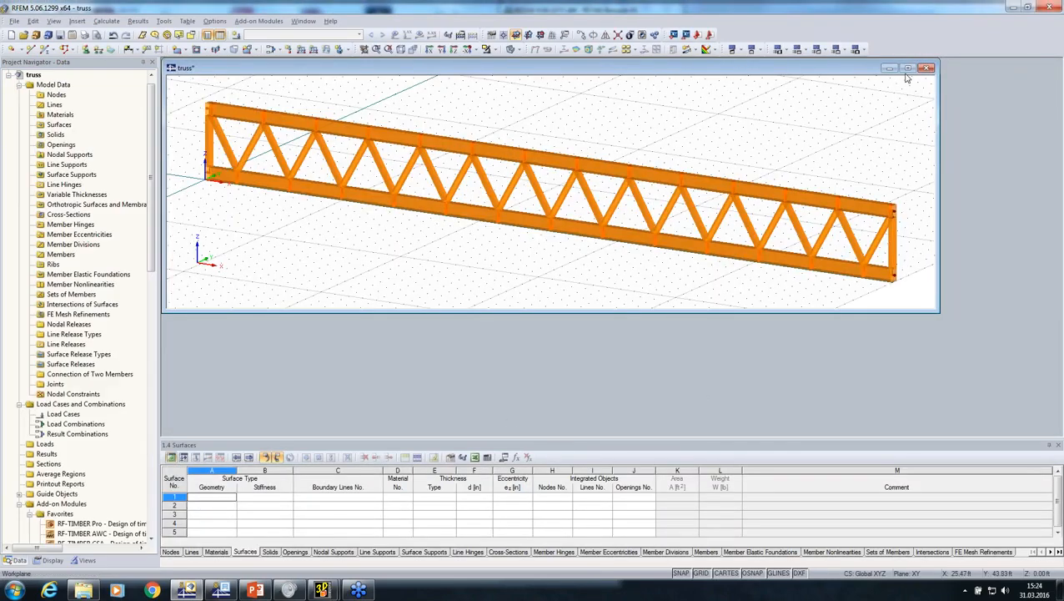
pyautogui.moveTo(539, 277); pyautogui.dragTo(584, 326, button='middle')
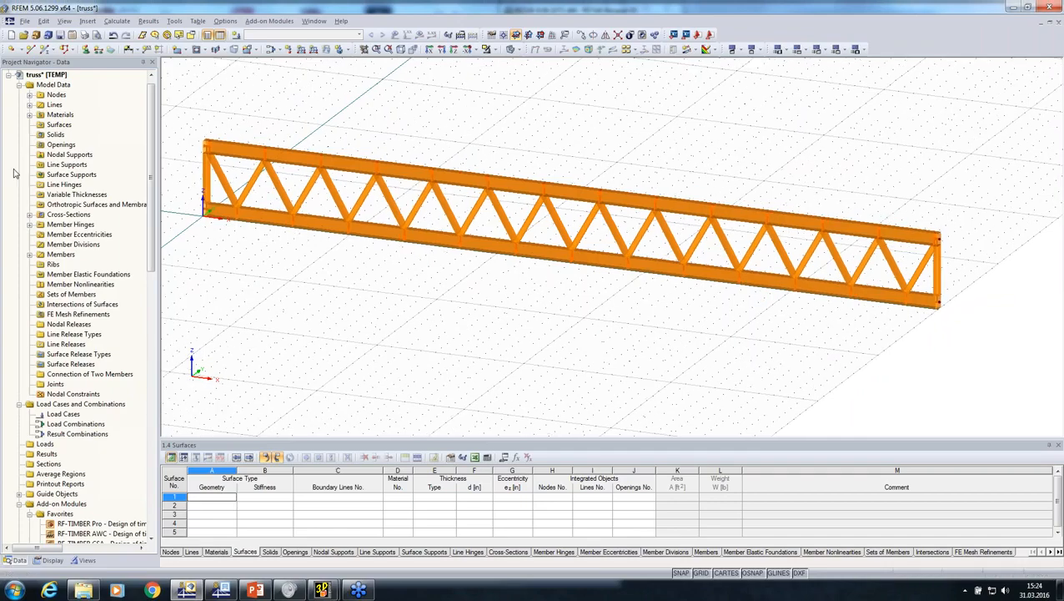
# List the model's materials and display the truss members as a wireframe
pyautogui.click(29, 114)
pyautogui.keyDown('ctrl'); pyautogui.moveTo(473, 323); pyautogui.dragTo(482, 98, button='middle'); pyautogui.keyUp('ctrl')
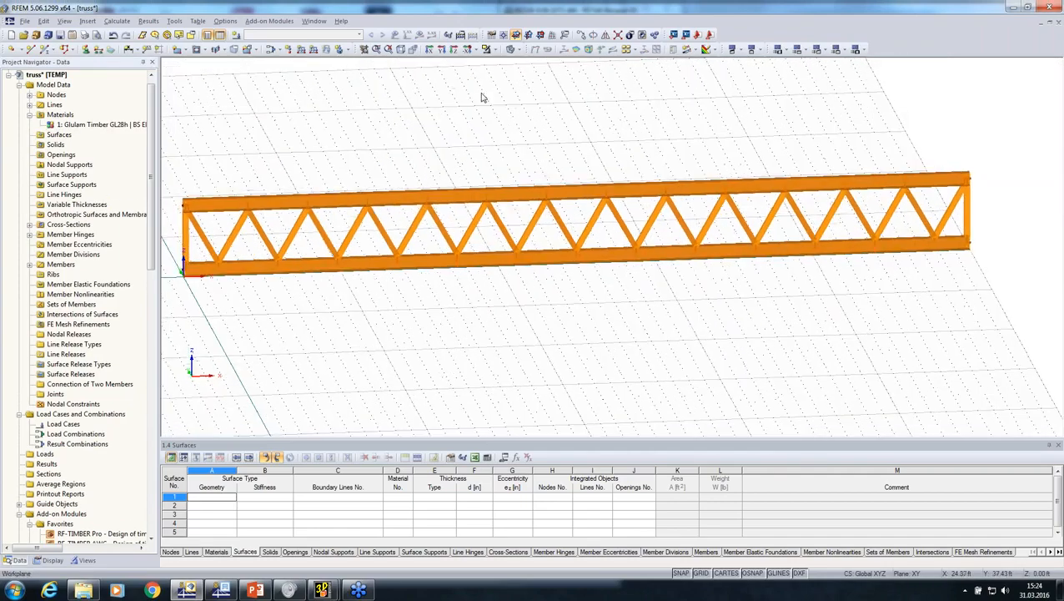
pyautogui.click(510, 50)
pyautogui.keyDown('ctrl'); pyautogui.moveTo(539, 293); pyautogui.dragTo(468, 282, button='middle'); pyautogui.keyUp('ctrl')
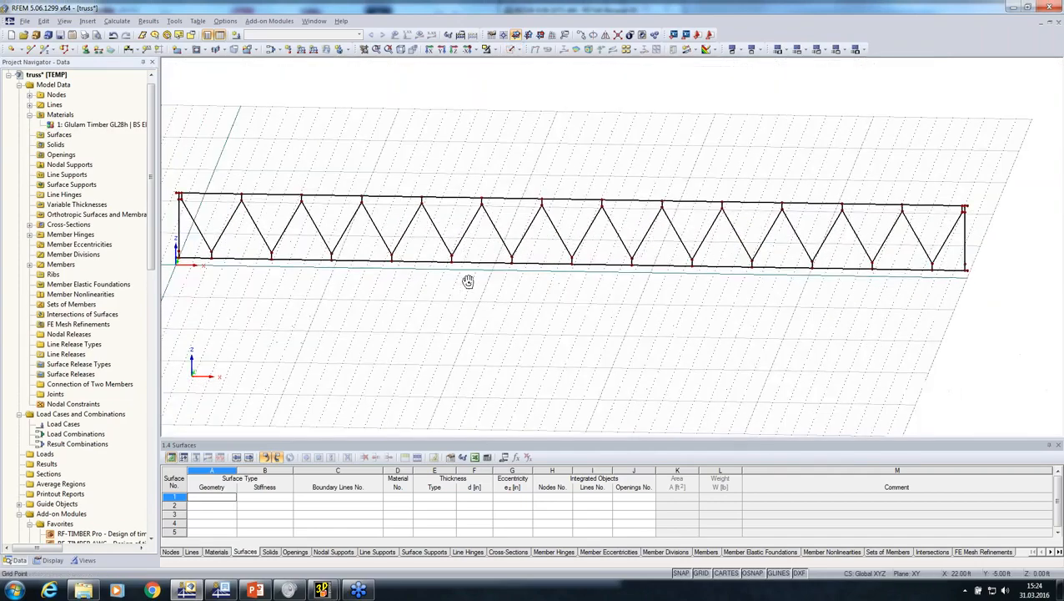
# Change the type of the truss model to 2D - XZ in its general data
pyautogui.scroll(5, 468, 282)
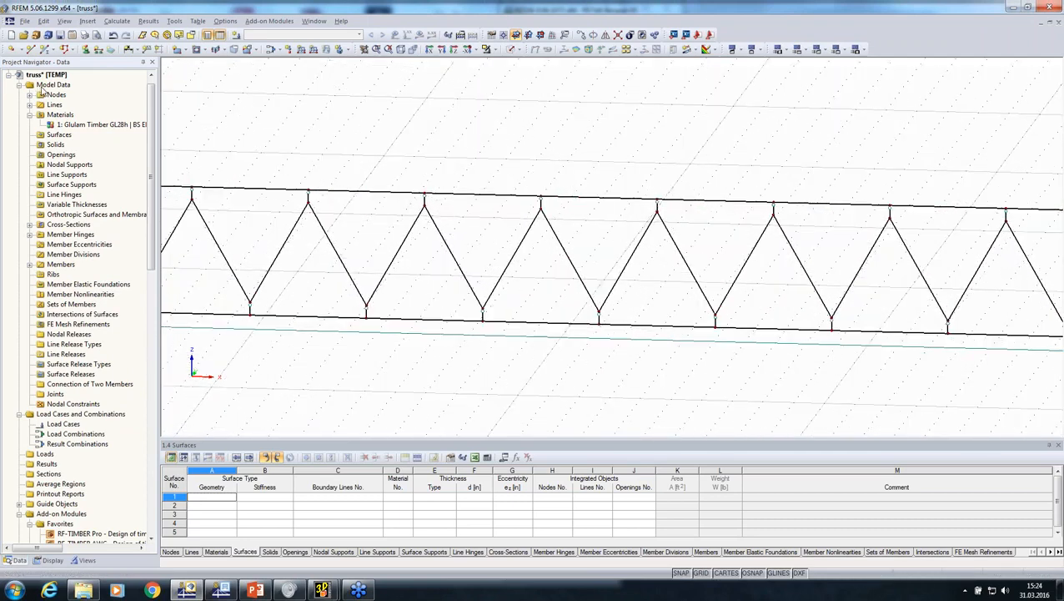
pyautogui.rightClick(41, 87)
pyautogui.click(66, 111)
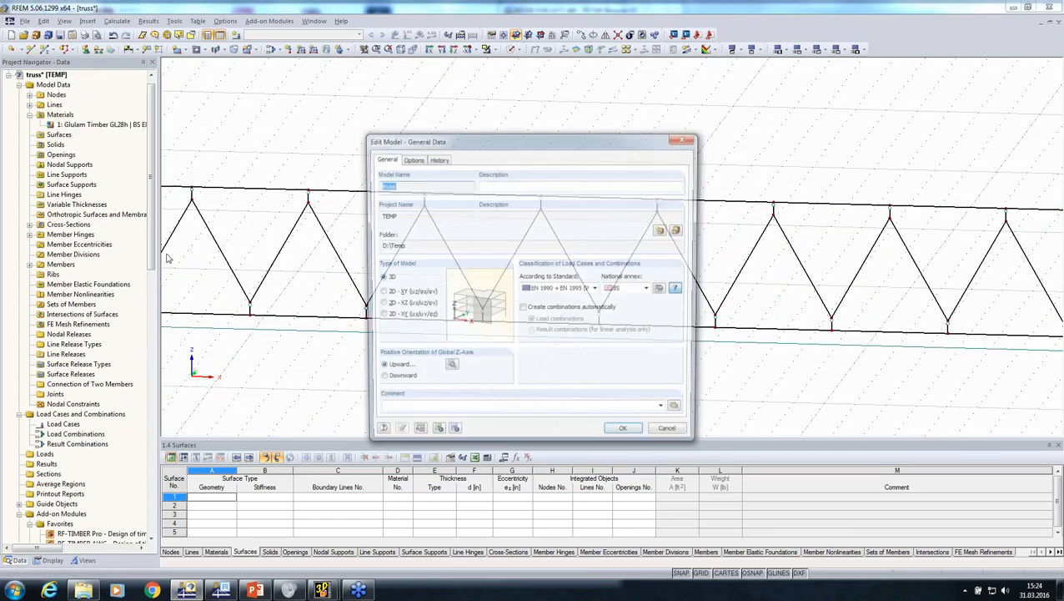
pyautogui.click(381, 304)
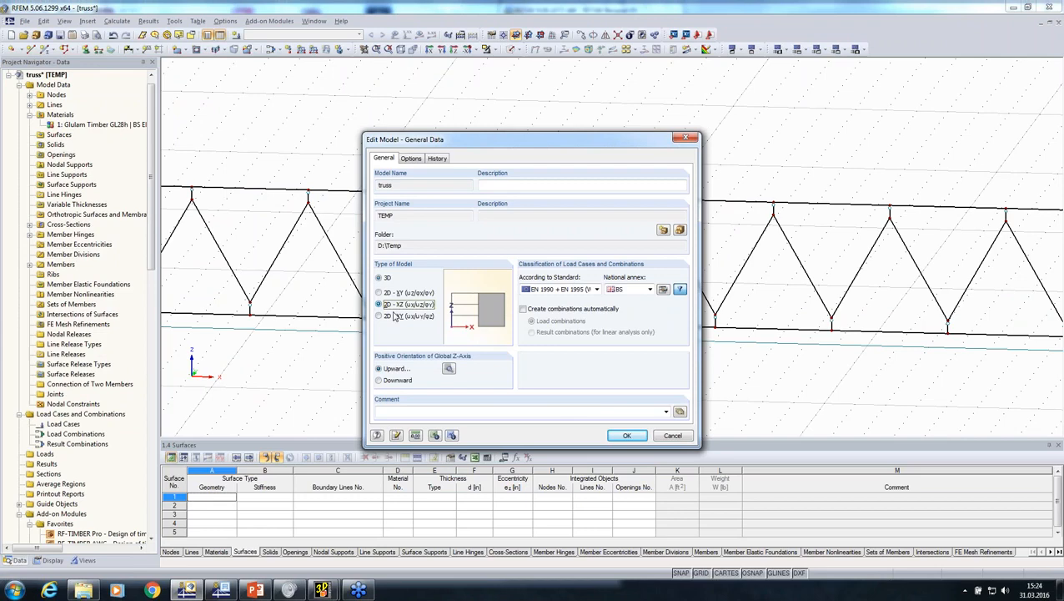
pyautogui.click(626, 433)
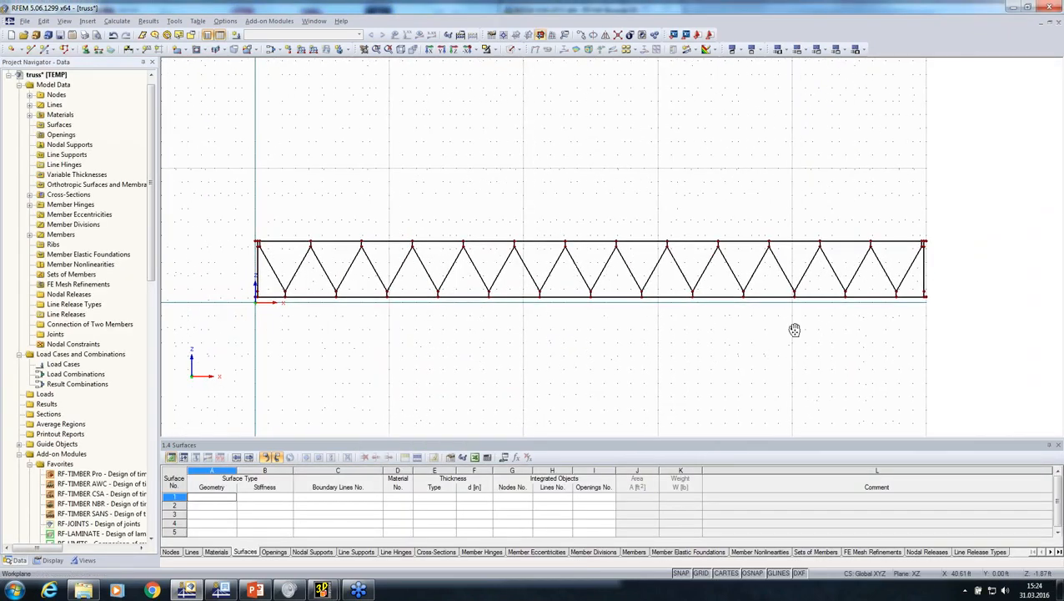
# Reverse the orientation of all the short vertical connecting members along the truss's upper chord
pyautogui.scroll(5, 930, 246)
pyautogui.scroll(4, 927, 241)
pyautogui.moveTo(904, 246); pyautogui.dragTo(302, 240)
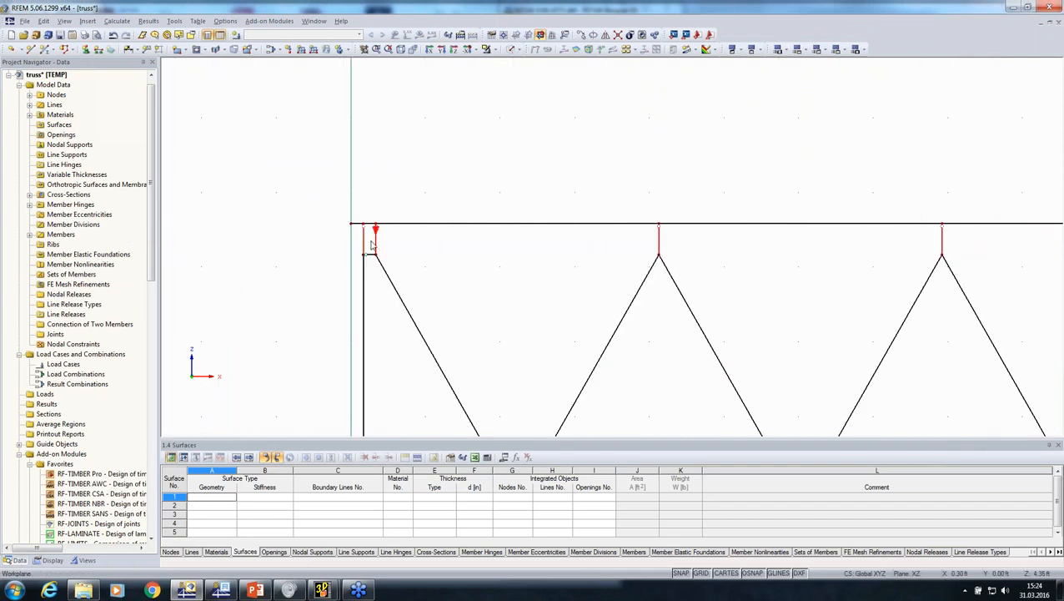
pyautogui.rightClick(364, 237)
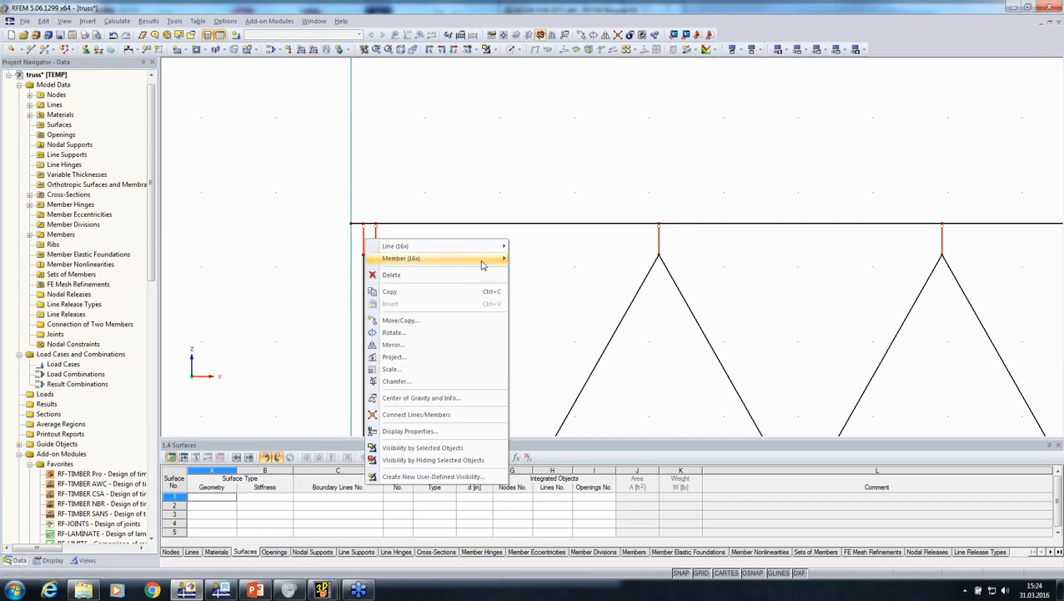
pyautogui.moveTo(482, 259)
pyautogui.click(540, 382)
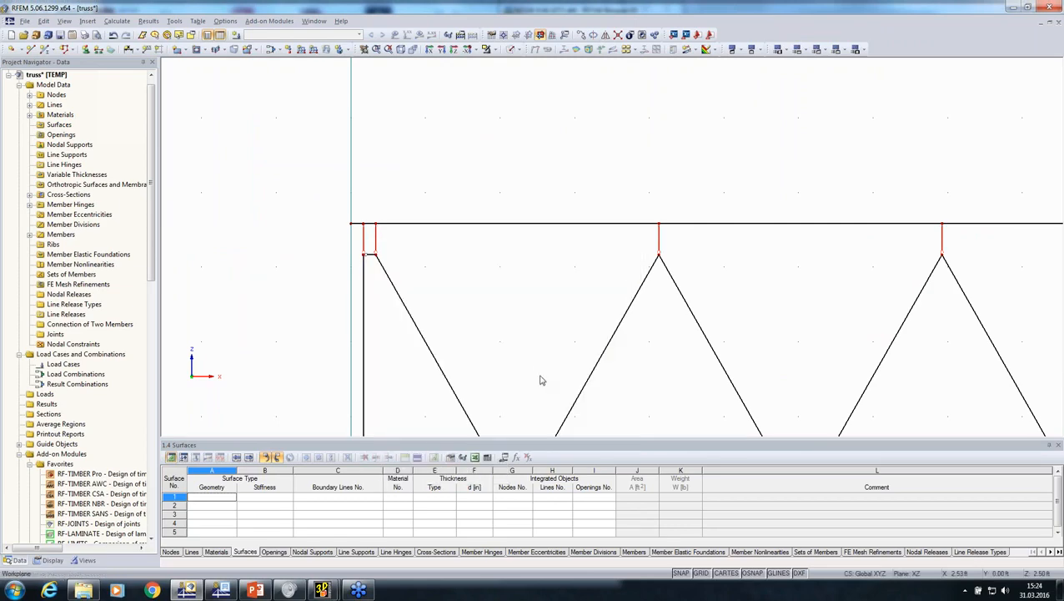
pyautogui.click(536, 347)
# Create a set of continuous members from all the upper chord members of the truss
pyautogui.scroll(-5, 534, 340)
pyautogui.moveTo(534, 340); pyautogui.dragTo(376, 269, button='middle')
pyautogui.scroll(-5, 334, 217)
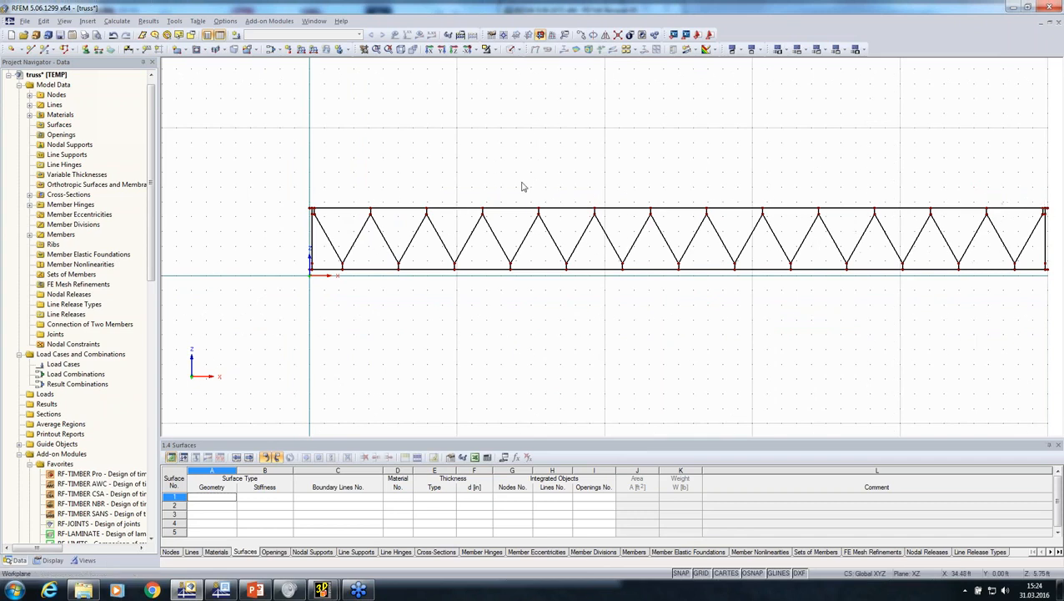
pyautogui.moveTo(266, 173); pyautogui.dragTo(895, 215)
pyautogui.scroll(3, 630, 213)
pyautogui.rightClick(625, 215)
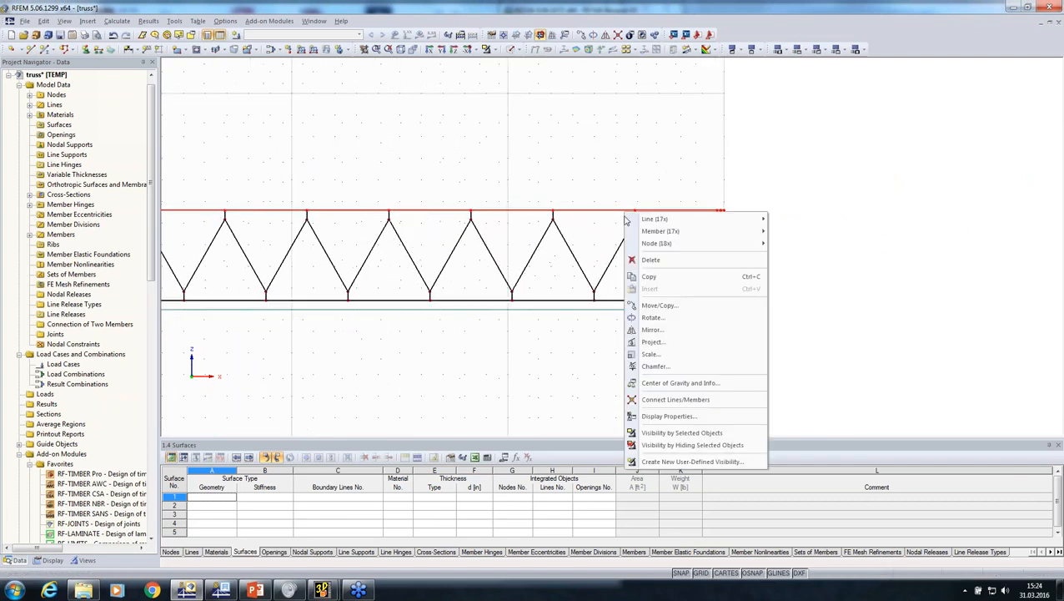
pyautogui.moveTo(734, 231)
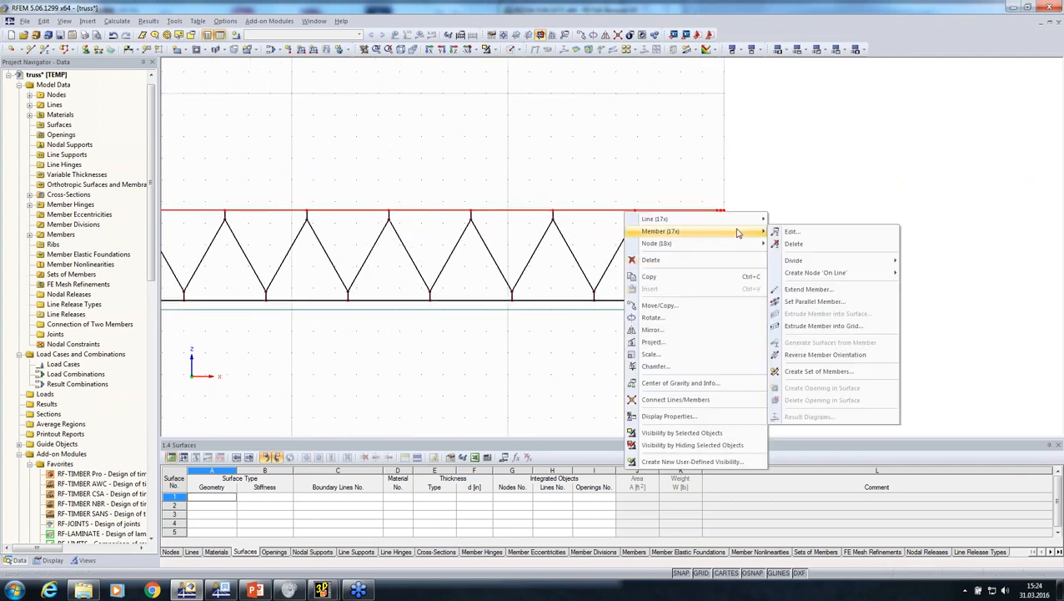
pyautogui.click(813, 371)
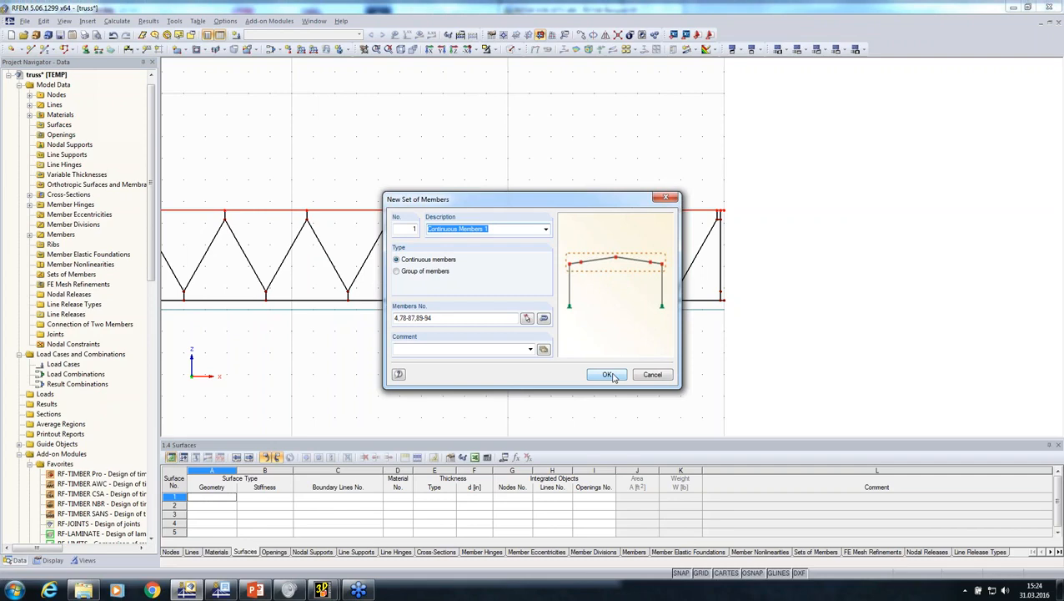
pyautogui.click(607, 375)
pyautogui.scroll(-2, 517, 376)
pyautogui.moveTo(482, 373); pyautogui.dragTo(860, 303, button='middle')
pyautogui.click(860, 303)
# Place a hinged nodal support at the left end of the truss's lower chord
pyautogui.click(86, 51)
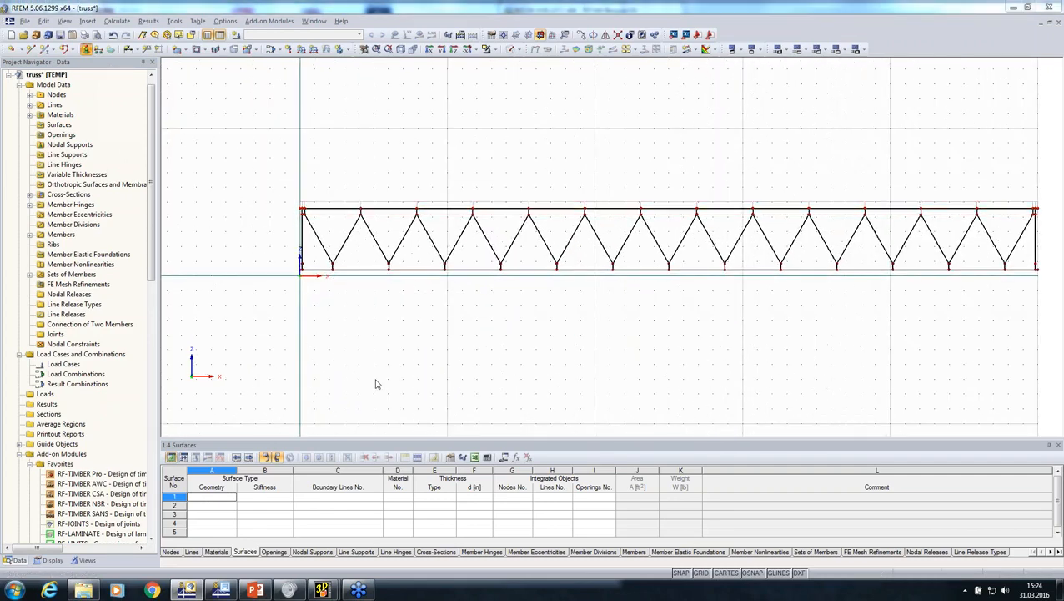
pyautogui.click(635, 393)
pyautogui.scroll(5, 289, 277)
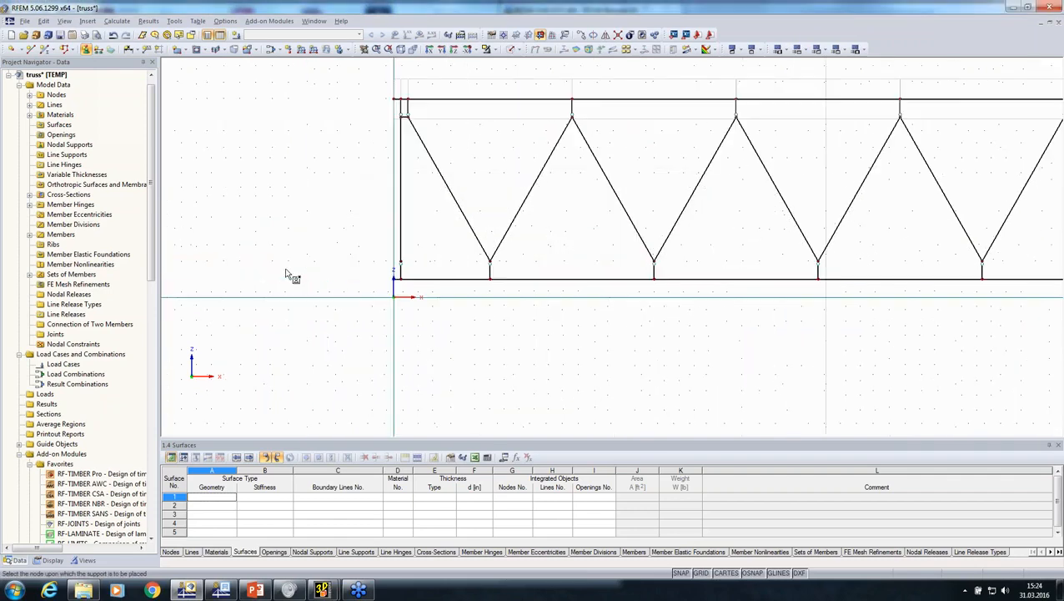
pyautogui.click(456, 281)
pyautogui.scroll(-5, 457, 342)
pyautogui.rightClick(599, 389)
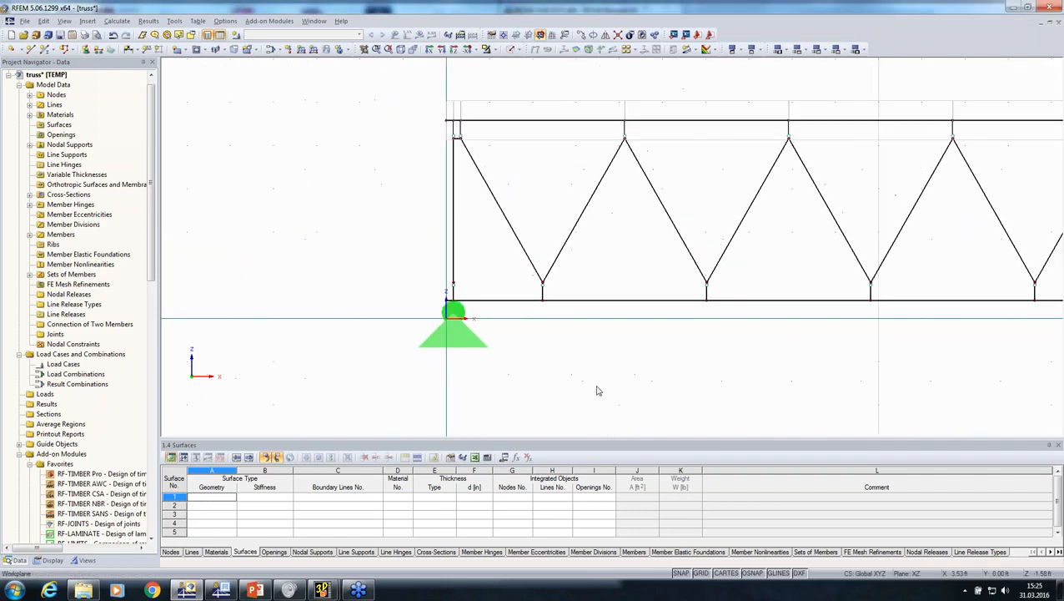
# Define a new nodal support type with uX released and place it at the right end of the truss's lower chord
pyautogui.moveTo(599, 389); pyautogui.dragTo(259, 283, button='middle')
pyautogui.click(85, 50)
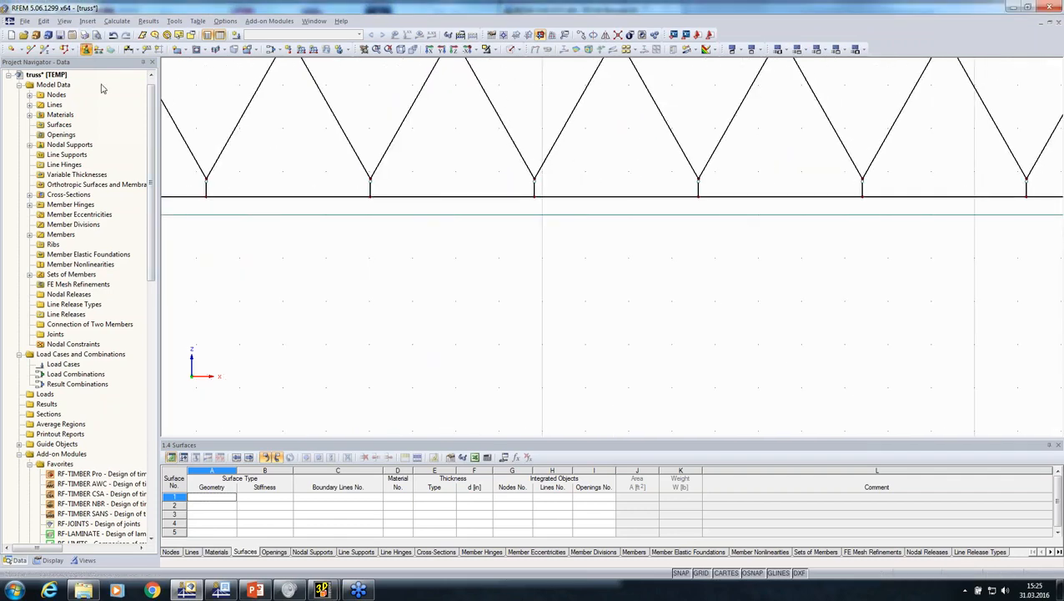
pyautogui.click(531, 212)
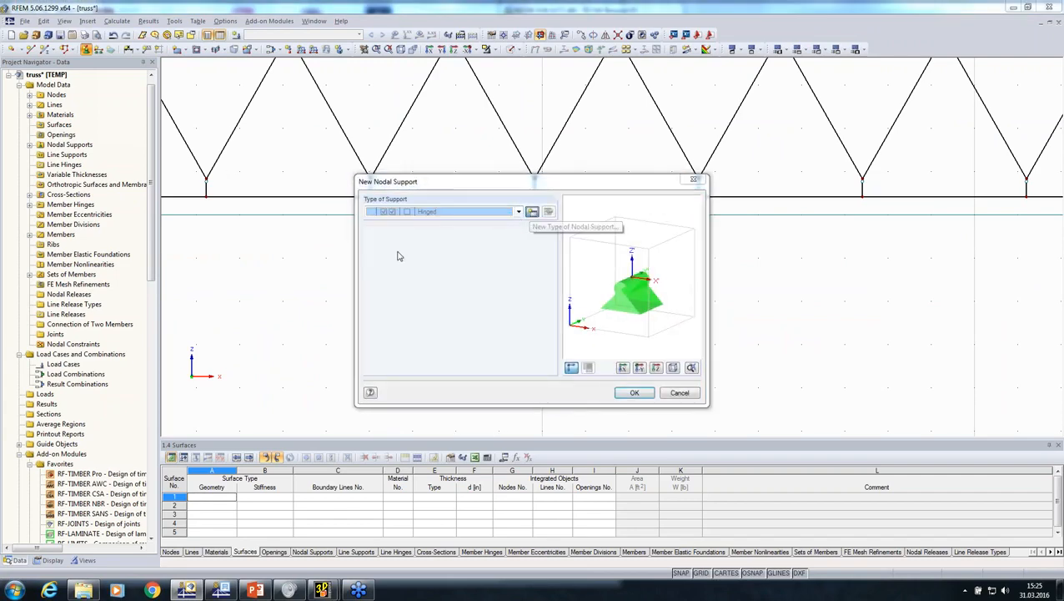
pyautogui.click(378, 301)
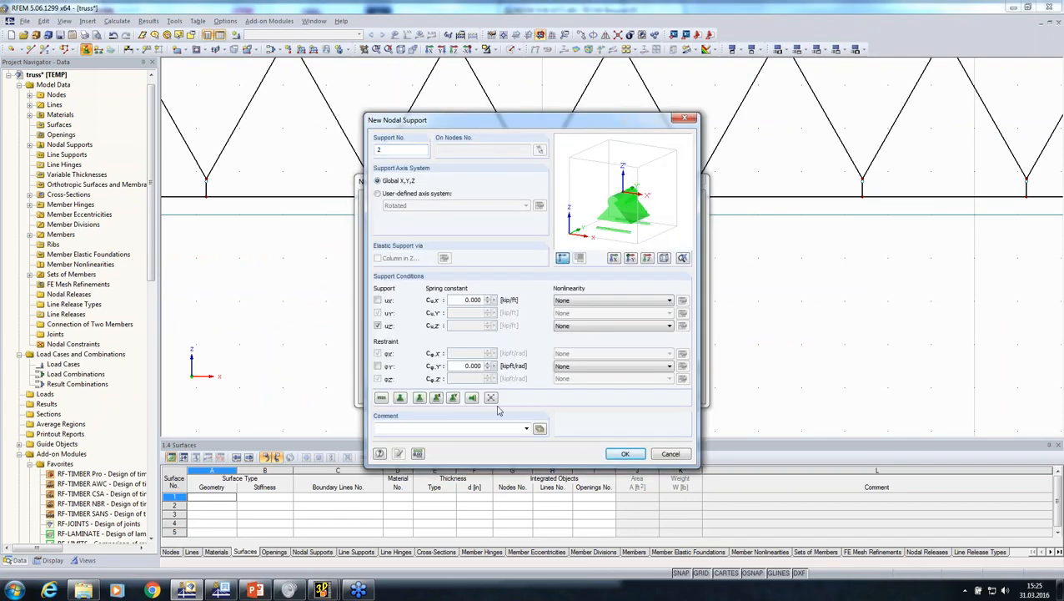
pyautogui.click(624, 453)
pyautogui.click(630, 393)
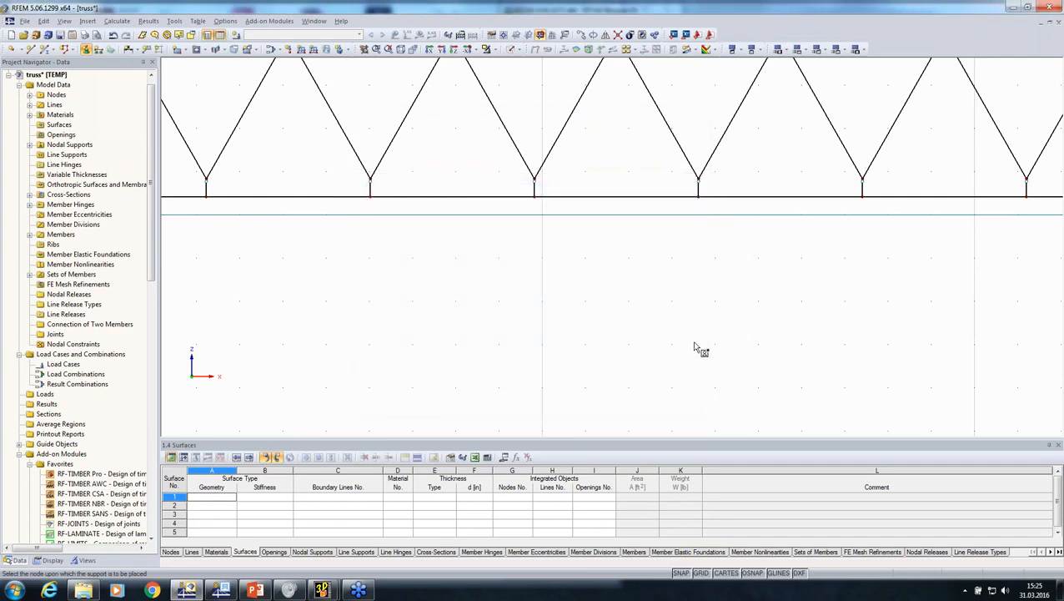
pyautogui.scroll(-3, 798, 345)
pyautogui.scroll(3, 1018, 196)
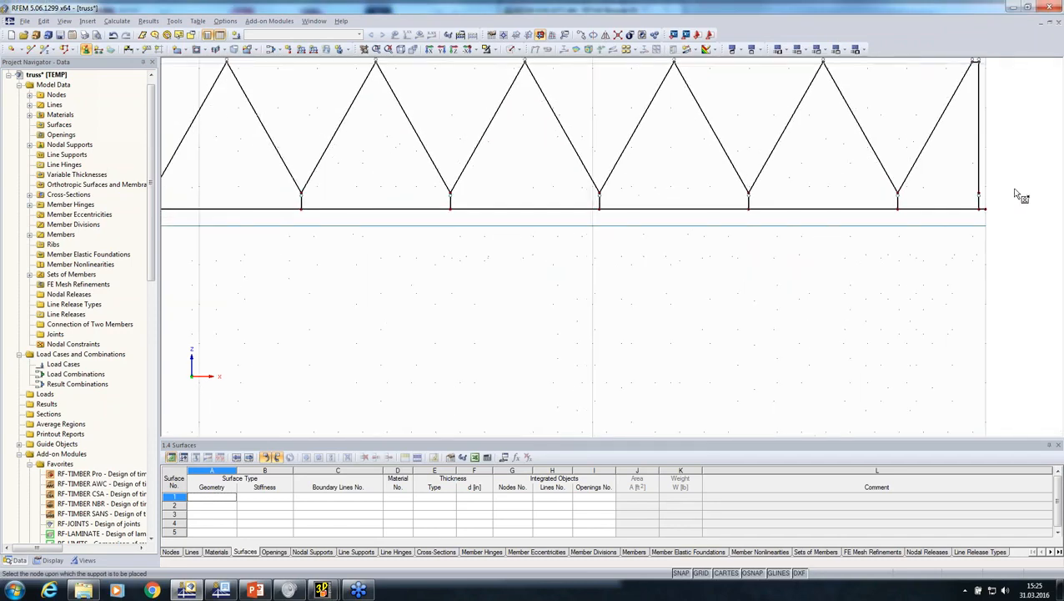
pyautogui.click(967, 217)
pyautogui.scroll(-5, 826, 315)
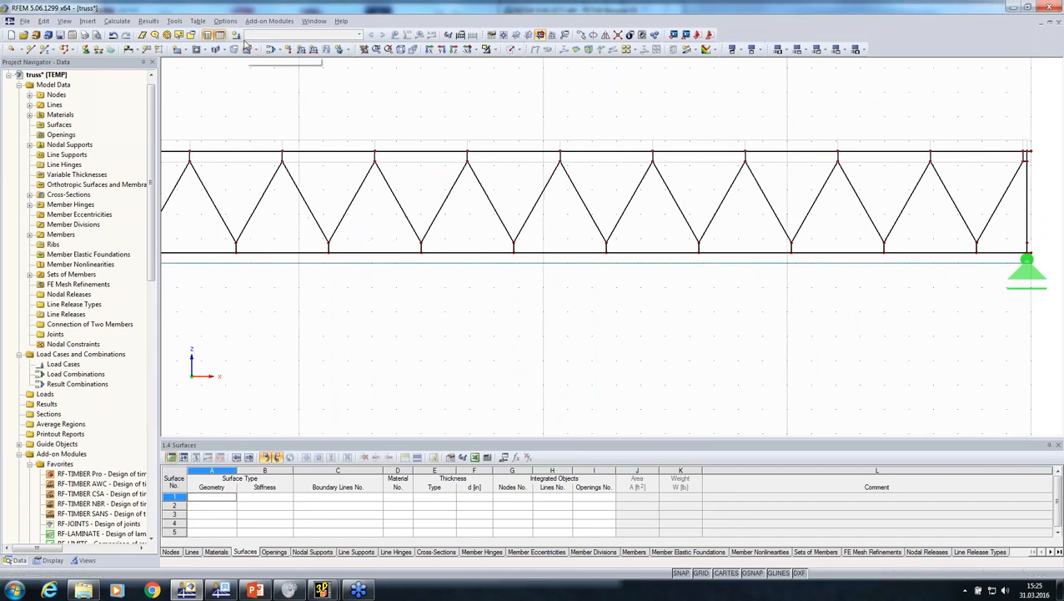
# Create permanent load case LC1 with self-weight active and apply a uniform -0.1 kip/ft load in global ZL to the upper chord's set of members
pyautogui.click(236, 35)
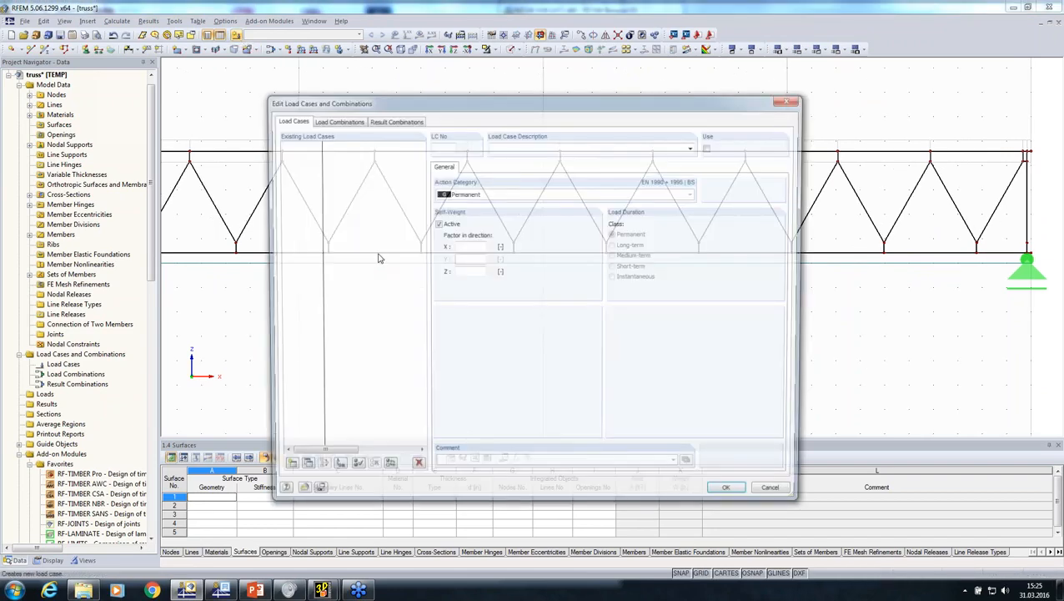
pyautogui.click(731, 494)
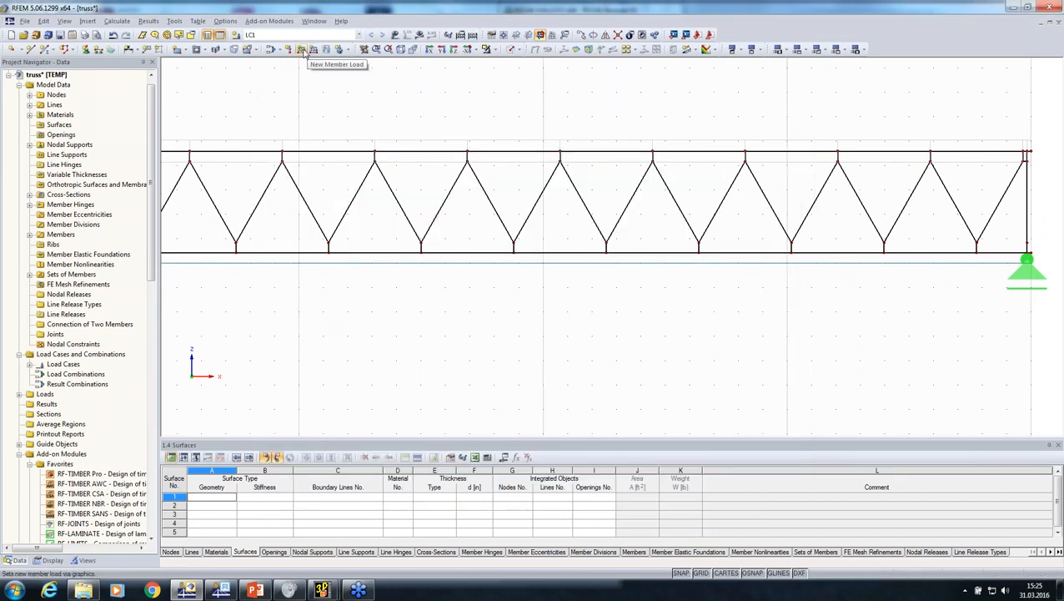
pyautogui.click(302, 50)
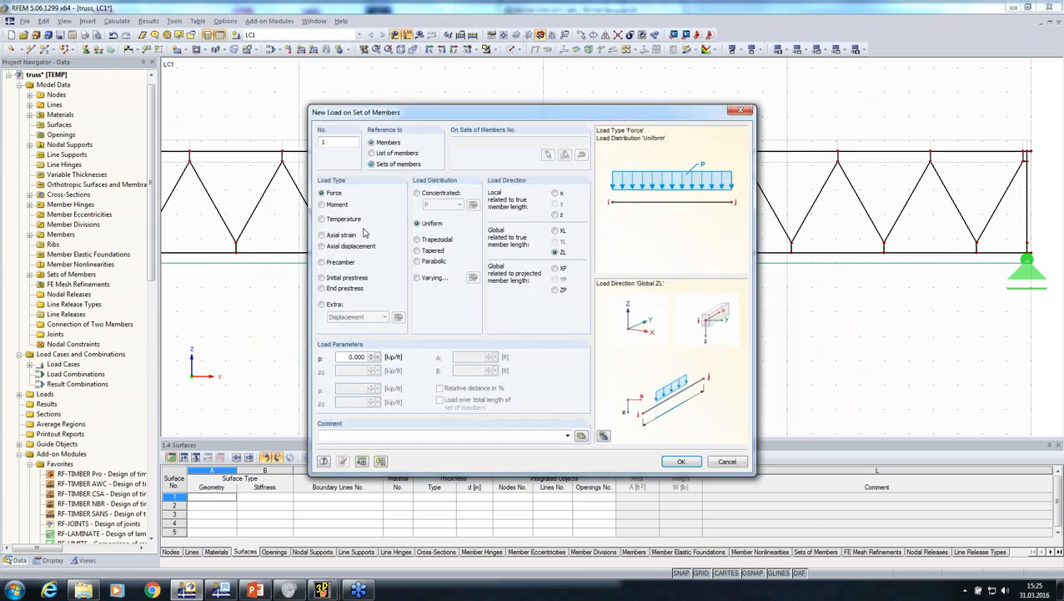
pyautogui.write('-0.1')
pyautogui.press('Return')
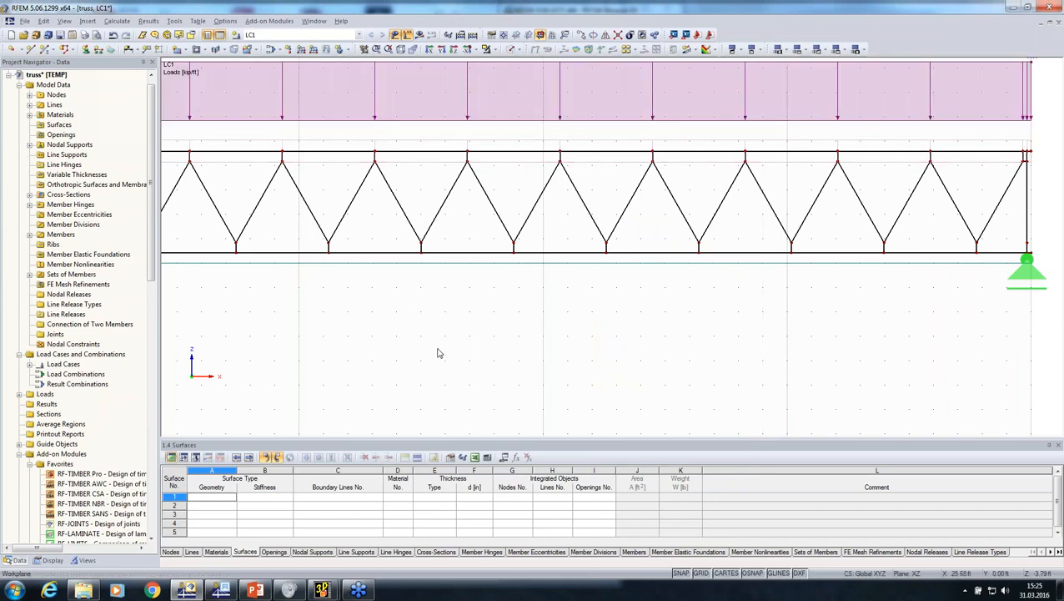
# Calculate load case LC1 without interrupting the plausibility check and examine the bending moment diagrams My over the whole truss
pyautogui.scroll(-3, 440, 354)
pyautogui.click(420, 36)
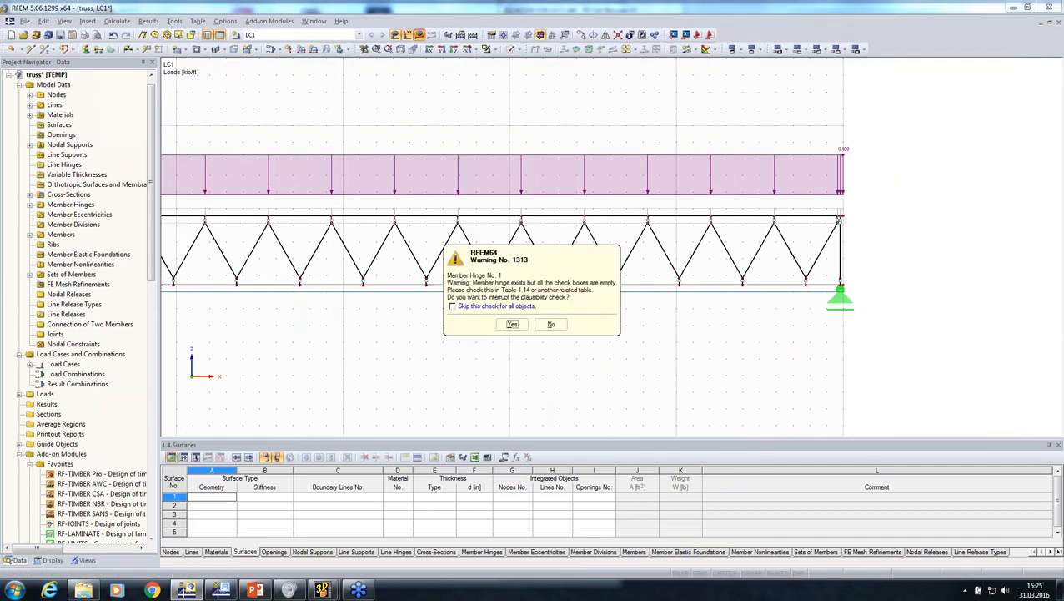
pyautogui.click(551, 324)
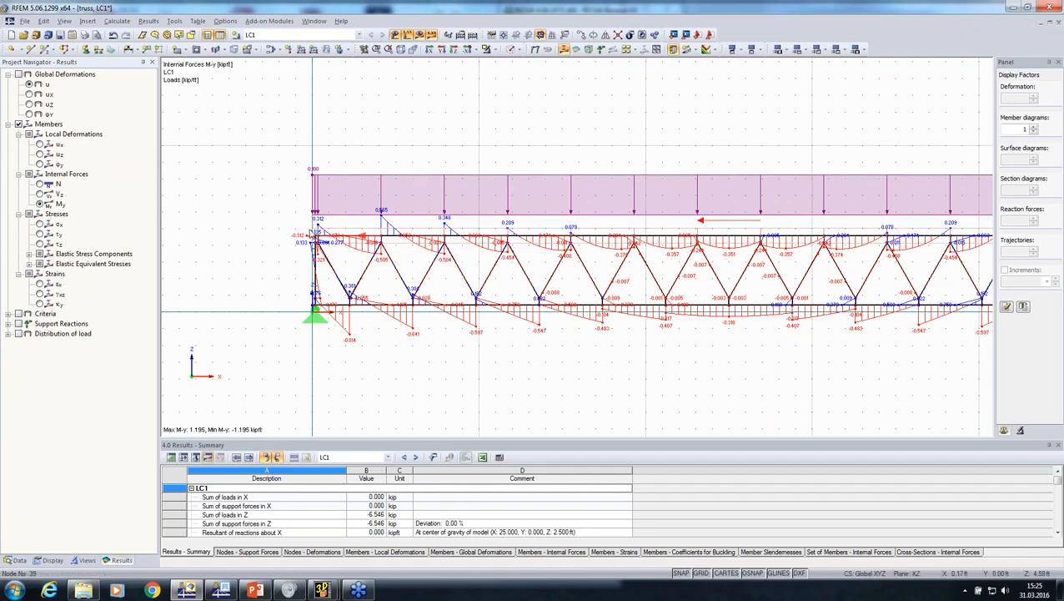
pyautogui.scroll(-2, 361, 239)
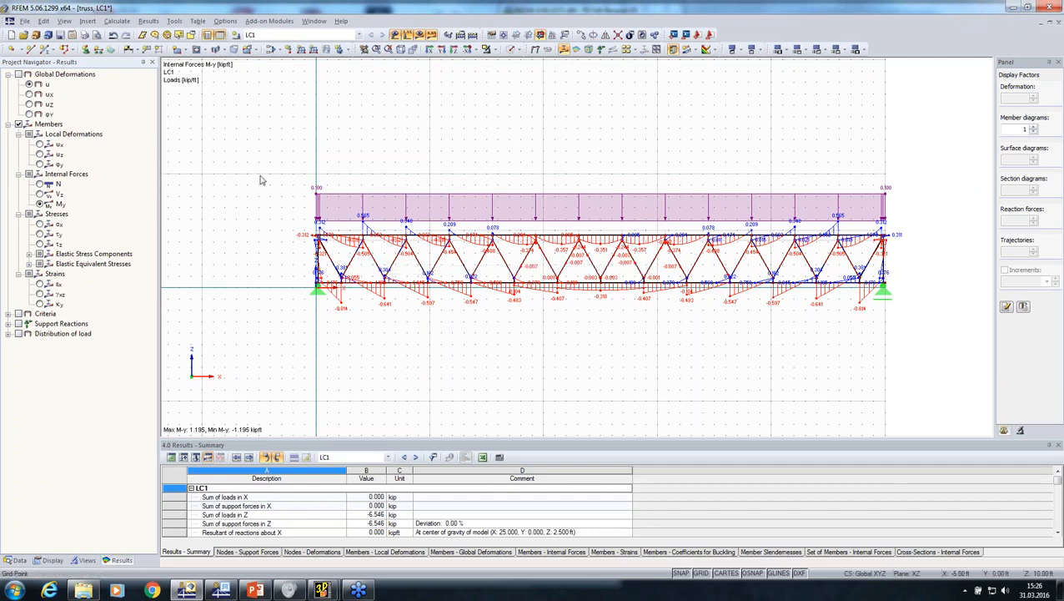
pyautogui.moveTo(258, 173); pyautogui.dragTo(923, 412)
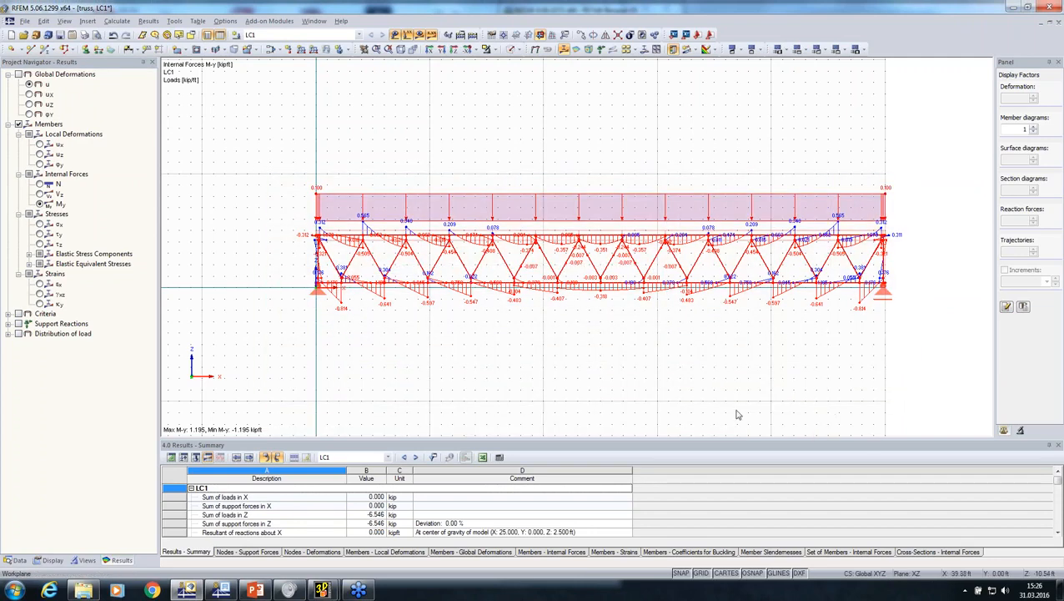
# List the model's cross-sections, select Rectangle 5.98425/4.01575 and hide the result diagrams
pyautogui.click(17, 560)
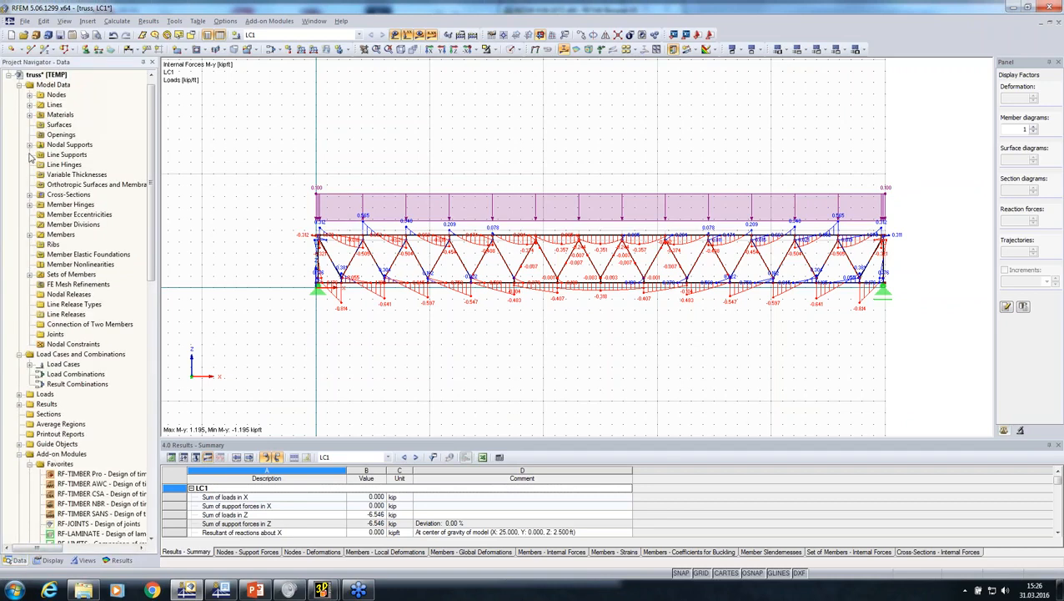
pyautogui.click(30, 195)
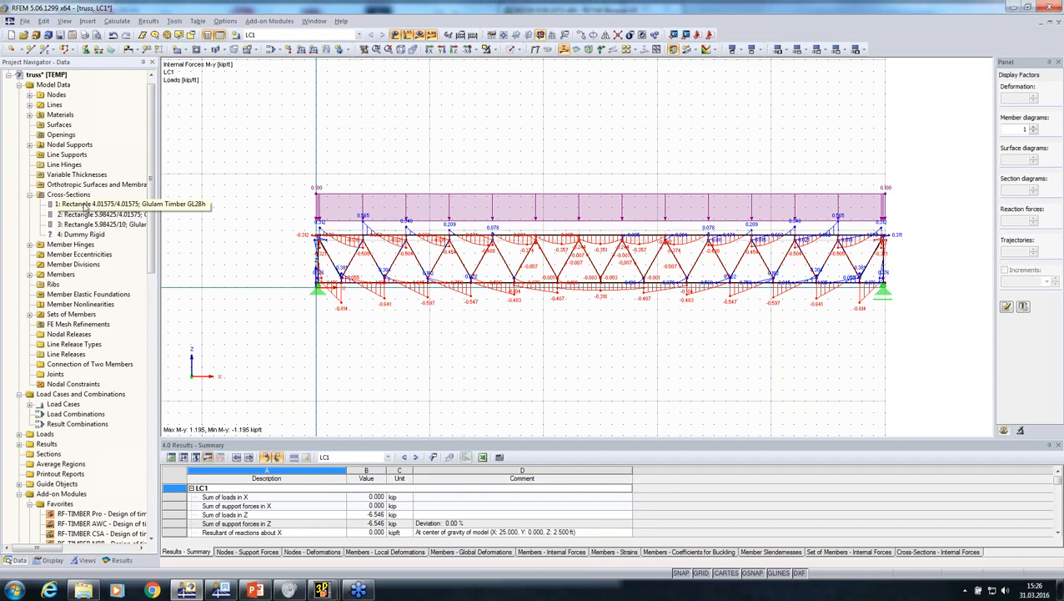
pyautogui.click(80, 216)
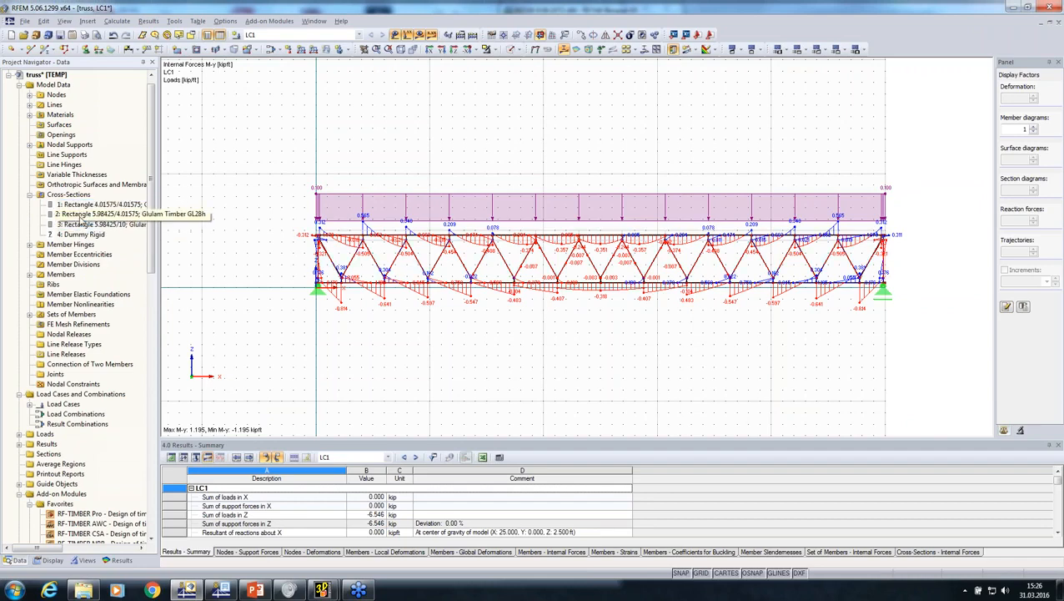
pyautogui.click(419, 36)
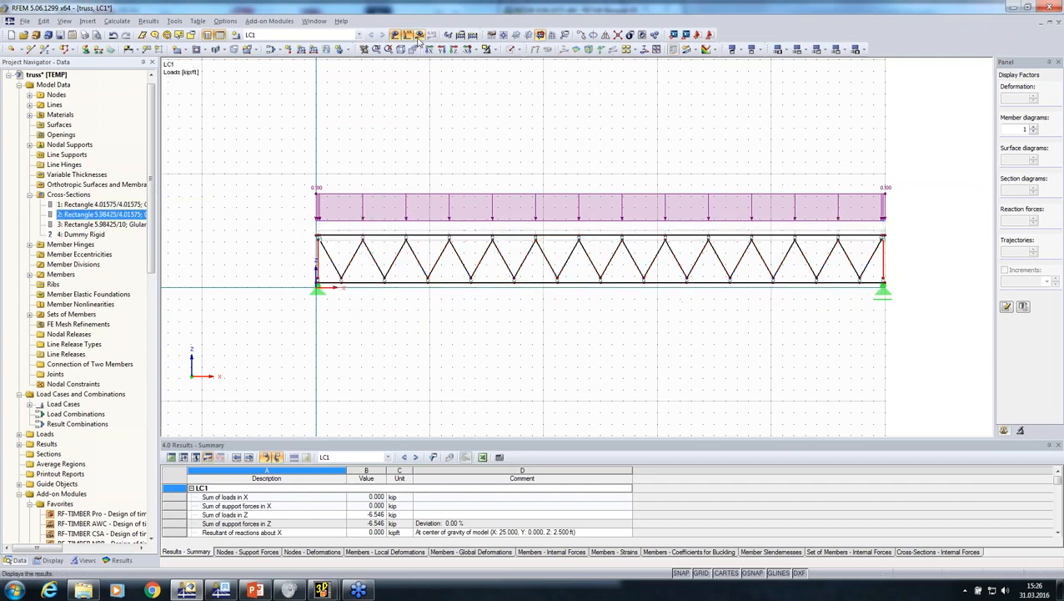
# Change cross-section 1, used for the truss diagonals, to Rectangle 5/5
pyautogui.click(97, 205)
pyautogui.doubleClick(99, 205)
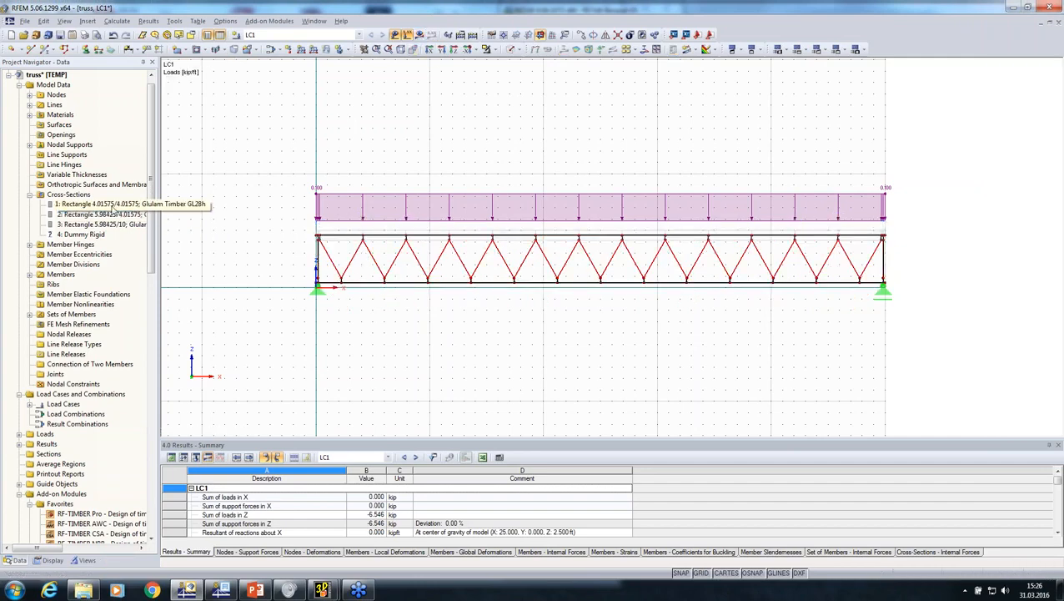
pyautogui.moveTo(501, 161); pyautogui.dragTo(441, 164)
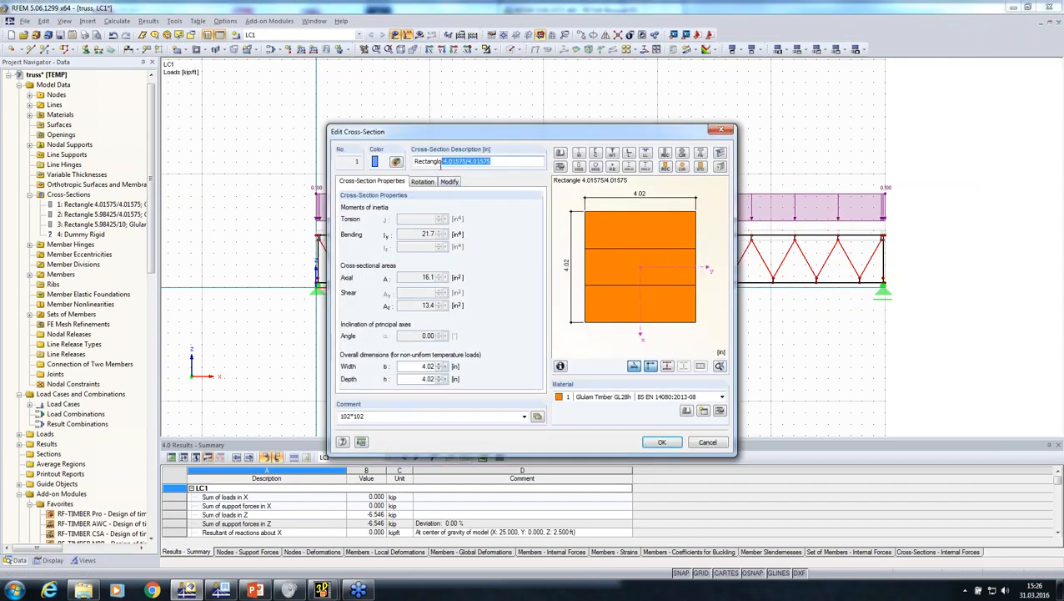
pyautogui.write('5/5')
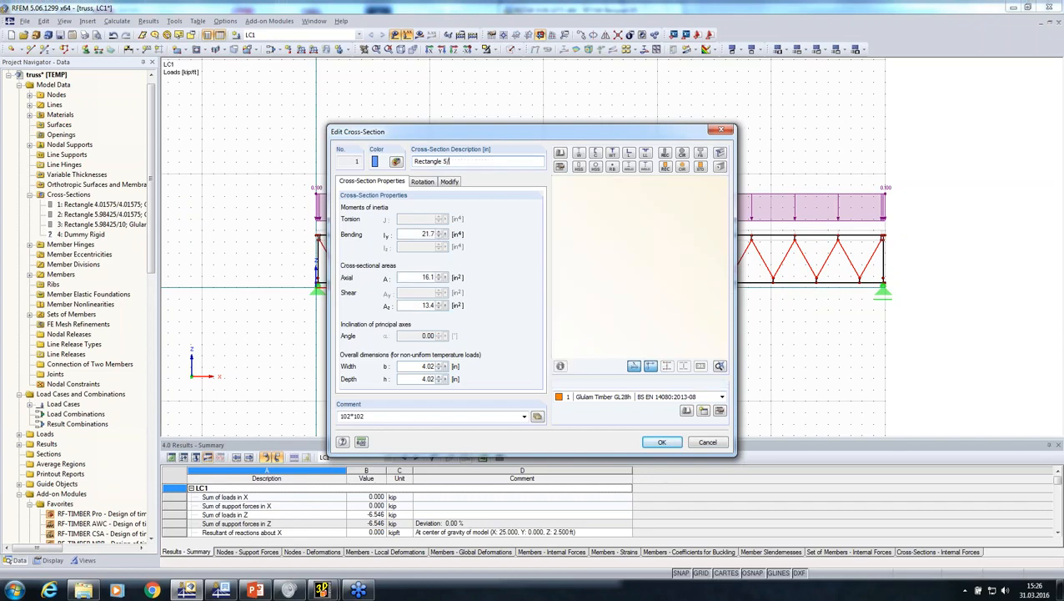
pyautogui.click(659, 442)
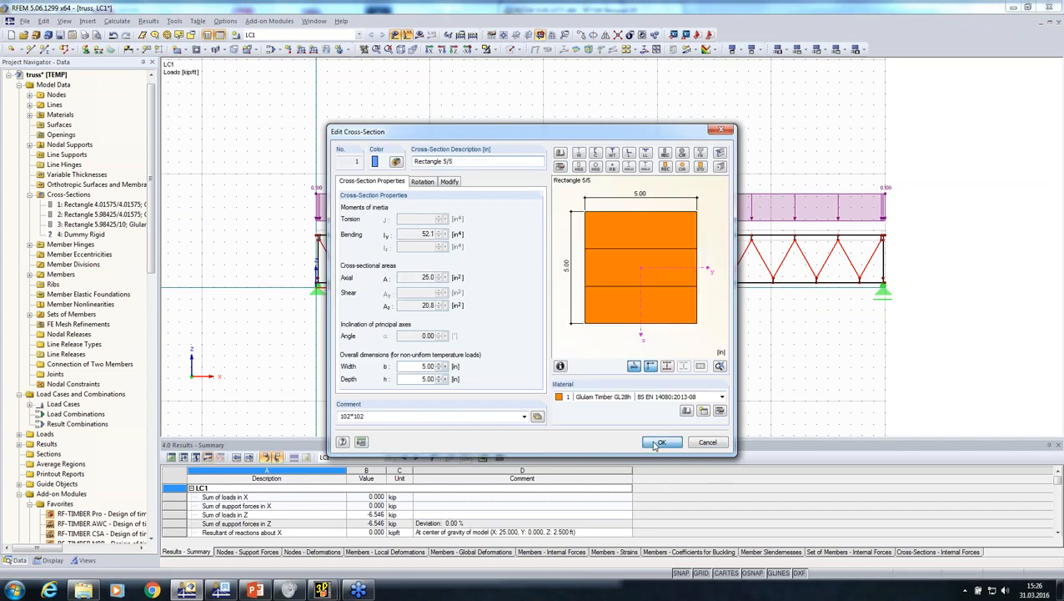
# Select the whole truss model and export it in DSTV format (*.stp) as 123 in the 31032016 folder
pyautogui.moveTo(724, 309); pyautogui.dragTo(267, 349)
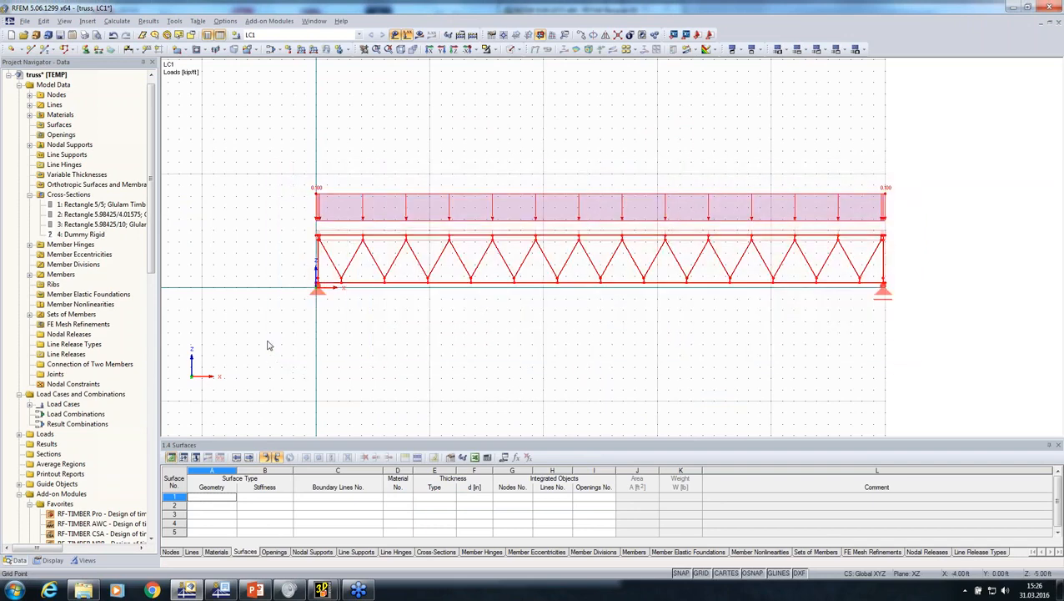
pyautogui.click(29, 20)
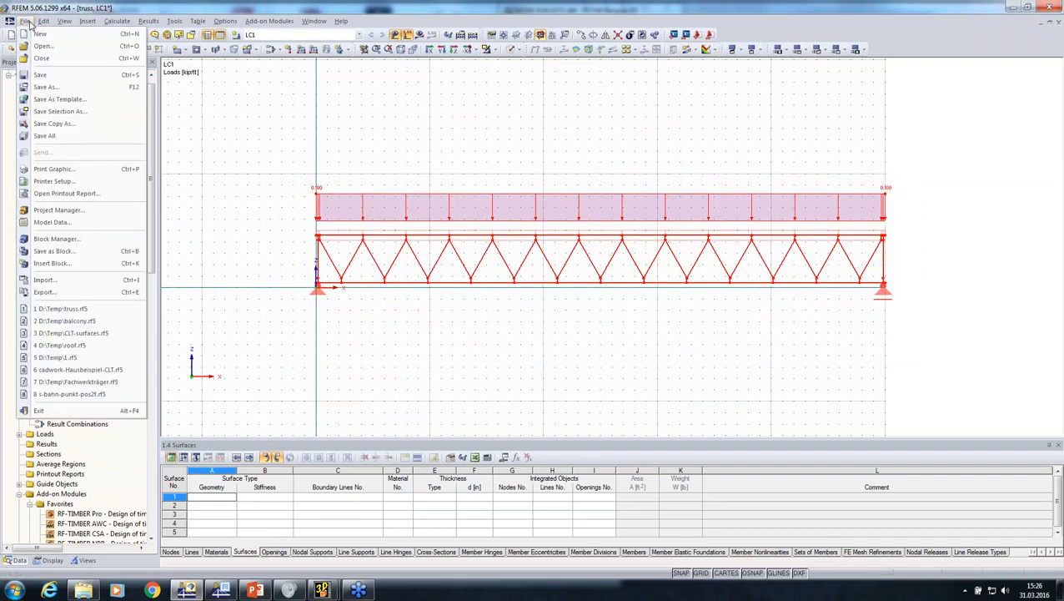
pyautogui.click(43, 292)
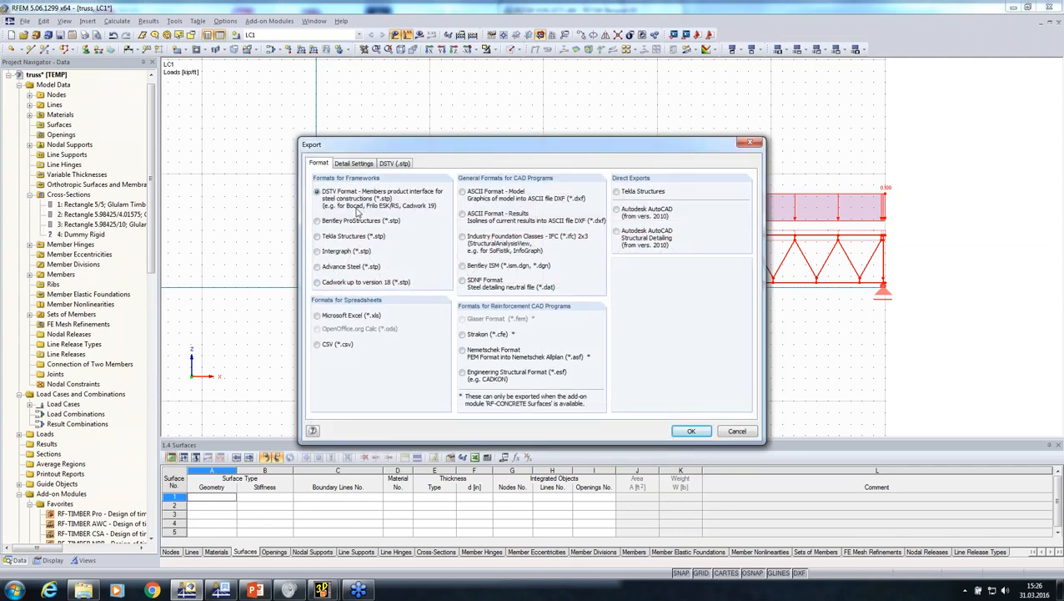
pyautogui.click(357, 164)
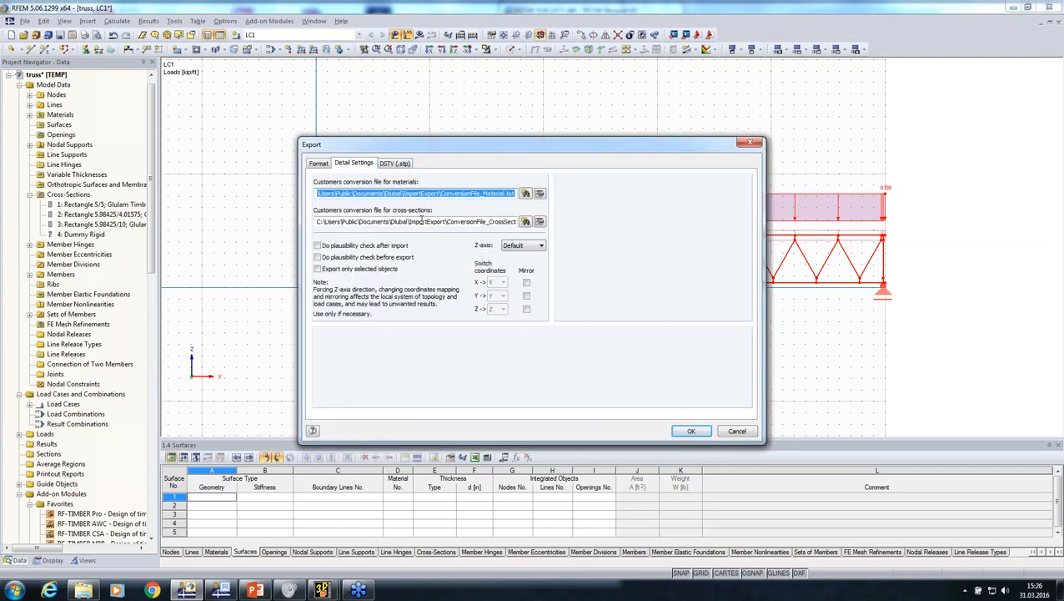
pyautogui.click(682, 430)
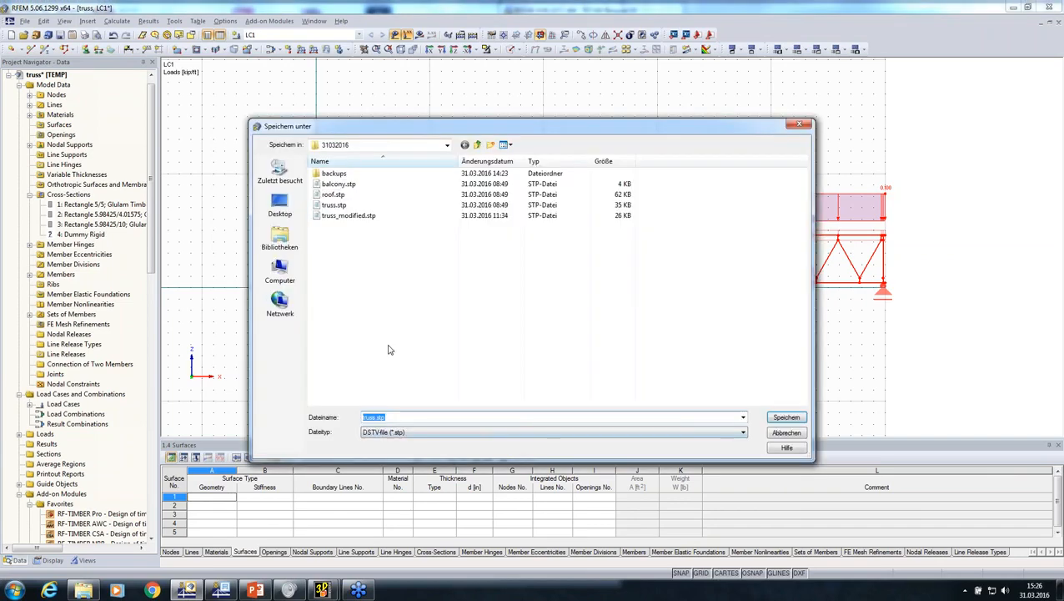
pyautogui.write('t')
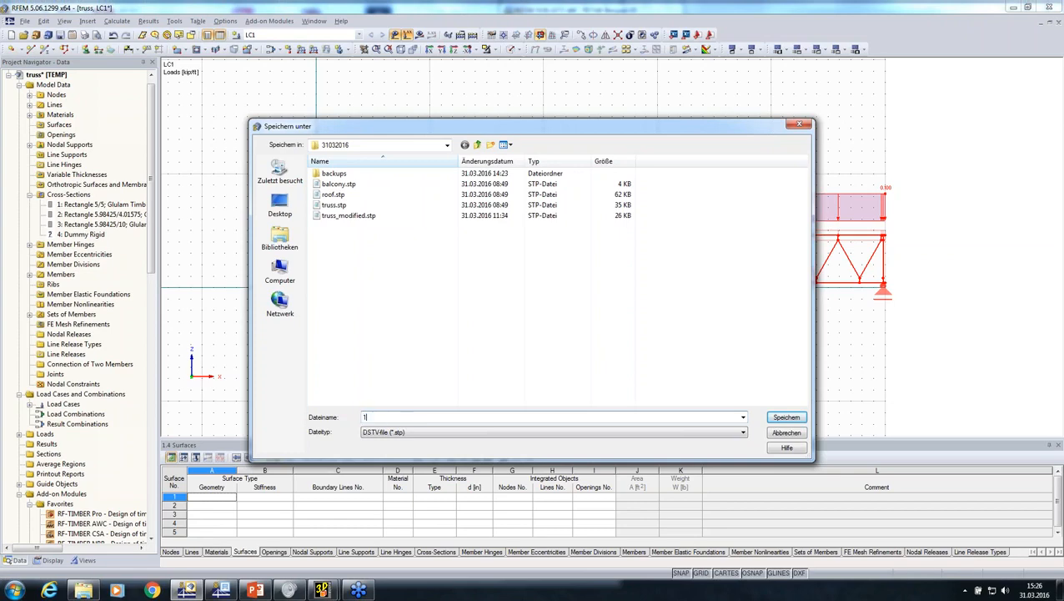
pyautogui.press('Return')
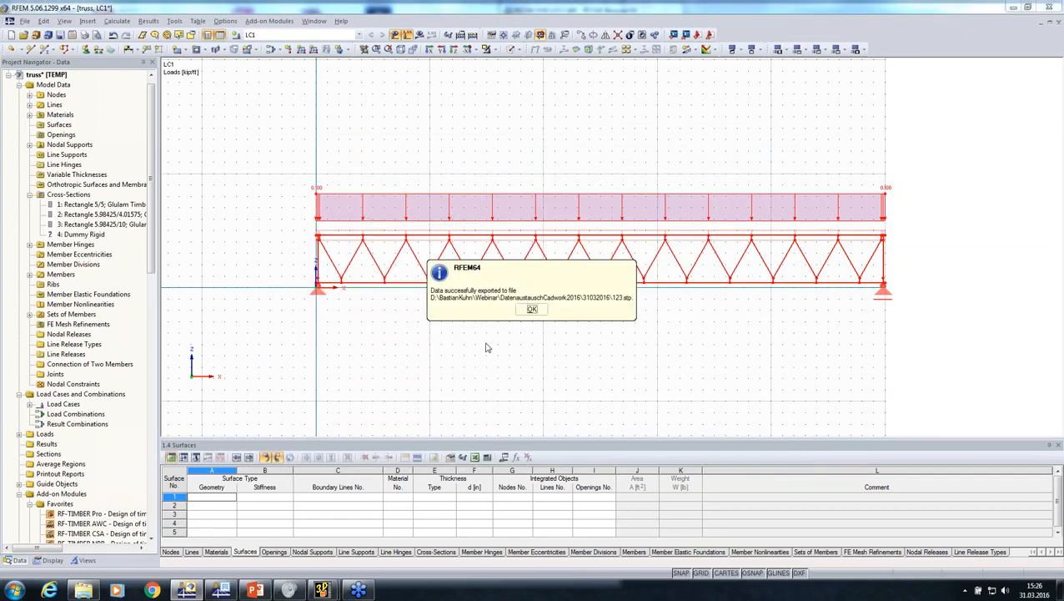
pyautogui.click(526, 314)
# Switch to the untitled3.3d model in cadwork 3D and delete the existing truss elements
pyautogui.moveTo(322, 590)
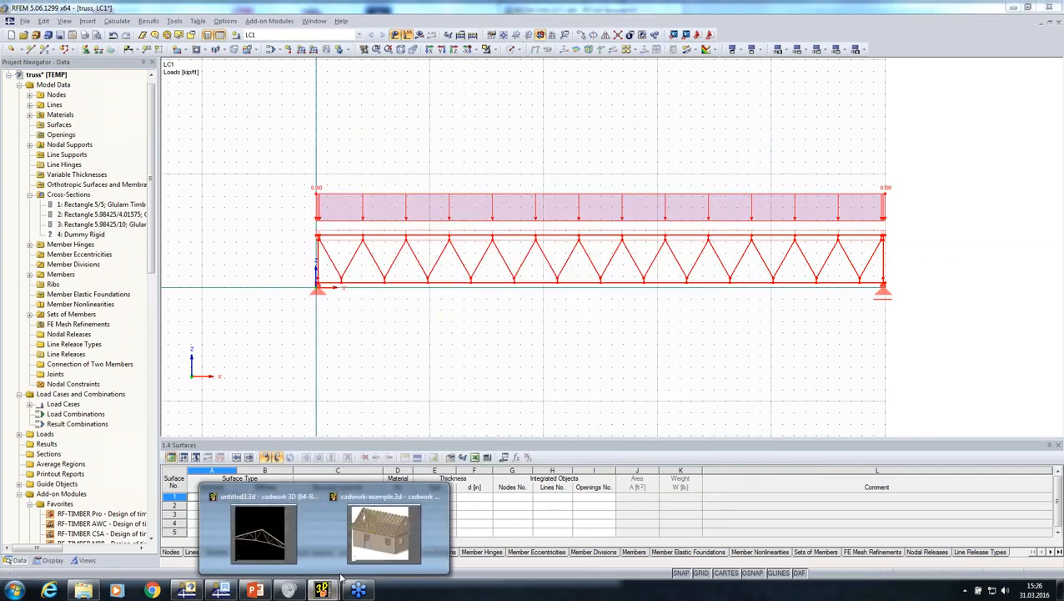
pyautogui.click(263, 525)
pyautogui.scroll(-5, 317, 277)
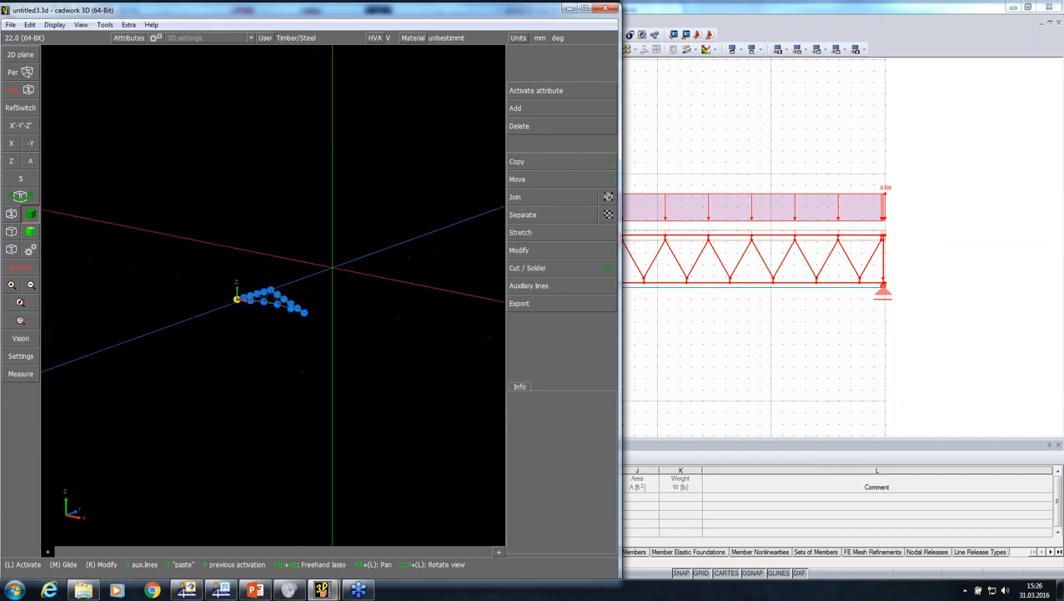
pyautogui.moveTo(356, 245)
pyautogui.mouseDown()
pyautogui.moveTo(244, 323)
pyautogui.moveTo(135, 351)
pyautogui.mouseUp()
pyautogui.press('Delete')
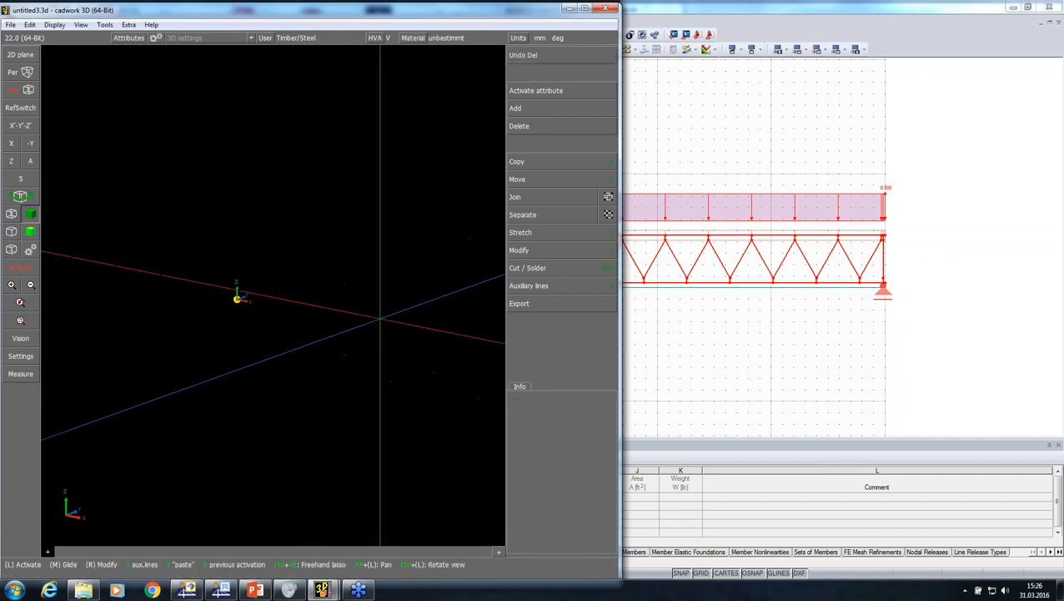
# Start adding a DSTV (*.stp) file and browse to the Webinar folder DatenaustauschCadwork2016\31032016 on drive D
pyautogui.click(561, 108)
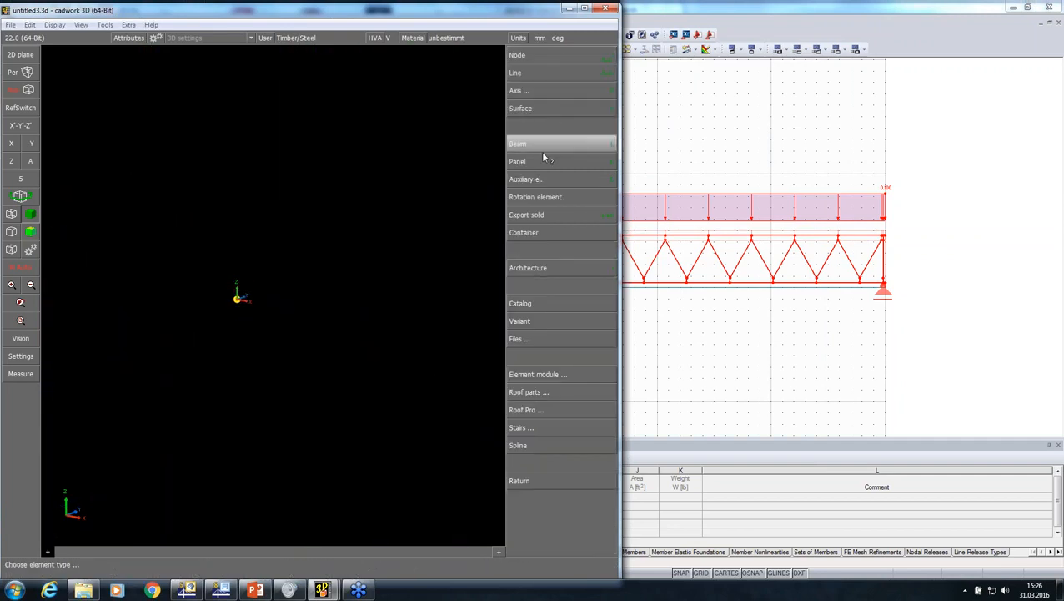
pyautogui.click(529, 342)
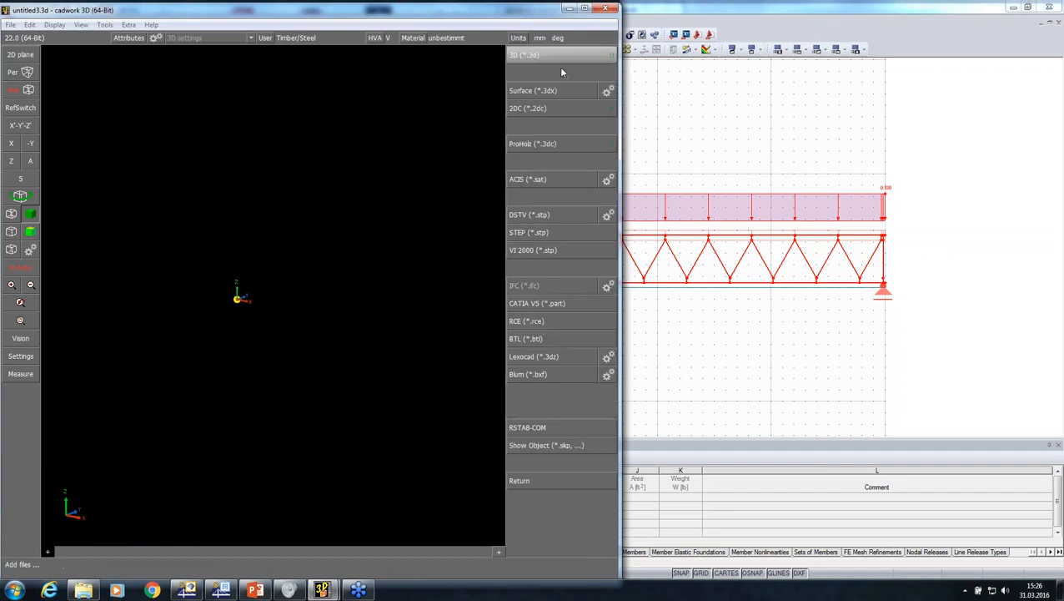
pyautogui.click(560, 216)
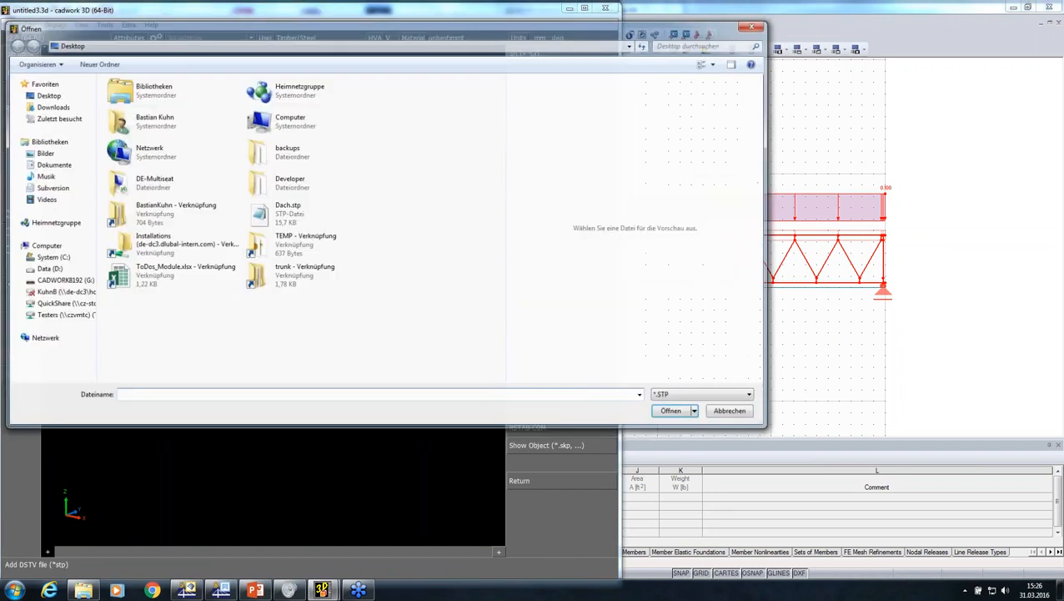
pyautogui.click(47, 270)
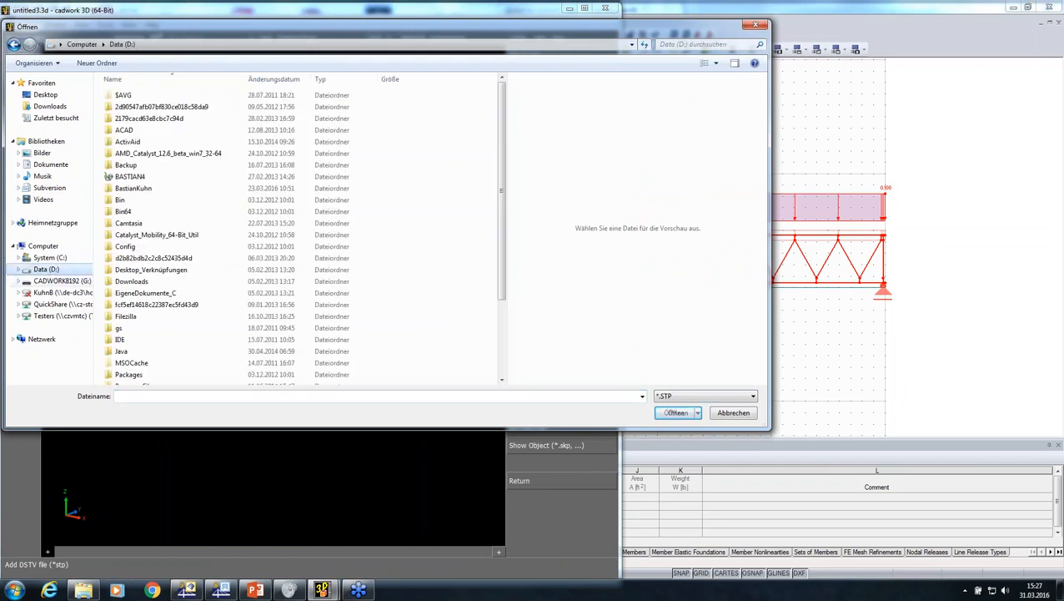
pyautogui.click(137, 189)
pyautogui.doubleClick(137, 188)
pyautogui.scroll(-10, 133, 275)
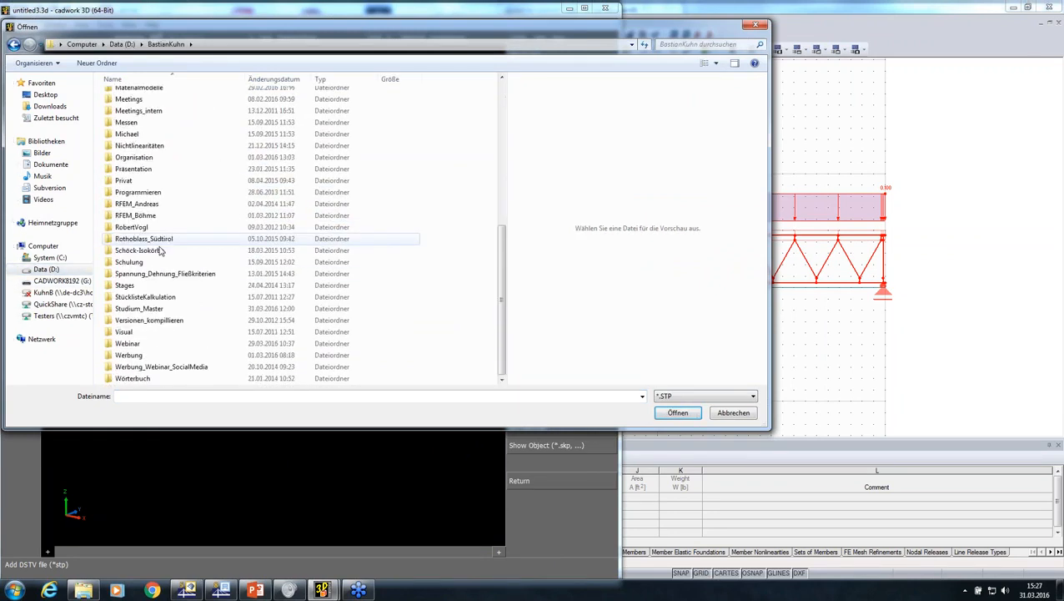
pyautogui.click(128, 344)
pyautogui.doubleClick(127, 344)
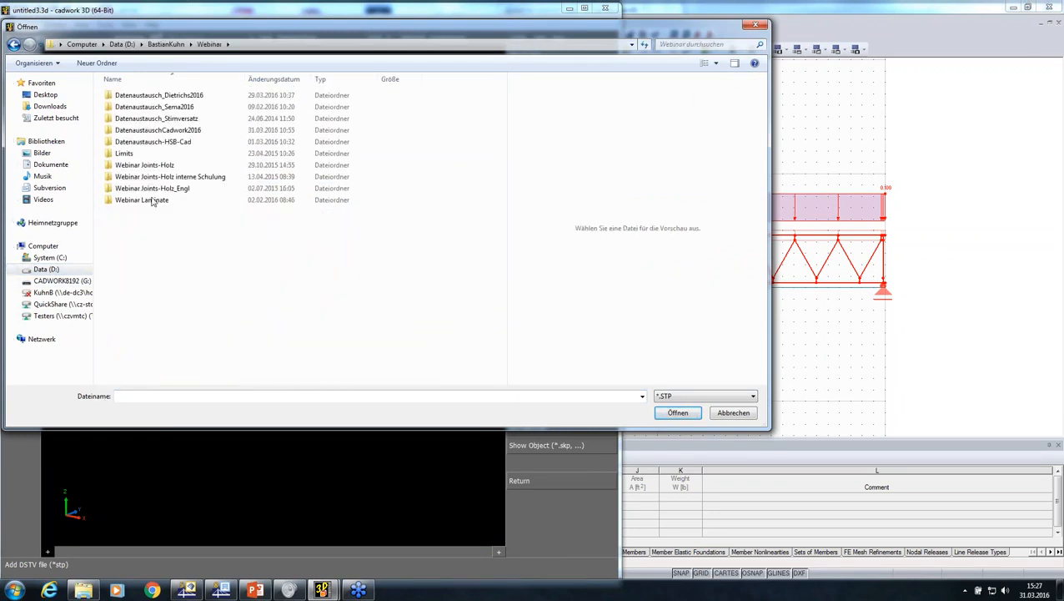
pyautogui.doubleClick(155, 132)
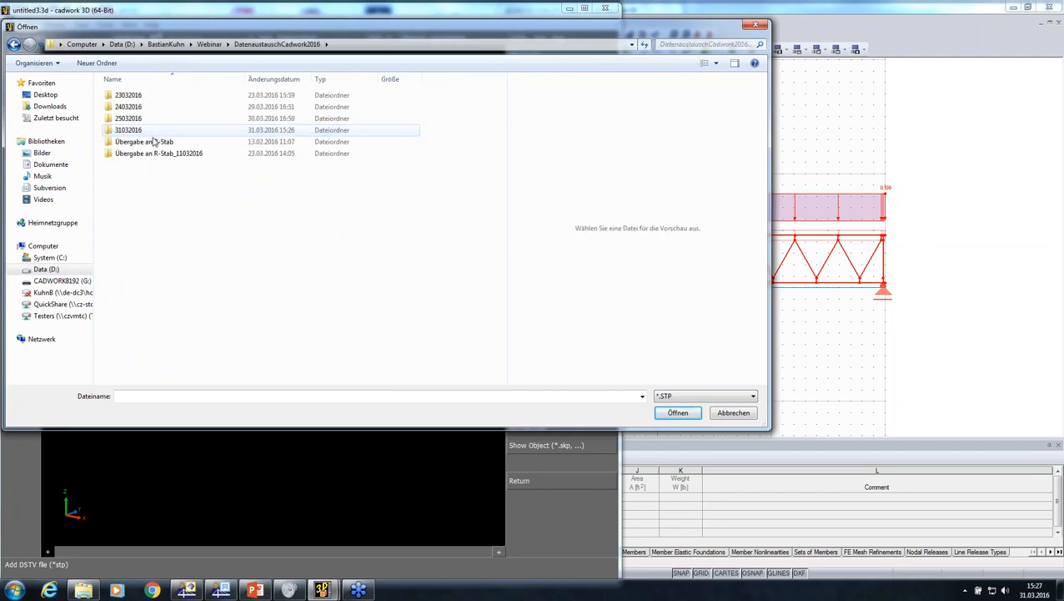
pyautogui.doubleClick(140, 131)
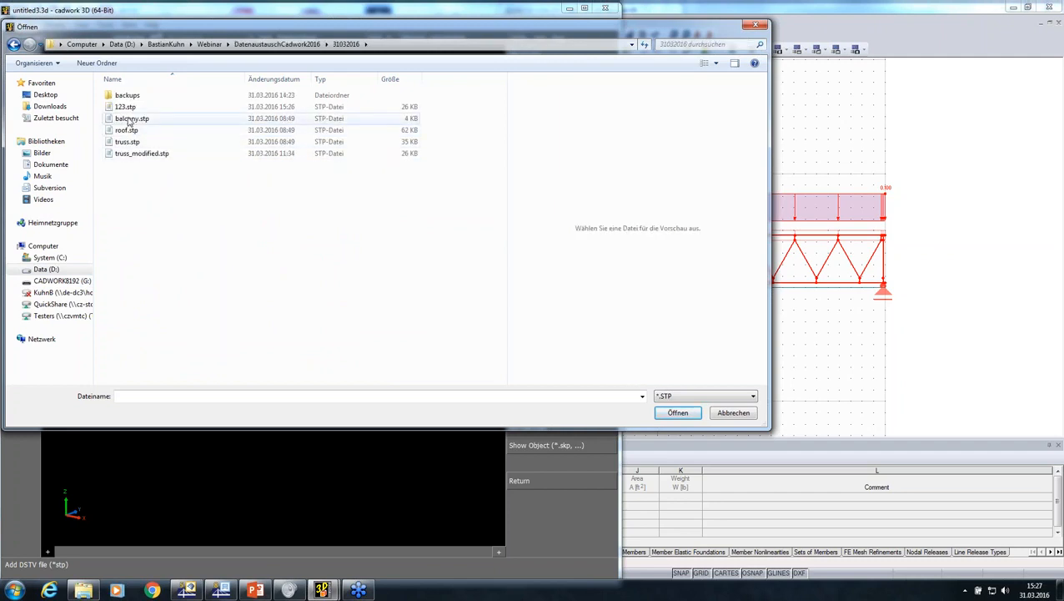
# Import 123.stp into the empty model and leave the file import options
pyautogui.click(128, 110)
pyautogui.doubleClick(128, 110)
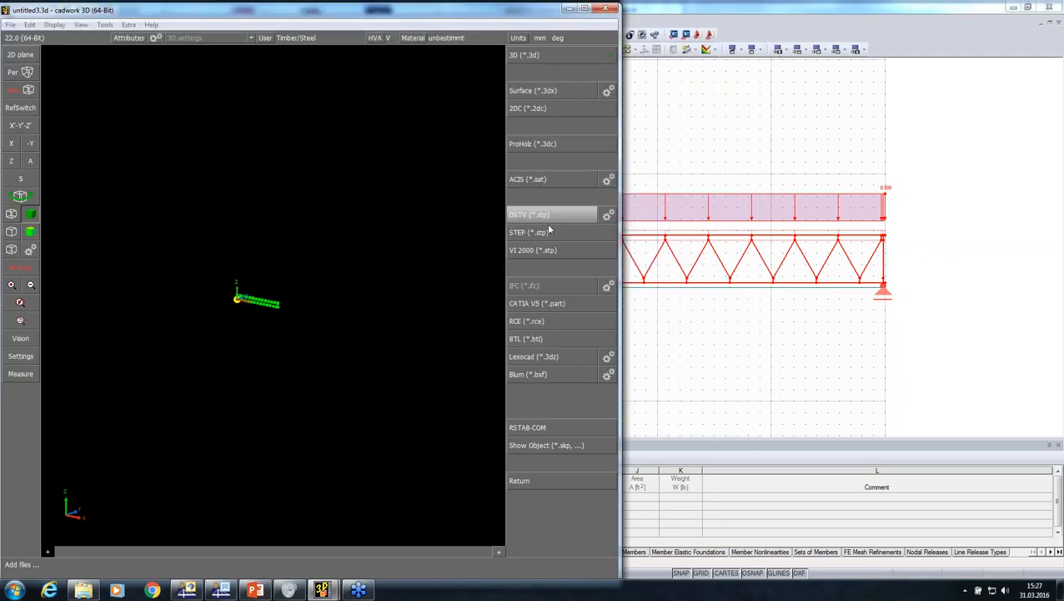
pyautogui.rightClick(518, 320)
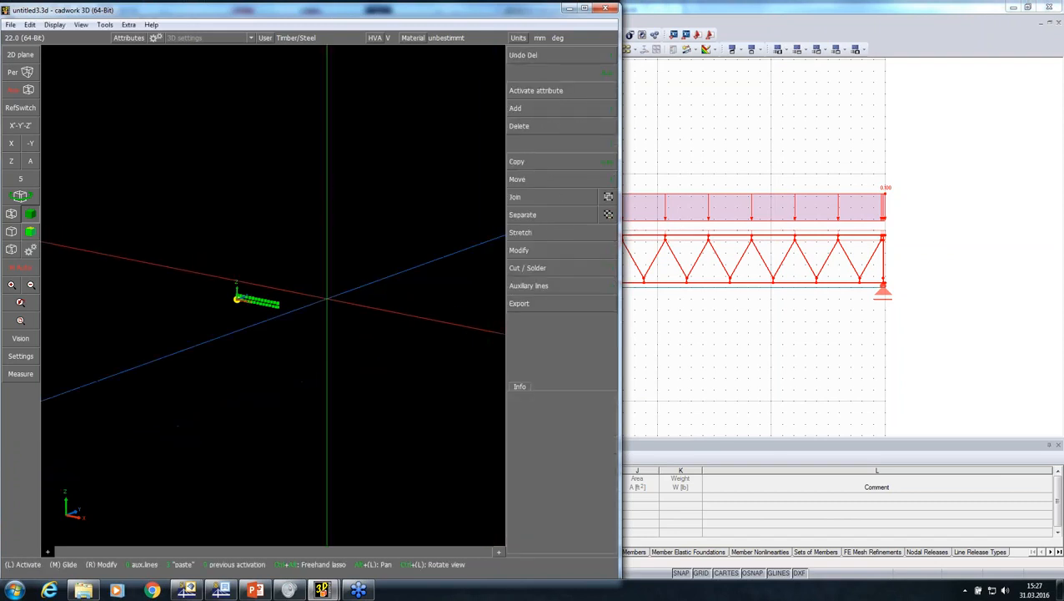
# Select a diagonal near the middle of the imported truss and open its modification options
pyautogui.scroll(5, 297, 289)
pyautogui.scroll(-3, 276, 295)
pyautogui.scroll(5, 248, 298)
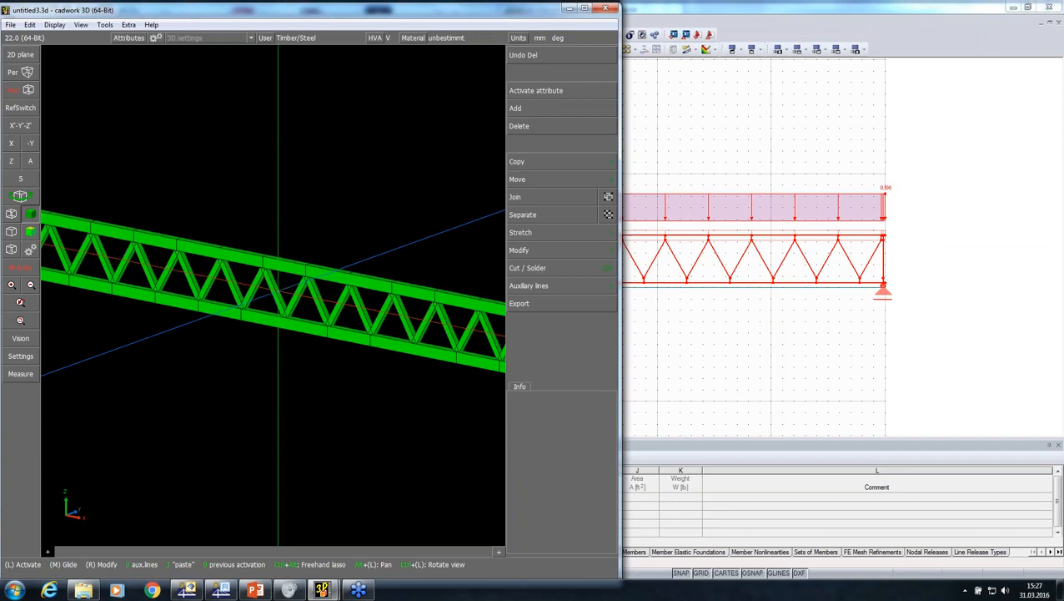
pyautogui.click(276, 292)
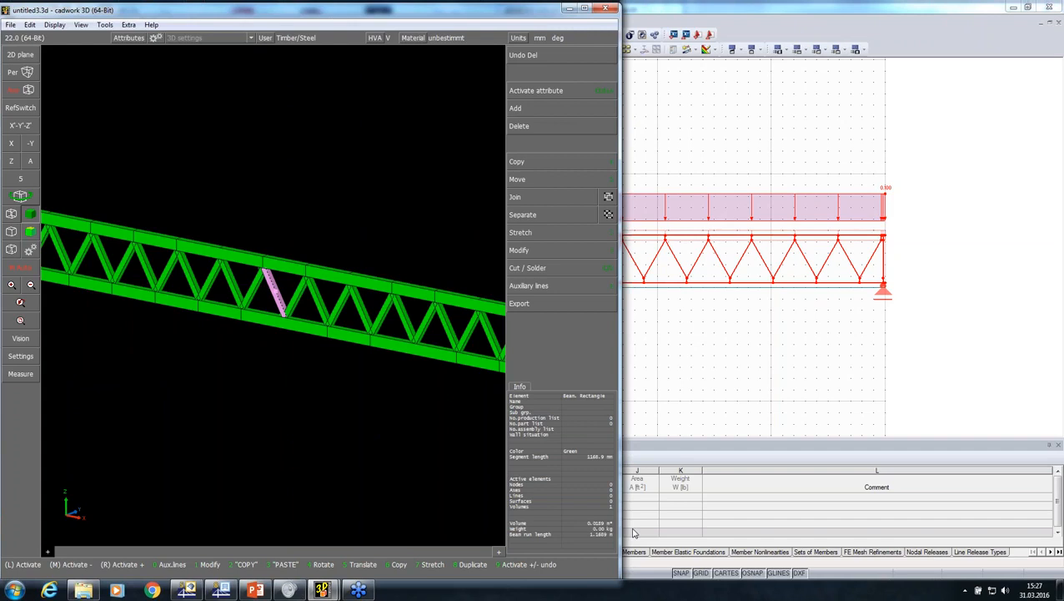
pyautogui.click(551, 250)
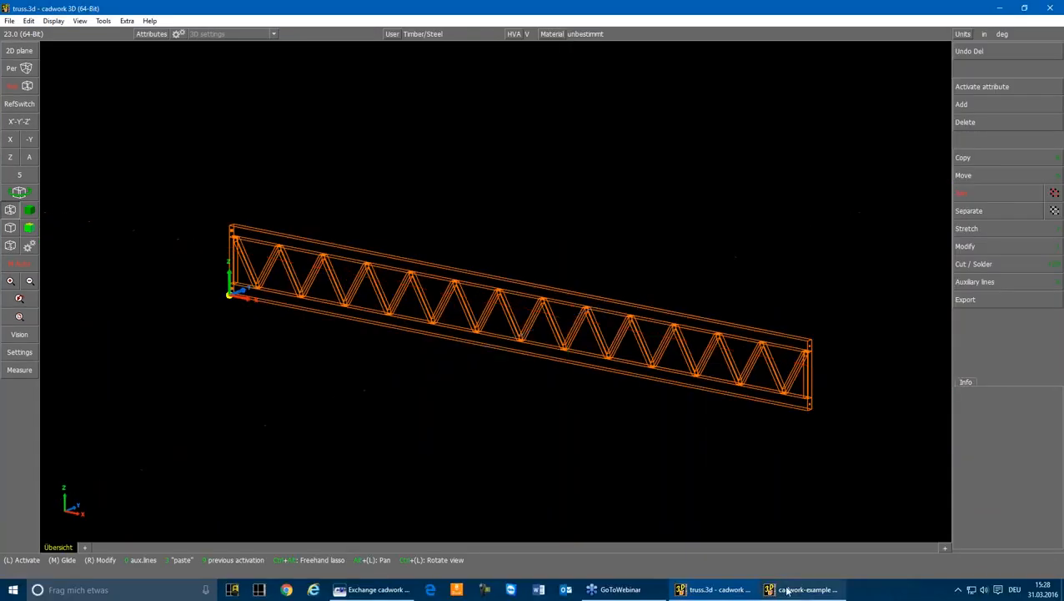
# Switch to the cadwork-example house.3d model and view its Roof, CLT and Balcony scenes one after another
pyautogui.click(793, 590)
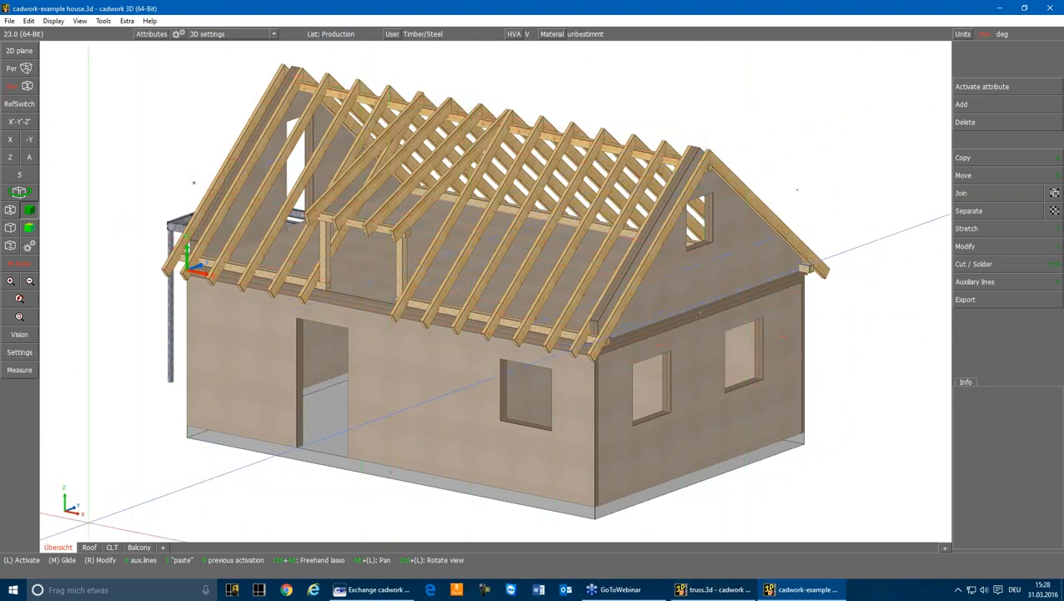
pyautogui.click(94, 548)
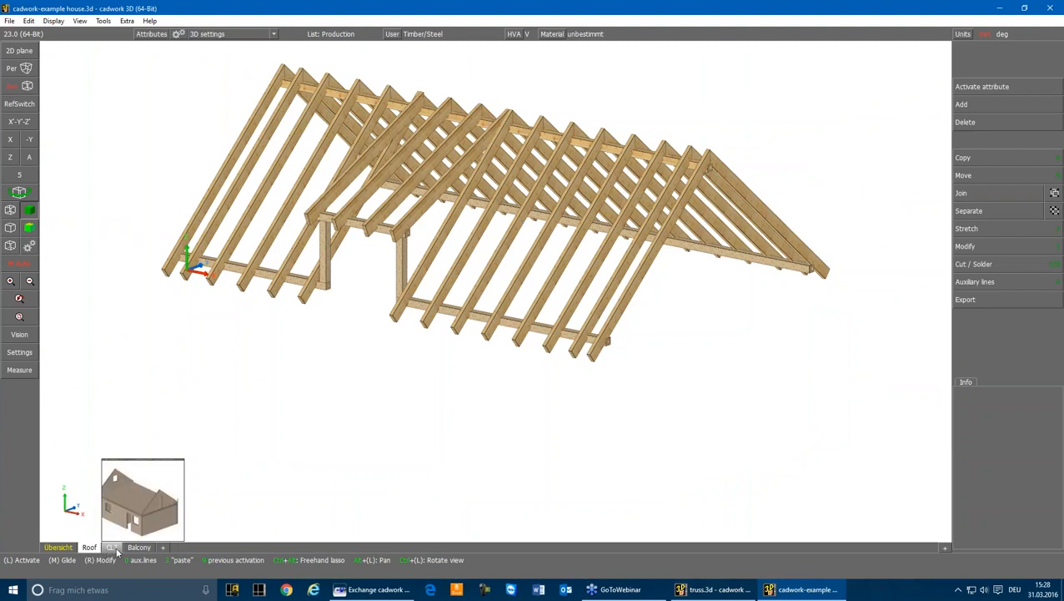
pyautogui.click(113, 548)
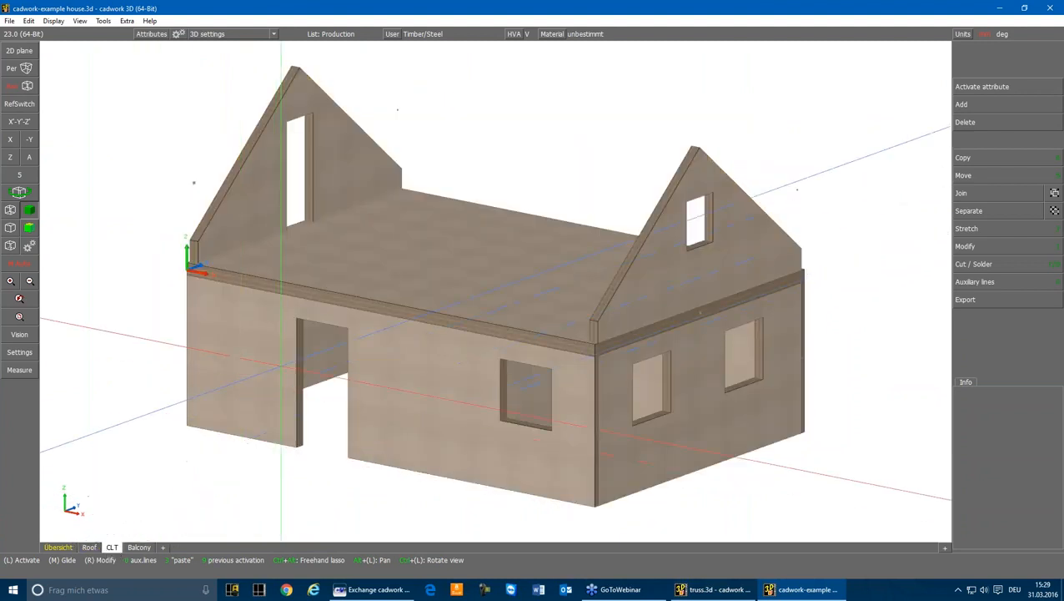
pyautogui.click(139, 548)
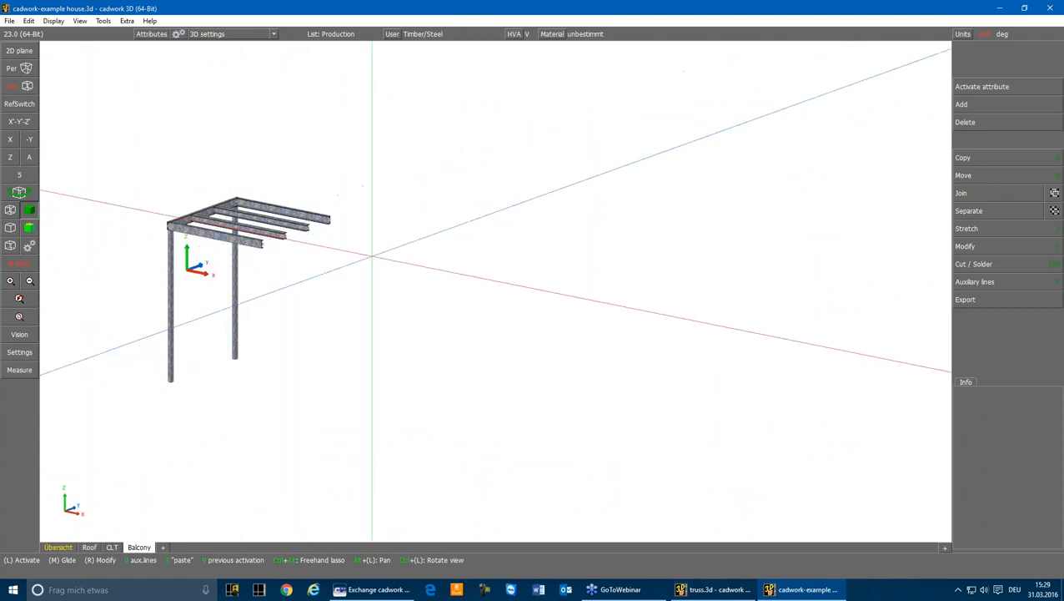
pyautogui.moveTo(109, 549)
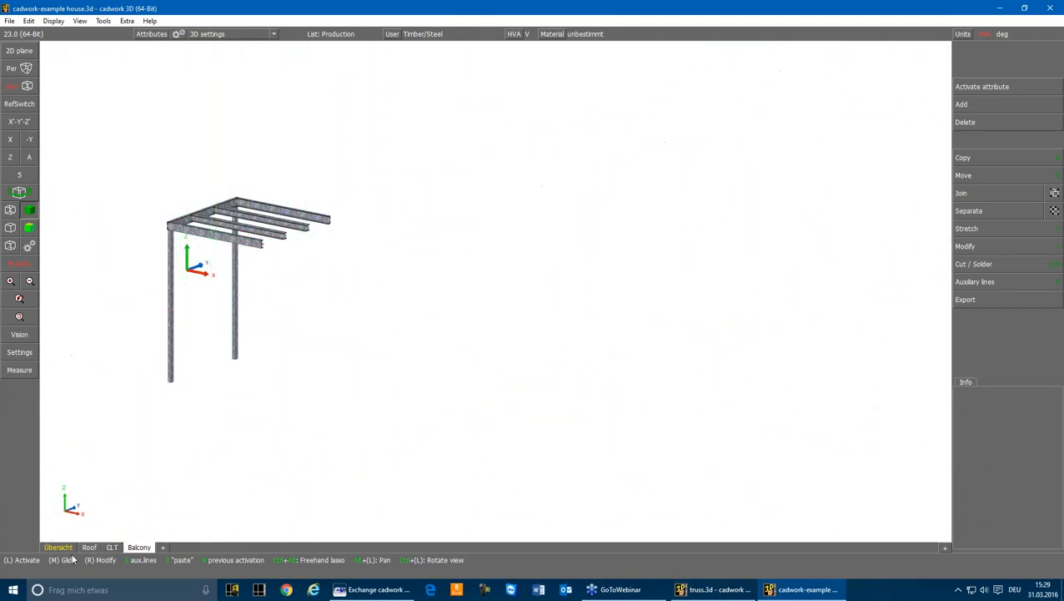
# Show the Roof scene as a wireframe and examine where the rafters meet the eaves purlin
pyautogui.click(88, 547)
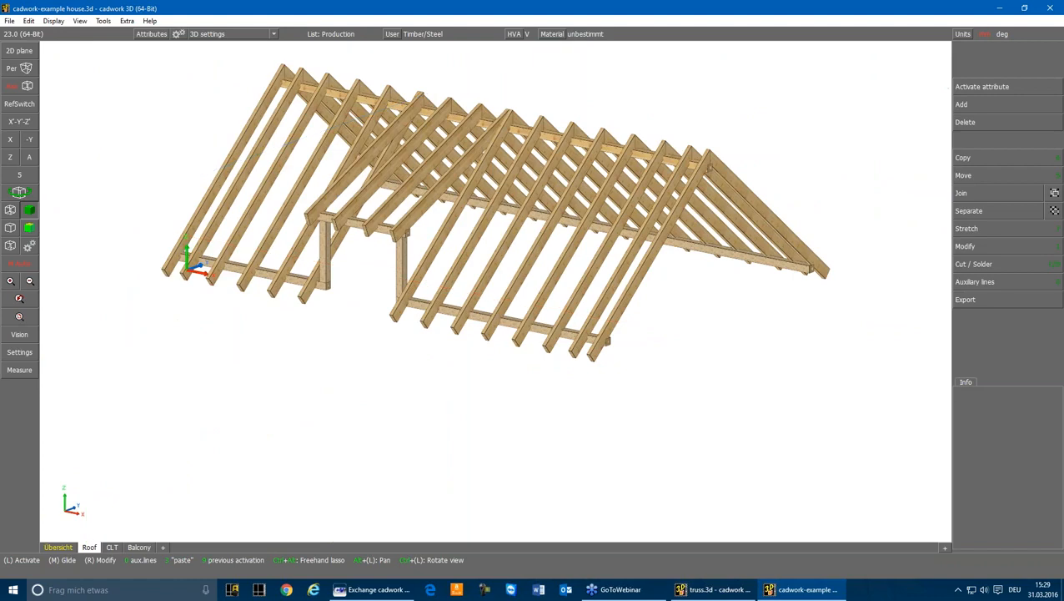
pyautogui.click(10, 210)
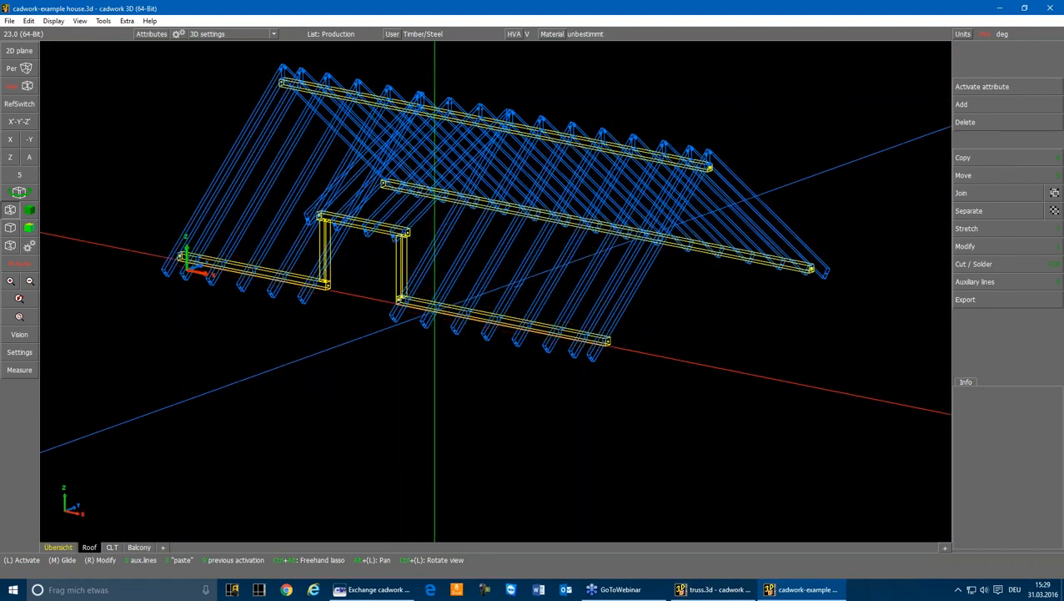
pyautogui.scroll(6, 435, 310)
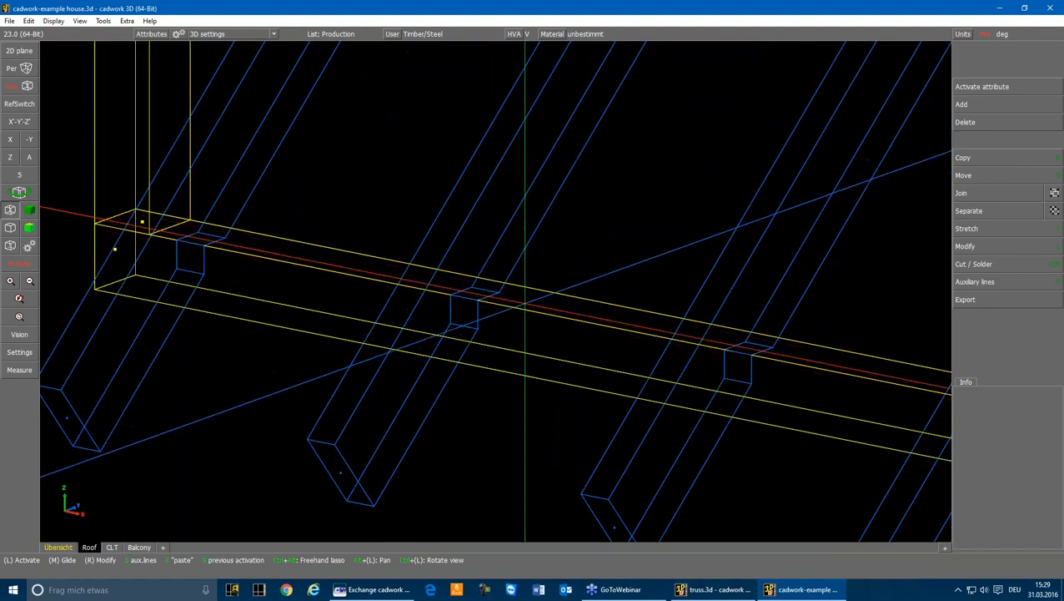
# Examine an individual rafter at its seat on the eaves purlin and the rest of the eaves line
pyautogui.click(524, 307)
pyautogui.click(436, 394)
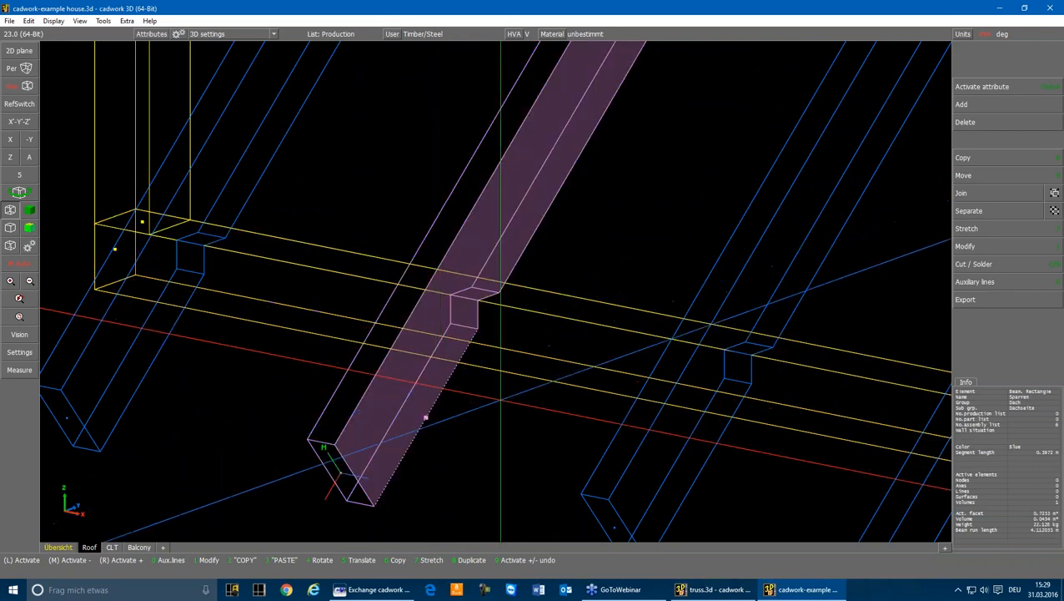
pyautogui.click(500, 399)
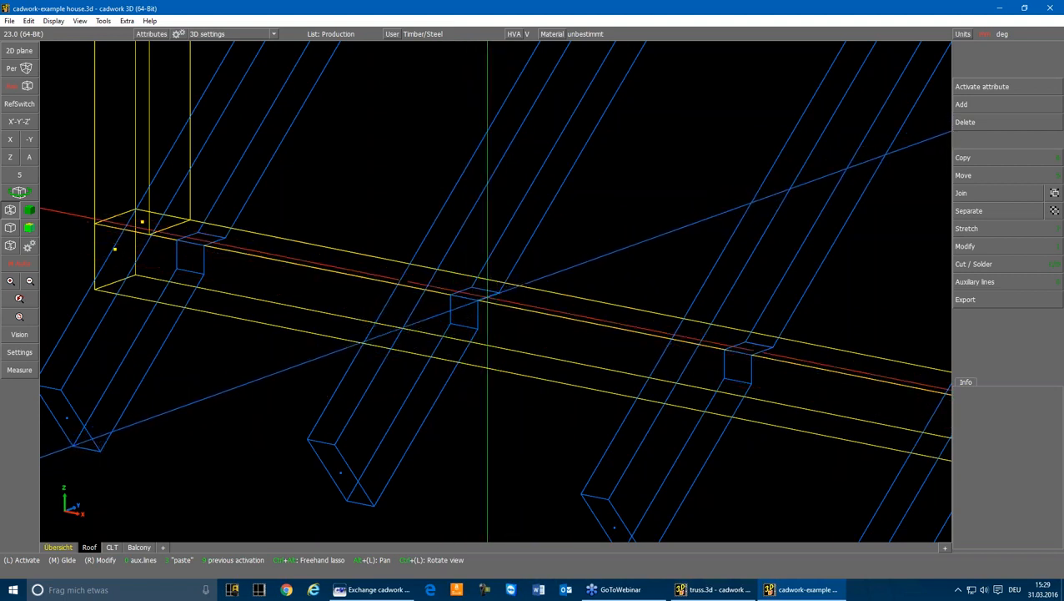
pyautogui.scroll(-5, 493, 290)
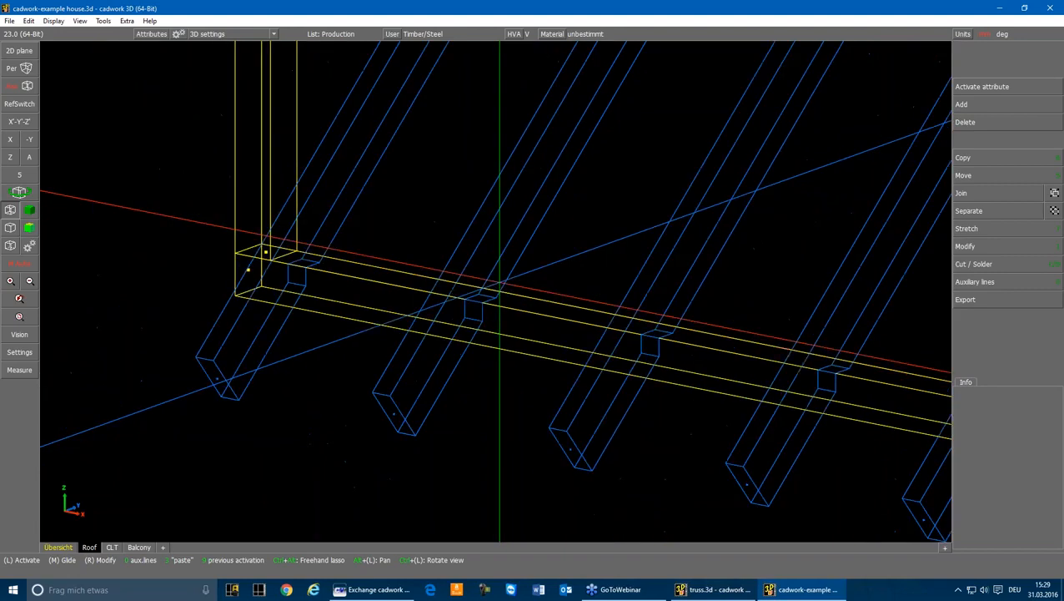
pyautogui.scroll(-5, 602, 292)
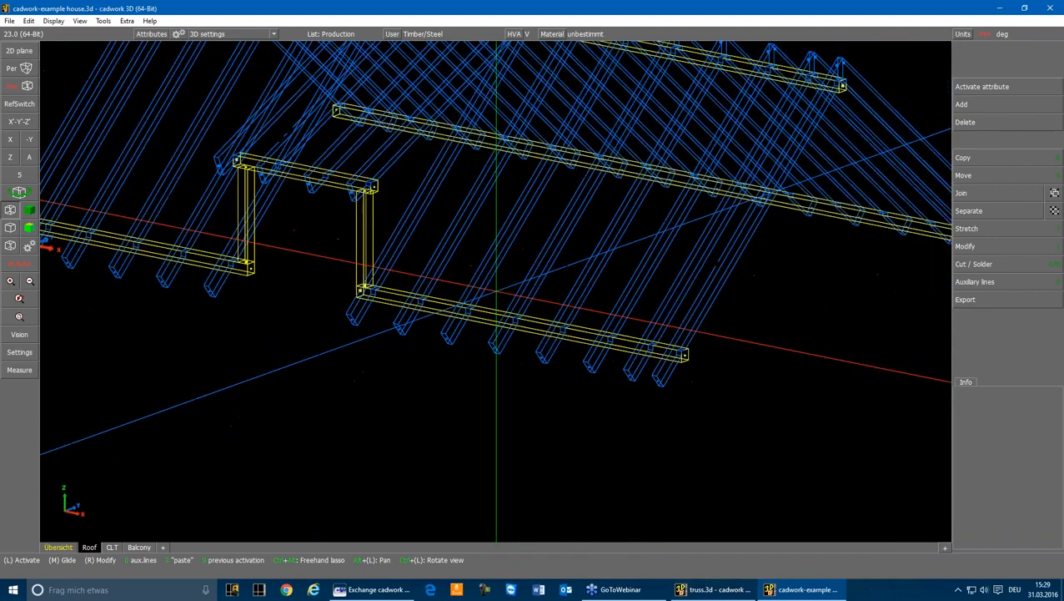
# Insert the catalog element support-not moveable from the Statik folder at the centre of the front eaves purlin's end face
pyautogui.scroll(4, 496, 292)
pyautogui.scroll(2, 496, 288)
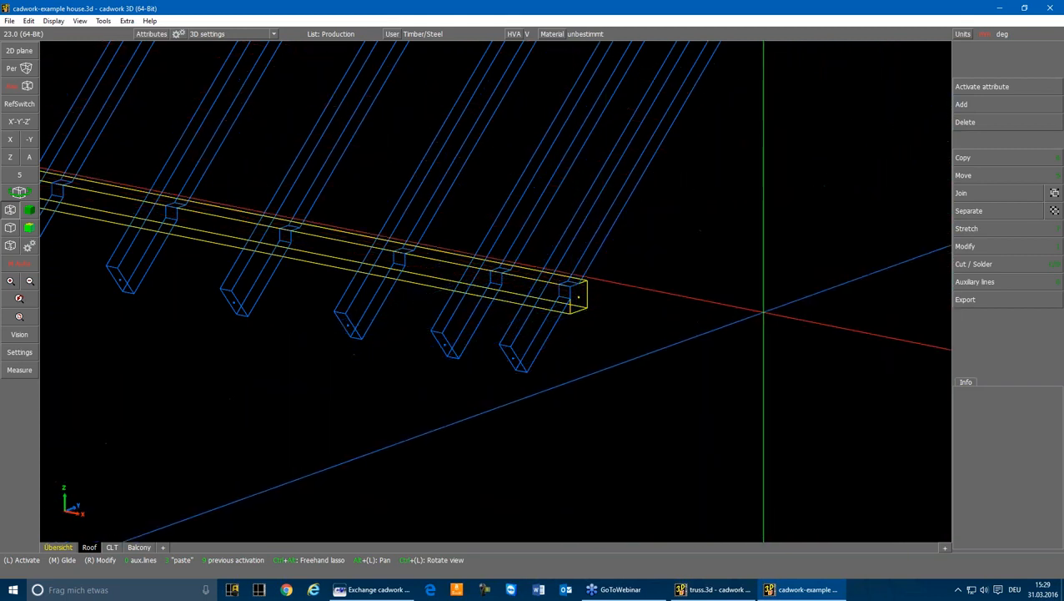
pyautogui.click(968, 102)
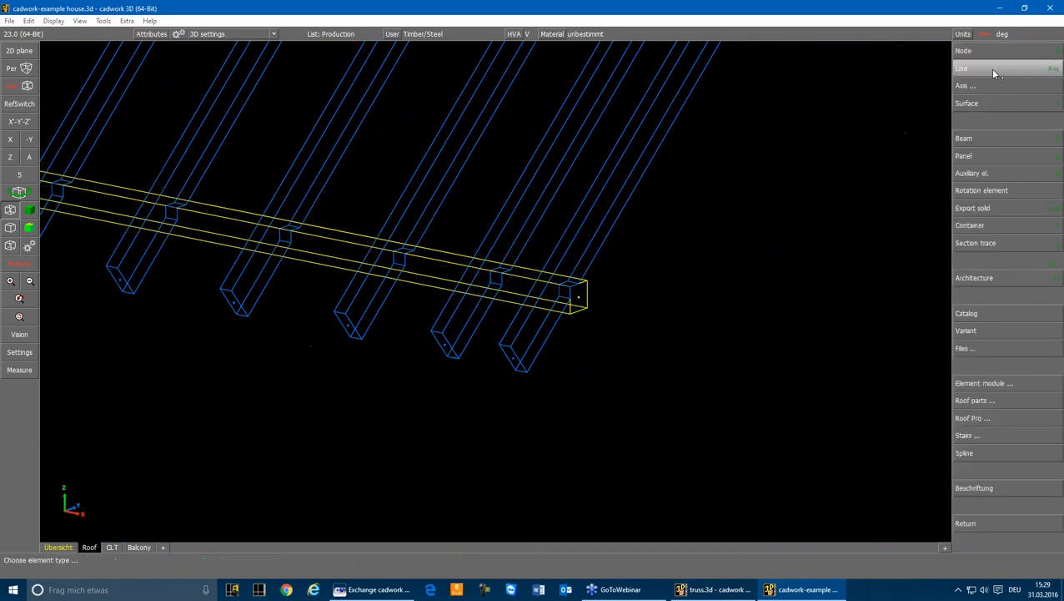
pyautogui.click(968, 314)
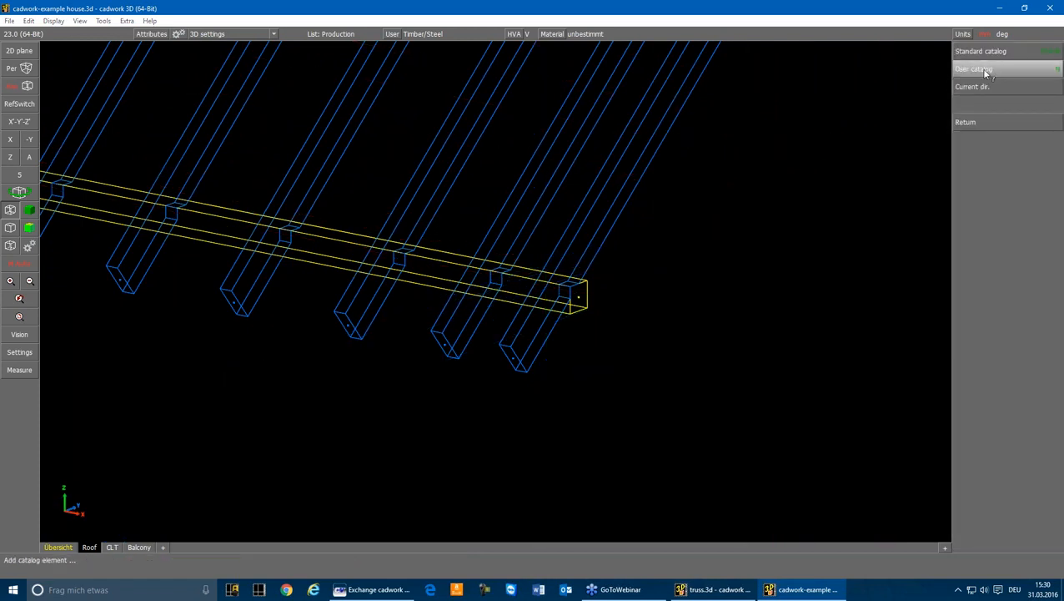
pyautogui.click(1007, 54)
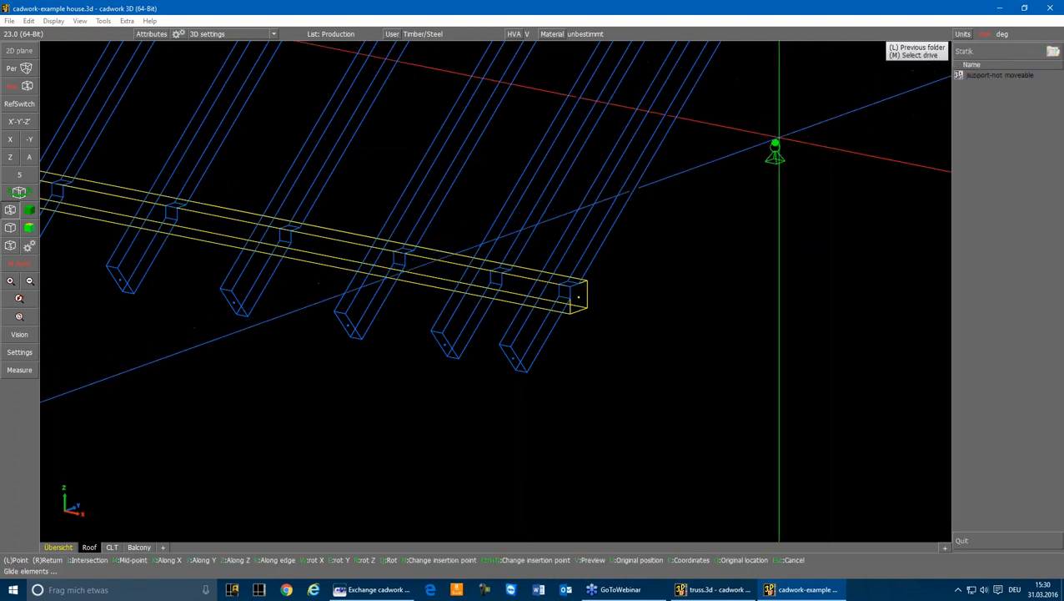
pyautogui.scroll(5, 587, 275)
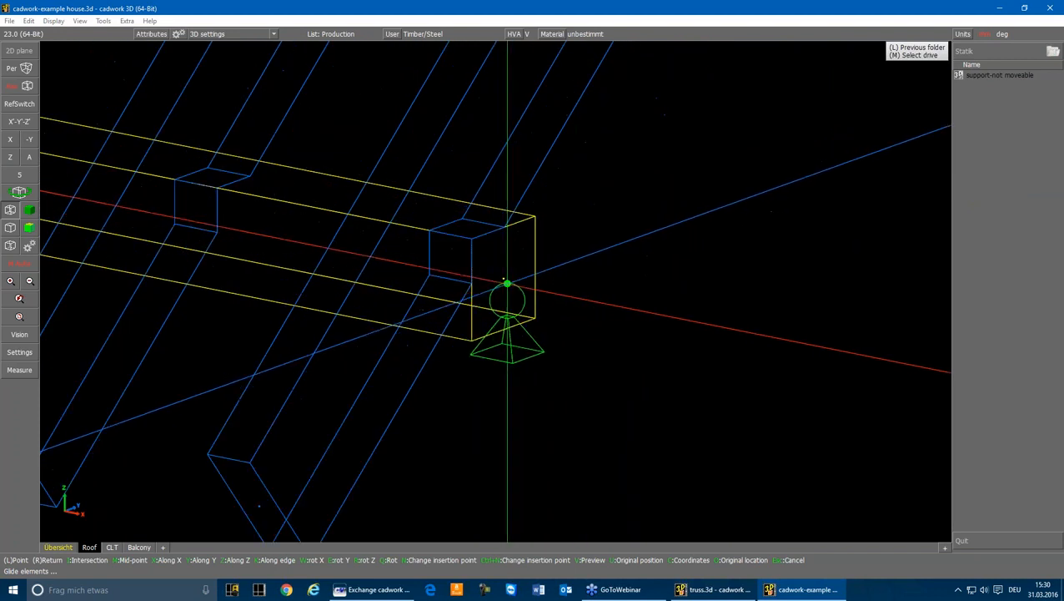
pyautogui.rightClick(573, 282)
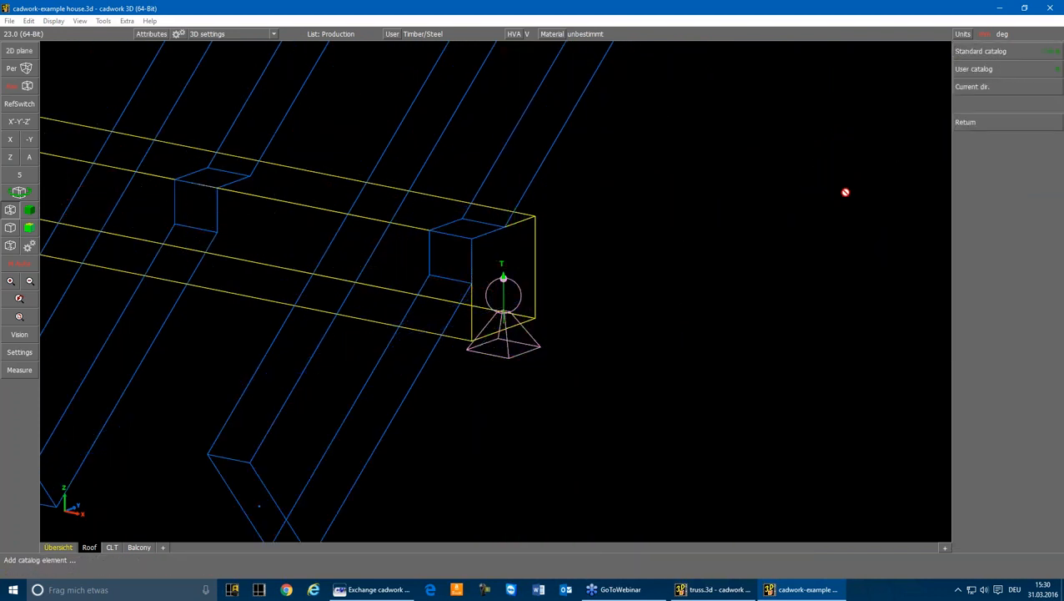
pyautogui.click(966, 122)
pyautogui.click(688, 335)
# Inspect the attributes of the support's node, including support-setting 1 to 3
pyautogui.scroll(2, 510, 290)
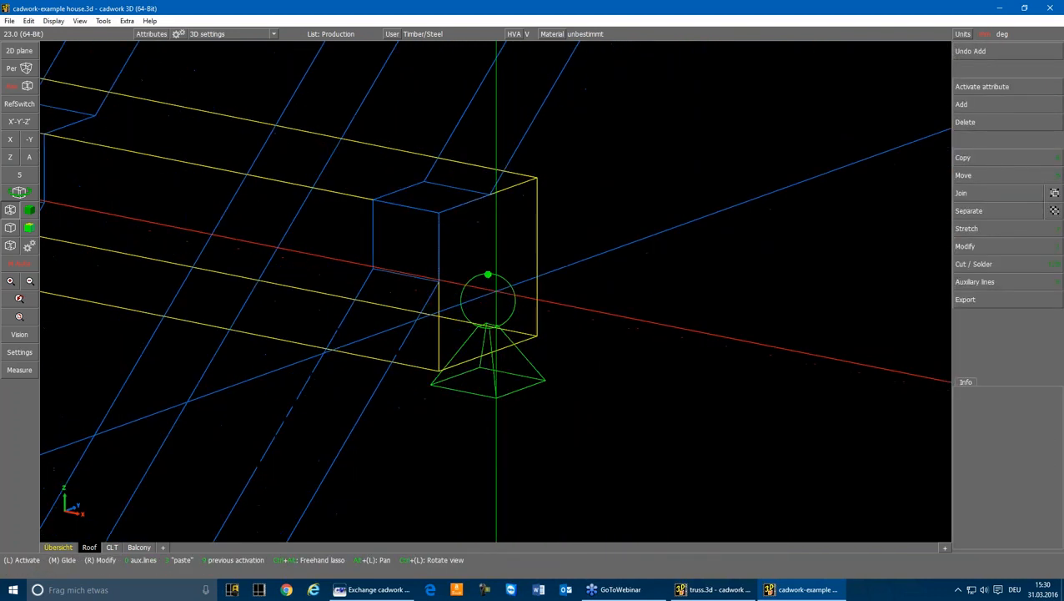
pyautogui.scroll(3, 476, 250)
pyautogui.click(476, 250)
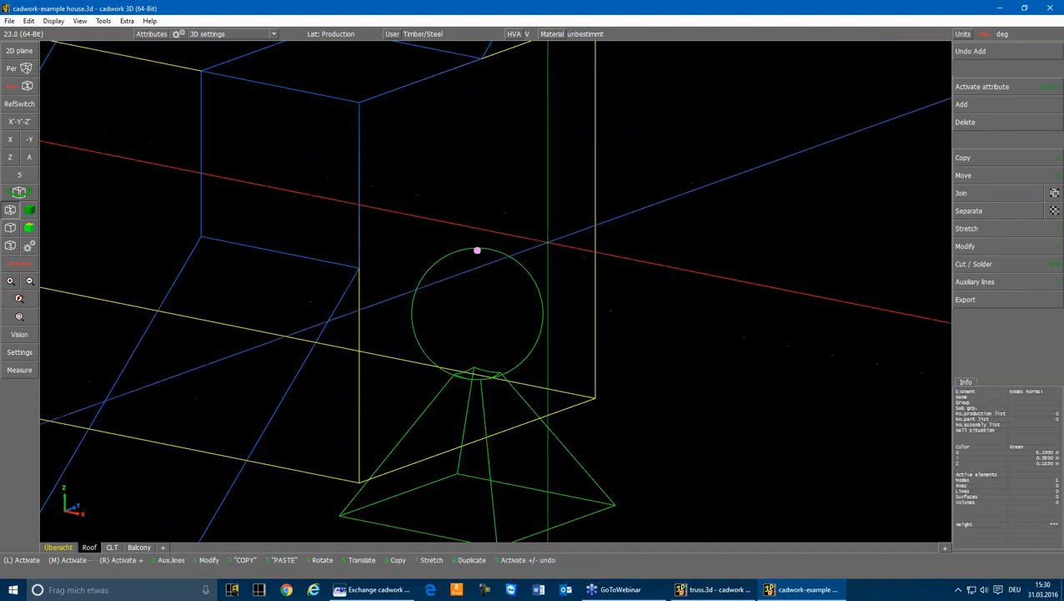
pyautogui.click(964, 248)
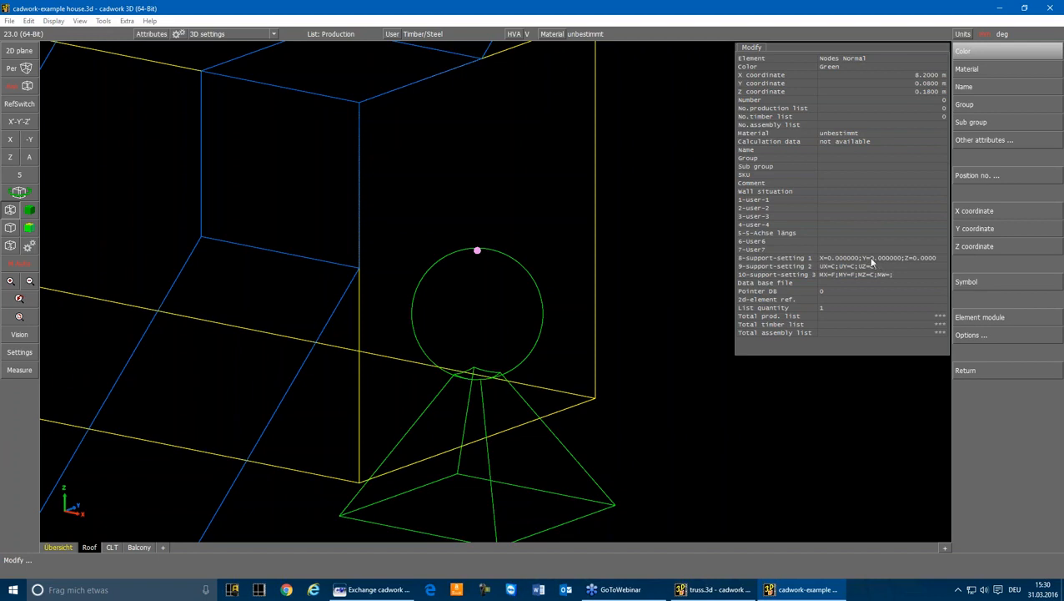
pyautogui.rightClick(650, 179)
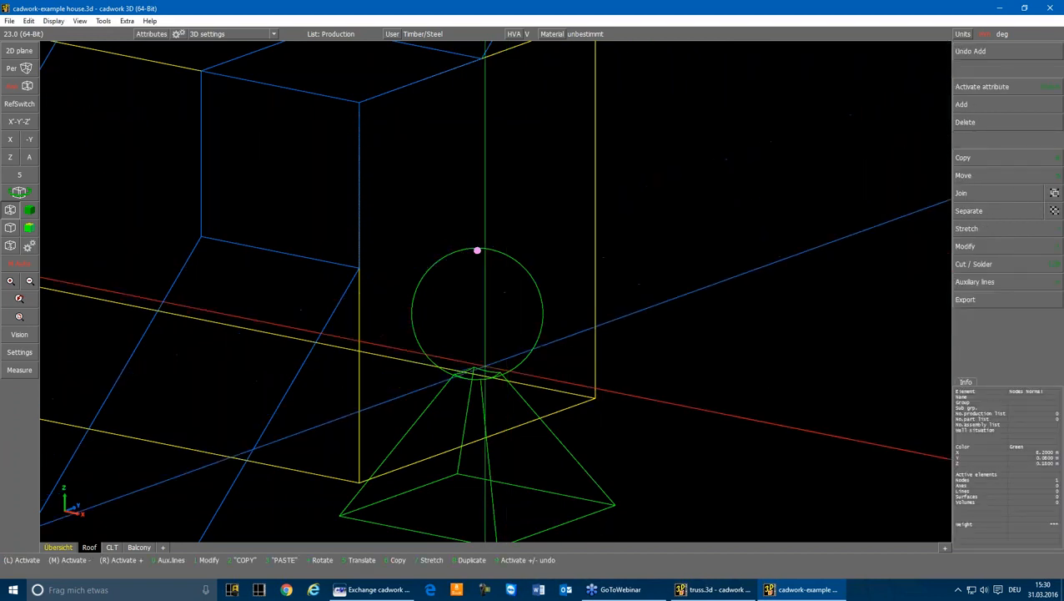
# Move the whole support along X from the purlin's end to the second-last rafter
pyautogui.rightClick(481, 380)
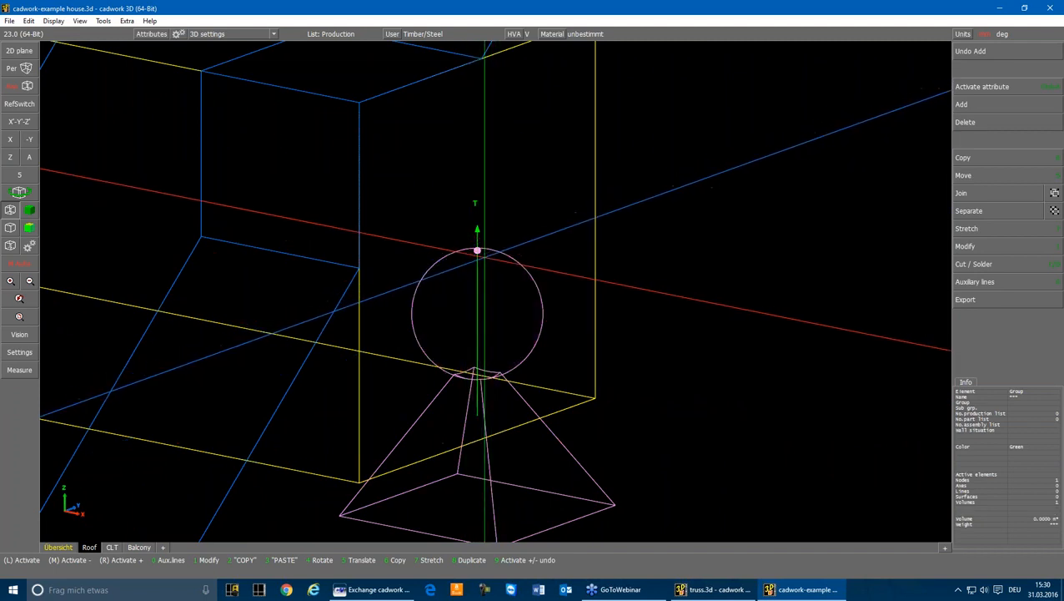
pyautogui.scroll(-3, 477, 250)
pyautogui.scroll(-3, 495, 289)
pyautogui.press('5')
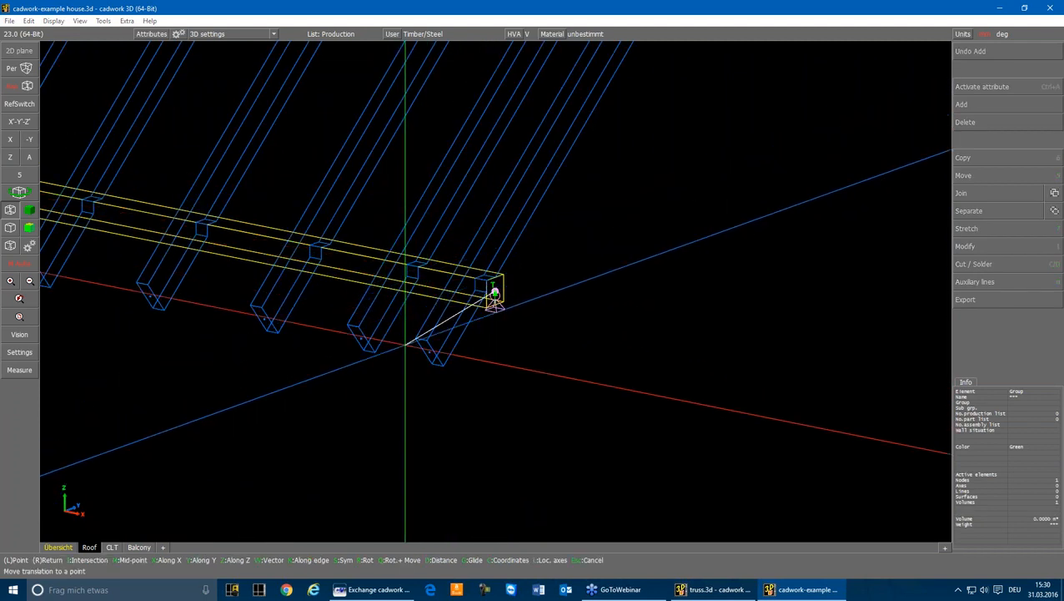
pyautogui.press('x')
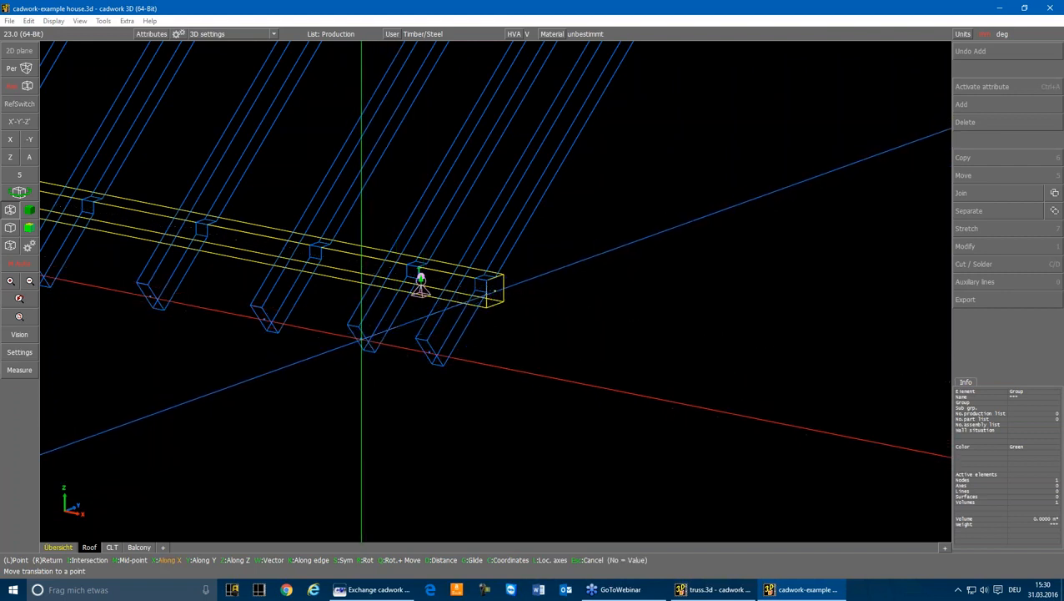
# Copy the support along X to the next rafter, and repeat that copy at rafter spacing along the whole front eaves
pyautogui.press('6')
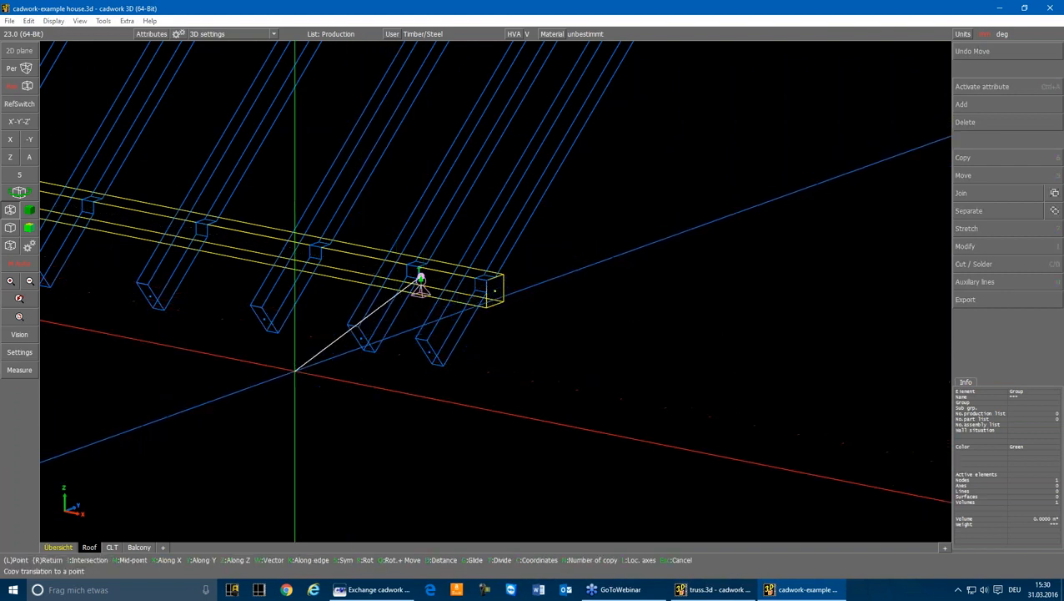
pyautogui.press('x')
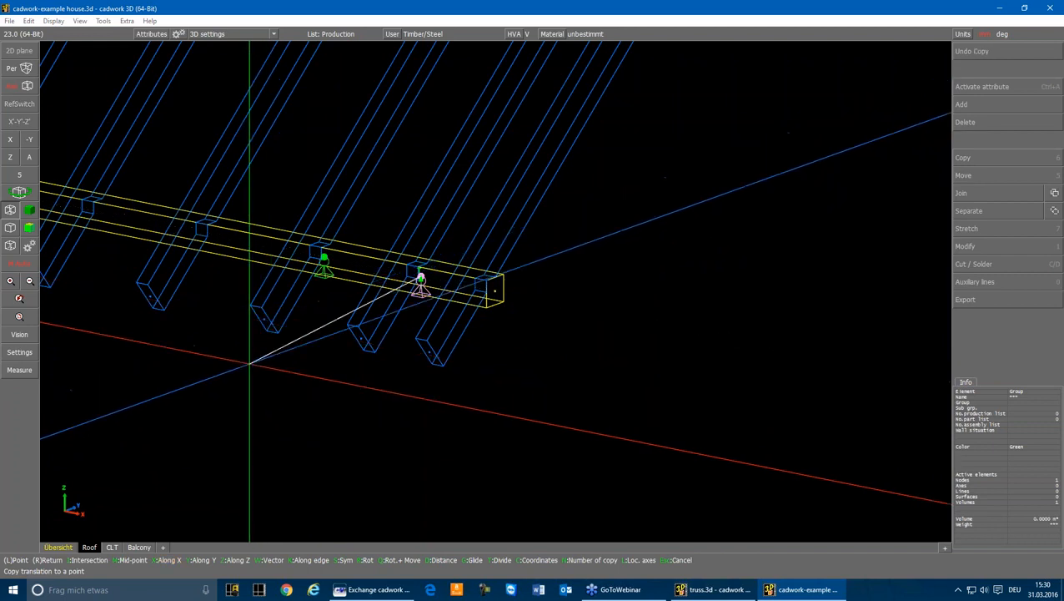
pyautogui.click(421, 279)
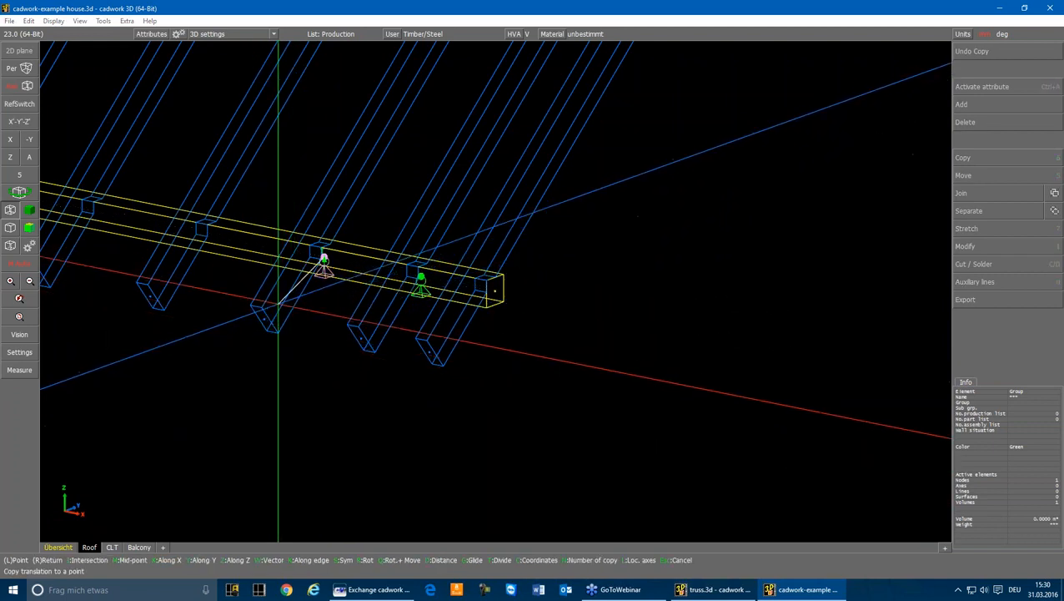
pyautogui.click(192, 453)
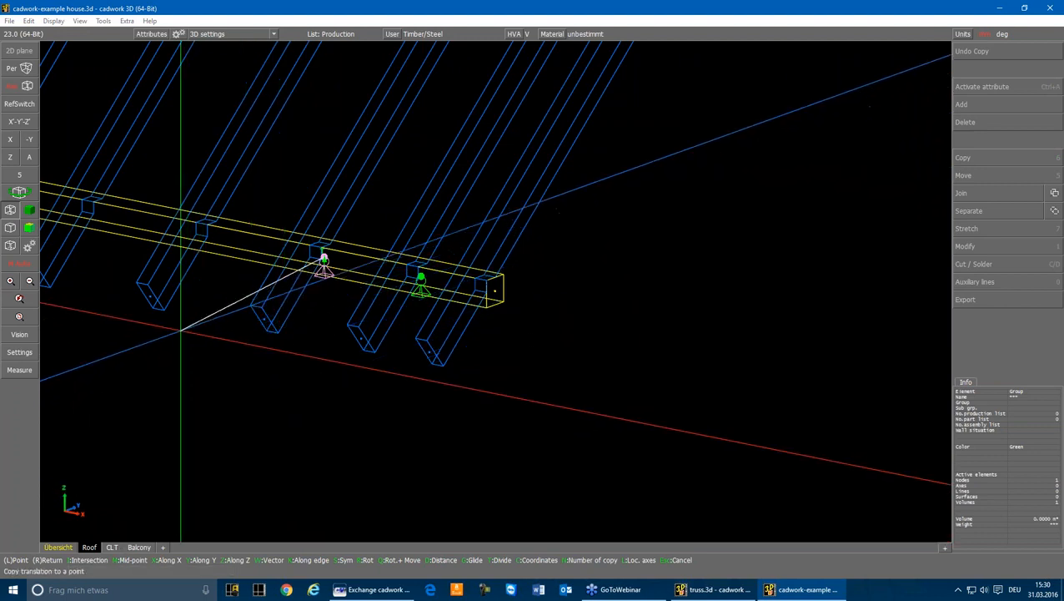
pyautogui.press('x')
pyautogui.click(495, 291)
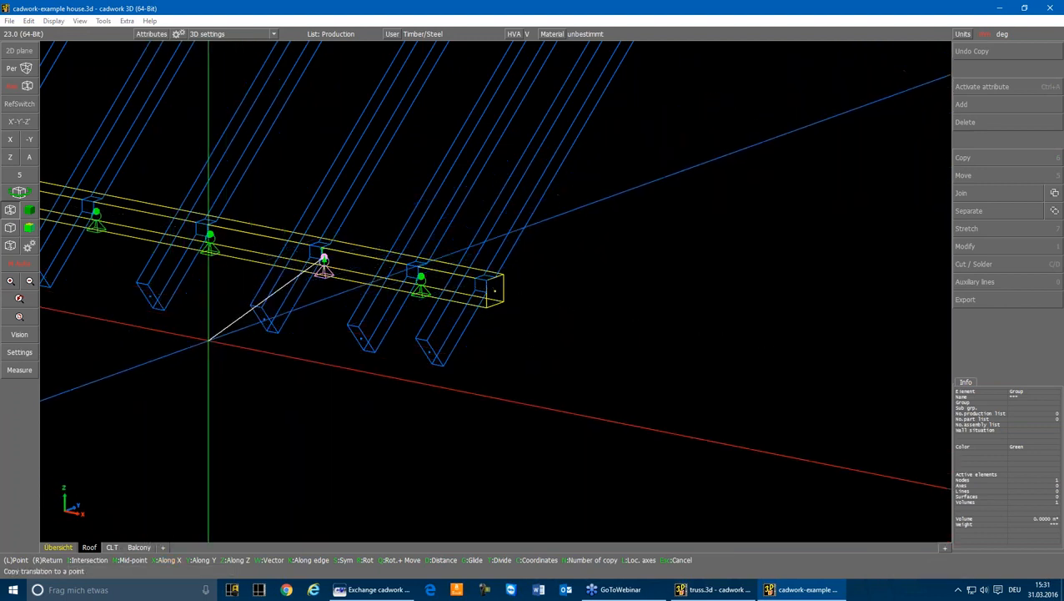
pyautogui.scroll(-4, 208, 340)
pyautogui.rightClick(352, 238)
pyautogui.scroll(3, 310, 238)
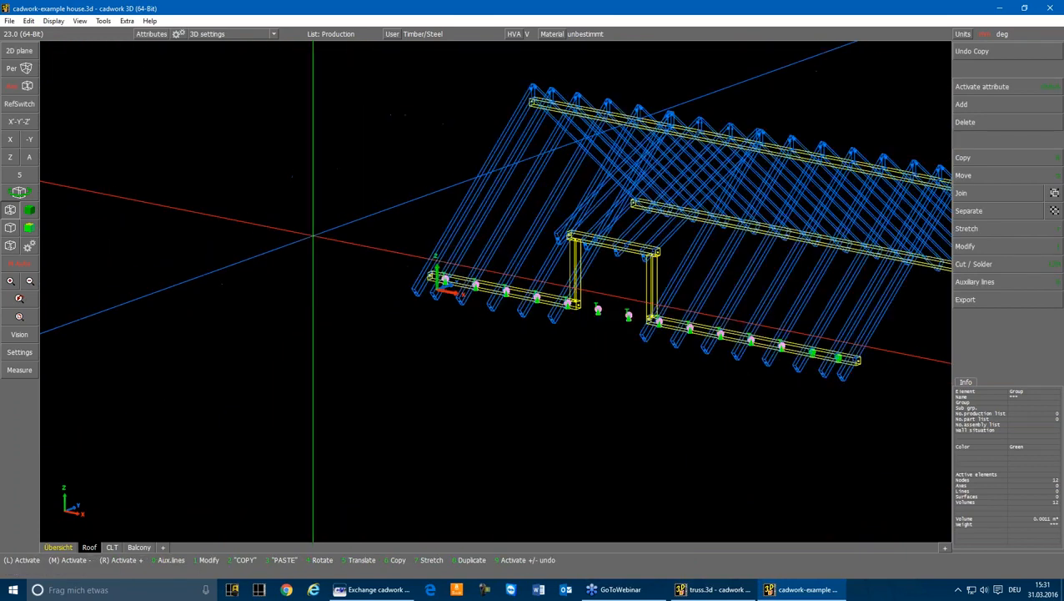
# Select all front eaves supports in the X view and copy them symmetrically about a plane perpendicular to Y through the ridge purlin's centre
pyautogui.moveTo(724, 308); pyautogui.dragTo(823, 372)
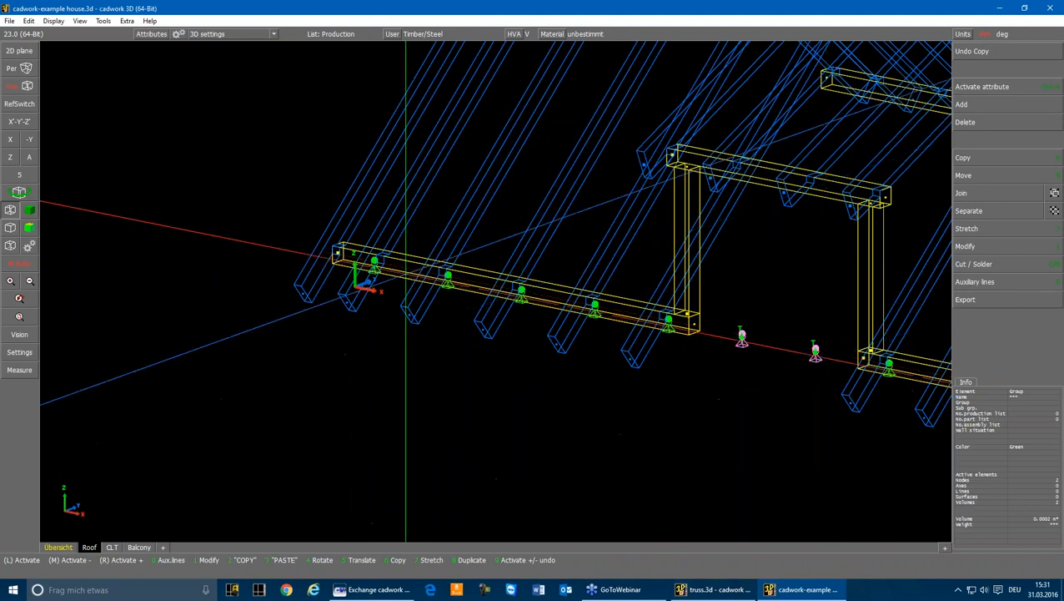
pyautogui.click(10, 139)
pyautogui.scroll(4, 490, 288)
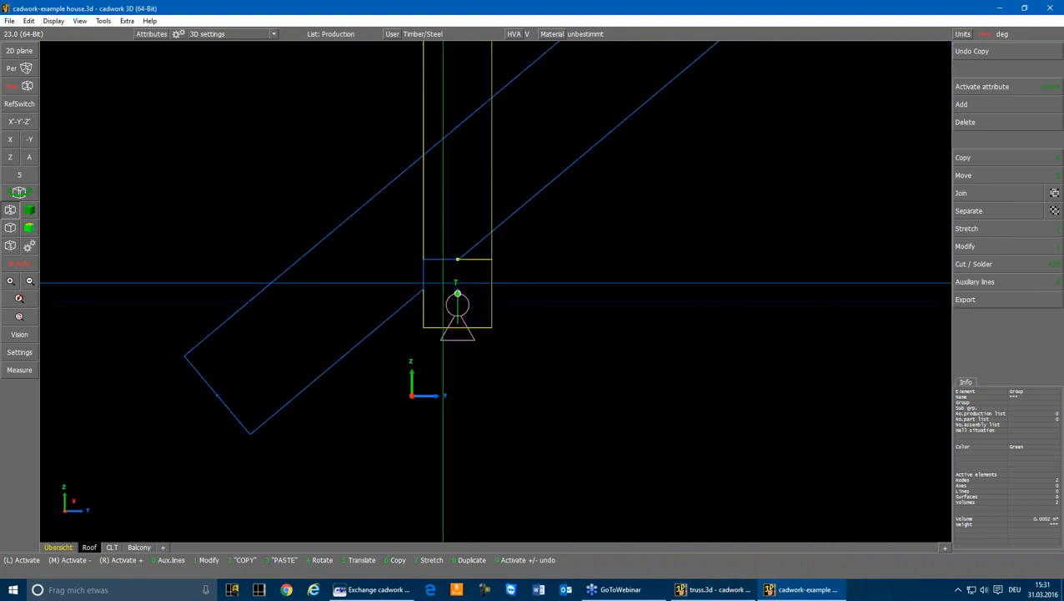
pyautogui.moveTo(442, 283); pyautogui.dragTo(490, 354)
pyautogui.moveTo(425, 359); pyautogui.dragTo(507, 284)
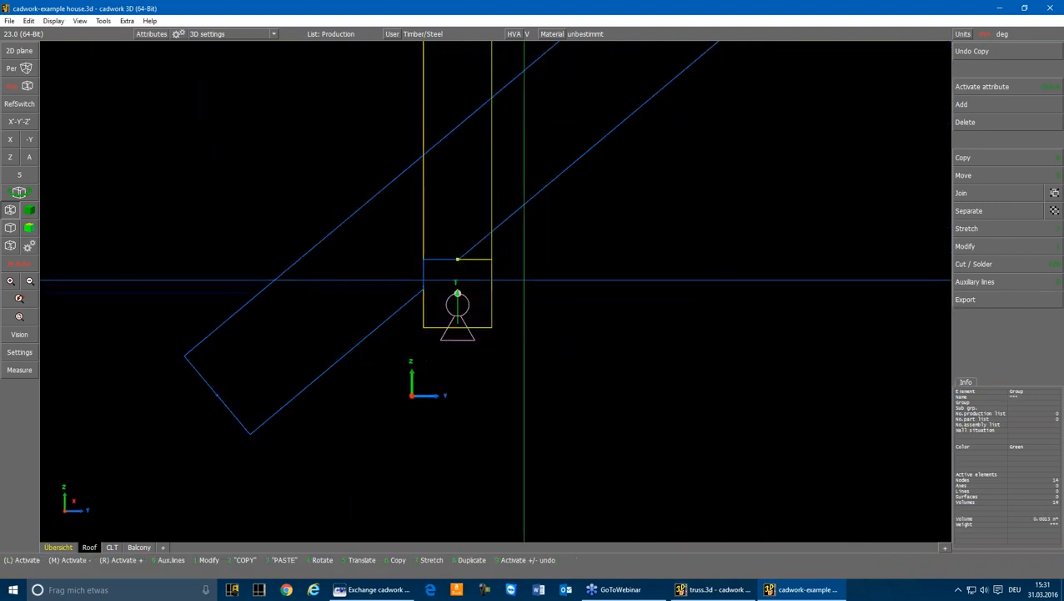
pyautogui.scroll(-5, 523, 248)
pyautogui.scroll(3, 503, 294)
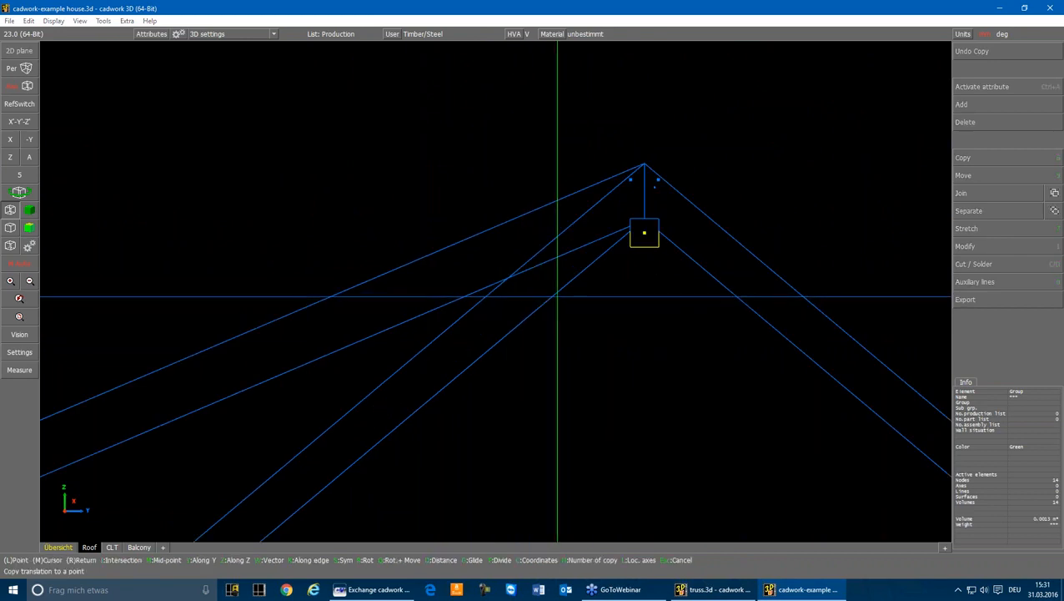
pyautogui.click(644, 233)
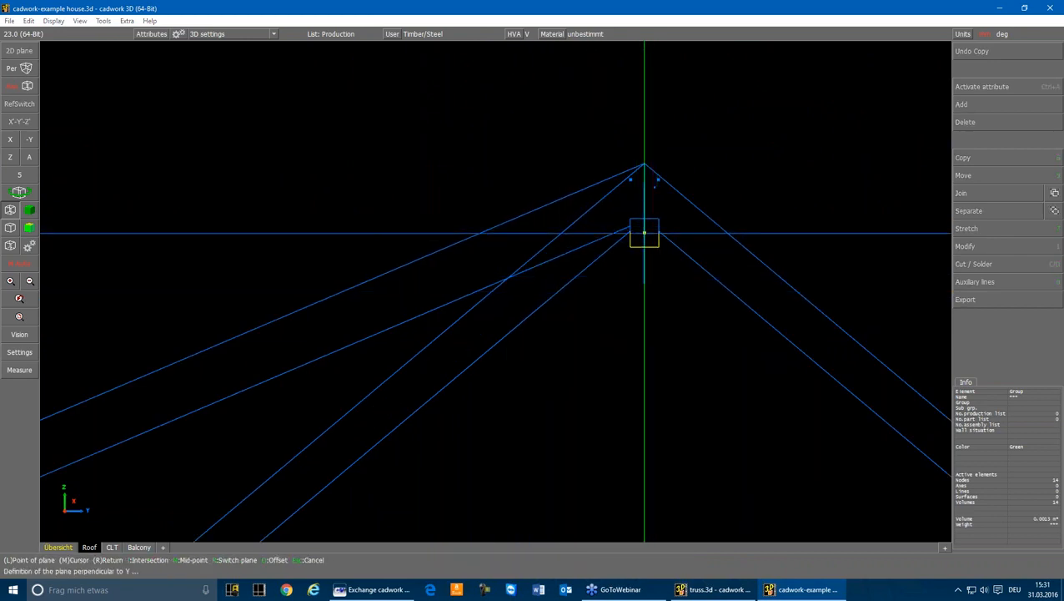
pyautogui.click(644, 232)
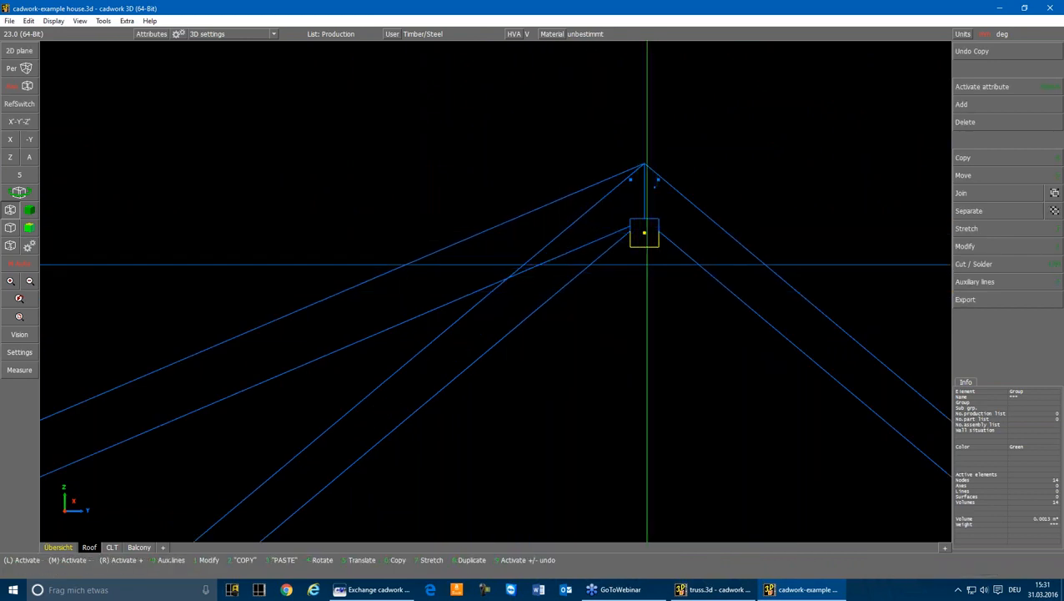
pyautogui.scroll(-4, 647, 242)
pyautogui.scroll(3, 600, 374)
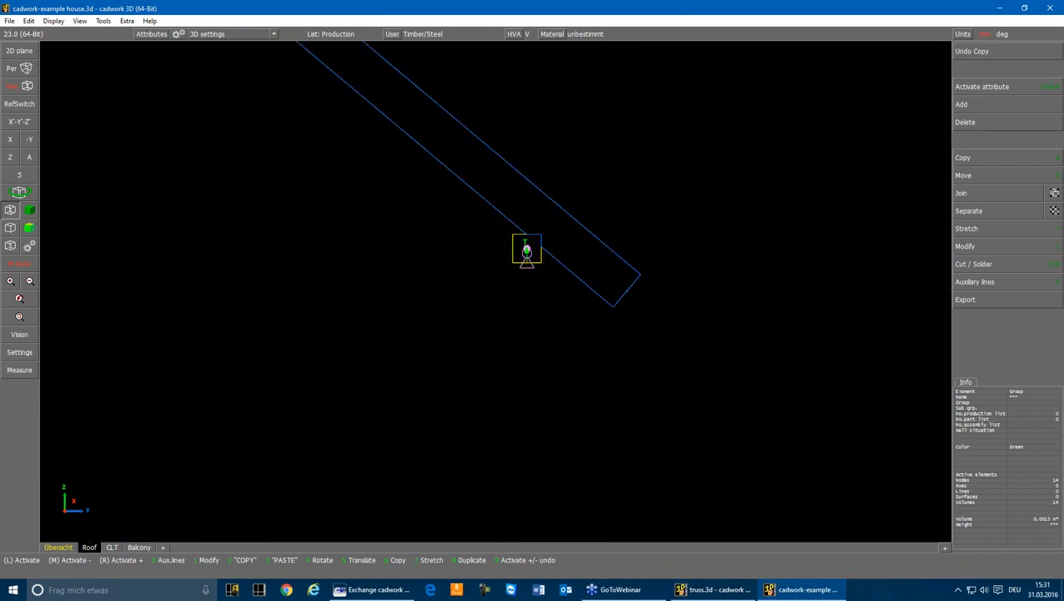
# Return to the axonometric view and delete the two free-standing supports in the dormer opening of the front eaves
pyautogui.click(29, 158)
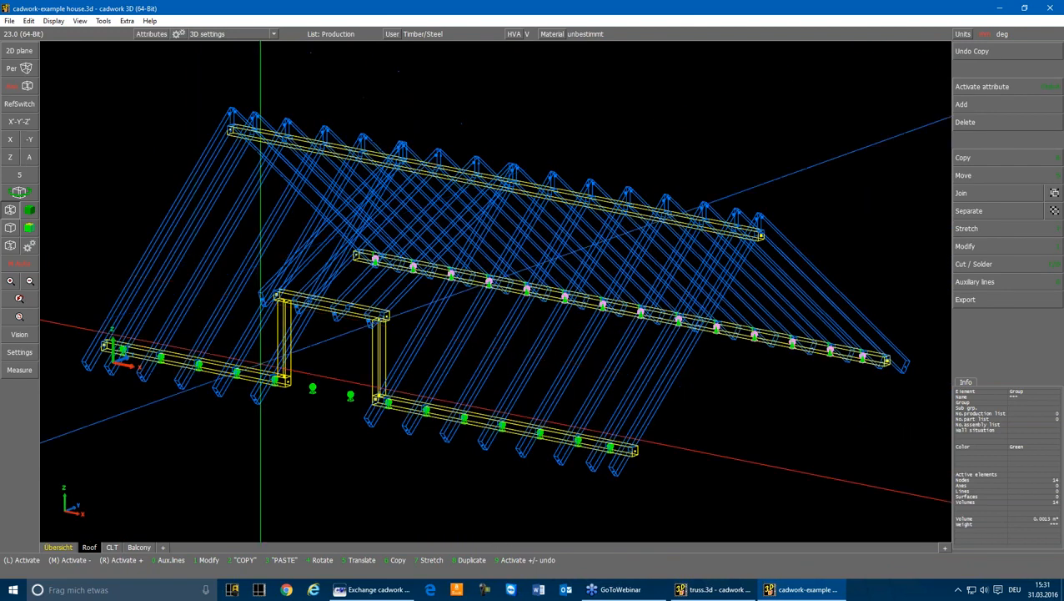
pyautogui.moveTo(303, 375); pyautogui.dragTo(360, 413)
pyautogui.press('Delete')
# Copy the end support of the front eaves purlin to the ridge purlin, using the vector between the two purlins' end points
pyautogui.scroll(4, 608, 450)
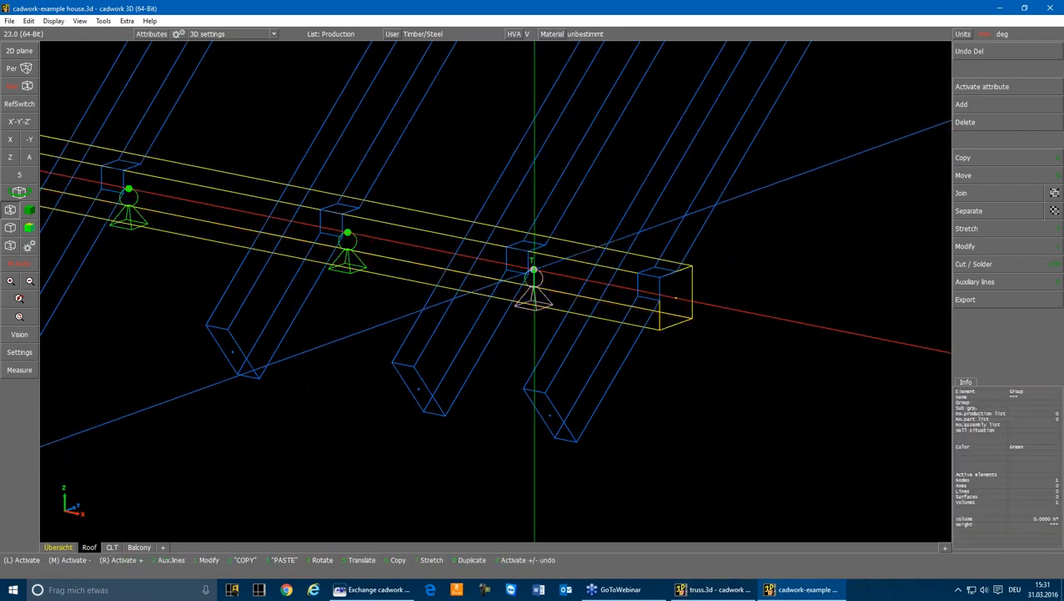
pyautogui.scroll(-5, 534, 275)
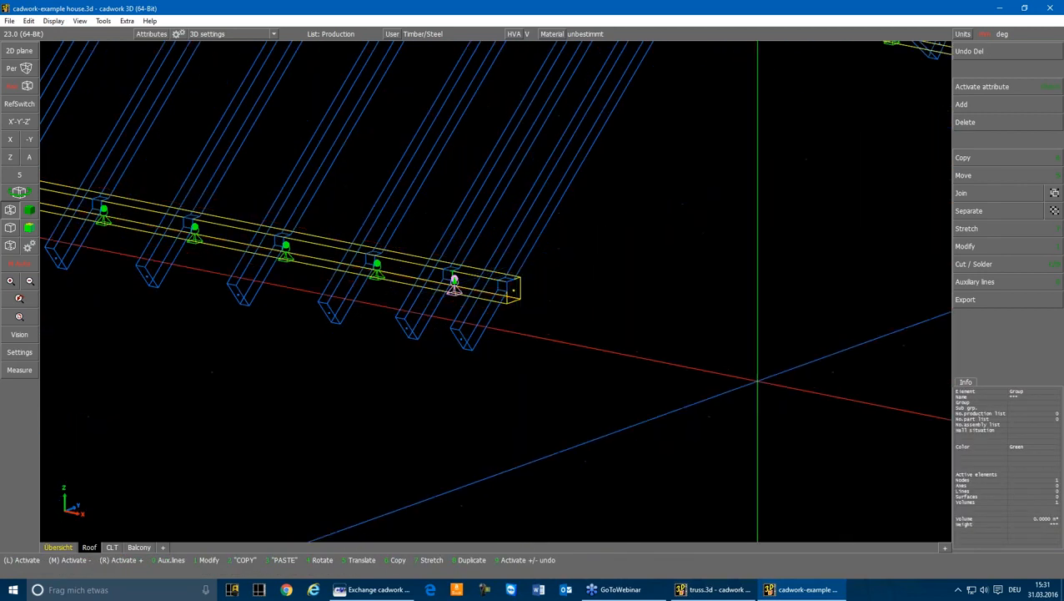
pyautogui.press('6')
pyautogui.press('v')
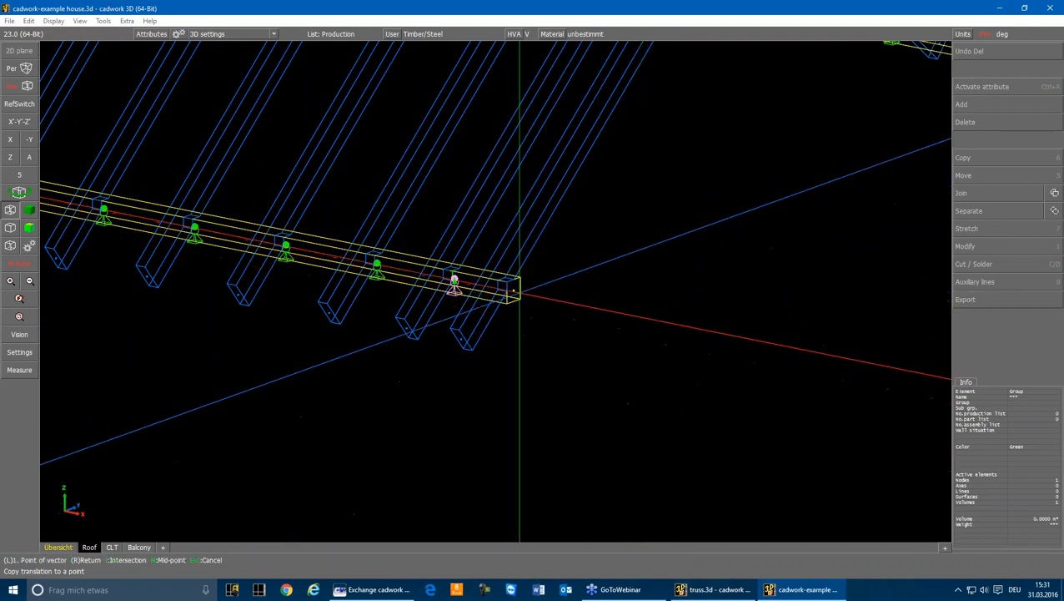
pyautogui.click(514, 291)
pyautogui.scroll(-3, 584, 237)
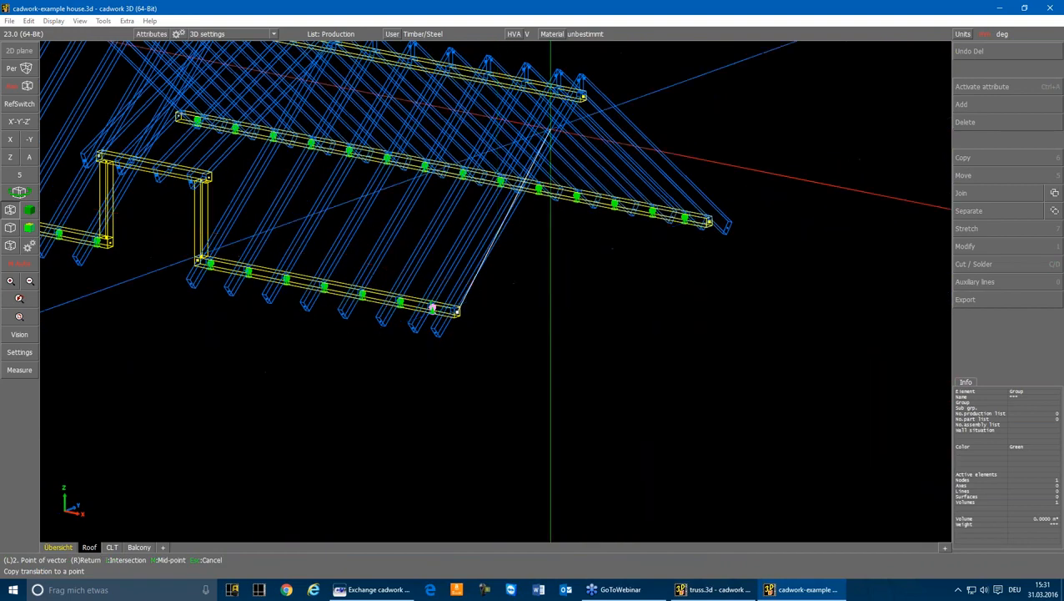
pyautogui.scroll(4, 586, 83)
pyautogui.click(497, 291)
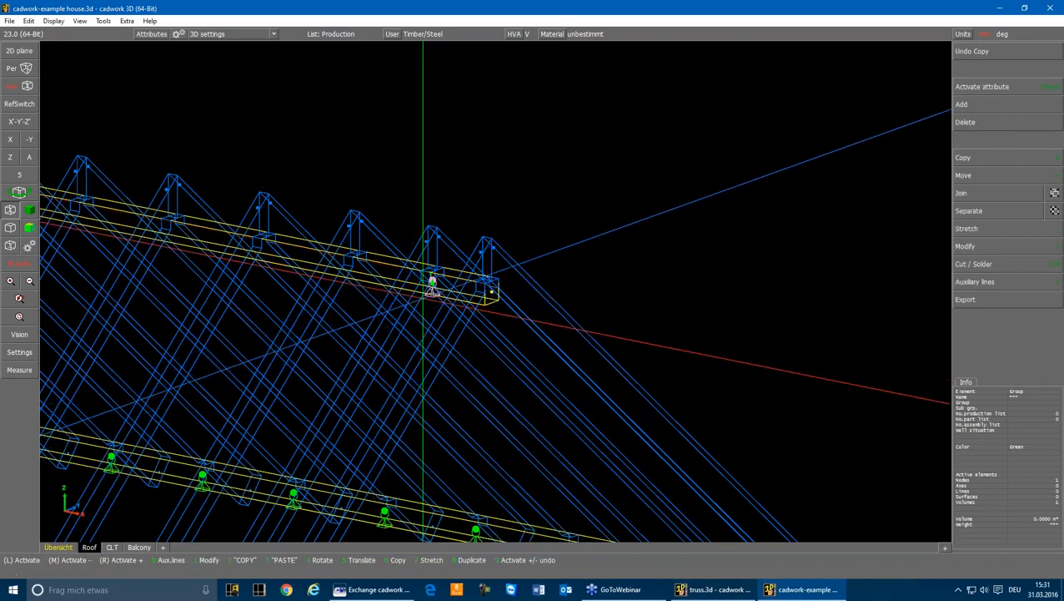
# Copy the ridge support symmetrically about a plane perpendicular to X through the ridge purlin's midpoint
pyautogui.scroll(-1, 423, 297)
pyautogui.press('6')
pyautogui.press('p')
pyautogui.press('x')
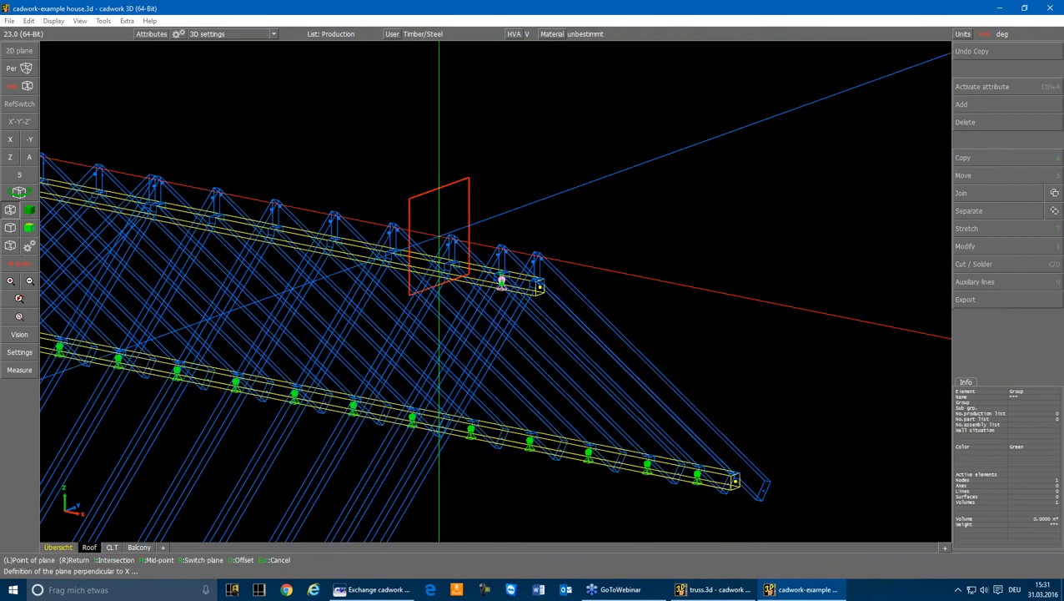
pyautogui.press('m')
pyautogui.moveTo(334, 249); pyautogui.dragTo(496, 292, button='middle')
pyautogui.scroll(6, 496, 292)
pyautogui.click(424, 234)
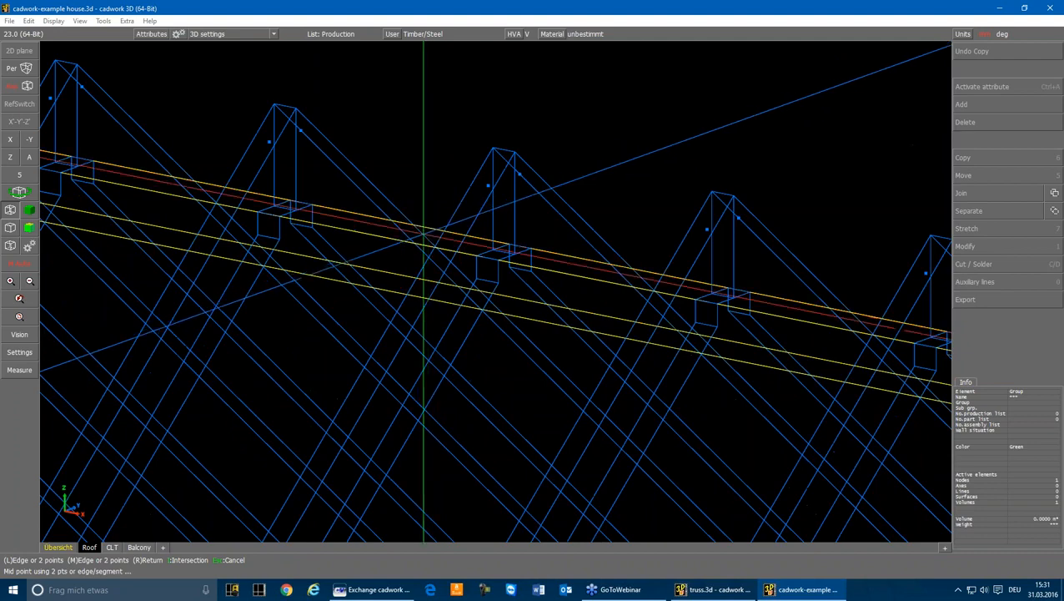
pyautogui.scroll(-6, 492, 294)
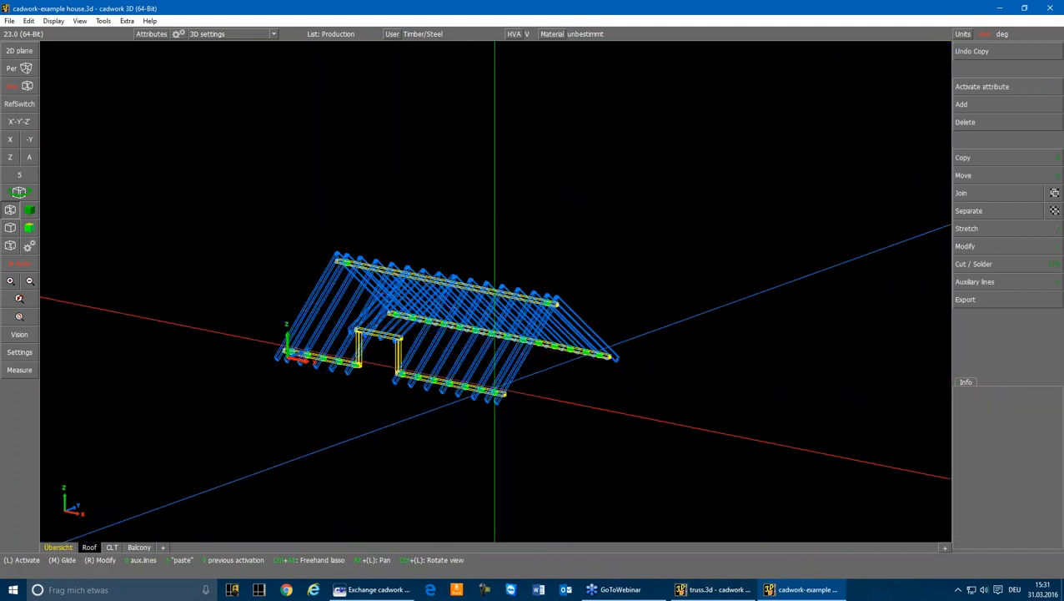
pyautogui.press('v')
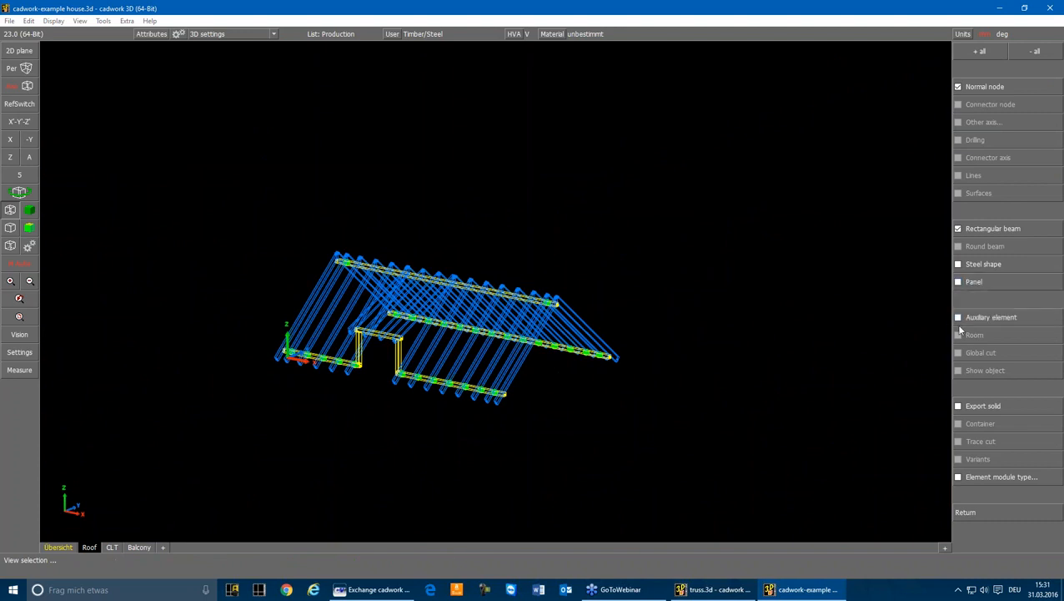
pyautogui.click(966, 512)
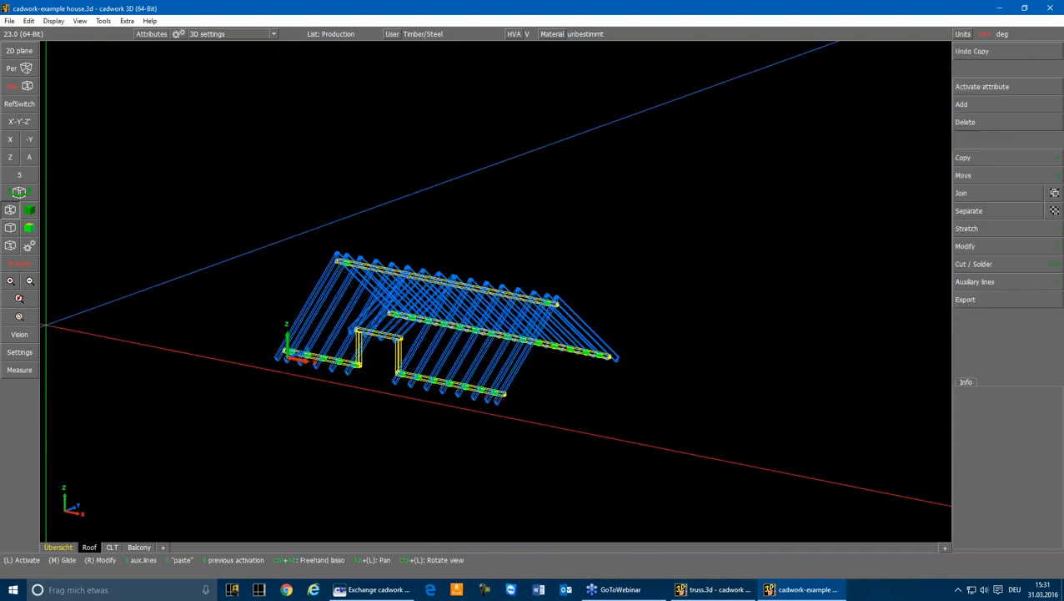
# Inspect the material and other attributes of a front rafter and of the front eaves purlin
pyautogui.scroll(3, 400, 359)
pyautogui.click(403, 363)
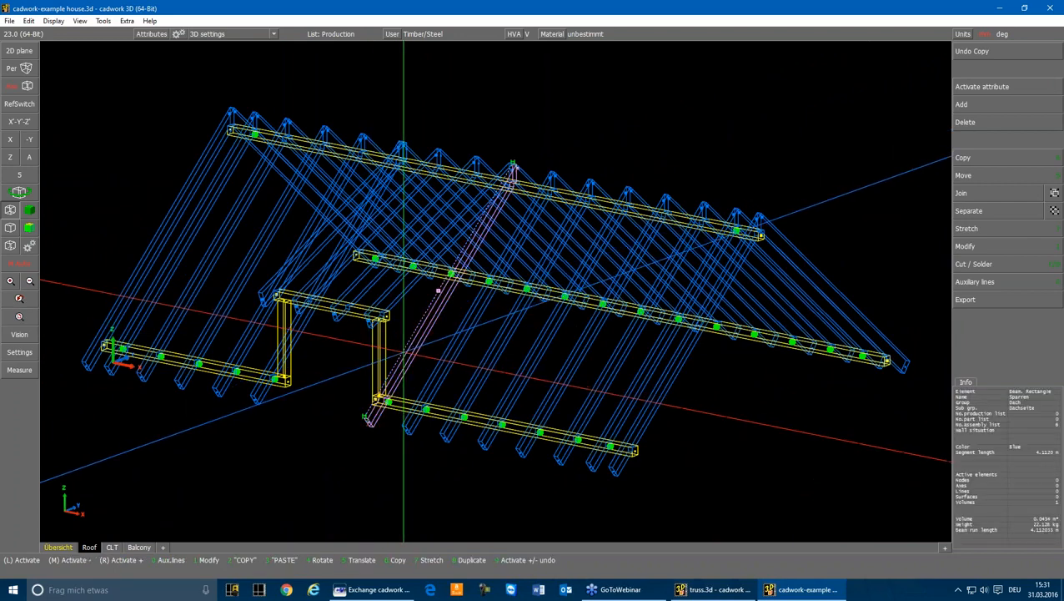
pyautogui.press('1')
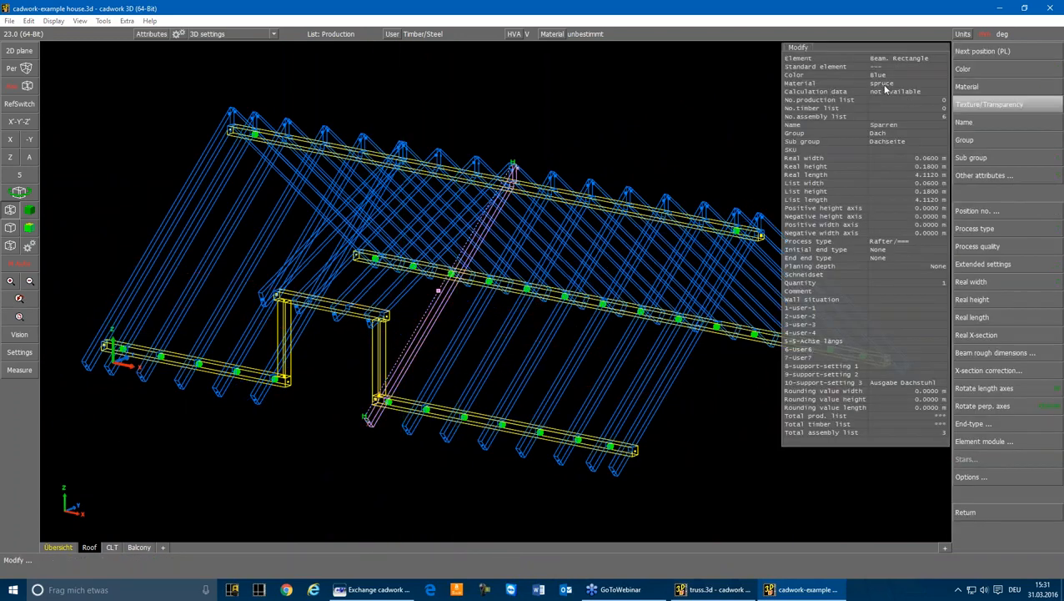
pyautogui.press('Escape')
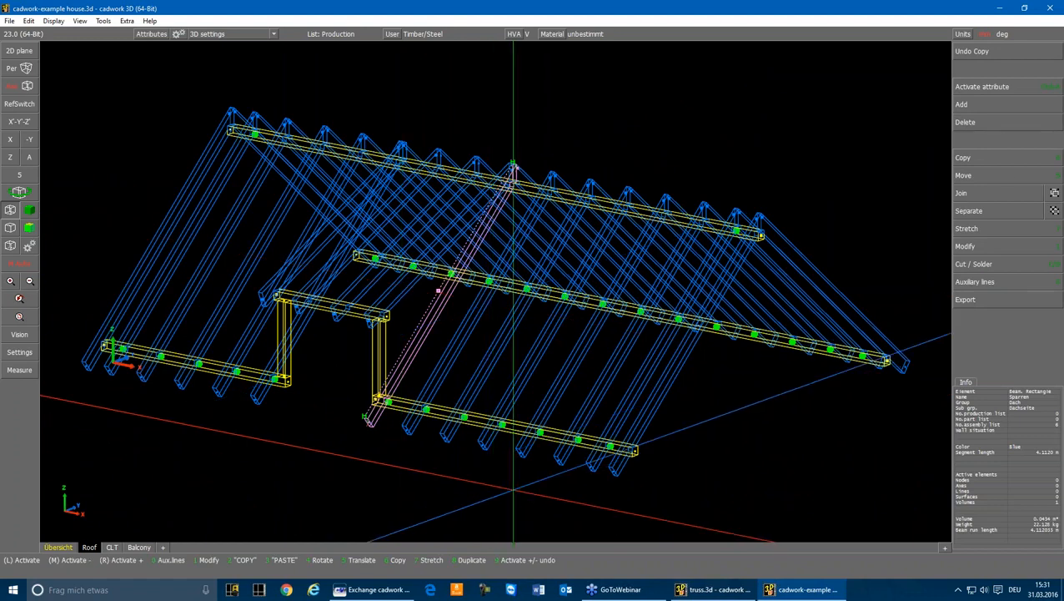
pyautogui.click(561, 445)
pyautogui.press('1')
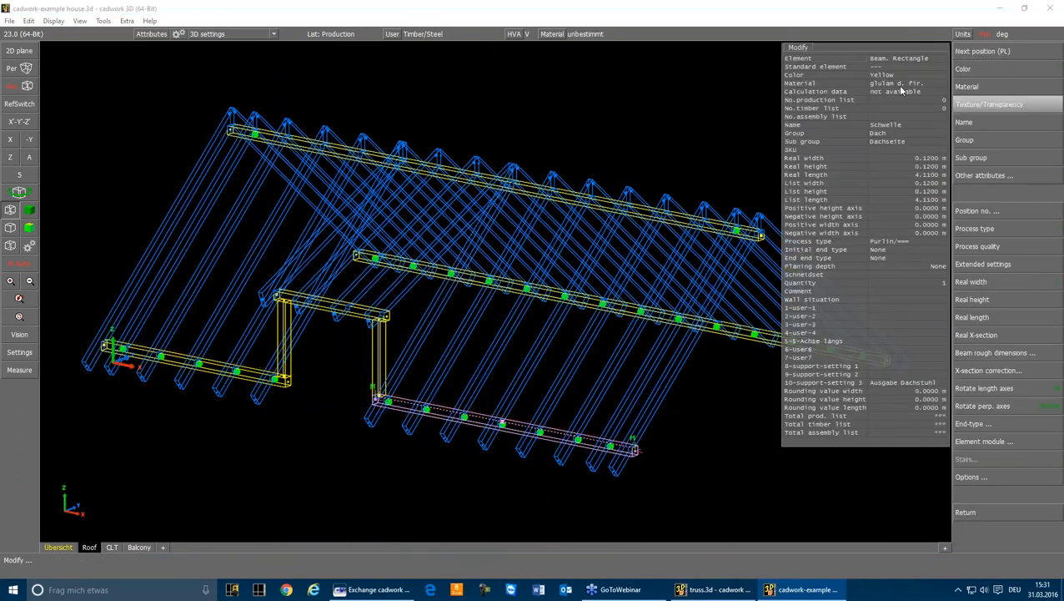
pyautogui.press('Escape')
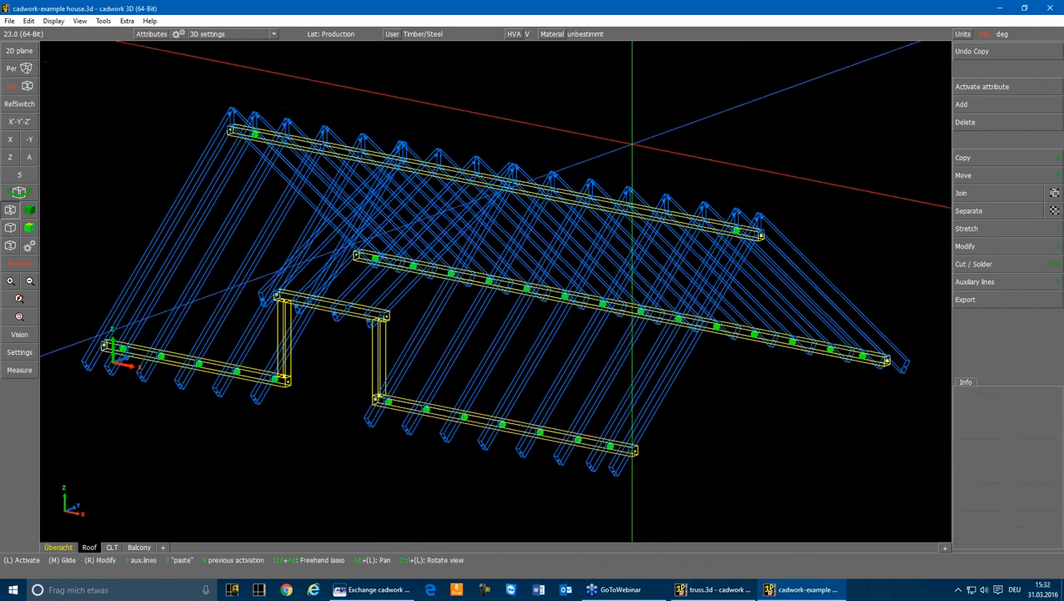
# Select the whole roof including its supports and export it as a structural system with automatic vertical connections
pyautogui.moveTo(63, 46)
pyautogui.mouseDown()
pyautogui.moveTo(147, 150)
pyautogui.moveTo(921, 507)
pyautogui.mouseUp()
pyautogui.click(965, 298)
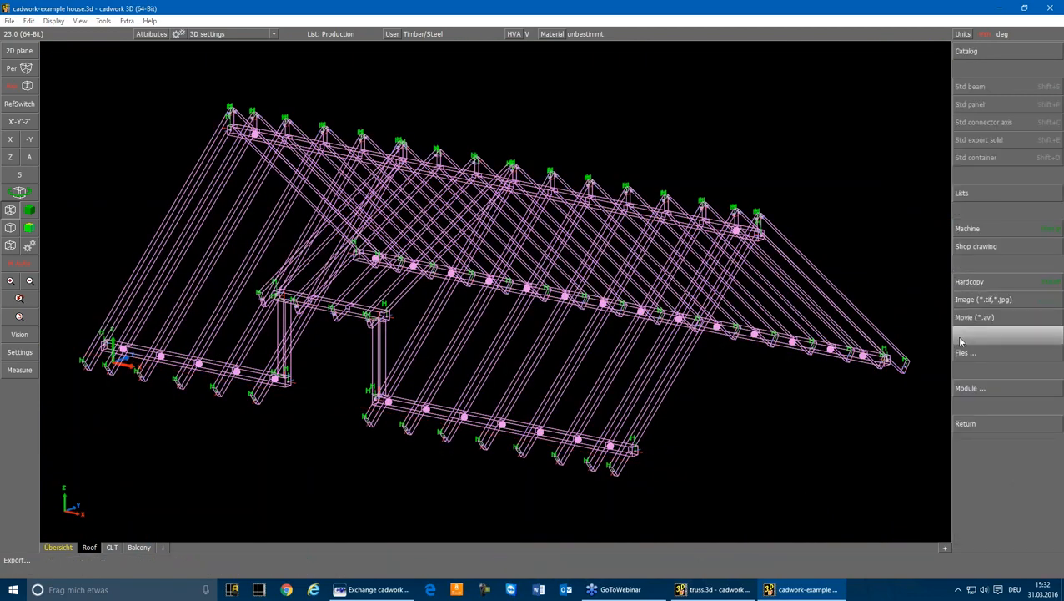
pyautogui.click(971, 388)
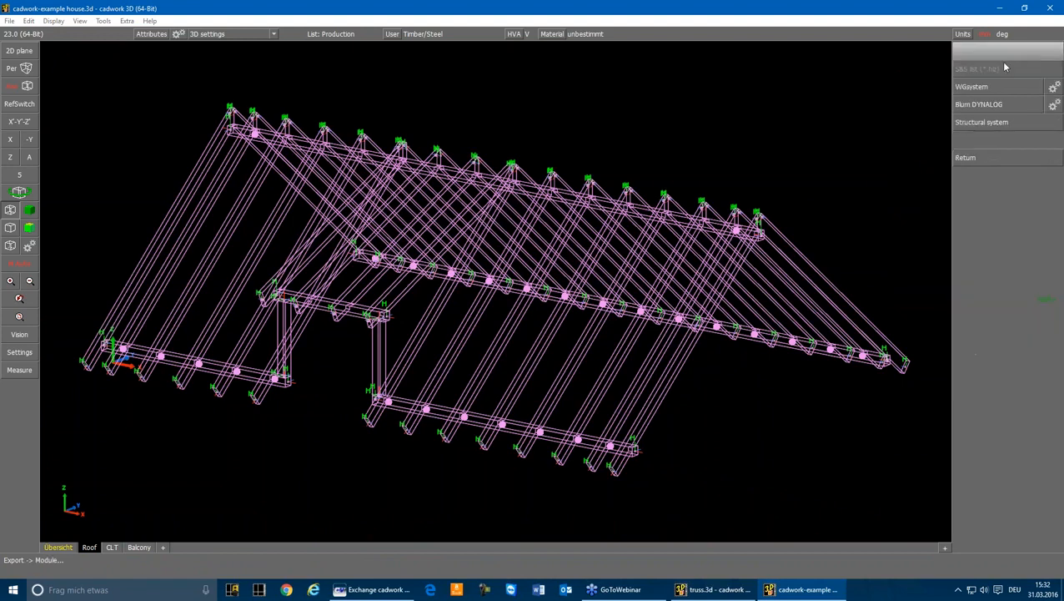
pyautogui.click(986, 125)
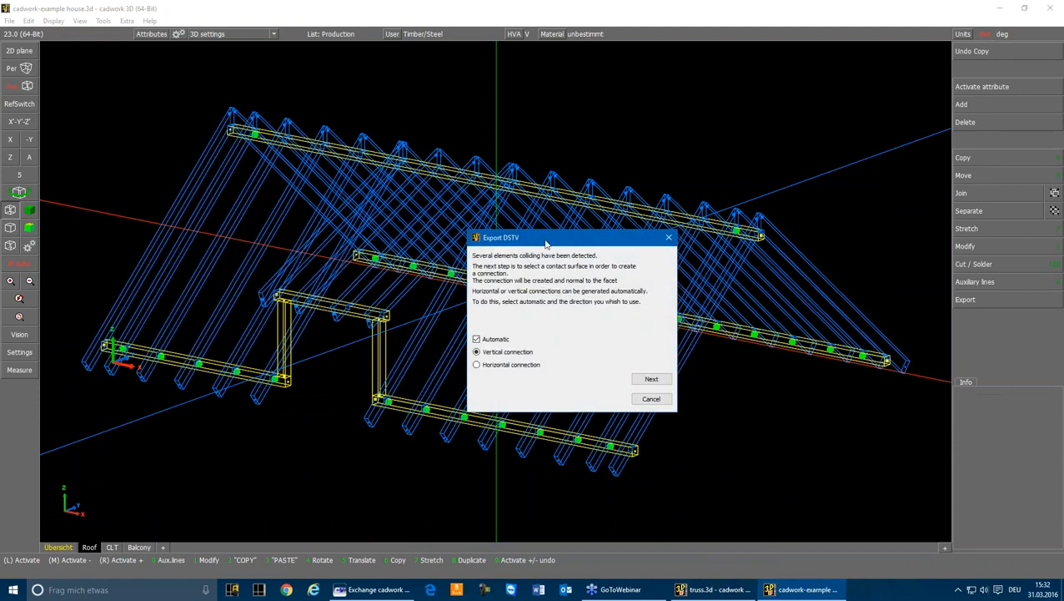
pyautogui.moveTo(547, 242); pyautogui.dragTo(741, 88)
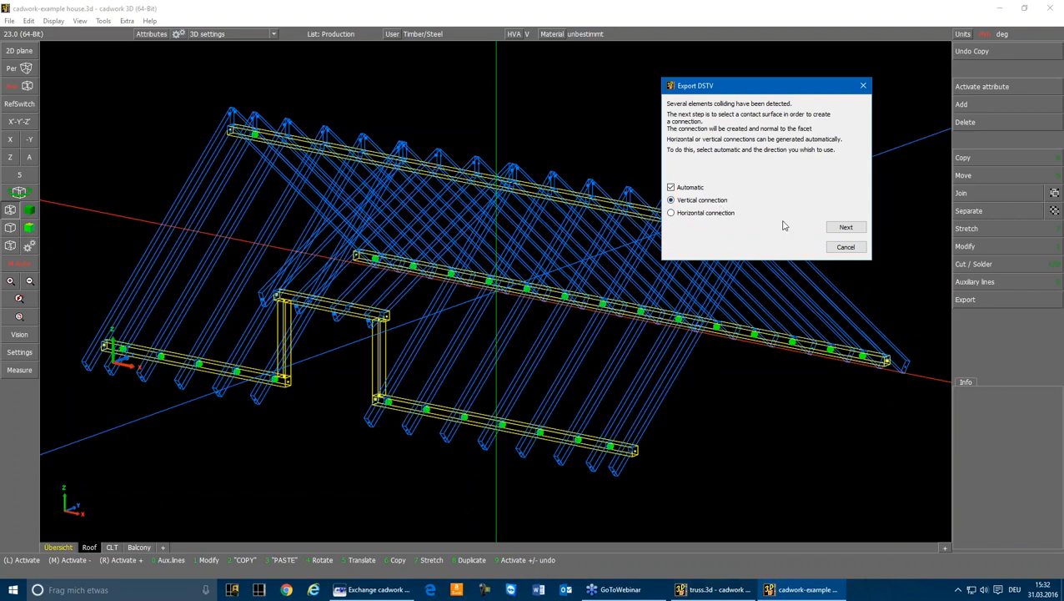
pyautogui.click(839, 231)
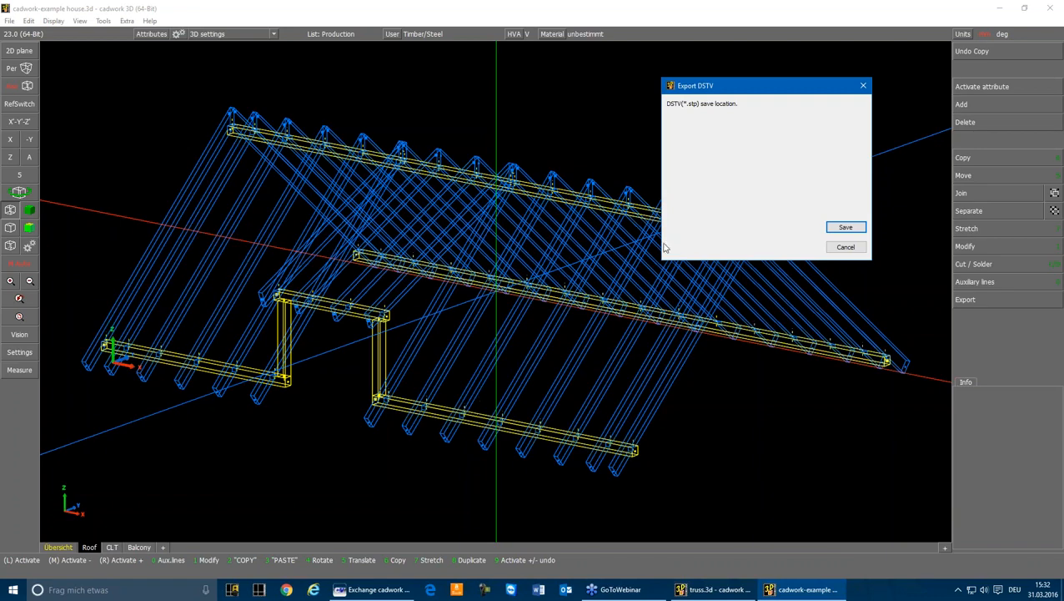
# Save the DSTV export as an .stp file named roof in the Exchange cadwork - RFEM folder
pyautogui.click(846, 227)
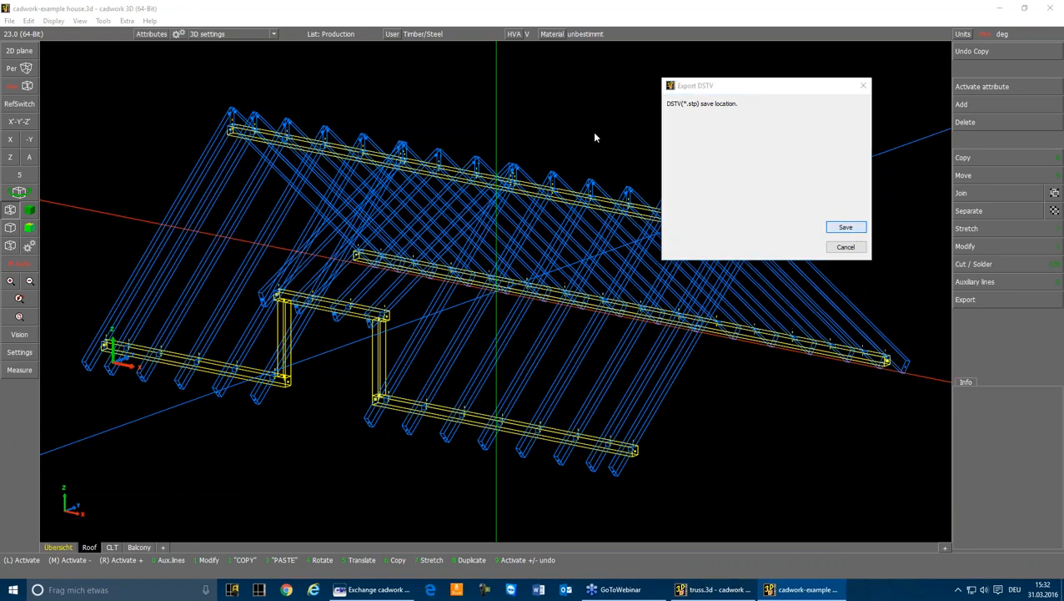
pyautogui.write('t')
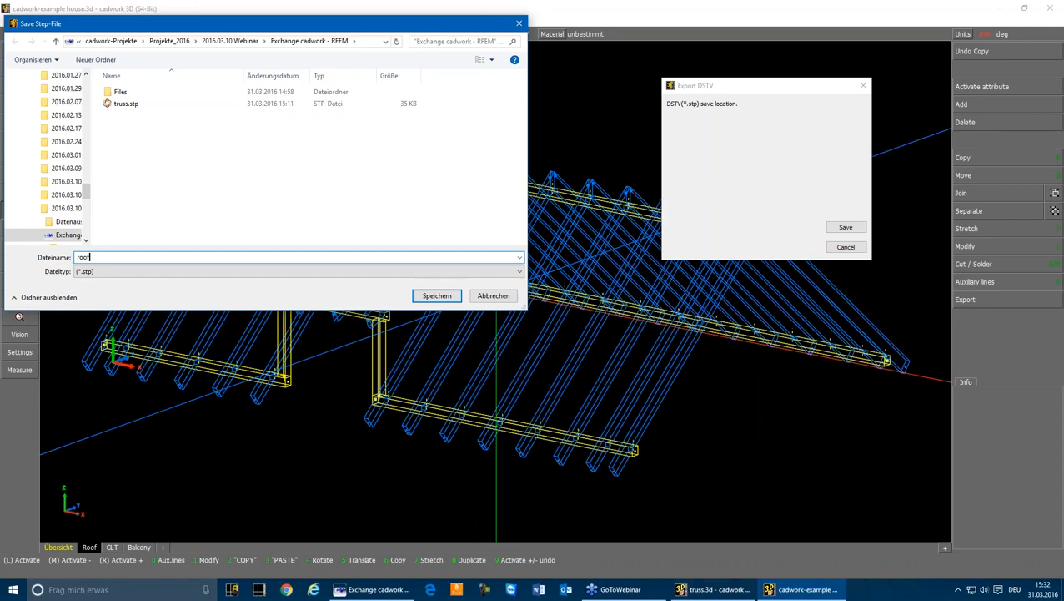
pyautogui.press('Return')
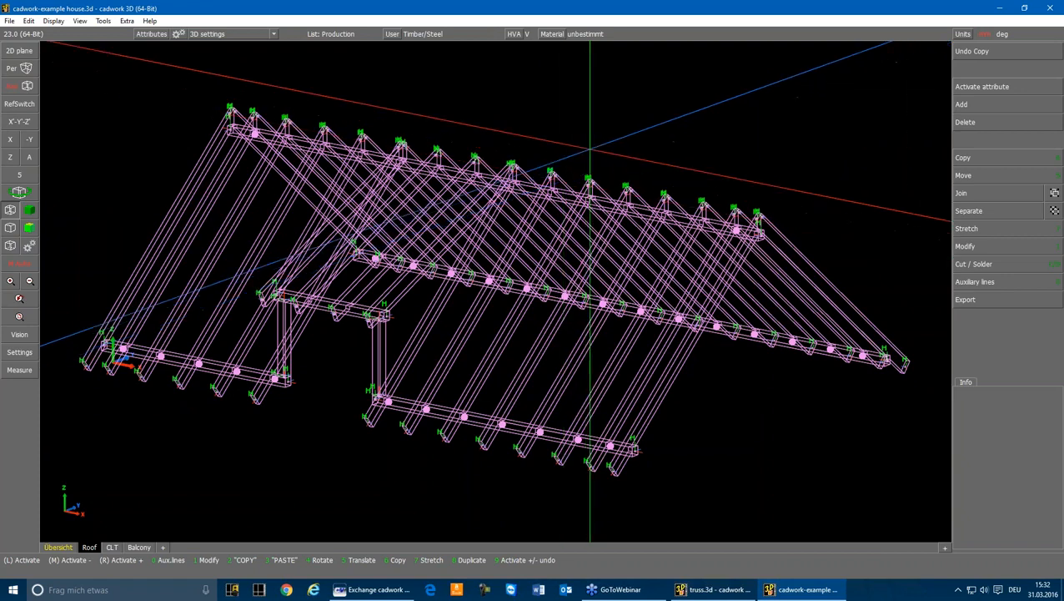
# Clear the roof selection, switch to the CLT scene and display its building as a transparent shaded model
pyautogui.click(591, 151)
pyautogui.click(112, 546)
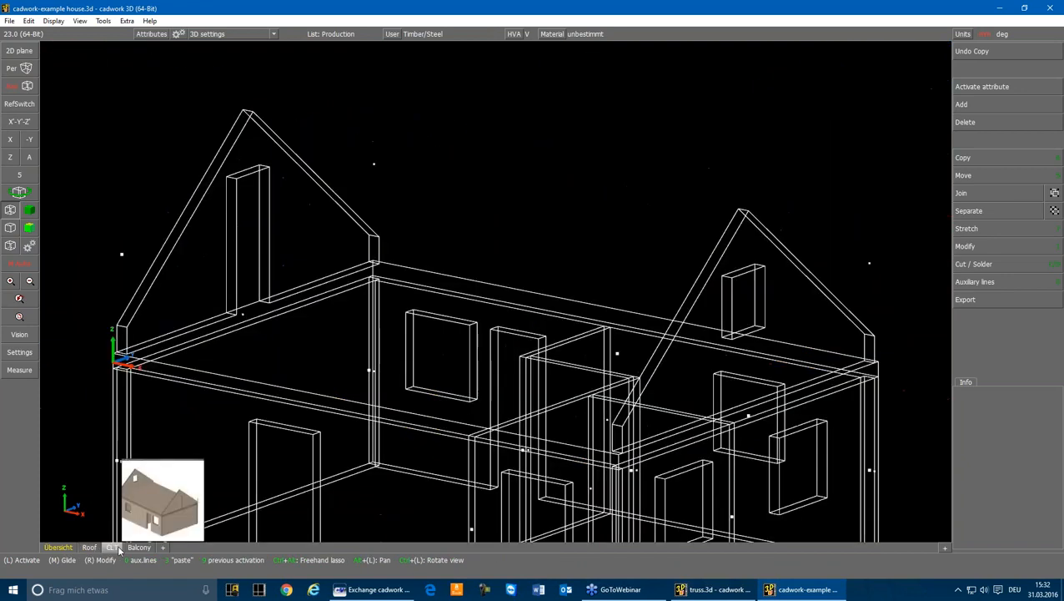
pyautogui.scroll(-3, 497, 267)
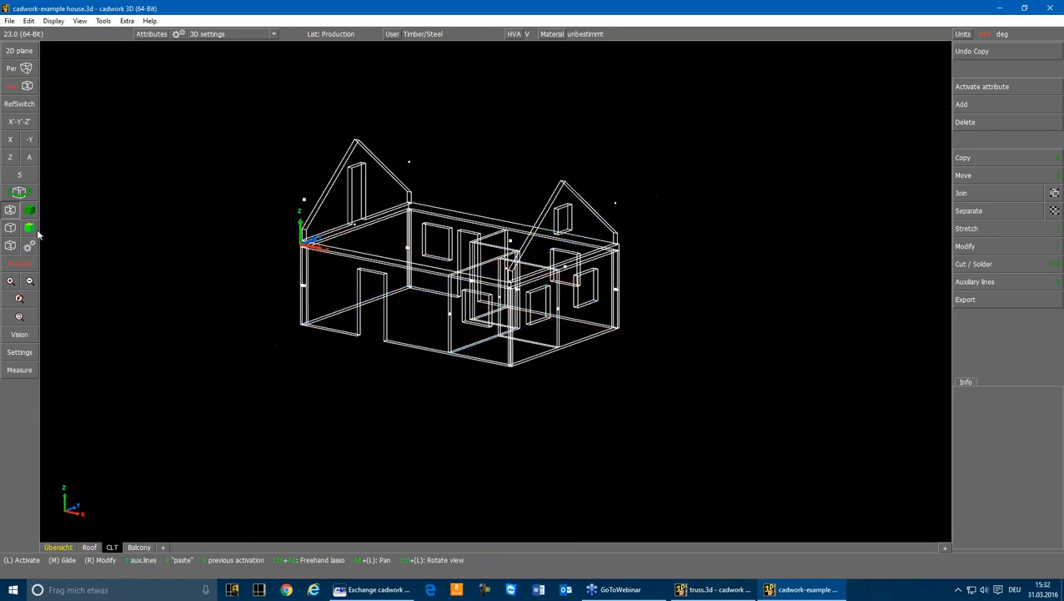
pyautogui.click(32, 227)
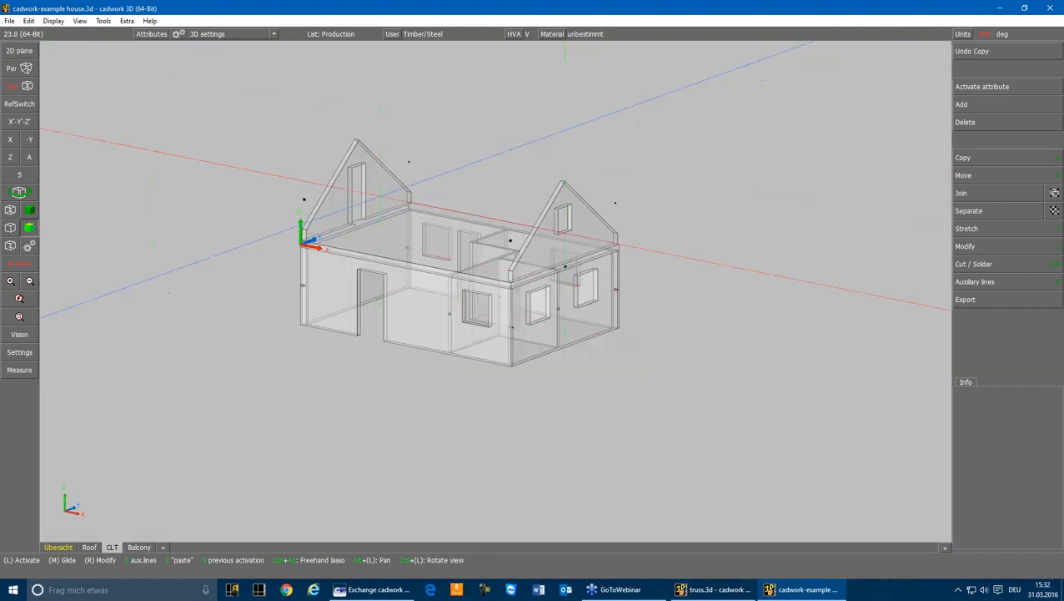
# Examine individual CLT wall panels and the whole CLT building by activating them, and clear the selection
pyautogui.click(615, 215)
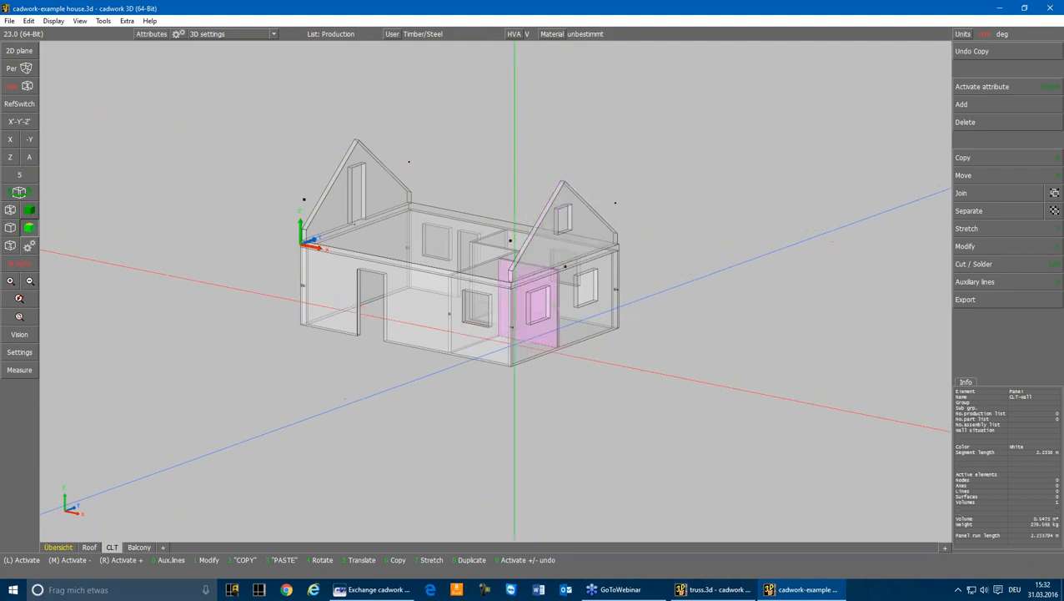
pyautogui.click(501, 334)
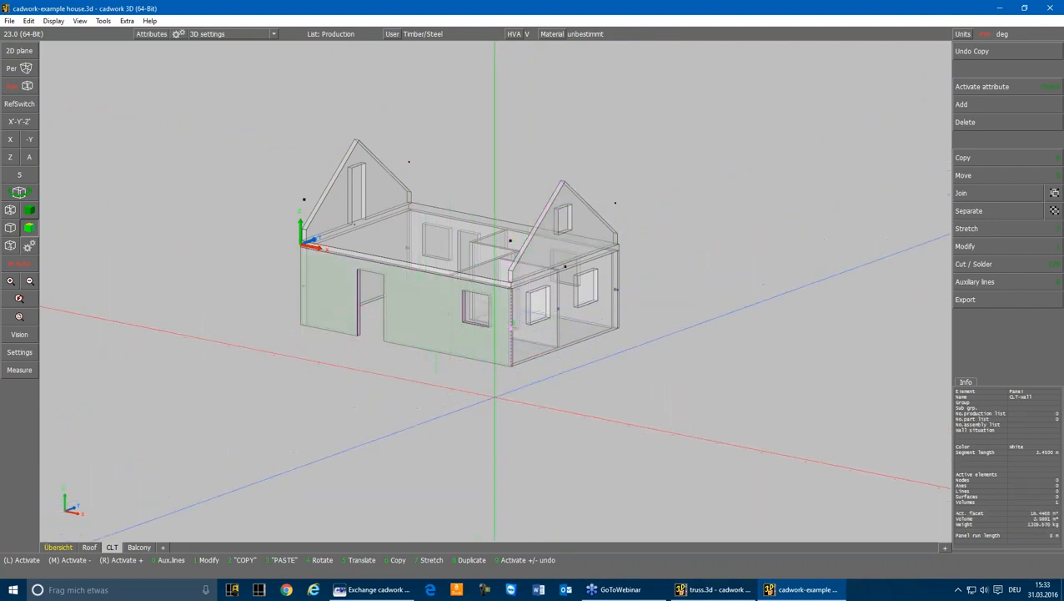
pyautogui.click(498, 396)
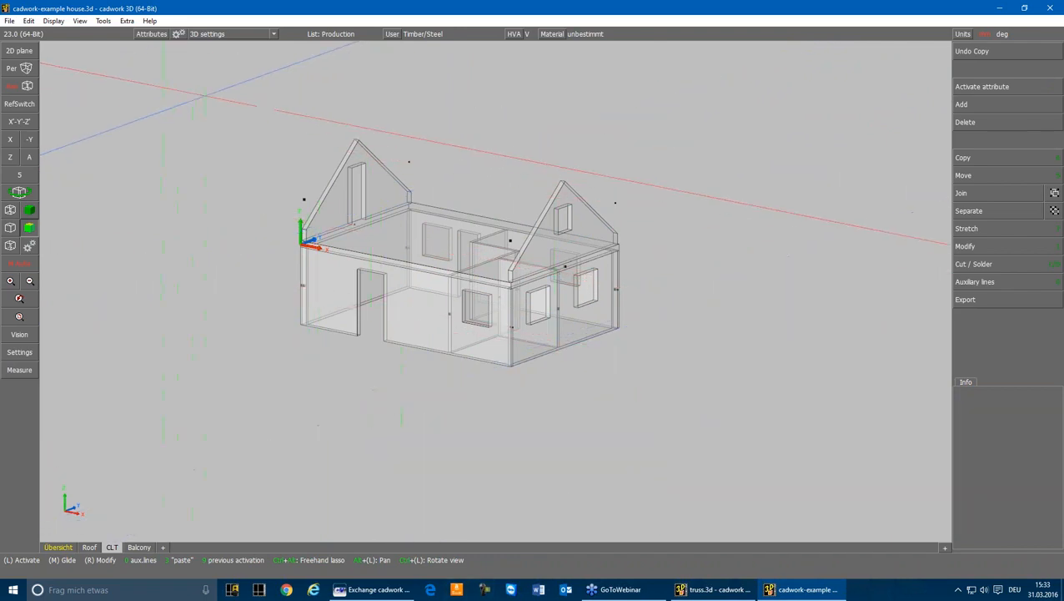
pyautogui.moveTo(206, 95)
pyautogui.mouseDown()
pyautogui.moveTo(713, 324)
pyautogui.moveTo(859, 467)
pyautogui.moveTo(698, 393)
pyautogui.mouseUp()
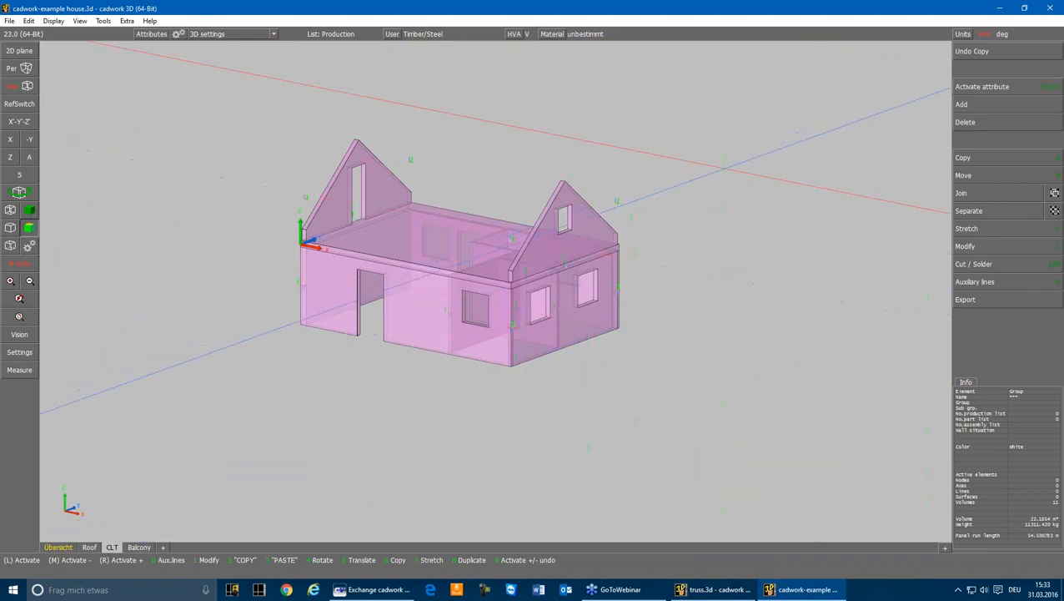
pyautogui.click(756, 158)
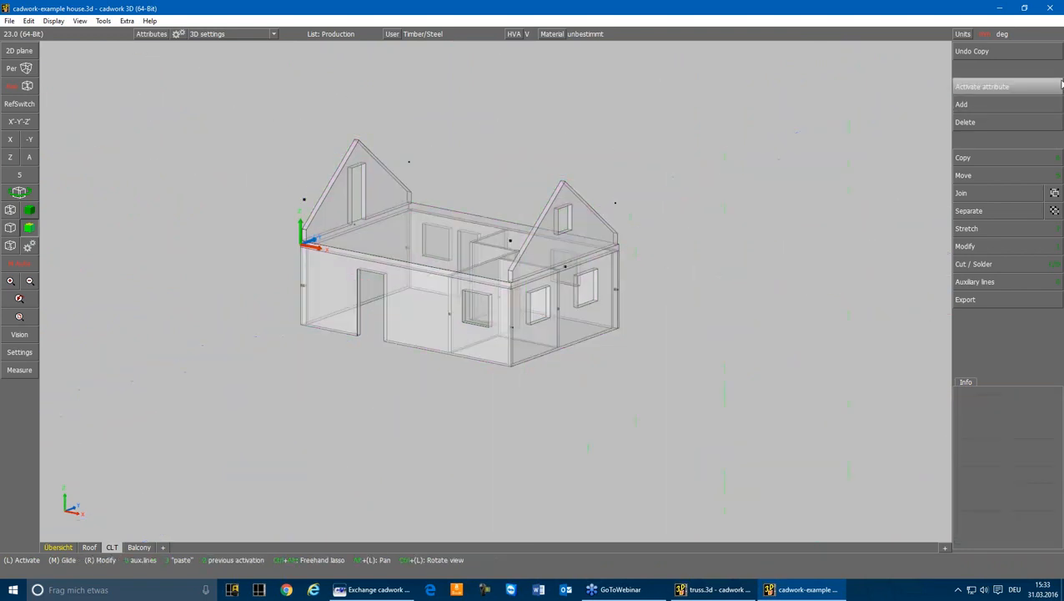
# Add the middle surface CLT variant from the project's Files folder to all CLT panels of the house
pyautogui.click(998, 106)
pyautogui.click(975, 332)
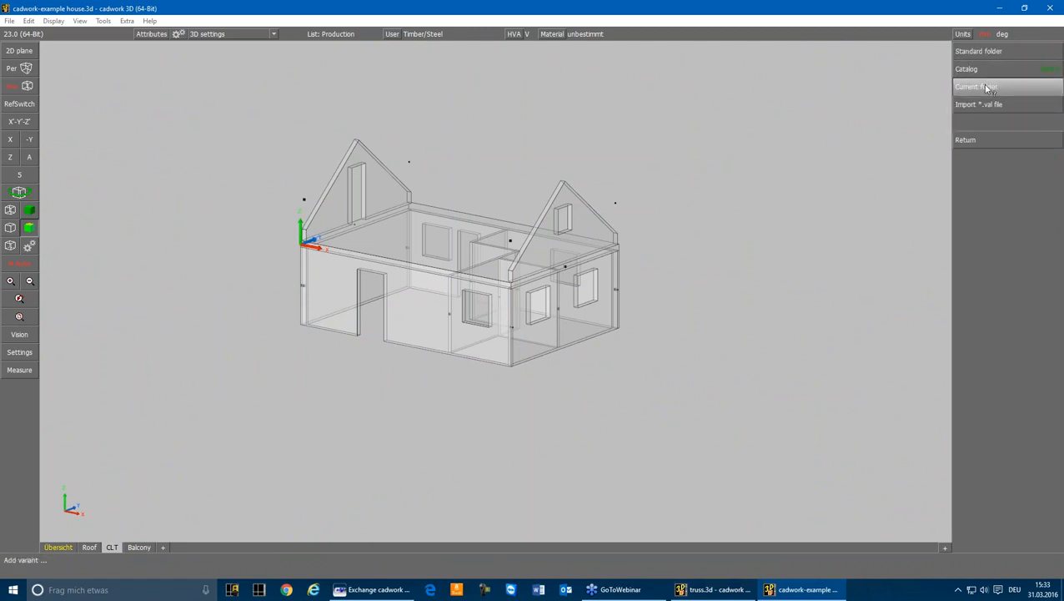
pyautogui.click(987, 88)
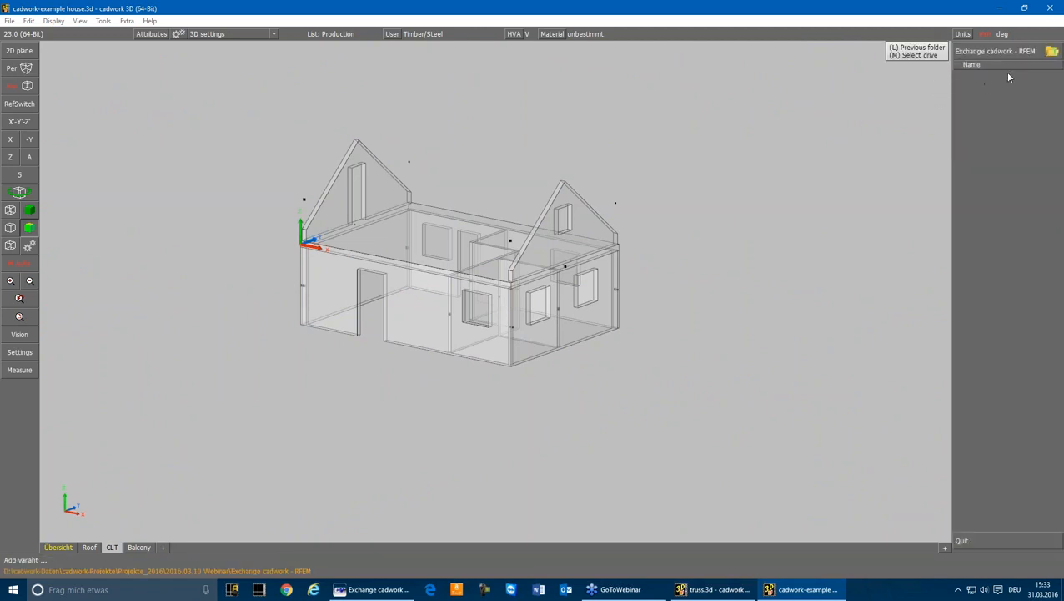
pyautogui.click(993, 75)
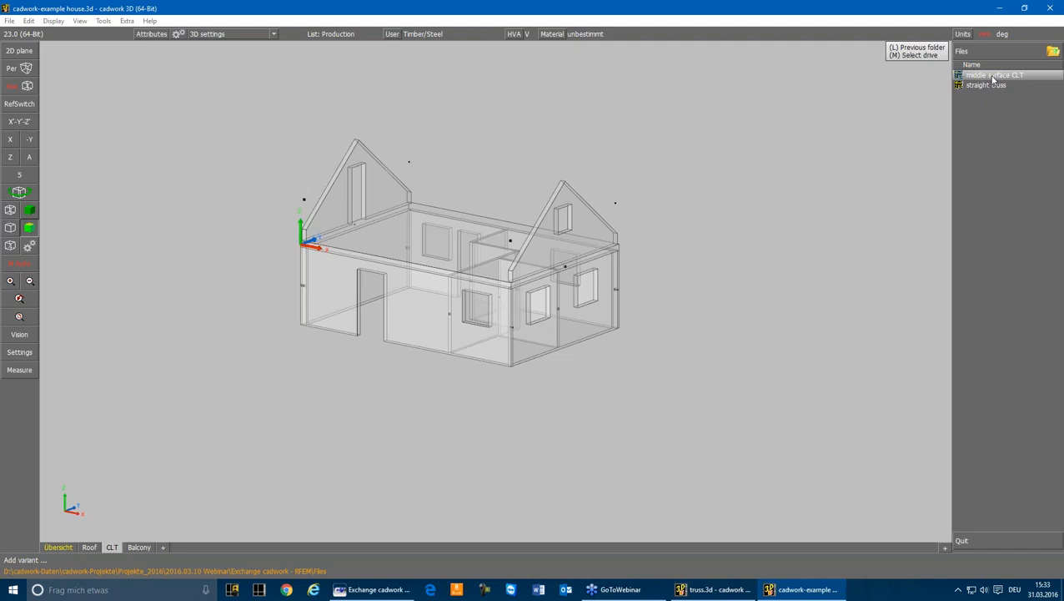
pyautogui.click(993, 76)
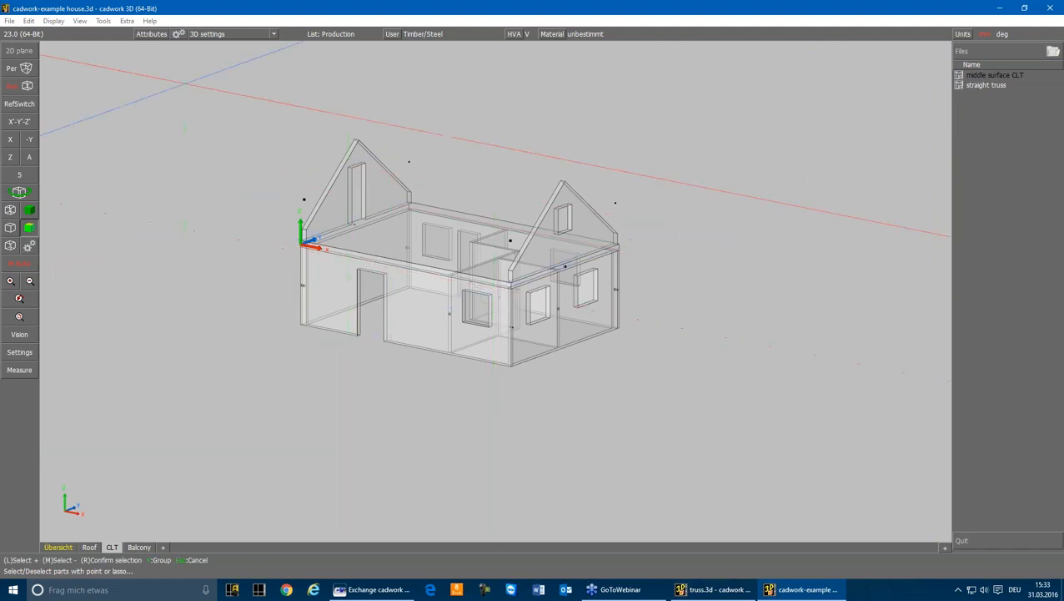
pyautogui.moveTo(227, 97)
pyautogui.mouseDown()
pyautogui.moveTo(689, 399)
pyautogui.moveTo(669, 399)
pyautogui.mouseUp()
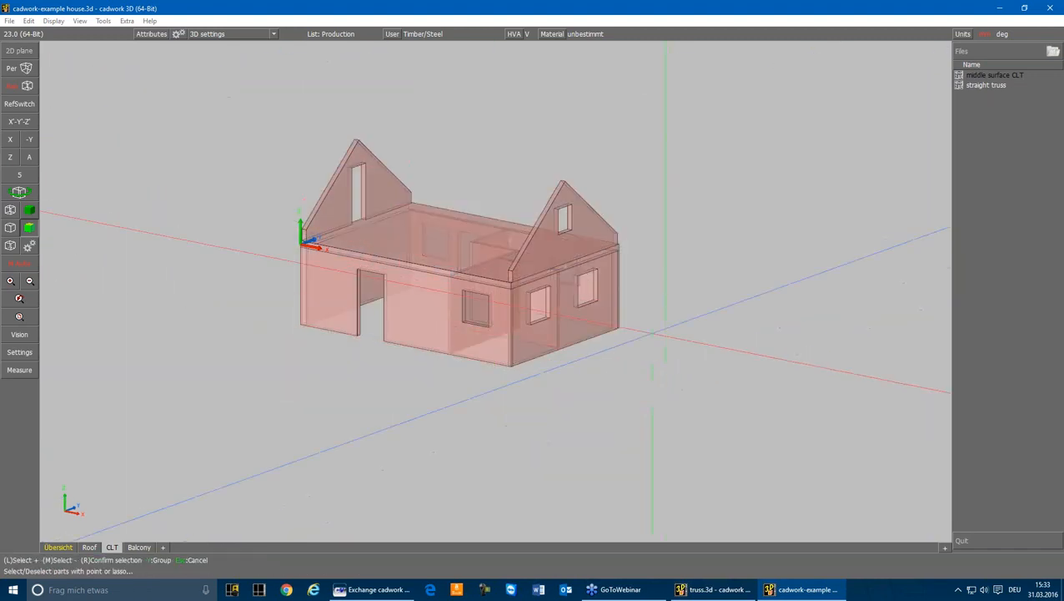
pyautogui.rightClick(493, 168)
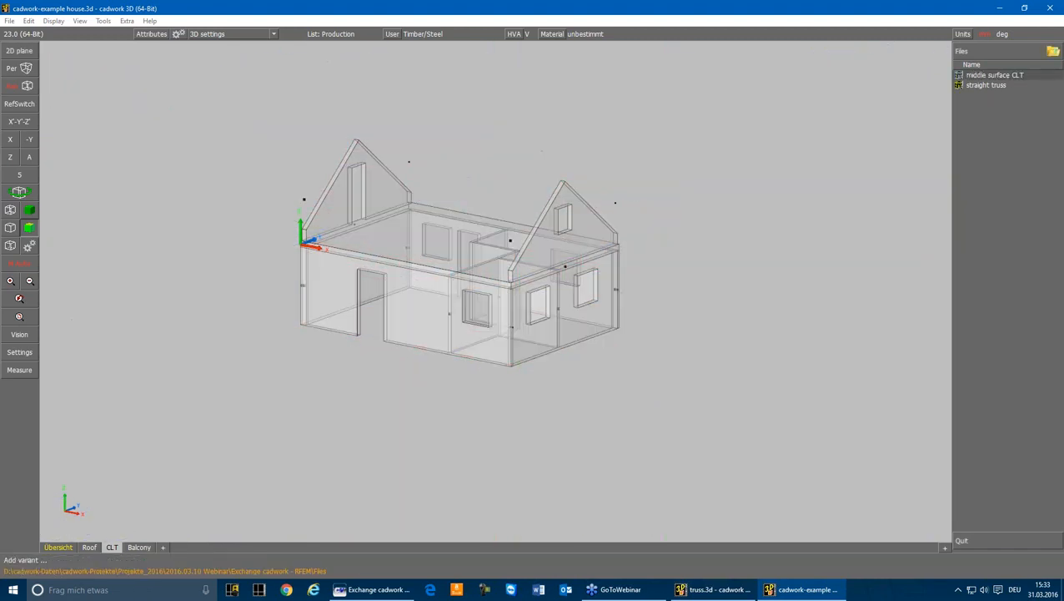
# Hide the original CLT wall and floor panels by their name attribute, leaving only the generated middle surfaces displayed
pyautogui.click(960, 139)
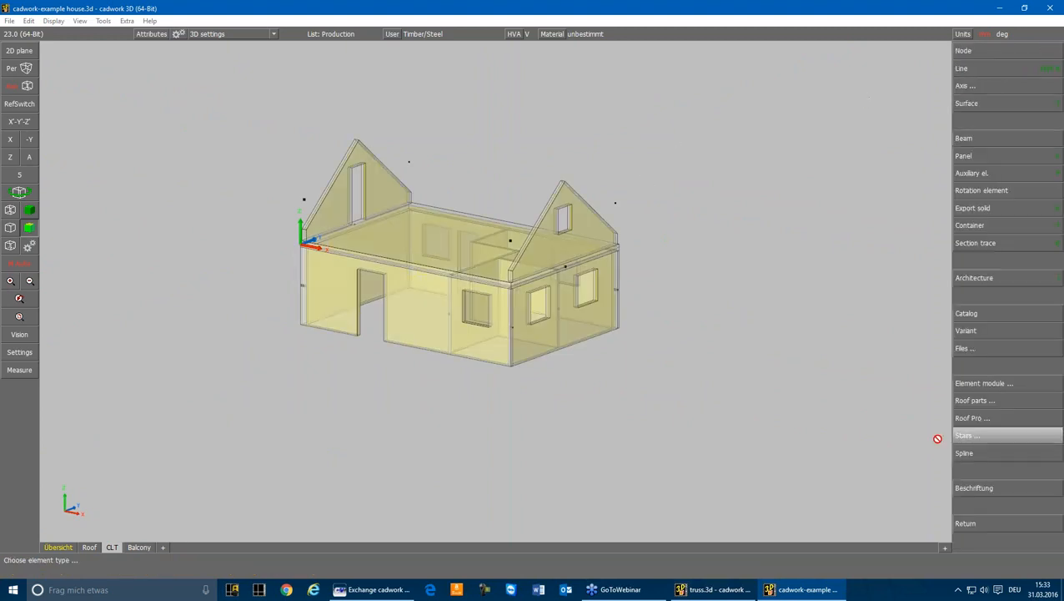
pyautogui.click(959, 524)
pyautogui.scroll(5, 260, 213)
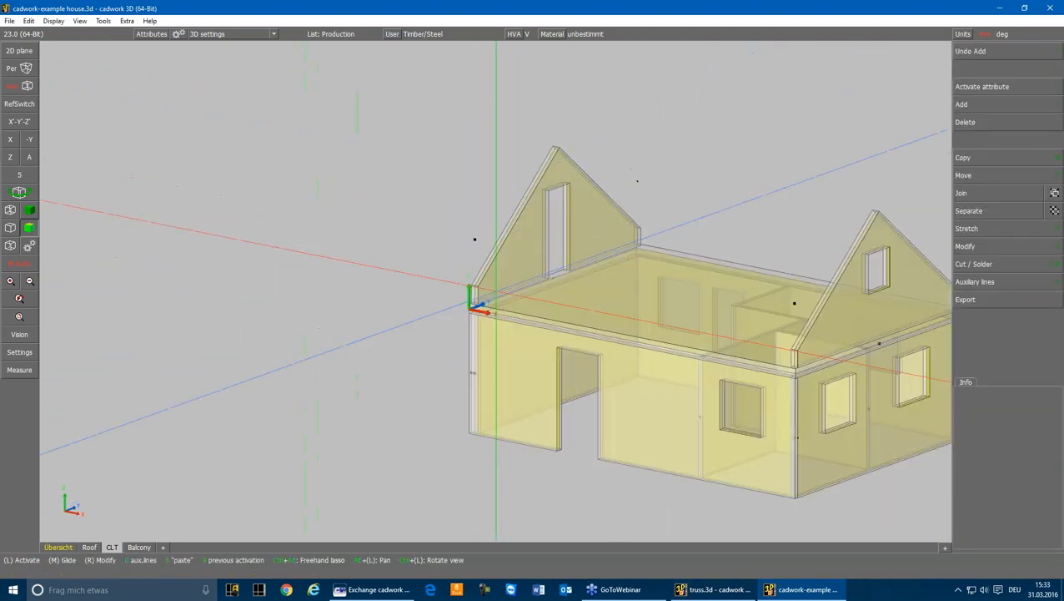
pyautogui.click(438, 276)
pyautogui.hotkey('ctrl', 'a')
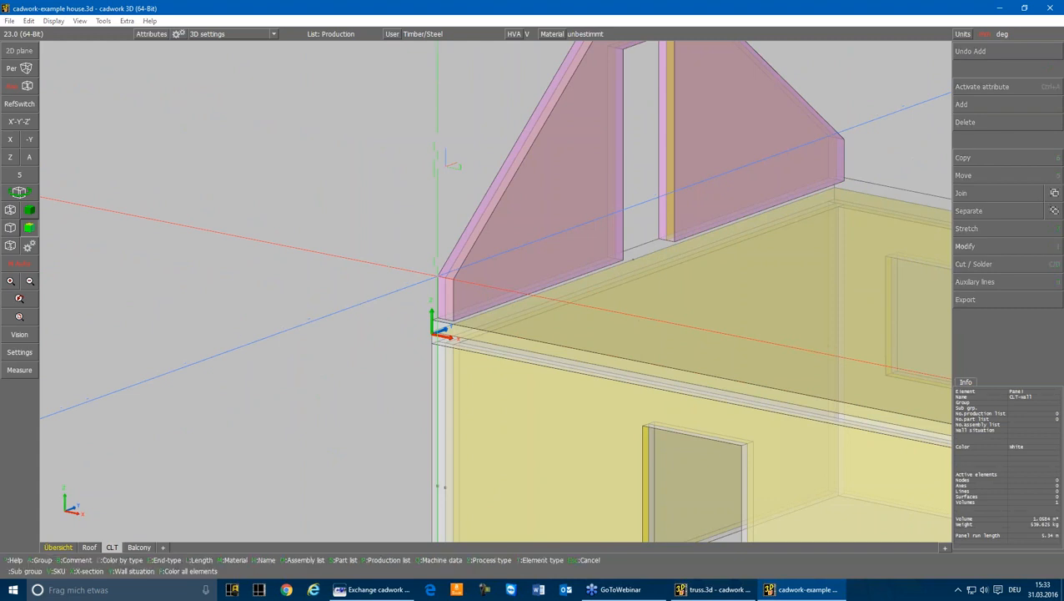
pyautogui.press('n')
pyautogui.press('Escape')
pyautogui.scroll(-5, 501, 287)
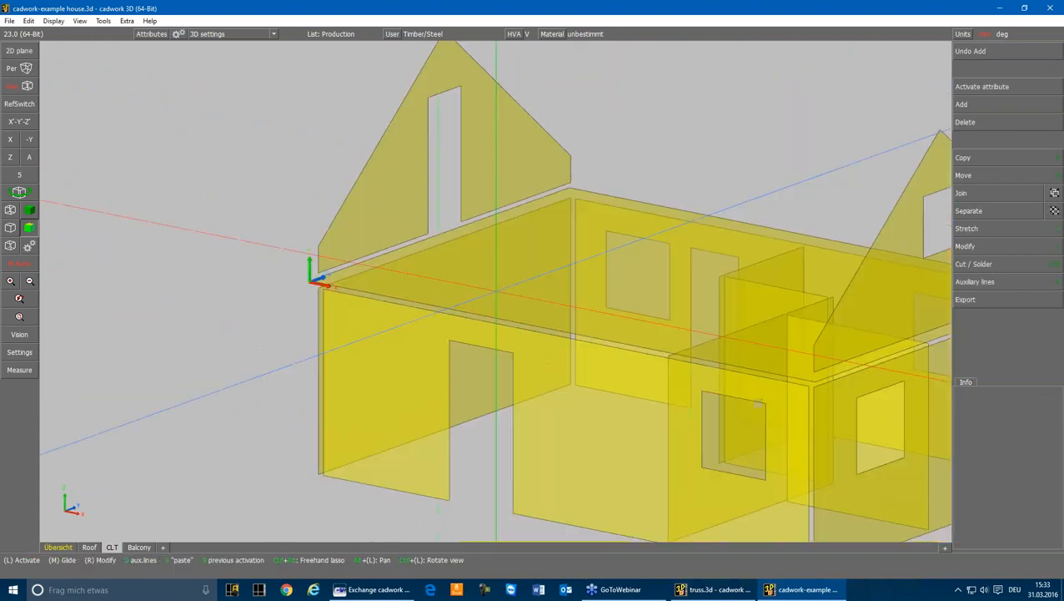
# Convert the CLT-floor surface variant into an ordinary editable surface
pyautogui.click(515, 288)
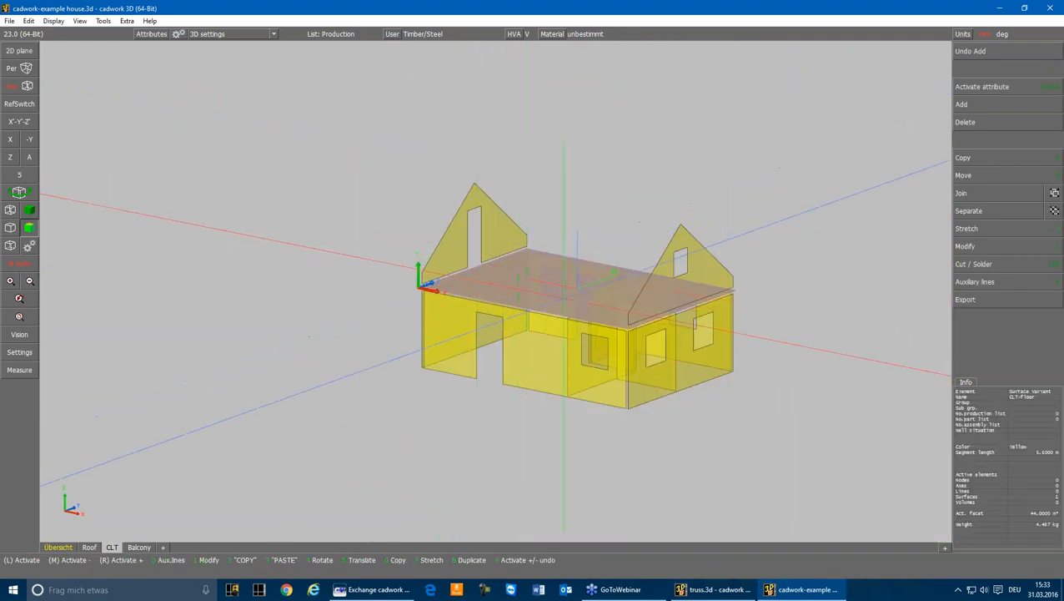
pyautogui.press('1')
pyautogui.click(995, 118)
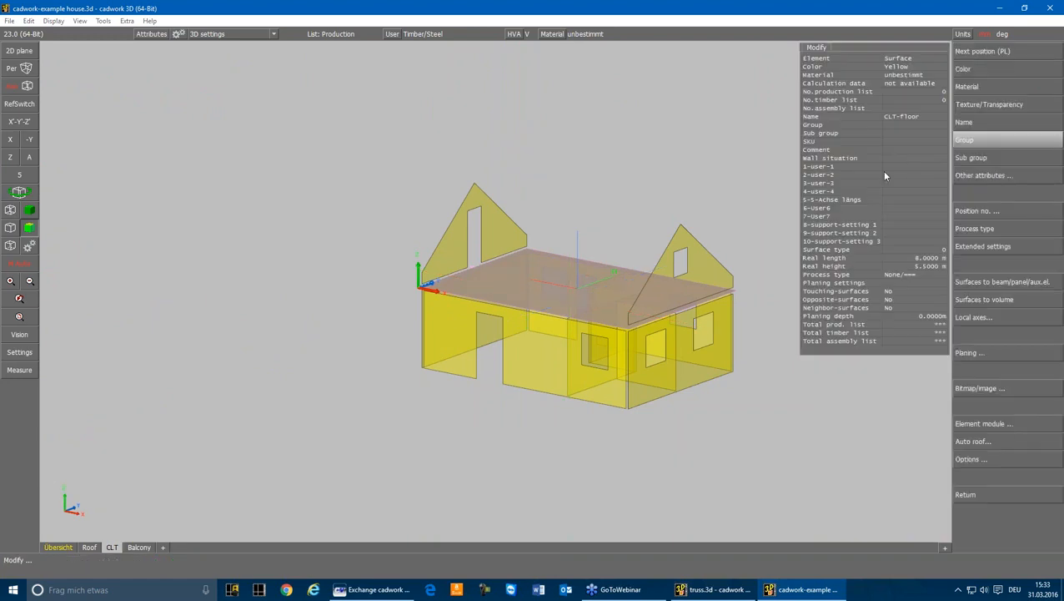
pyautogui.click(881, 169)
# Cut the CLT-floor surface back to the plane of the adjoining outer wall's middle surface
pyautogui.scroll(6, 427, 294)
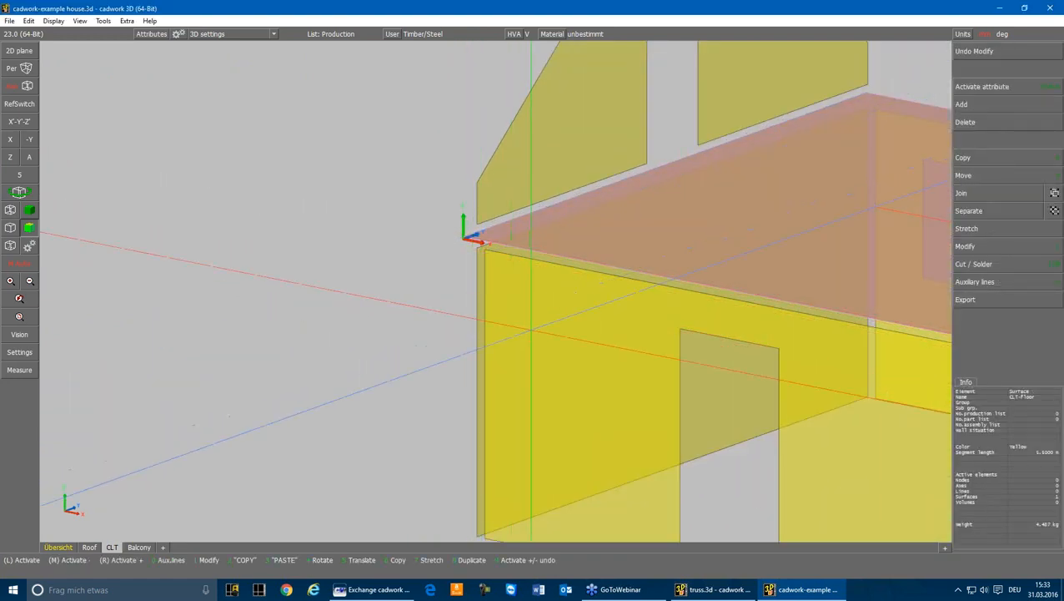
pyautogui.keyDown('ctrl'); pyautogui.click(534, 326); pyautogui.keyUp('ctrl')
pyautogui.moveTo(534, 326); pyautogui.dragTo(711, 327, button='middle')
pyautogui.keyDown('ctrl'); pyautogui.click(400, 299); pyautogui.keyUp('ctrl')
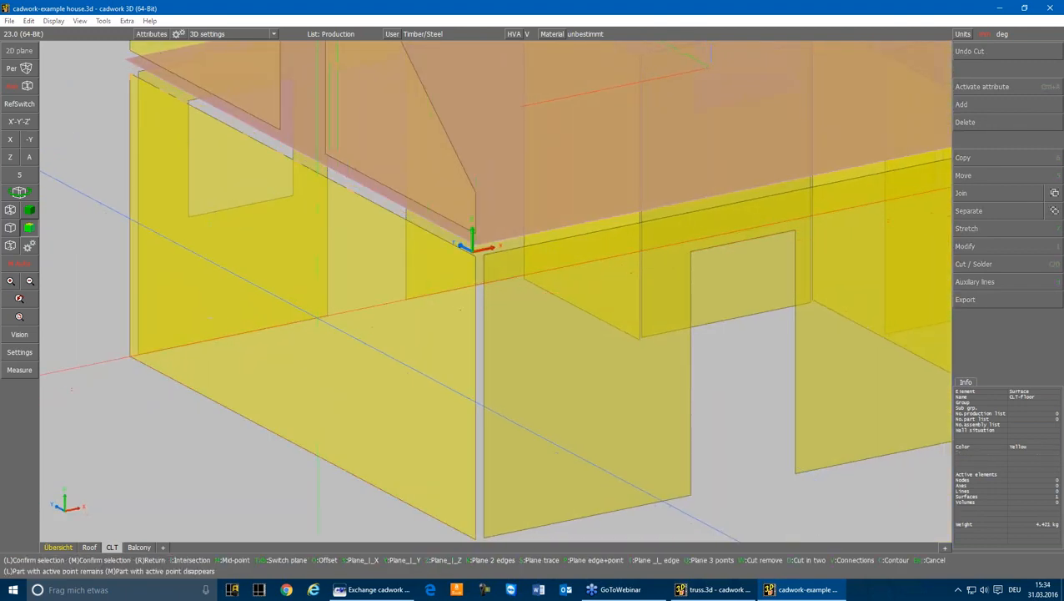
pyautogui.click(397, 237)
# In the X view, select all ground-floor wall surfaces and stretch their upper edges along Z to the floor surface
pyautogui.click(11, 139)
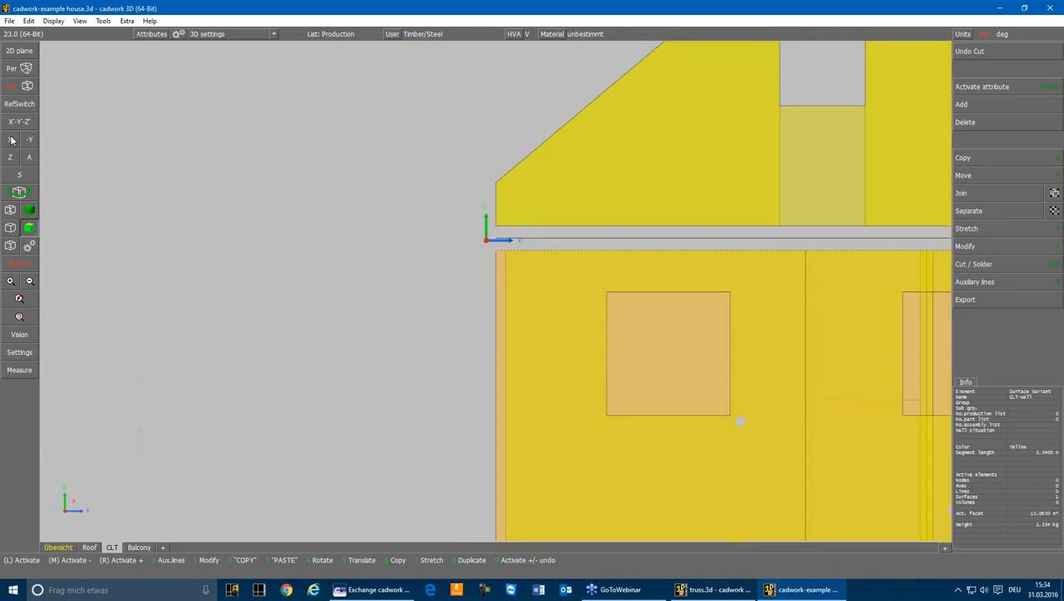
pyautogui.scroll(-4, 501, 293)
pyautogui.click(508, 291)
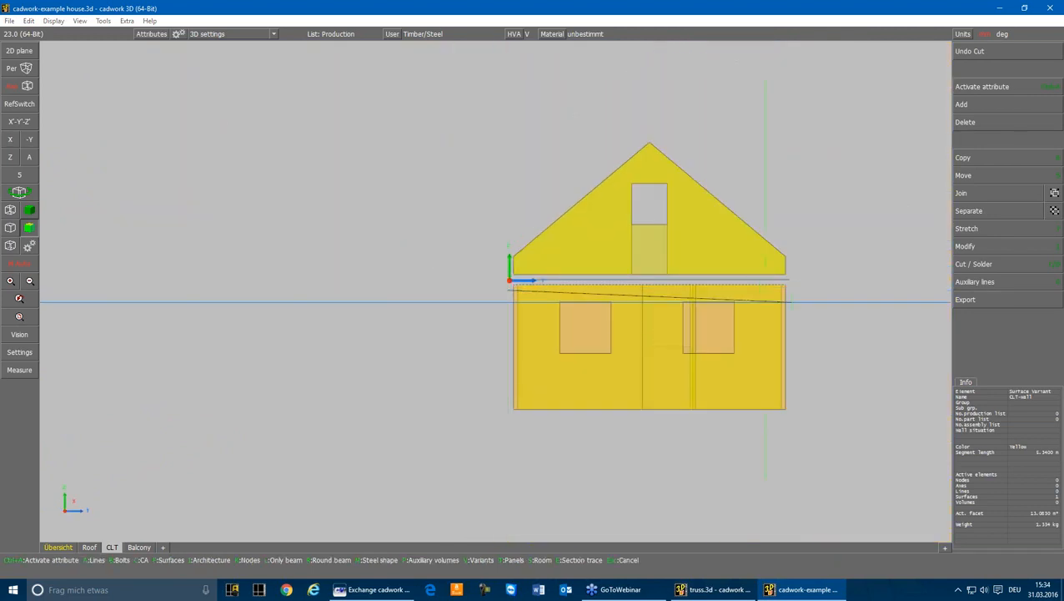
pyautogui.click(796, 292)
pyautogui.press('t')
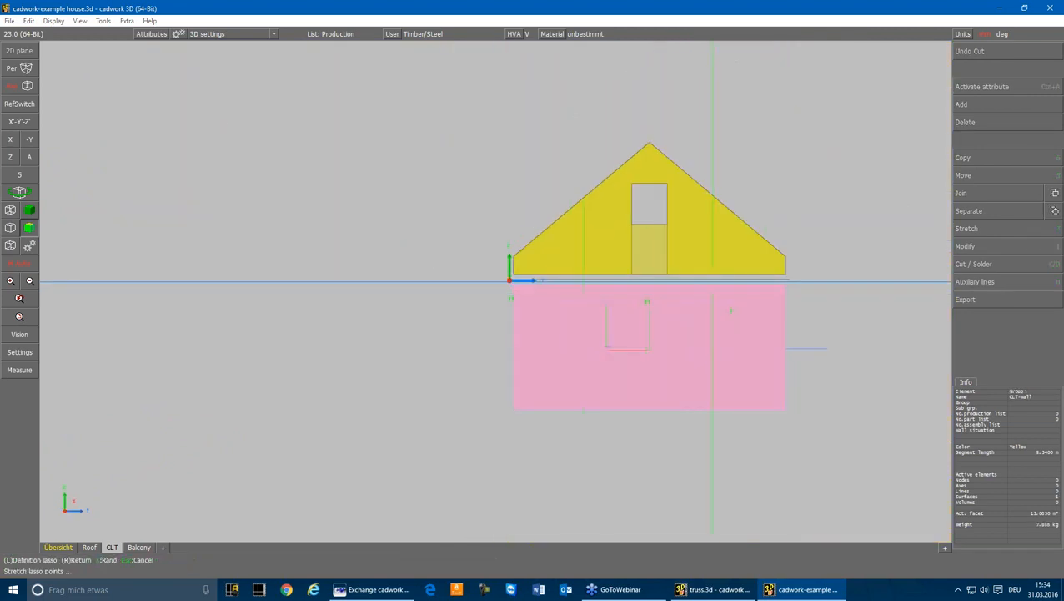
pyautogui.click(500, 268)
pyautogui.click(786, 285)
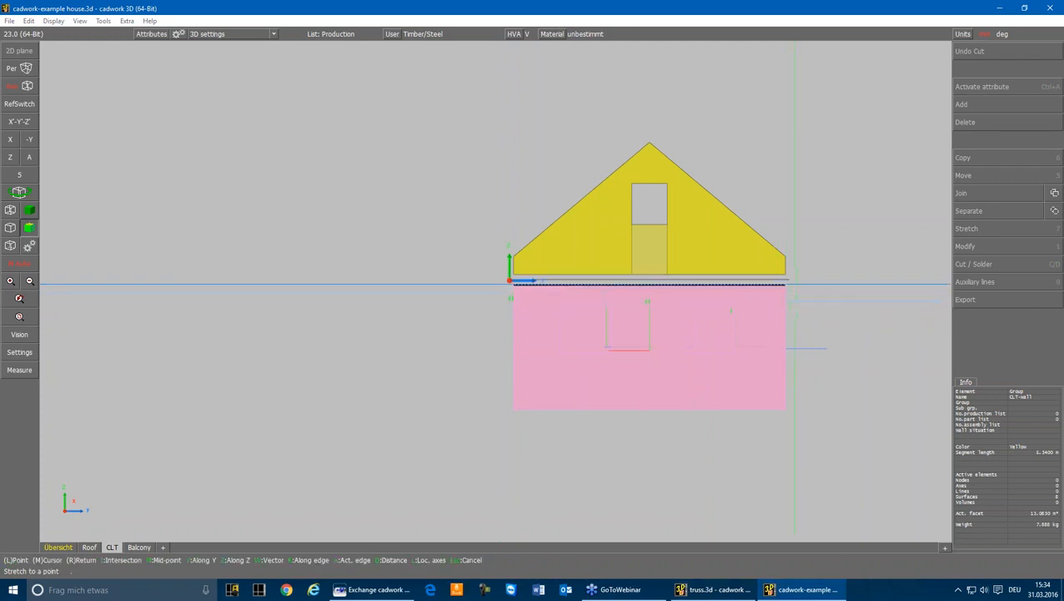
pyautogui.press('z')
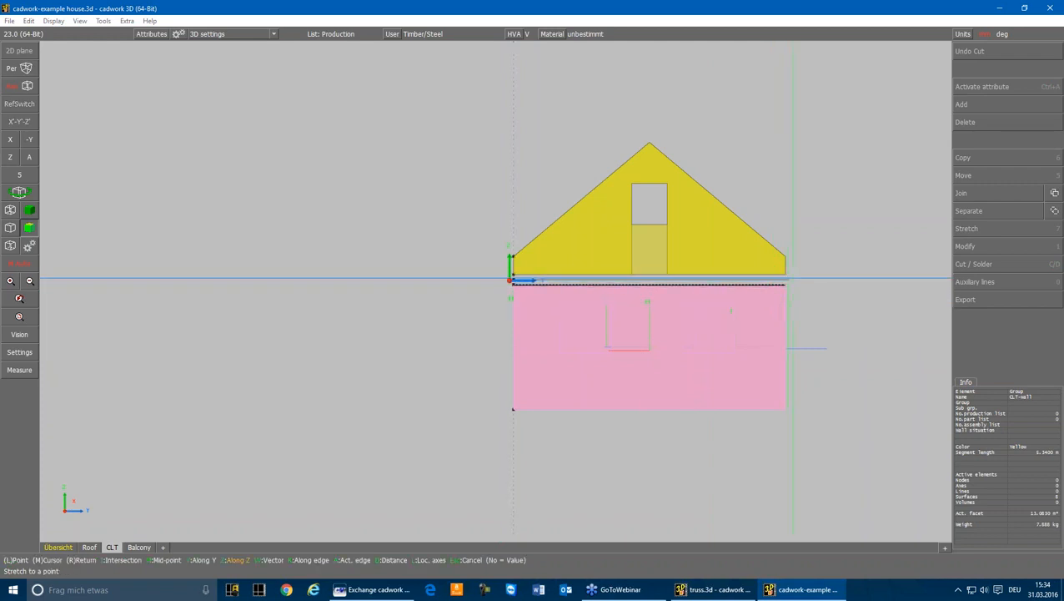
pyautogui.click(789, 279)
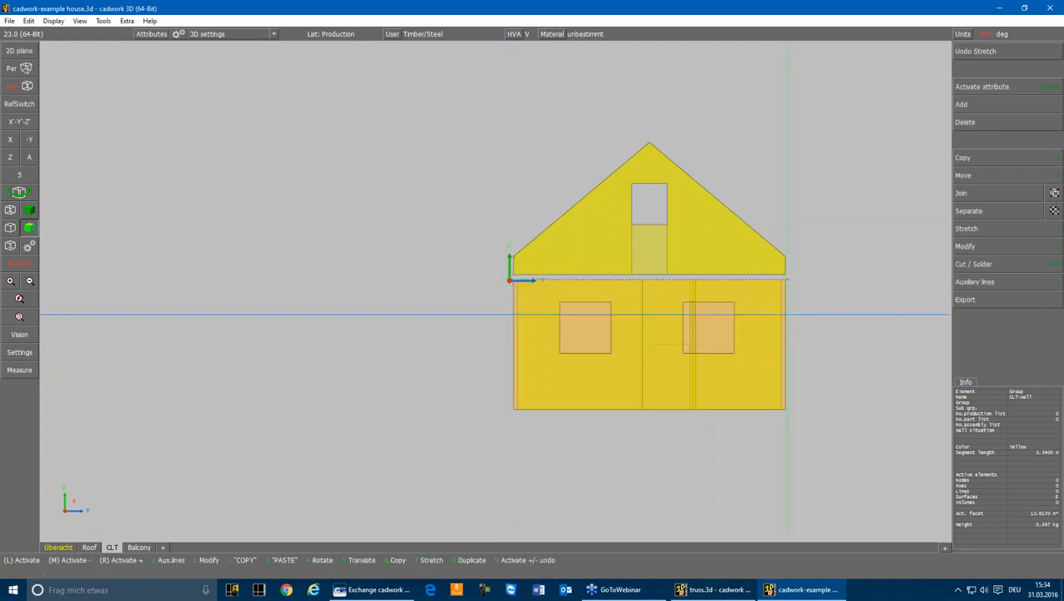
# Stretch the end edge of the long wall with the door and single window to the adjoining gable-end wall surface
pyautogui.click(28, 158)
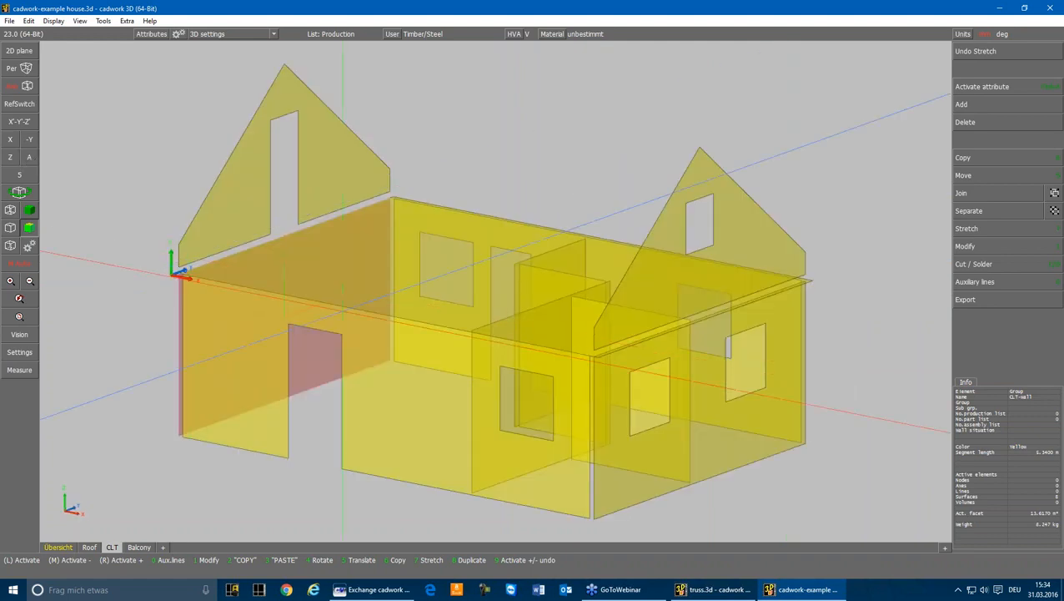
pyautogui.click(579, 512)
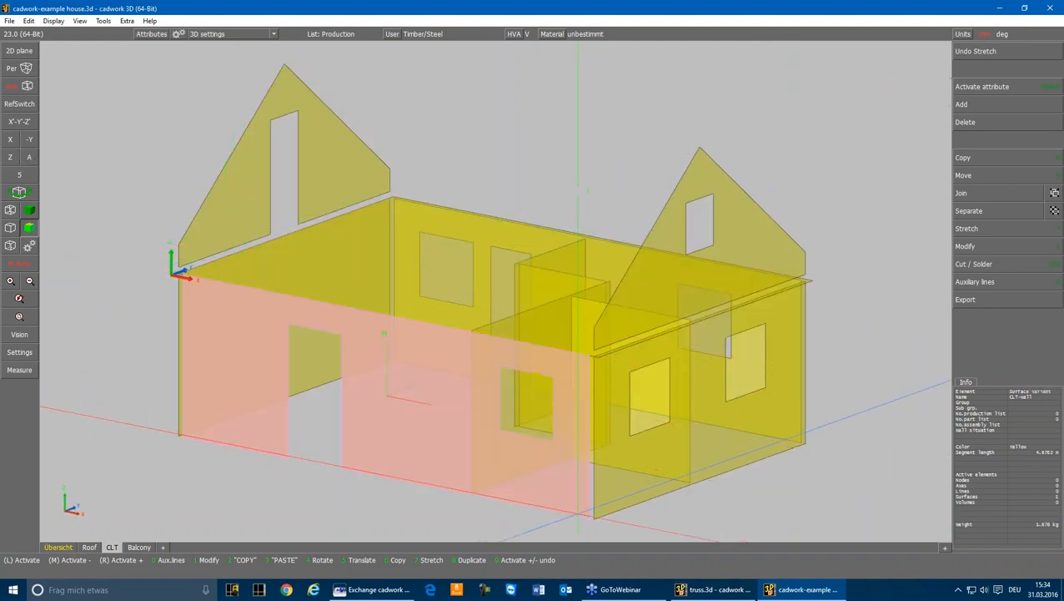
pyautogui.press('7')
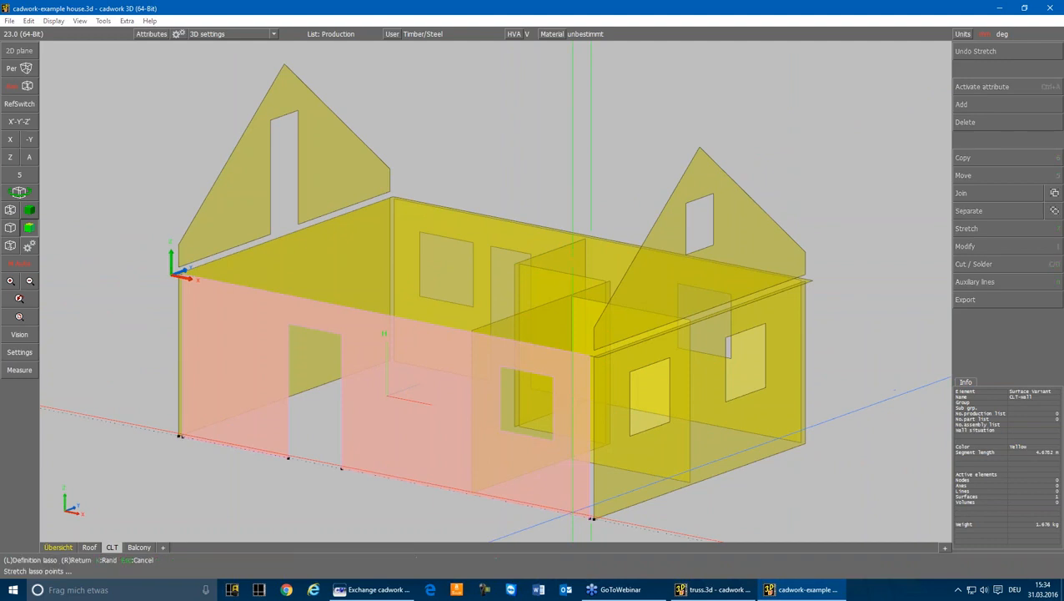
pyautogui.click(598, 529)
pyautogui.moveTo(600, 397); pyautogui.dragTo(612, 342)
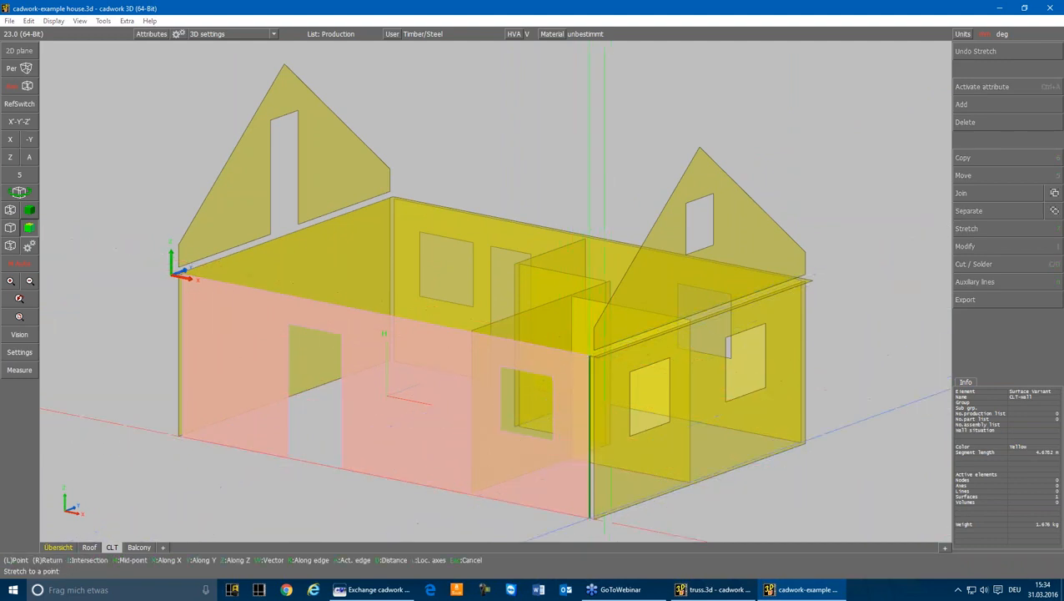
pyautogui.click(595, 517)
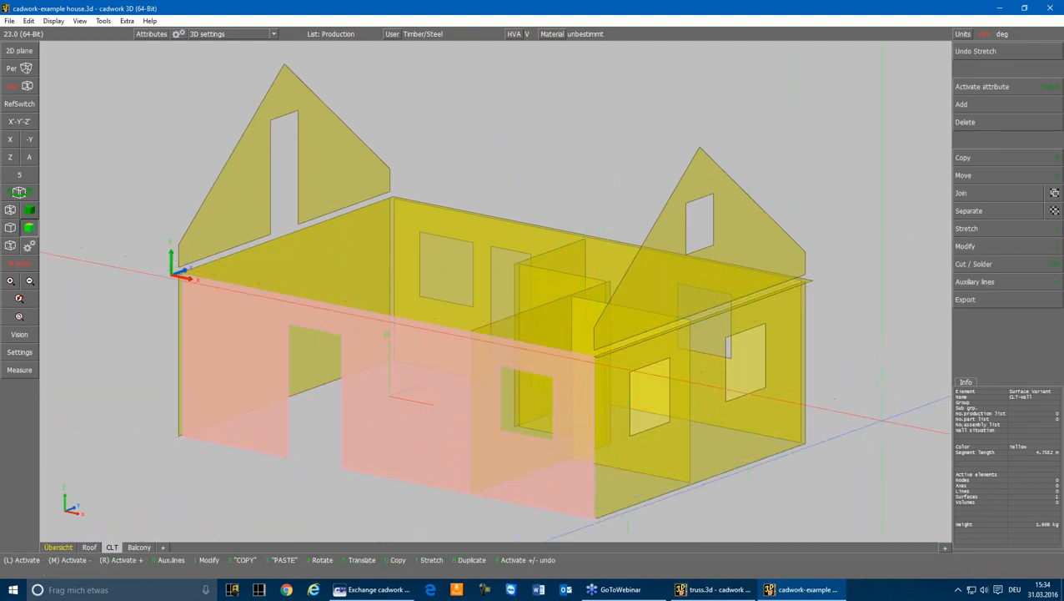
# Stretch the end edge of the opposite long wall, with two windows and a door, to the same gable-end wall surface
pyautogui.scroll(4, 901, 467)
pyautogui.moveTo(751, 317); pyautogui.dragTo(544, 351, button='middle')
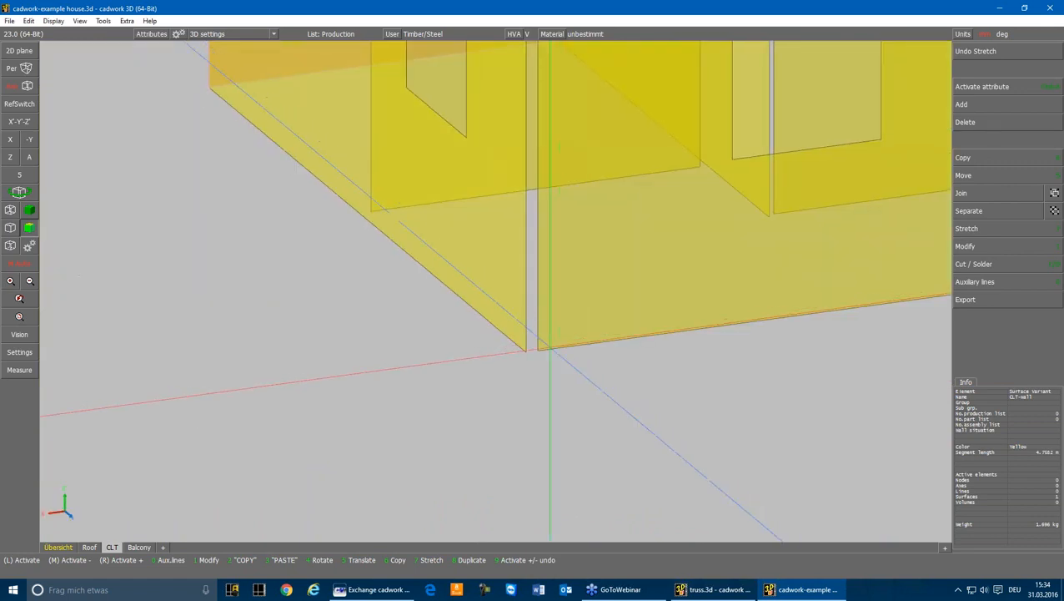
pyautogui.click(553, 348)
pyautogui.scroll(-5, 497, 292)
pyautogui.press('7')
pyautogui.click(492, 292)
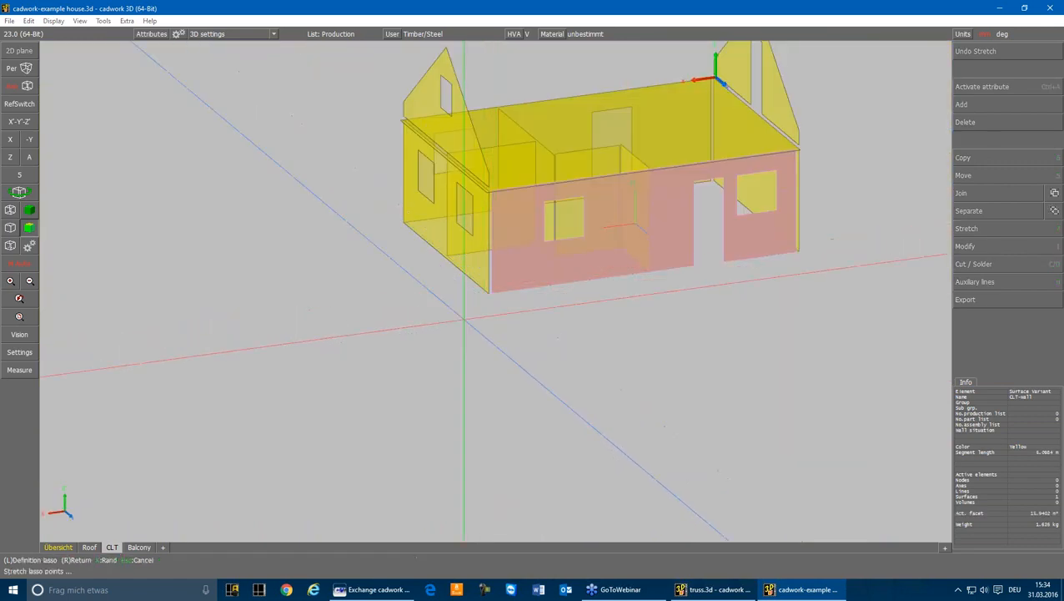
pyautogui.moveTo(463, 313); pyautogui.dragTo(520, 104)
pyautogui.scroll(5, 500, 271)
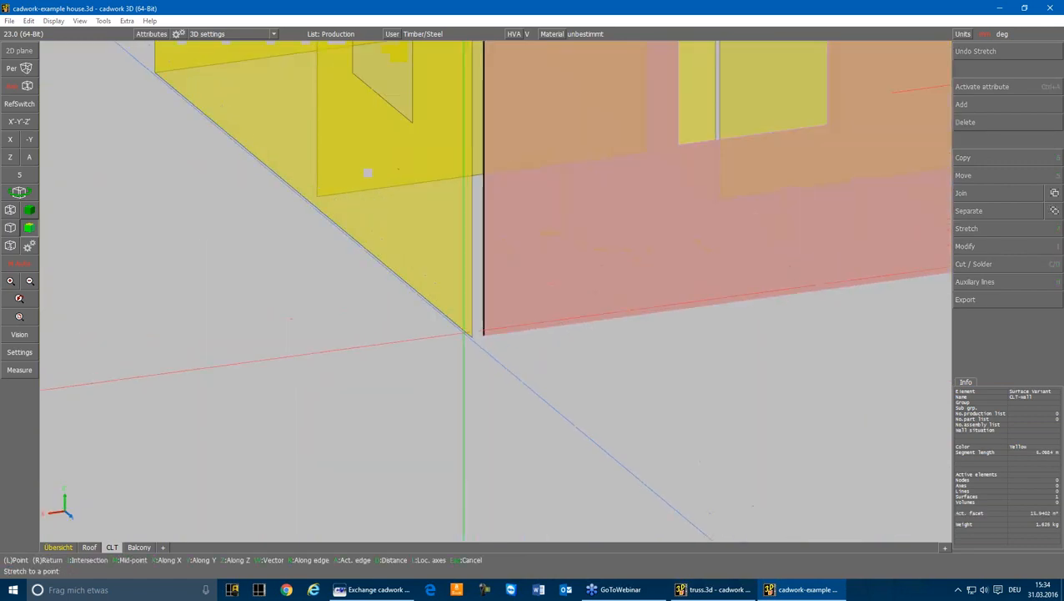
pyautogui.click(472, 337)
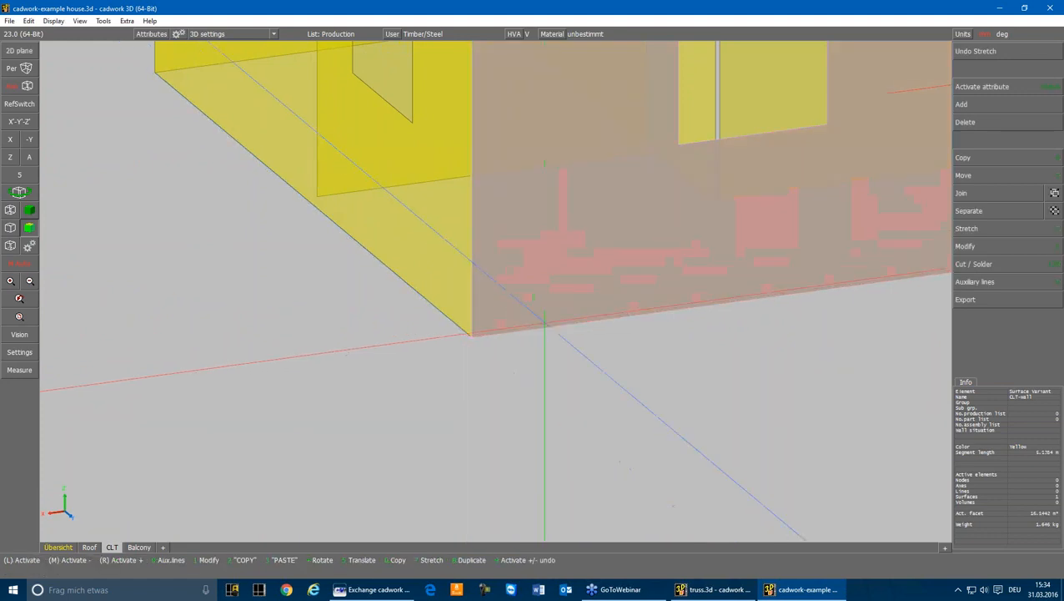
# Stretch the other end of the two-window long wall along X to the far gable-end wall surface
pyautogui.scroll(-5, 496, 289)
pyautogui.click(497, 288)
pyautogui.scroll(5, 497, 290)
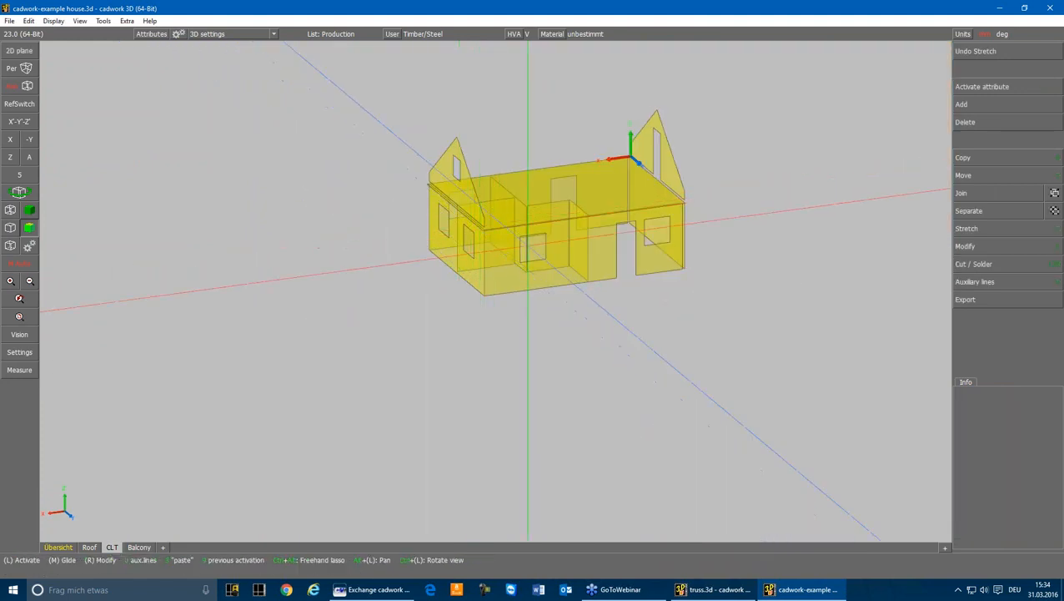
pyautogui.click(541, 415)
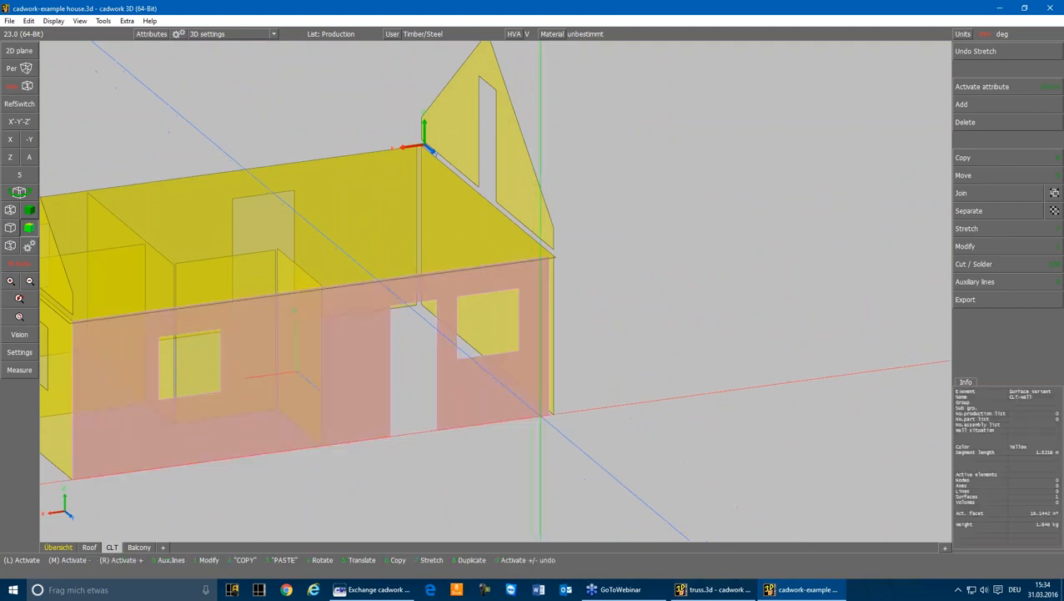
pyautogui.press('s')
pyautogui.moveTo(529, 434)
pyautogui.mouseDown()
pyautogui.moveTo(585, 339)
pyautogui.moveTo(597, 242)
pyautogui.mouseUp()
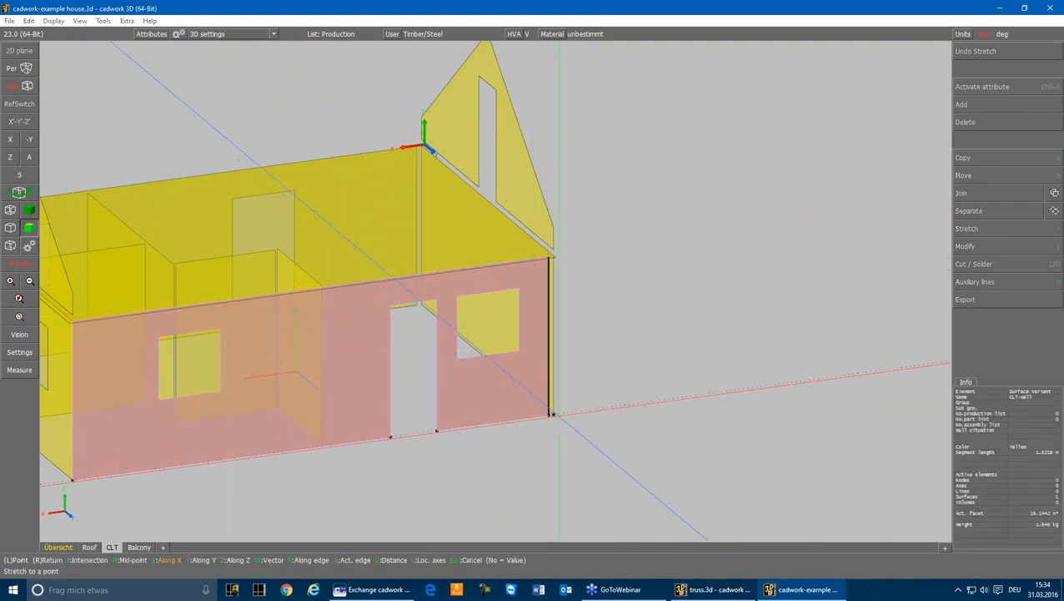
pyautogui.click(550, 413)
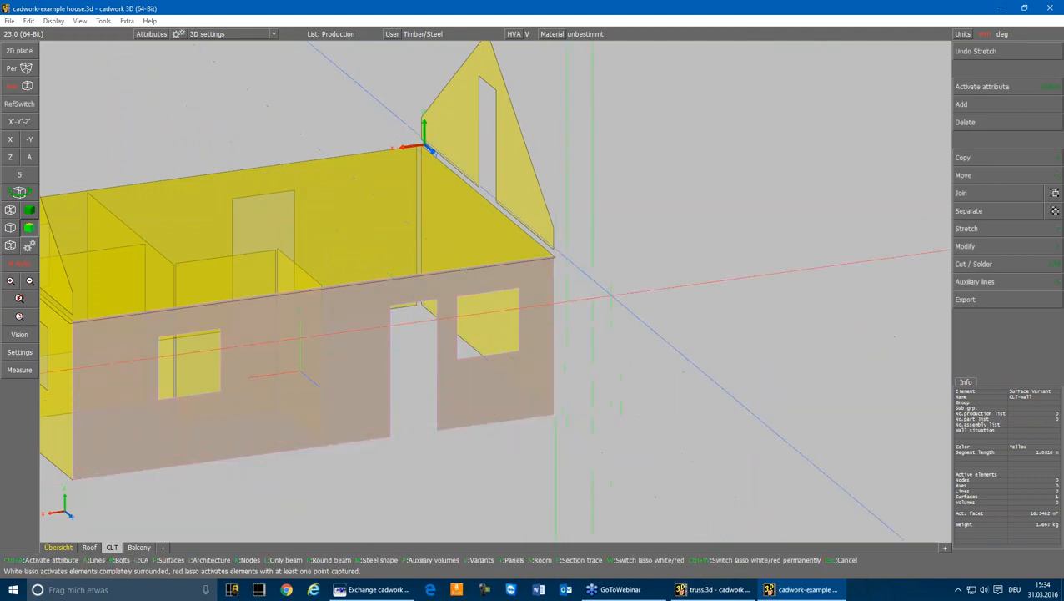
# Cut the CLT-floor surface flush with the outer wall surfaces at the corner beside the two-window long wall
pyautogui.click(612, 296)
pyautogui.click(510, 262)
pyautogui.press('c')
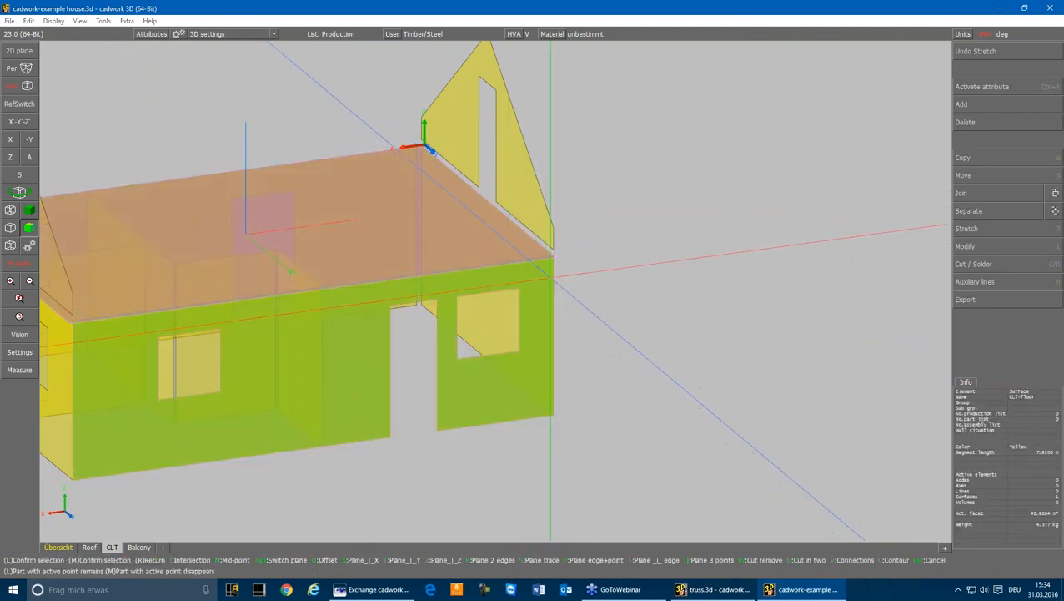
pyautogui.click(550, 278)
pyautogui.click(583, 276)
pyautogui.click(534, 232)
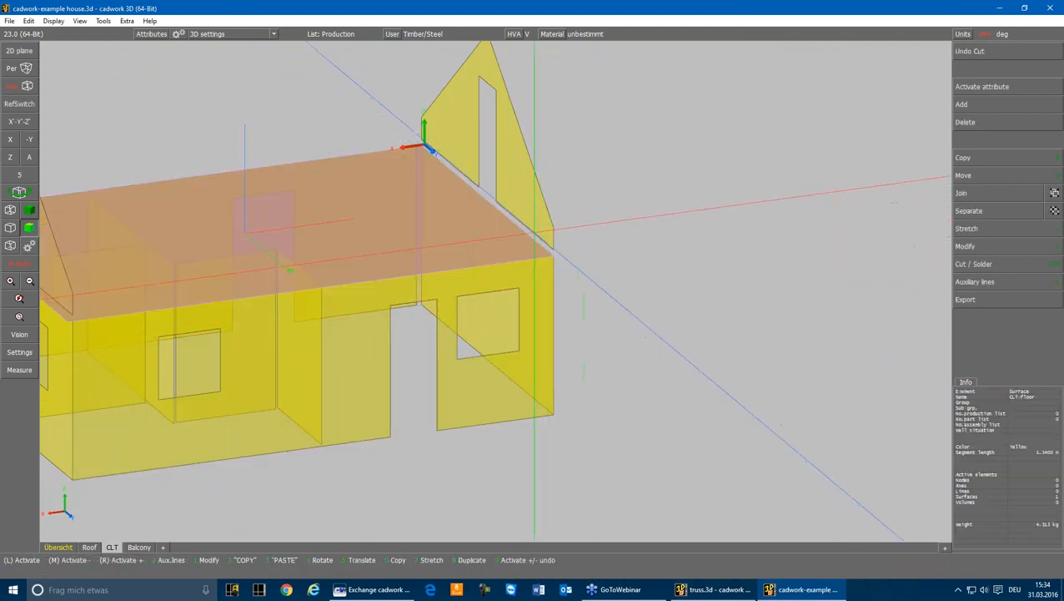
# Stretch the bottom edges of both gable surfaces along Z down to the top edge of the wall surfaces
pyautogui.click(486, 149)
pyautogui.click(7, 140)
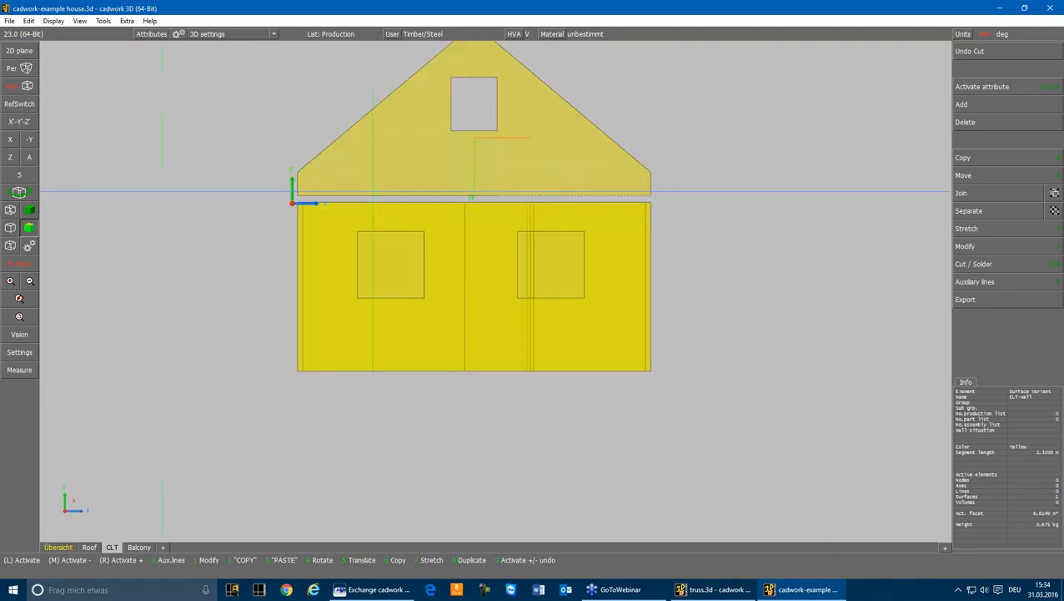
pyautogui.press('s')
pyautogui.moveTo(236, 185); pyautogui.dragTo(711, 214)
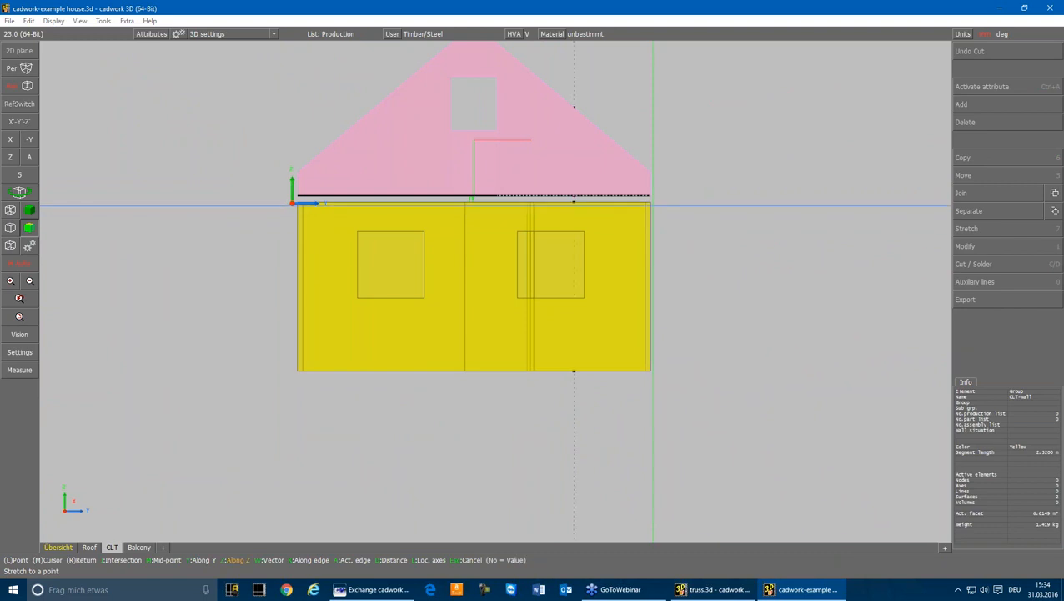
pyautogui.click(650, 202)
pyautogui.click(223, 158)
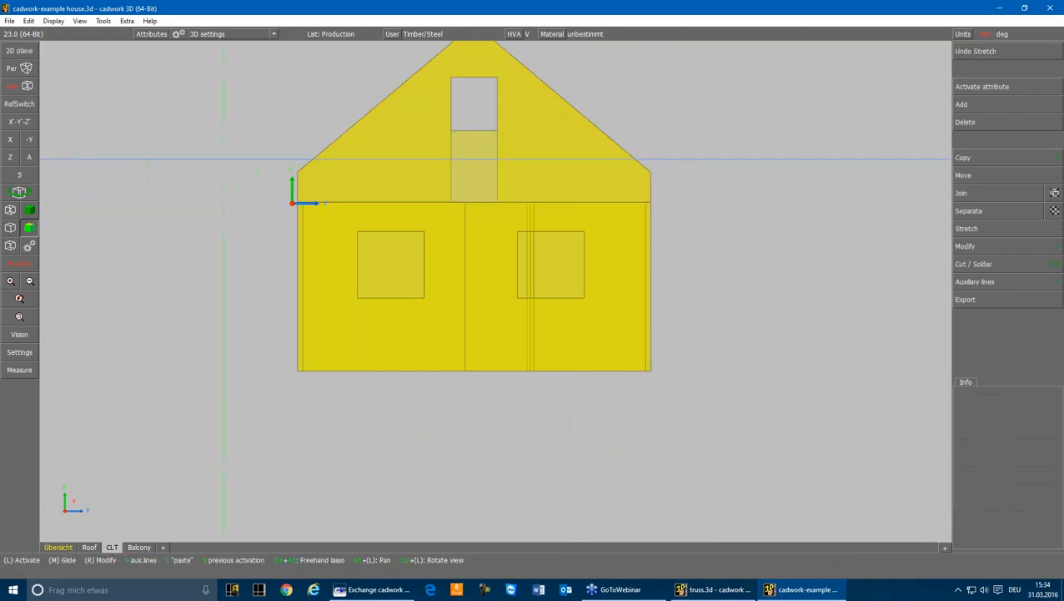
# Export all wall, gable and floor surfaces as an ACIS 21.0 file named clt-surfacers, and clear the selection
pyautogui.click(27, 158)
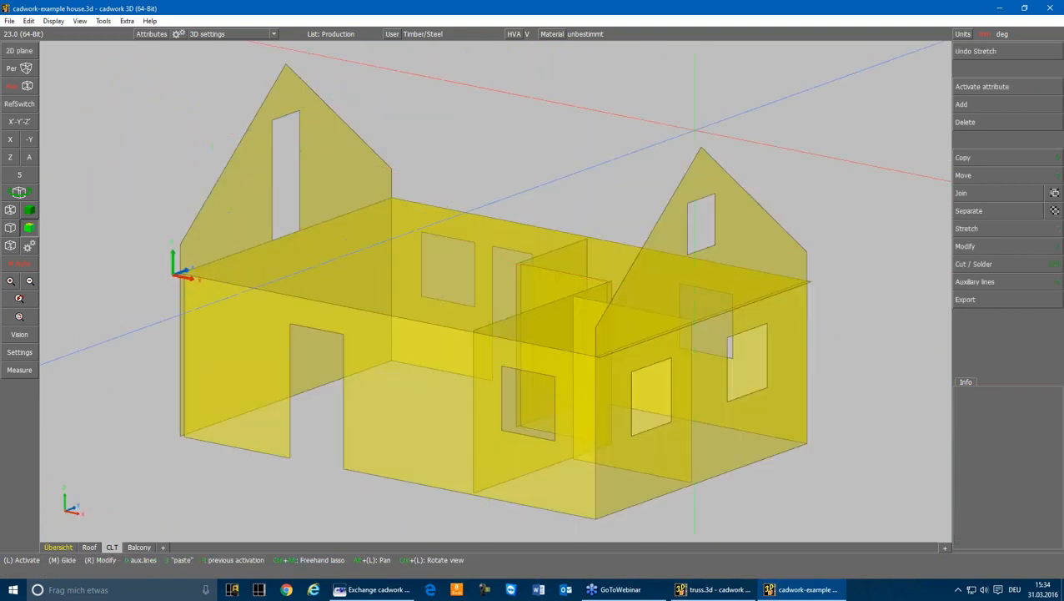
pyautogui.scroll(-4, 544, 340)
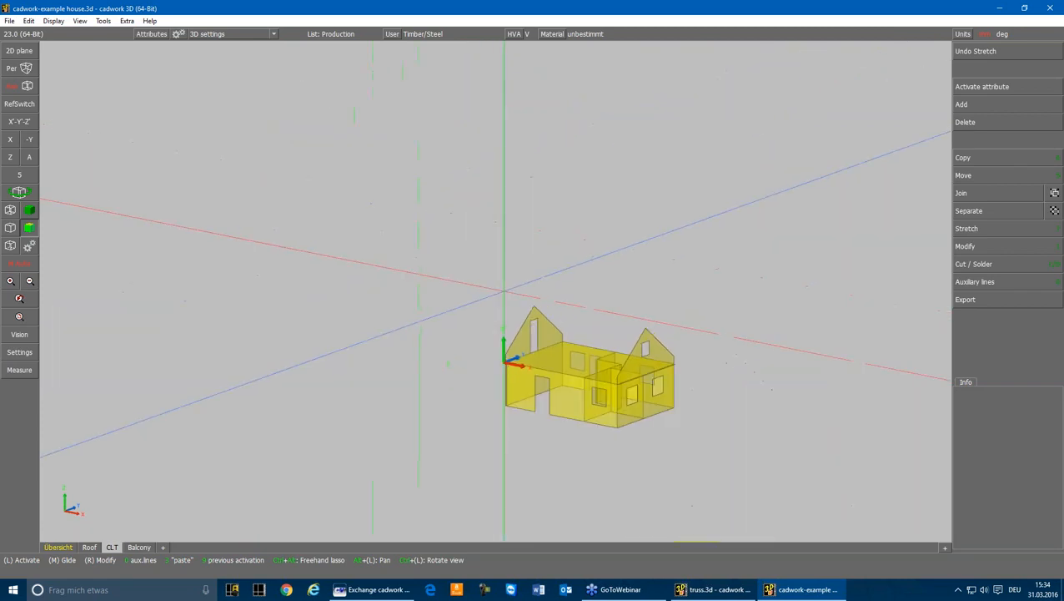
pyautogui.moveTo(498, 286)
pyautogui.mouseDown()
pyautogui.moveTo(756, 444)
pyautogui.moveTo(731, 452)
pyautogui.mouseUp()
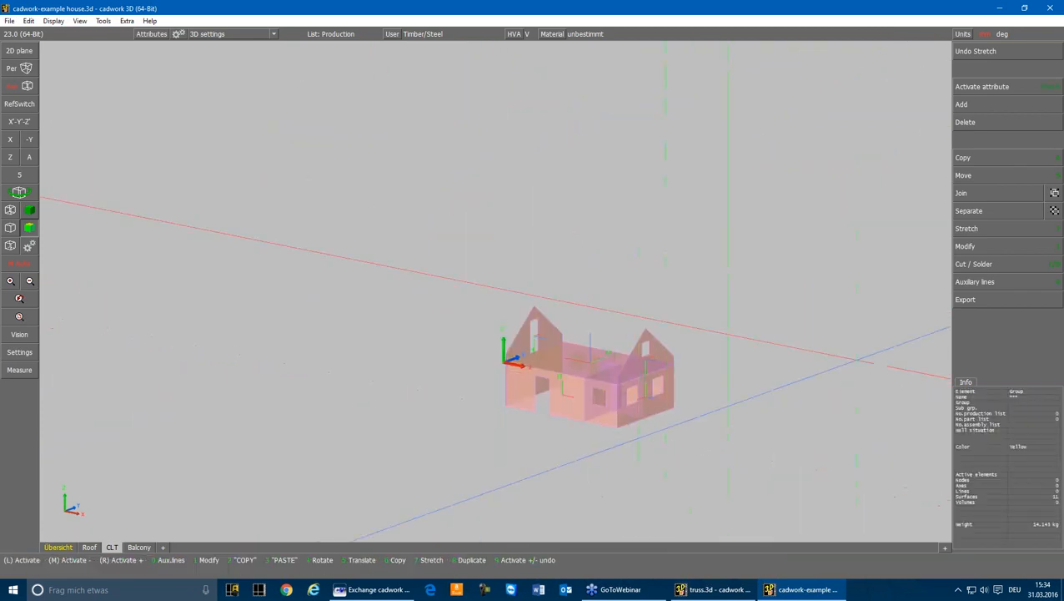
pyautogui.click(965, 299)
pyautogui.click(968, 352)
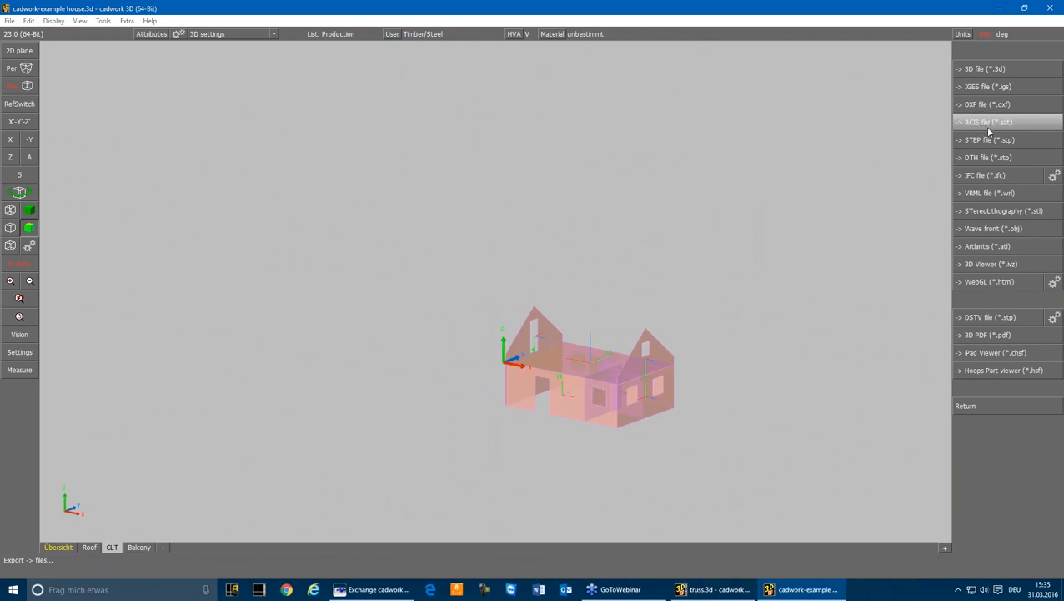
pyautogui.click(988, 128)
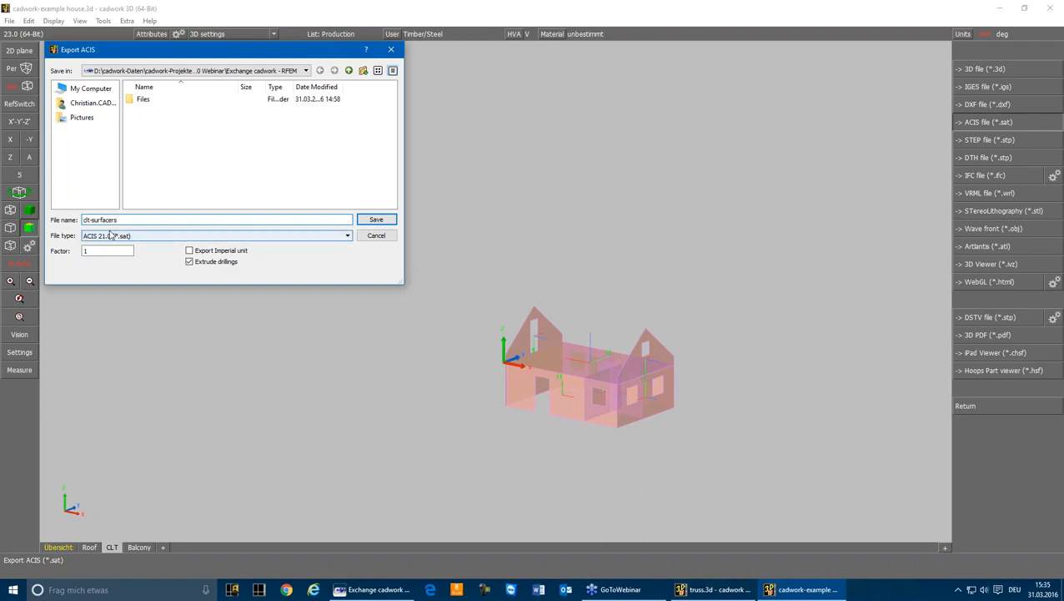
pyautogui.click(119, 237)
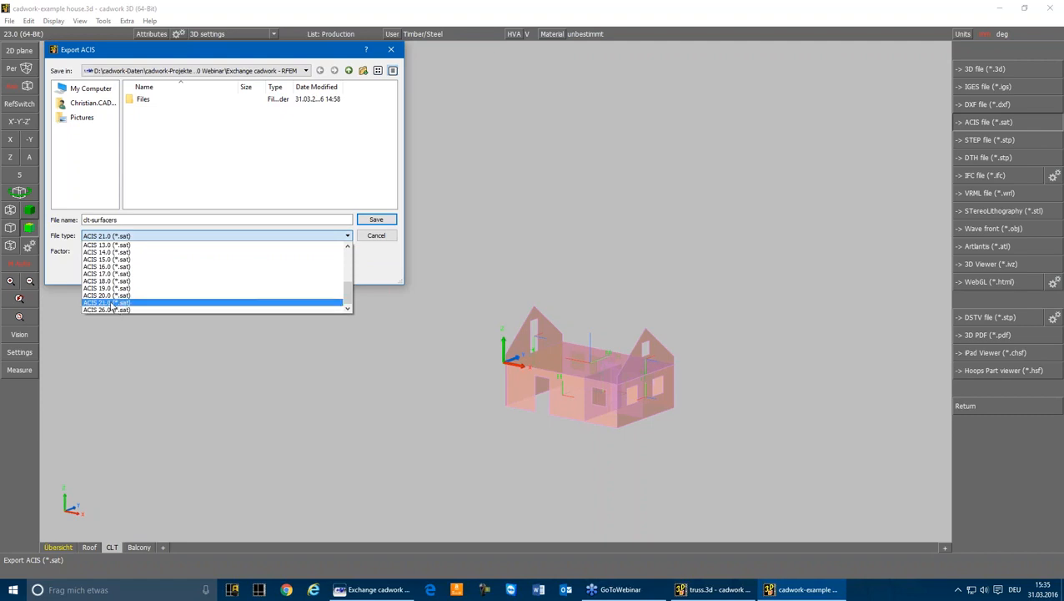
pyautogui.click(111, 304)
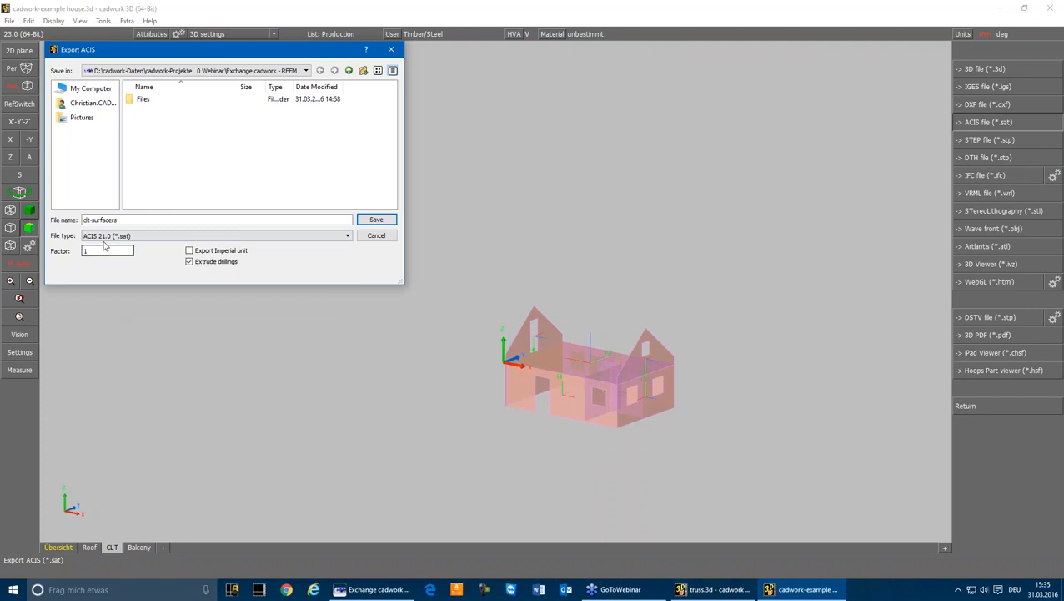
pyautogui.click(375, 220)
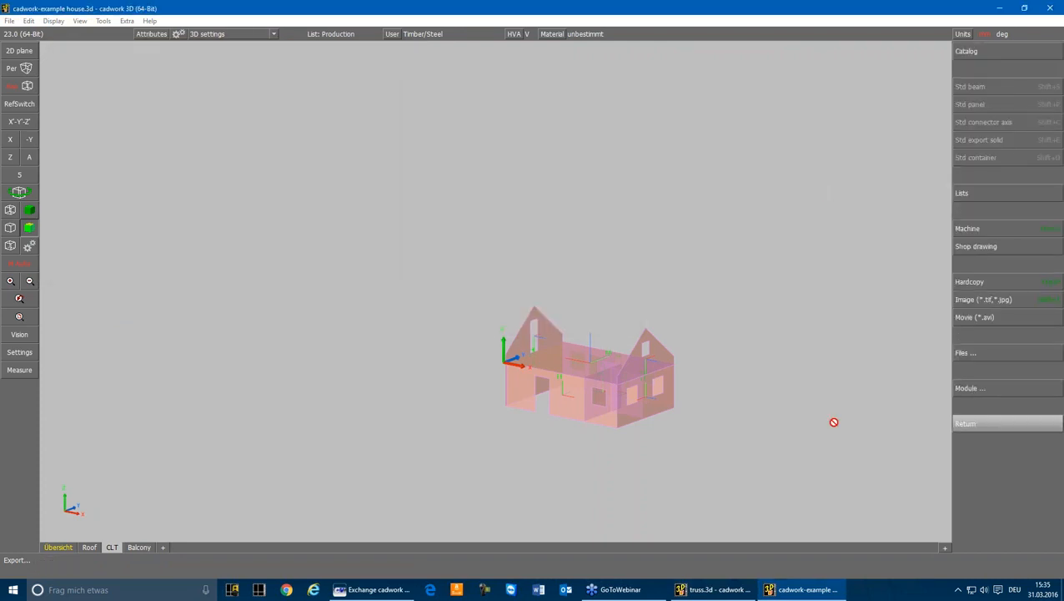
pyautogui.scroll(4, 638, 355)
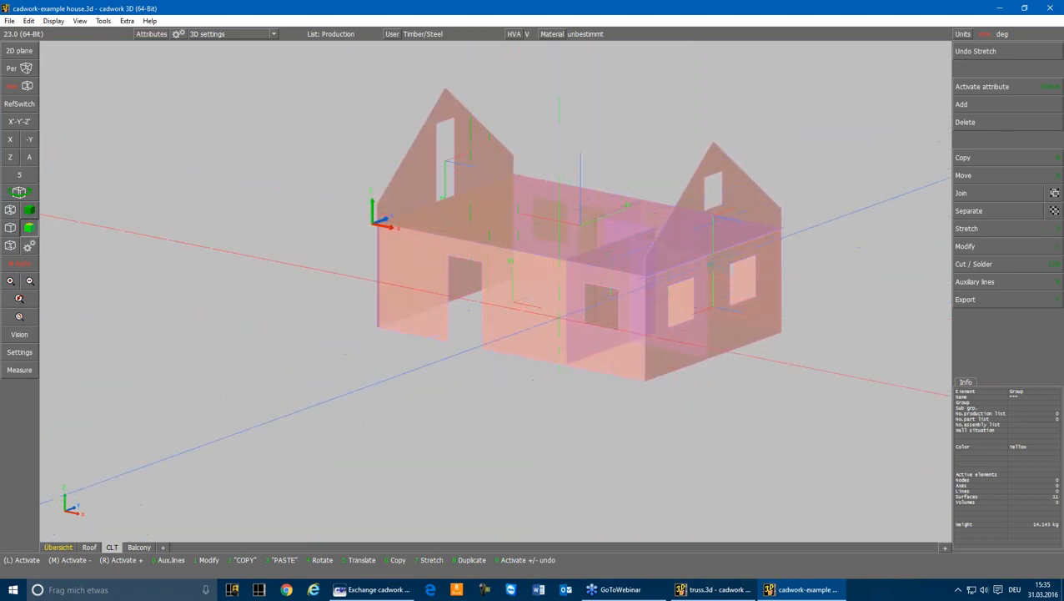
pyautogui.click(486, 387)
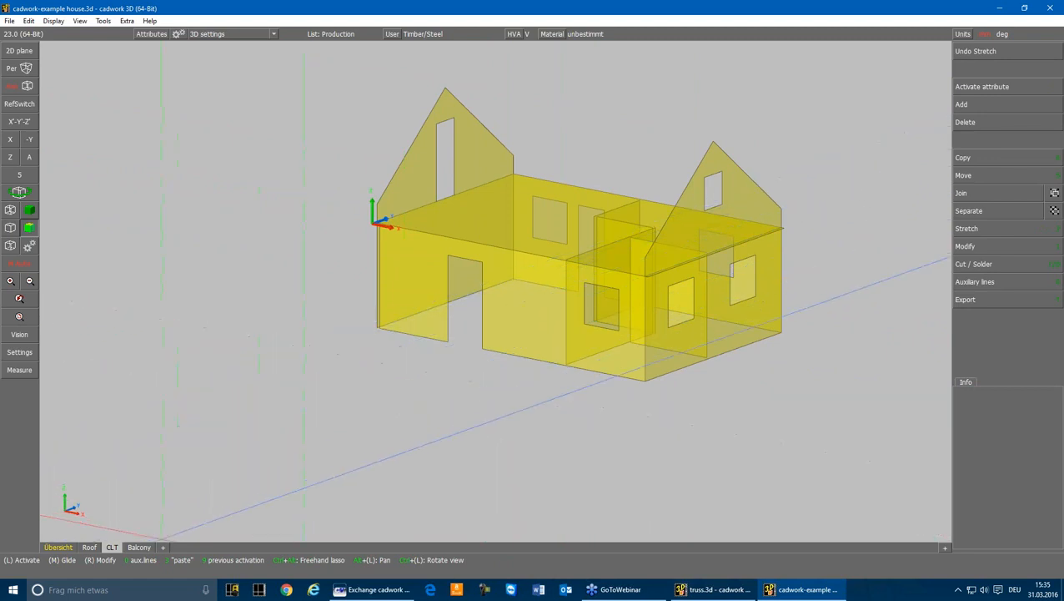
# Show the Balcony scene and inspect the attributes of the front horizontal steel beam
pyautogui.click(139, 546)
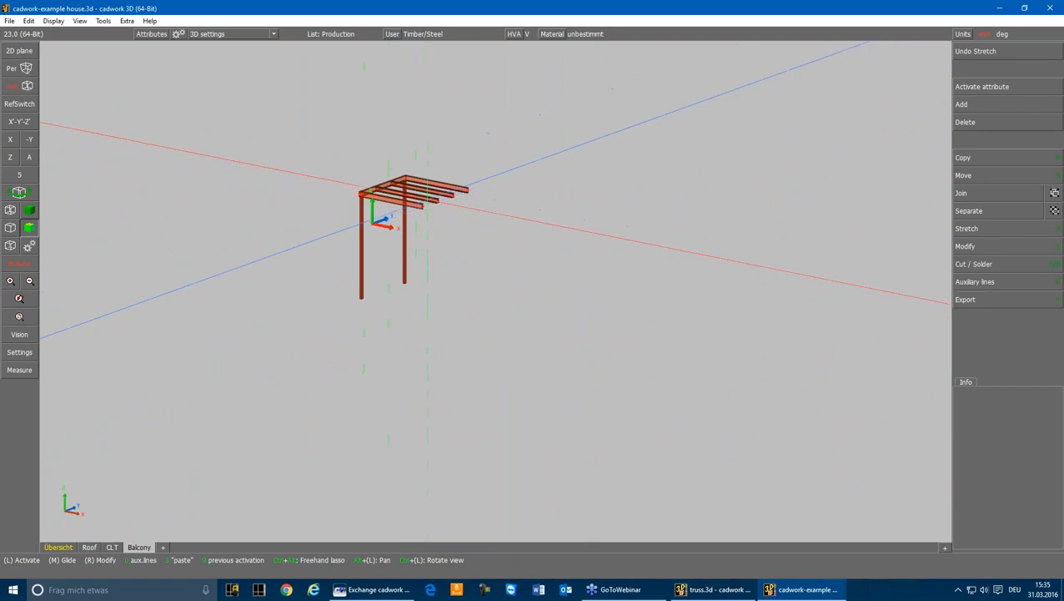
pyautogui.scroll(3, 465, 211)
pyautogui.moveTo(465, 211); pyautogui.dragTo(551, 316, button='middle')
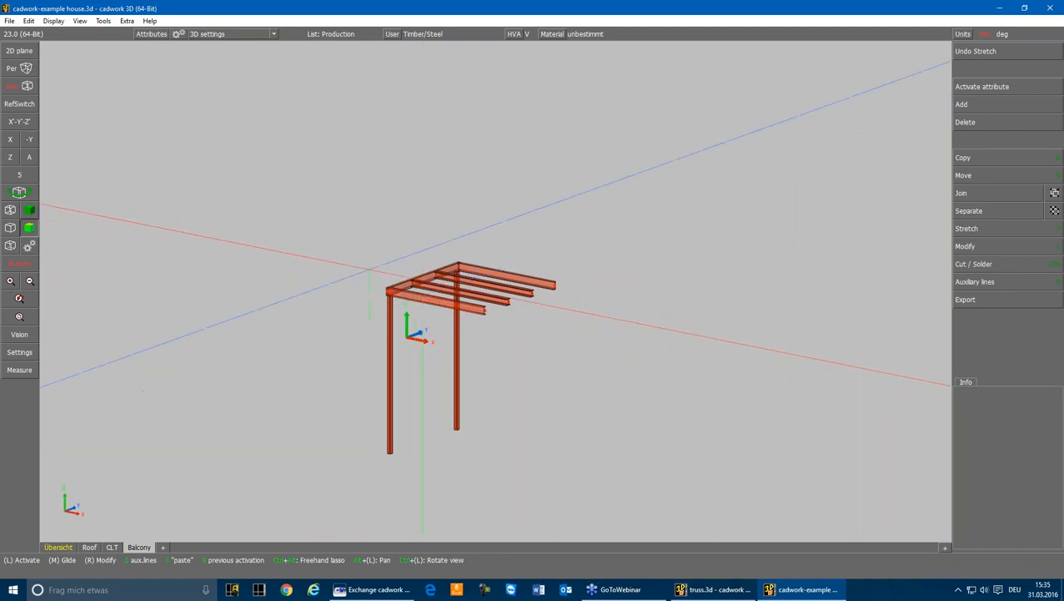
pyautogui.moveTo(365, 215); pyautogui.dragTo(601, 471)
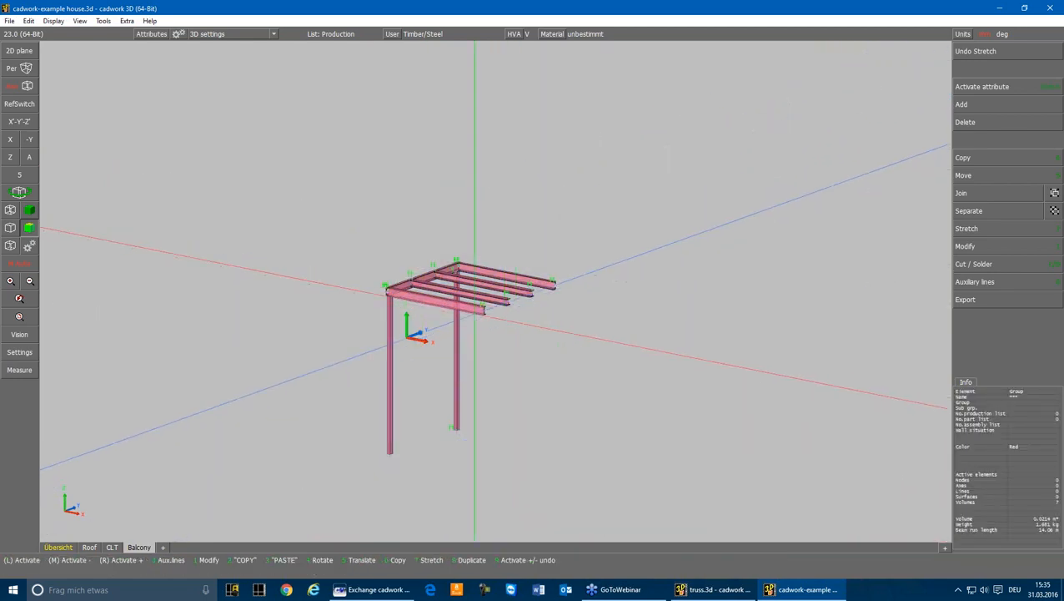
pyautogui.click(478, 314)
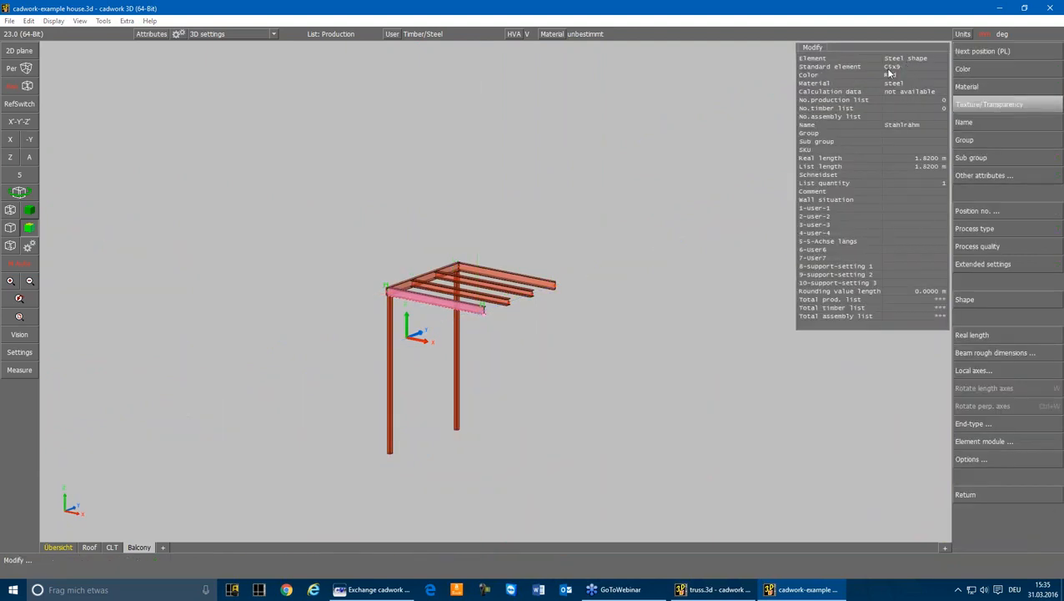
pyautogui.rightClick(895, 77)
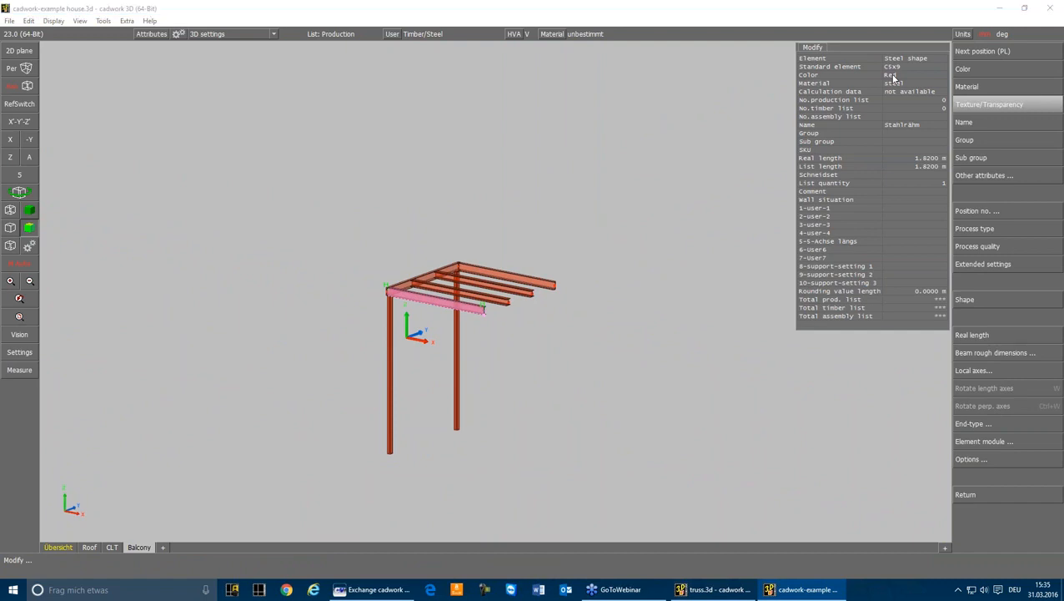
# Export all balcony steel posts and beams as a DSTV STEP file named balcony, and clear the selection
pyautogui.moveTo(371, 480); pyautogui.dragTo(618, 242)
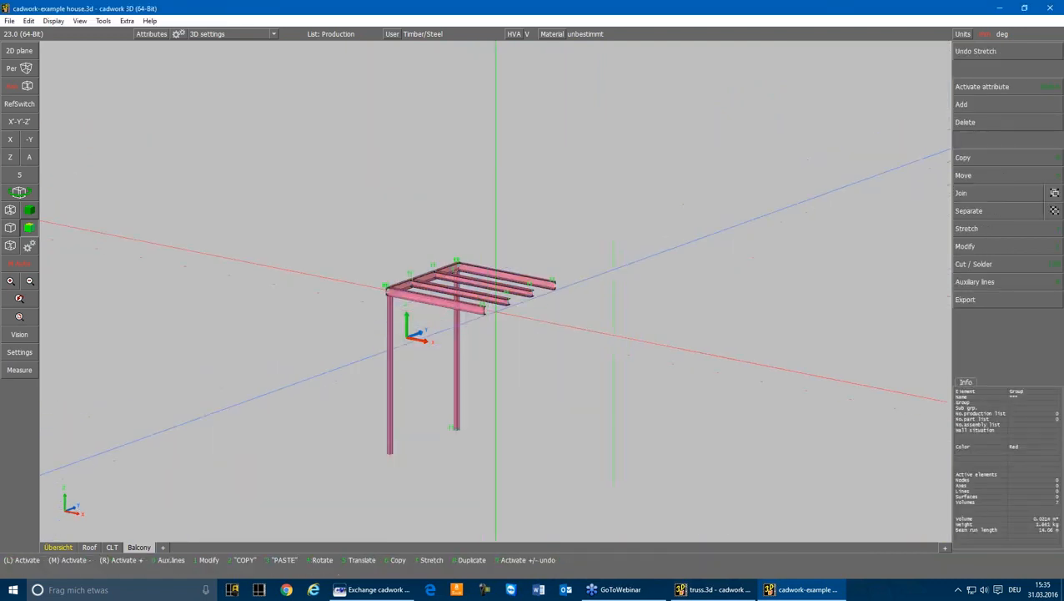
pyautogui.click(965, 299)
pyautogui.click(967, 357)
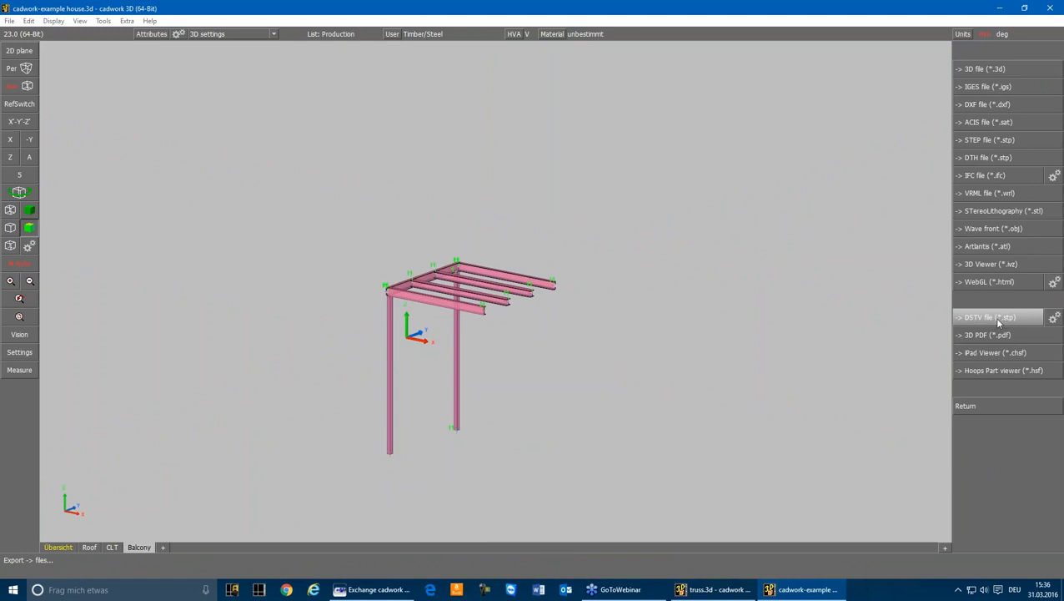
pyautogui.click(994, 317)
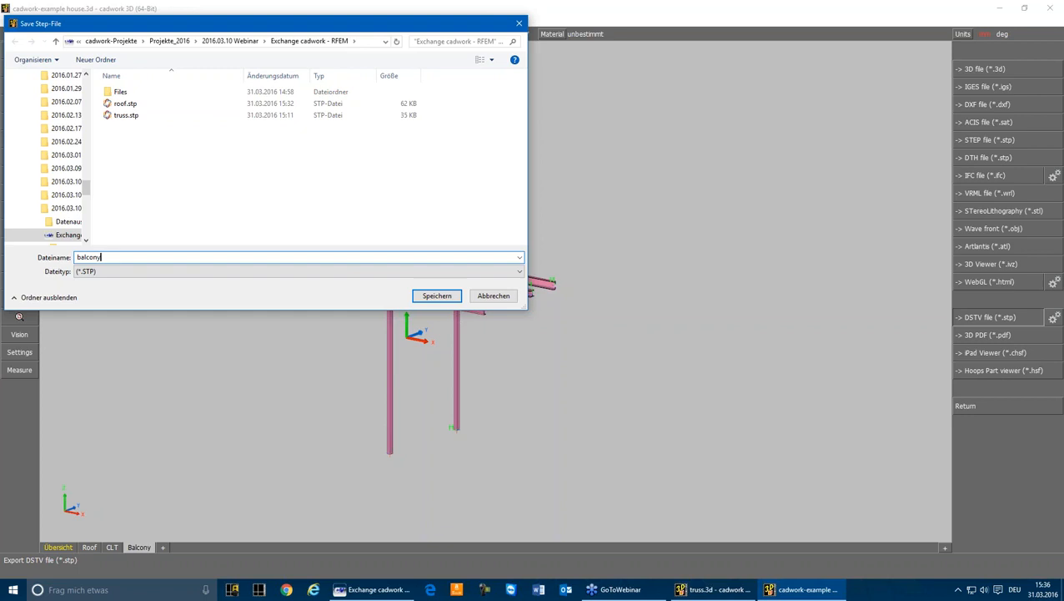
pyautogui.press('Return')
pyautogui.press('Escape')
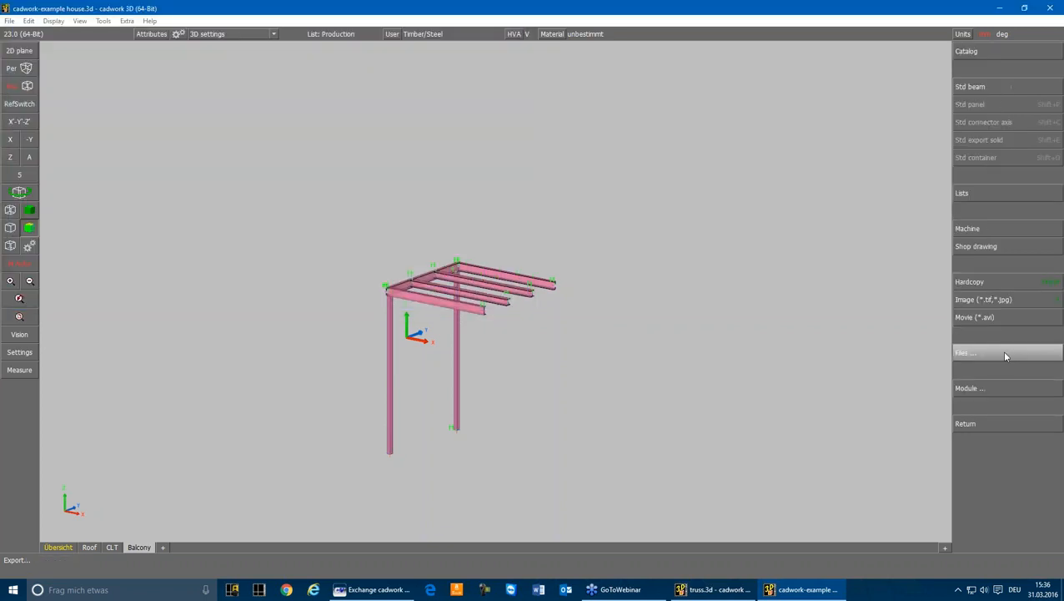
pyautogui.press('Escape')
pyautogui.press('Escape')
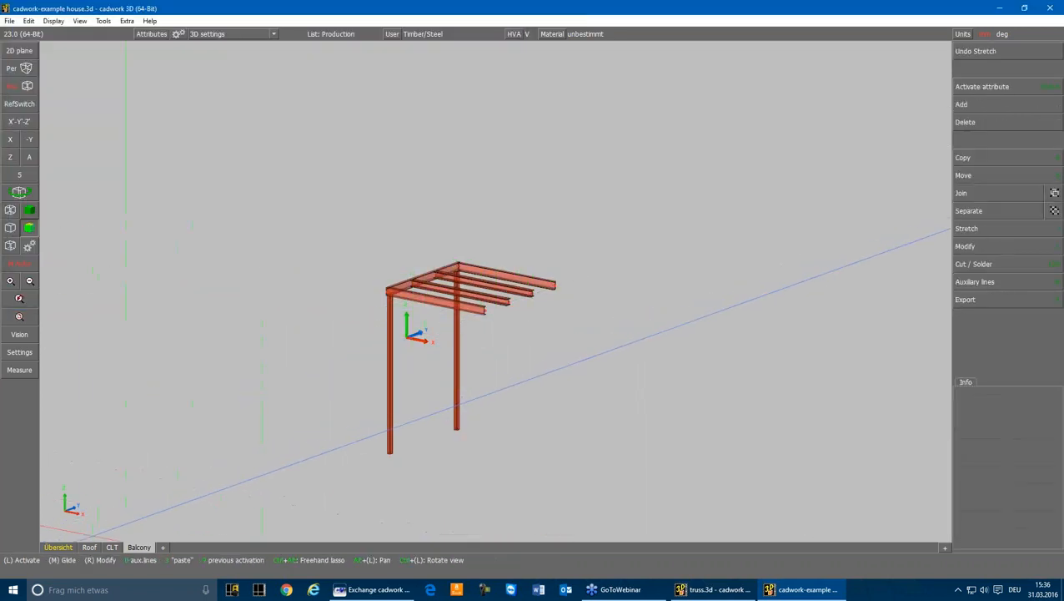
# Look through the component scenes and show the complete house in the Übersicht scene
pyautogui.click(91, 549)
pyautogui.click(113, 549)
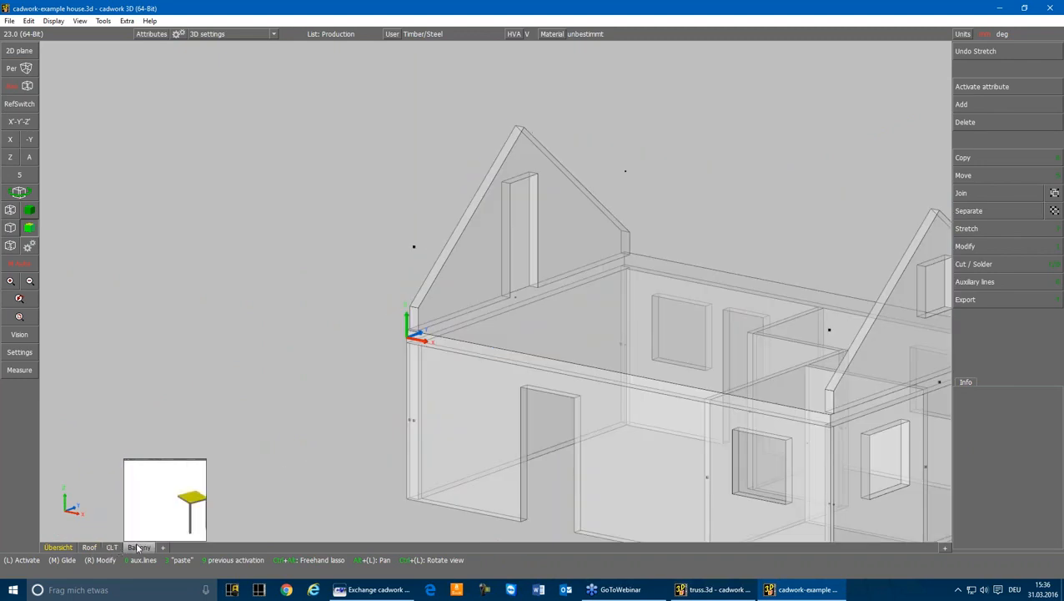
pyautogui.click(139, 549)
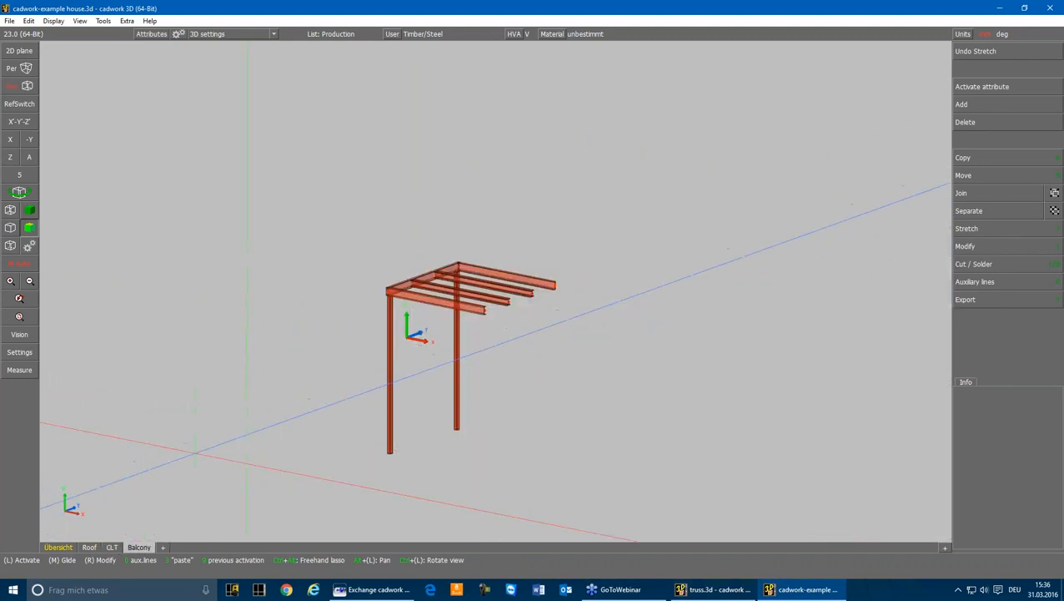
pyautogui.click(69, 549)
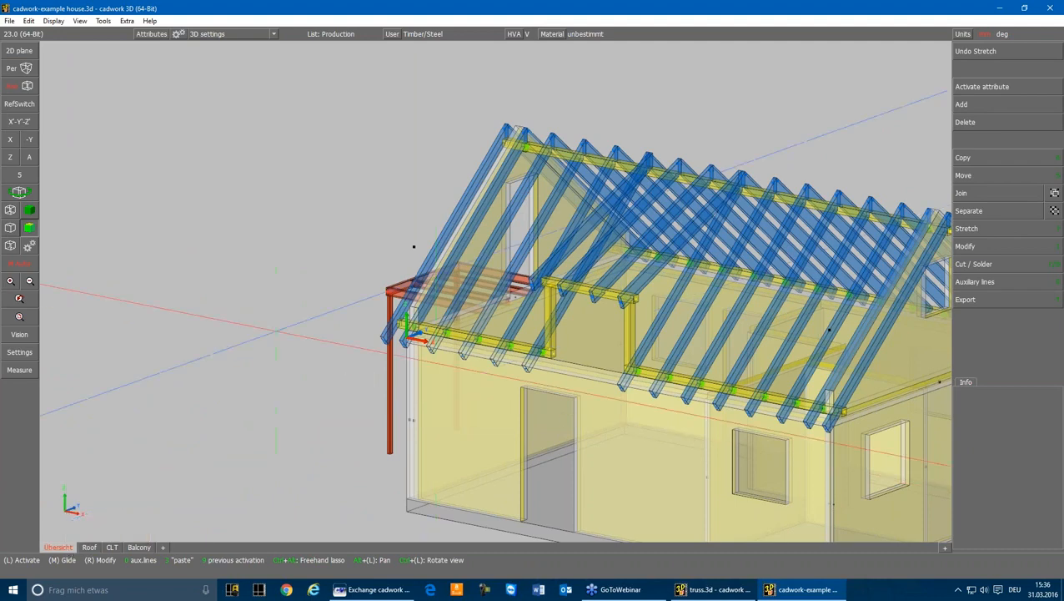
pyautogui.scroll(-5, 493, 281)
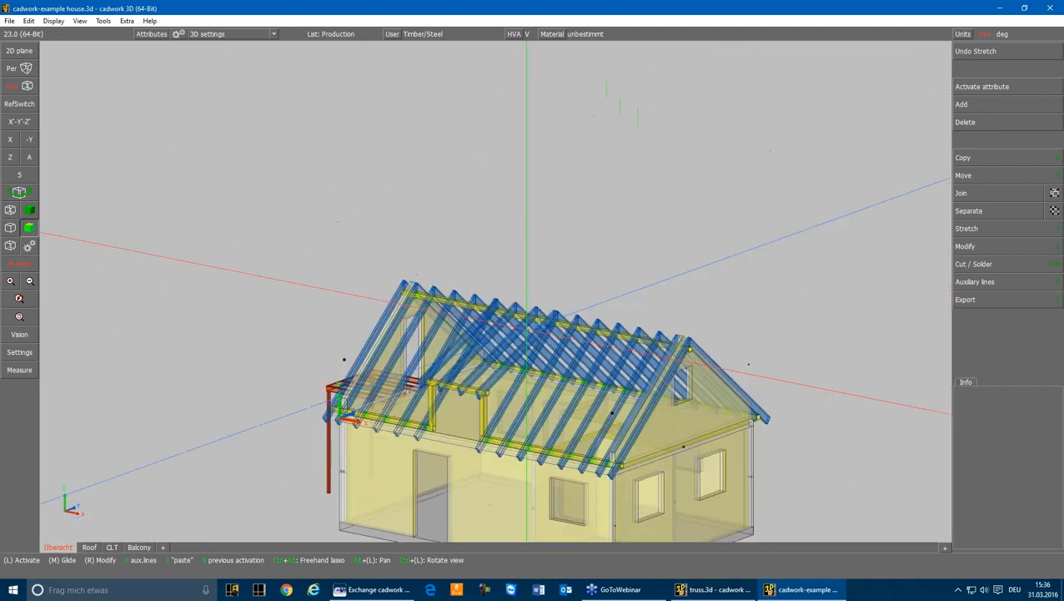
pyautogui.scroll(4, 493, 281)
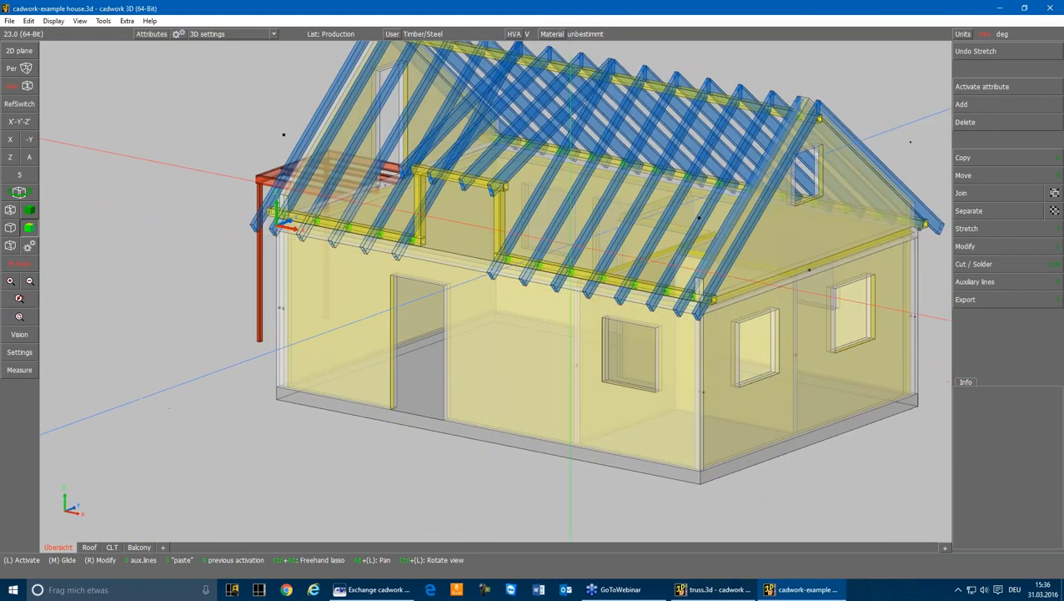
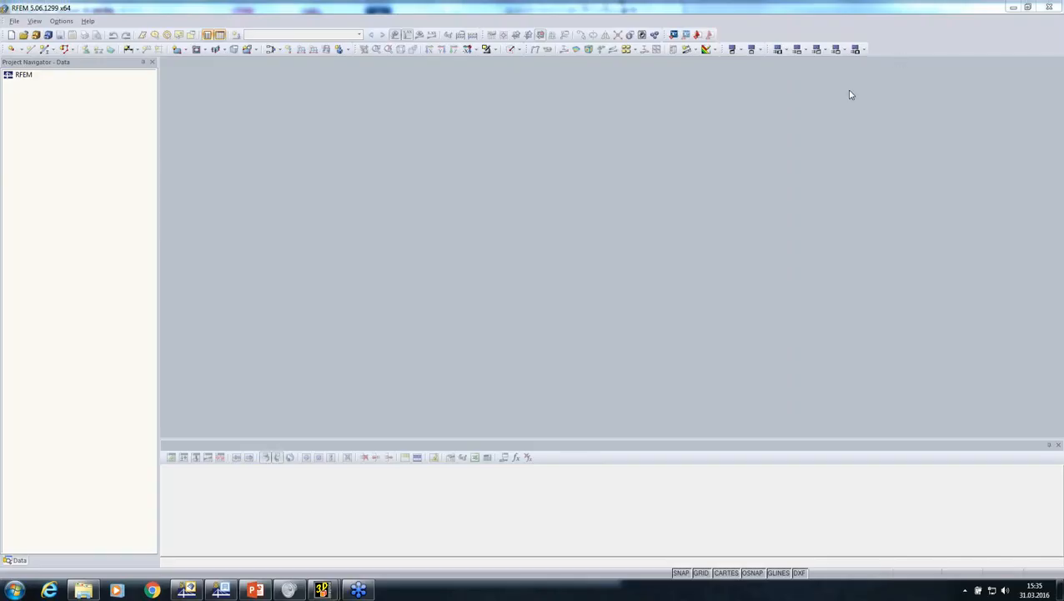
# Import the file roof.stp into RFEM using the Cadwork (*.stp) format
pyautogui.click(14, 22)
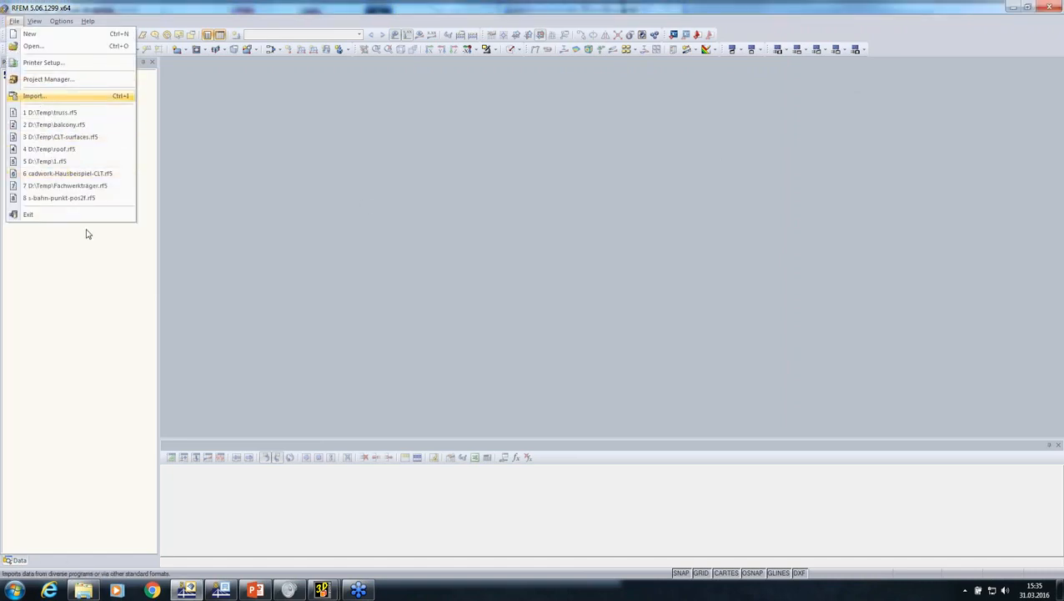
pyautogui.click(71, 95)
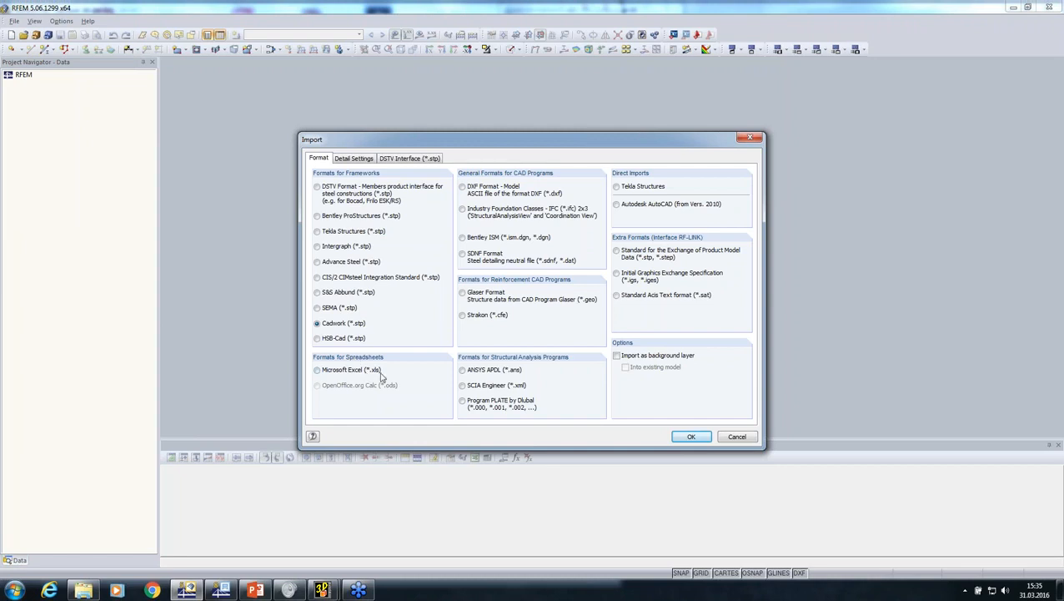
pyautogui.click(689, 437)
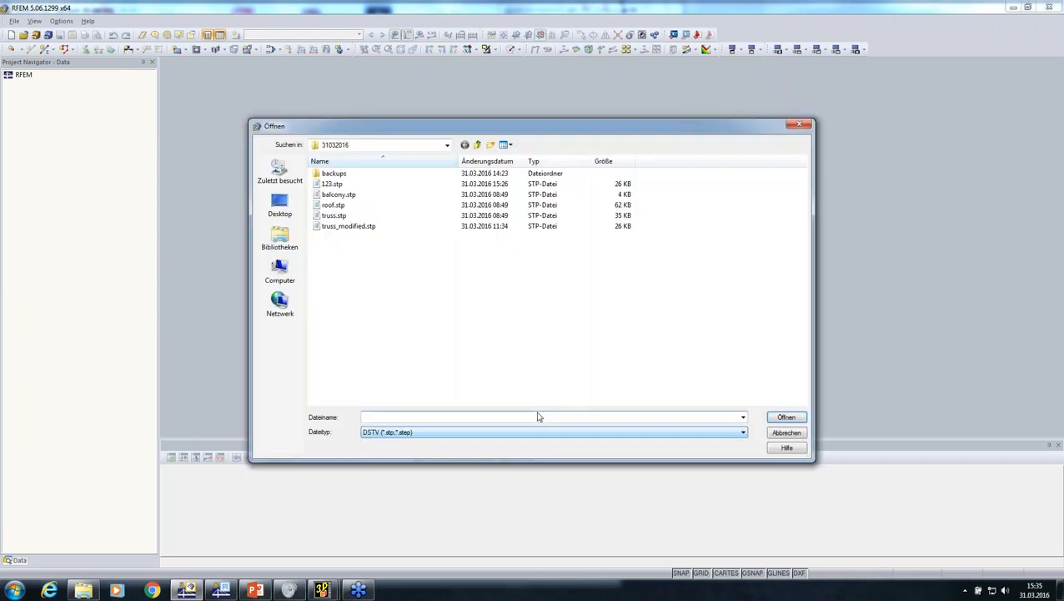
pyautogui.click(333, 205)
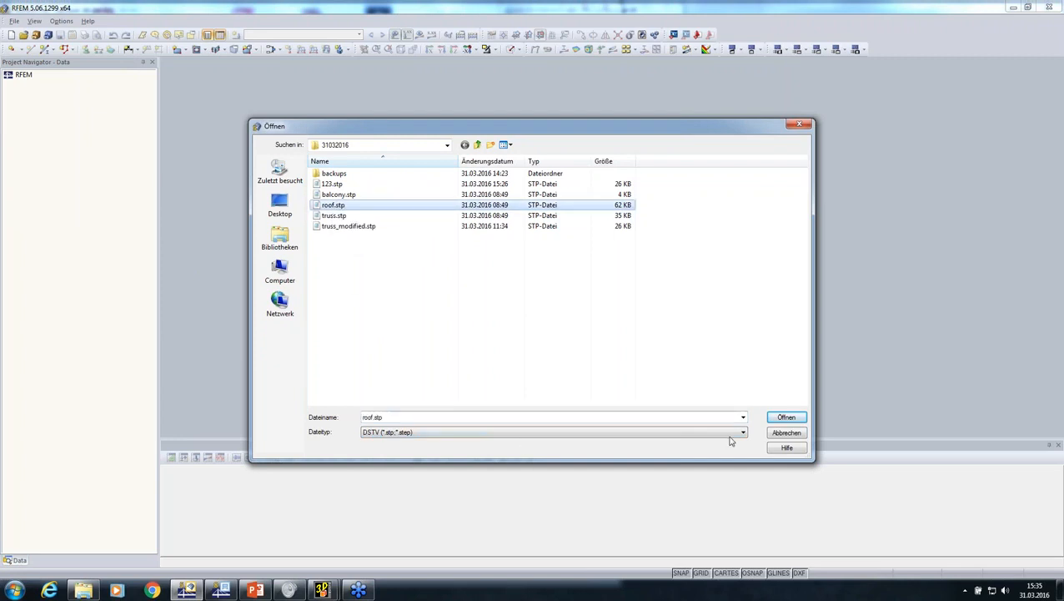
pyautogui.click(784, 417)
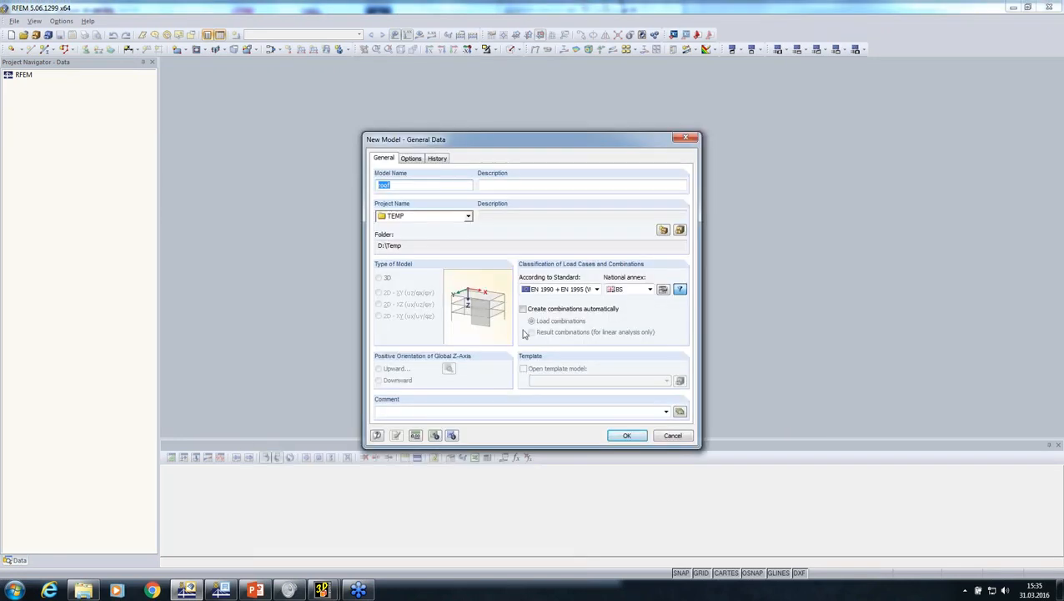
# Create the roof model with the ASCE 7-10 NDS (Wood) standard and automatically created load combinations
pyautogui.click(548, 289)
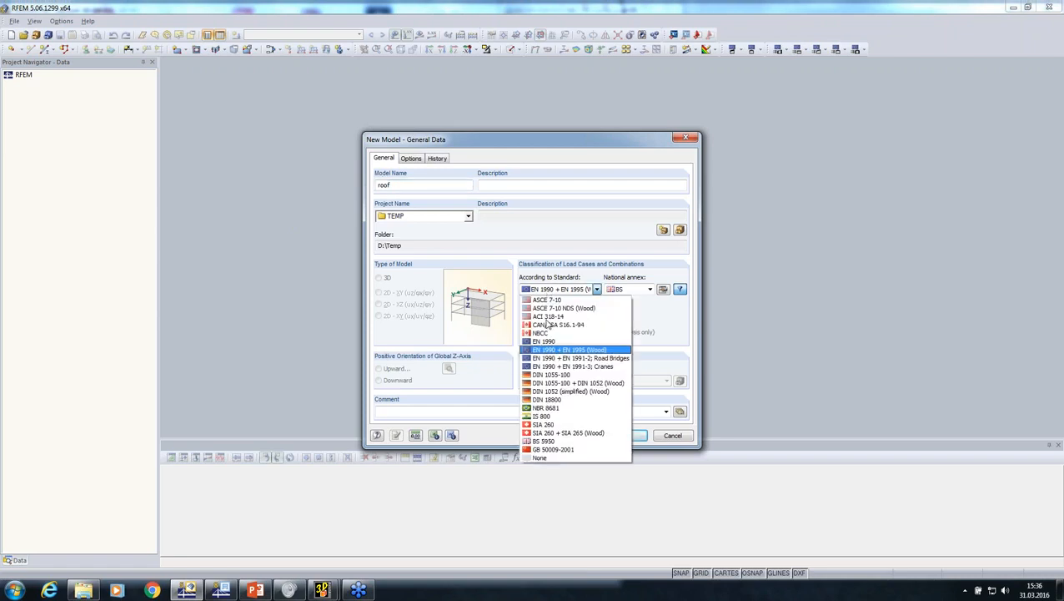
pyautogui.press('Up')
pyautogui.press('Up')
pyautogui.press('Up')
pyautogui.press('Up')
pyautogui.press('Up')
pyautogui.press('Return')
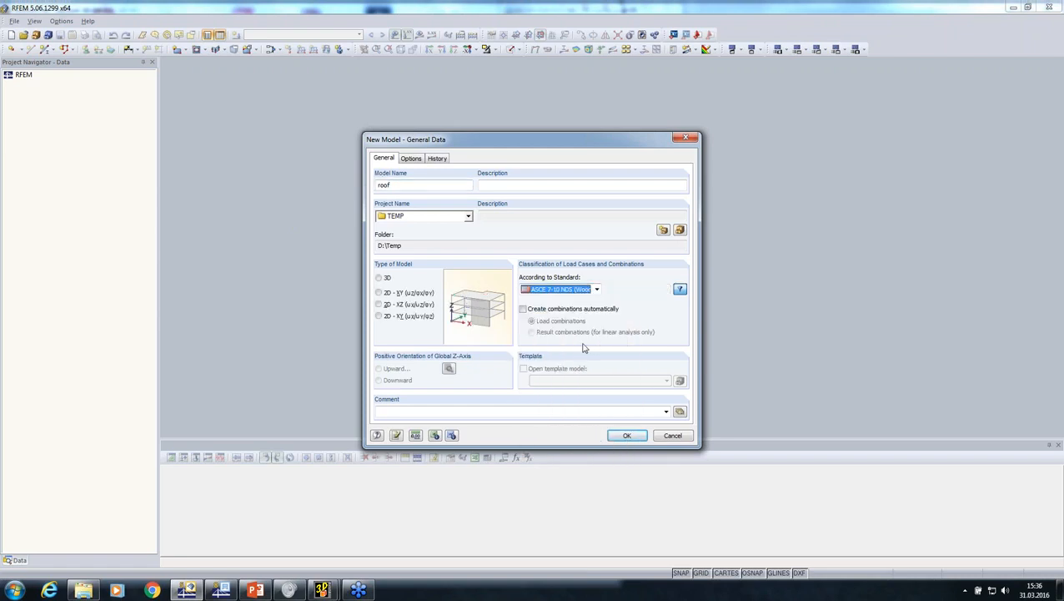
pyautogui.click(524, 309)
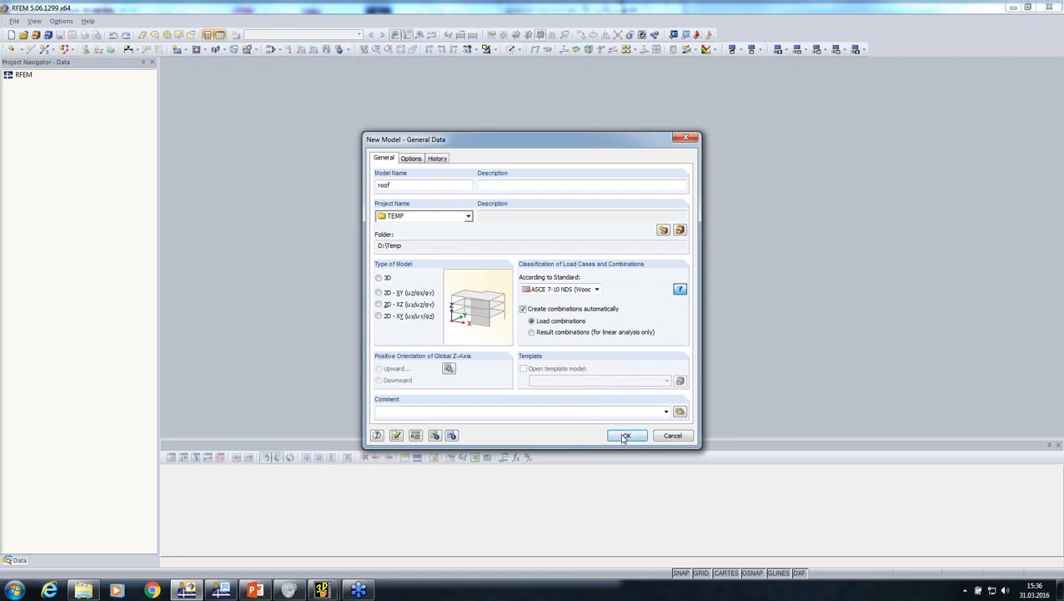
pyautogui.click(625, 435)
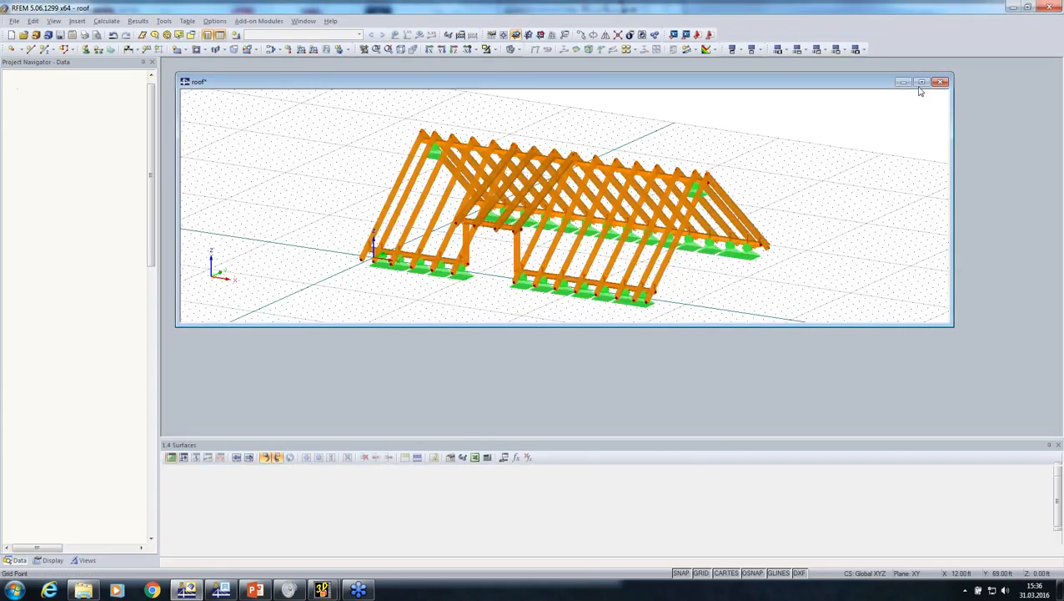
# Maximize the roof model, switch it to wireframe display, and examine the rafters, member connections and nodal supports
pyautogui.click(921, 82)
pyautogui.keyDown('ctrl'); pyautogui.moveTo(815, 164); pyautogui.dragTo(619, 213, button='middle'); pyautogui.keyUp('ctrl')
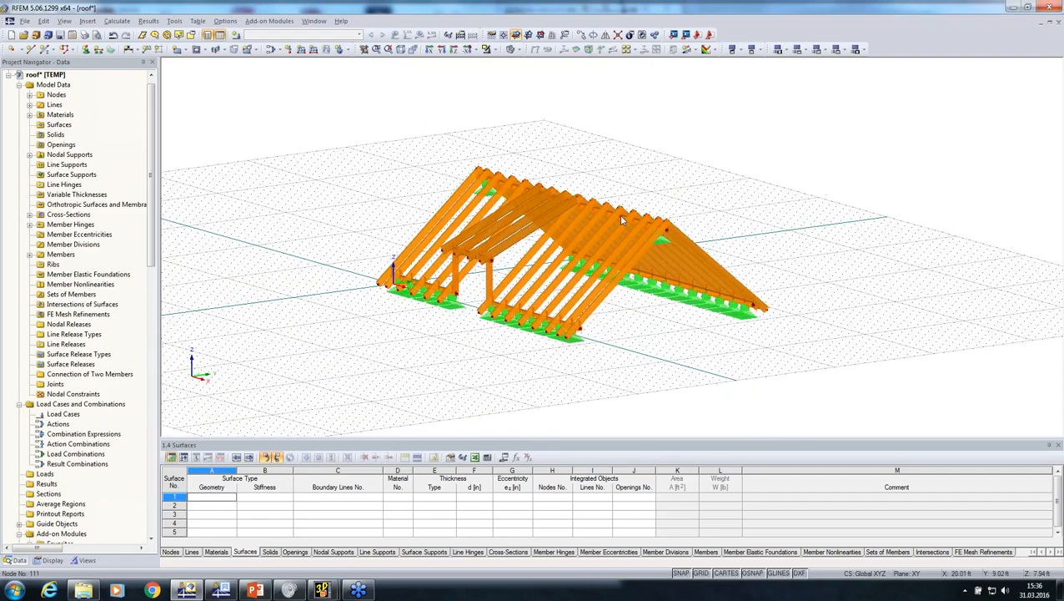
pyautogui.scroll(2, 619, 213)
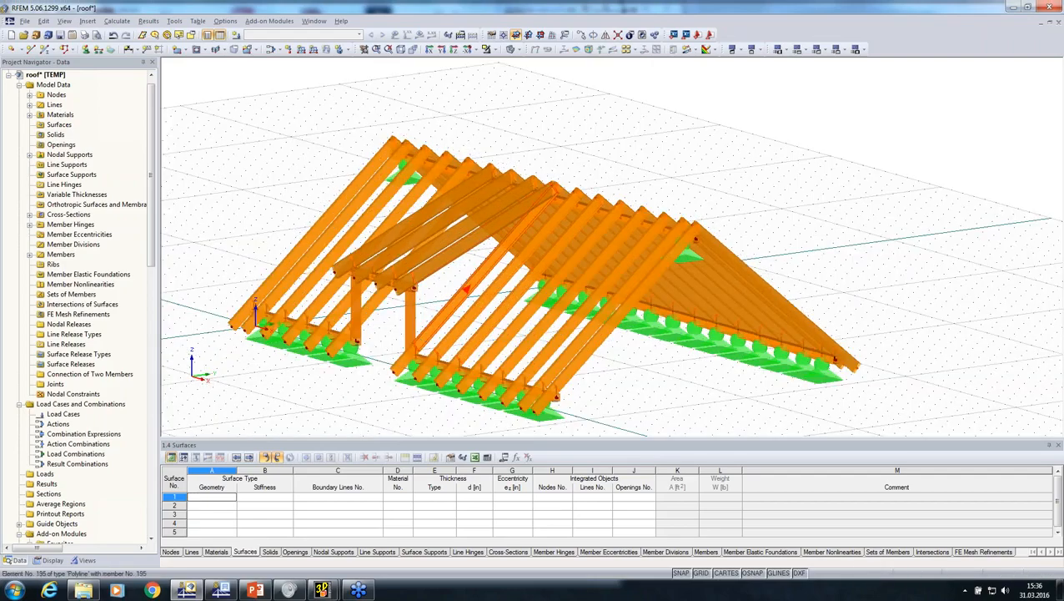
pyautogui.keyDown('ctrl'); pyautogui.moveTo(468, 290); pyautogui.dragTo(376, 242, button='middle'); pyautogui.keyUp('ctrl')
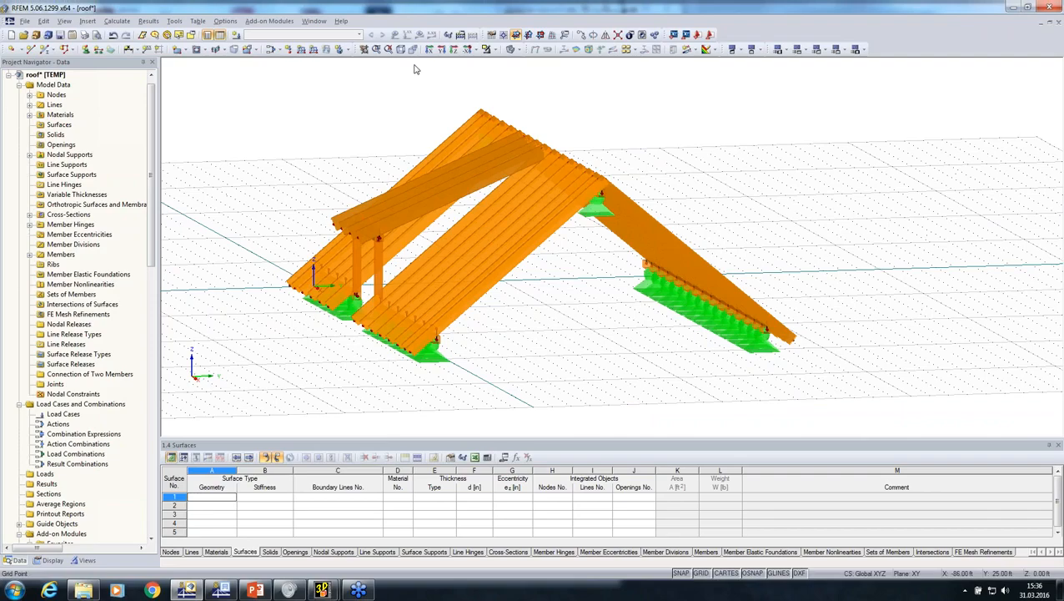
pyautogui.click(510, 50)
pyautogui.keyDown('ctrl'); pyautogui.moveTo(503, 86); pyautogui.dragTo(365, 276, button='middle'); pyautogui.keyUp('ctrl')
pyautogui.scroll(3, 364, 277)
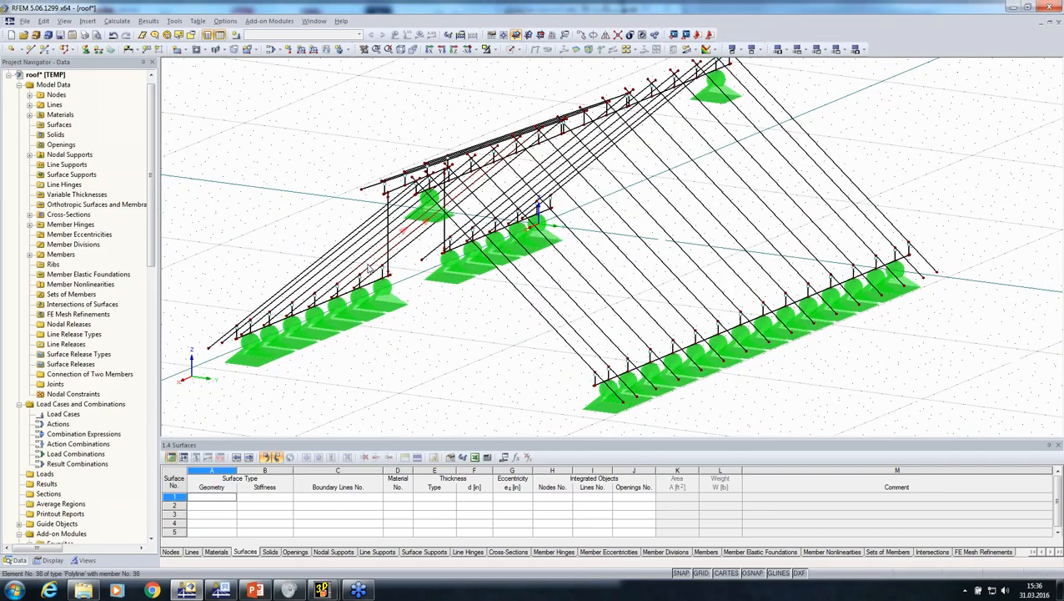
pyautogui.scroll(1, 364, 278)
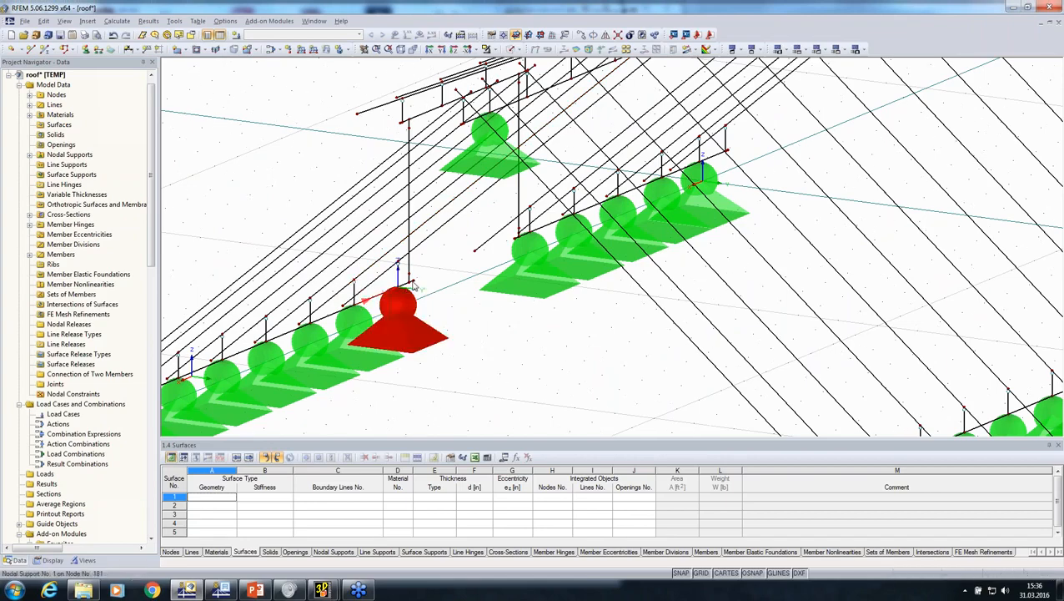
pyautogui.scroll(-2, 392, 287)
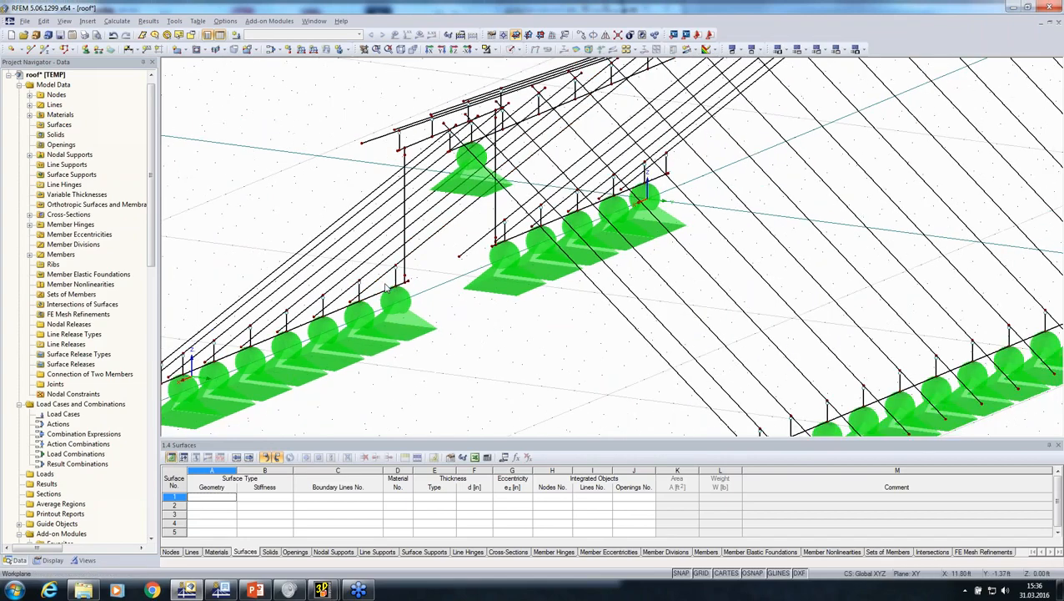
# Create load case LC1 in the Dead category with active self-weight and a Z factor of -1.000
pyautogui.keyDown('ctrl'); pyautogui.moveTo(390, 287); pyautogui.dragTo(705, 323, button='middle'); pyautogui.keyUp('ctrl')
pyautogui.click(236, 34)
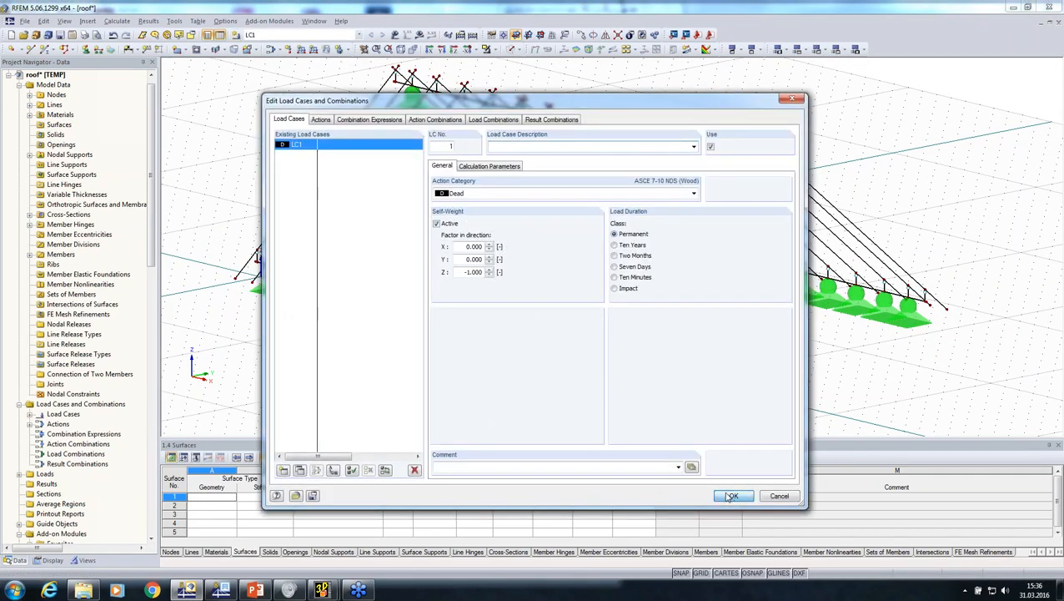
pyautogui.click(731, 496)
# Examine how the rafters meet the ridge support in the view along the ridge
pyautogui.click(441, 49)
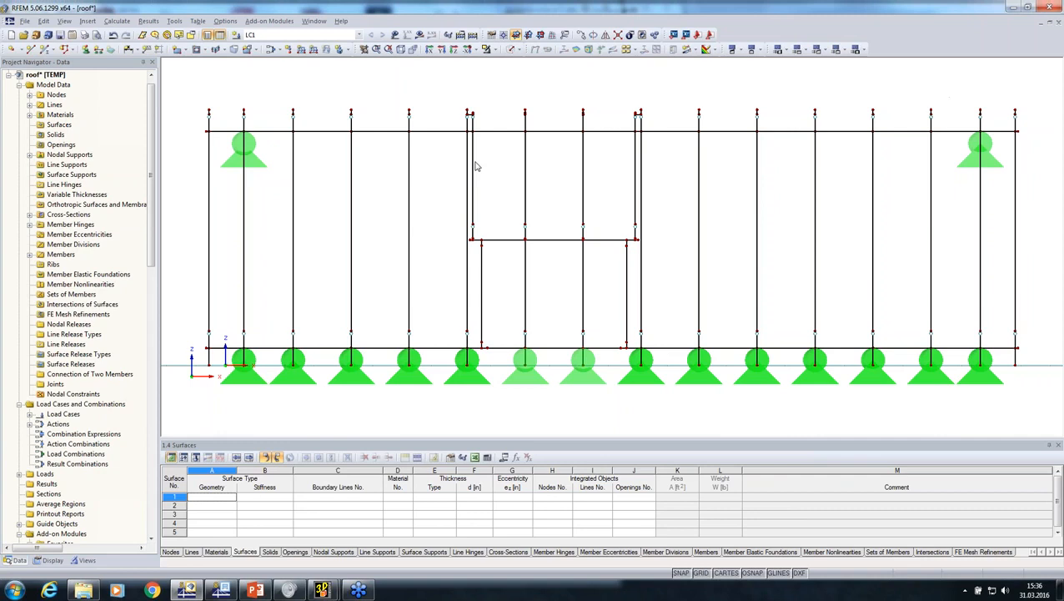
pyautogui.click(428, 49)
pyautogui.scroll(3, 569, 208)
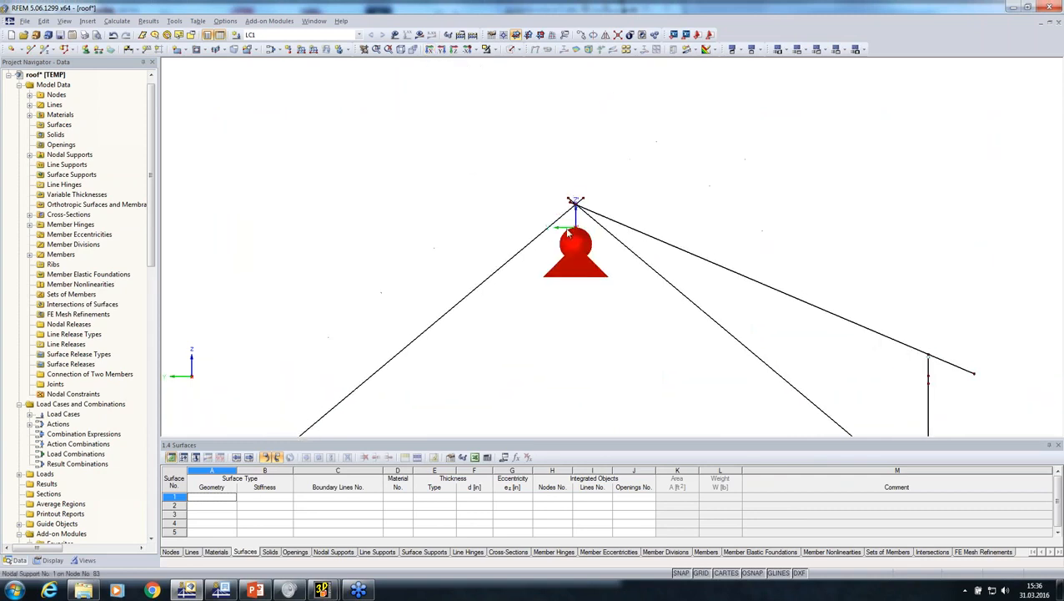
pyautogui.scroll(3, 568, 229)
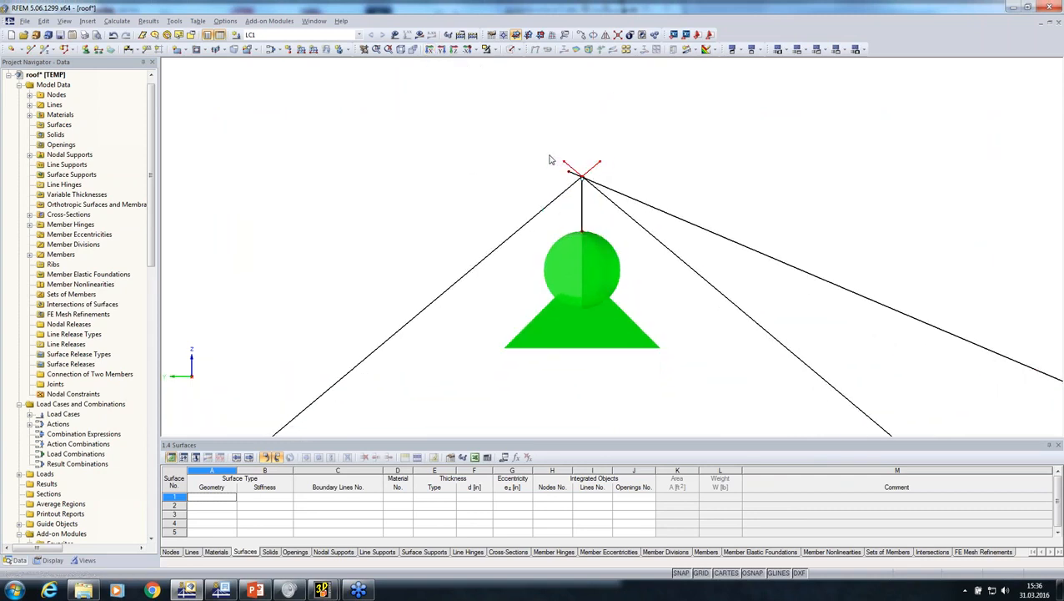
pyautogui.scroll(2, 557, 162)
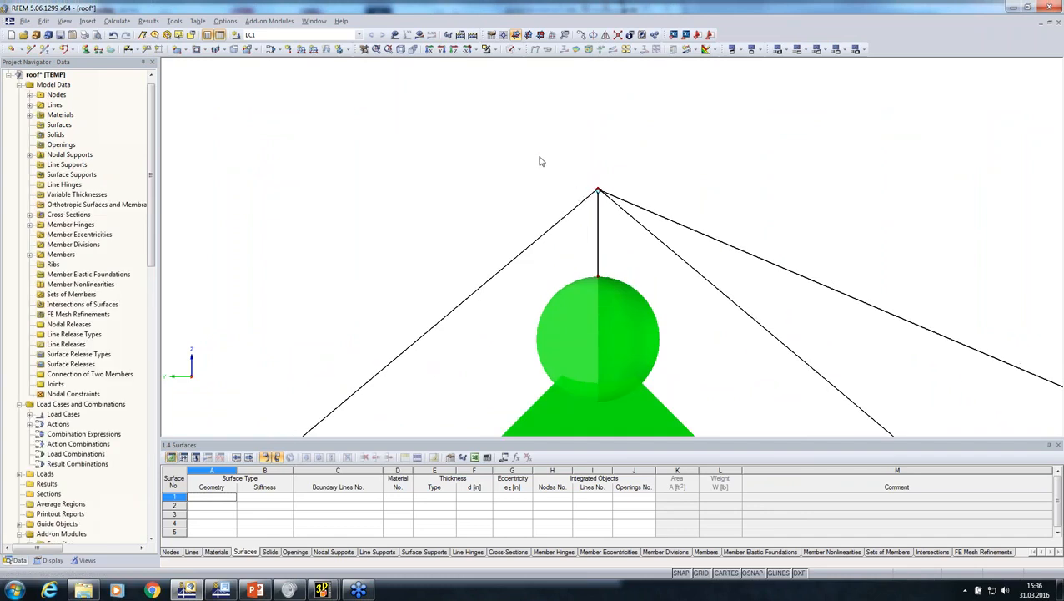
pyautogui.scroll(-5, 538, 143)
pyautogui.keyDown('ctrl'); pyautogui.moveTo(591, 200); pyautogui.dragTo(439, 269, button='middle'); pyautogui.keyUp('ctrl')
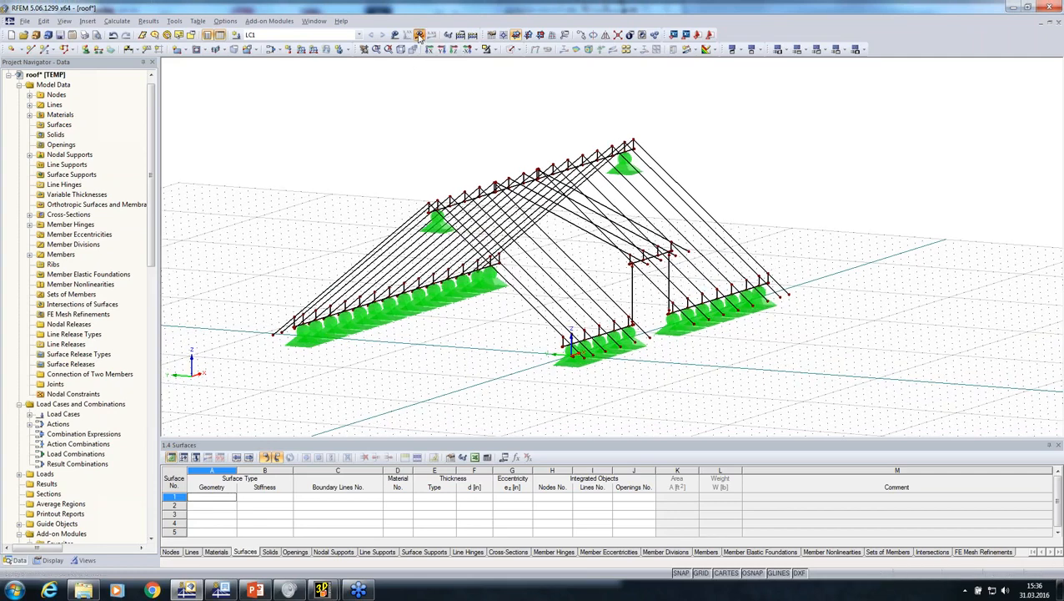
# Try to calculate LC1 and inspect the nodal supports and member ends at the front eaves corner near the origin
pyautogui.click(420, 37)
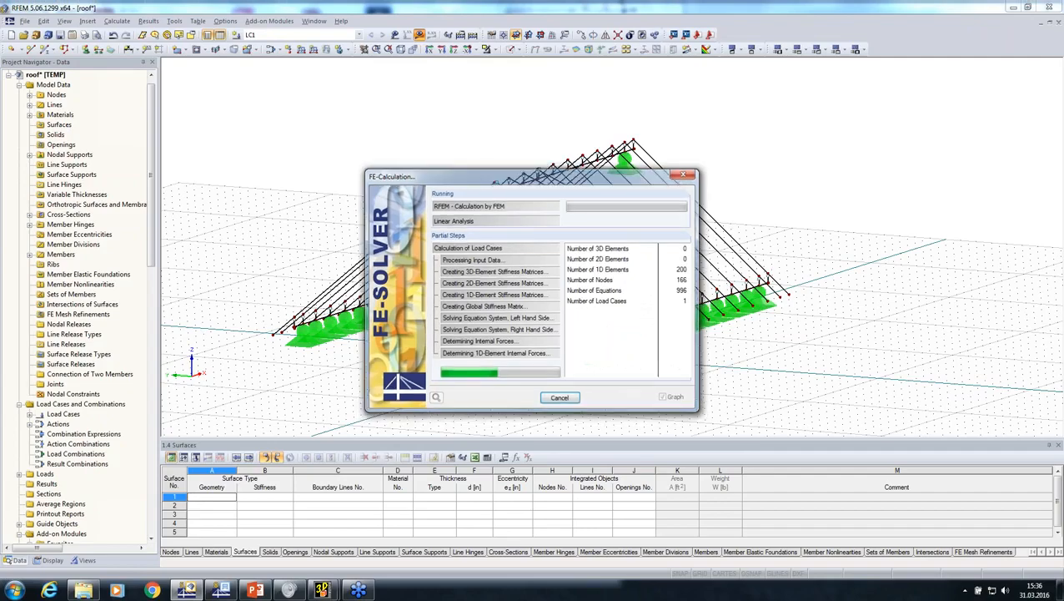
pyautogui.click(530, 427)
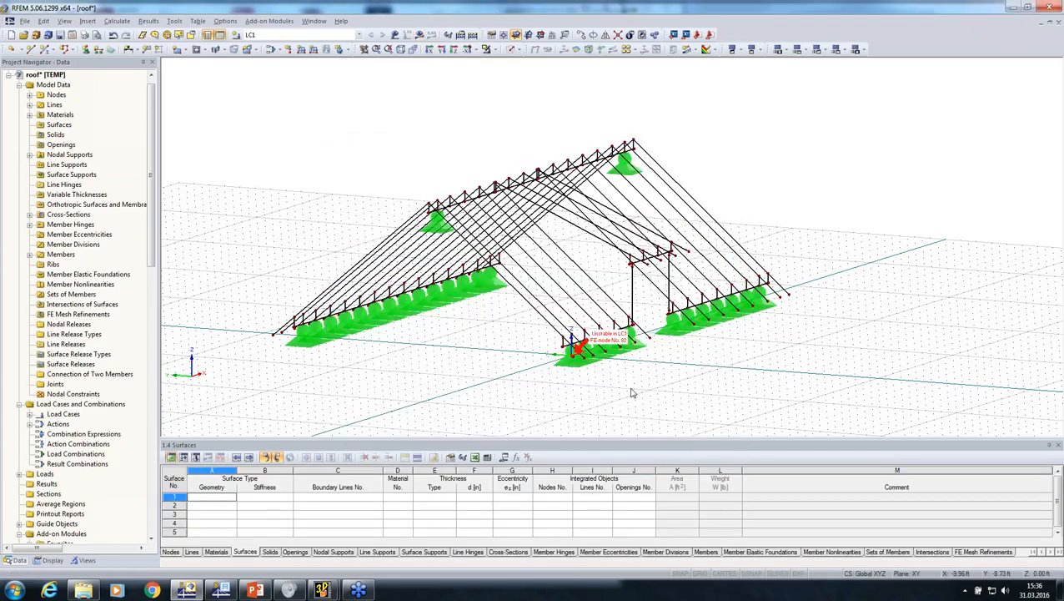
pyautogui.scroll(-3, 582, 399)
pyautogui.scroll(5, 578, 406)
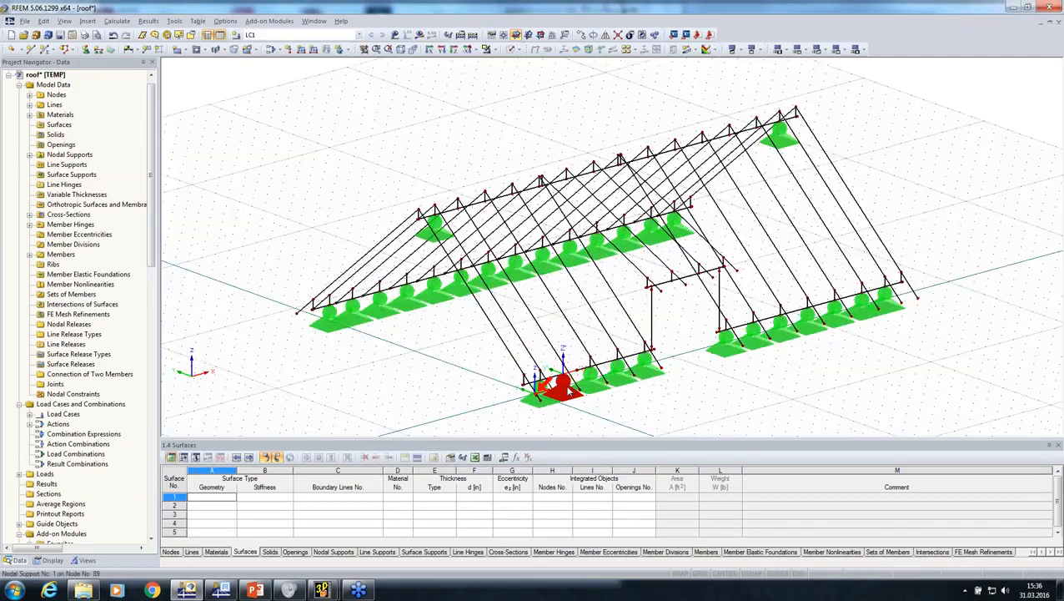
pyautogui.keyDown('ctrl'); pyautogui.moveTo(531, 404); pyautogui.dragTo(436, 363, button='middle'); pyautogui.keyUp('ctrl')
pyautogui.scroll(2, 436, 363)
pyautogui.scroll(-1, 436, 363)
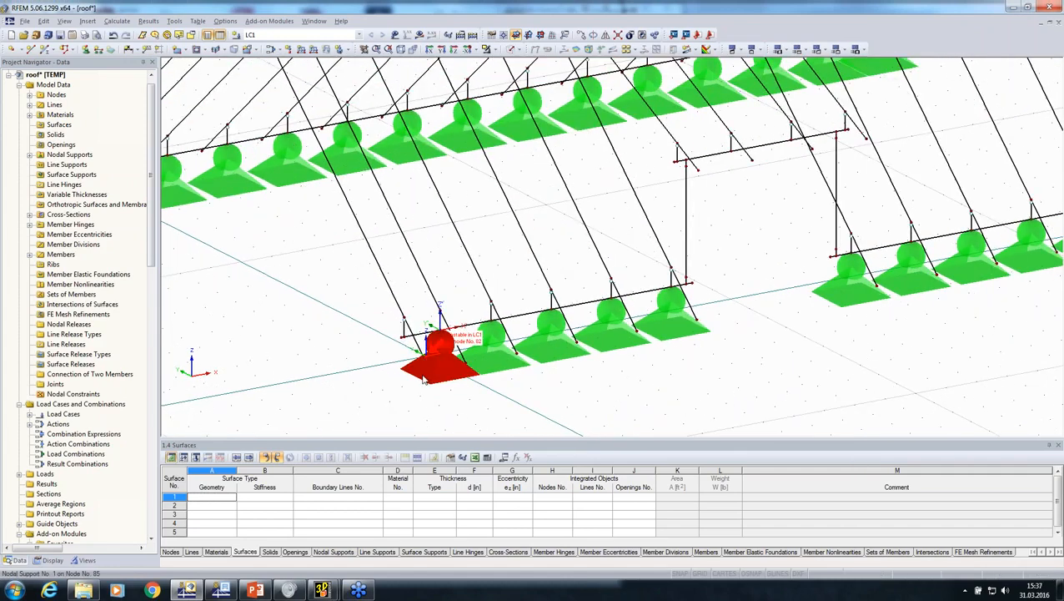
pyautogui.scroll(2, 427, 380)
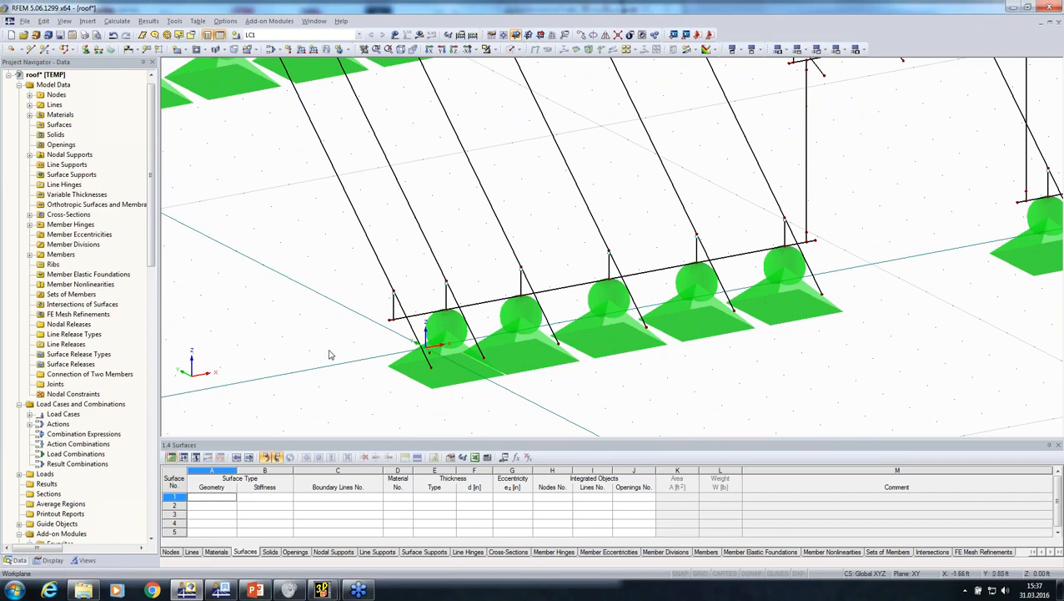
pyautogui.scroll(-3, 329, 355)
# Calculate LC1 again and view the global deformations u of the entire roof
pyautogui.click(419, 34)
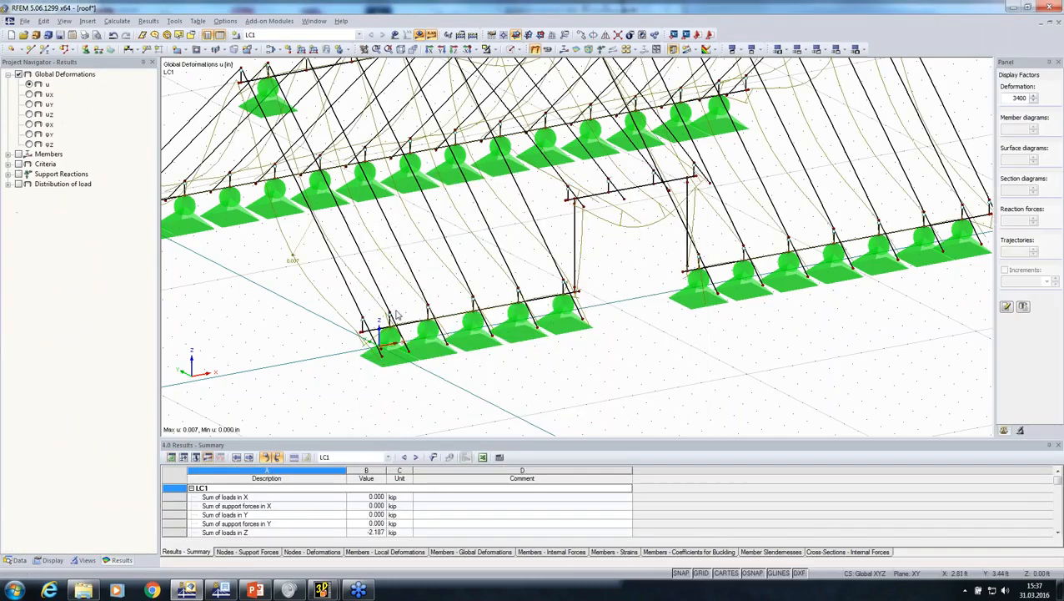
pyautogui.scroll(-3, 388, 311)
pyautogui.keyDown('ctrl'); pyautogui.moveTo(387, 313); pyautogui.dragTo(542, 357, button='middle'); pyautogui.keyUp('ctrl')
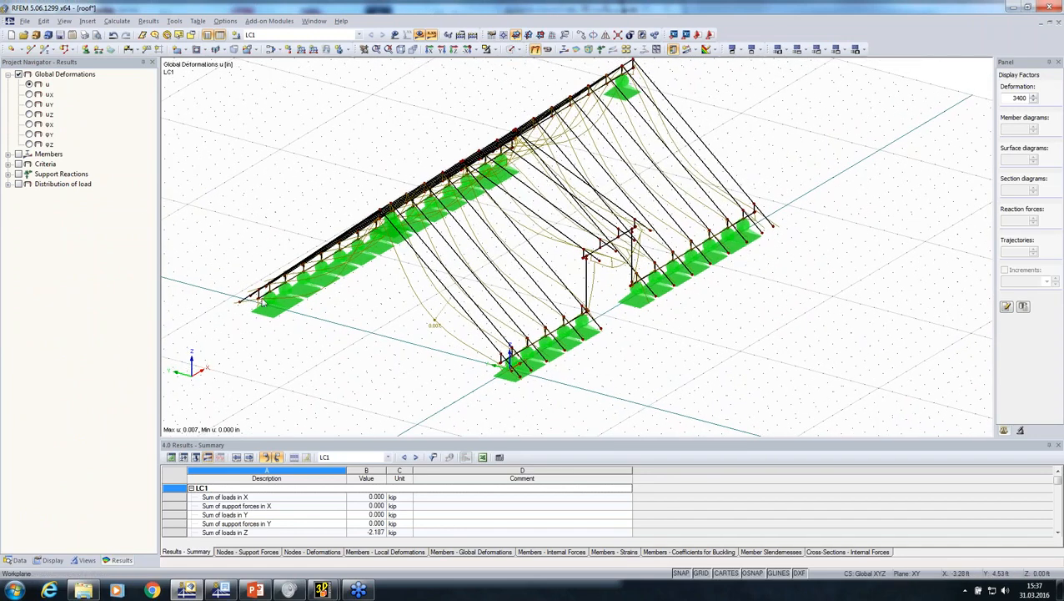
# Import CLT-surfaces.sat in Standard ACIS Text format as a new ASCE 7-10 NDS (Wood) model and maximize its window
pyautogui.click(25, 21)
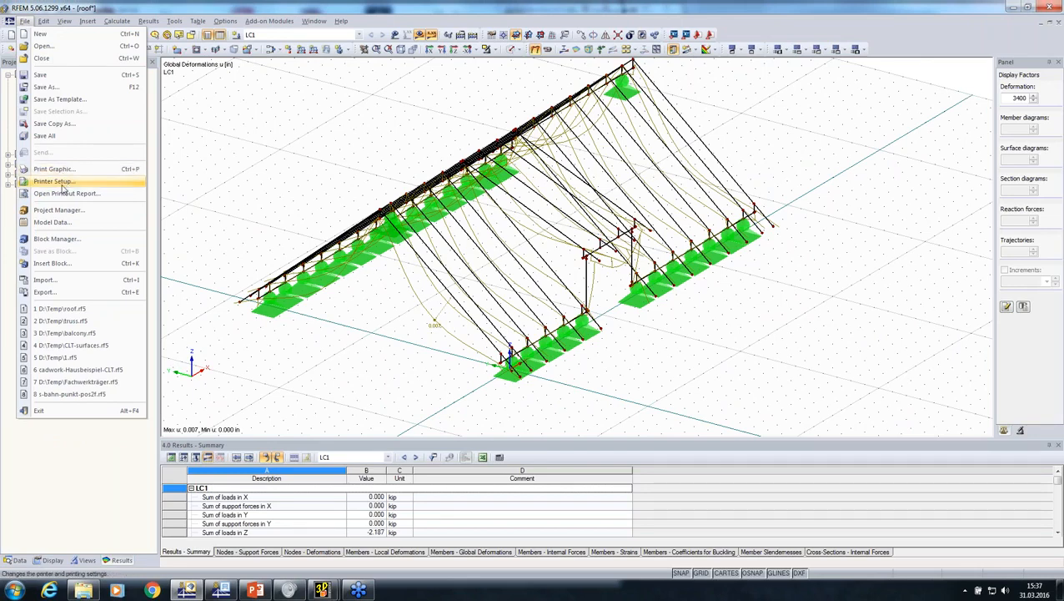
pyautogui.click(46, 281)
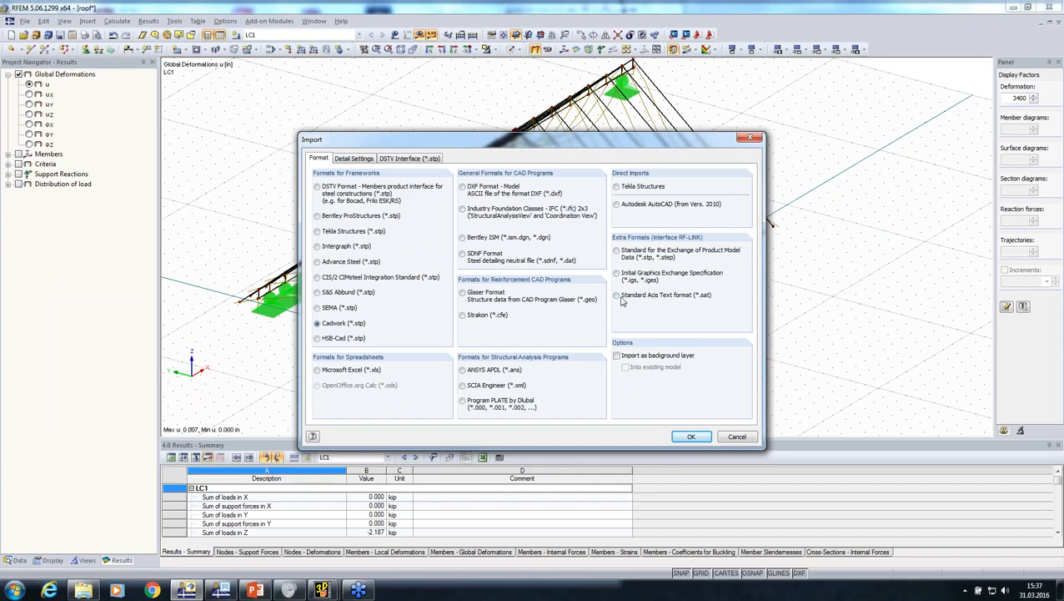
pyautogui.click(617, 296)
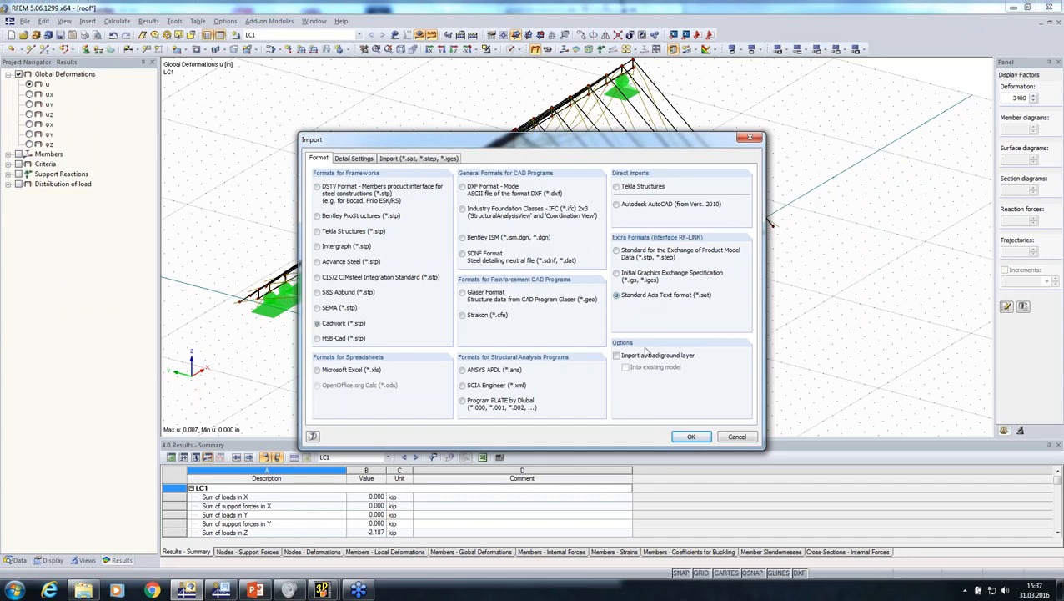
pyautogui.click(689, 437)
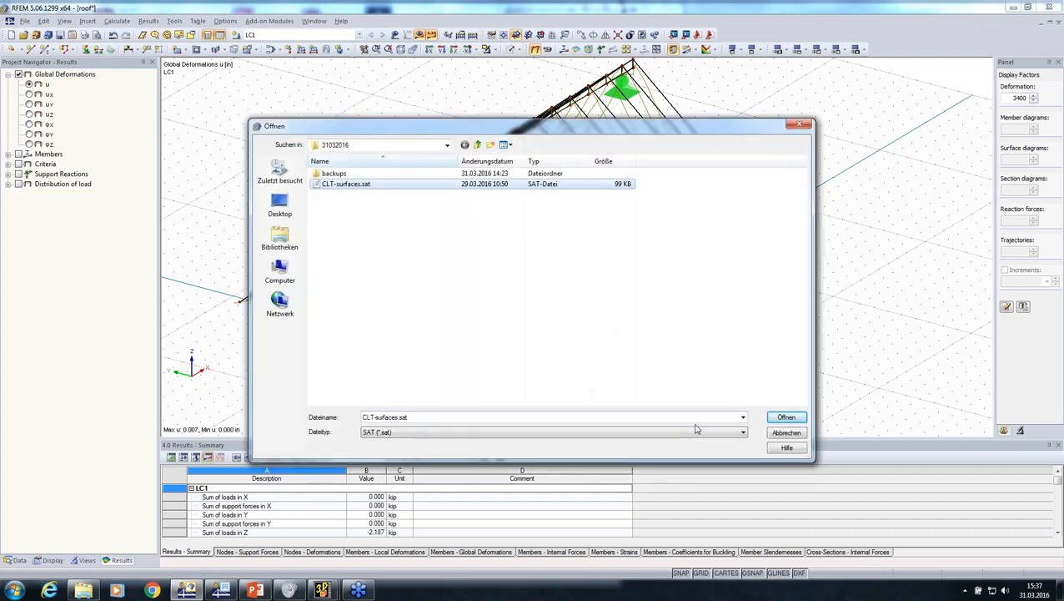
pyautogui.click(783, 418)
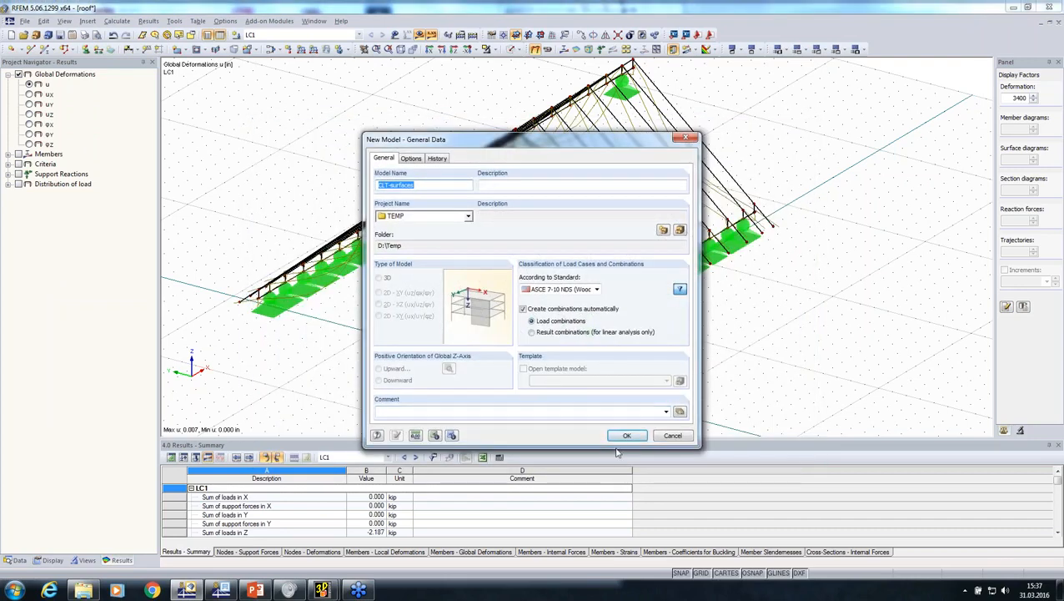
pyautogui.click(627, 436)
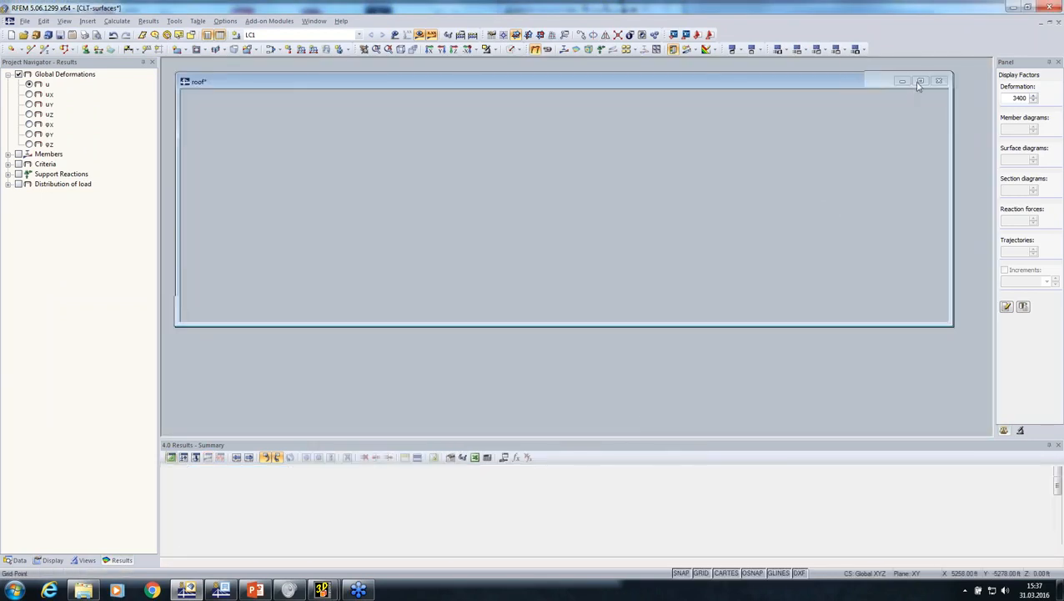
pyautogui.click(921, 81)
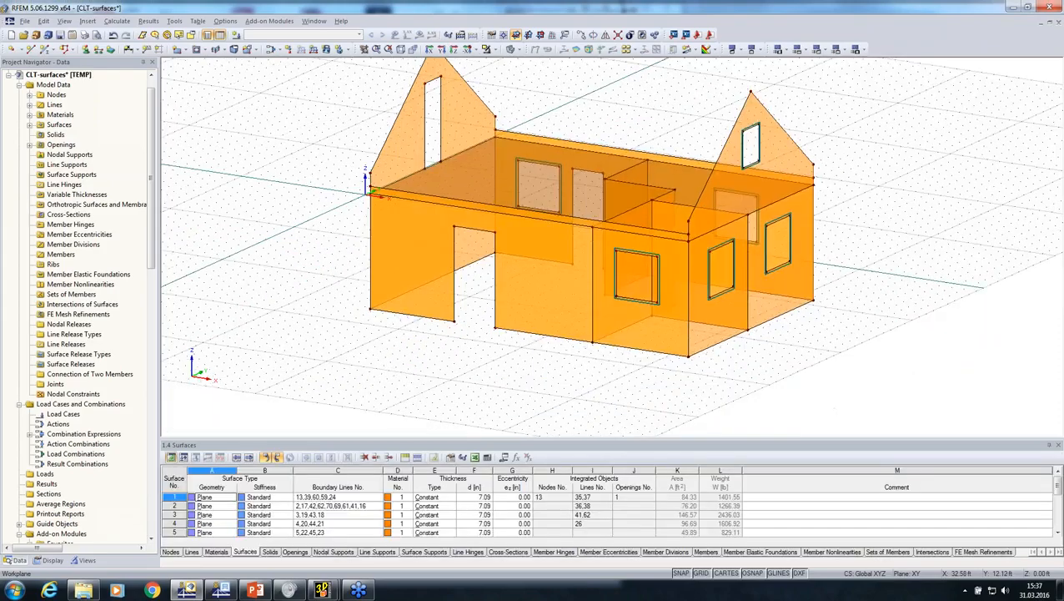
# Assign hinged line supports to all bottom edges of the walls
pyautogui.keyDown('ctrl'); pyautogui.moveTo(642, 259); pyautogui.dragTo(560, 134, button='middle'); pyautogui.keyUp('ctrl')
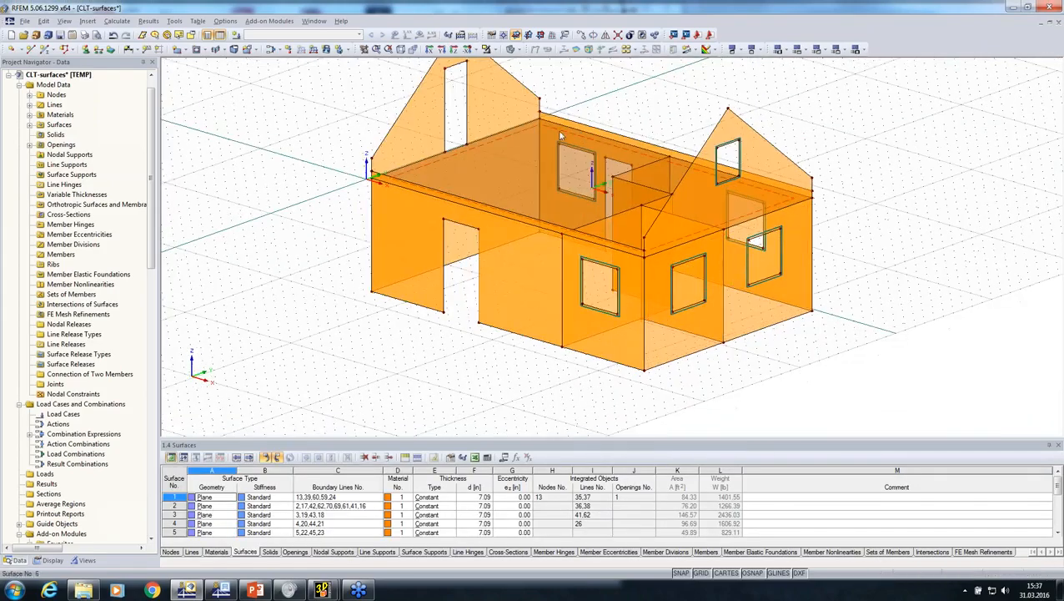
pyautogui.keyDown('ctrl'); pyautogui.moveTo(593, 175); pyautogui.dragTo(576, 226, button='middle'); pyautogui.keyUp('ctrl')
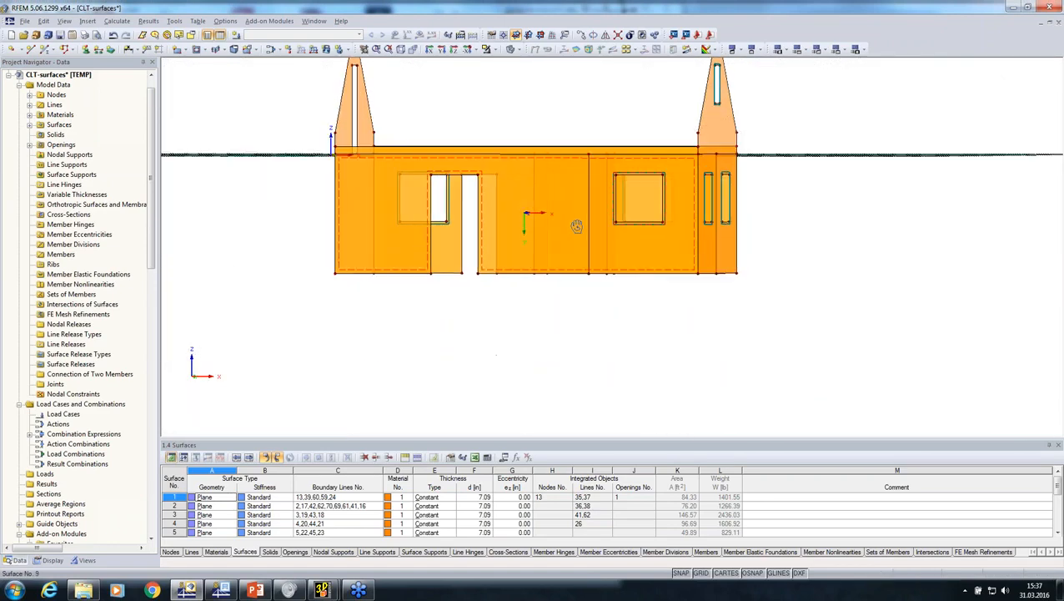
pyautogui.click(98, 50)
pyautogui.click(632, 393)
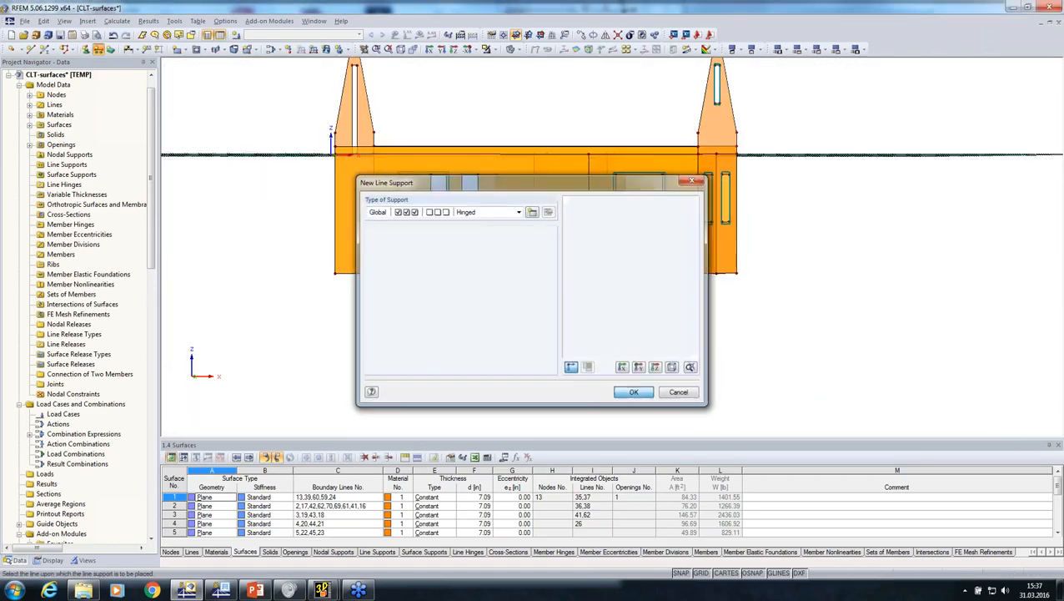
pyautogui.moveTo(309, 253); pyautogui.dragTo(761, 364)
pyautogui.press('Escape')
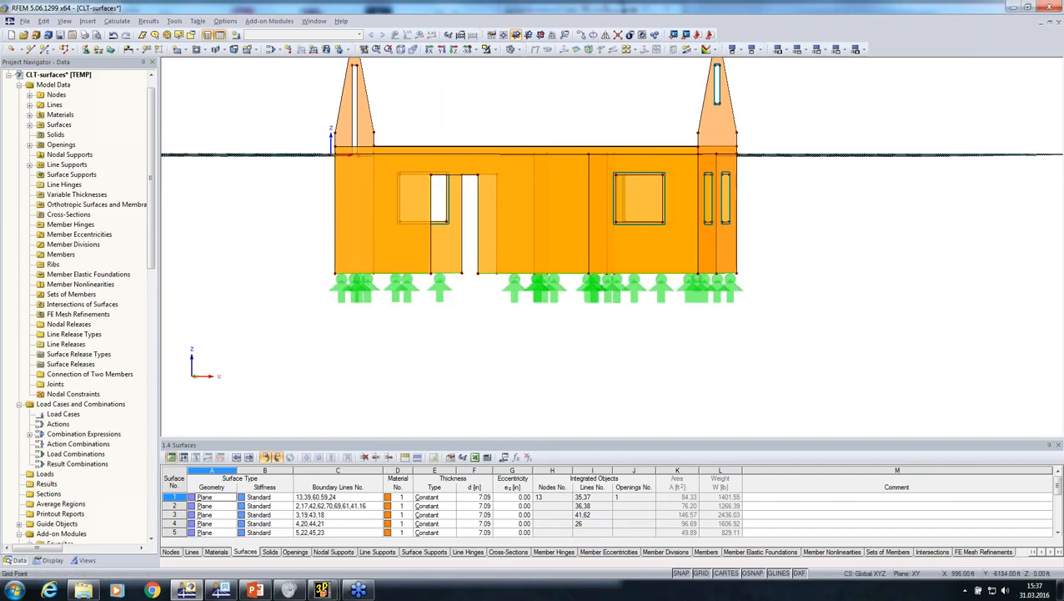
# Create a line hinge that releases rotation φx with a spring constant of 0.000 for graphical assignment to lines
pyautogui.keyDown('ctrl'); pyautogui.moveTo(676, 340); pyautogui.dragTo(568, 366, button='middle'); pyautogui.keyUp('ctrl')
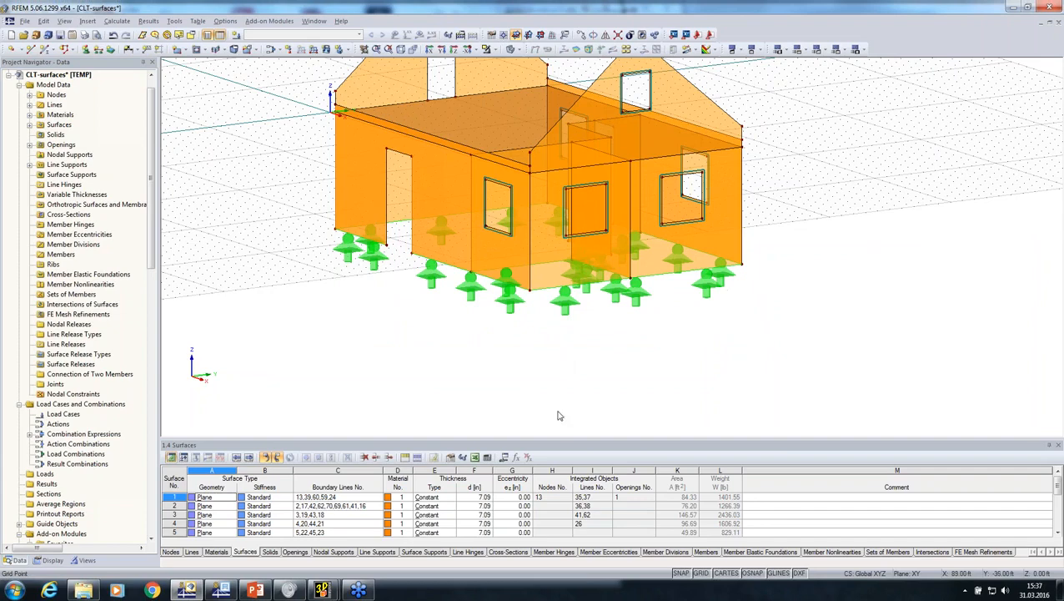
pyautogui.moveTo(453, 337); pyautogui.dragTo(446, 233, button='middle')
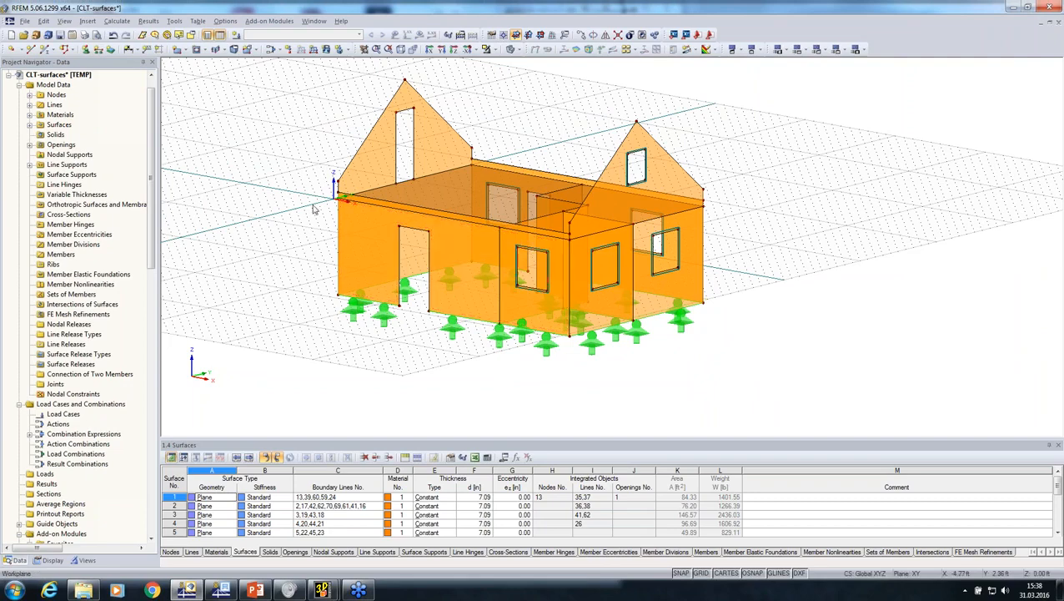
pyautogui.scroll(3, 346, 227)
pyautogui.keyDown('ctrl'); pyautogui.moveTo(314, 230); pyautogui.dragTo(636, 294, button='middle'); pyautogui.keyUp('ctrl')
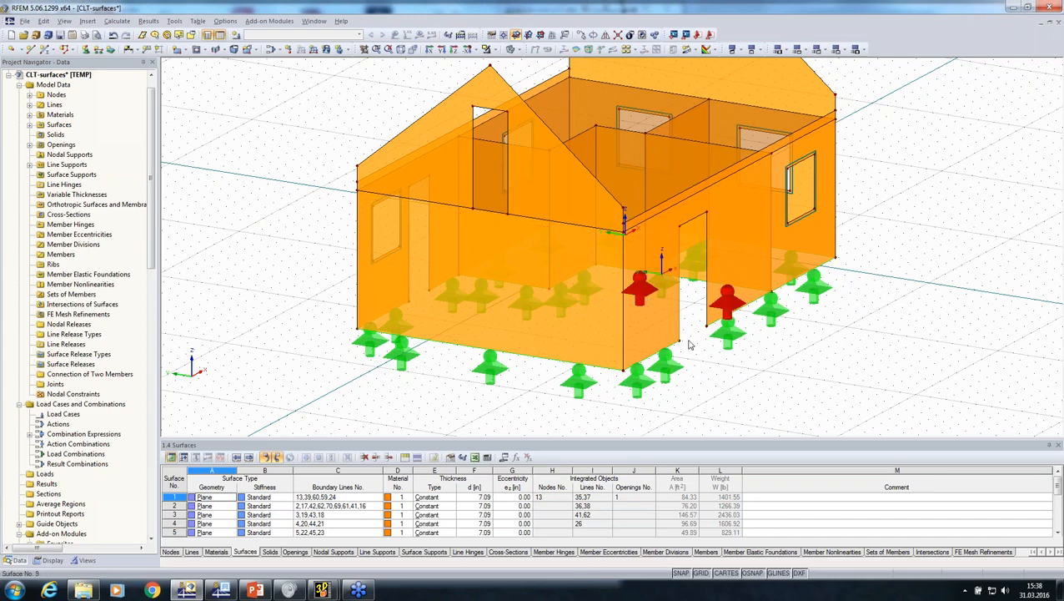
pyautogui.scroll(-2, 837, 326)
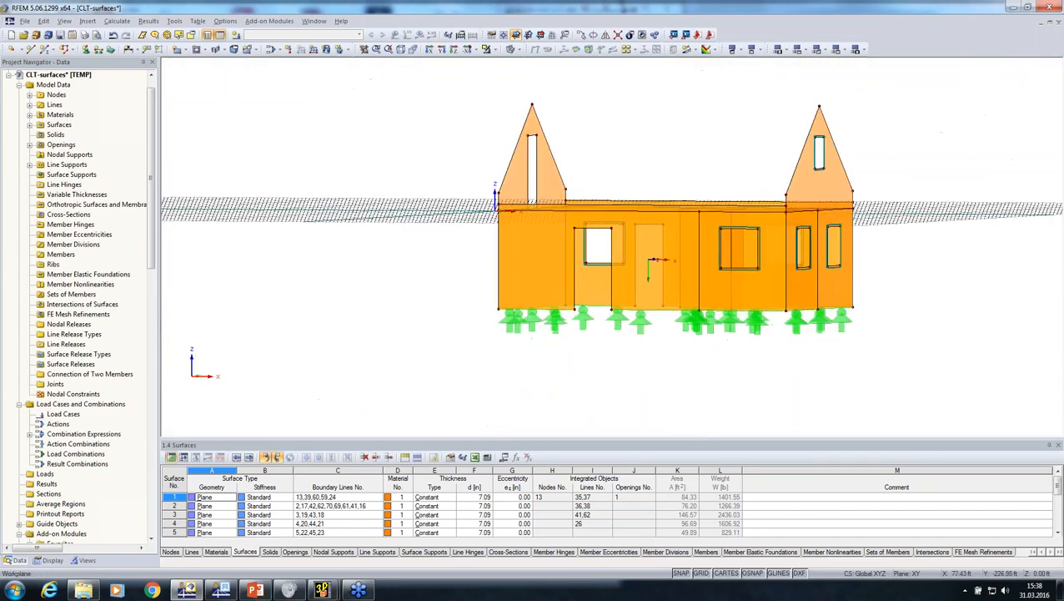
pyautogui.click(87, 20)
pyautogui.moveTo(177, 34)
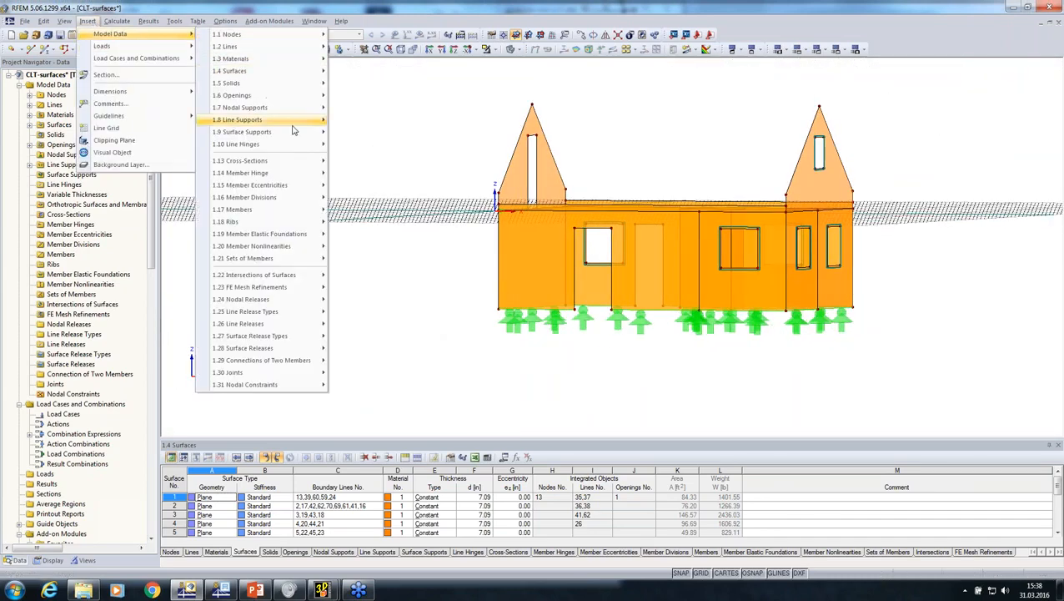
pyautogui.moveTo(311, 145)
pyautogui.click(367, 173)
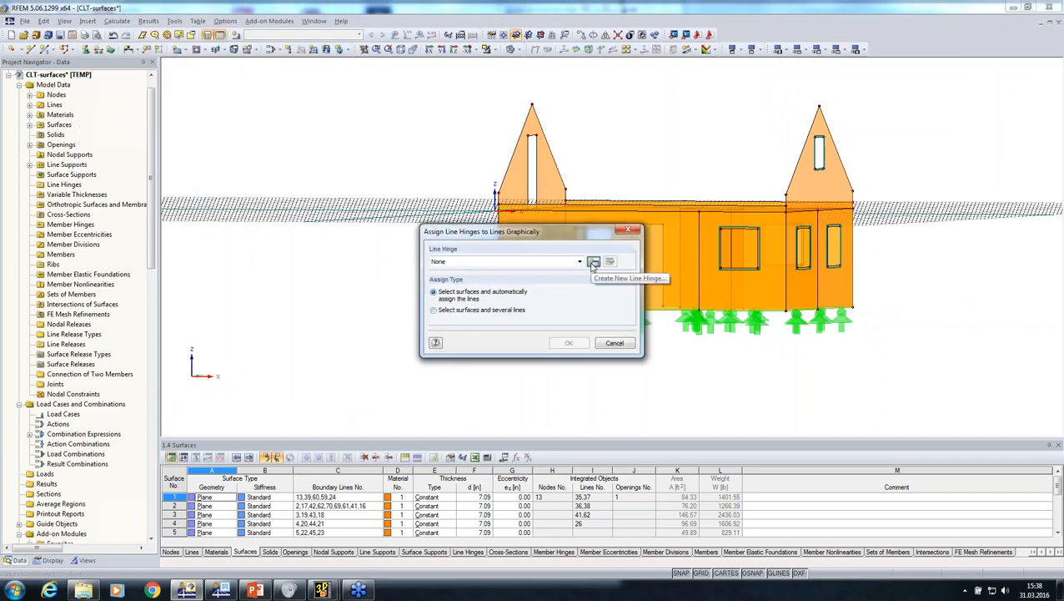
pyautogui.click(593, 261)
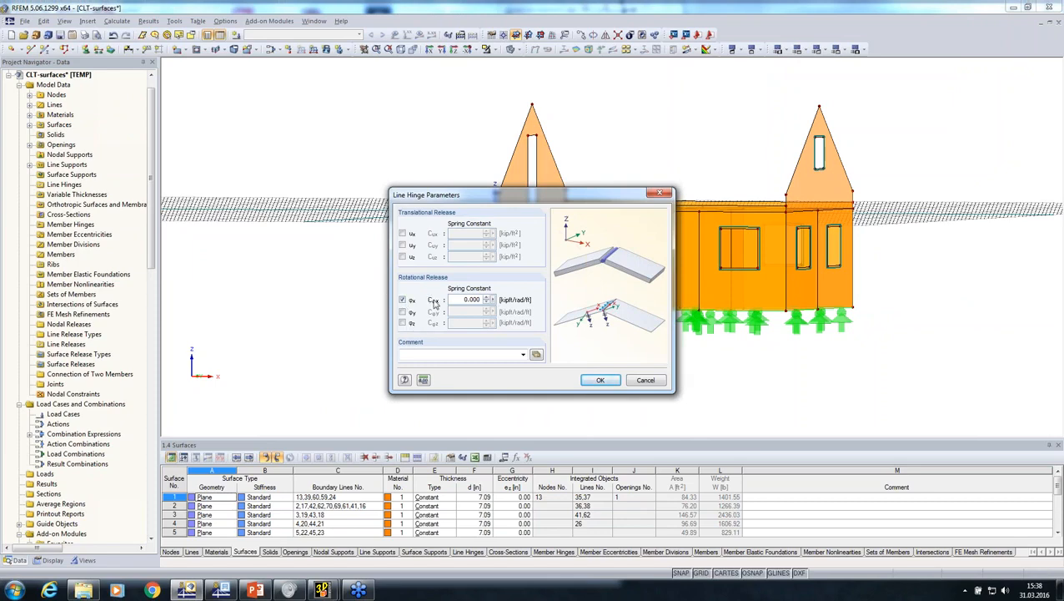
pyautogui.click(600, 380)
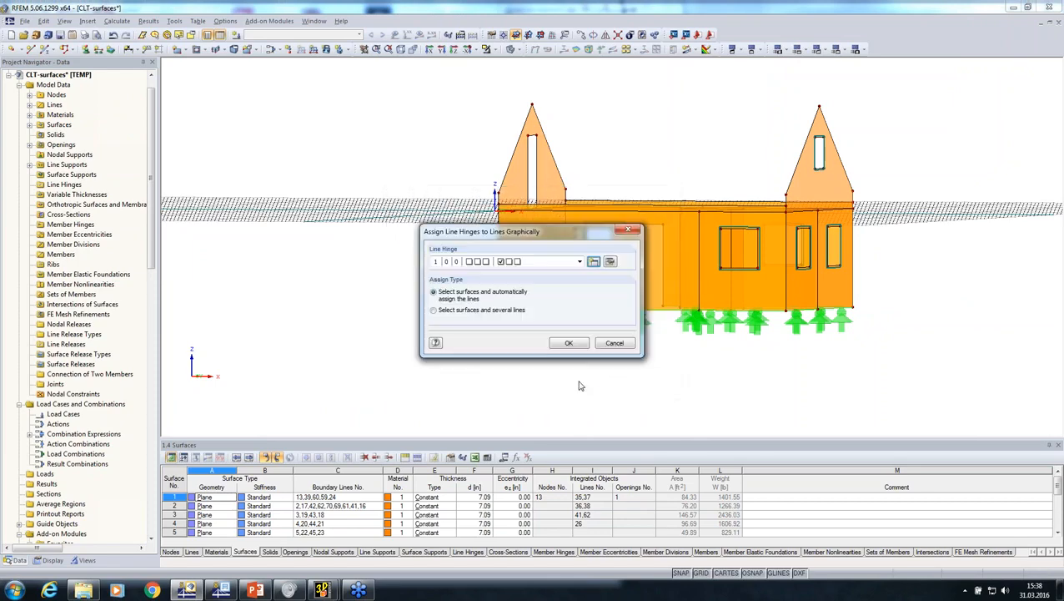
# Assign the line hinge to surfaces 3-11 below the gables, letting the lines be assigned automatically
pyautogui.click(569, 344)
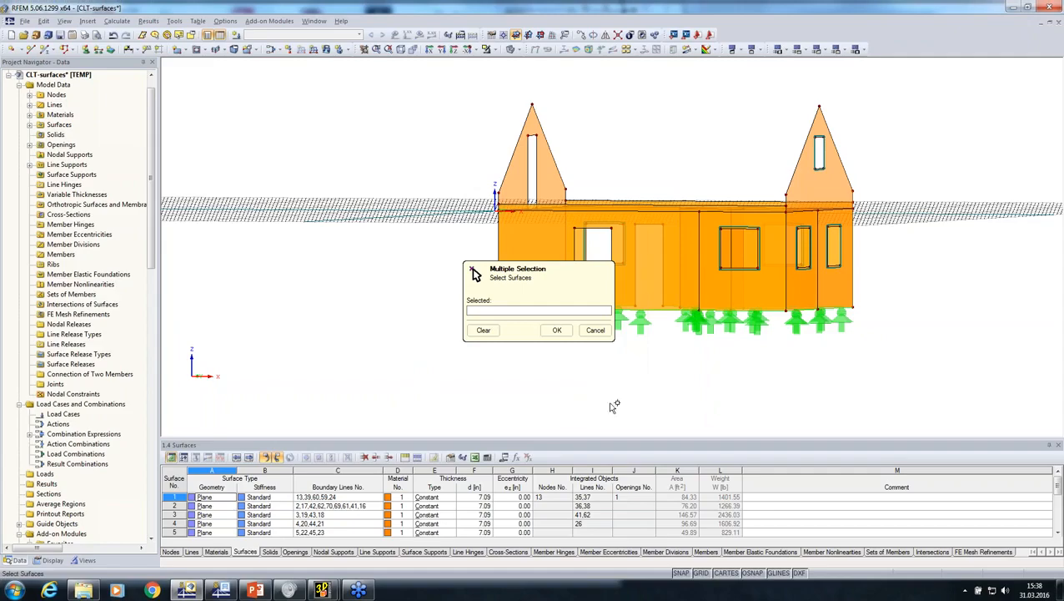
pyautogui.keyDown('ctrl'); pyautogui.moveTo(692, 385); pyautogui.dragTo(732, 366, button='middle'); pyautogui.keyUp('ctrl')
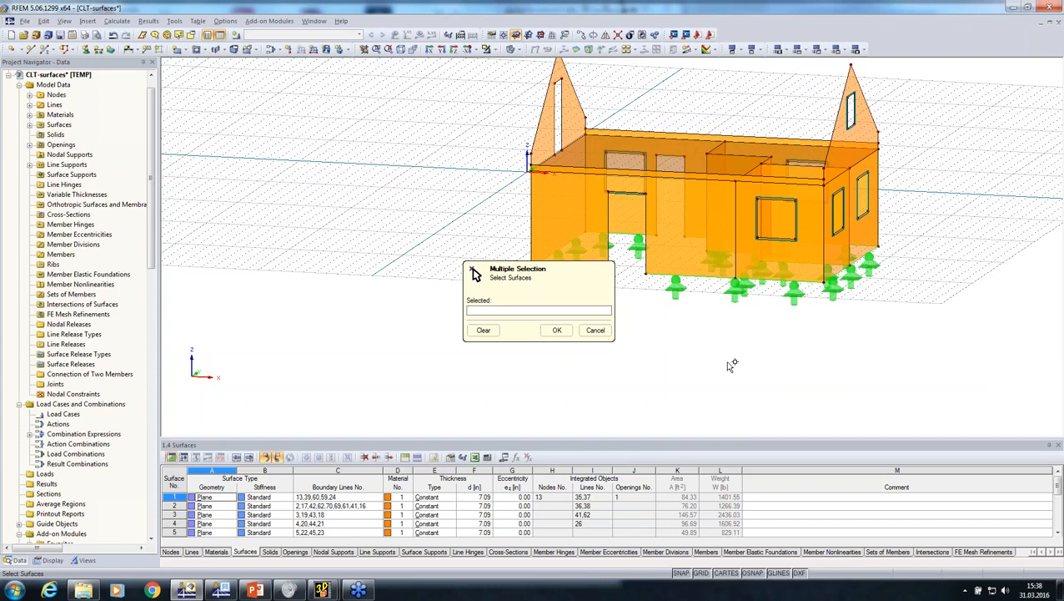
pyautogui.keyDown('ctrl'); pyautogui.moveTo(730, 365); pyautogui.dragTo(750, 340, button='middle'); pyautogui.keyUp('ctrl')
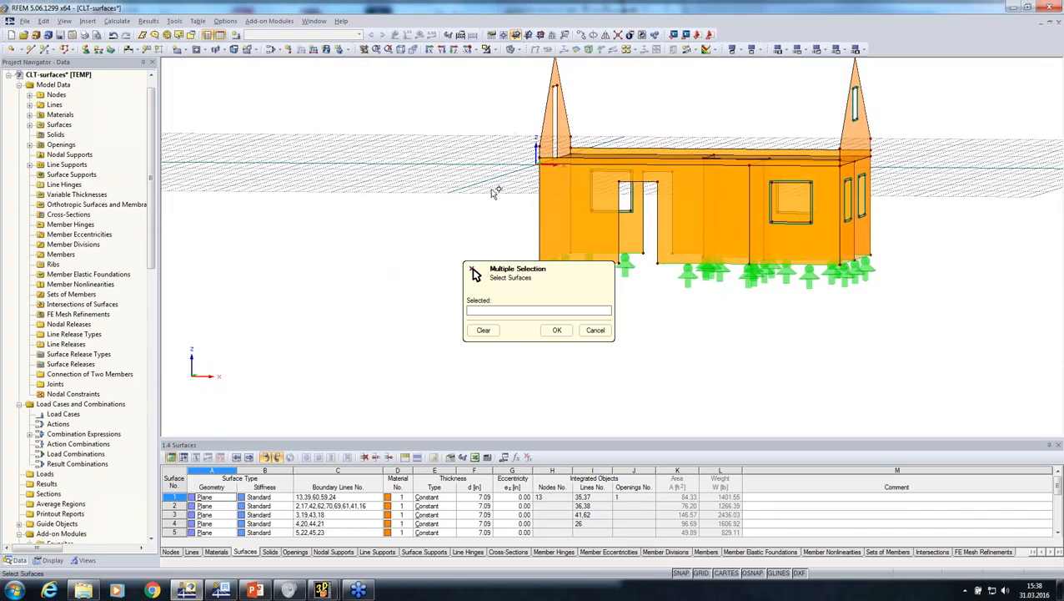
pyautogui.moveTo(495, 186); pyautogui.dragTo(582, 197)
pyautogui.keyDown('ctrl'); pyautogui.moveTo(817, 317); pyautogui.dragTo(708, 419, button='middle'); pyautogui.keyUp('ctrl')
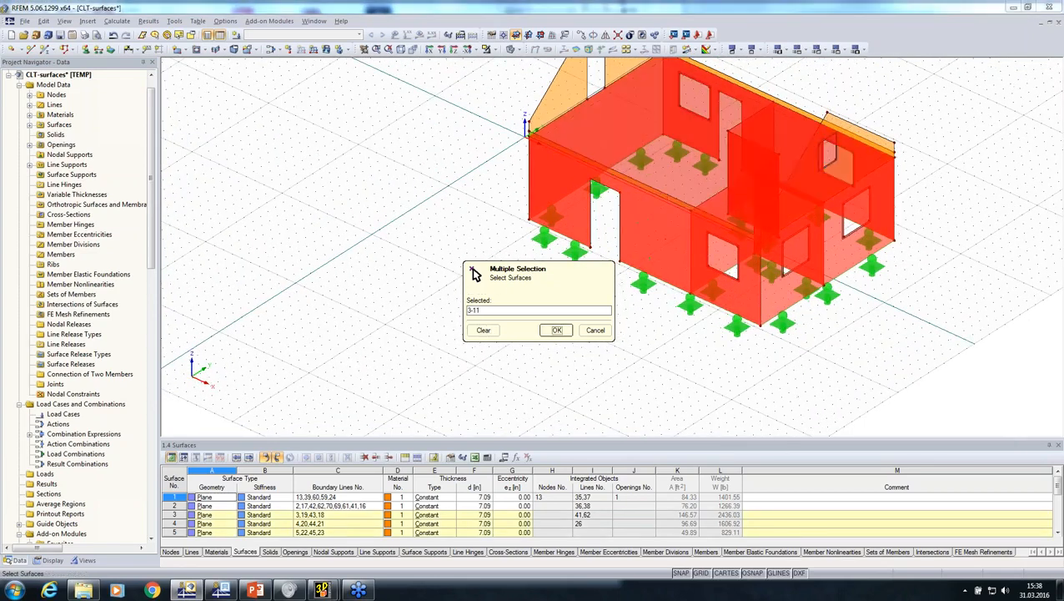
pyautogui.click(557, 329)
pyautogui.click(613, 344)
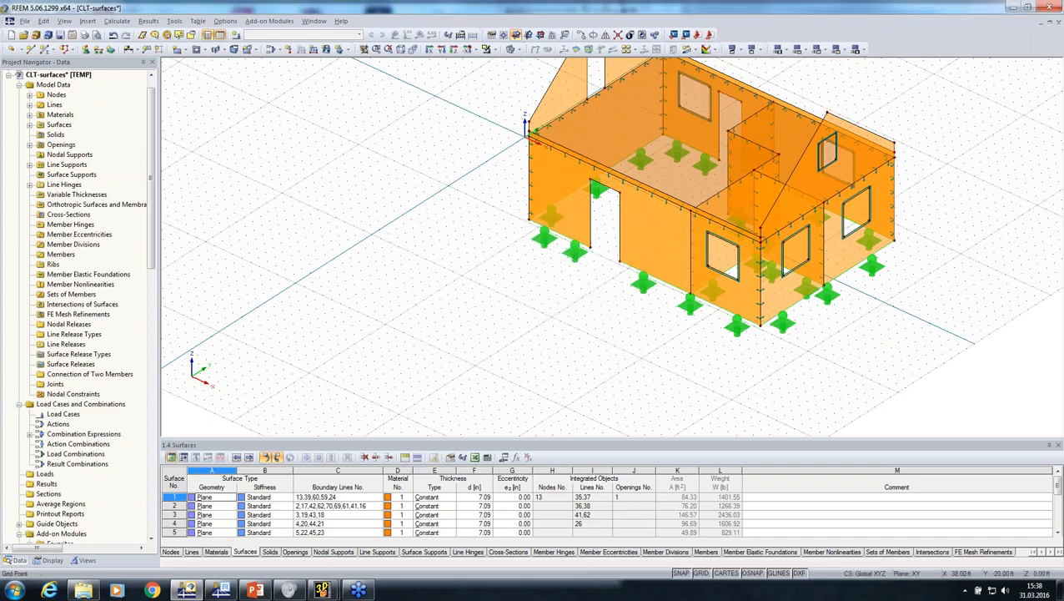
# Examine the line hinges along the wall corners, the upper wall edges and the partition wall connections
pyautogui.keyDown('ctrl'); pyautogui.moveTo(644, 347); pyautogui.dragTo(557, 298, button='middle'); pyautogui.keyUp('ctrl')
pyautogui.scroll(5, 769, 173)
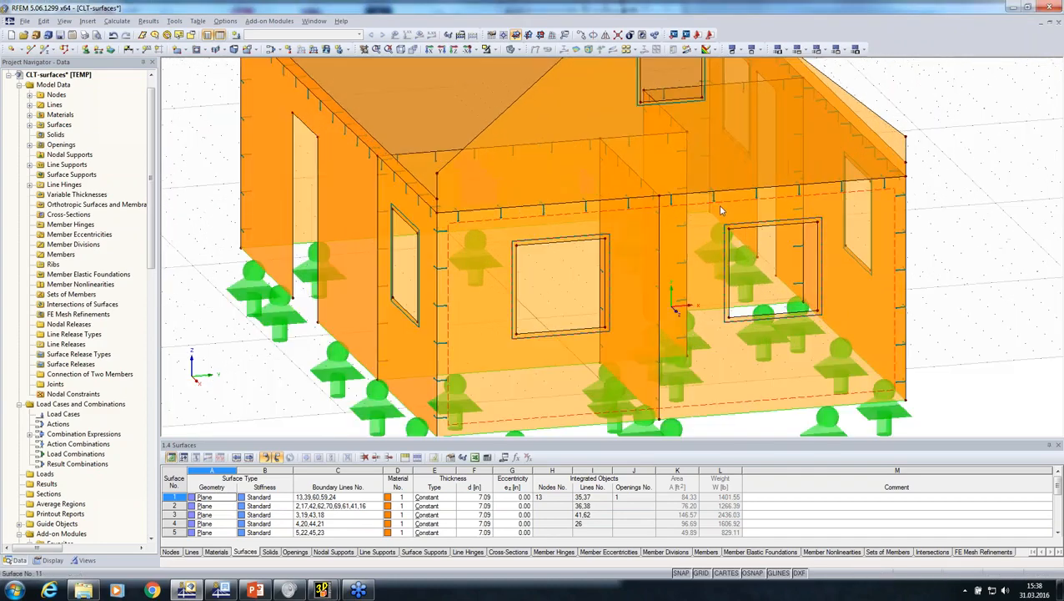
pyautogui.keyDown('ctrl'); pyautogui.moveTo(627, 249); pyautogui.dragTo(924, 150, button='middle'); pyautogui.keyUp('ctrl')
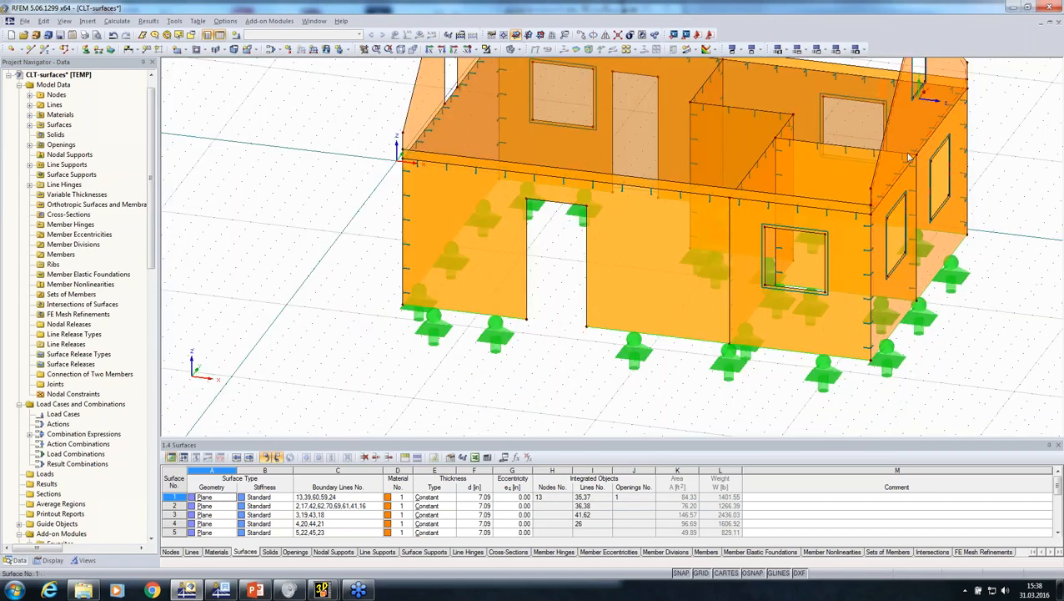
pyautogui.moveTo(914, 209); pyautogui.dragTo(807, 294, button='middle')
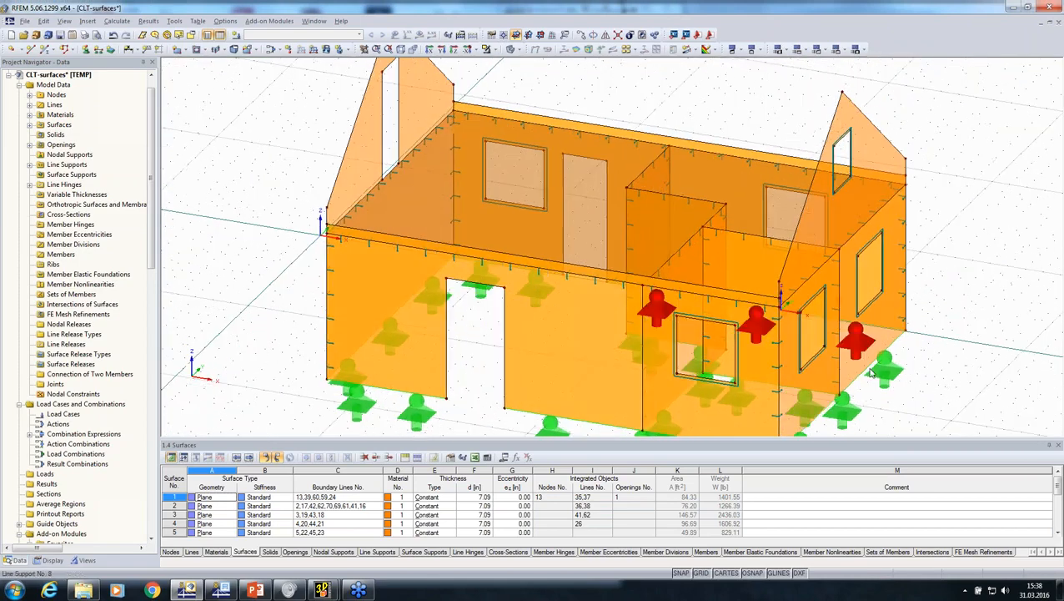
pyautogui.scroll(3, 386, 187)
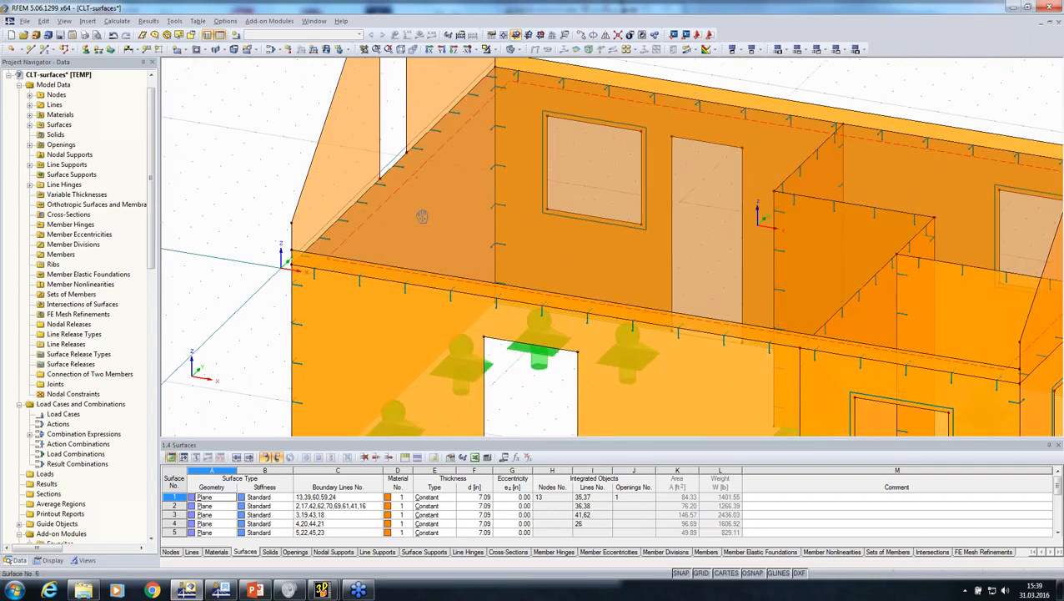
pyautogui.keyDown('ctrl'); pyautogui.moveTo(423, 216); pyautogui.dragTo(771, 121, button='middle'); pyautogui.keyUp('ctrl')
pyautogui.scroll(-2, 843, 280)
pyautogui.moveTo(851, 288); pyautogui.dragTo(551, 240, button='middle')
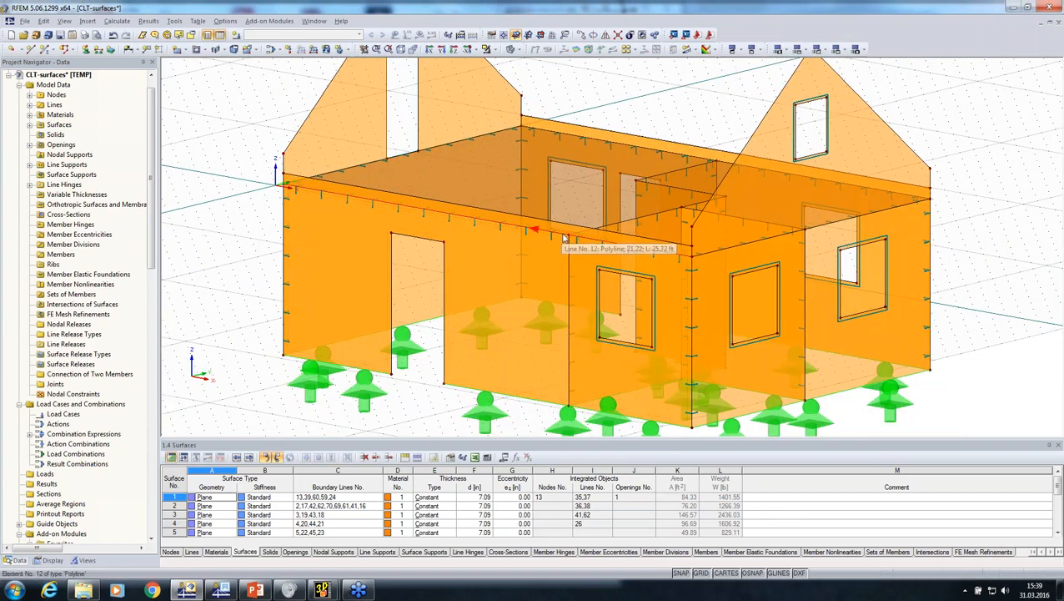
pyautogui.scroll(-7, 618, 89)
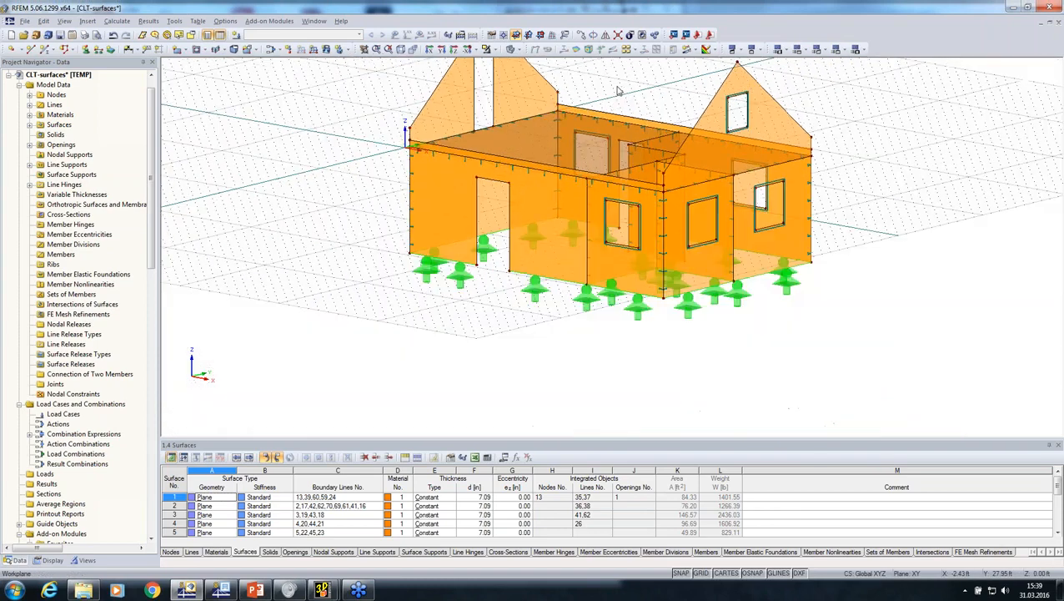
# Connect the lines across the whole building so that continuous wall edges are divided at their intersections
pyautogui.click(619, 36)
pyautogui.moveTo(827, 303); pyautogui.dragTo(411, 82)
pyautogui.moveTo(422, 336); pyautogui.dragTo(355, 359, button='middle')
pyautogui.scroll(5, 460, 216)
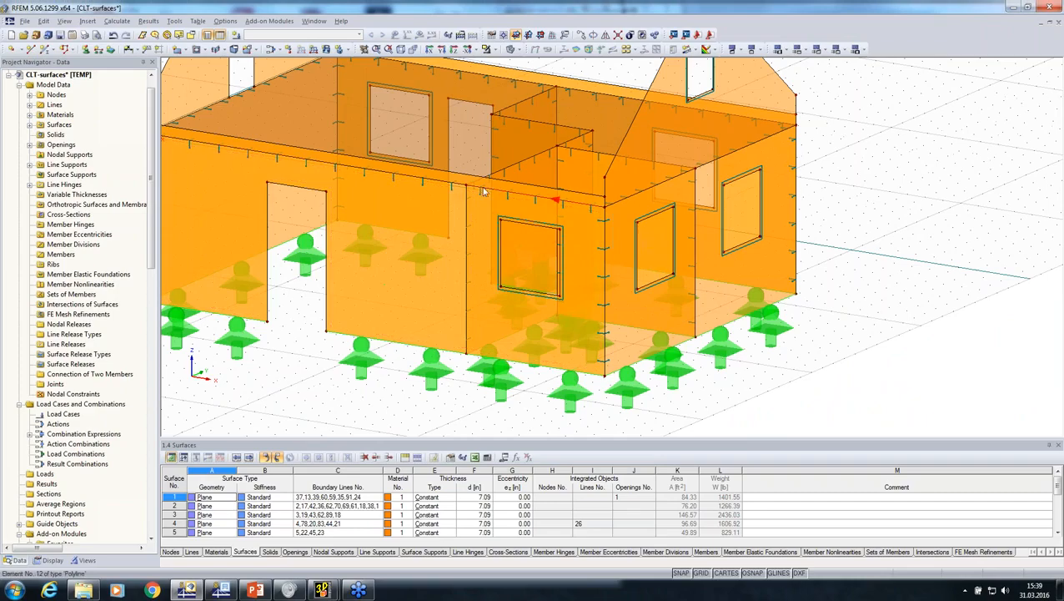
pyautogui.scroll(-5, 479, 227)
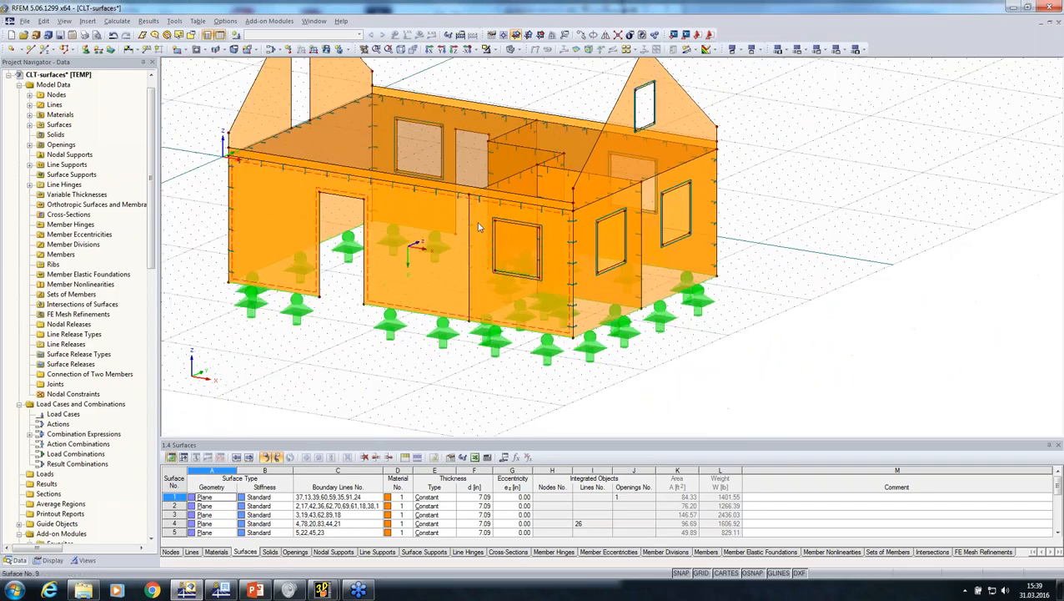
# Select the entire building and save it as a user-defined visibility named CLT in Group 1, displayed immediately
pyautogui.keyDown('ctrl'); pyautogui.moveTo(469, 374); pyautogui.dragTo(617, 409, button='middle'); pyautogui.keyUp('ctrl')
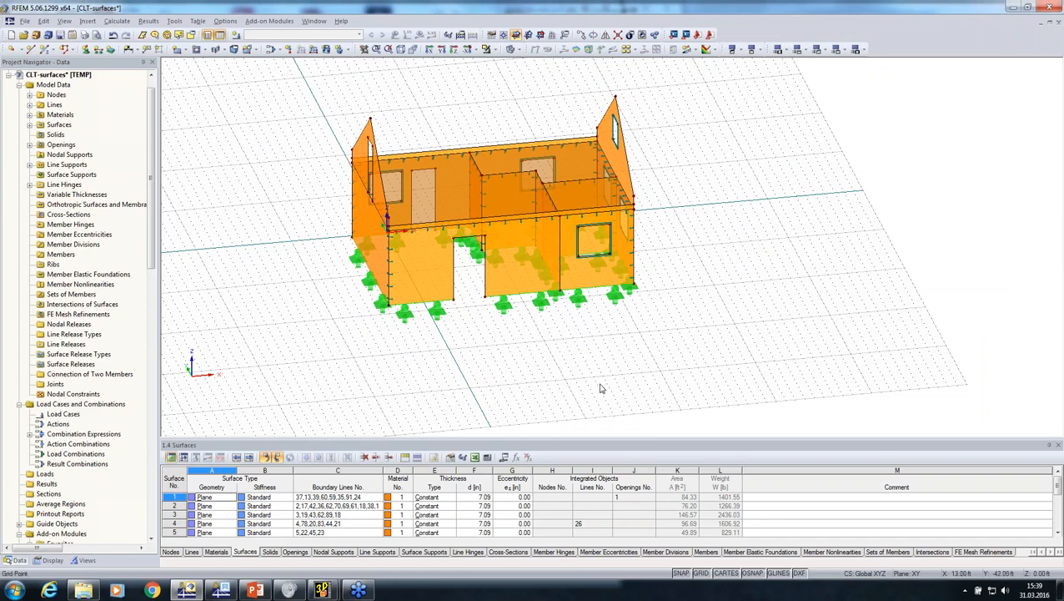
pyautogui.scroll(-1, 612, 389)
pyautogui.moveTo(358, 142); pyautogui.dragTo(760, 402)
pyautogui.click(487, 458)
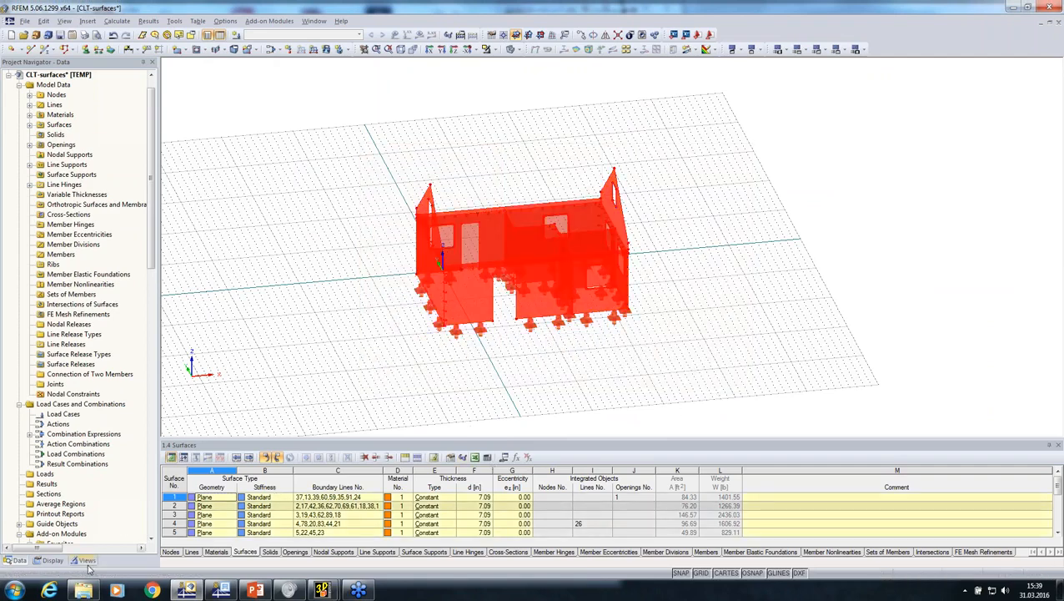
pyautogui.click(86, 560)
pyautogui.rightClick(53, 314)
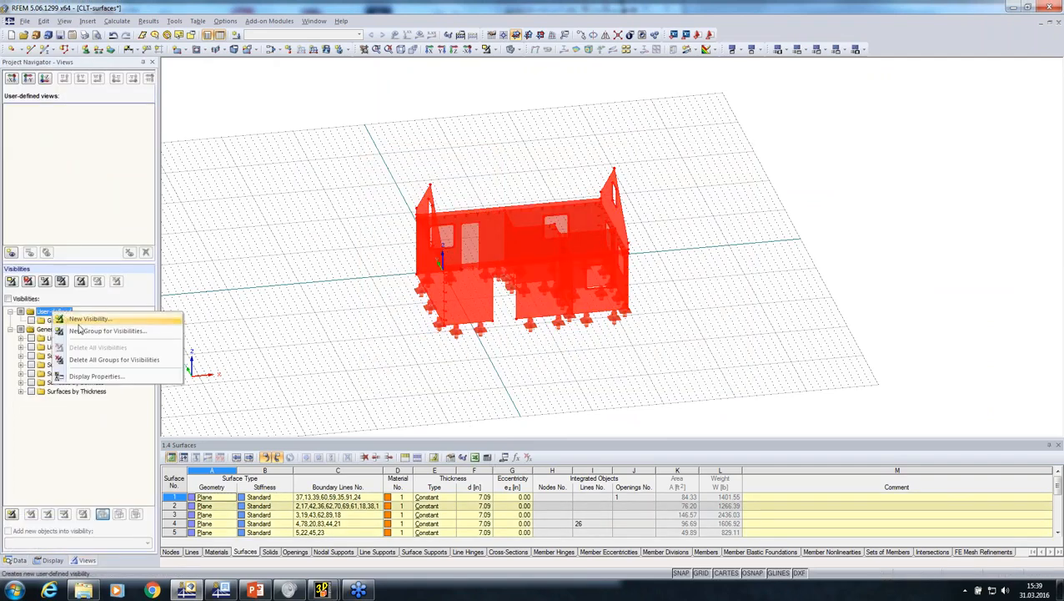
pyautogui.click(87, 328)
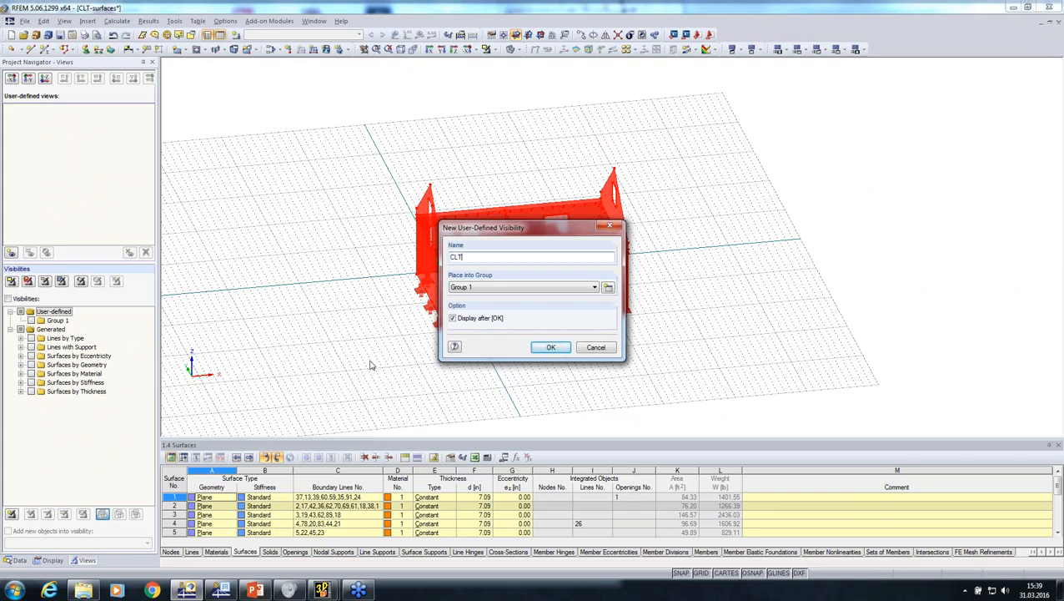
pyautogui.click(552, 348)
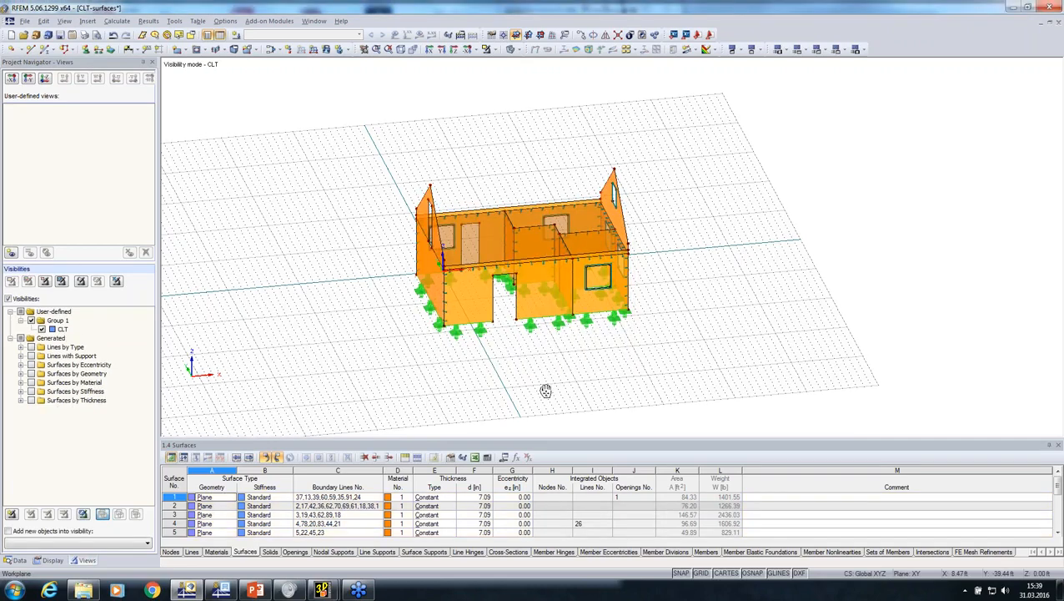
# Import balcony.stp in the DSTV format as the new model balcony, with automatic creation of combinations turned off
pyautogui.moveTo(544, 390); pyautogui.dragTo(398, 369, button='middle')
pyautogui.click(16, 560)
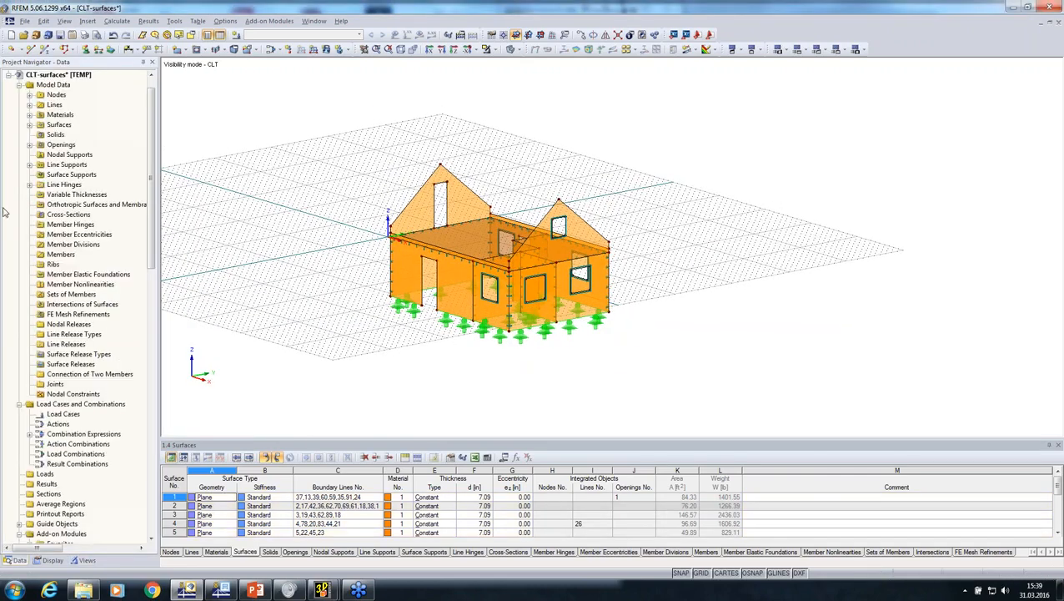
pyautogui.click(25, 20)
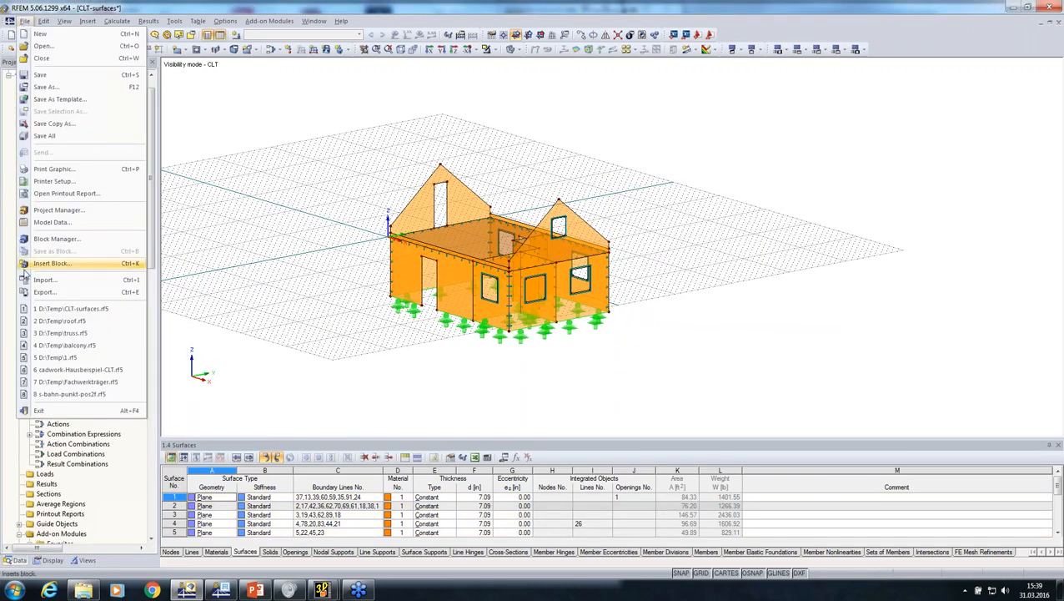
pyautogui.click(46, 282)
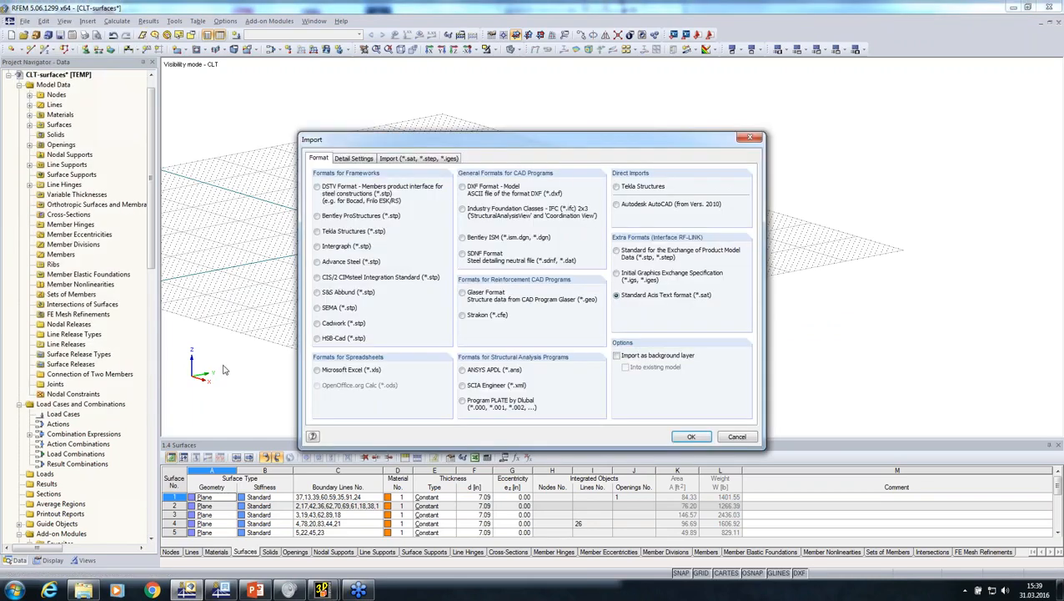
pyautogui.click(318, 187)
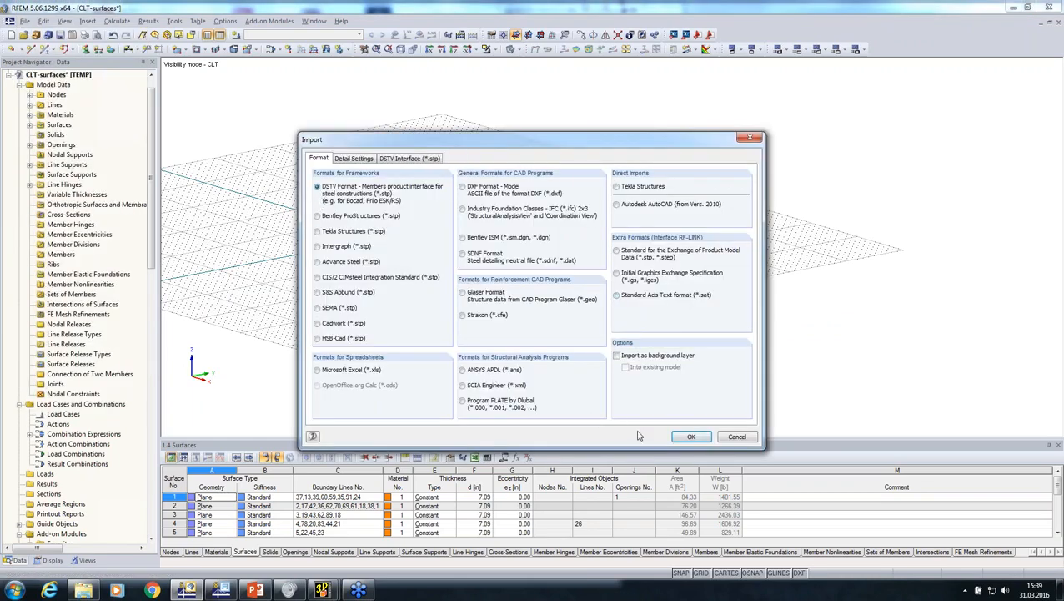
pyautogui.click(691, 436)
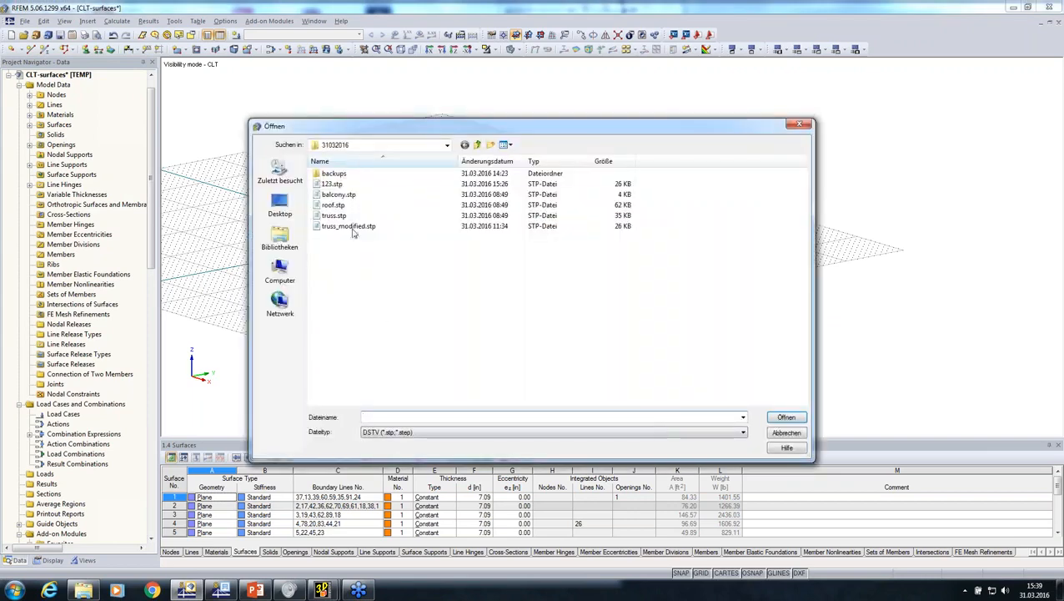
pyautogui.click(338, 194)
pyautogui.click(784, 418)
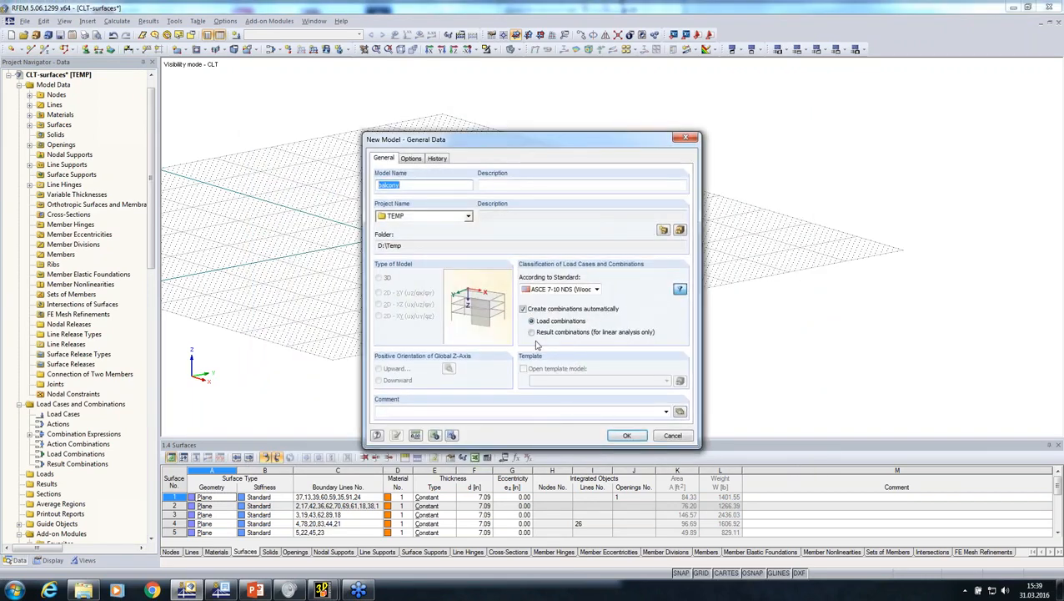
pyautogui.click(523, 310)
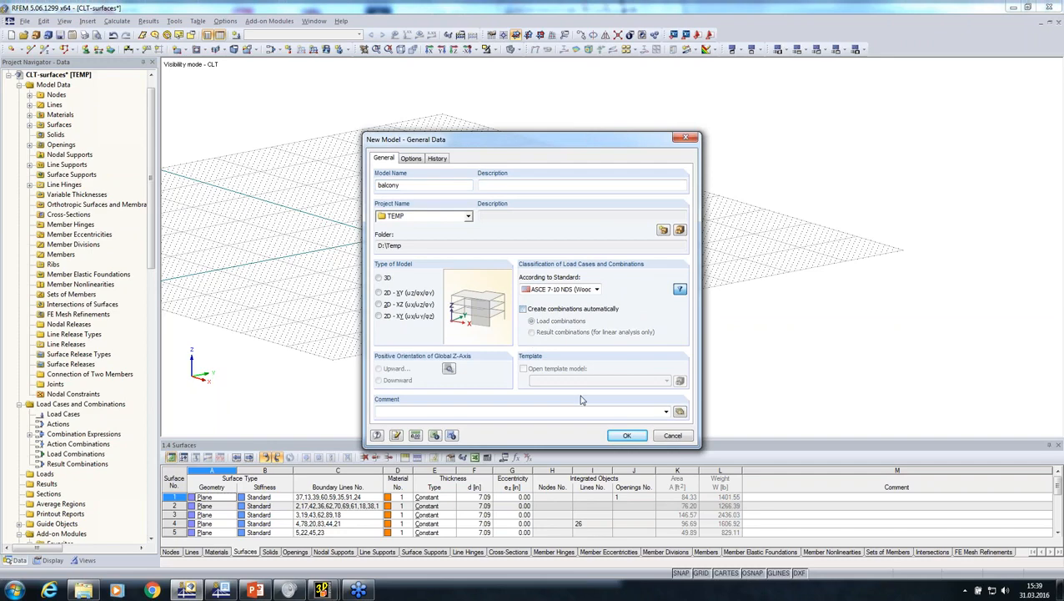
pyautogui.click(627, 435)
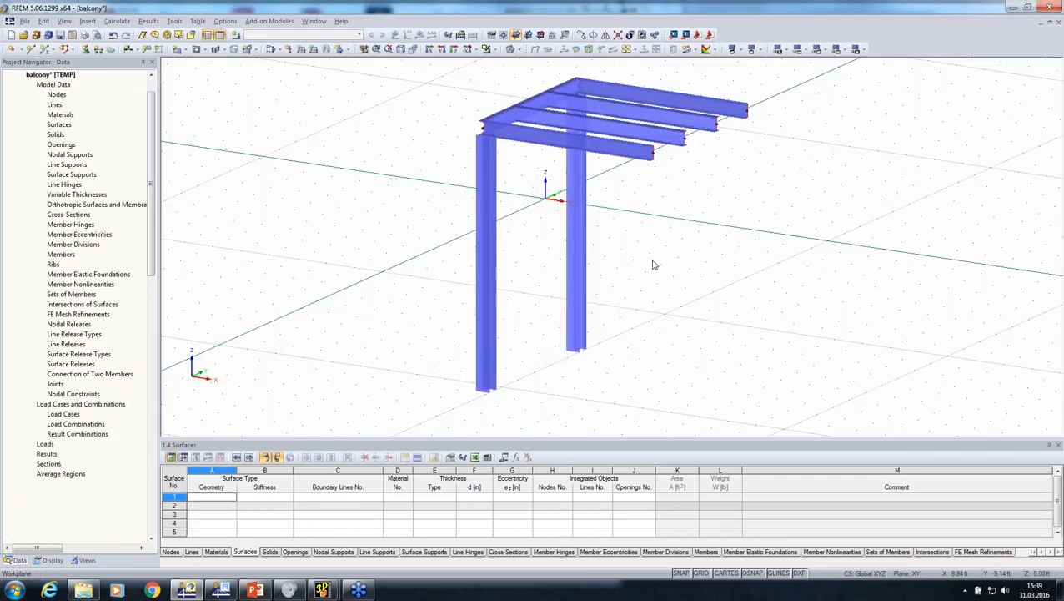
# Display the imported balcony structure as a wireframe model
pyautogui.moveTo(668, 272)
pyautogui.keyDown('ctrl'); pyautogui.mouseDown(button='middle')
pyautogui.moveTo(680, 282)
pyautogui.moveTo(314, 278)
pyautogui.moveTo(729, 305)
pyautogui.moveTo(440, 207)
pyautogui.mouseUp(button='middle'); pyautogui.keyUp('ctrl')
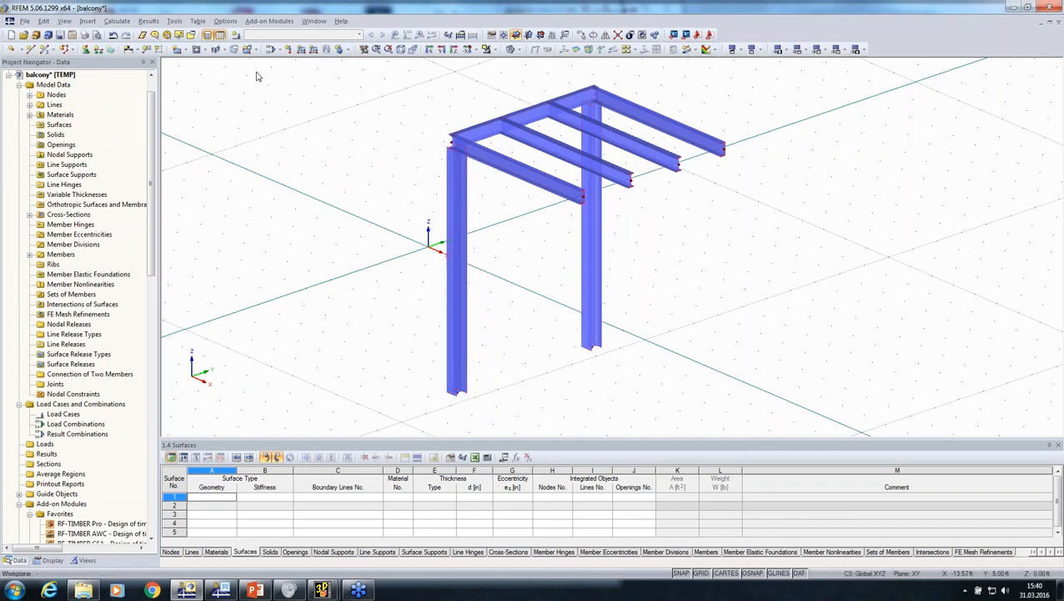
pyautogui.click(510, 49)
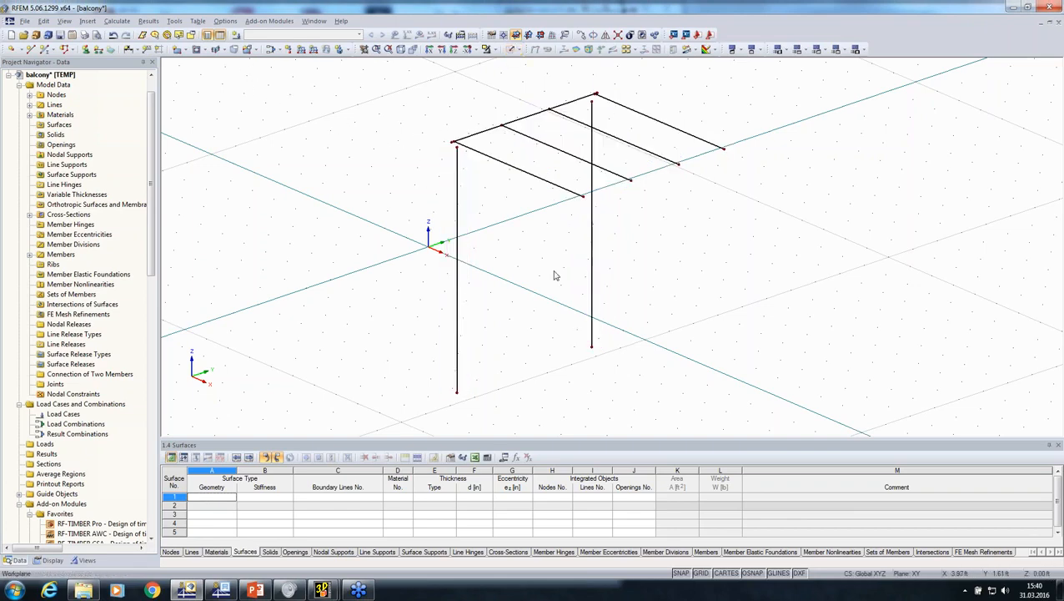
pyautogui.moveTo(550, 271); pyautogui.dragTo(437, 190, button='middle')
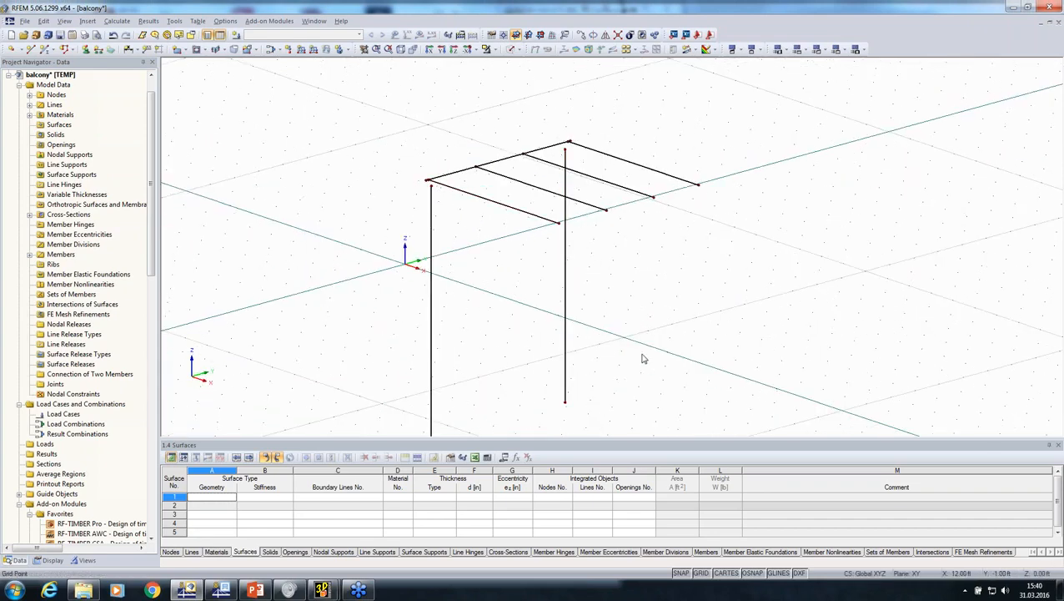
# Extend both balcony columns at member end j to the next member or line
pyautogui.moveTo(644, 357); pyautogui.dragTo(367, 280)
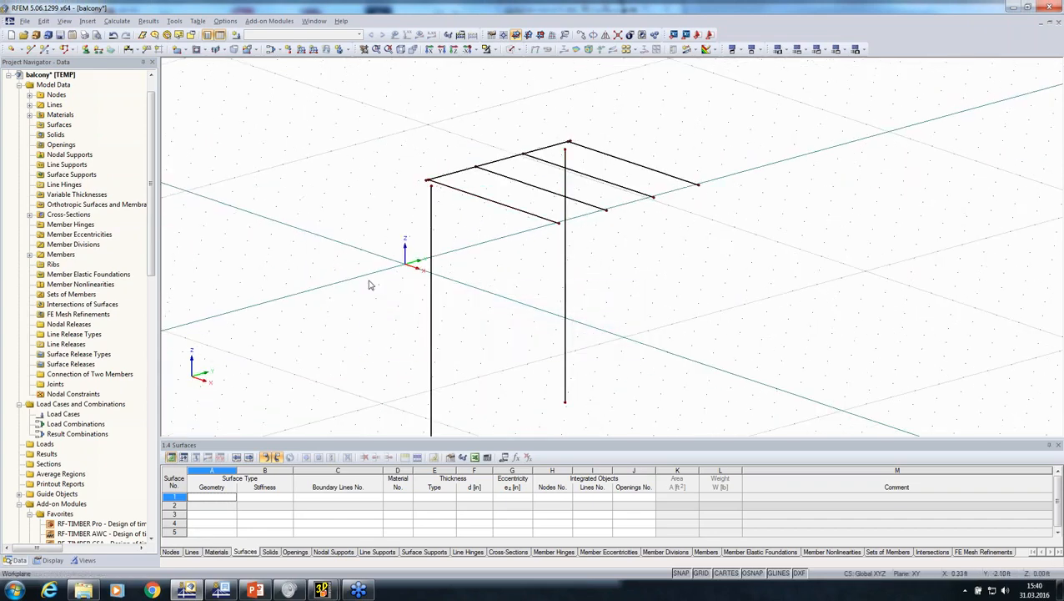
pyautogui.rightClick(433, 287)
pyautogui.moveTo(517, 303)
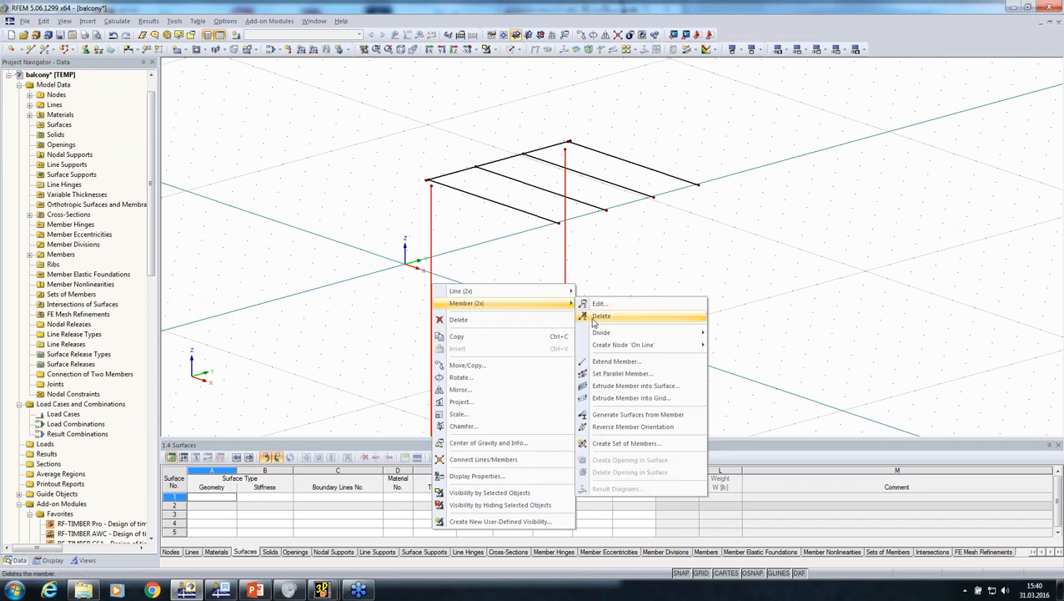
pyautogui.click(597, 364)
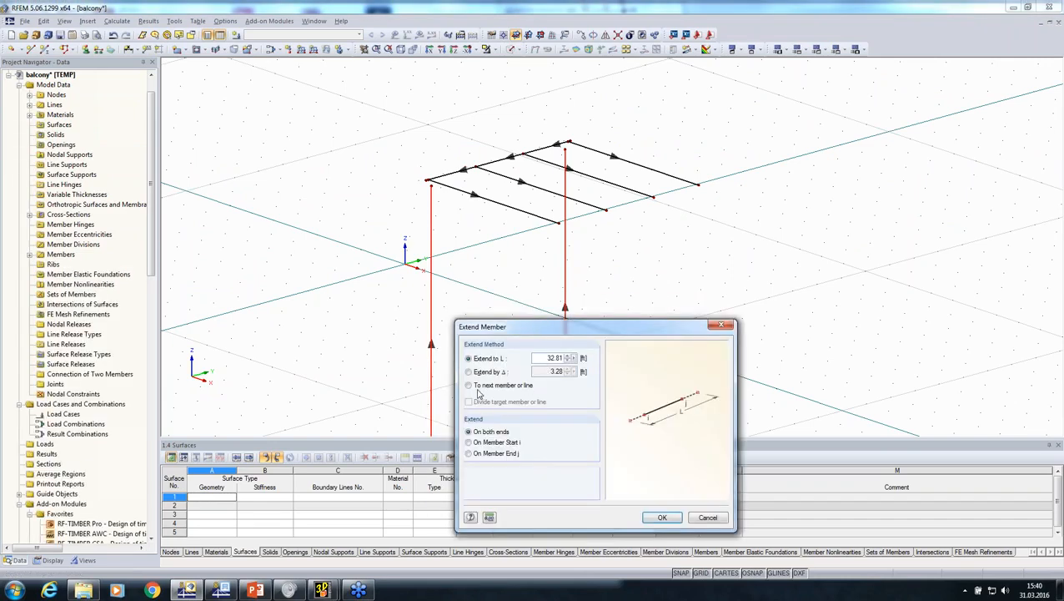
pyautogui.click(500, 385)
pyautogui.click(470, 453)
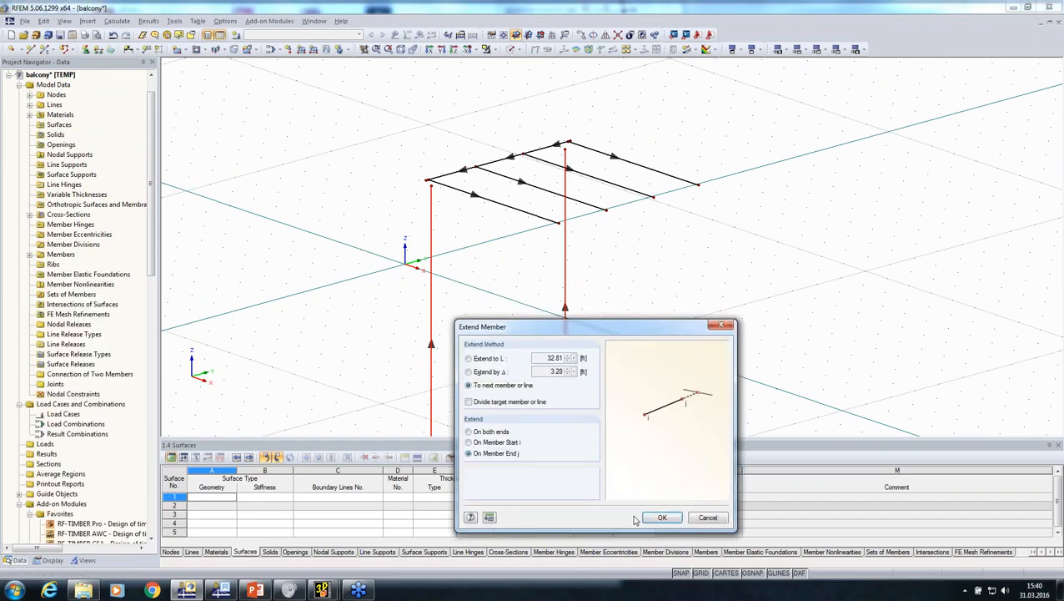
pyautogui.click(652, 519)
pyautogui.click(648, 292)
# Assign nodal supports to the base nodes of both balcony columns
pyautogui.keyDown('ctrl'); pyautogui.moveTo(649, 292); pyautogui.dragTo(572, 267, button='middle'); pyautogui.keyUp('ctrl')
pyautogui.scroll(-2, 569, 254)
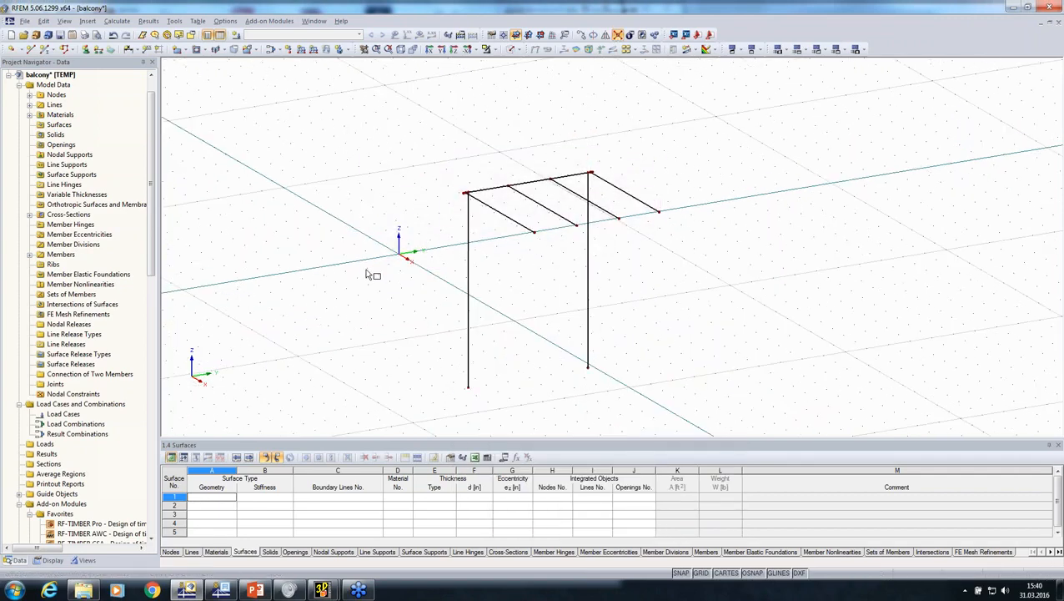
pyautogui.moveTo(379, 288); pyautogui.dragTo(301, 212, button='middle')
pyautogui.click(86, 49)
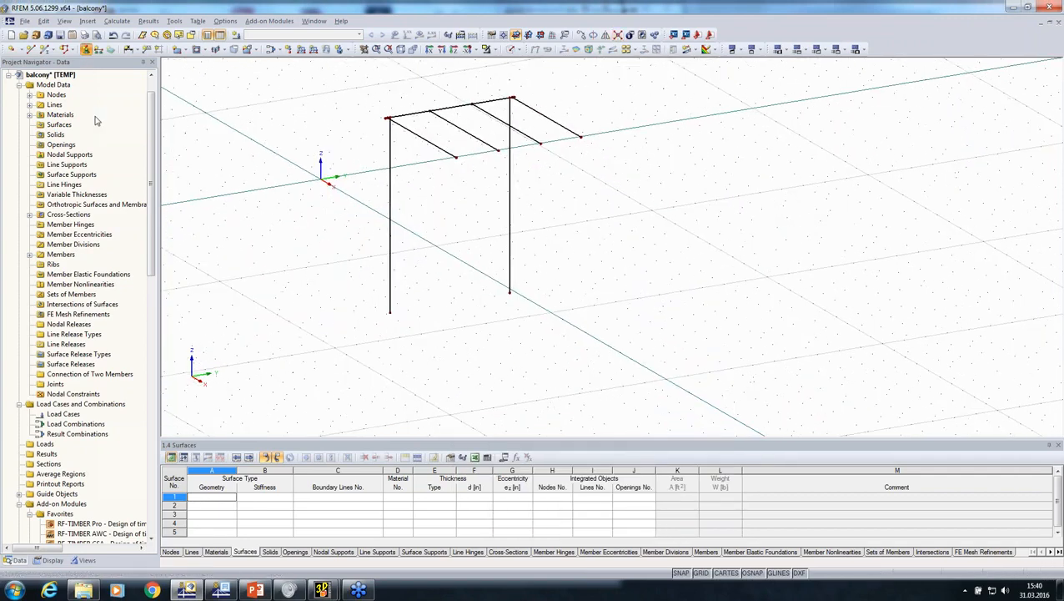
pyautogui.click(629, 384)
pyautogui.moveTo(659, 385); pyautogui.dragTo(370, 215)
pyautogui.press('Escape')
# Copy the entire balcony with its supports and insert it into the CLT-surfaces model
pyautogui.moveTo(307, 275); pyautogui.dragTo(305, 346, button='middle')
pyautogui.keyDown('ctrl'); pyautogui.moveTo(304, 345); pyautogui.dragTo(371, 338, button='middle'); pyautogui.keyUp('ctrl')
pyautogui.scroll(-2, 325, 120)
pyautogui.moveTo(324, 117); pyautogui.dragTo(539, 366)
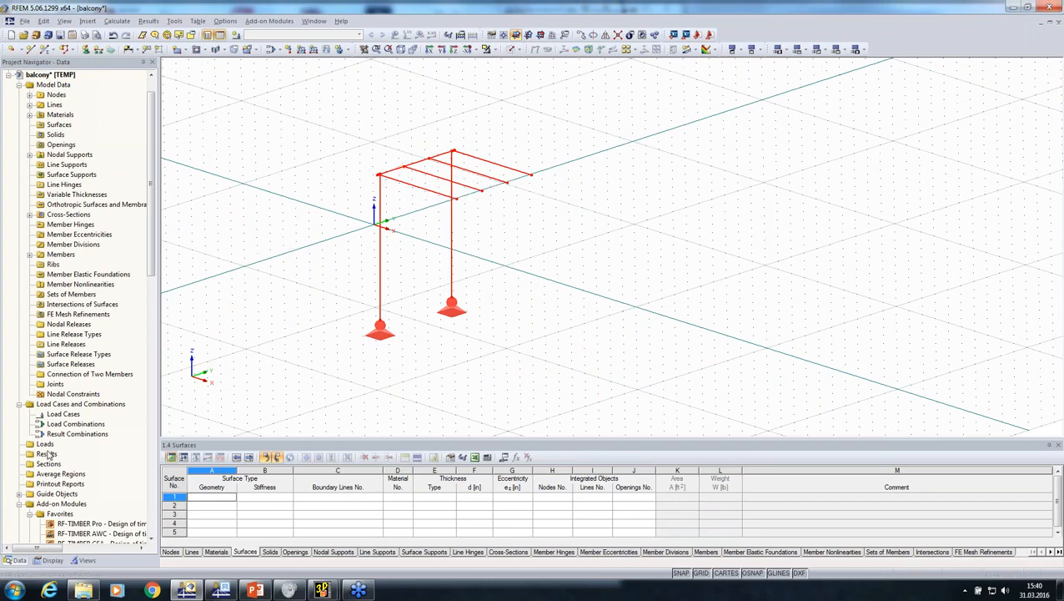
pyautogui.click(9, 75)
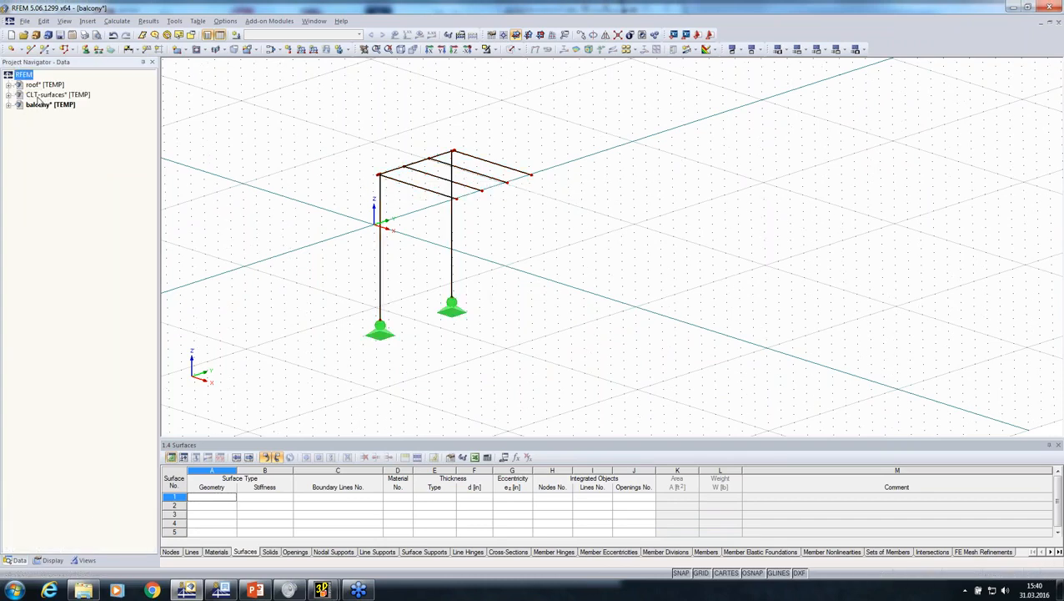
pyautogui.doubleClick(40, 95)
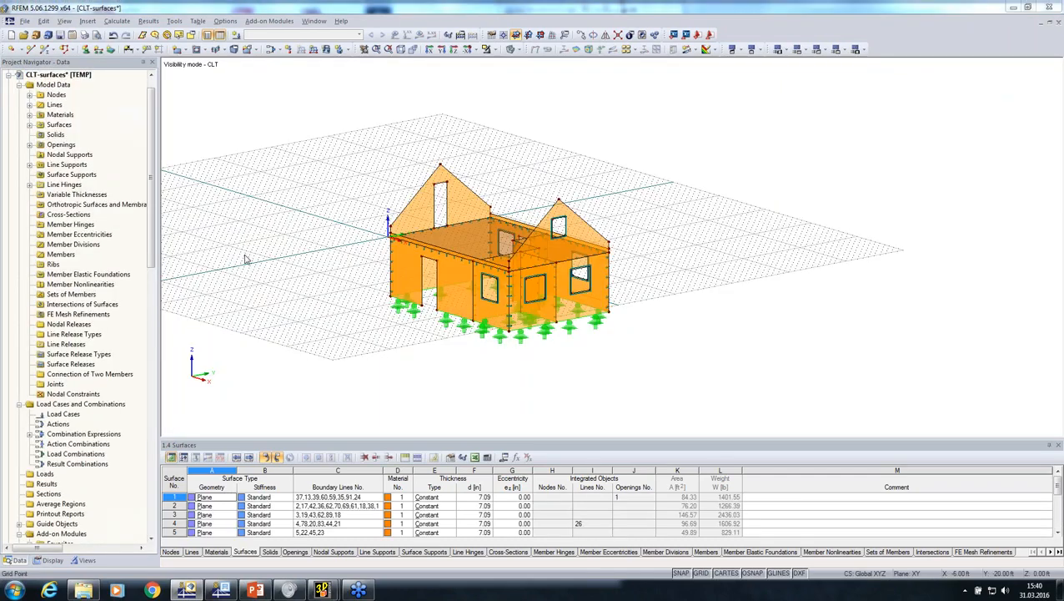
pyautogui.hotkey('ctrl', 'v')
pyautogui.click(548, 348)
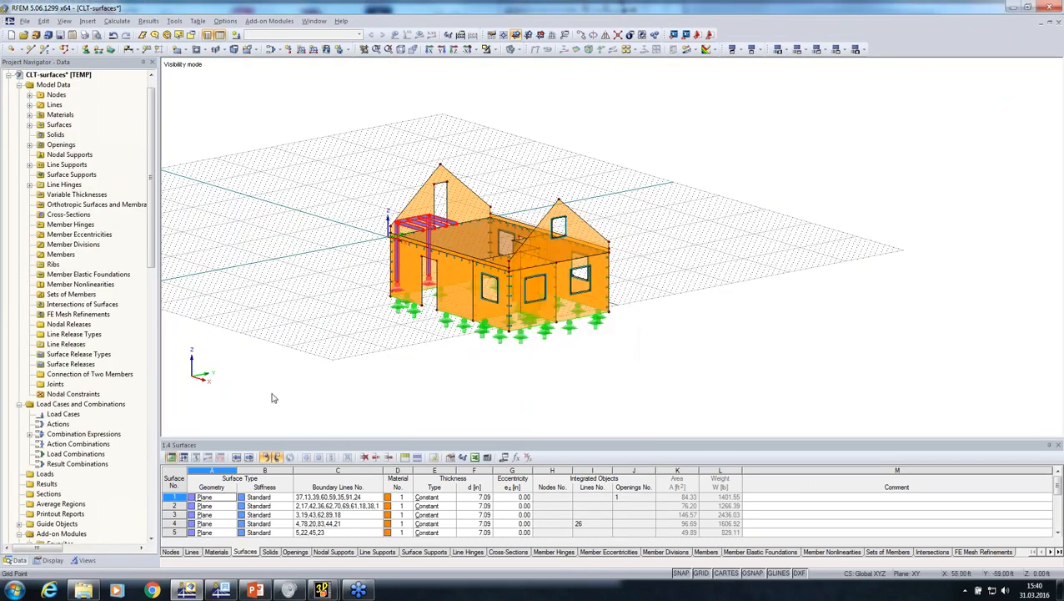
# Save the inserted balcony as a user-defined visibility named Balcony in Group 1, displayed immediately
pyautogui.click(84, 561)
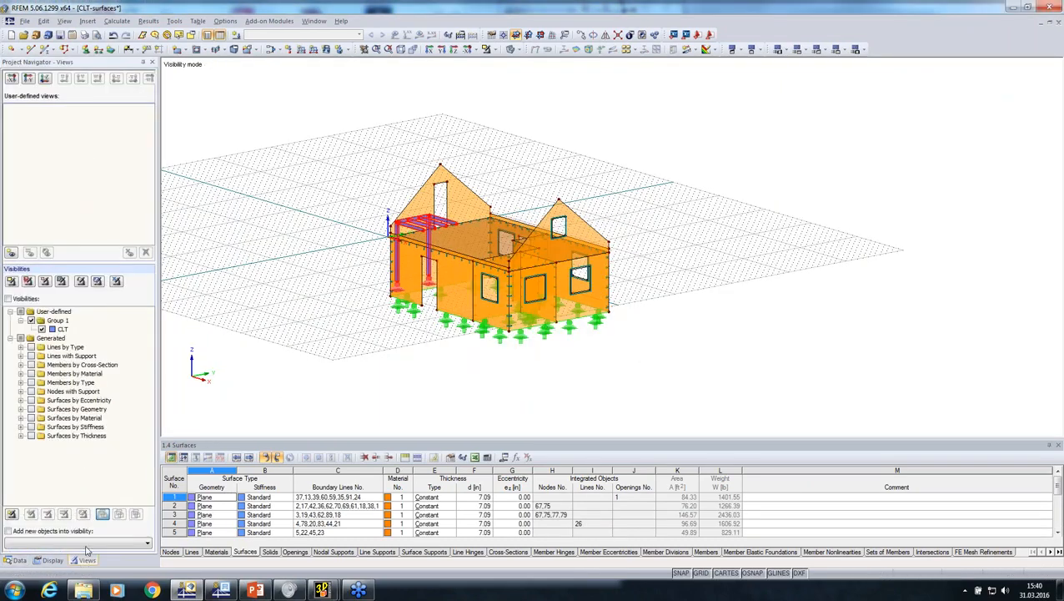
pyautogui.rightClick(65, 323)
pyautogui.click(84, 331)
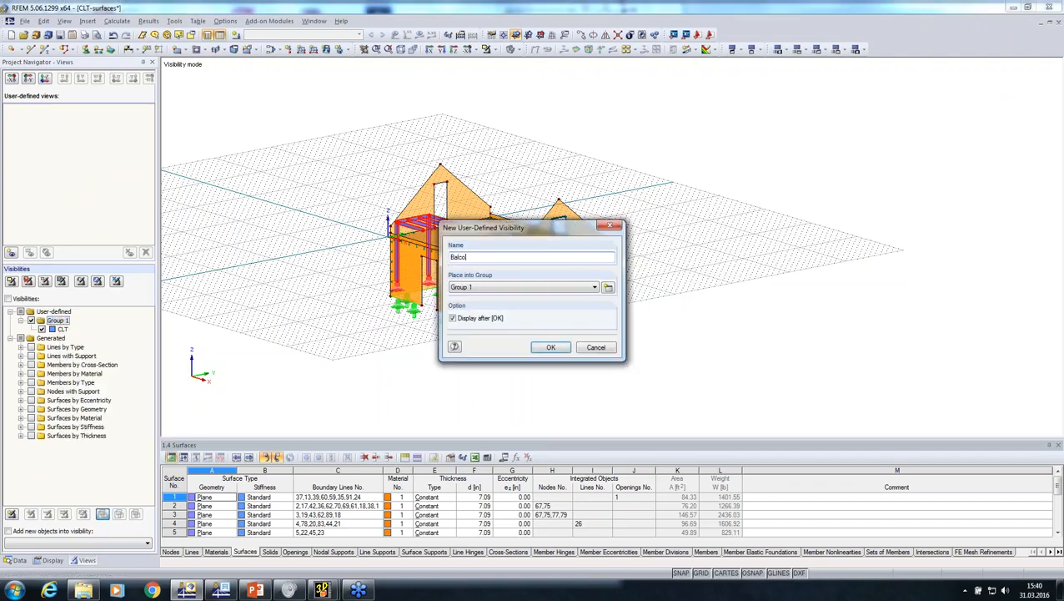
pyautogui.press('Return')
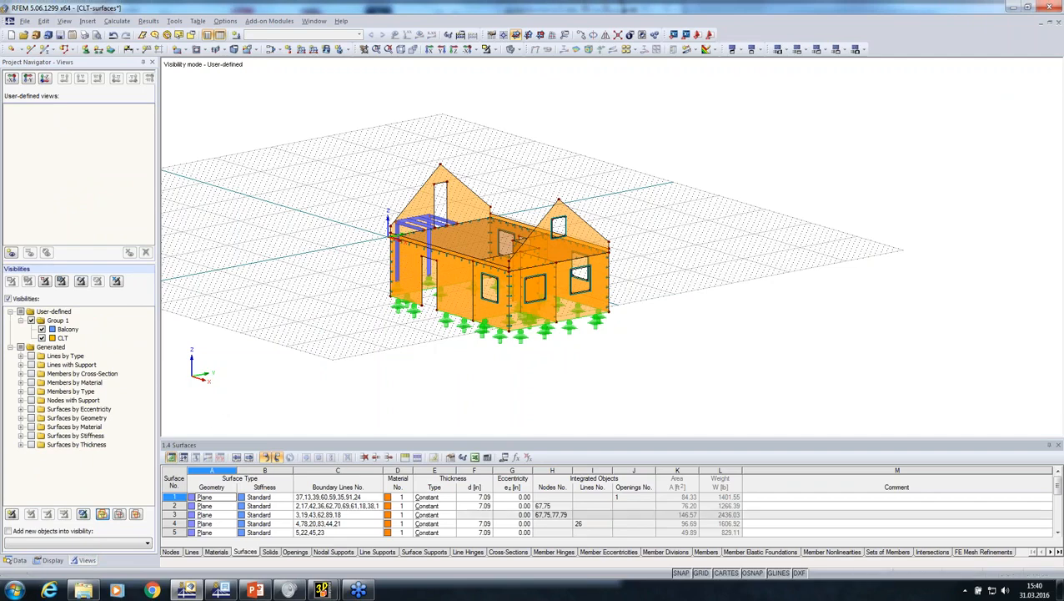
# Check the Balcony and CLT visibilities separately and together, and view the balcony's position at the gable wall
pyautogui.click(41, 338)
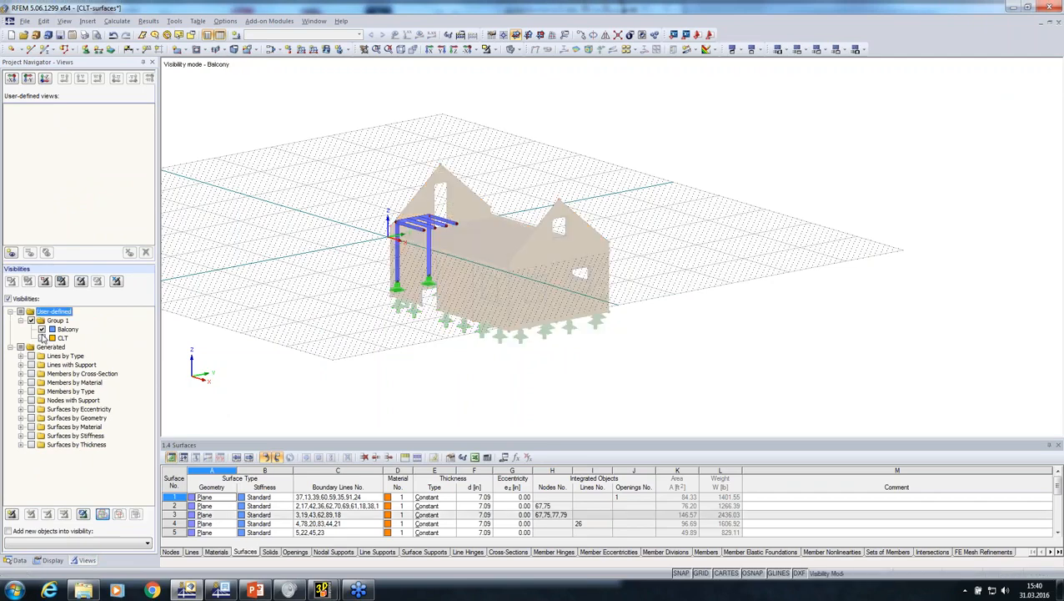
pyautogui.click(42, 337)
pyautogui.click(41, 329)
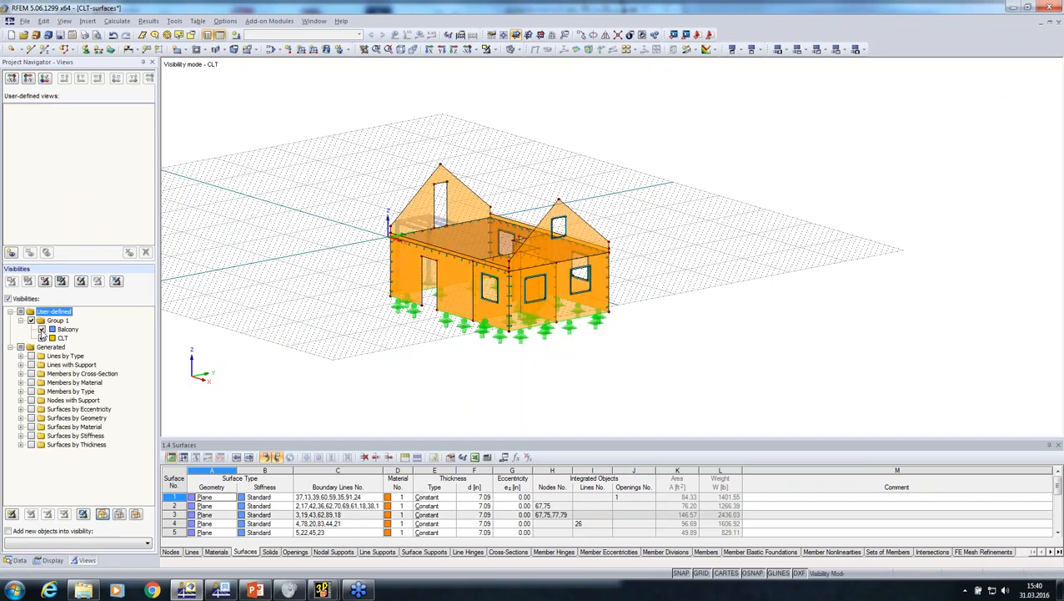
pyautogui.click(41, 331)
pyautogui.keyDown('ctrl'); pyautogui.moveTo(734, 338); pyautogui.dragTo(128, 480, button='middle'); pyautogui.keyUp('ctrl')
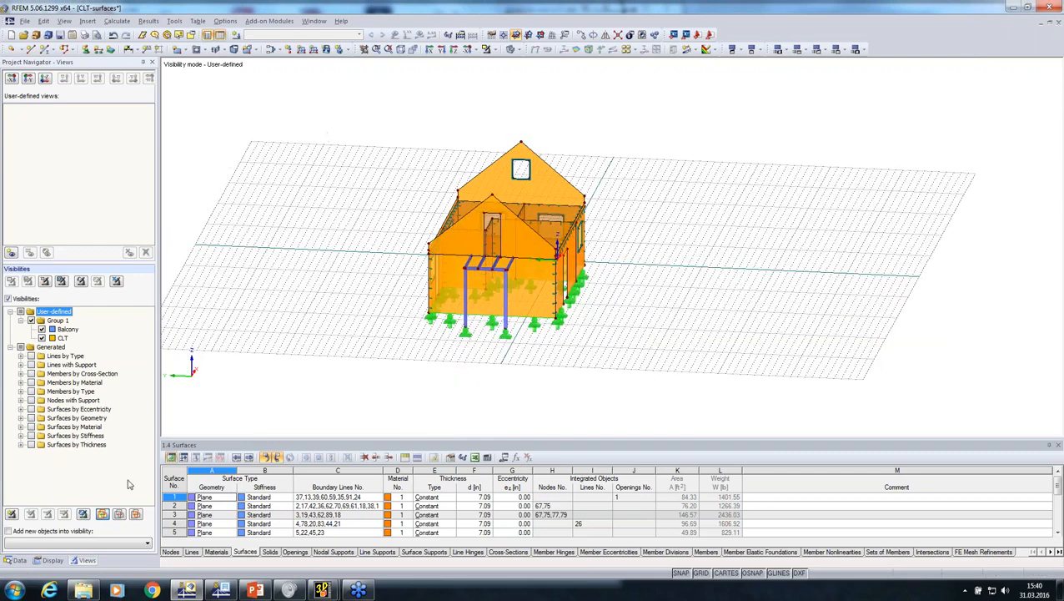
# Switch from the CLT-surfaces model to the roof model
pyautogui.click(16, 560)
pyautogui.scroll(1, 12, 145)
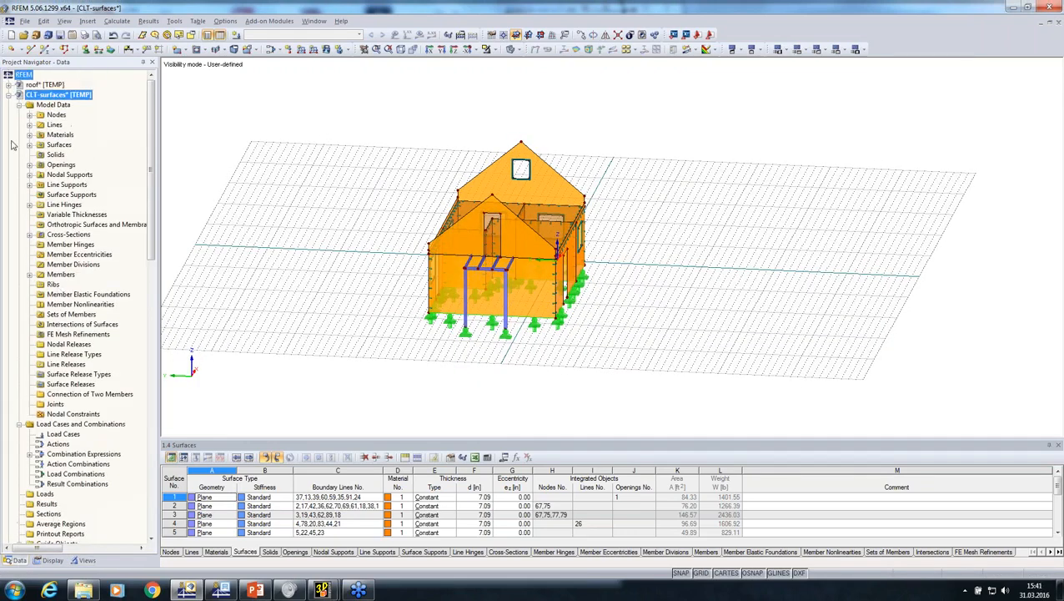
pyautogui.click(9, 95)
pyautogui.rightClick(29, 86)
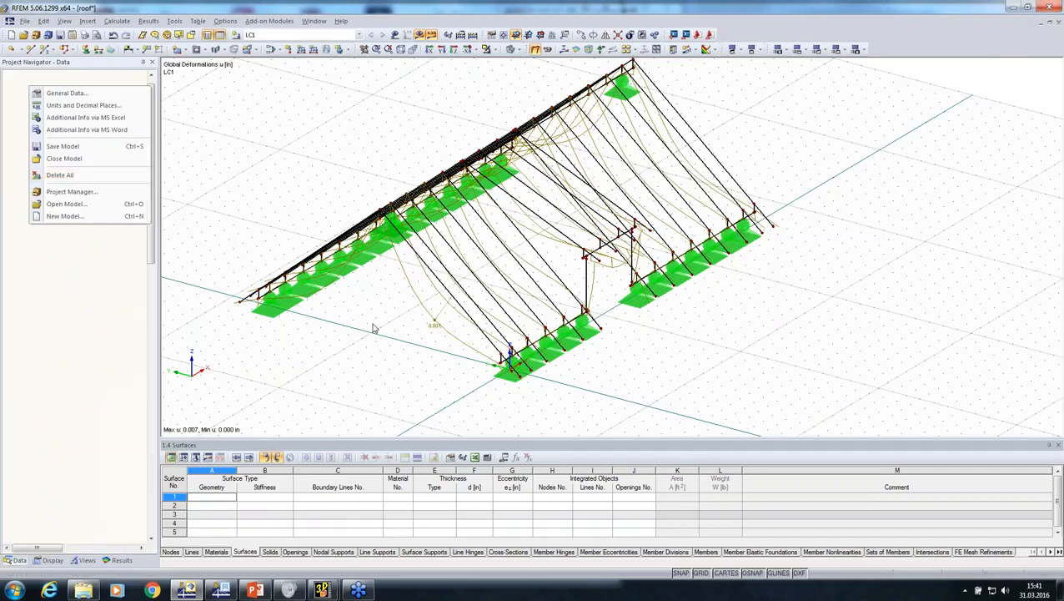
pyautogui.scroll(-3, 374, 323)
pyautogui.moveTo(373, 319); pyautogui.dragTo(288, 259, button='middle')
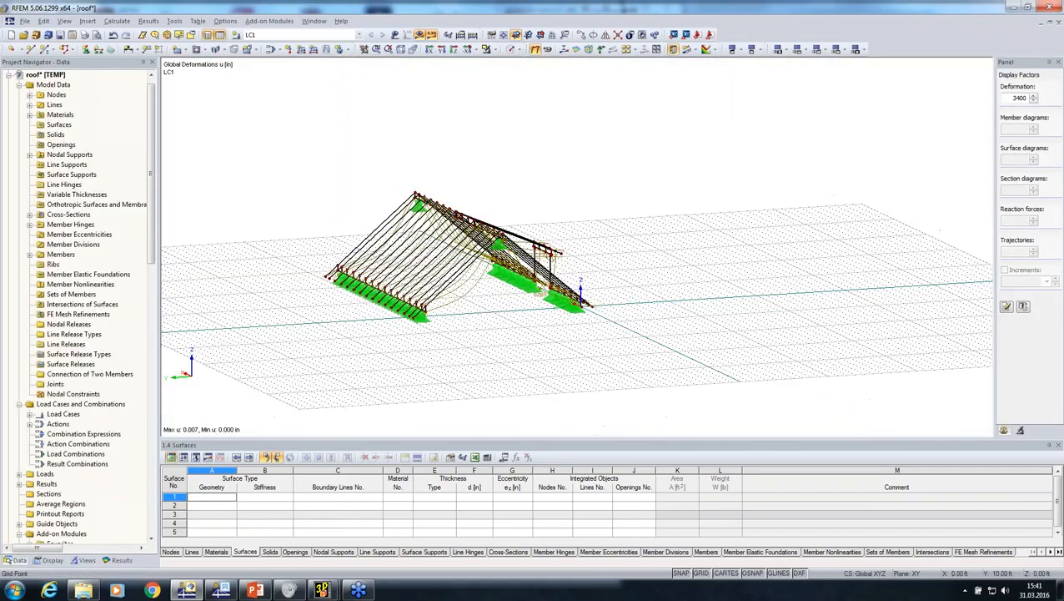
# Select the entire roof structure and delete all its nodal supports, accepting the deletion of the results
pyautogui.moveTo(335, 131); pyautogui.dragTo(689, 399)
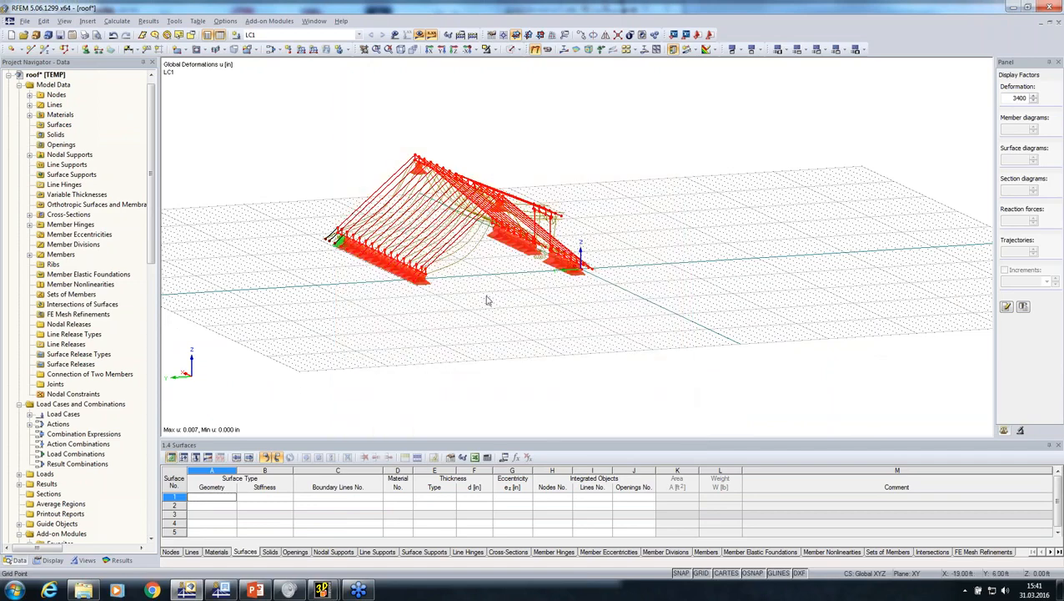
pyautogui.click(326, 185)
pyautogui.moveTo(272, 101); pyautogui.dragTo(769, 398)
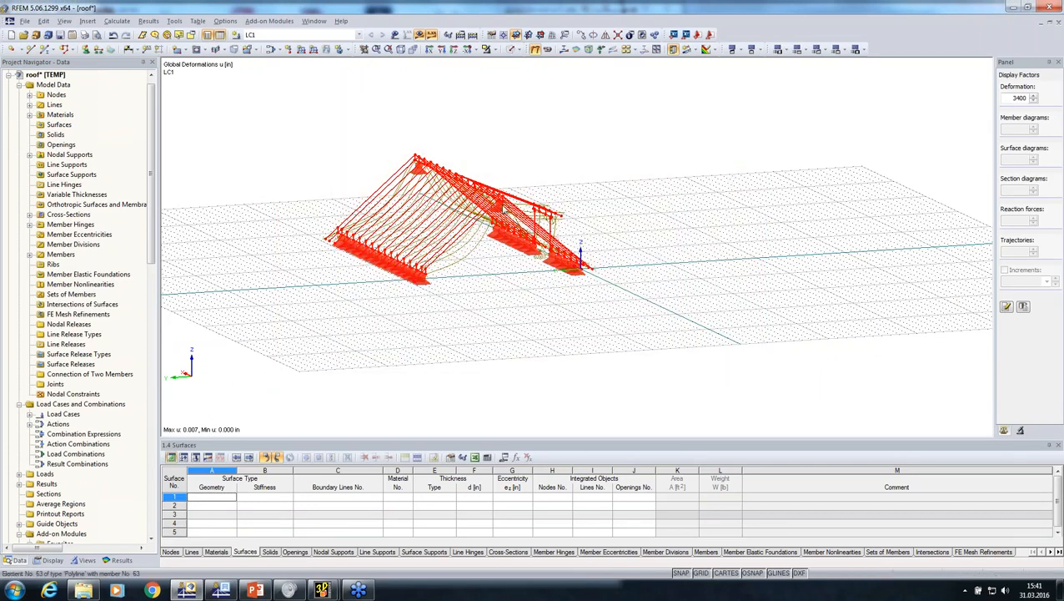
pyautogui.rightClick(502, 201)
pyautogui.moveTo(606, 236)
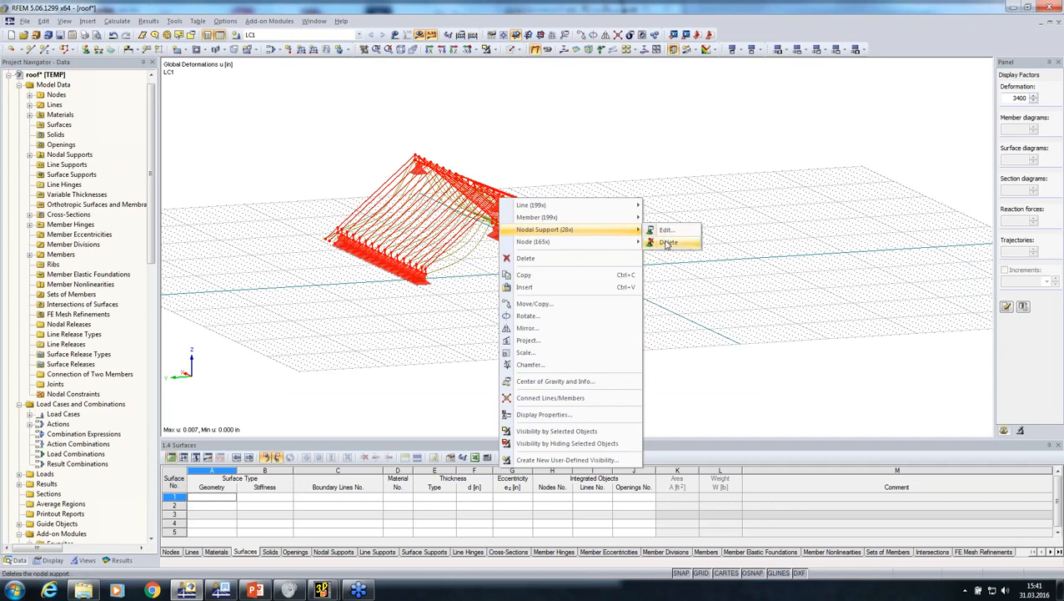
pyautogui.click(667, 242)
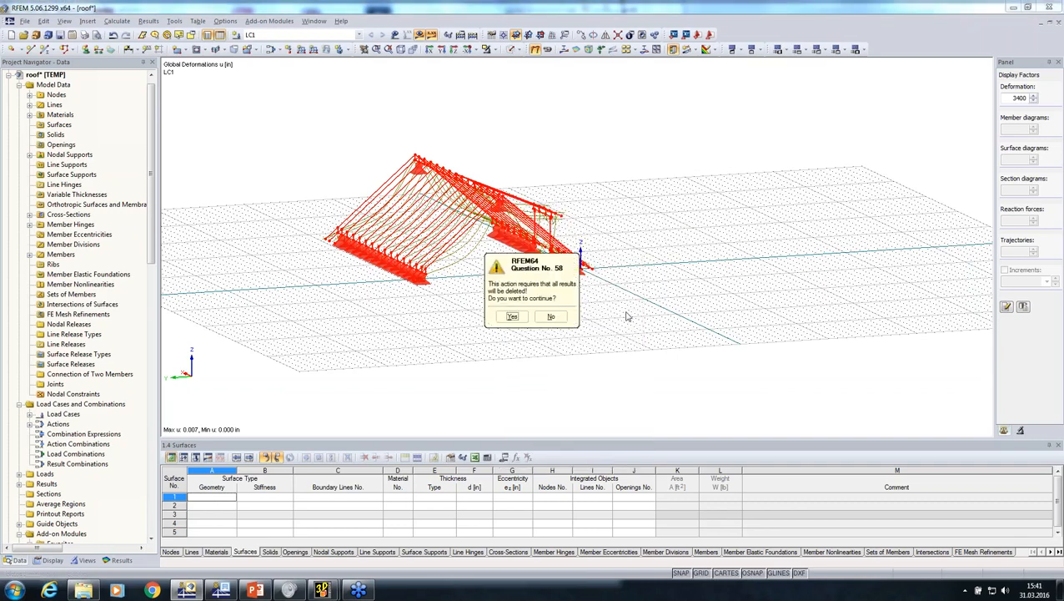
pyautogui.click(513, 317)
pyautogui.keyDown('ctrl'); pyautogui.moveTo(626, 359); pyautogui.dragTo(553, 266, button='middle'); pyautogui.keyUp('ctrl')
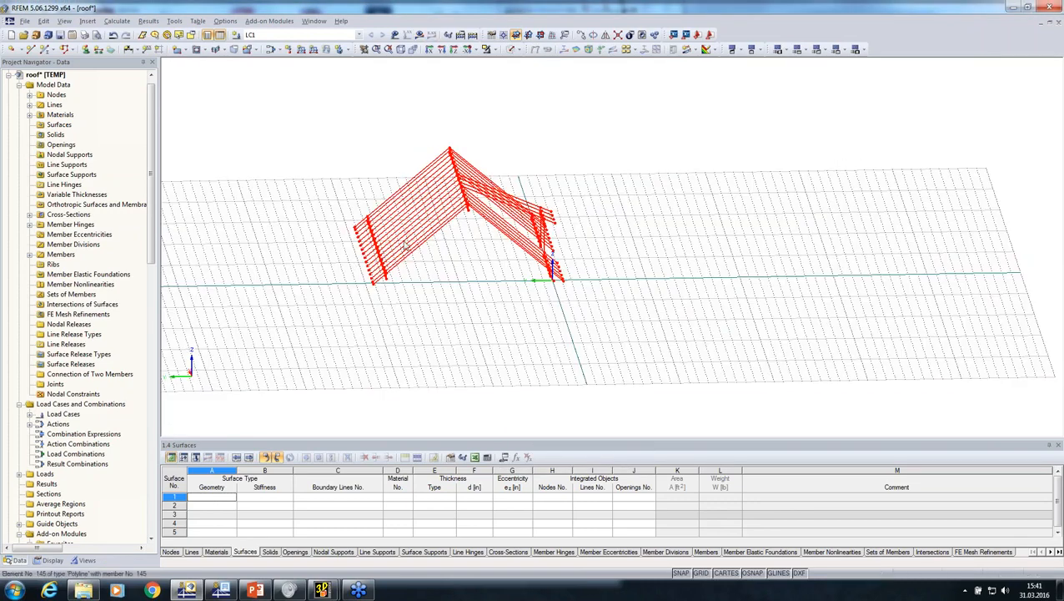
# Switch to the CLT-surfaces model and insert the copied roof structure at zero offset
pyautogui.click(11, 76)
pyautogui.doubleClick(58, 95)
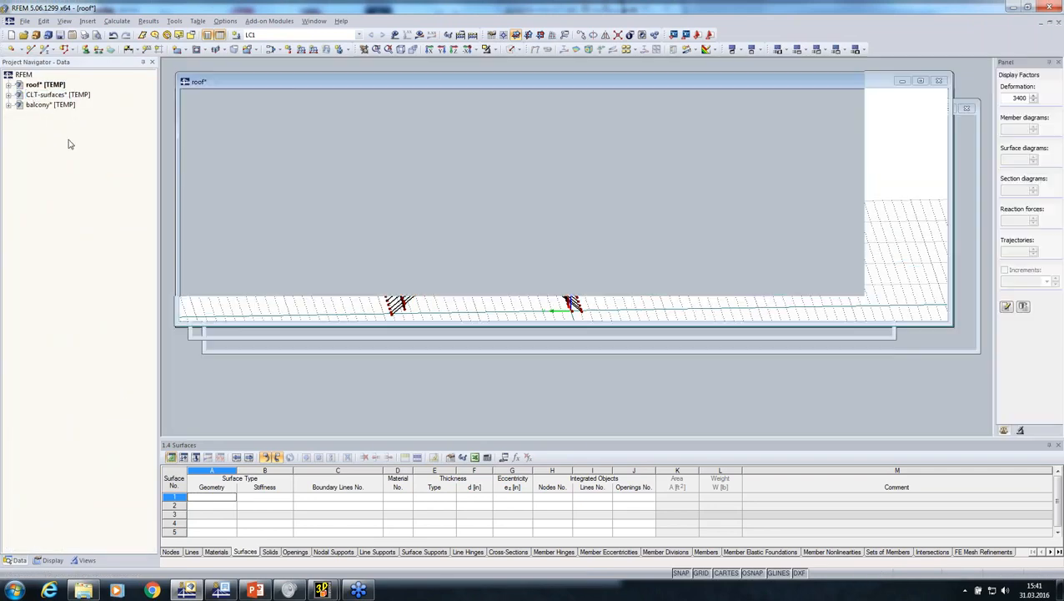
pyautogui.hotkey('ctrl', 'v')
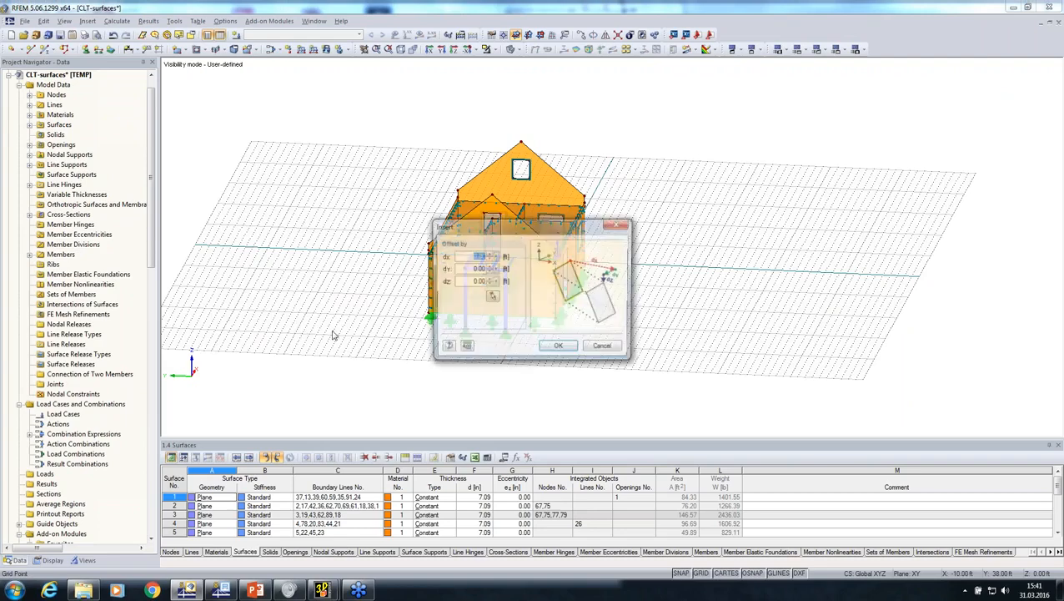
pyautogui.click(557, 348)
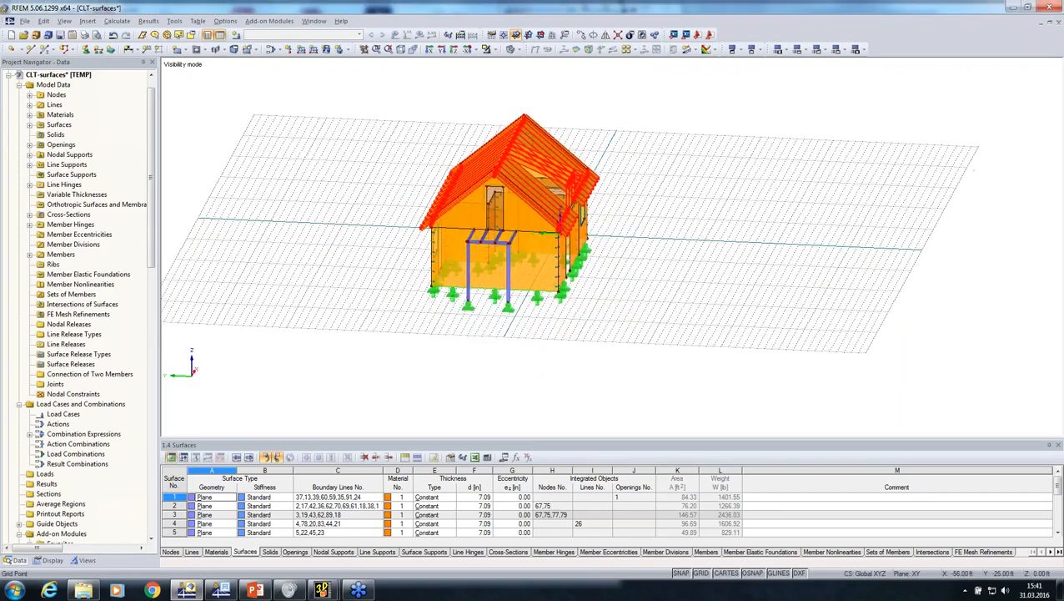
# Save the inserted roof members as a user-defined visibility named Roof in Group 1, displayed immediately
pyautogui.keyDown('ctrl'); pyautogui.moveTo(522, 112); pyautogui.dragTo(494, 135, button='middle'); pyautogui.keyUp('ctrl')
pyautogui.scroll(4, 491, 135)
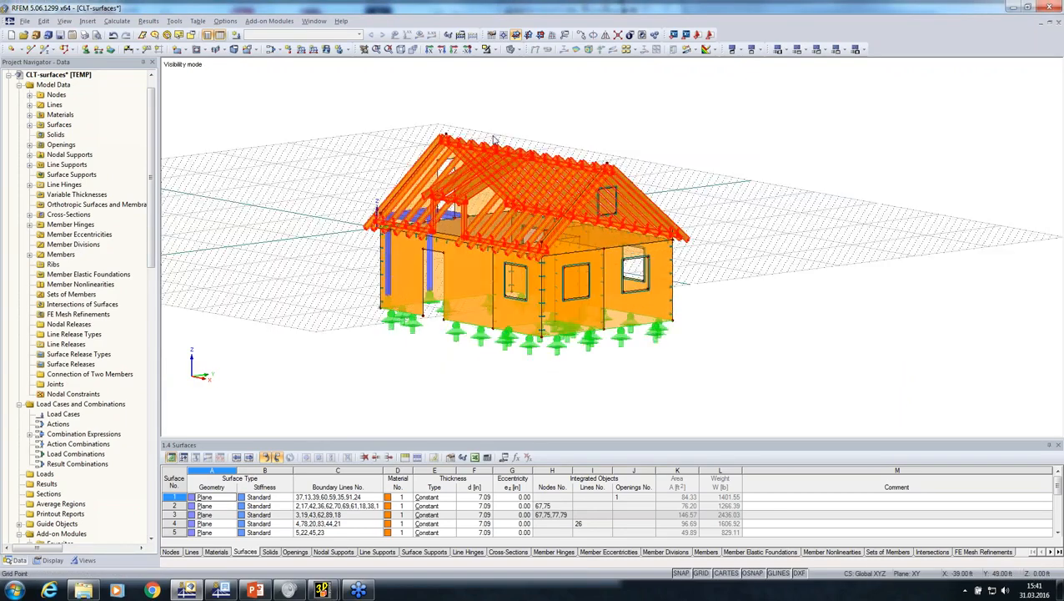
pyautogui.scroll(-2, 490, 135)
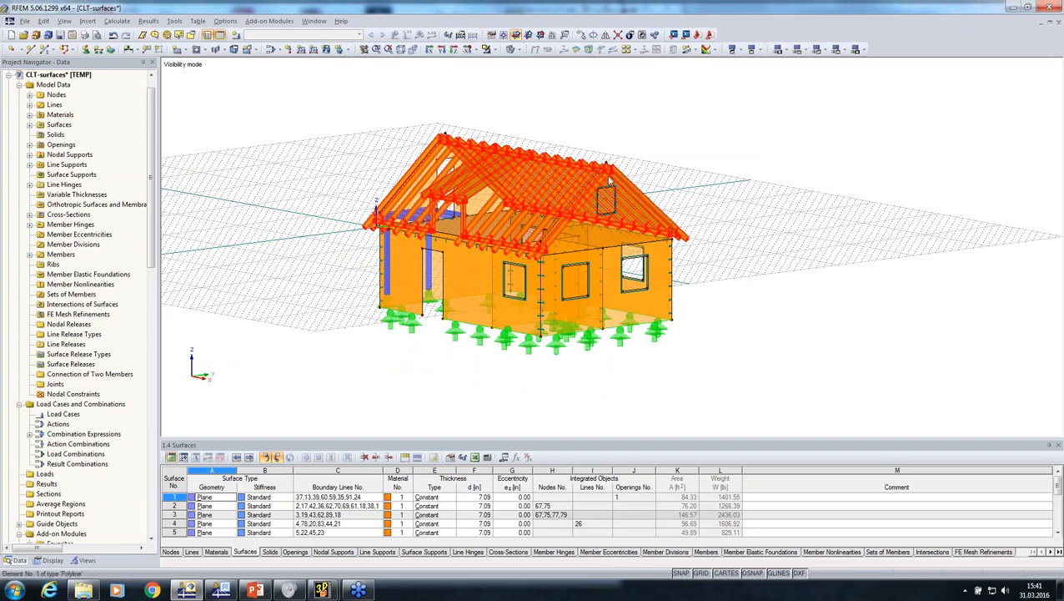
pyautogui.scroll(1, 607, 174)
pyautogui.scroll(1, 607, 173)
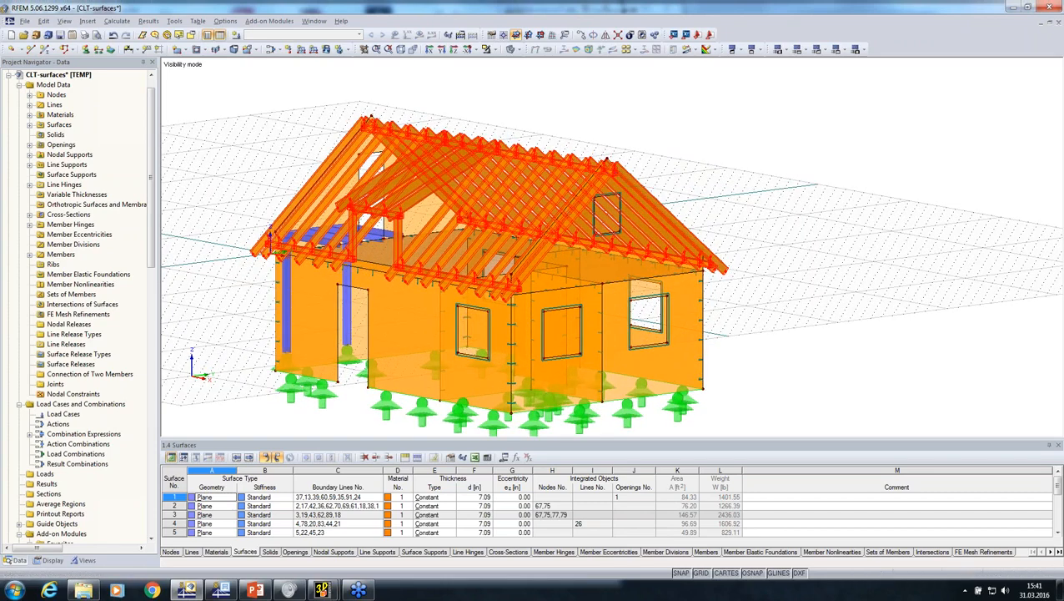
pyautogui.click(83, 560)
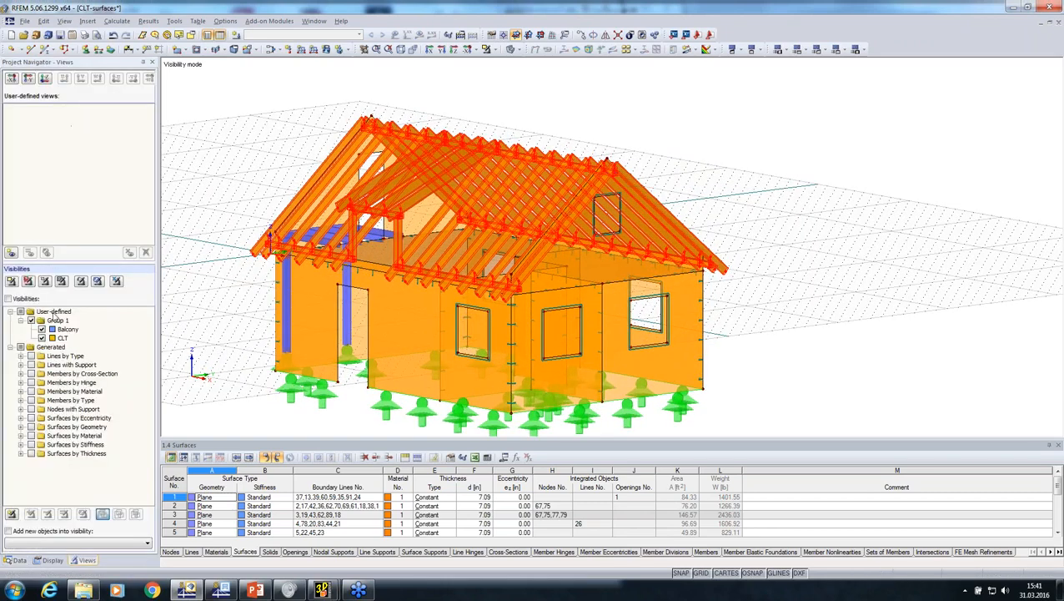
pyautogui.rightClick(55, 321)
pyautogui.click(83, 330)
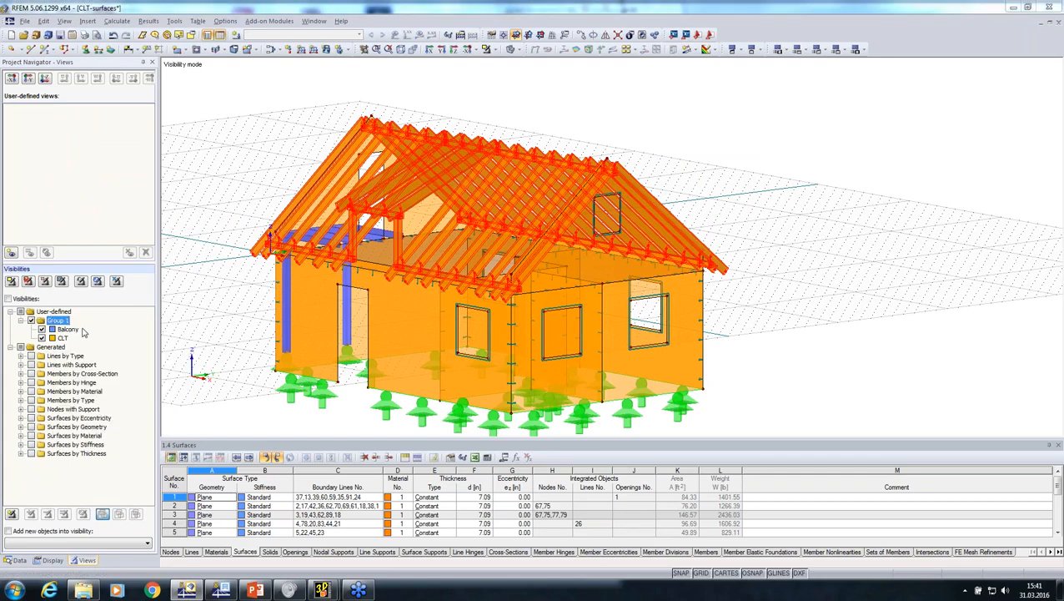
pyautogui.write('Roof')
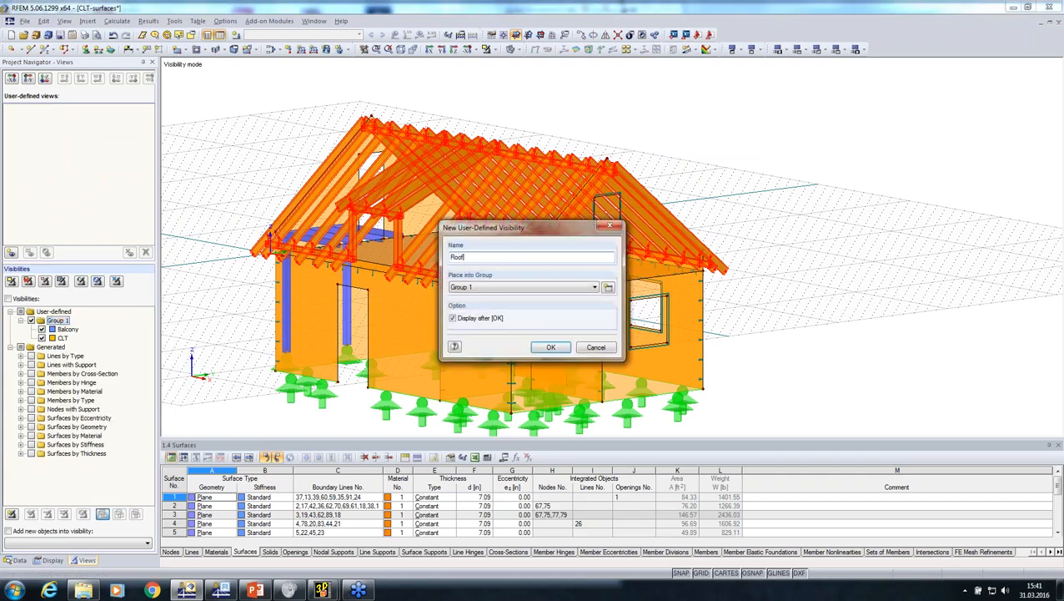
pyautogui.press('Return')
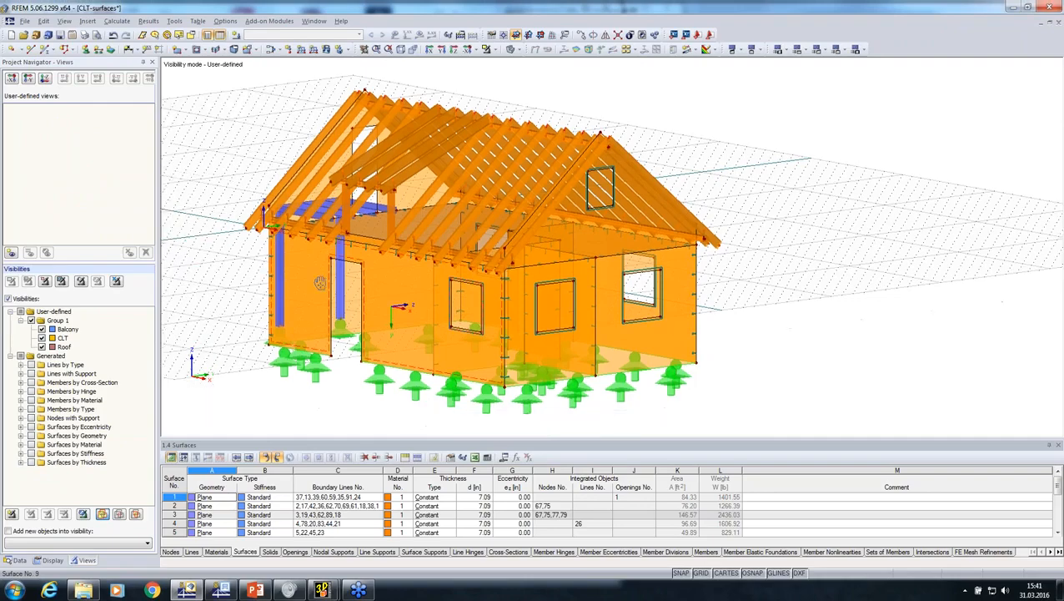
# Connect the lines and members across the roof and the CLT house with Connect Lines or Members
pyautogui.keyDown('ctrl'); pyautogui.moveTo(395, 316); pyautogui.dragTo(600, 167, button='middle'); pyautogui.keyUp('ctrl')
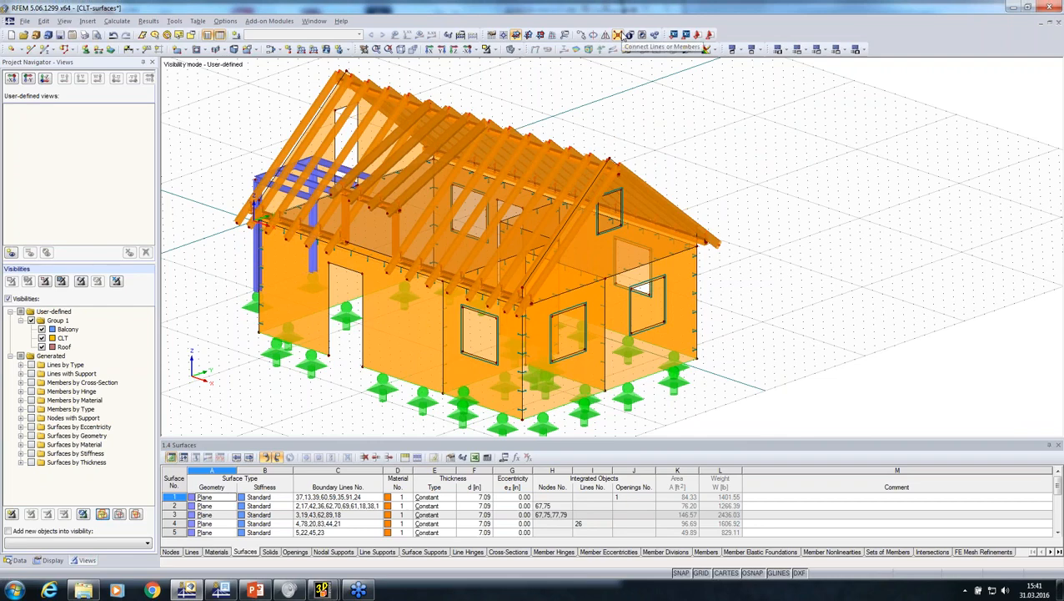
pyautogui.click(618, 34)
pyautogui.moveTo(768, 76); pyautogui.dragTo(285, 299)
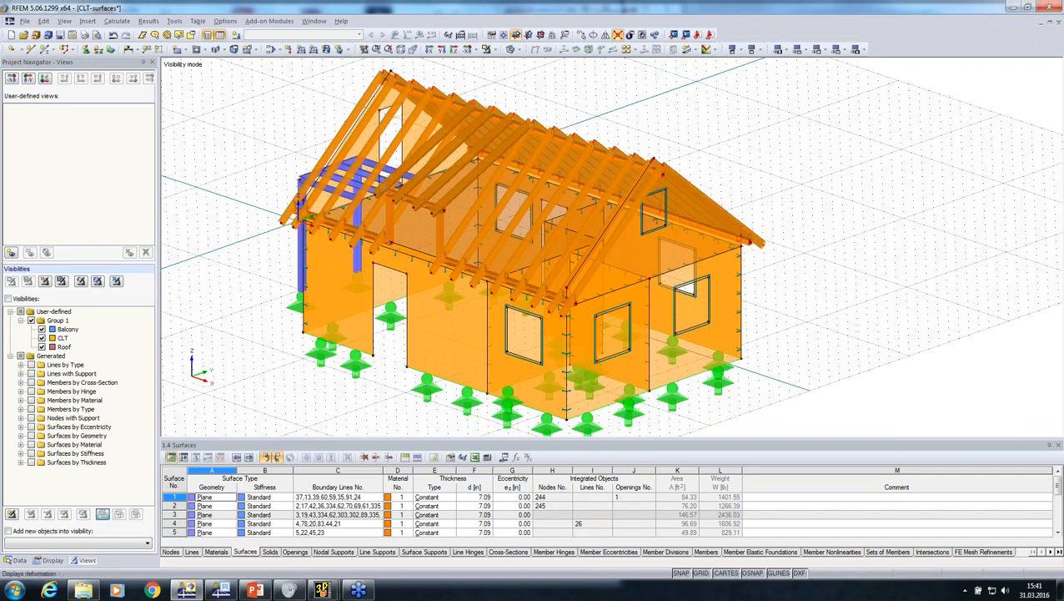
# Examine the connections between rafters, ridge and wall edges in wireframe display, and return to the solid display
pyautogui.click(514, 49)
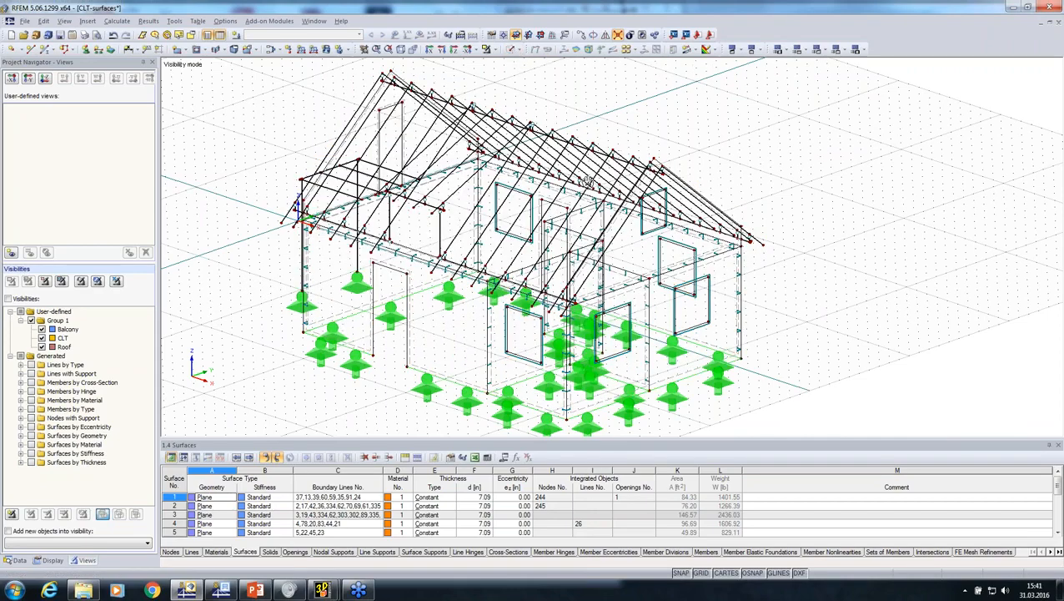
pyautogui.scroll(6, 588, 183)
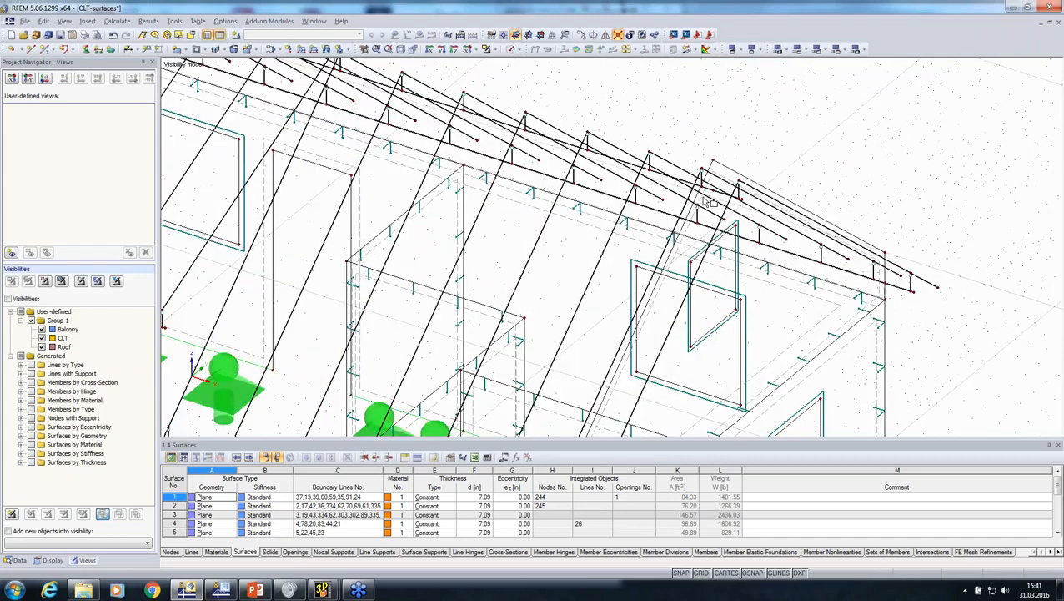
pyautogui.scroll(1, 704, 201)
pyautogui.scroll(-5, 705, 201)
pyautogui.moveTo(360, 191); pyautogui.dragTo(429, 260, button='middle')
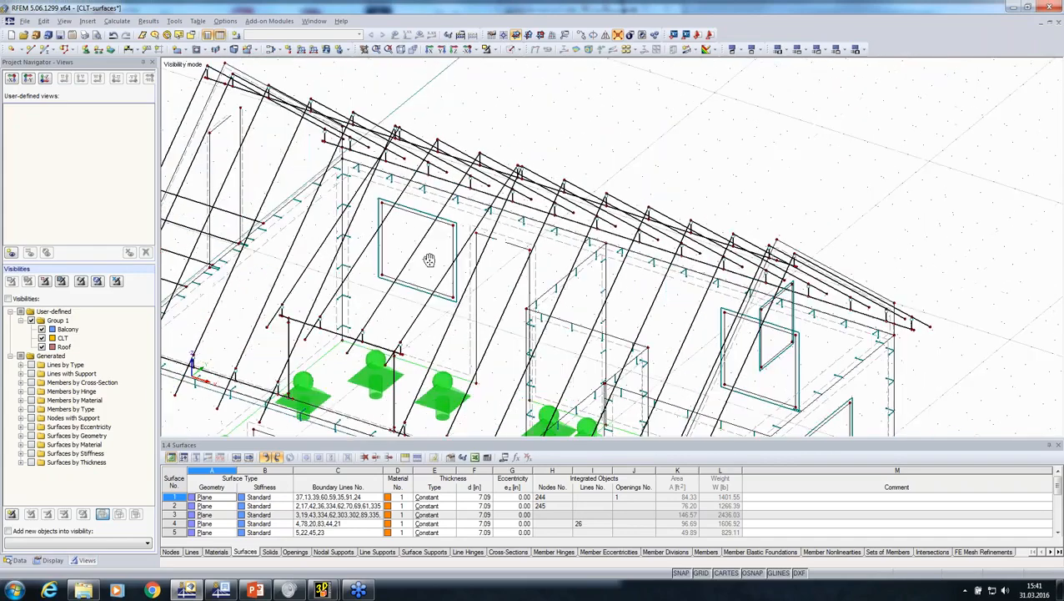
pyautogui.scroll(5, 373, 131)
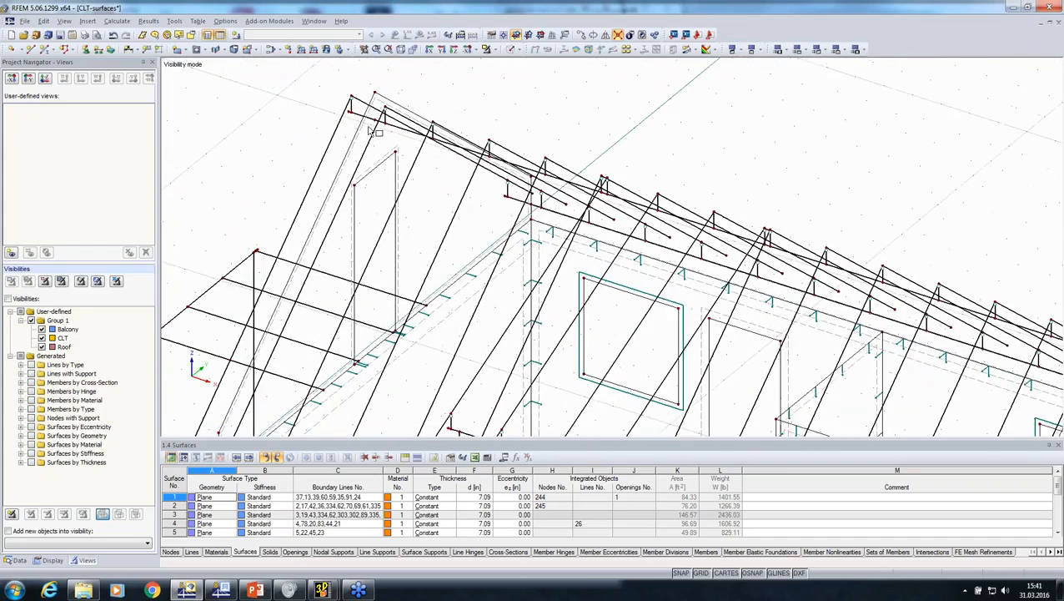
pyautogui.scroll(-5, 369, 128)
pyautogui.moveTo(216, 278); pyautogui.dragTo(630, 171, button='middle')
pyautogui.click(511, 50)
# Inspect the material and thickness settings of the gable wall surface behind the balcony, and close them without changes
pyautogui.scroll(1, 398, 330)
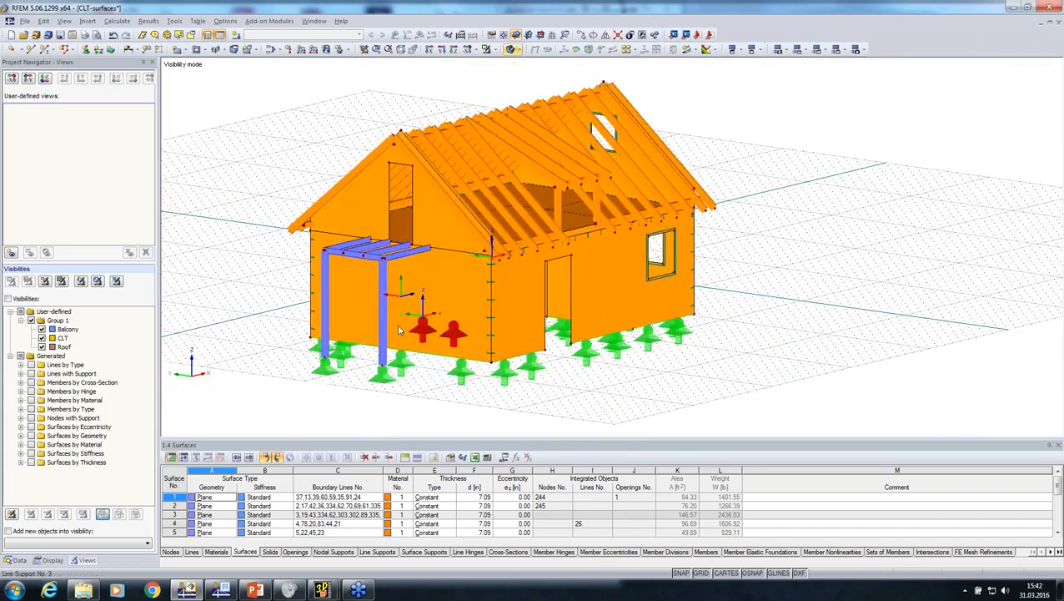
pyautogui.scroll(3, 324, 284)
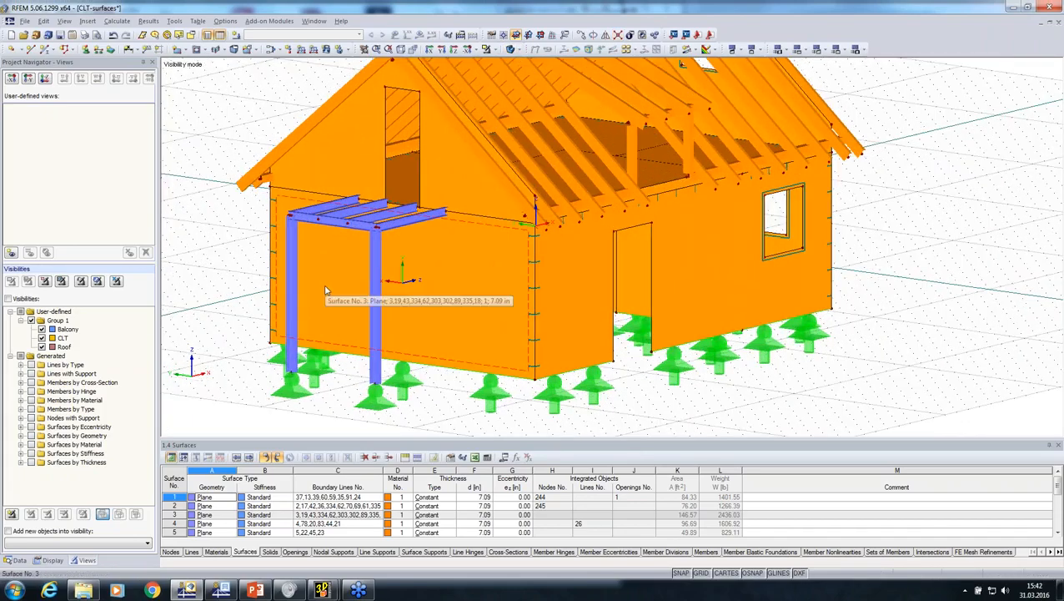
pyautogui.doubleClick(326, 290)
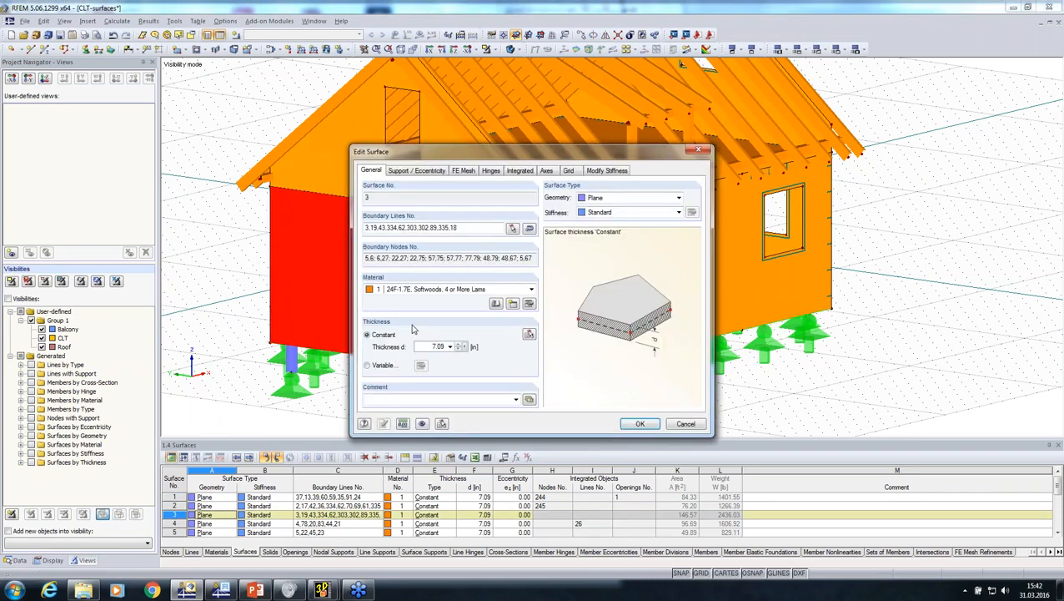
pyautogui.click(684, 424)
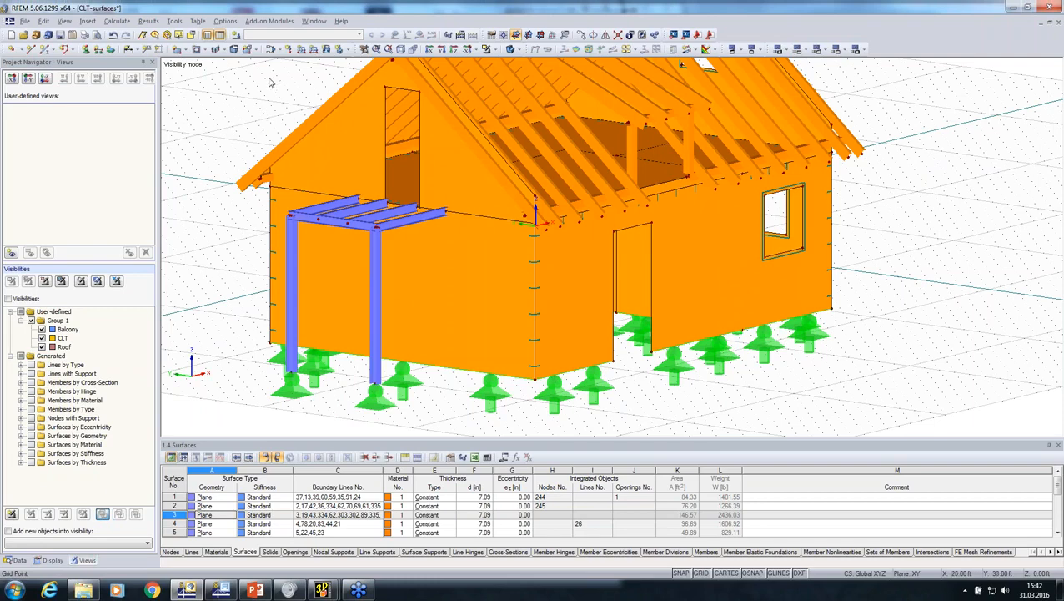
# Open RF-LAMINATE, choose the ANSI/AWC NDS-2015 standard with LRFD design, and cancel out of the module
pyautogui.click(269, 21)
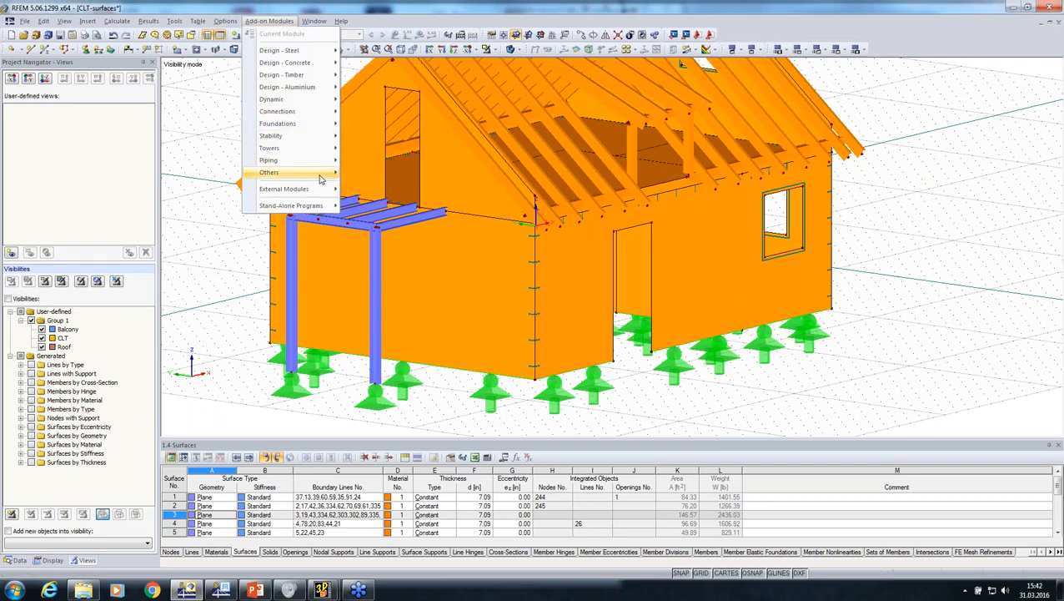
pyautogui.moveTo(321, 179)
pyautogui.click(420, 291)
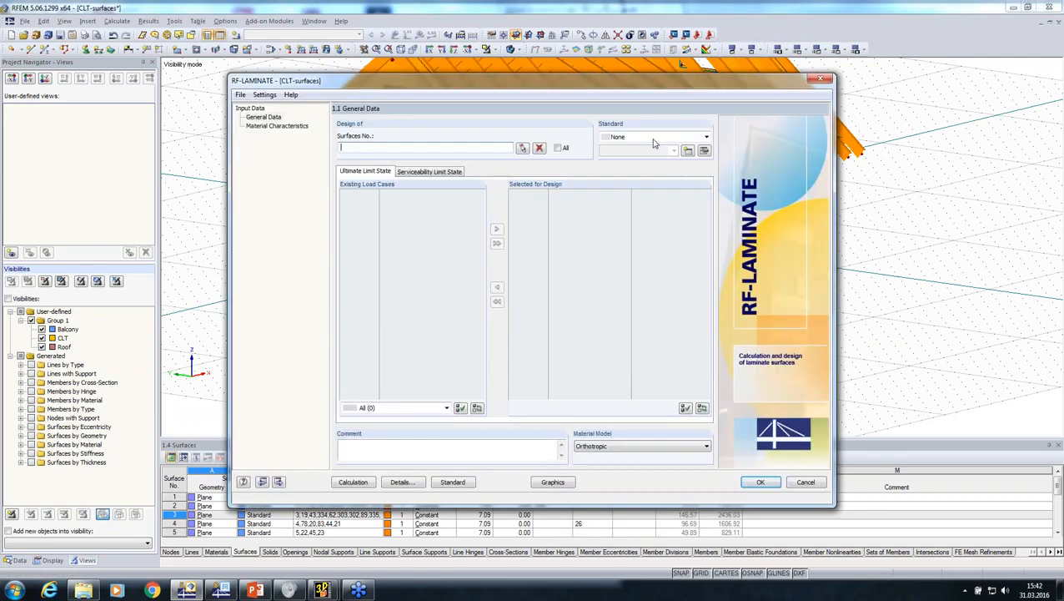
pyautogui.click(650, 137)
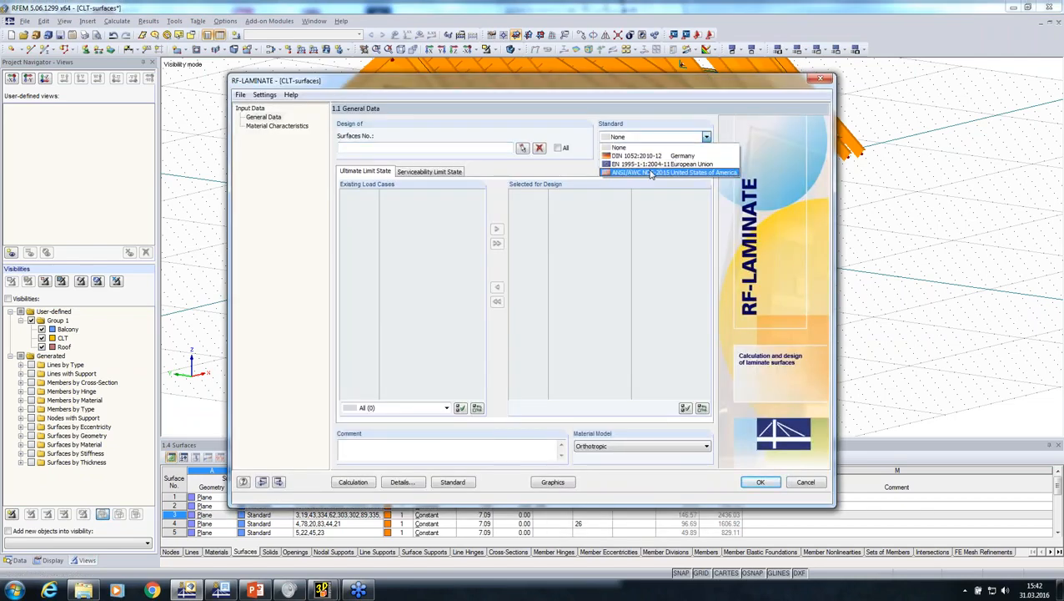
pyautogui.click(644, 172)
pyautogui.click(650, 154)
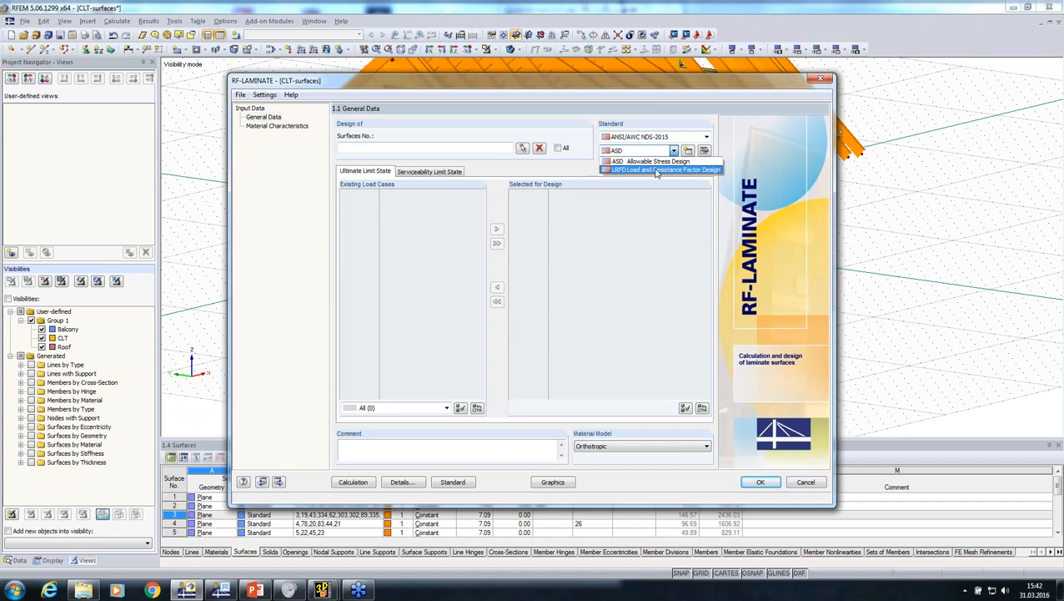
pyautogui.click(656, 170)
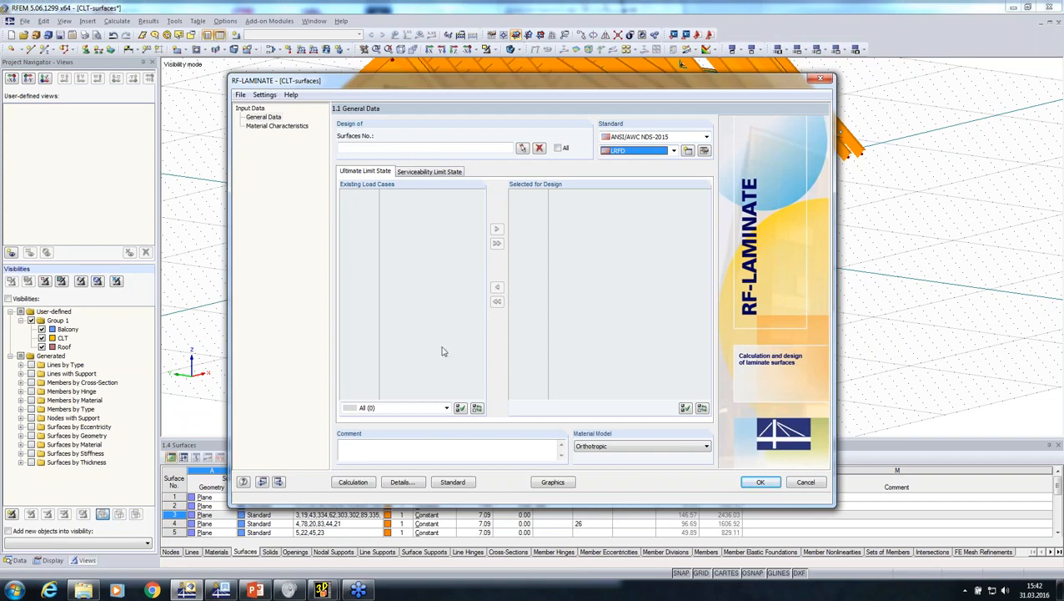
pyautogui.click(805, 482)
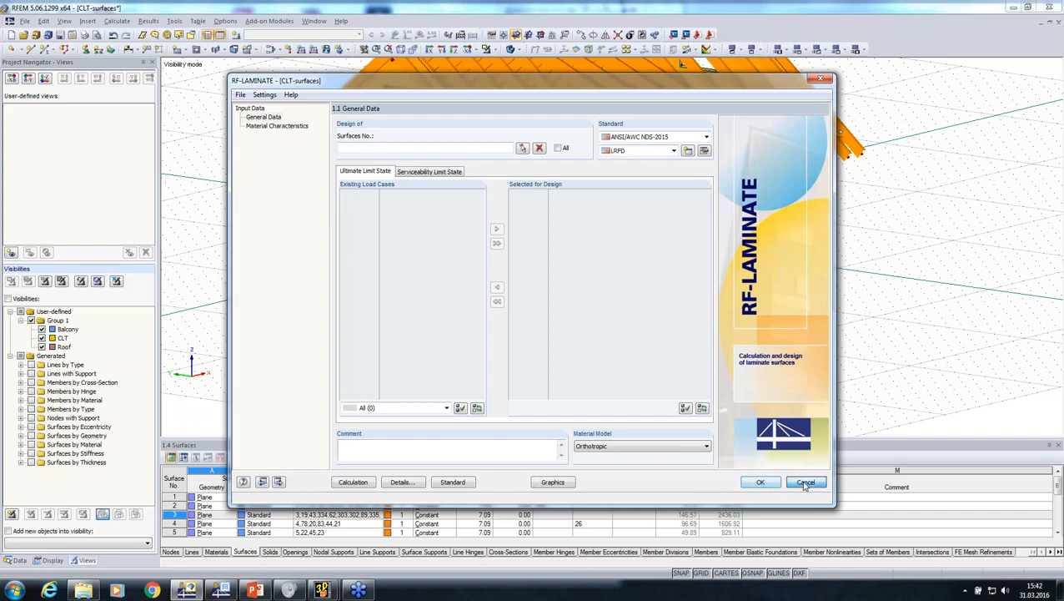
pyautogui.click(513, 310)
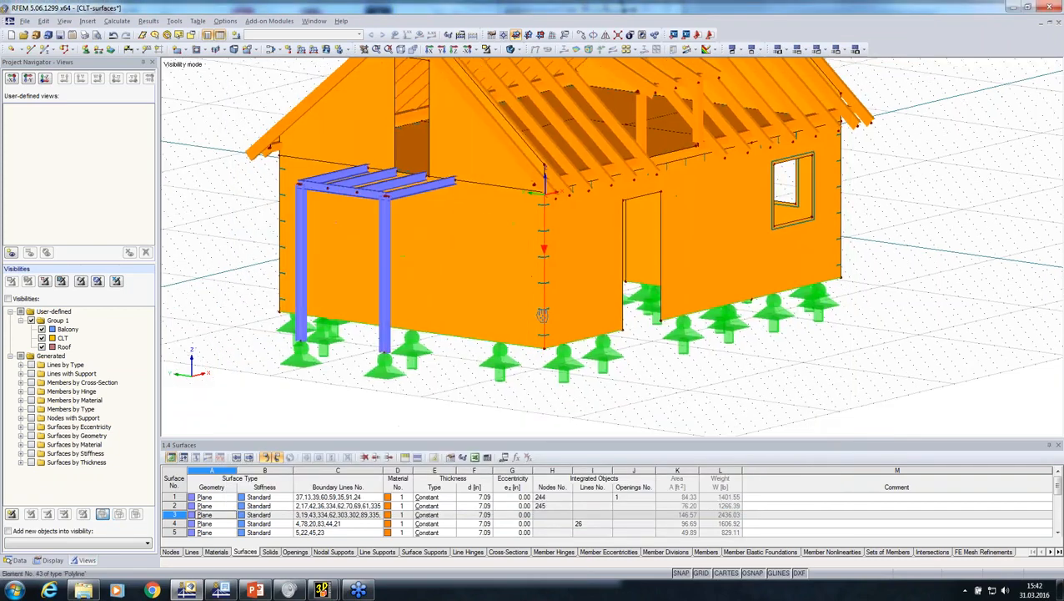
# Deselect the Balcony and CLT visibilities and activate visibility mode so that only the Roof group is displayed
pyautogui.scroll(3, 609, 246)
pyautogui.scroll(-4, 492, 330)
pyautogui.keyDown('ctrl'); pyautogui.moveTo(534, 333); pyautogui.dragTo(342, 335, button='middle'); pyautogui.keyUp('ctrl')
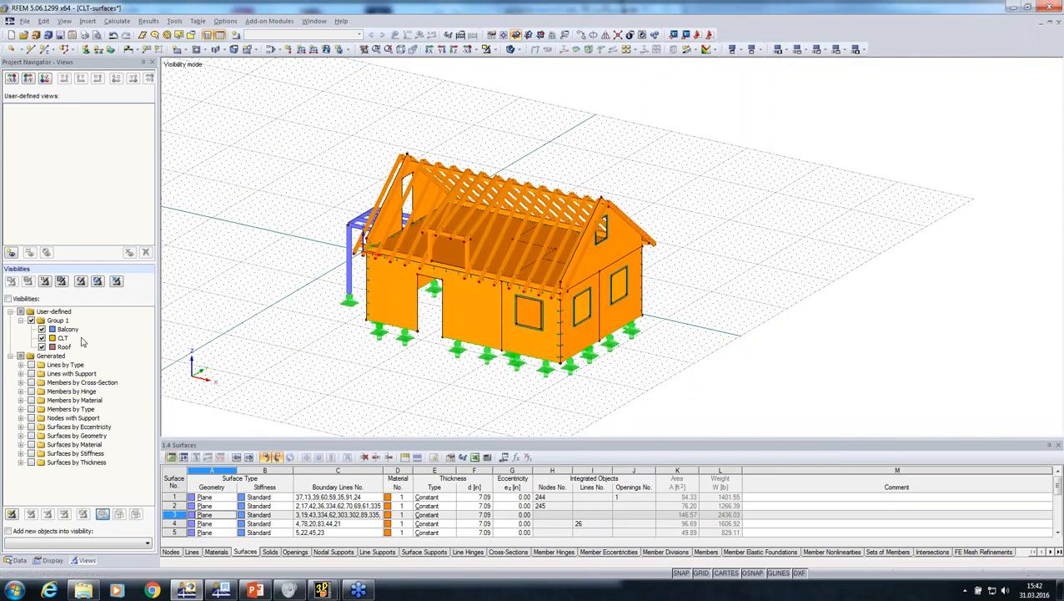
pyautogui.click(42, 330)
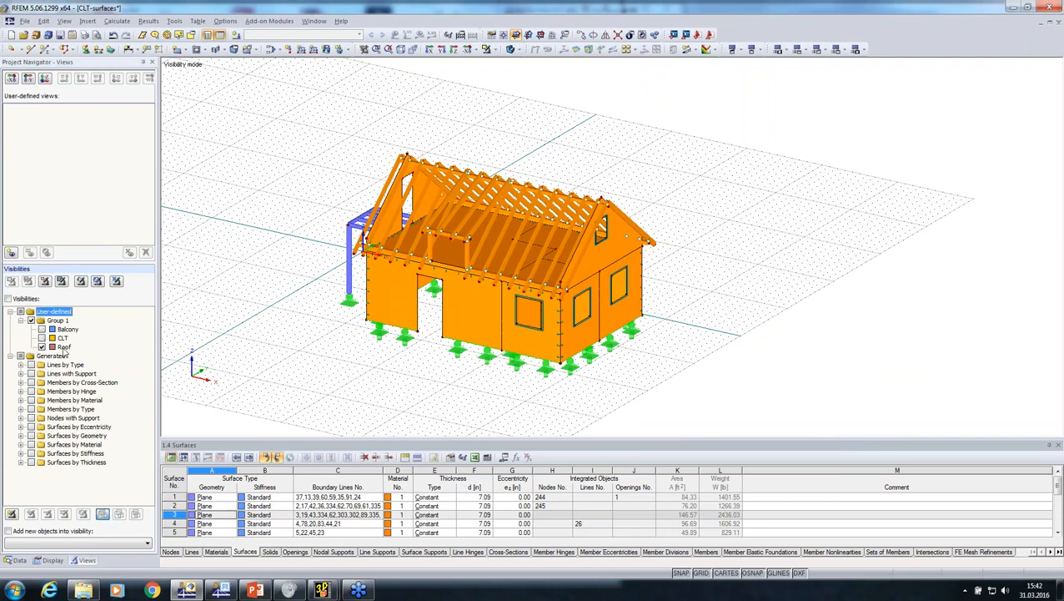
pyautogui.click(8, 299)
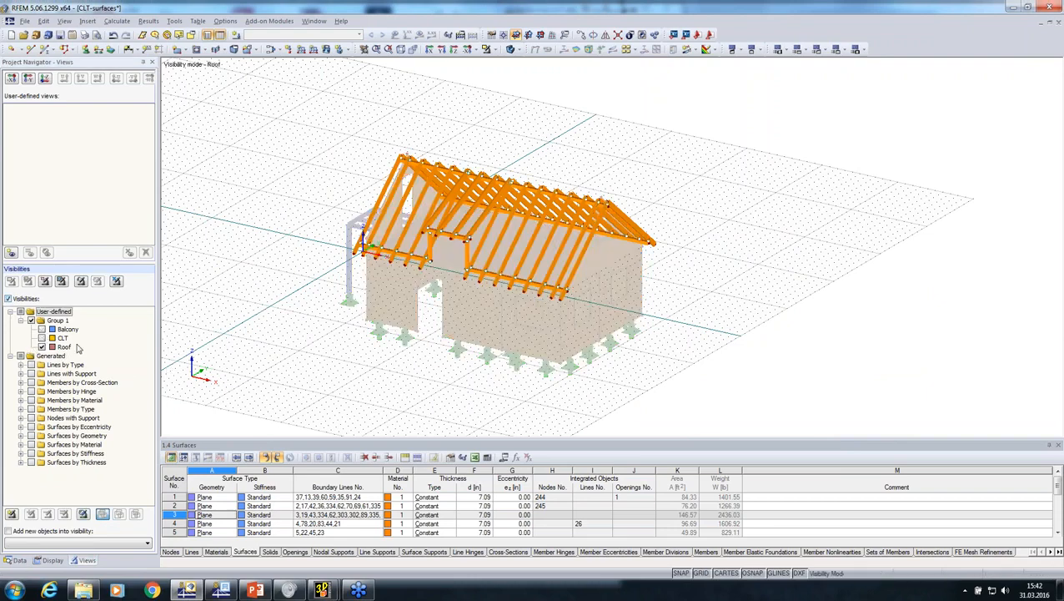
# Switch the roof model from solid to wireframe display
pyautogui.keyDown('ctrl'); pyautogui.moveTo(420, 382); pyautogui.dragTo(775, 321, button='middle'); pyautogui.keyUp('ctrl')
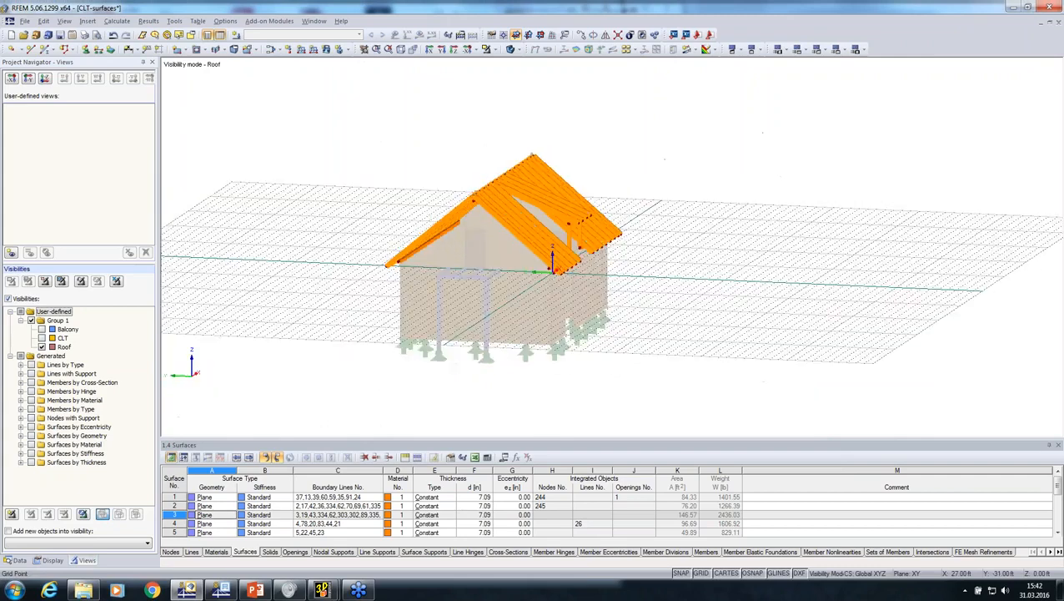
pyautogui.click(512, 49)
pyautogui.keyDown('ctrl'); pyautogui.moveTo(668, 257); pyautogui.dragTo(585, 317, button='middle'); pyautogui.keyUp('ctrl')
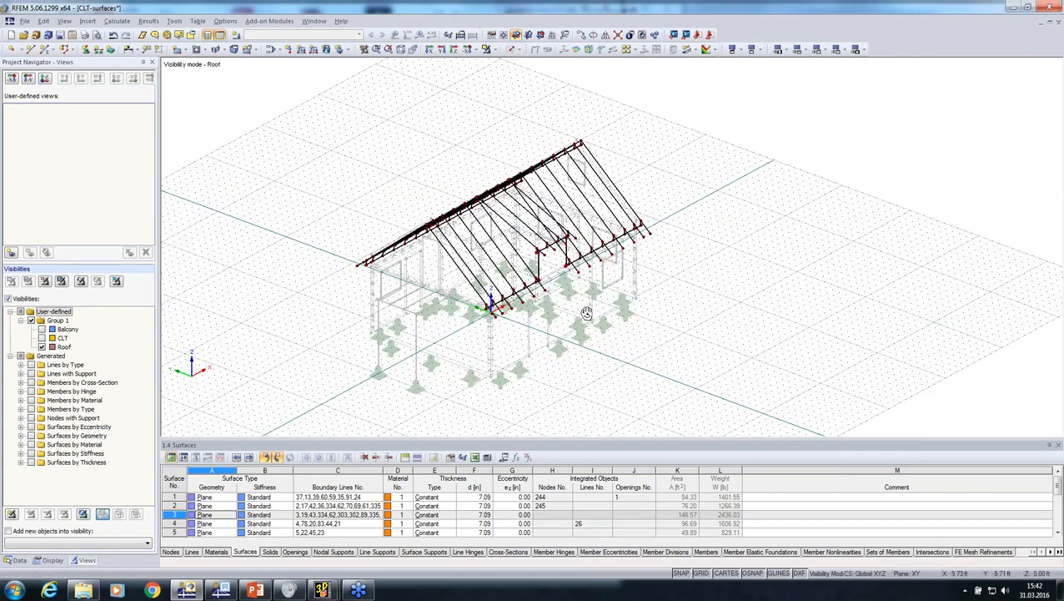
# Start generating member loads from an area load via plane, and accept LC1 as a Dead load case with self-weight active
pyautogui.click(175, 22)
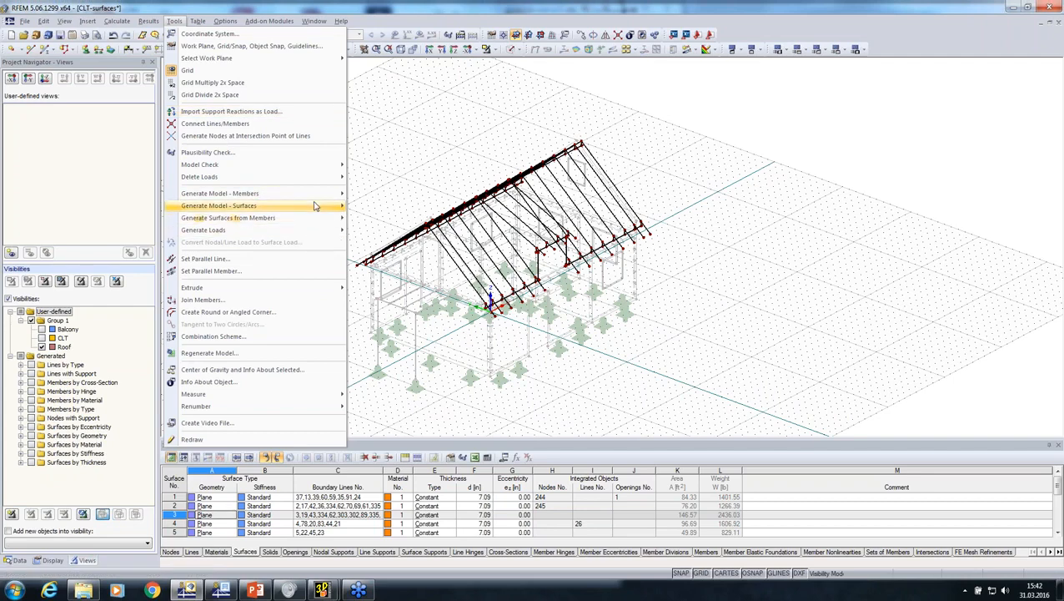
pyautogui.moveTo(314, 234)
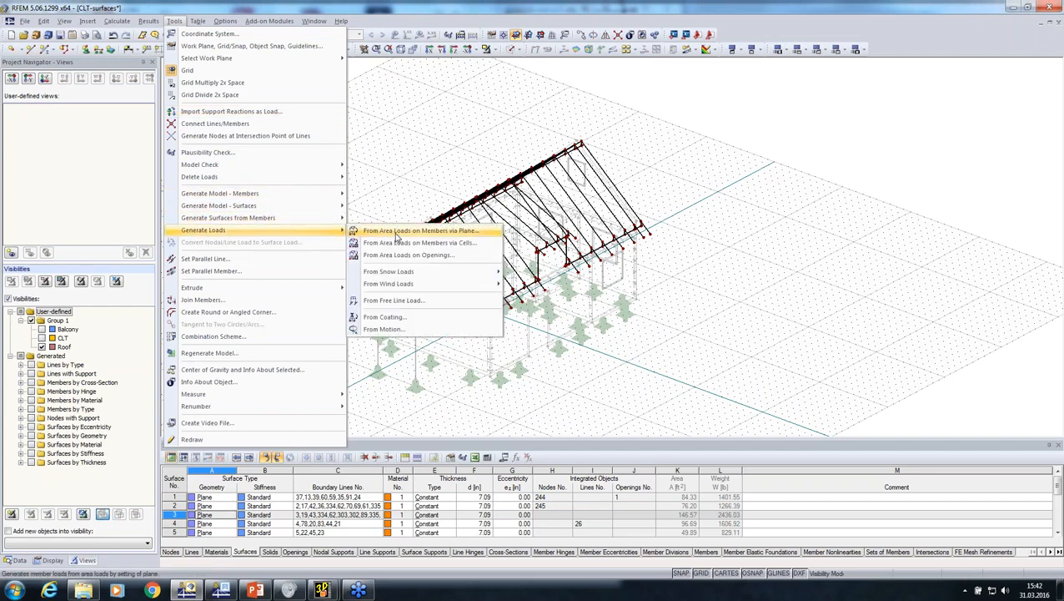
pyautogui.click(397, 237)
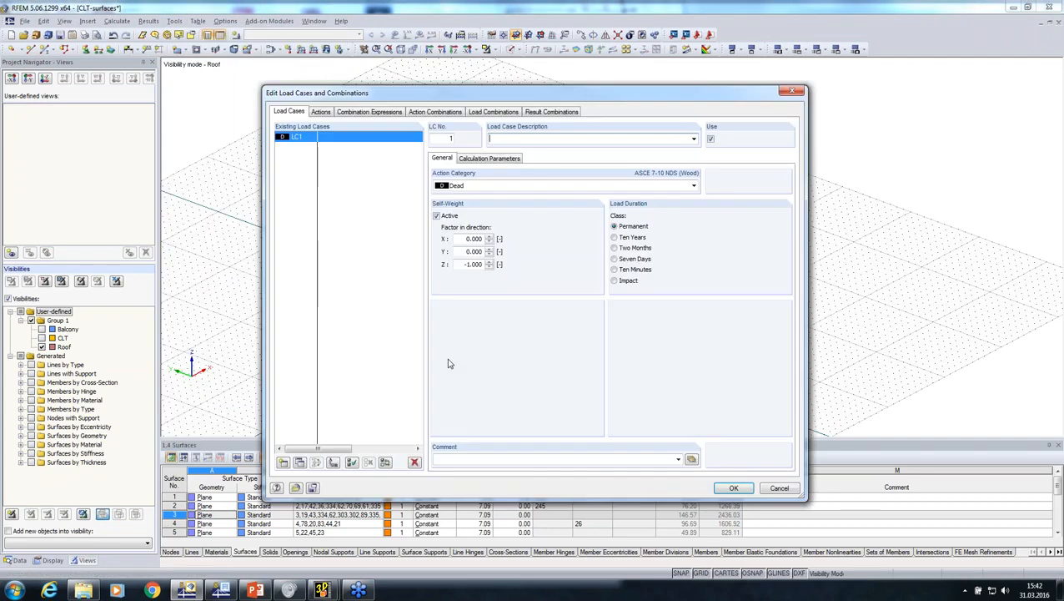
pyautogui.click(734, 489)
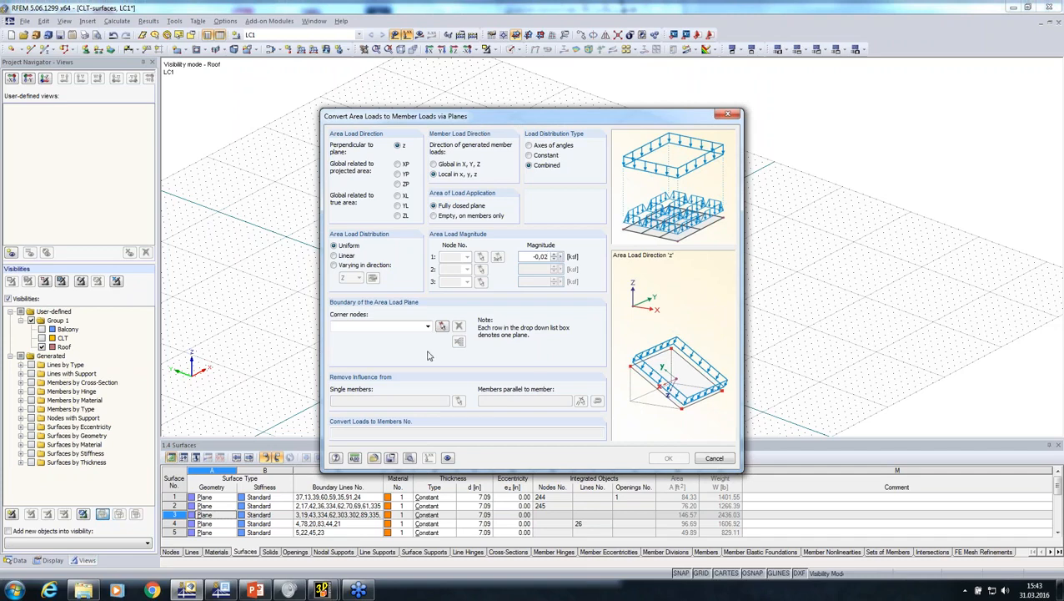
# Define the area load plane by the four corner nodes of one roof slope and generate a uniform -0.020 ksf load on its members
pyautogui.click(442, 326)
pyautogui.click(443, 326)
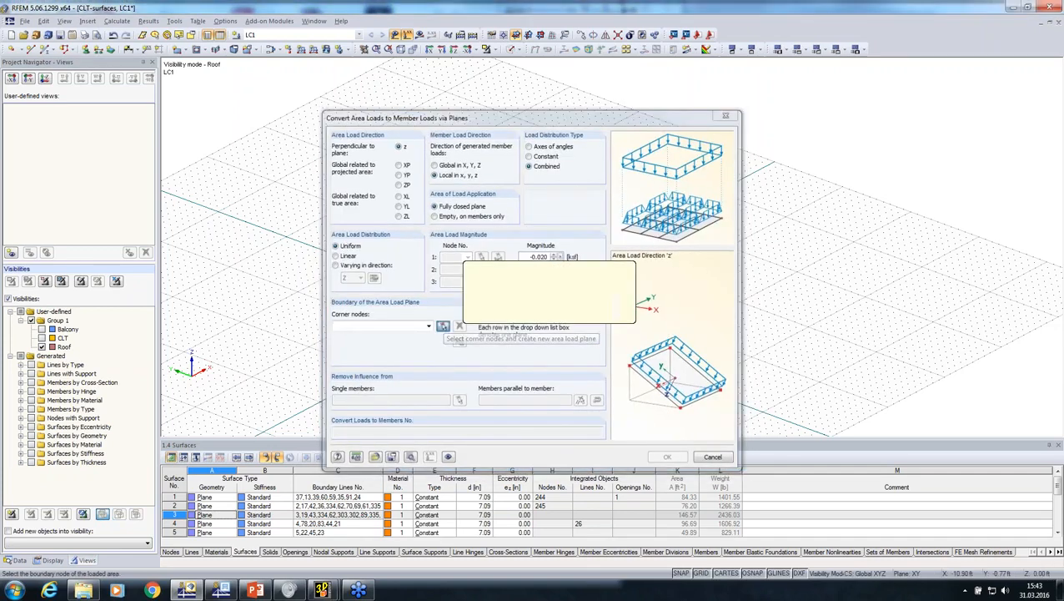
pyautogui.keyDown('ctrl'); pyautogui.moveTo(357, 272); pyautogui.dragTo(420, 252, button='middle'); pyautogui.keyUp('ctrl')
pyautogui.scroll(2, 421, 252)
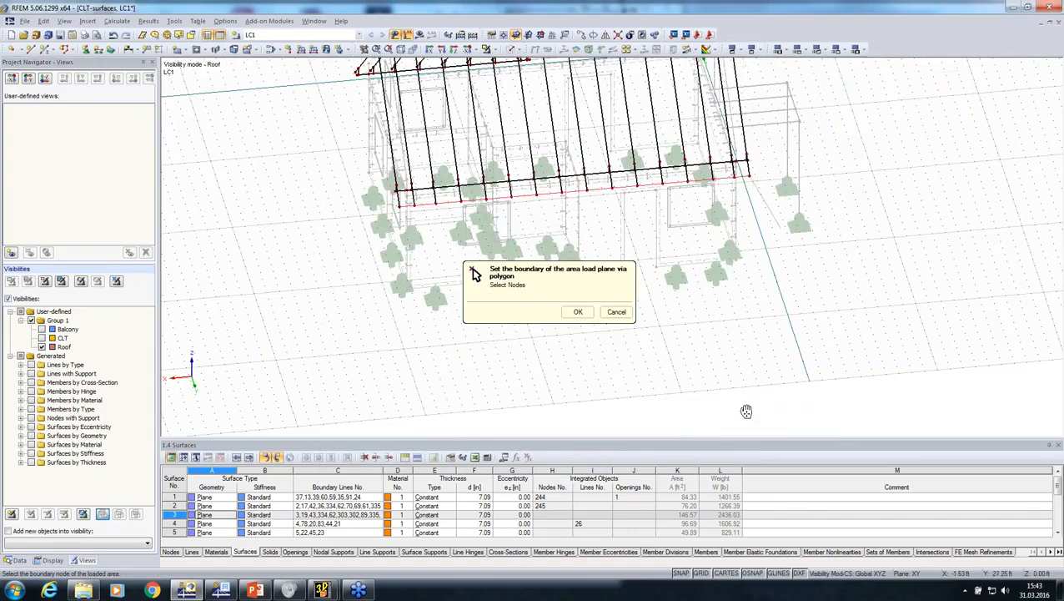
pyautogui.keyDown('ctrl'); pyautogui.moveTo(744, 408); pyautogui.dragTo(695, 260, button='middle'); pyautogui.keyUp('ctrl')
pyautogui.scroll(4, 695, 260)
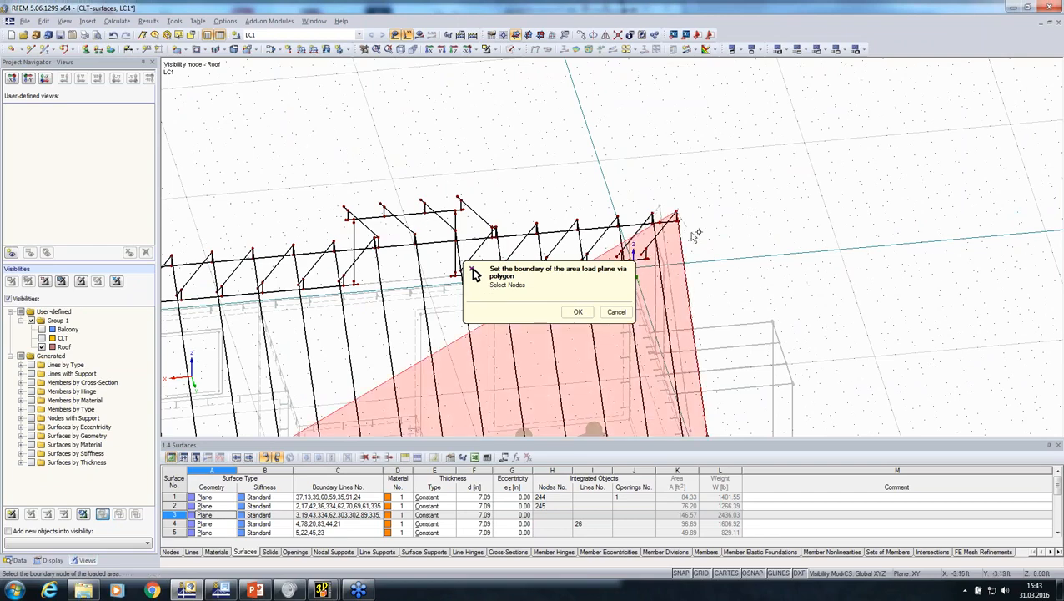
pyautogui.moveTo(709, 224); pyautogui.dragTo(976, 162, button='middle')
pyautogui.scroll(3, 375, 189)
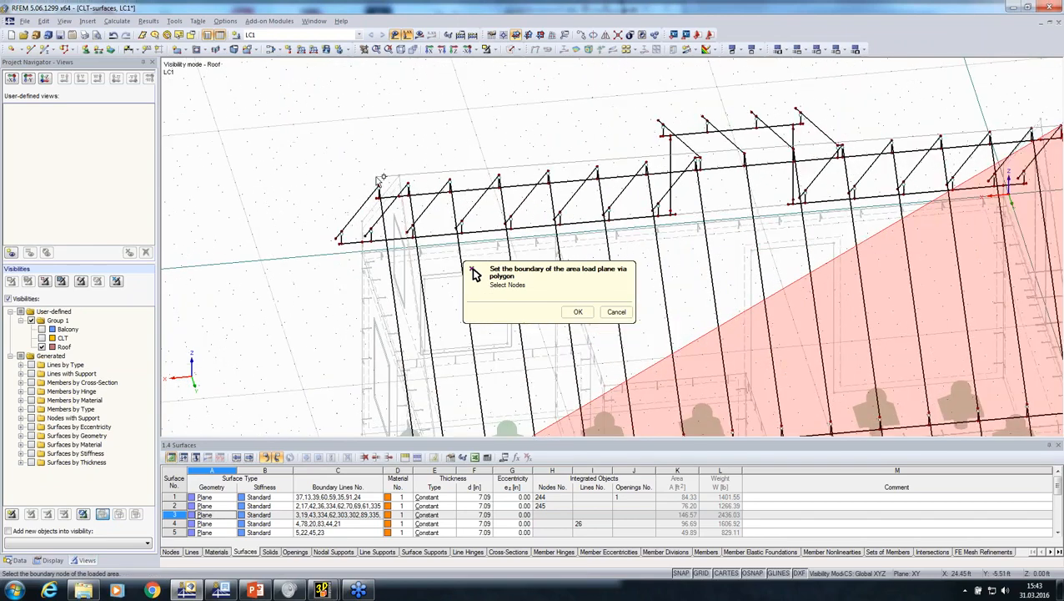
pyautogui.click(380, 188)
pyautogui.click(578, 312)
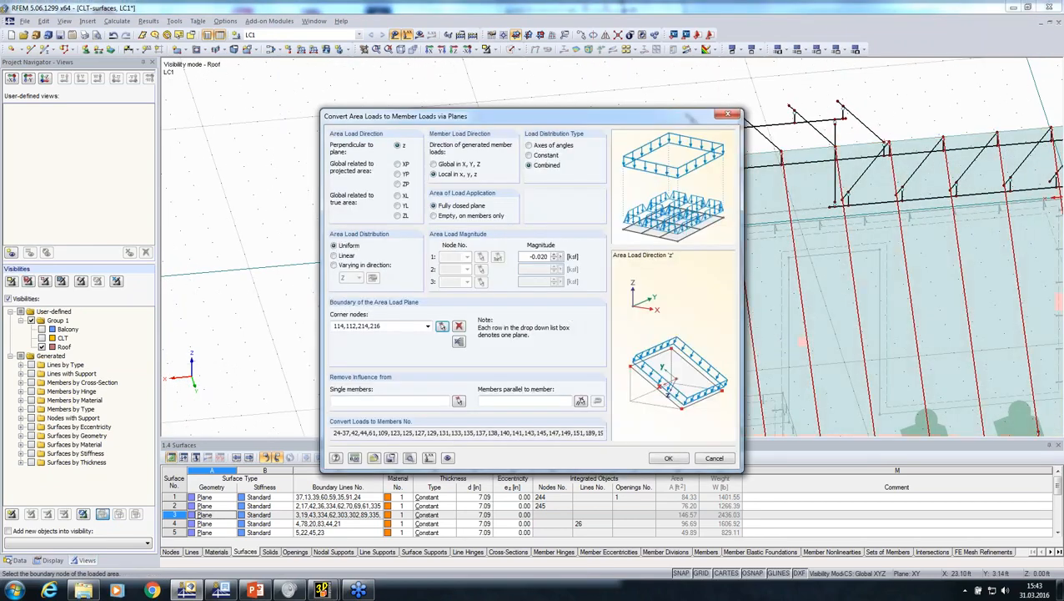
pyautogui.click(663, 459)
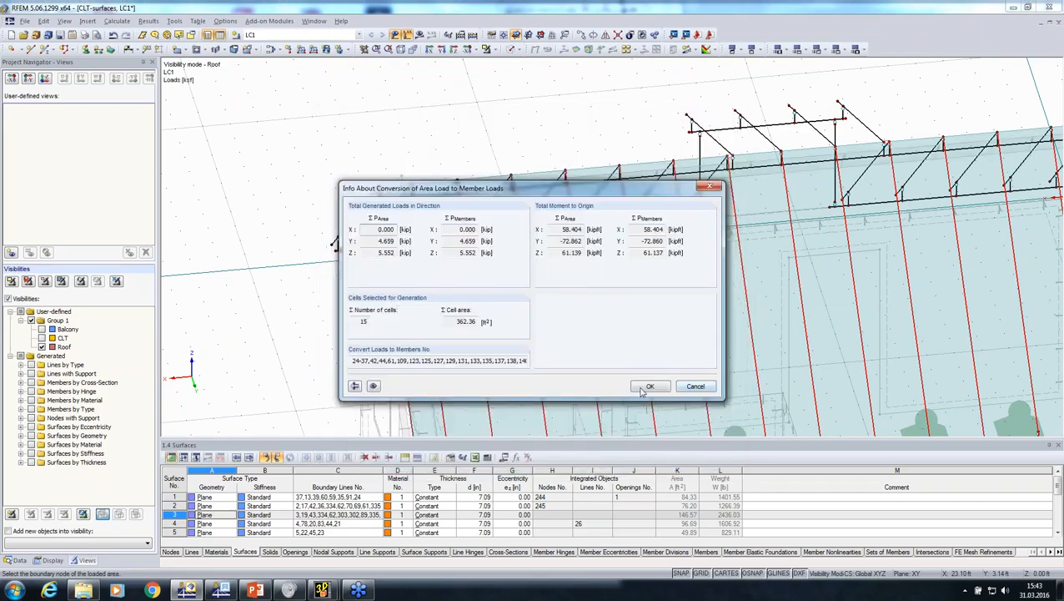
pyautogui.click(667, 388)
# Change the generated roof area load to act in global direction ZL, related to the true area, and regenerate the member loads
pyautogui.scroll(-2, 651, 343)
pyautogui.keyDown('ctrl'); pyautogui.moveTo(395, 304); pyautogui.dragTo(322, 253, button='middle'); pyautogui.keyUp('ctrl')
pyautogui.doubleClick(467, 264)
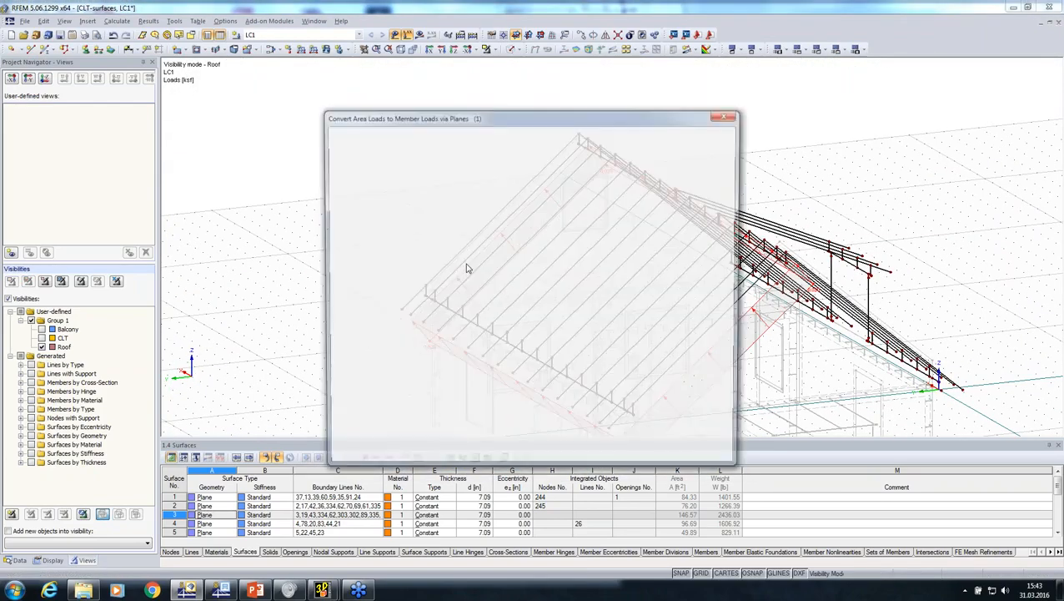
pyautogui.click(398, 216)
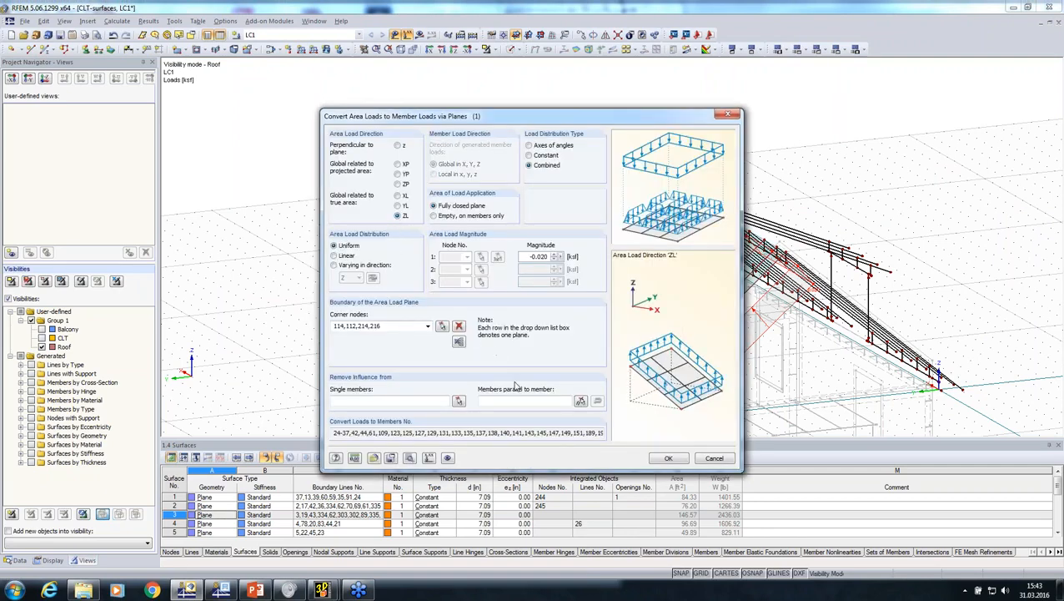
pyautogui.click(666, 459)
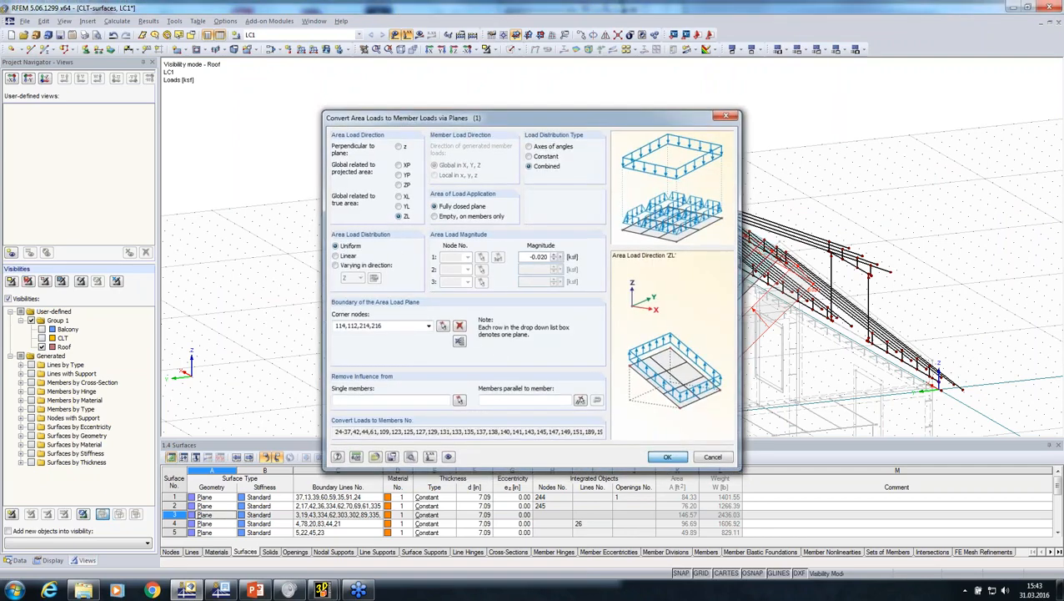
pyautogui.click(652, 387)
pyautogui.keyDown('ctrl'); pyautogui.moveTo(602, 328); pyautogui.dragTo(525, 285, button='middle'); pyautogui.keyUp('ctrl')
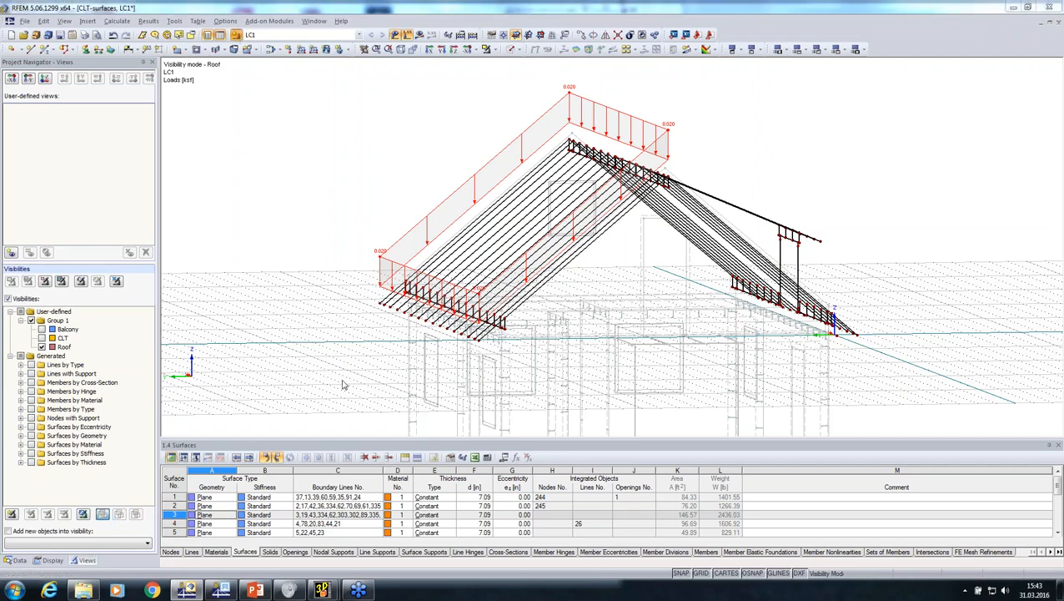
# Create load case LC2 with the Snow action category
pyautogui.click(468, 194)
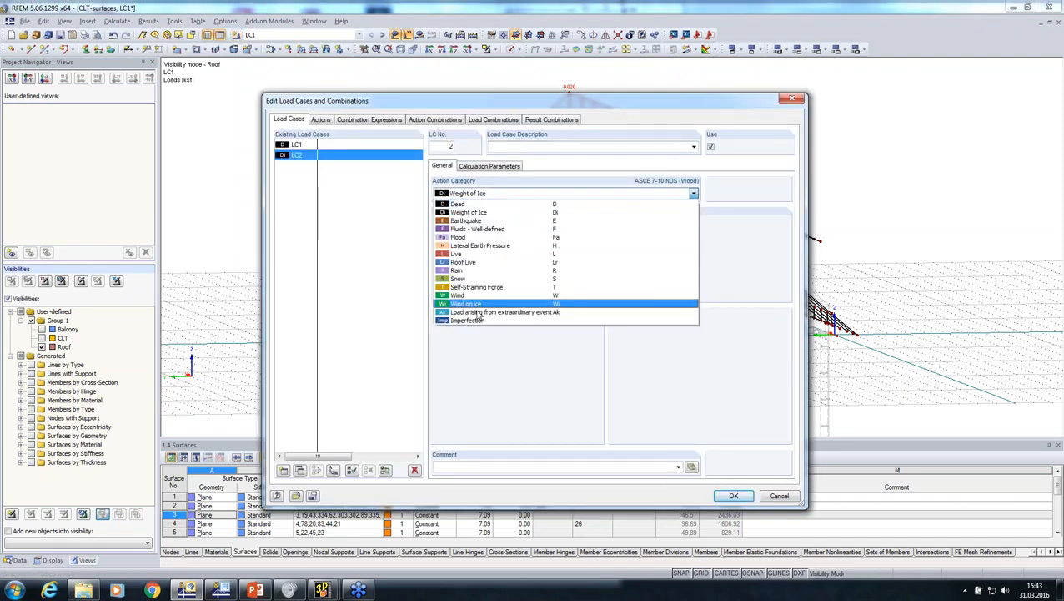
pyautogui.click(464, 281)
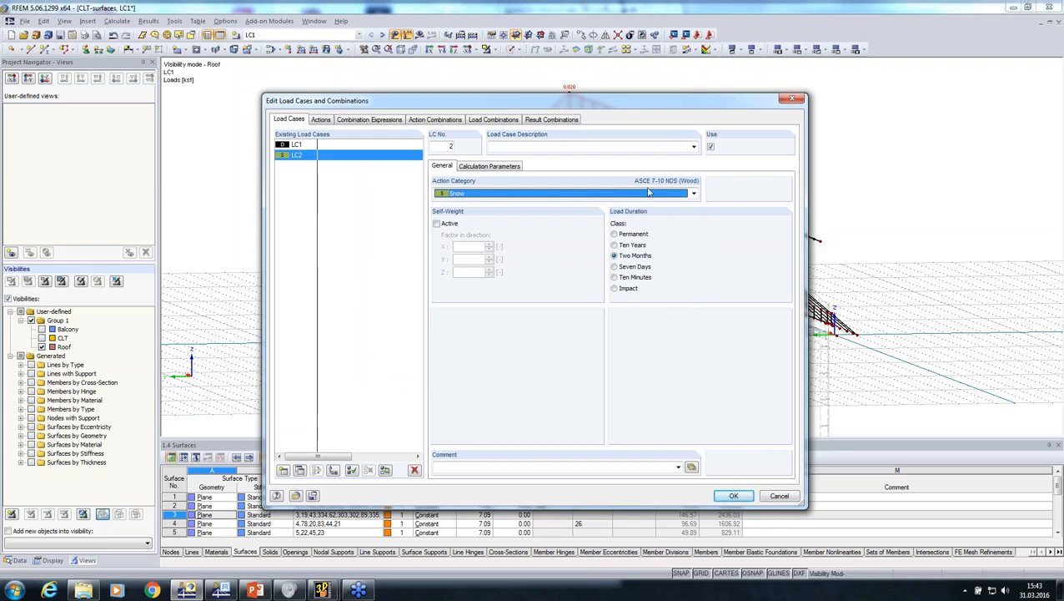
pyautogui.click(724, 498)
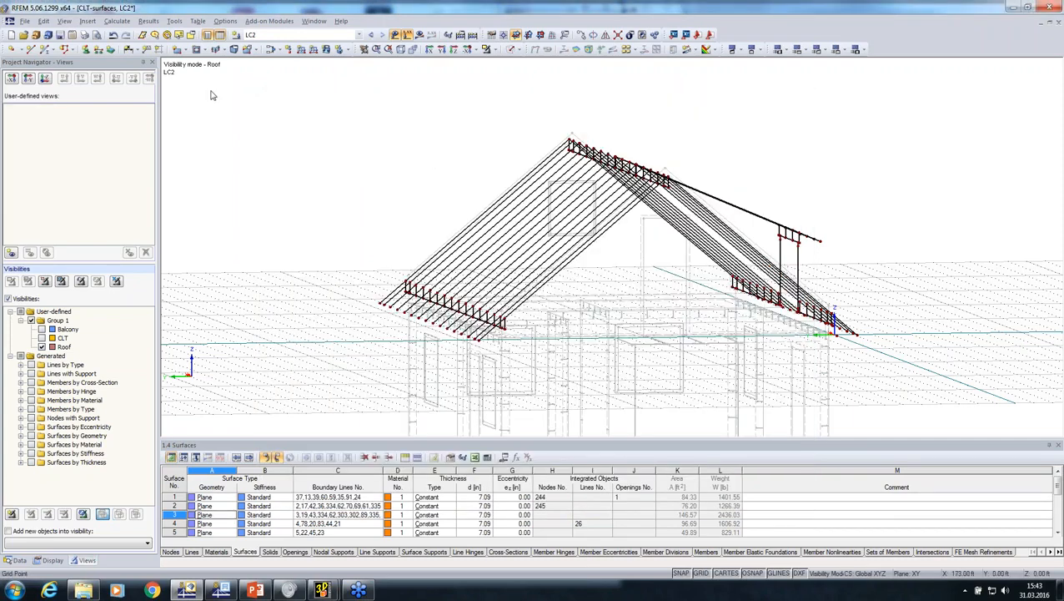
# Start the snow load generator for a duopitch roof according to ASCE/SEI 7-10
pyautogui.click(176, 27)
pyautogui.moveTo(257, 233)
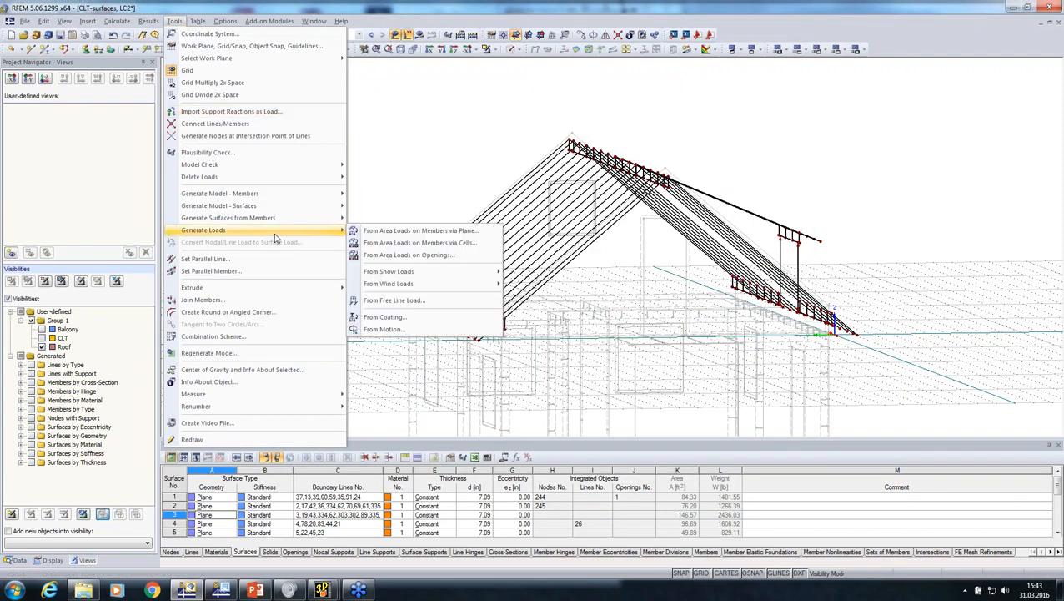
pyautogui.moveTo(438, 276)
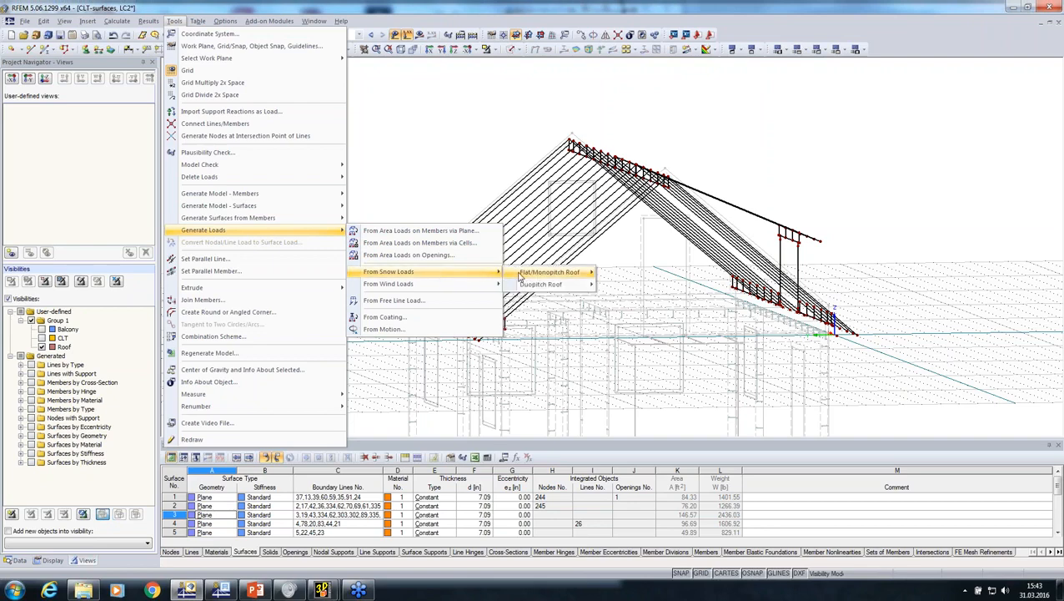
pyautogui.moveTo(591, 291)
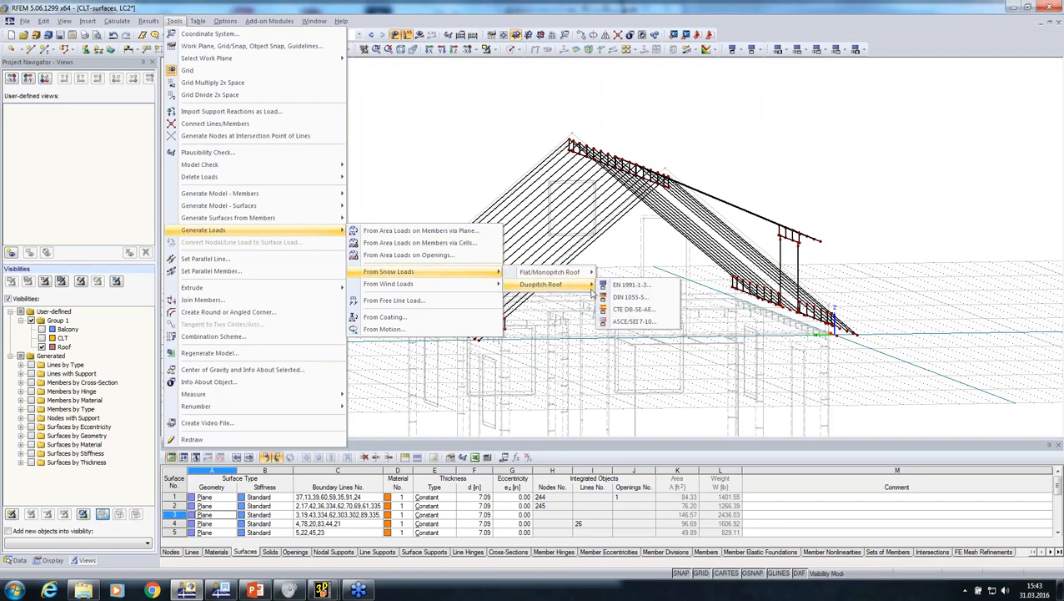
pyautogui.click(622, 323)
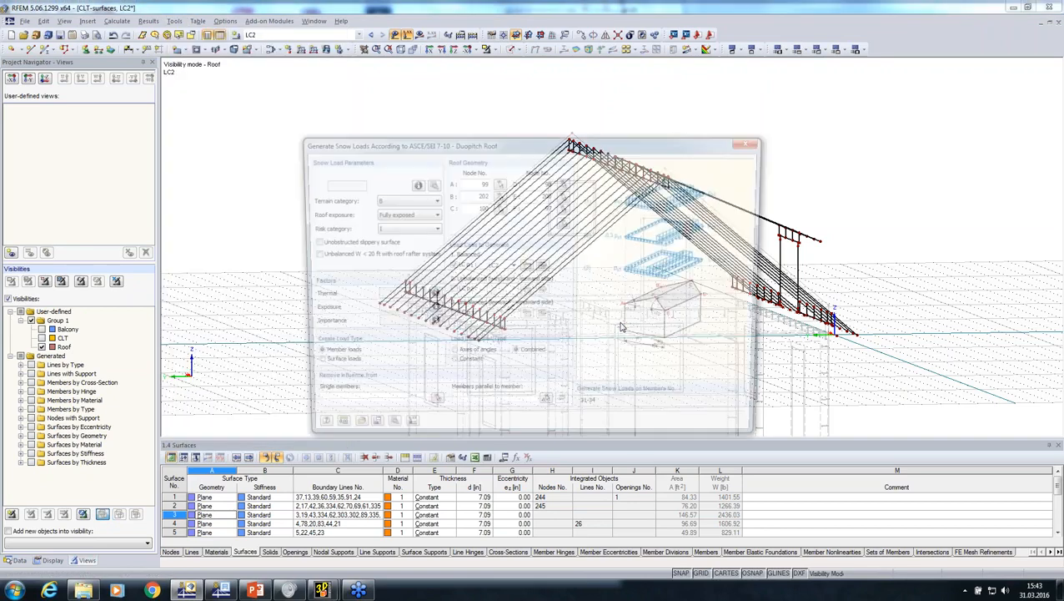
# View the US ground snow load zone map and the catalogue of values for Alaskan locations, and return to the generator
pyautogui.click(413, 187)
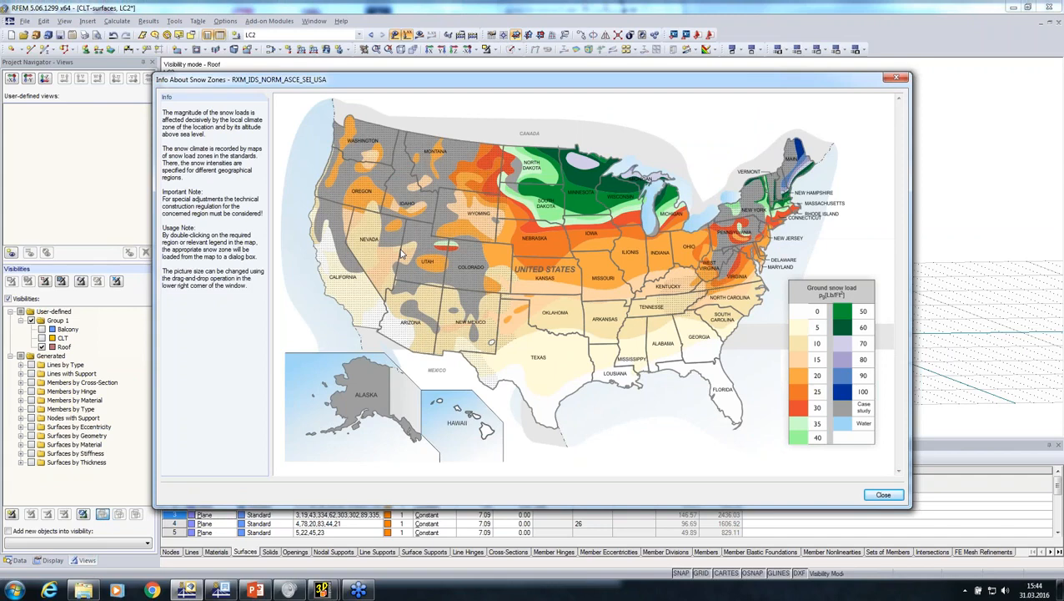
pyautogui.click(882, 496)
pyautogui.click(438, 191)
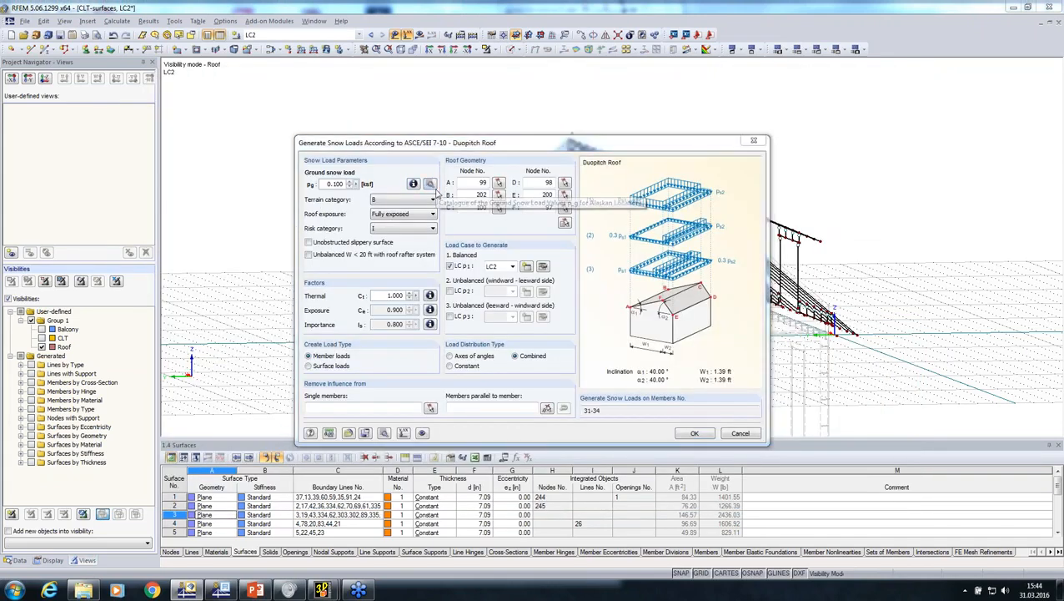
pyautogui.click(685, 427)
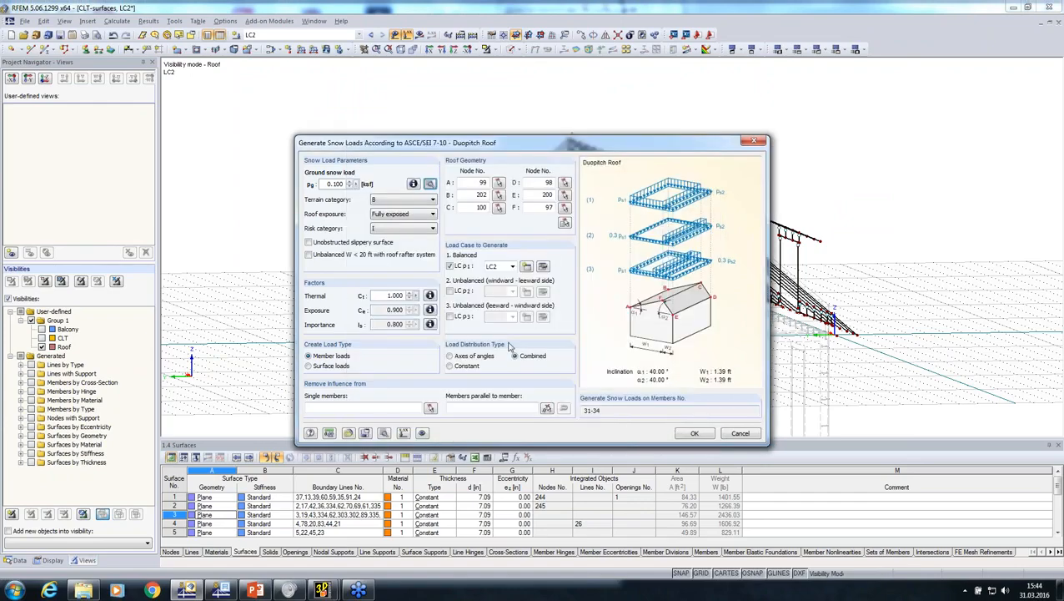
# Define the duopitch roof geometry by picking its six corner nodes at the eaves and ridge ends
pyautogui.click(565, 224)
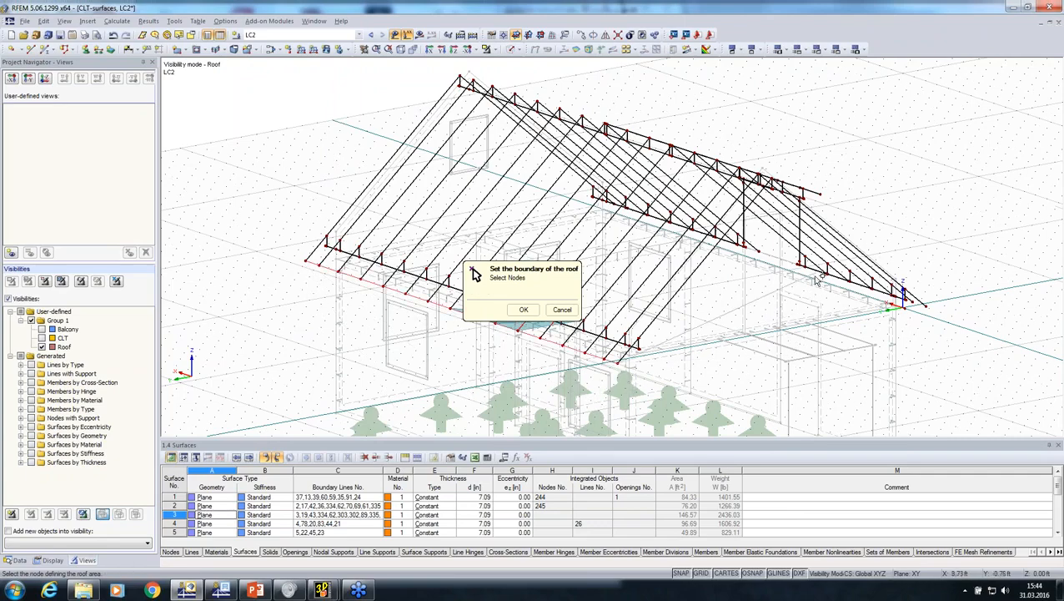
pyautogui.keyDown('ctrl'); pyautogui.moveTo(814, 309); pyautogui.dragTo(851, 323, button='middle'); pyautogui.keyUp('ctrl')
pyautogui.scroll(5, 741, 232)
pyautogui.click(882, 184)
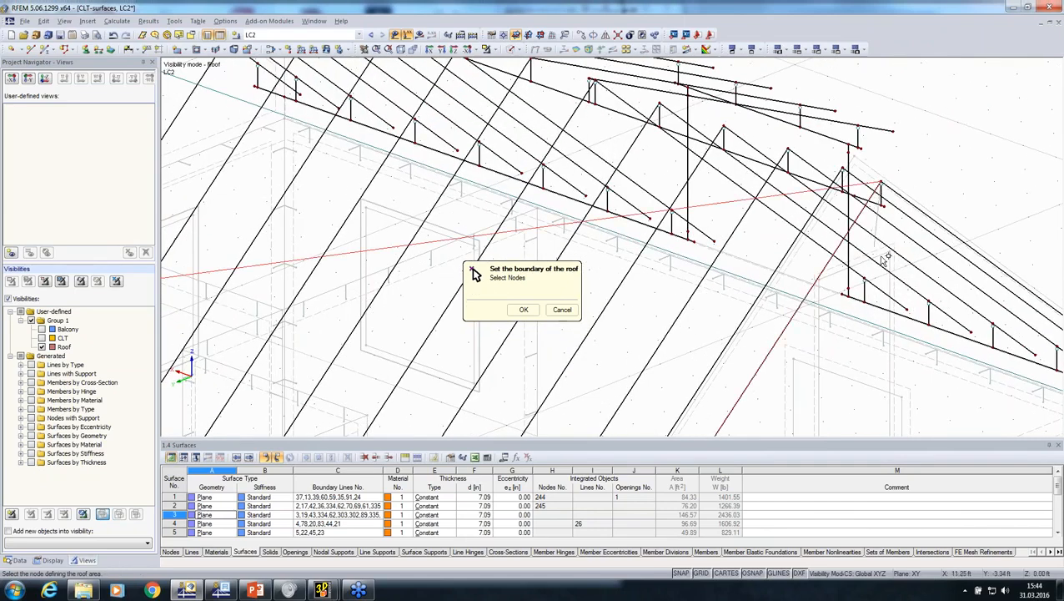
pyautogui.keyDown('ctrl'); pyautogui.moveTo(880, 184); pyautogui.dragTo(698, 372, button='middle'); pyautogui.keyUp('ctrl')
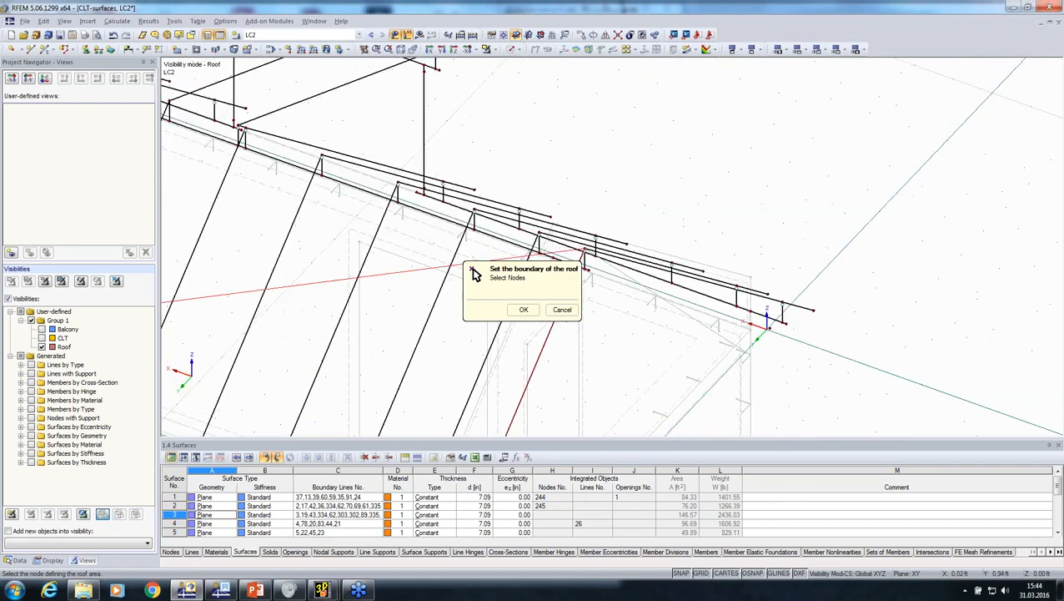
pyautogui.scroll(2, 806, 317)
pyautogui.click(819, 310)
pyautogui.keyDown('ctrl'); pyautogui.moveTo(799, 319); pyautogui.dragTo(862, 226, button='middle'); pyautogui.keyUp('ctrl')
pyautogui.click(817, 310)
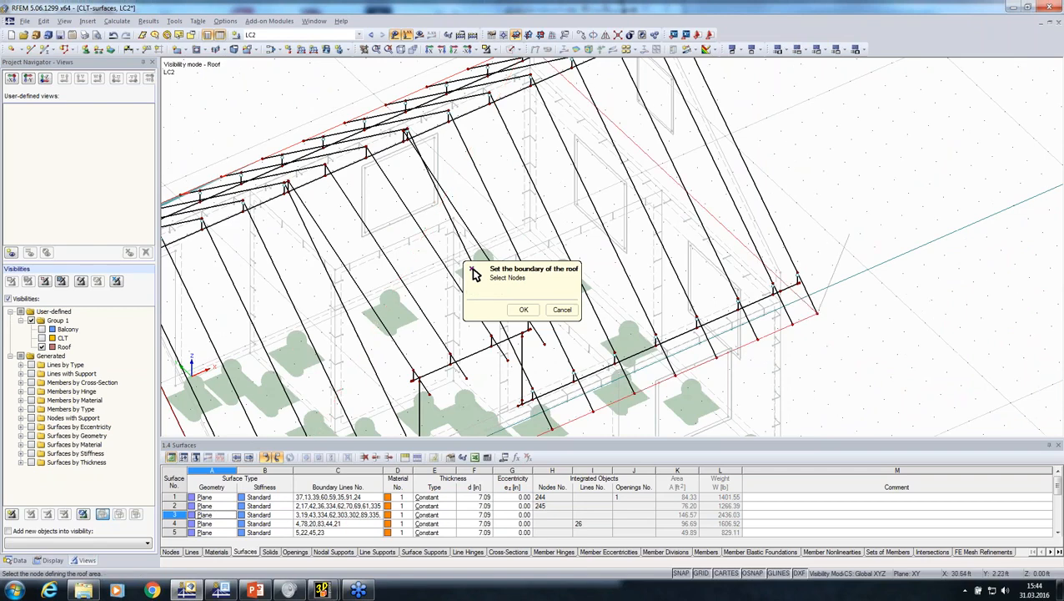
pyautogui.moveTo(847, 241); pyautogui.dragTo(841, 366, button='middle')
pyautogui.click(667, 143)
pyautogui.click(524, 309)
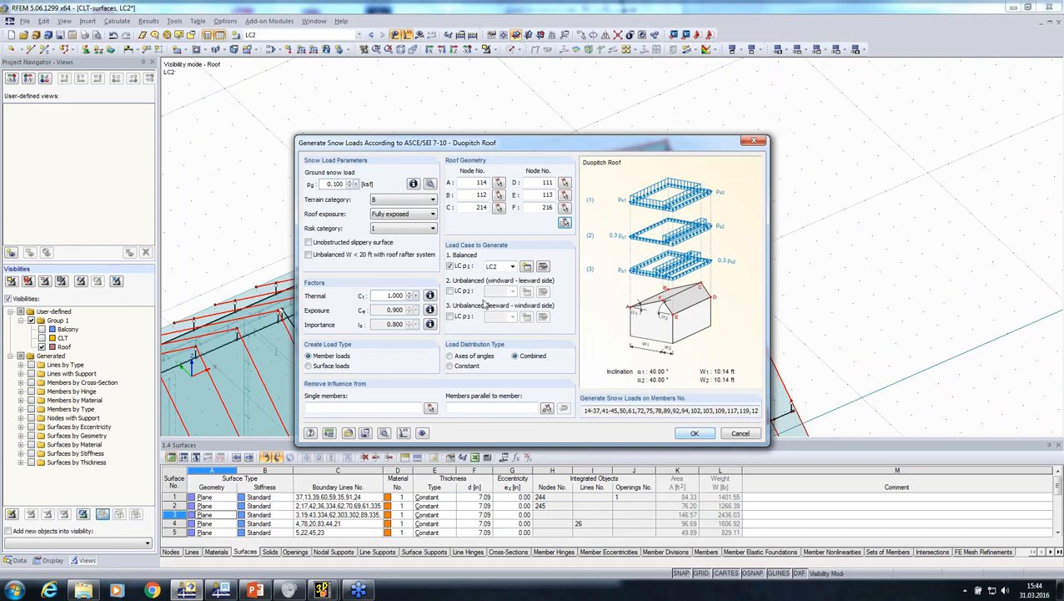
# Generate the balanced snow load for LC2 as member loads on the duopitch roof and accept the generation info
pyautogui.click(685, 433)
pyautogui.click(697, 452)
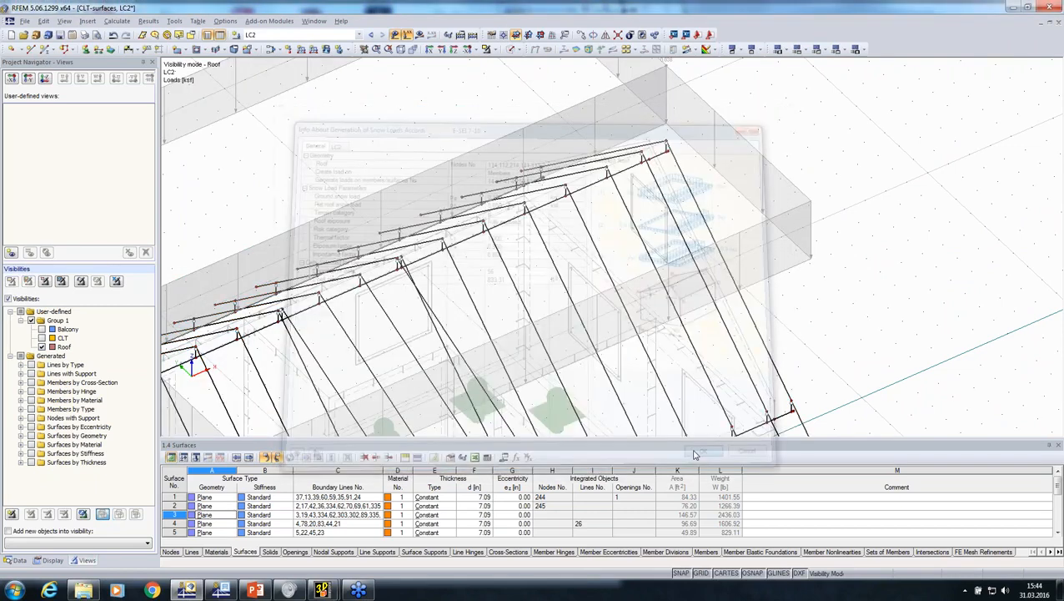
pyautogui.moveTo(692, 381); pyautogui.dragTo(496, 209, button='middle')
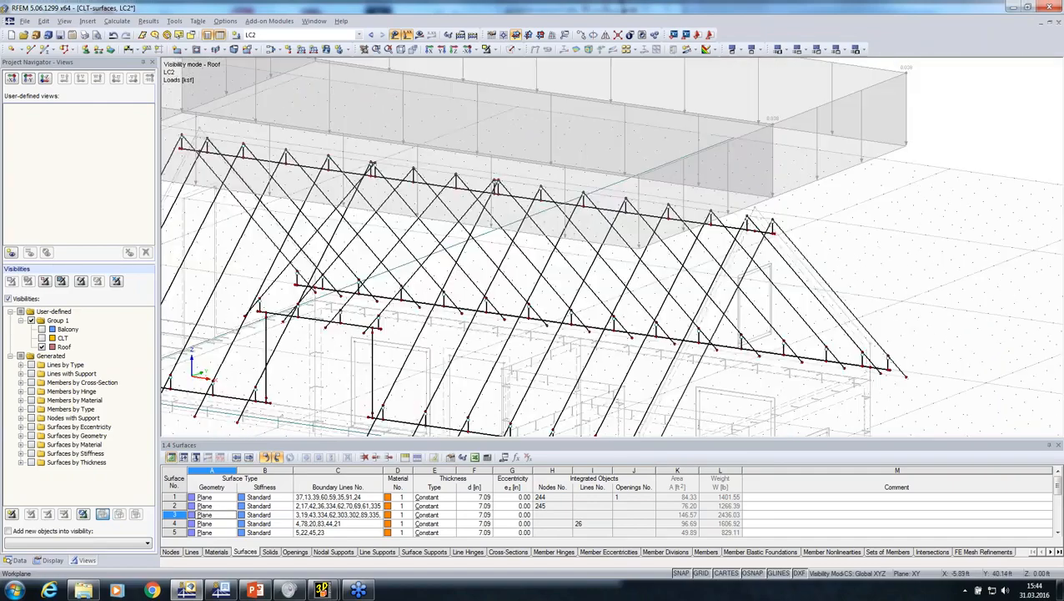
pyautogui.scroll(-5, 631, 180)
pyautogui.keyDown('ctrl'); pyautogui.moveTo(631, 179); pyautogui.dragTo(359, 306, button='middle'); pyautogui.keyUp('ctrl')
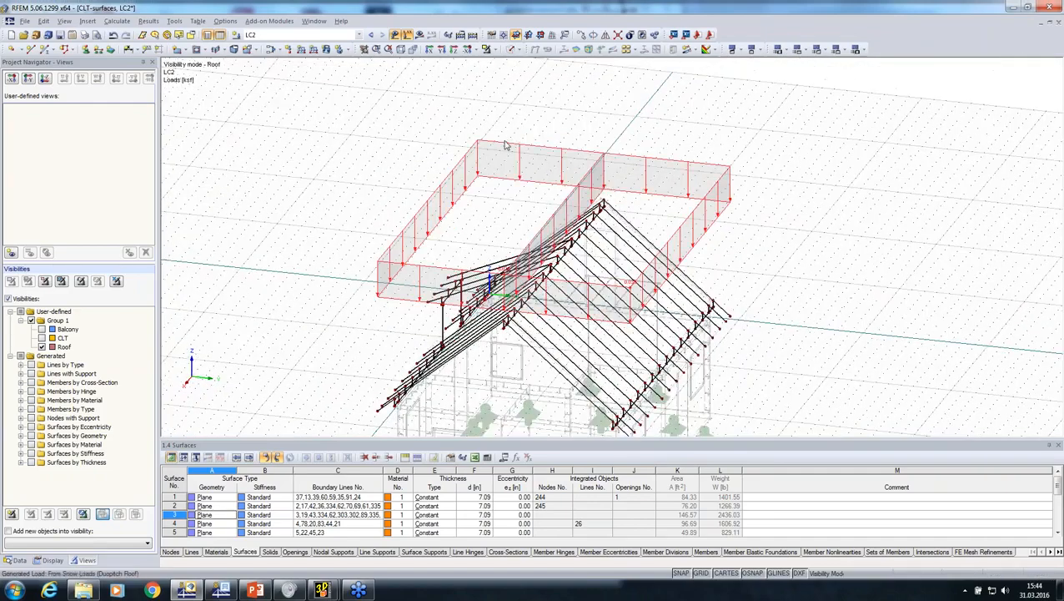
# Display the generated snow load separately on the individual roof members, and switch back to the combined load display
pyautogui.rightClick(505, 146)
pyautogui.click(550, 177)
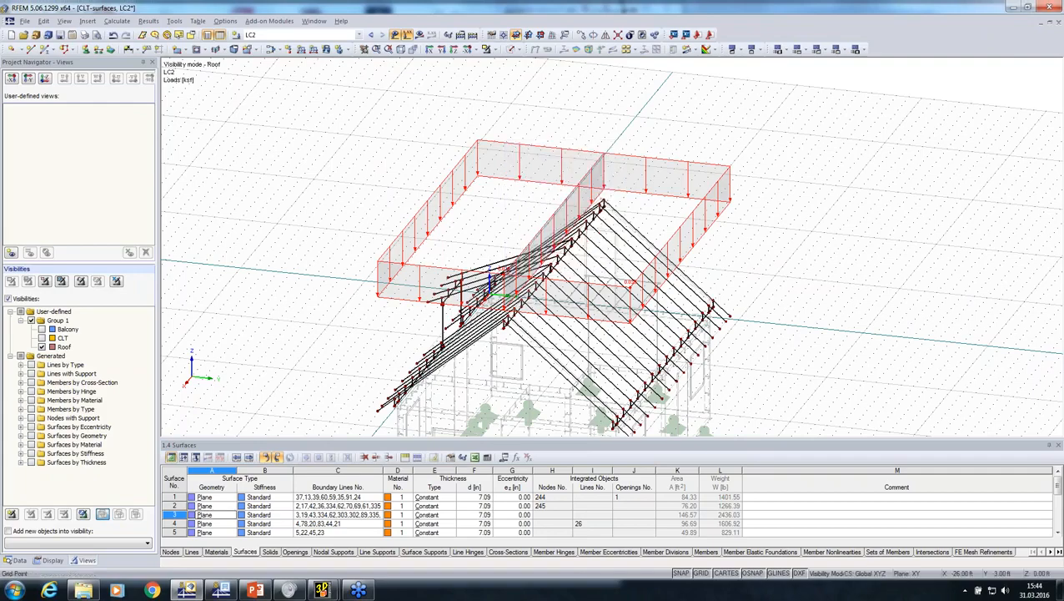
pyautogui.keyDown('ctrl'); pyautogui.moveTo(375, 188); pyautogui.dragTo(514, 178, button='middle'); pyautogui.keyUp('ctrl')
pyautogui.rightClick(448, 158)
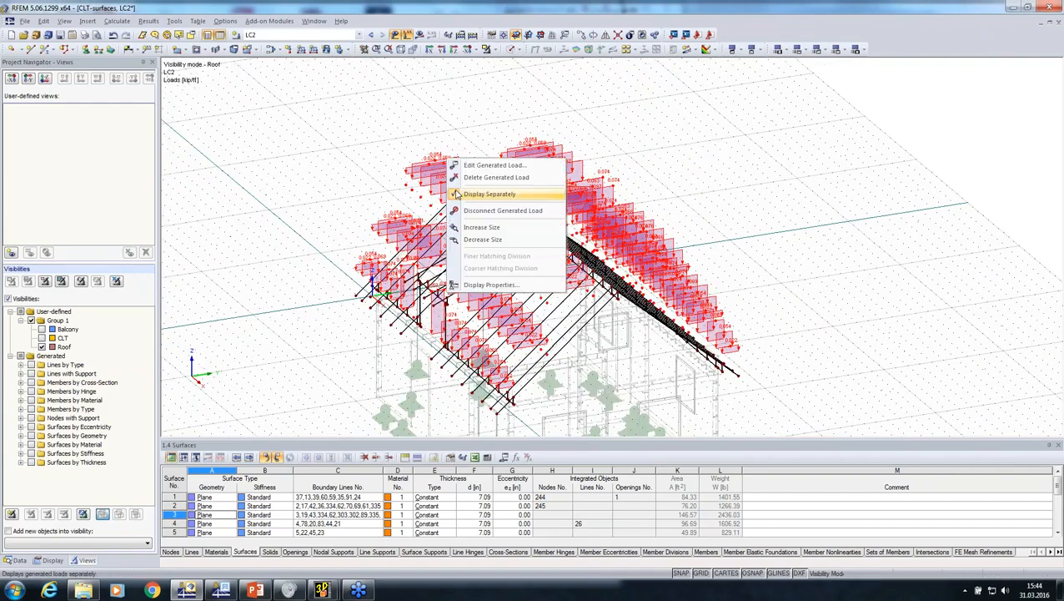
pyautogui.click(457, 193)
# Show the Balcony and CLT visibility groups together with the roof
pyautogui.keyDown('ctrl'); pyautogui.moveTo(784, 312); pyautogui.dragTo(455, 284, button='middle'); pyautogui.keyUp('ctrl')
pyautogui.click(42, 330)
pyautogui.click(42, 338)
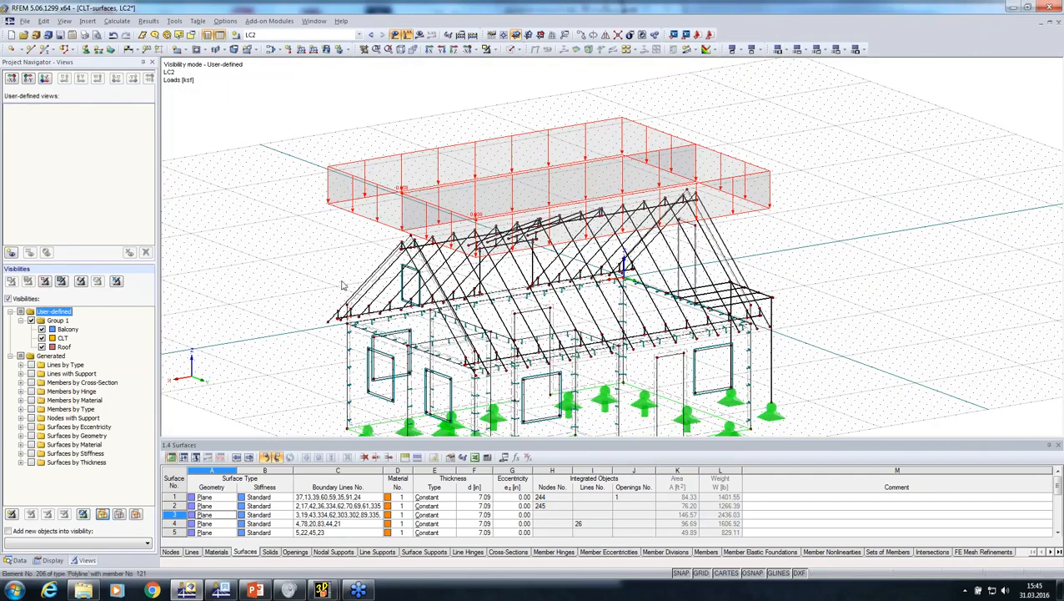
pyautogui.moveTo(308, 254)
pyautogui.keyDown('ctrl'); pyautogui.mouseDown(button='middle')
pyautogui.moveTo(309, 244)
pyautogui.moveTo(371, 260)
pyautogui.mouseUp(button='middle'); pyautogui.keyUp('ctrl')
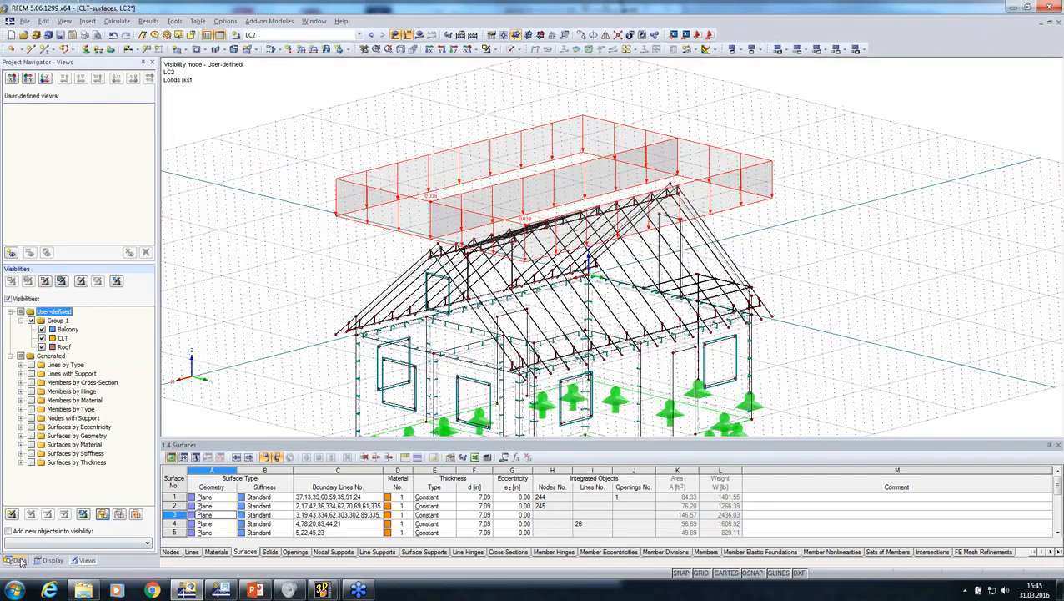
# Open the load cases and combinations for editing and delete combination expression CE2 for Section 2.4 (ASD)
pyautogui.click(16, 560)
pyautogui.click(68, 405)
pyautogui.rightClick(67, 406)
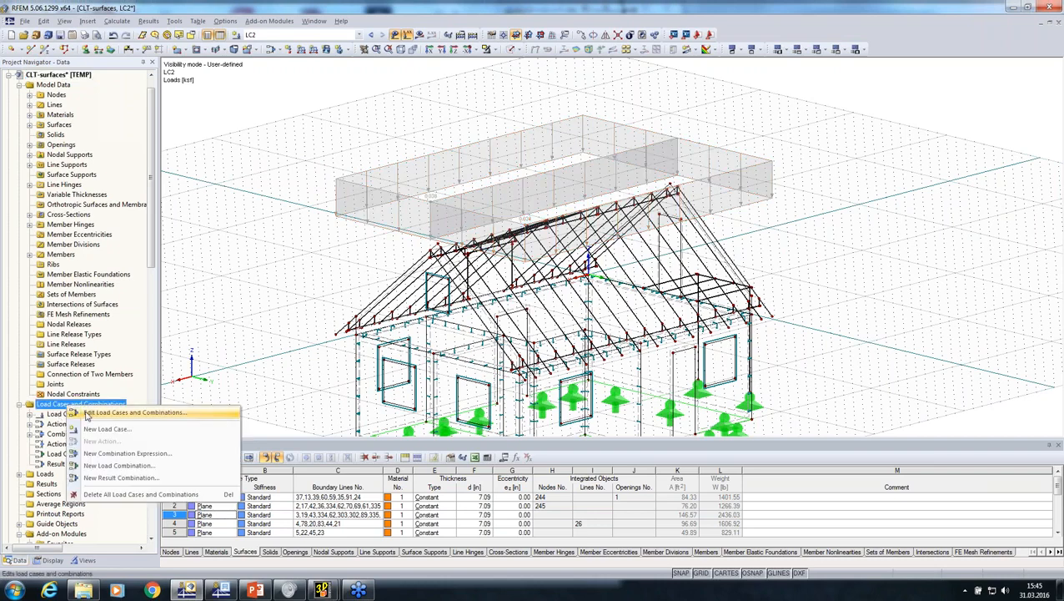
pyautogui.click(116, 415)
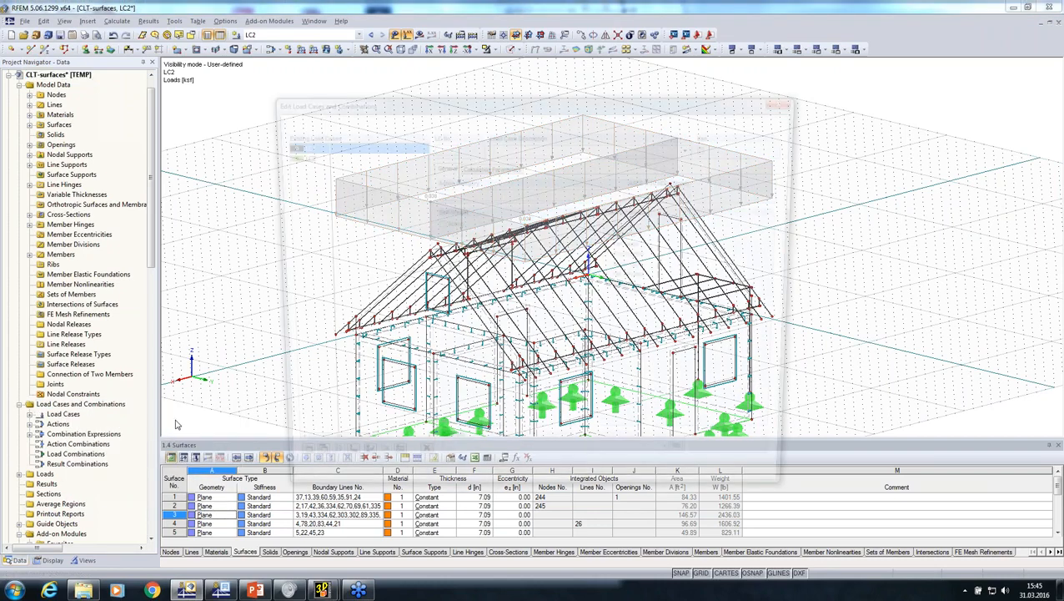
pyautogui.click(369, 121)
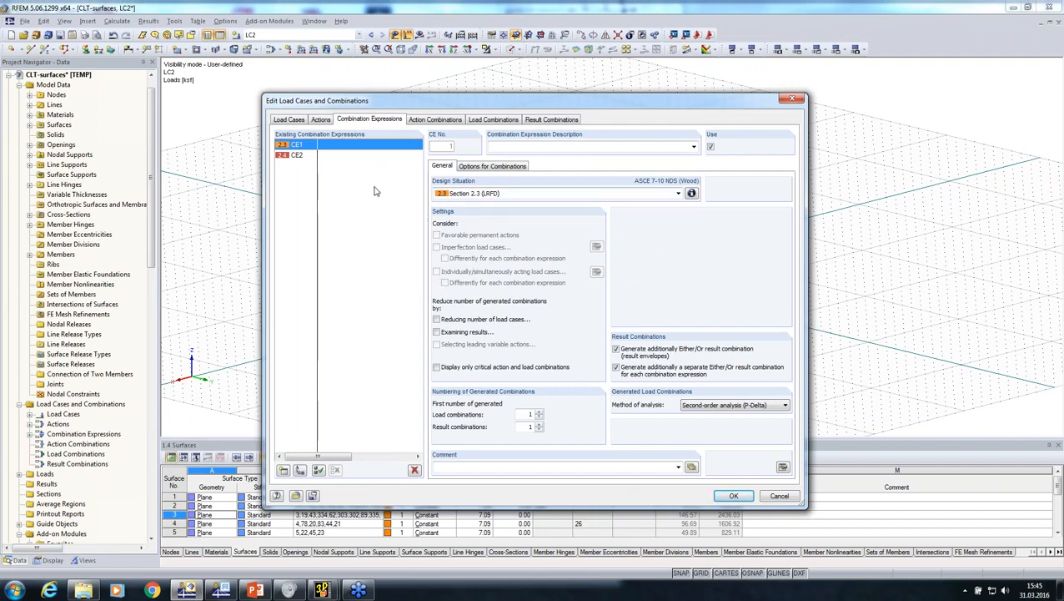
pyautogui.click(474, 193)
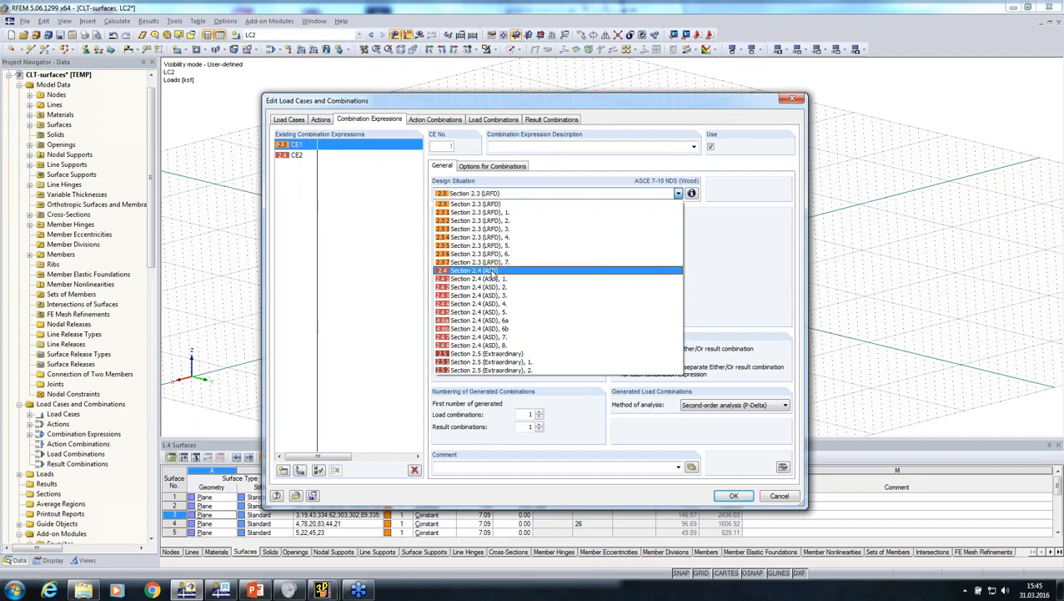
pyautogui.click(297, 156)
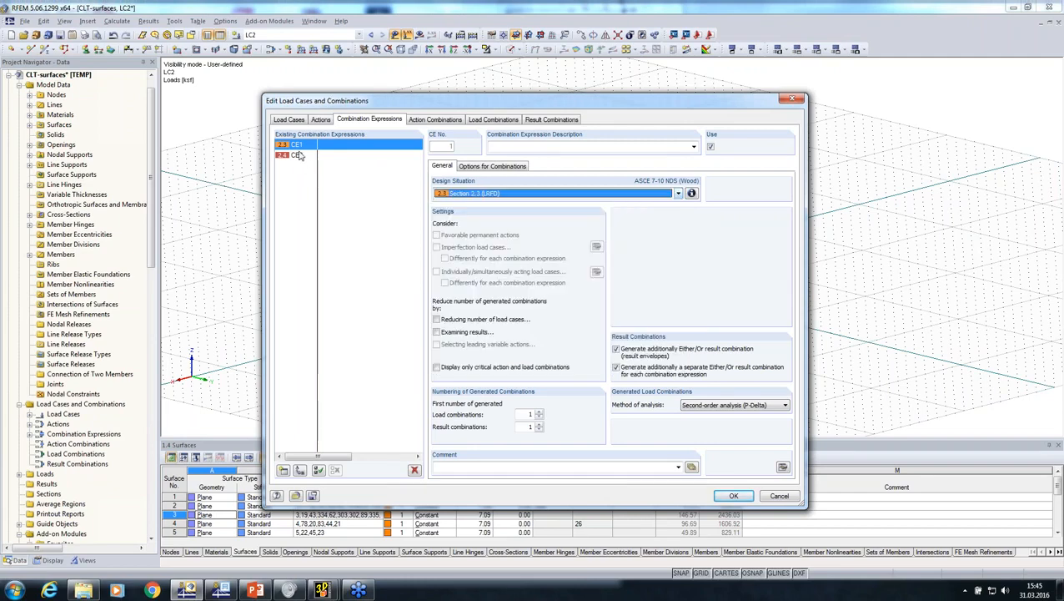
pyautogui.click(297, 156)
pyautogui.click(415, 469)
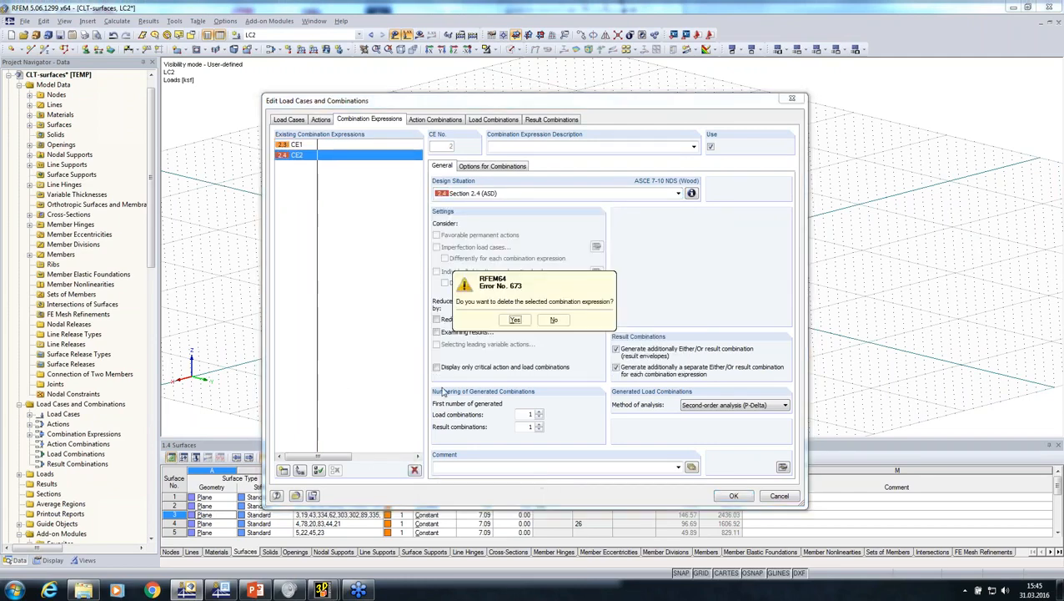
pyautogui.click(513, 319)
# Set the generated load combinations to geometrically linear analysis, generate them and accept the combinations
pyautogui.click(710, 406)
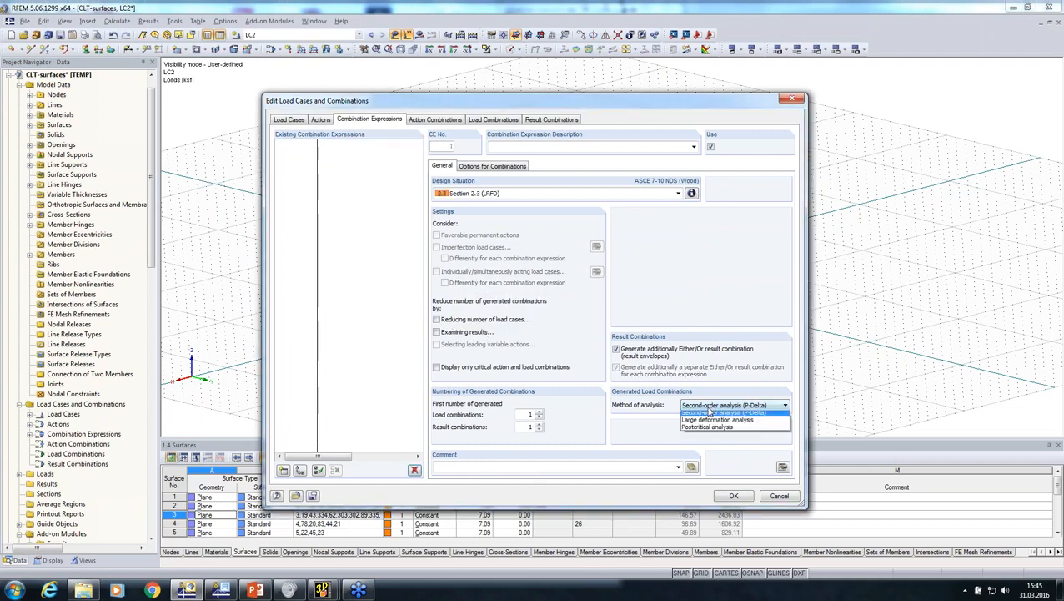
pyautogui.click(708, 416)
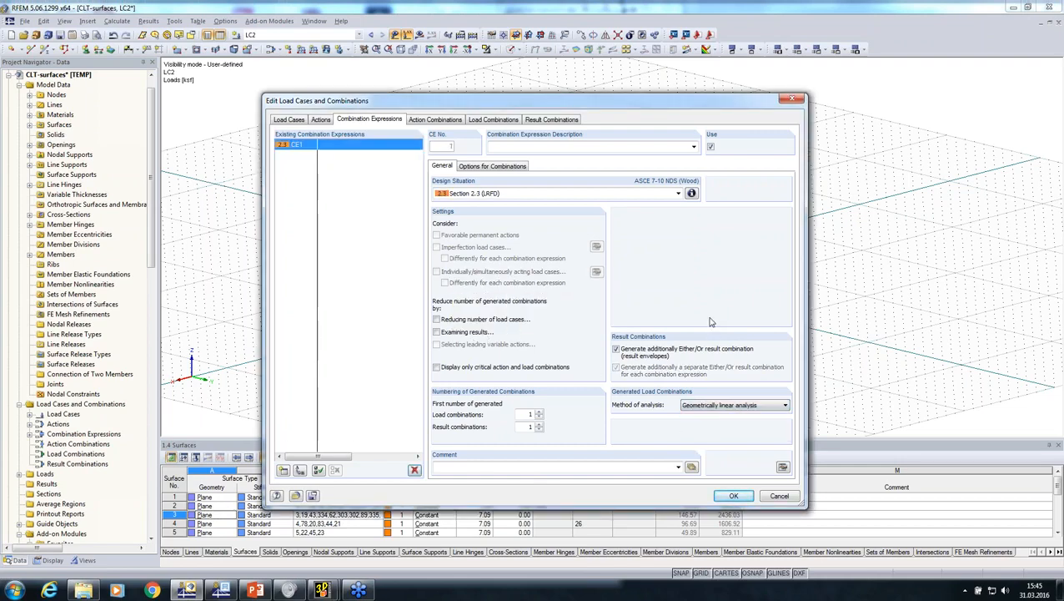
pyautogui.click(493, 121)
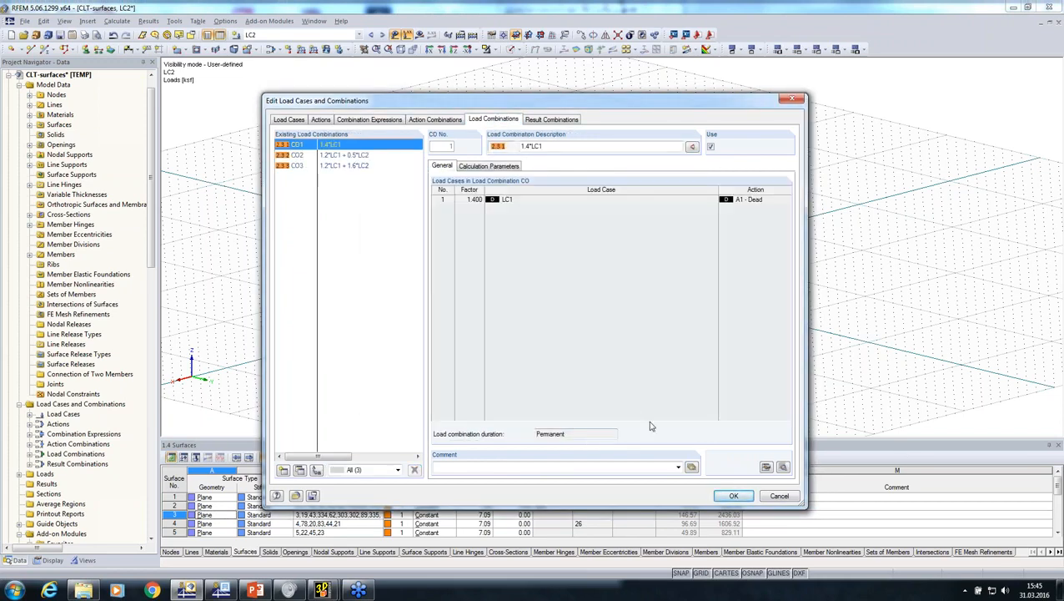
pyautogui.click(735, 497)
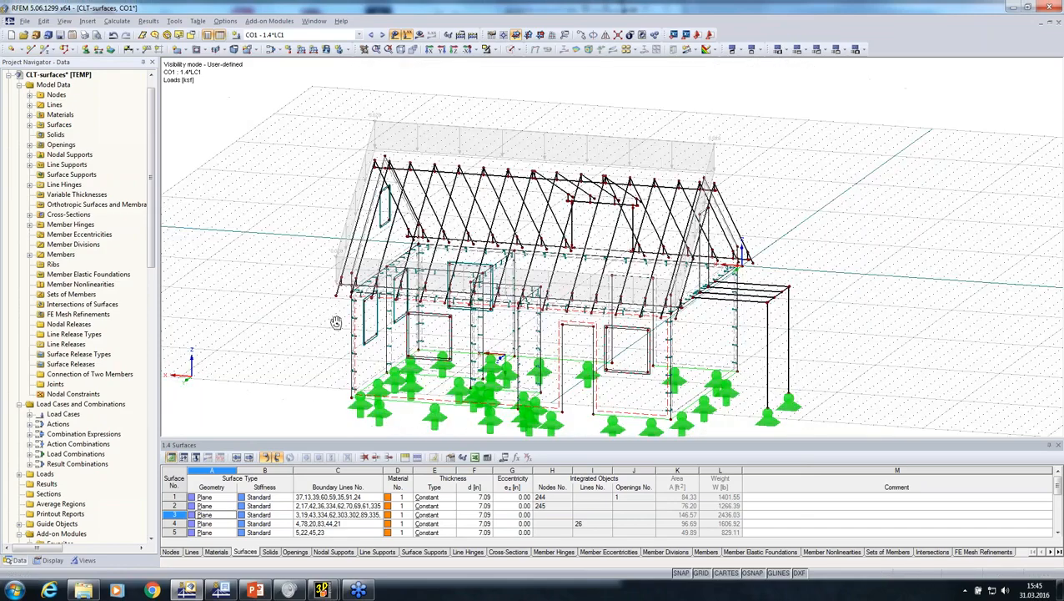
# Set up RF-LAMINATE to design all surfaces according to ANSI/AWC NDS-2015 with LRFD for result combination RC1
pyautogui.keyDown('ctrl'); pyautogui.moveTo(337, 322); pyautogui.dragTo(288, 313, button='middle'); pyautogui.keyUp('ctrl')
pyautogui.click(268, 22)
pyautogui.moveTo(300, 176)
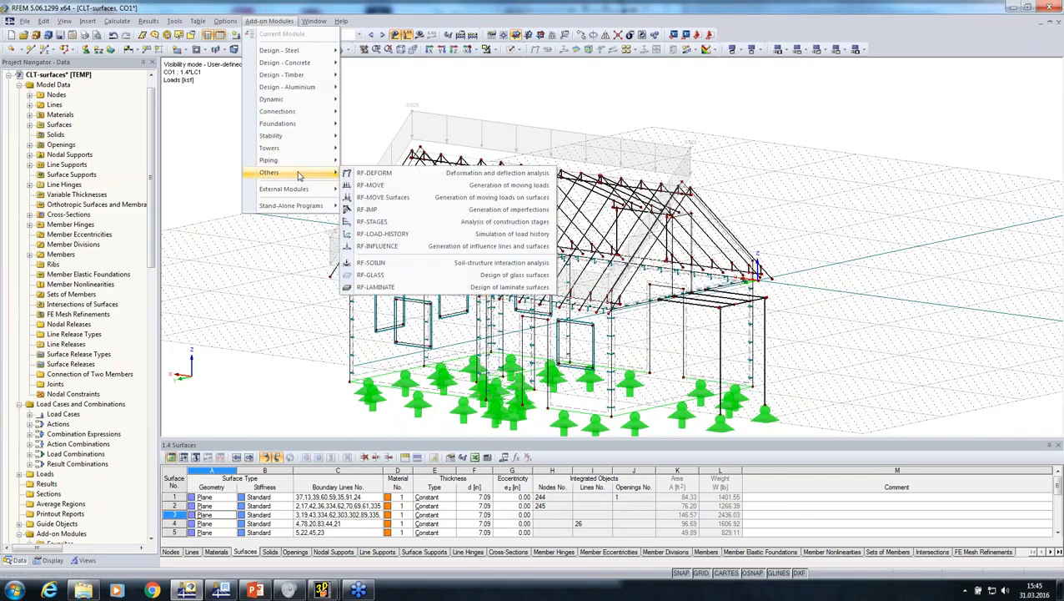
pyautogui.click(413, 288)
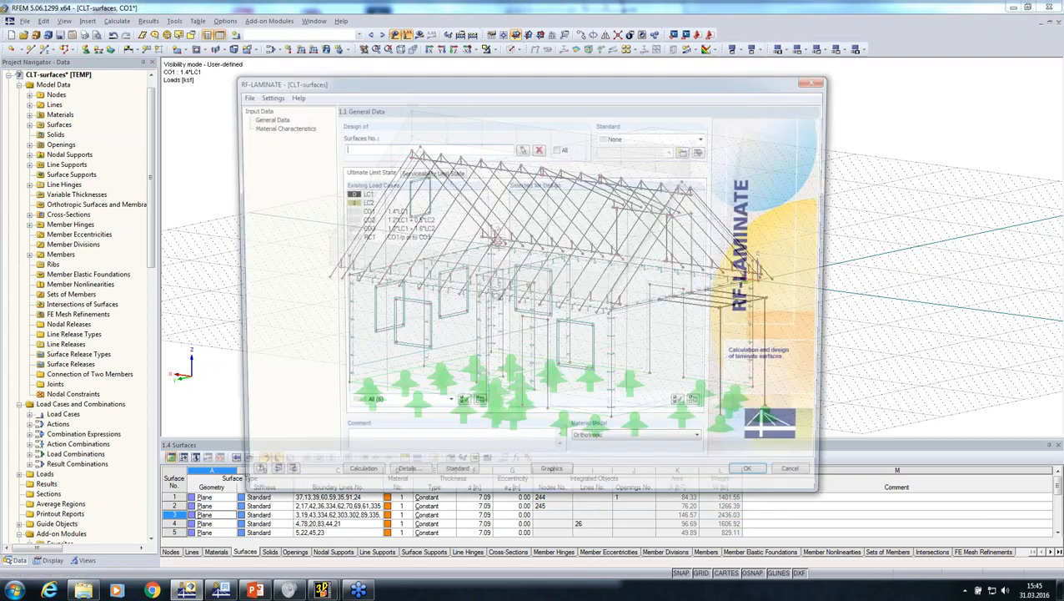
pyautogui.click(706, 137)
pyautogui.click(619, 176)
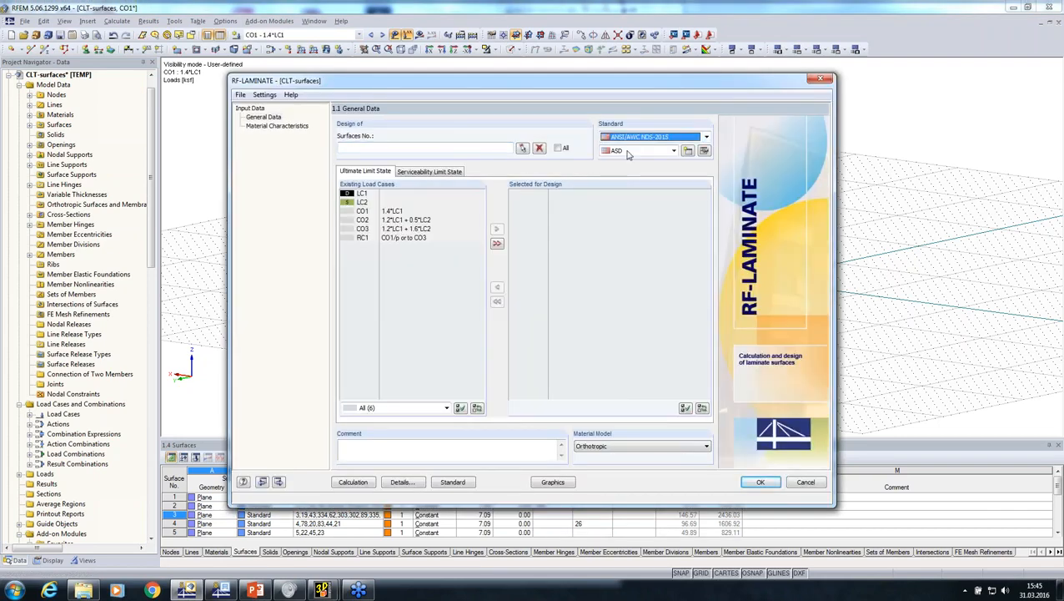
pyautogui.click(673, 151)
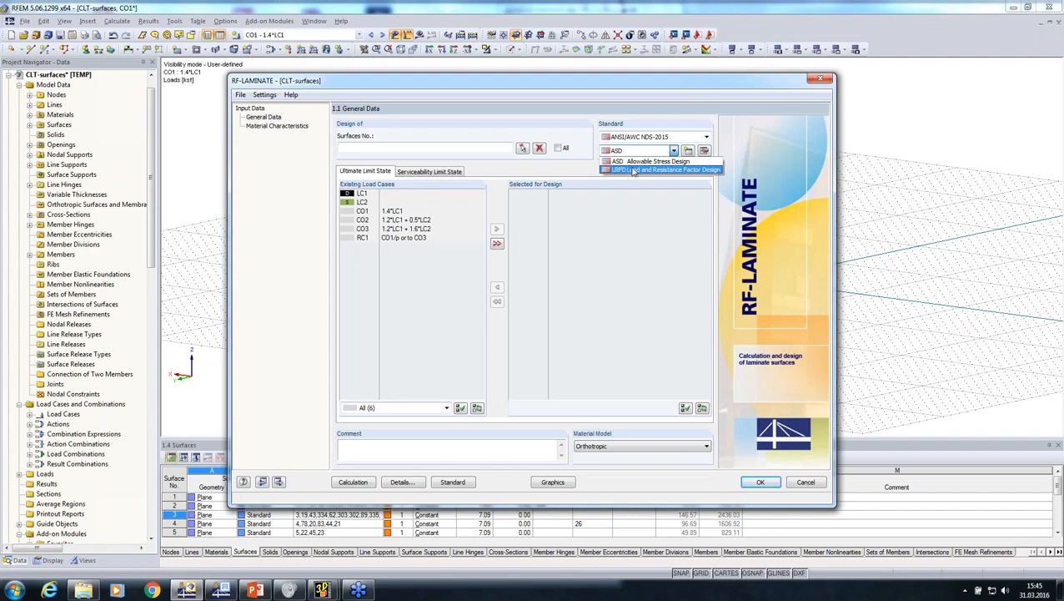
pyautogui.click(632, 171)
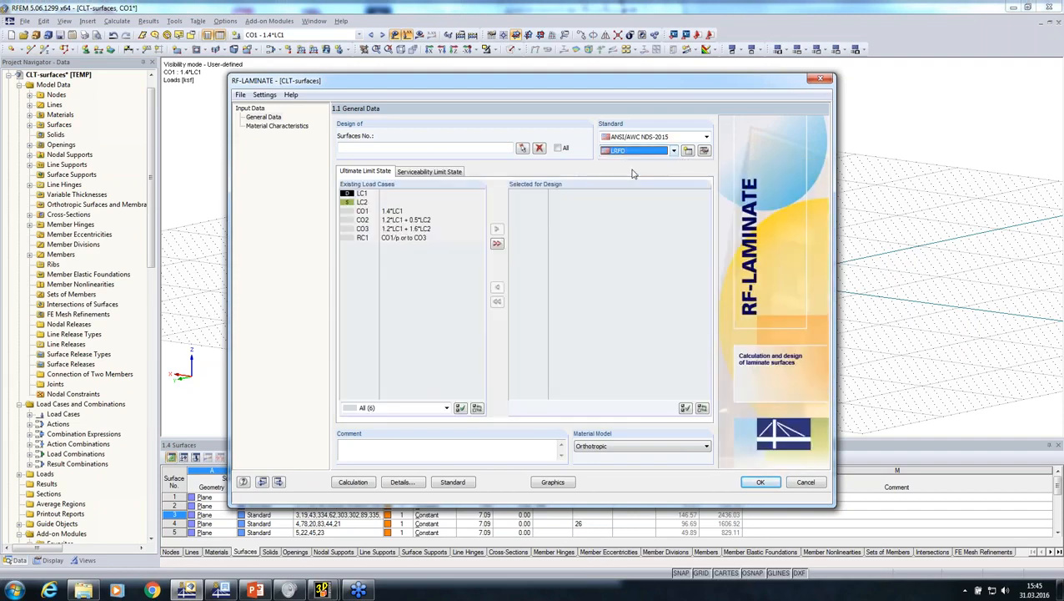
pyautogui.doubleClick(383, 239)
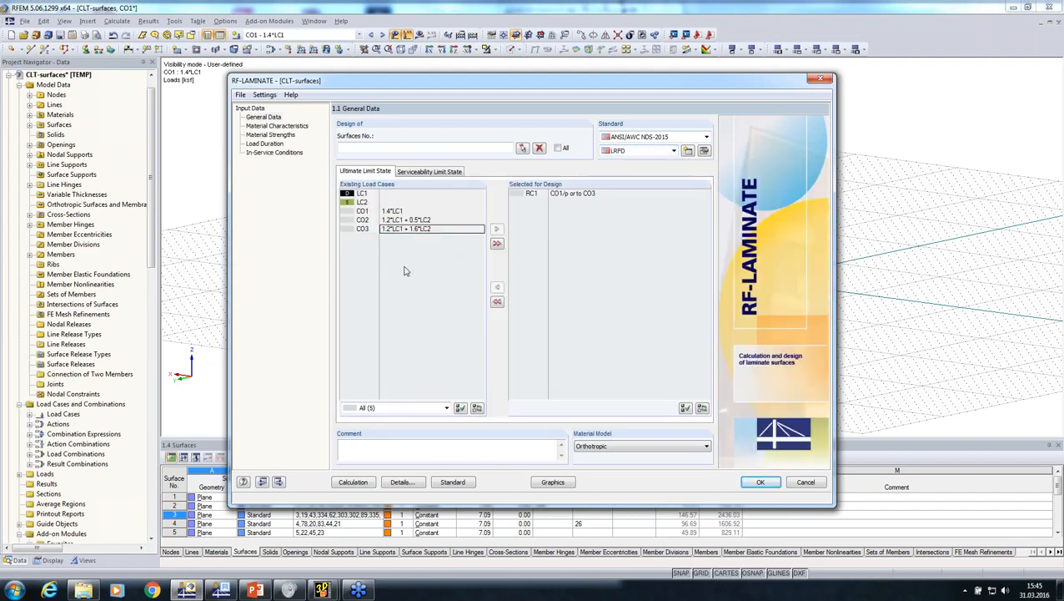
pyautogui.click(559, 147)
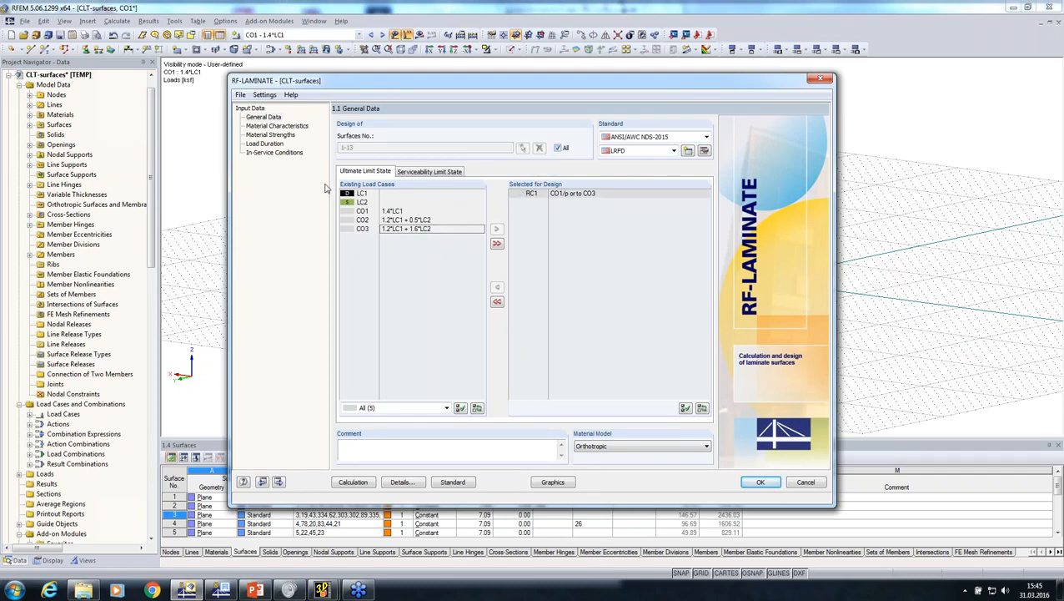
# Import the layers of Composition 1 from the library as ANSI/APA PRG 320 CLT, grade E4, thickness 4 1/8 in
pyautogui.click(274, 126)
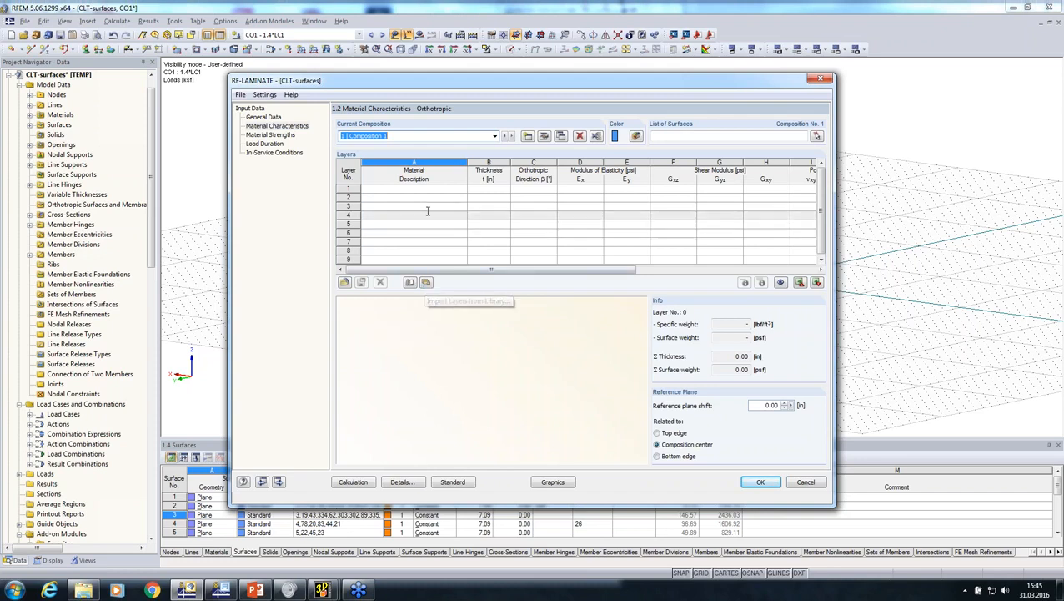
pyautogui.click(435, 215)
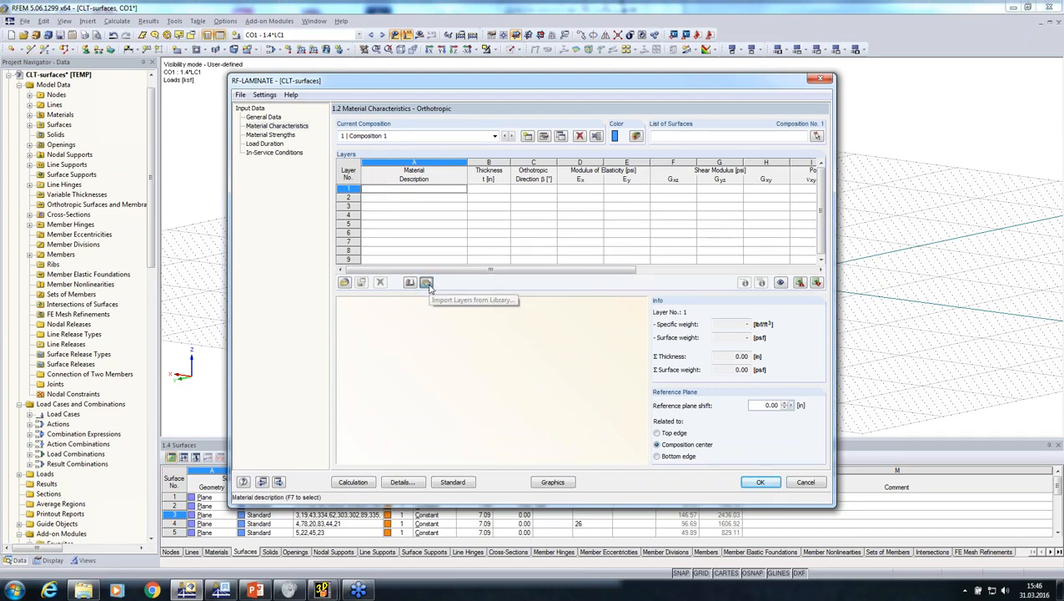
pyautogui.click(427, 282)
pyautogui.click(453, 229)
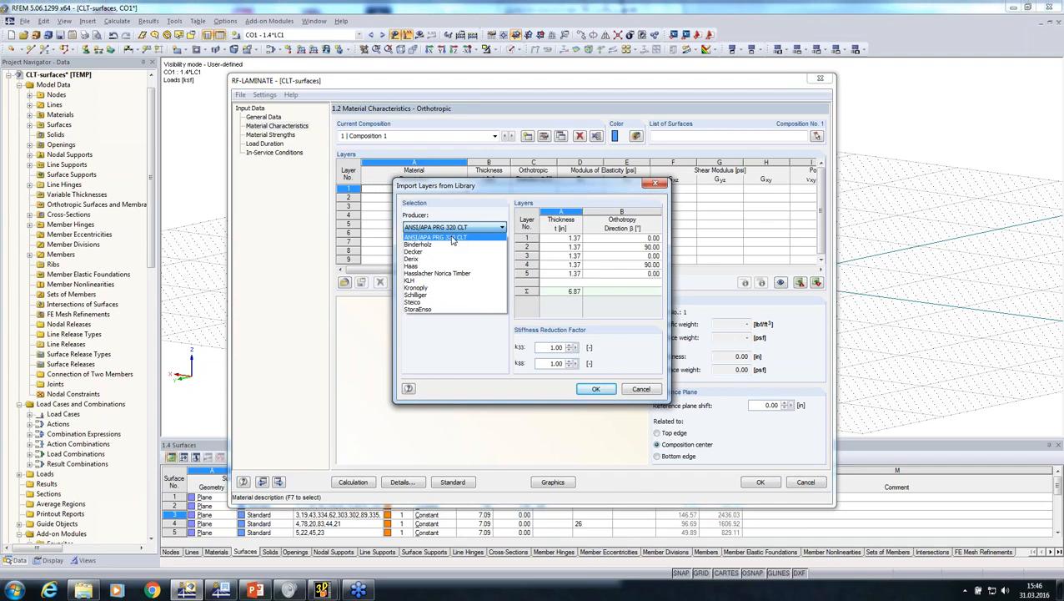
pyautogui.click(452, 240)
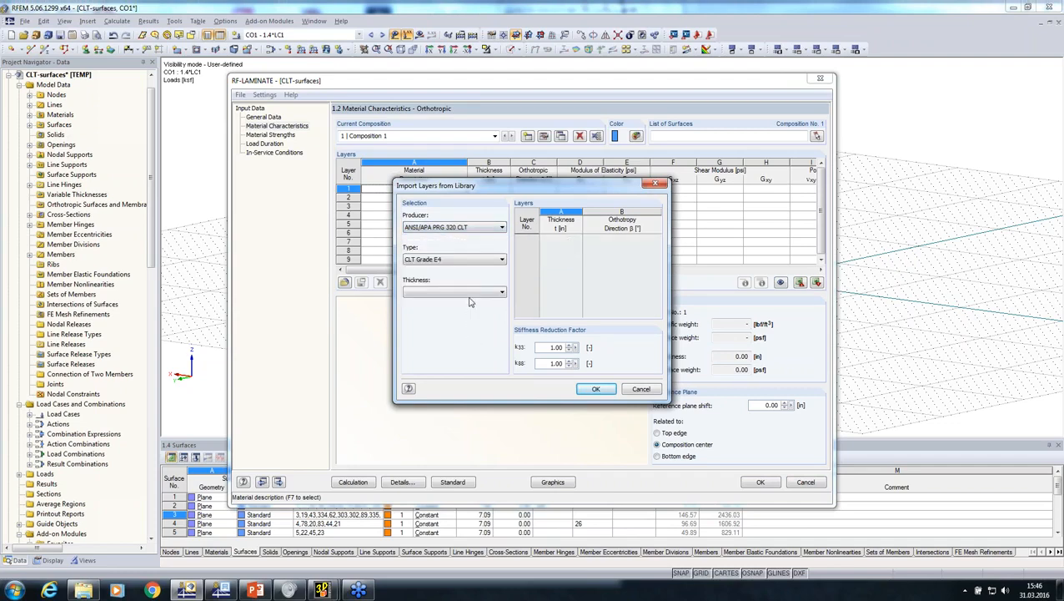
pyautogui.click(469, 292)
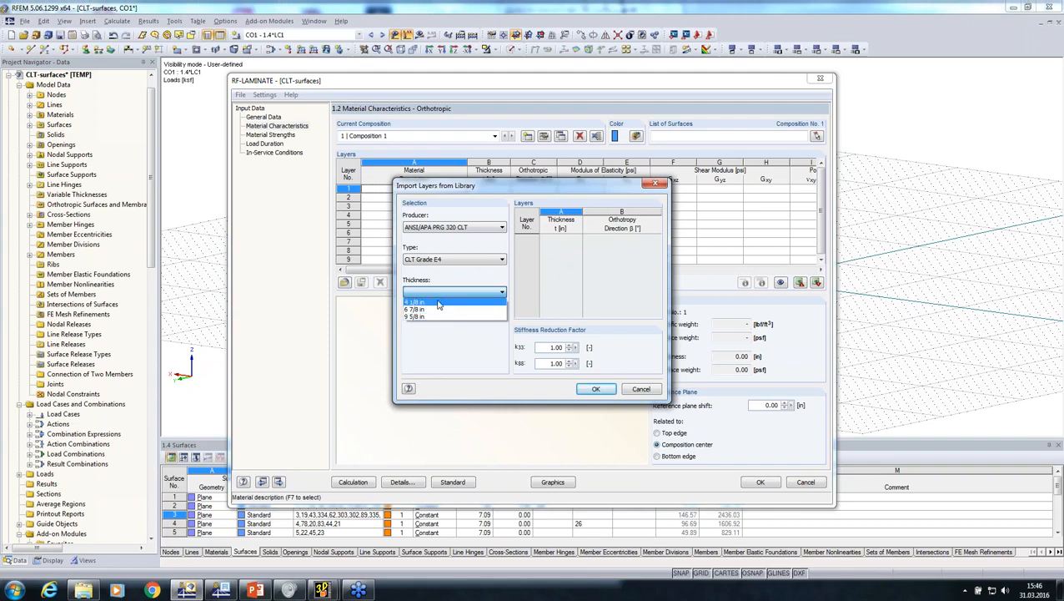
pyautogui.click(438, 303)
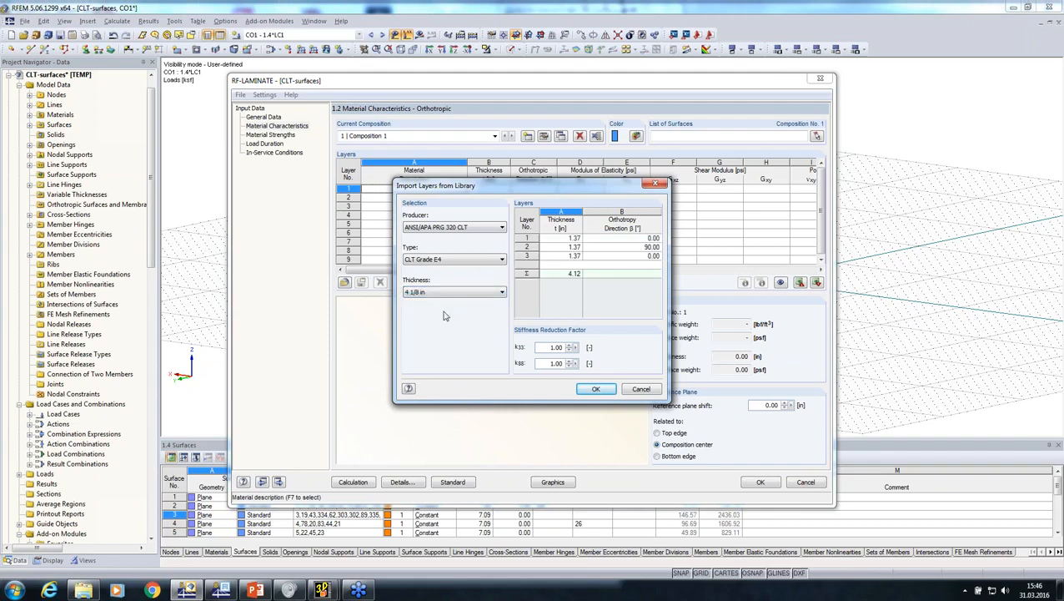
pyautogui.click(594, 390)
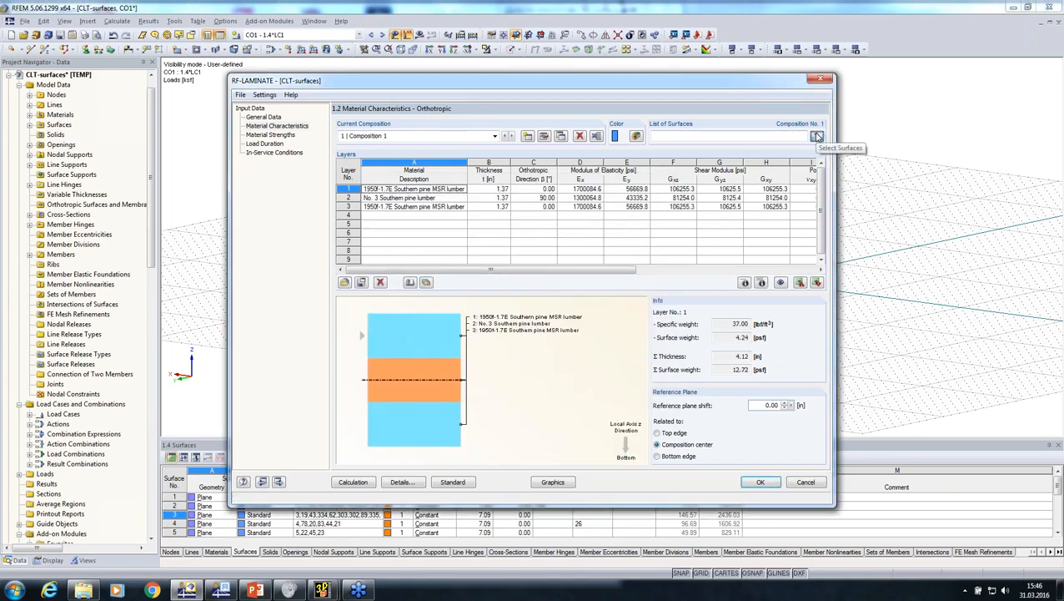
# Start selecting the surfaces for Composition 1 and hide the roof and balcony, leaving only the CLT group displayed
pyautogui.click(816, 136)
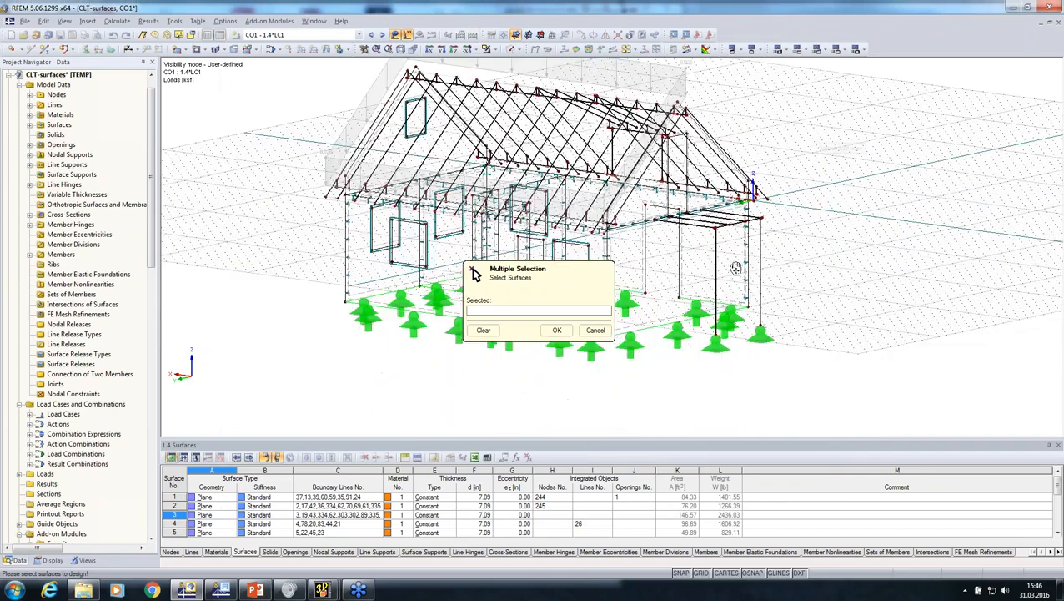
pyautogui.click(86, 560)
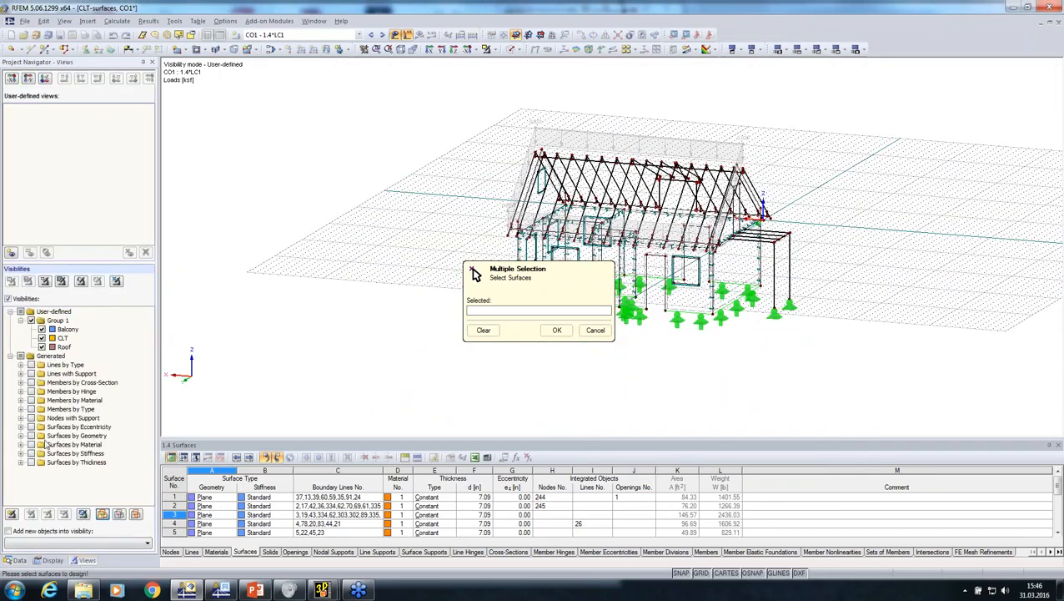
pyautogui.click(41, 347)
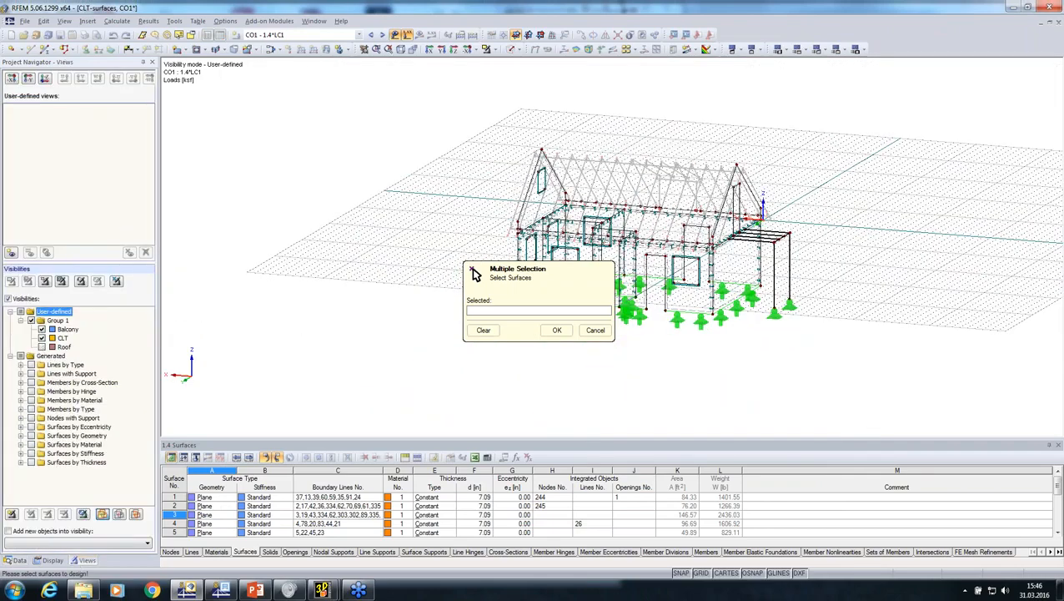
pyautogui.click(42, 329)
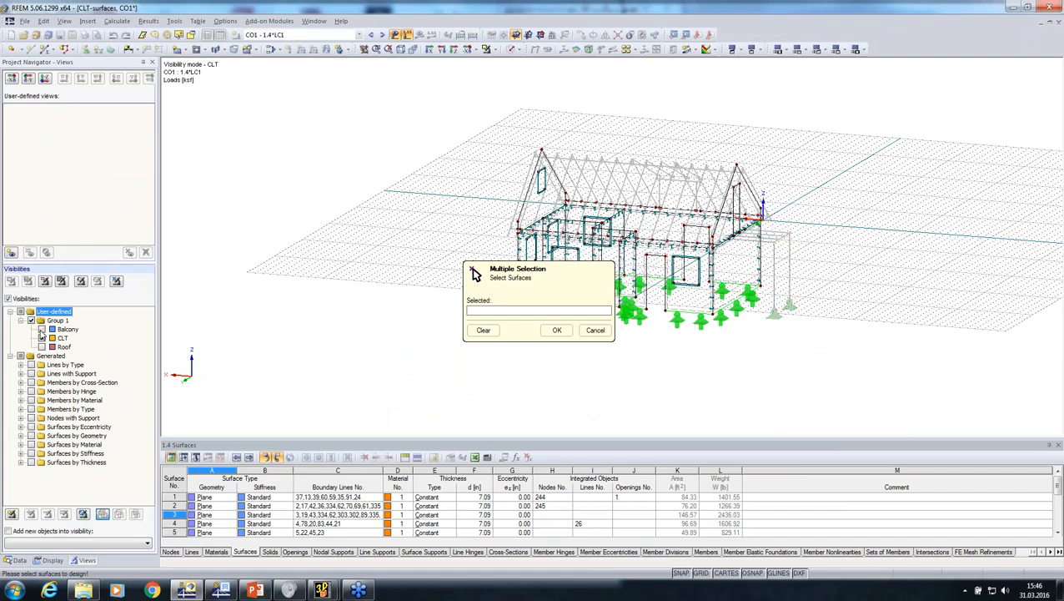
pyautogui.scroll(-3, 265, 337)
pyautogui.scroll(3, 269, 276)
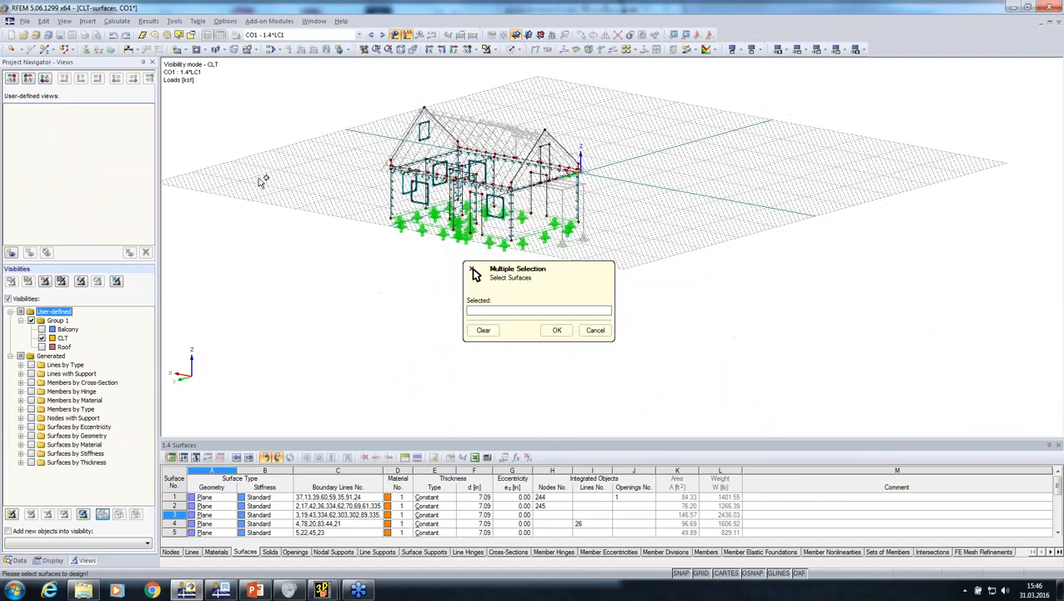
# Assign surfaces 1-5 and 7-13 to Composition 1, leaving the horizontal surface 6 out of the selection
pyautogui.moveTo(296, 88); pyautogui.dragTo(668, 263)
pyautogui.keyDown('ctrl'); pyautogui.moveTo(656, 261); pyautogui.dragTo(399, 189, button='middle'); pyautogui.keyUp('ctrl')
pyautogui.scroll(3, 404, 190)
pyautogui.scroll(4, 532, 172)
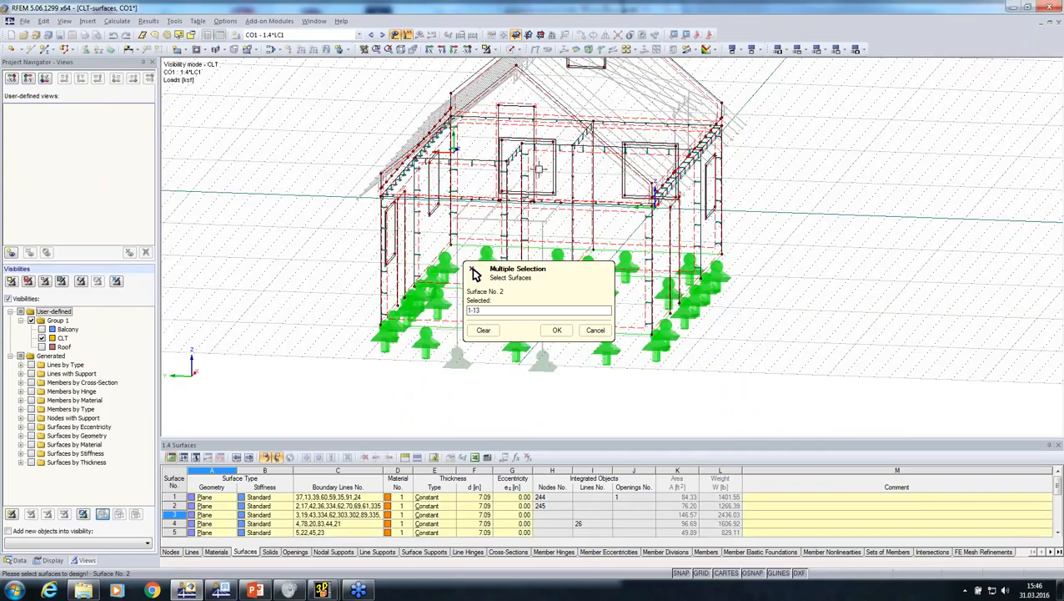
pyautogui.keyDown('ctrl'); pyautogui.moveTo(294, 182); pyautogui.dragTo(420, 243, button='middle'); pyautogui.keyUp('ctrl')
pyautogui.scroll(4, 443, 147)
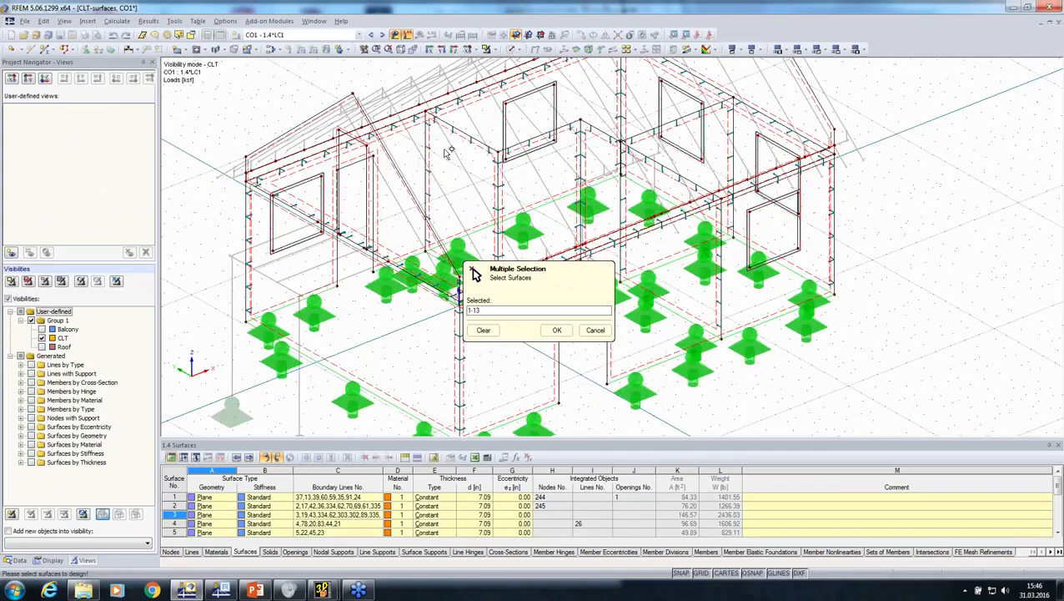
pyautogui.click(394, 205)
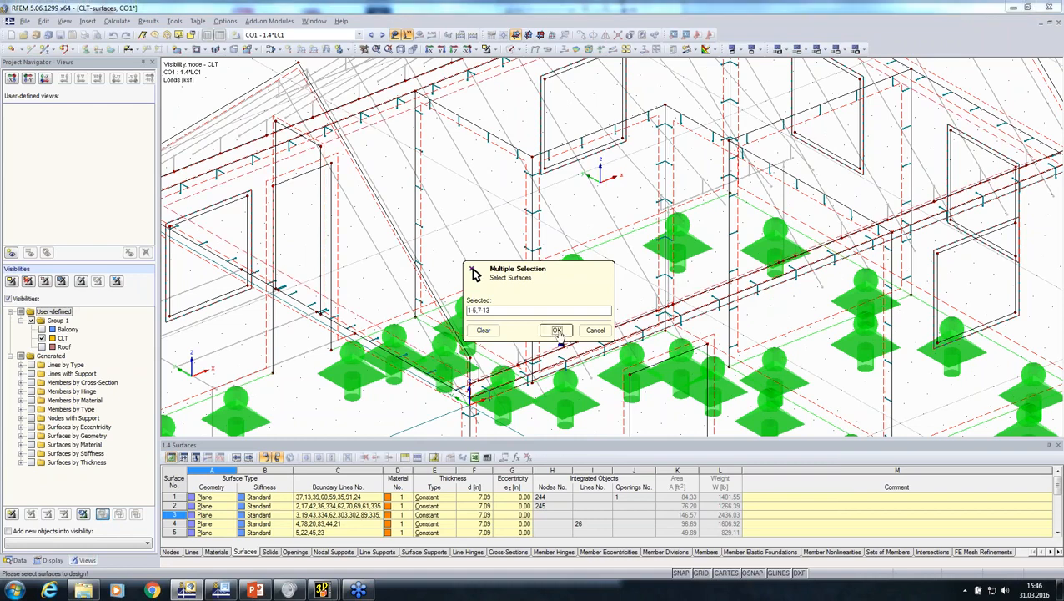
pyautogui.click(557, 329)
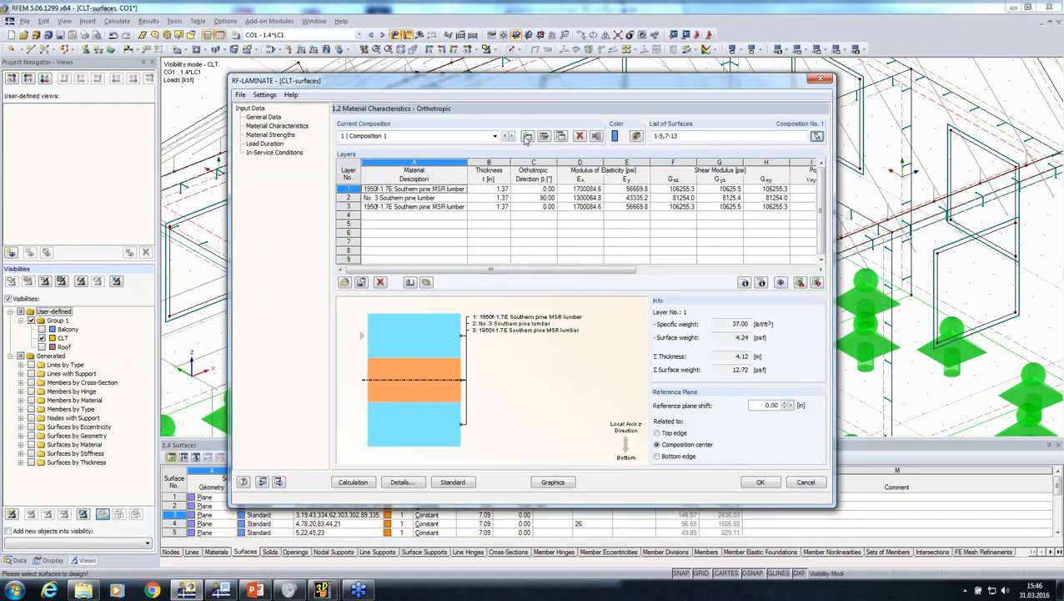
# Create a second composition and assign surface 6 to it
pyautogui.click(528, 137)
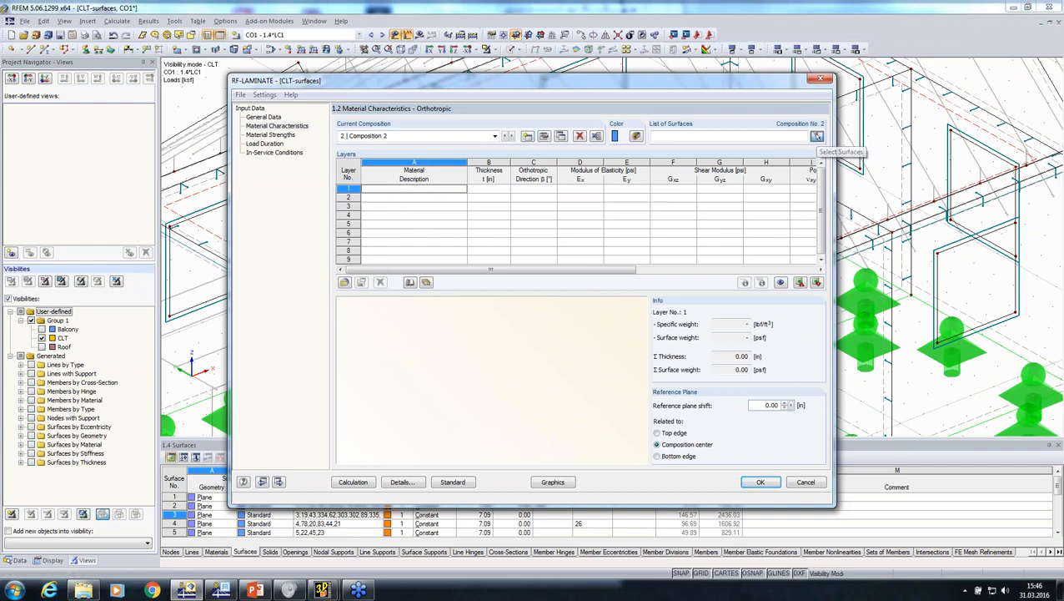
pyautogui.click(817, 136)
pyautogui.click(651, 219)
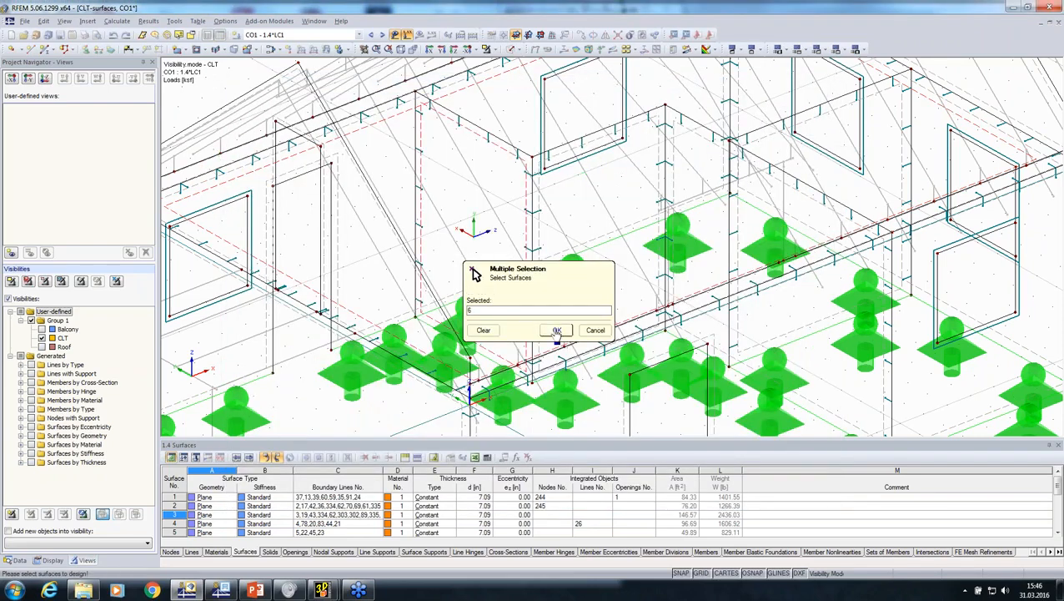
pyautogui.click(557, 330)
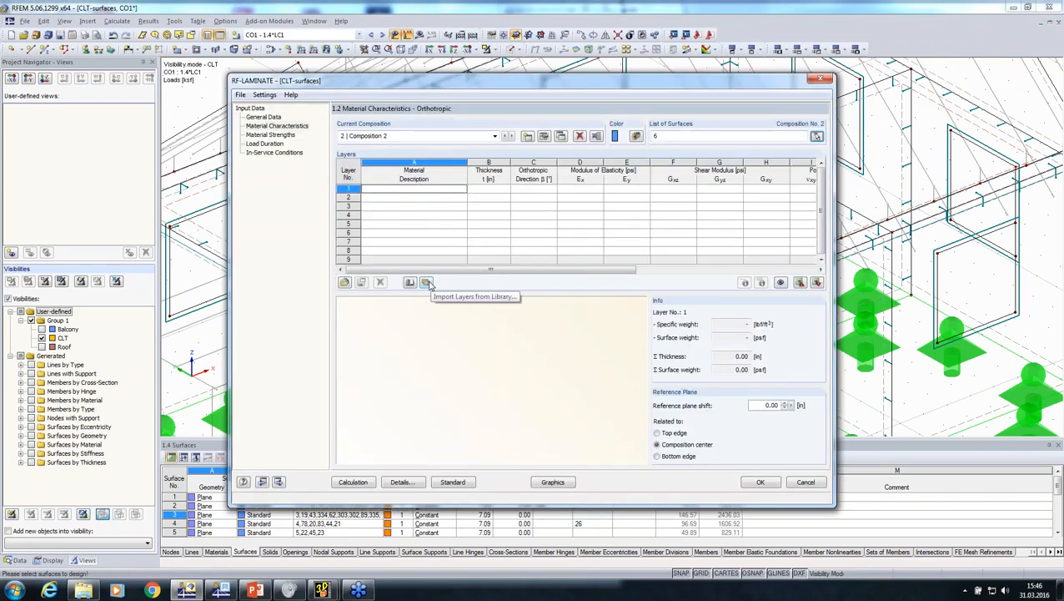
# Import the layers of Composition 2 from the library as ANSI/APA PRG 320 CLT, grade E4, thickness 9 5/8 in
pyautogui.click(427, 282)
pyautogui.click(438, 292)
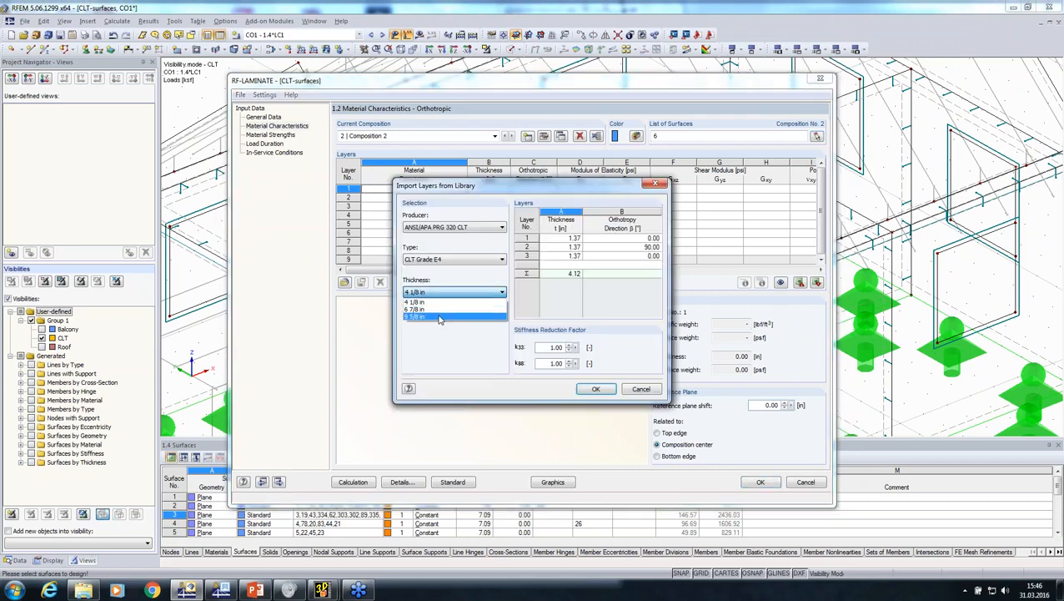
pyautogui.click(440, 320)
pyautogui.click(597, 389)
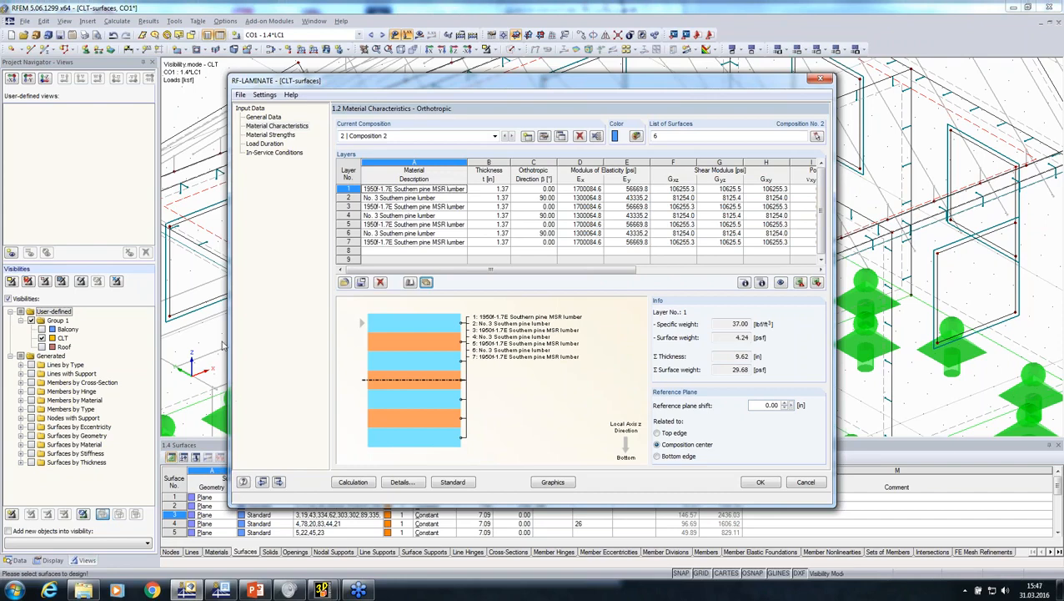
# Review the load duration factors and in-service conditions and run the RF-LAMINATE calculation
pyautogui.click(265, 144)
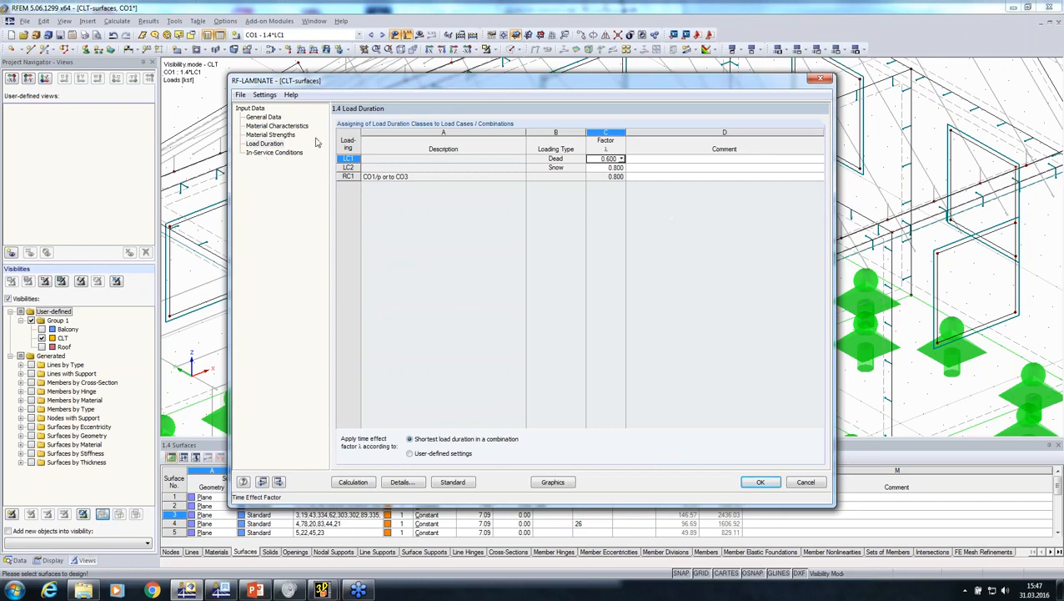
pyautogui.moveTo(499, 86); pyautogui.dragTo(336, 350)
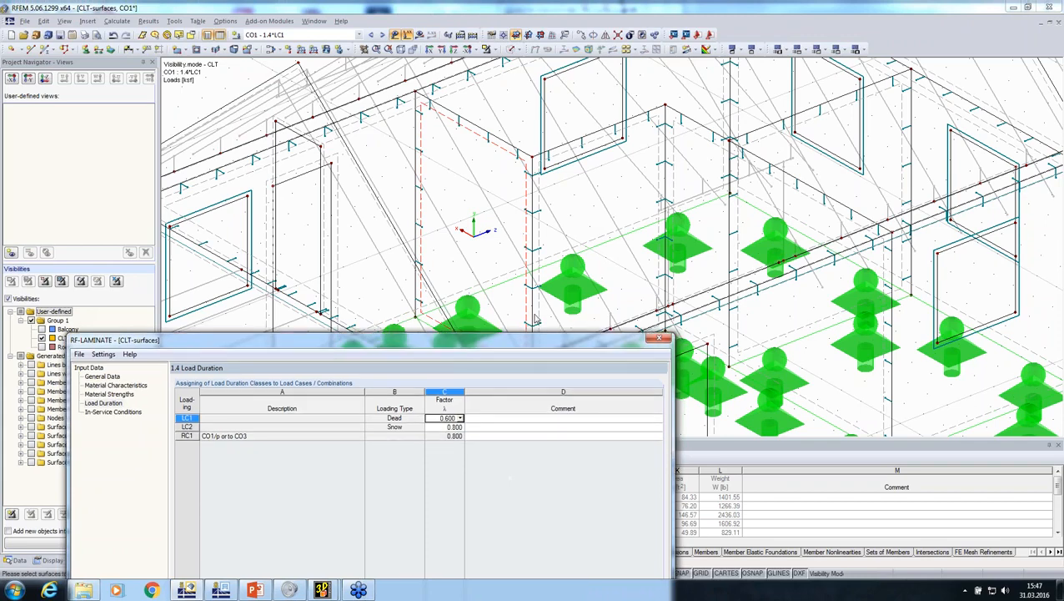
pyautogui.moveTo(522, 356); pyautogui.dragTo(634, 55)
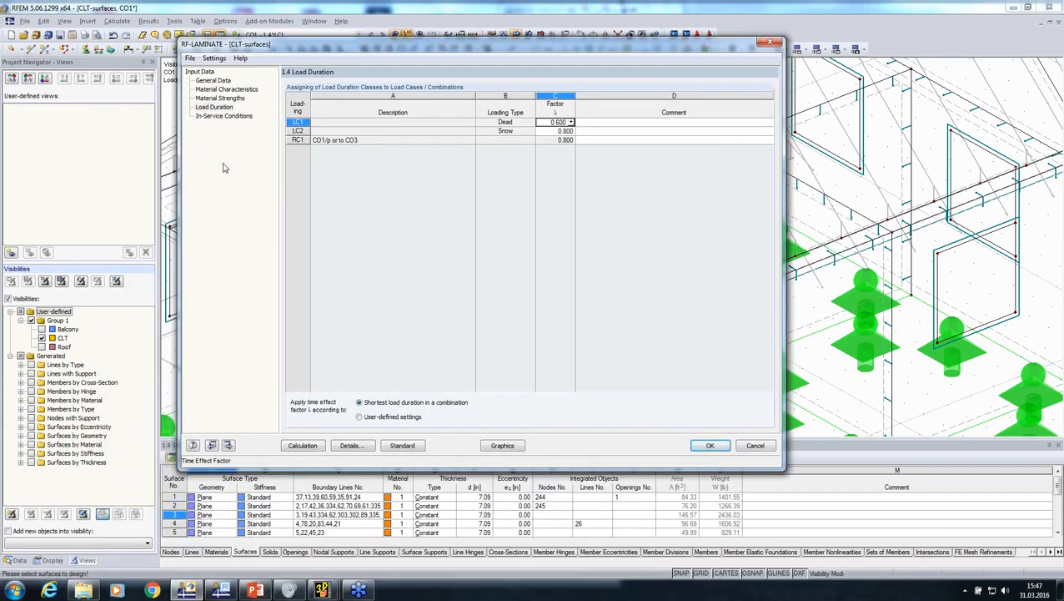
pyautogui.click(217, 116)
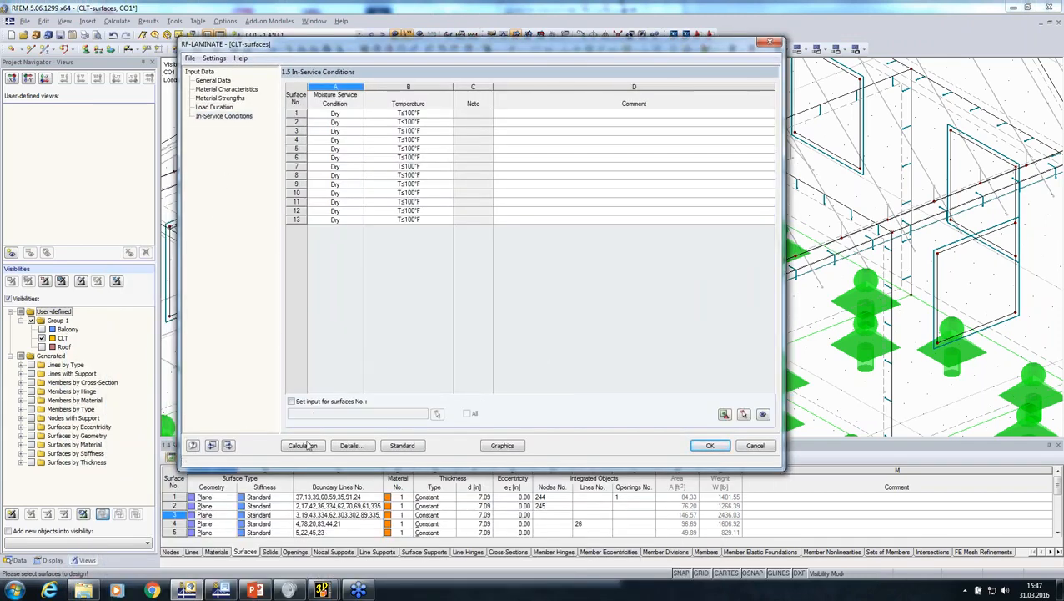
pyautogui.click(303, 446)
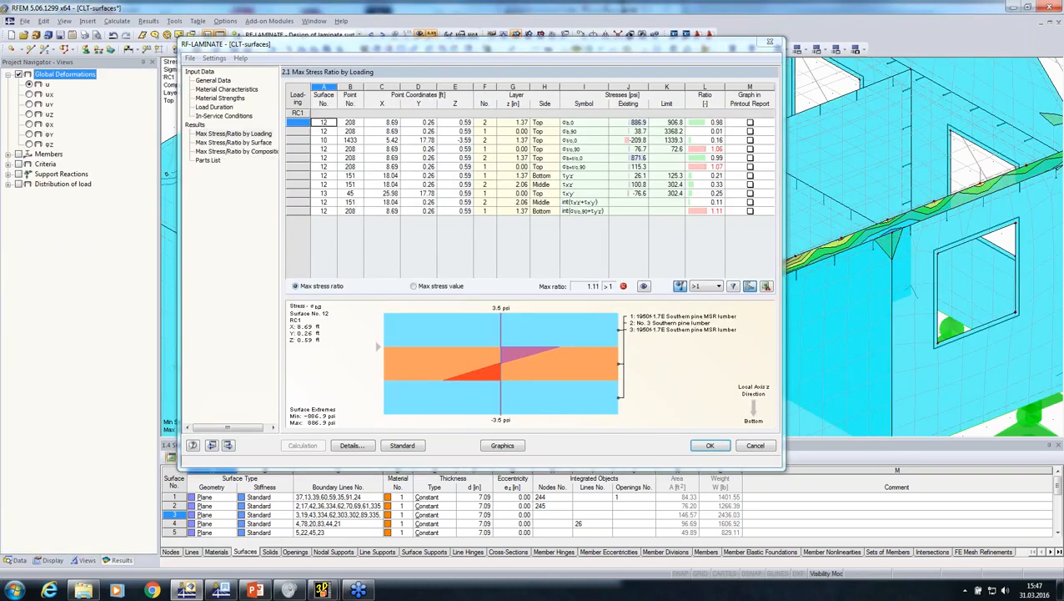
# Examine the governing stress ratios of surface 12 in the results table and in the model, and close the module
pyautogui.click(704, 211)
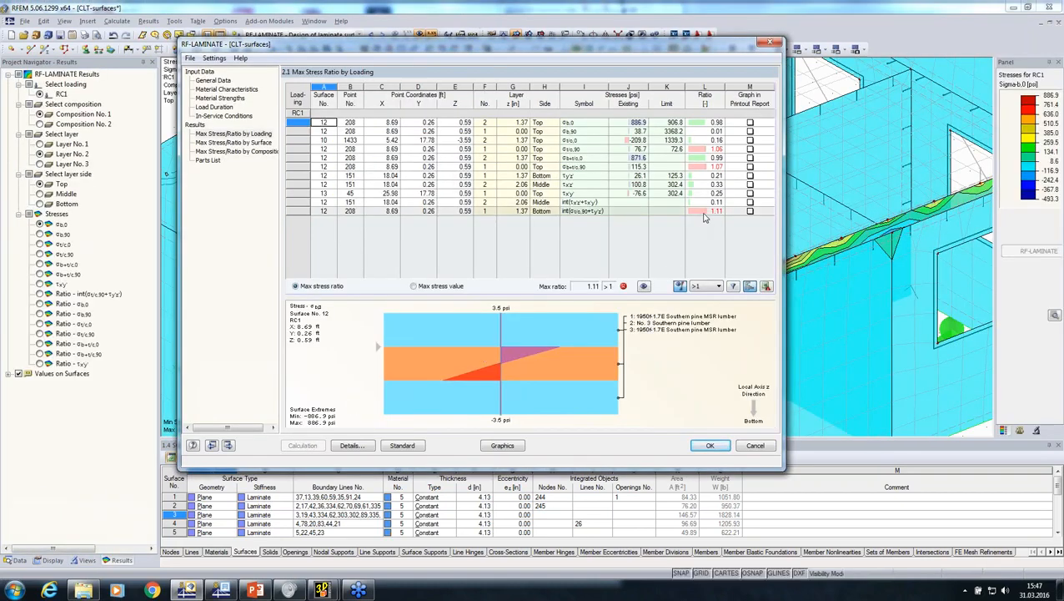
pyautogui.click(705, 167)
pyautogui.moveTo(484, 43); pyautogui.dragTo(71, 109)
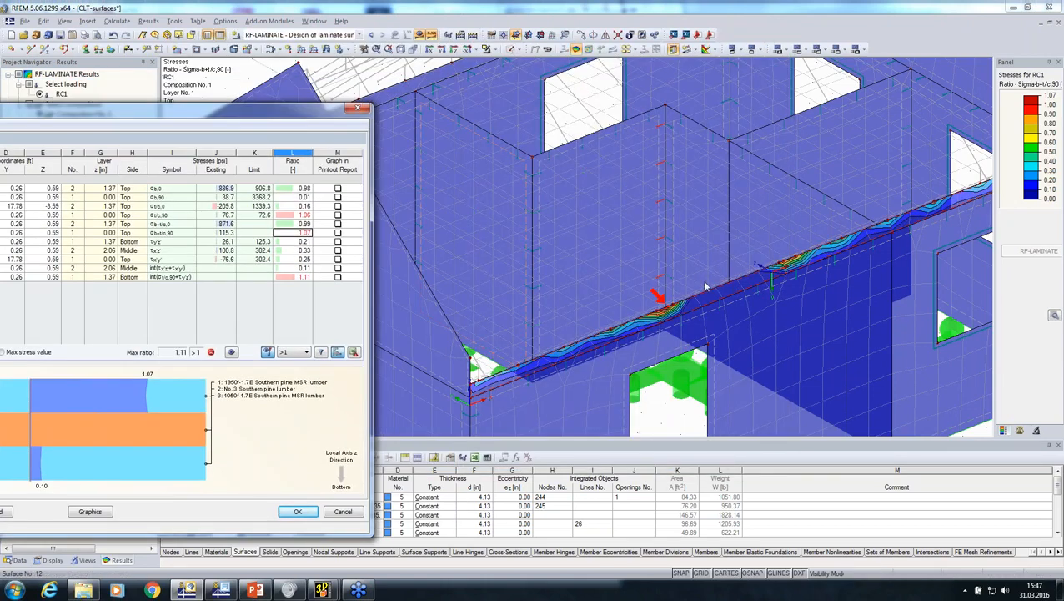
pyautogui.moveTo(81, 115); pyautogui.dragTo(484, 47)
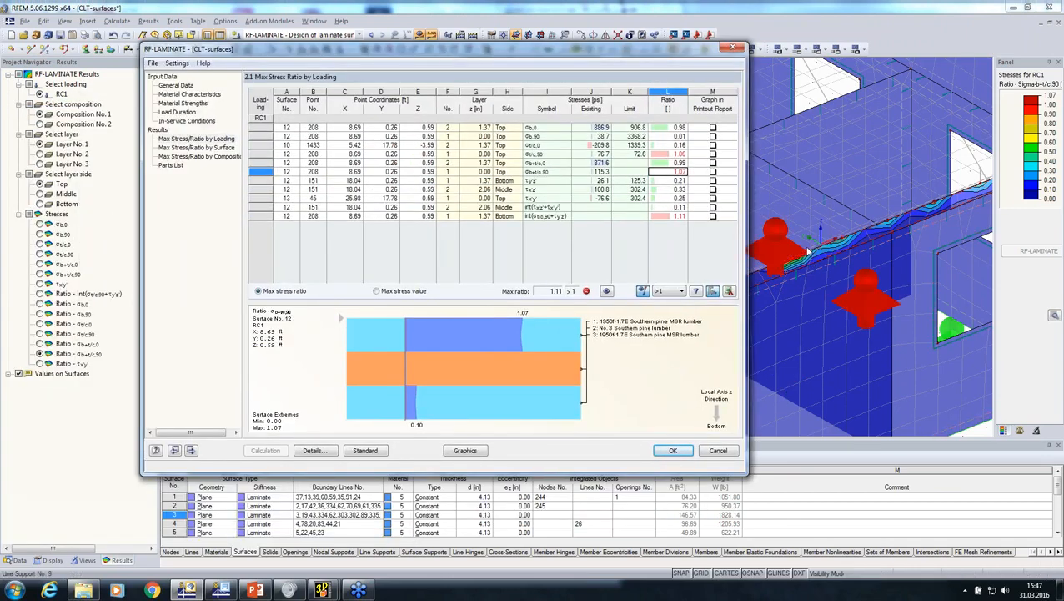
pyautogui.click(672, 452)
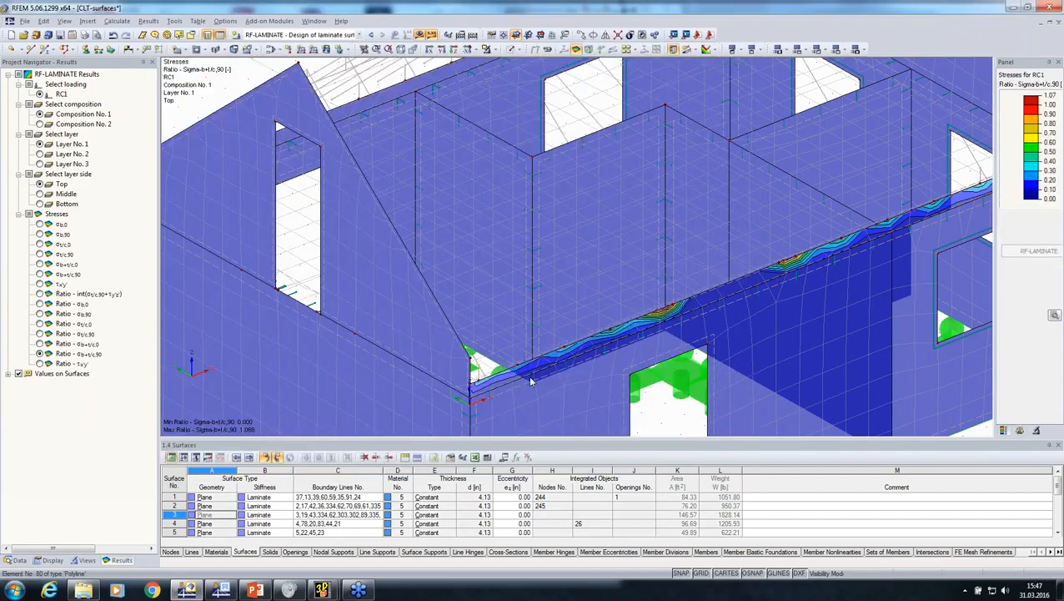
# Display the Sigma-b,0 stresses of Composition 2 in the top side of Layer No. 1 and examine their distribution on the slab
pyautogui.keyDown('ctrl'); pyautogui.moveTo(531, 381); pyautogui.dragTo(710, 245, button='middle'); pyautogui.keyUp('ctrl')
pyautogui.click(40, 124)
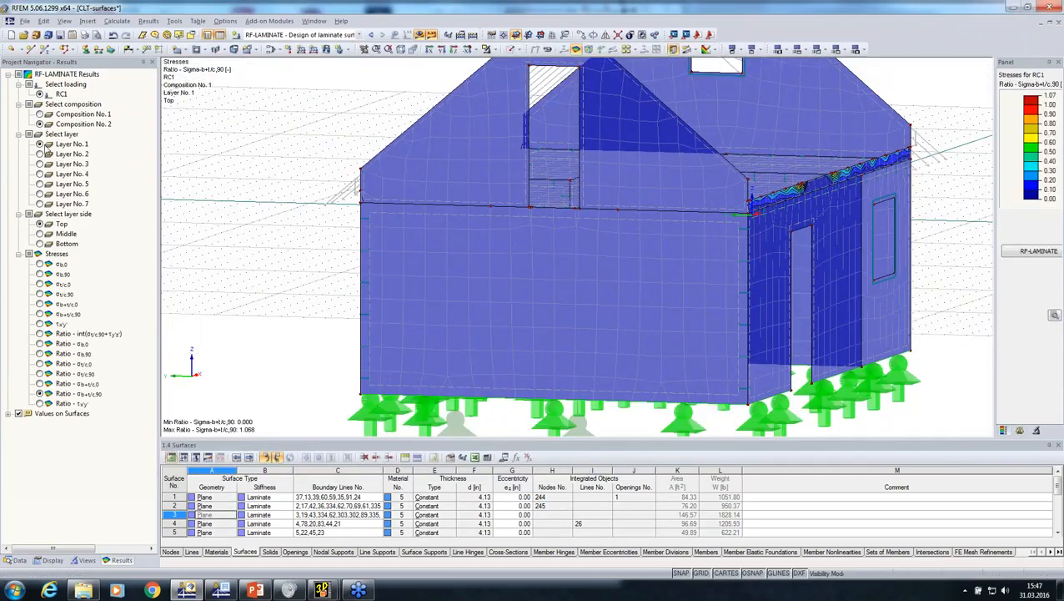
pyautogui.moveTo(621, 243); pyautogui.dragTo(171, 334, button='middle')
pyautogui.click(40, 263)
pyautogui.moveTo(645, 277); pyautogui.dragTo(641, 289, button='middle')
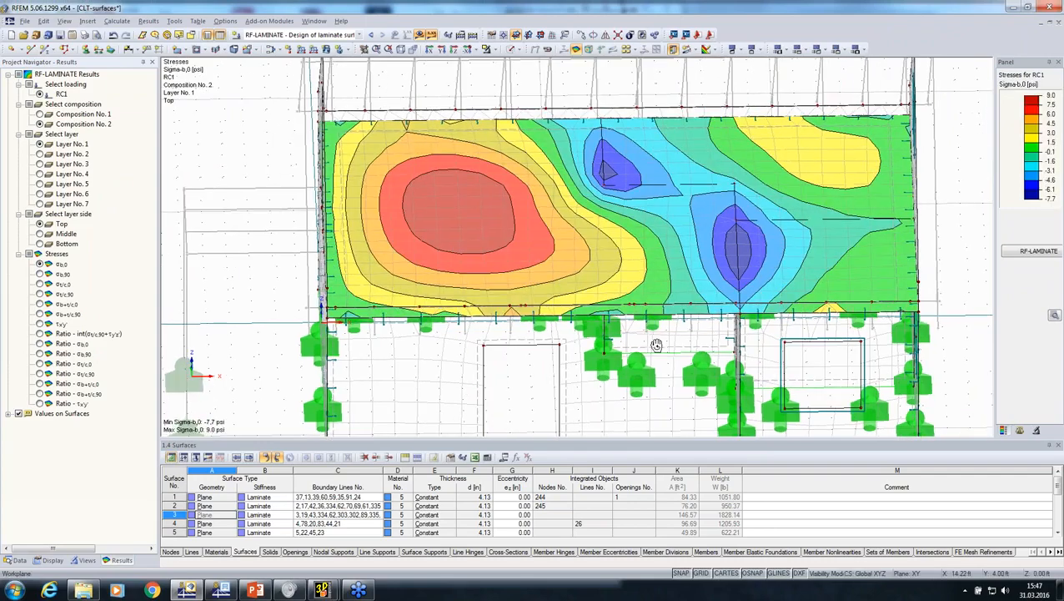
pyautogui.moveTo(658, 344)
pyautogui.keyDown('ctrl'); pyautogui.mouseDown(button='middle')
pyautogui.moveTo(661, 413)
pyautogui.moveTo(576, 434)
pyautogui.moveTo(599, 386)
pyautogui.moveTo(650, 359)
pyautogui.mouseUp(button='middle'); pyautogui.keyUp('ctrl')
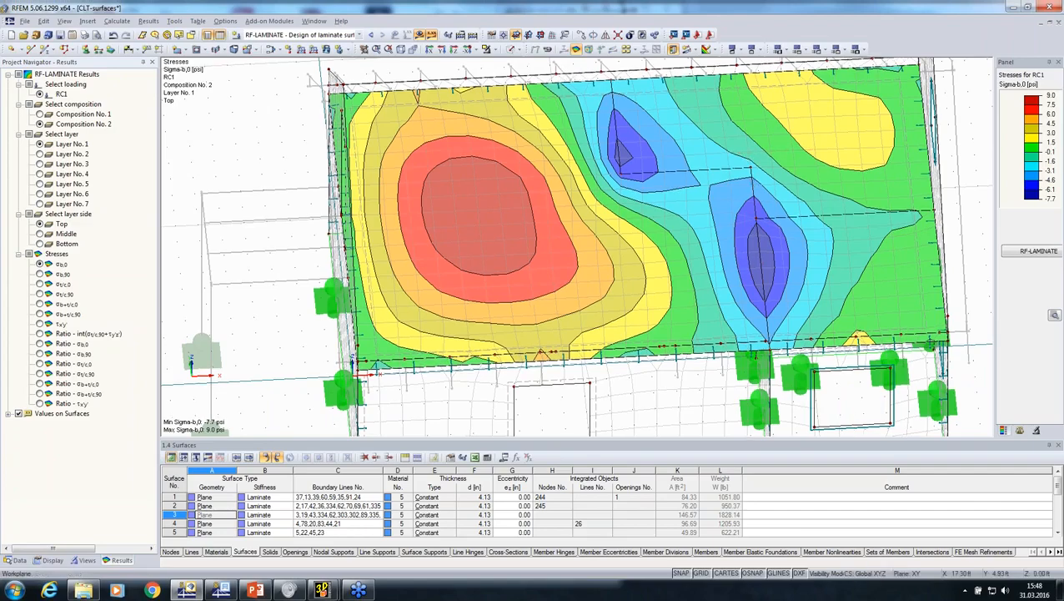
pyautogui.keyDown('ctrl'); pyautogui.moveTo(668, 346); pyautogui.dragTo(208, 359, button='middle'); pyautogui.keyUp('ctrl')
# Show the roof group and hide the CLT group so only the roof members are active
pyautogui.click(88, 561)
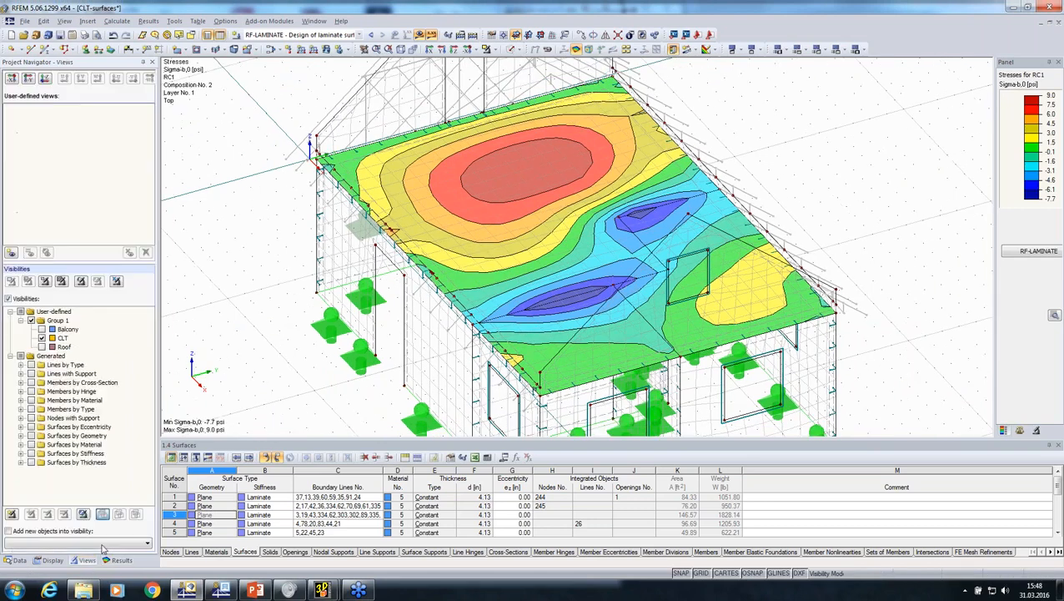
pyautogui.click(43, 346)
pyautogui.click(43, 338)
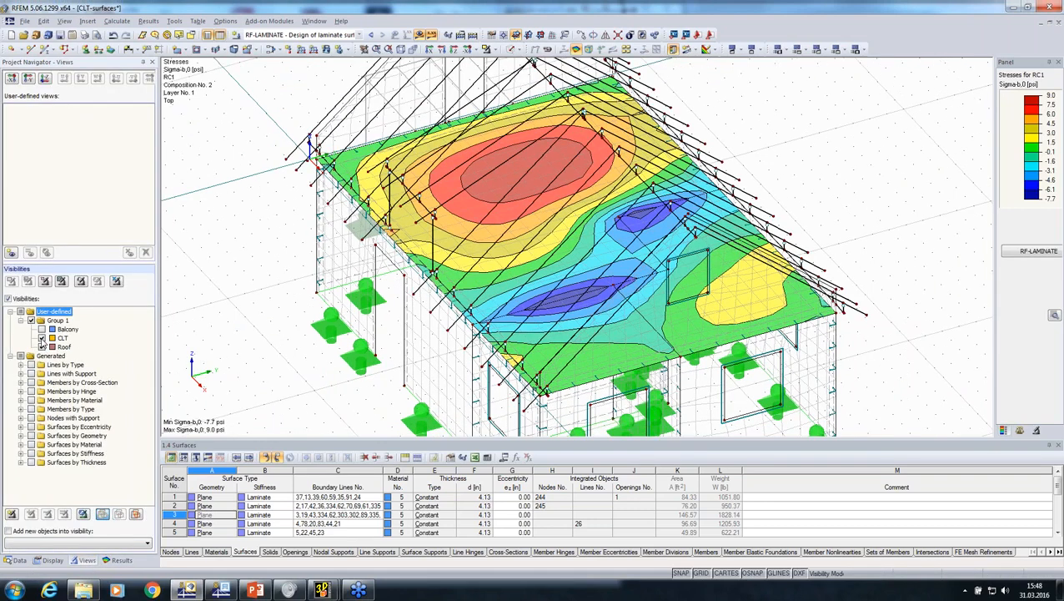
pyautogui.keyDown('ctrl'); pyautogui.moveTo(224, 356); pyautogui.dragTo(884, 221, button='middle'); pyautogui.keyUp('ctrl')
pyautogui.keyDown('ctrl'); pyautogui.moveTo(479, 255); pyautogui.dragTo(457, 315, button='middle'); pyautogui.keyUp('ctrl')
# Open the RF-TIMBER AWC module and select result combination RC1 for ultimate limit state design according to LRFD
pyautogui.click(16, 559)
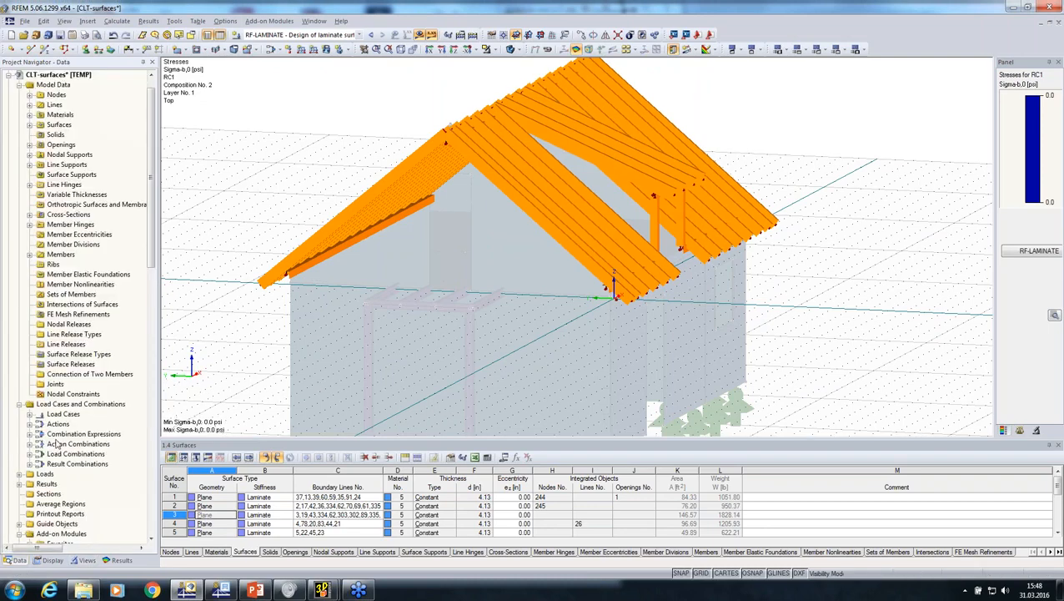
pyautogui.scroll(-10, 50, 439)
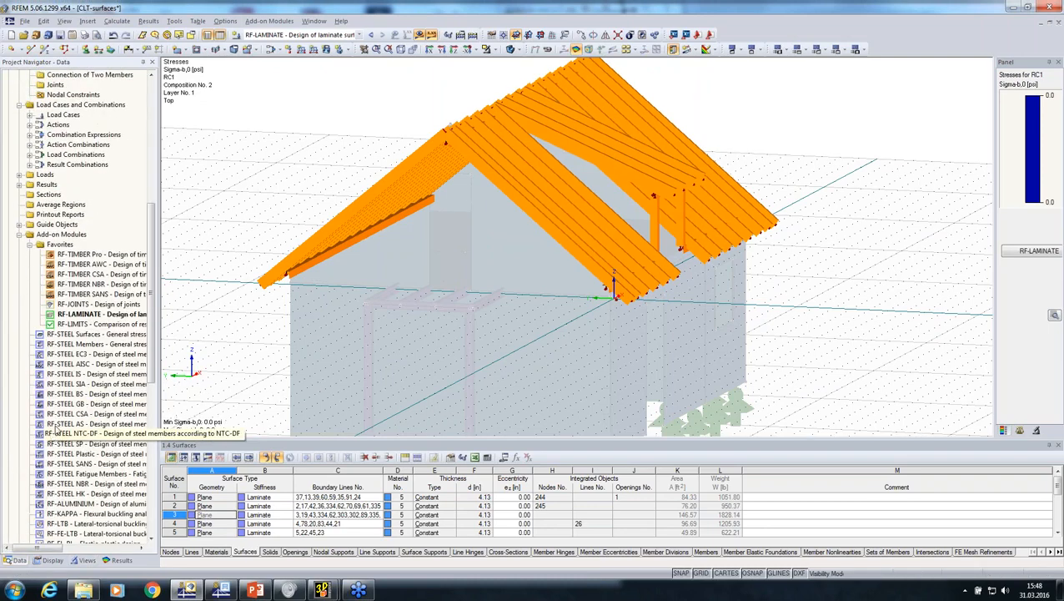
pyautogui.doubleClick(90, 266)
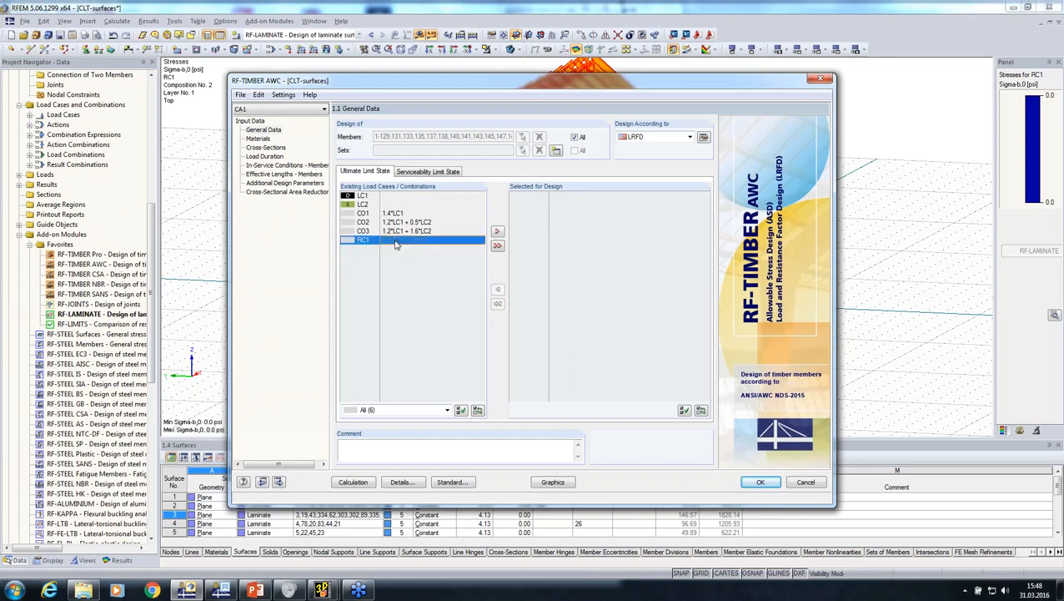
pyautogui.doubleClick(396, 240)
pyautogui.click(682, 139)
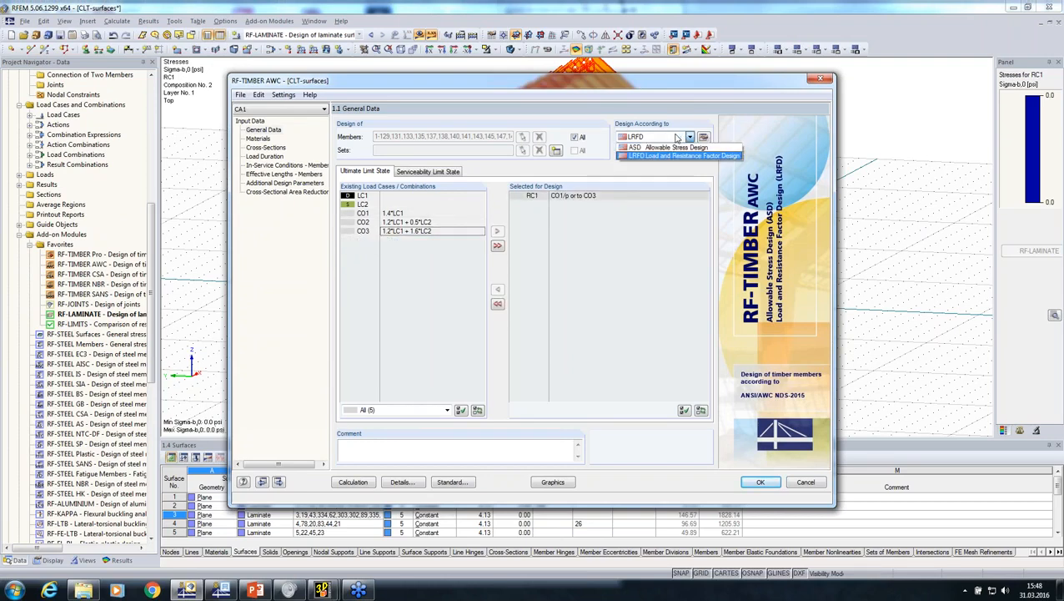
pyautogui.click(530, 84)
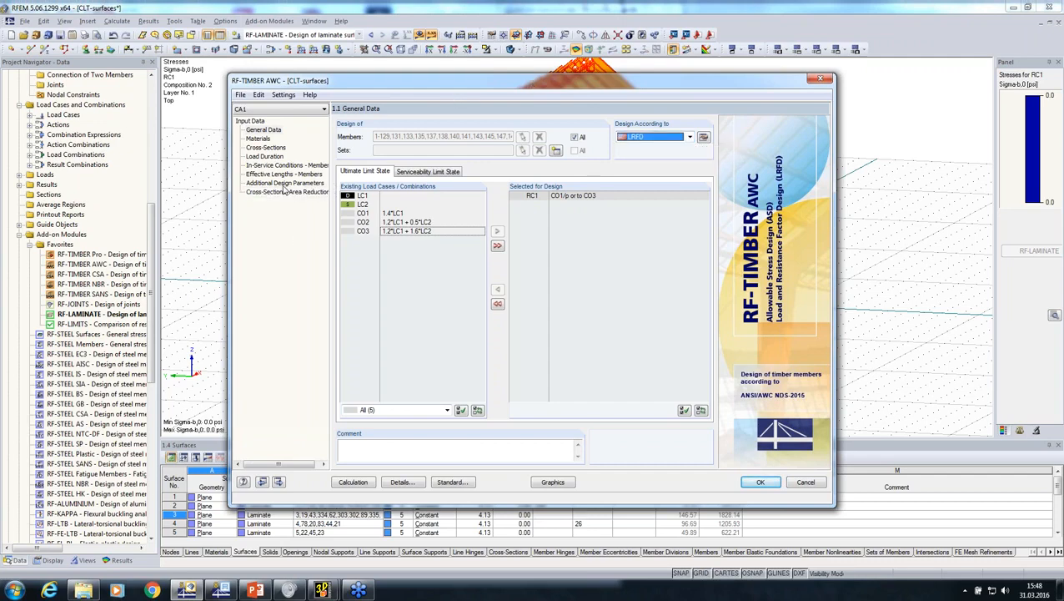
# Disable buckling about axis y and lateral-torsional buckling for member 1 in the effective lengths
pyautogui.click(282, 174)
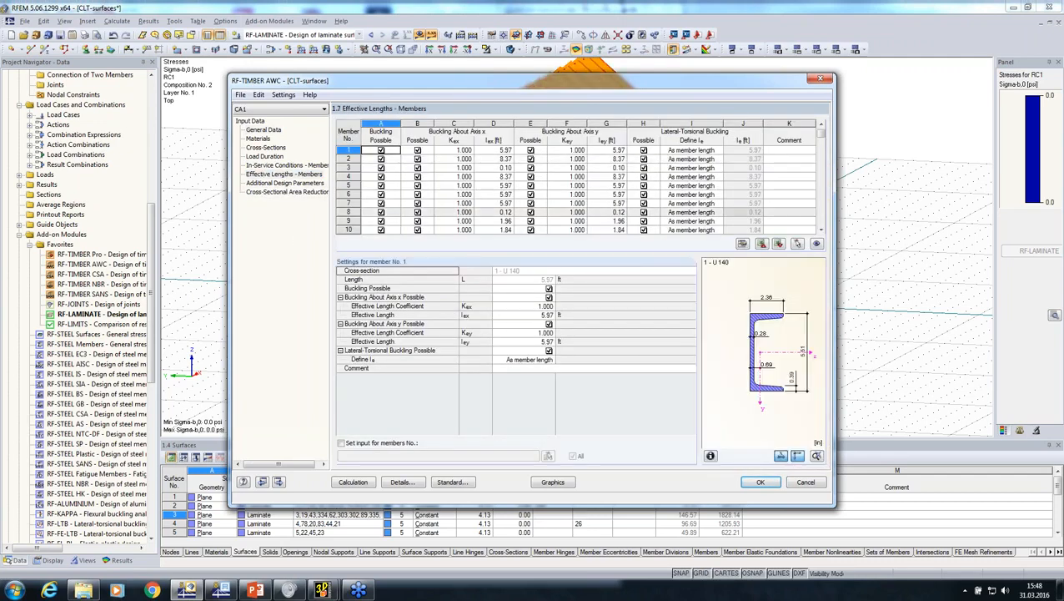
pyautogui.click(549, 324)
pyautogui.click(549, 332)
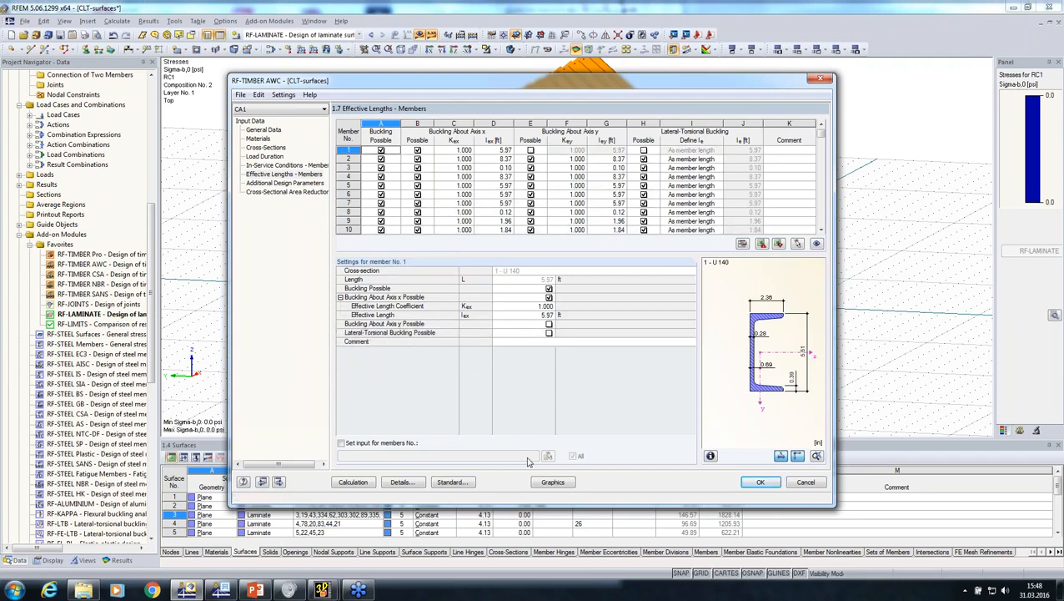
# Set the design details to ignore torsion in the limit values for special cases
pyautogui.click(403, 483)
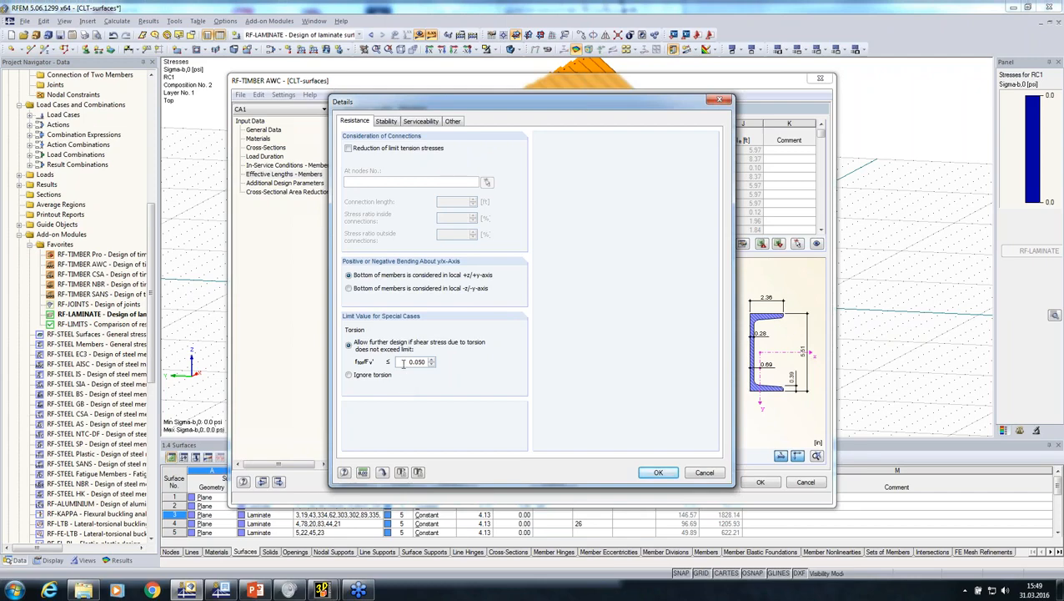
pyautogui.doubleClick(404, 362)
pyautogui.click(350, 374)
pyautogui.click(658, 472)
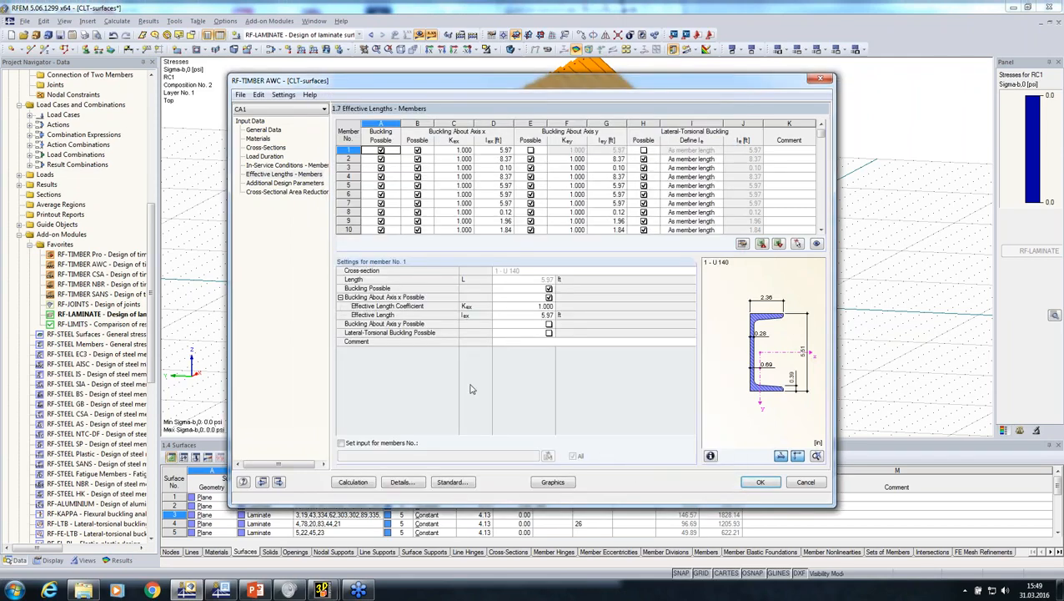
# Add a cross-sectional area reduction referring to members and assign it to eaves overhang members 14-37, 41-45 and 50
pyautogui.click(275, 194)
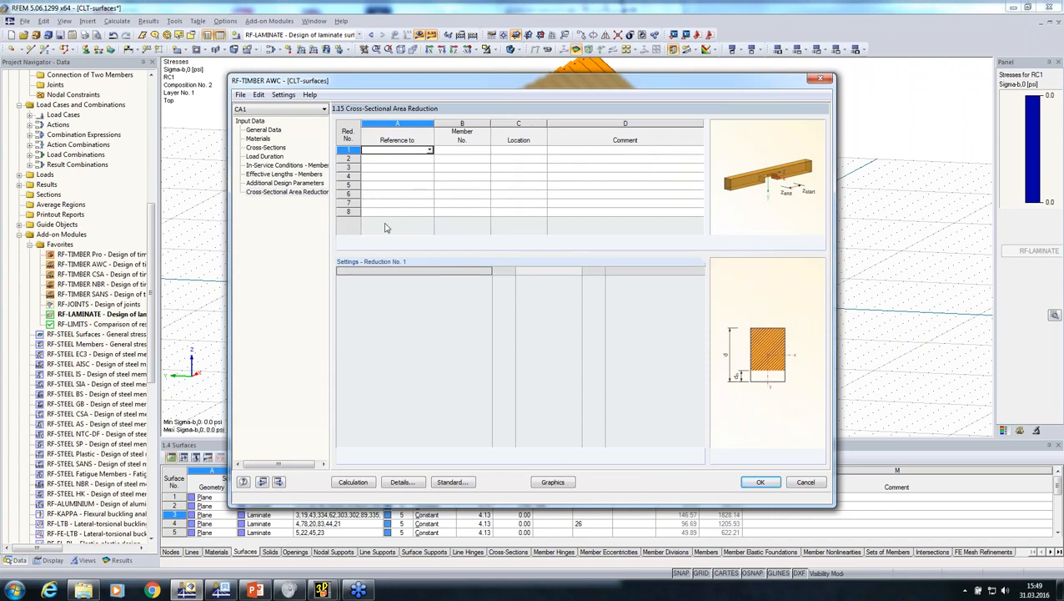
pyautogui.click(429, 150)
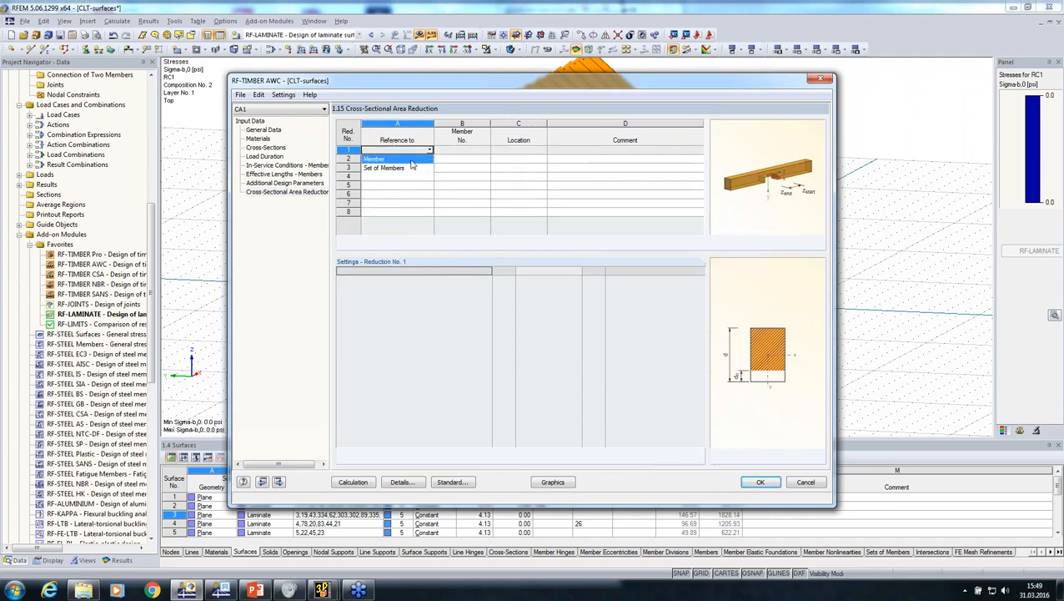
pyautogui.click(409, 159)
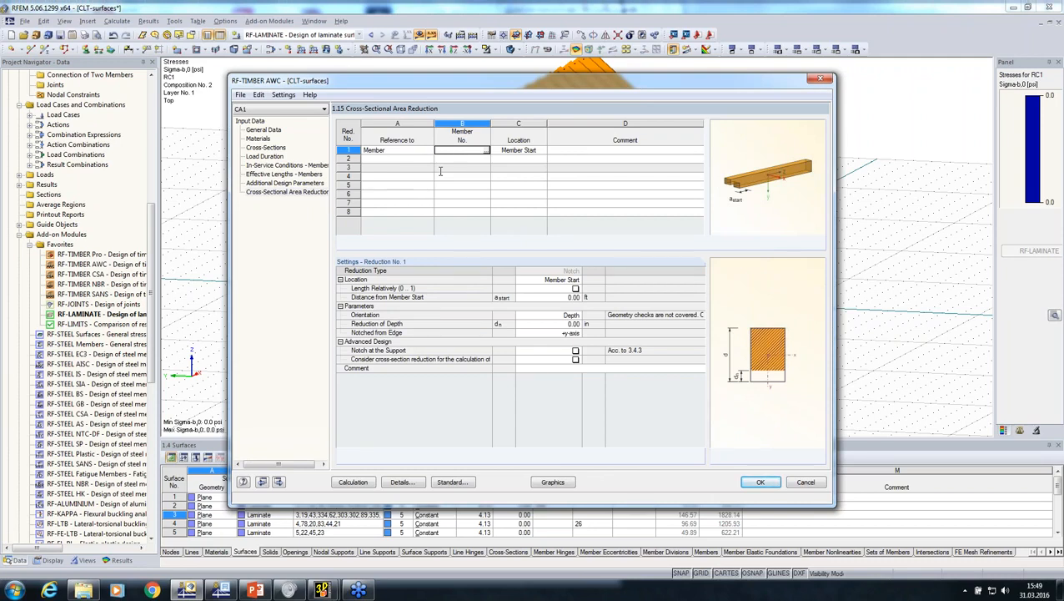
pyautogui.click(487, 150)
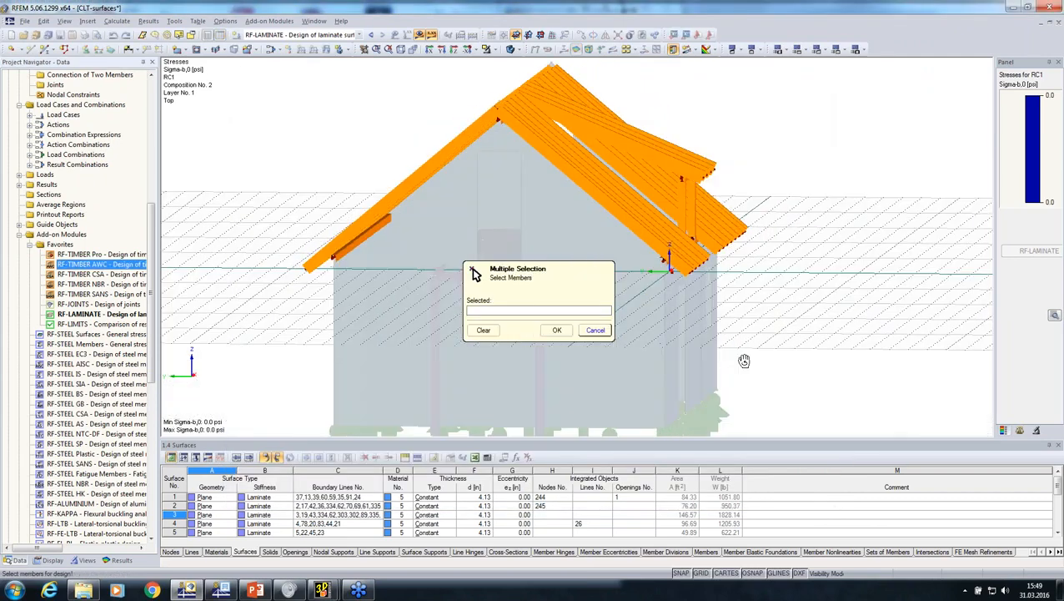
pyautogui.click(714, 225)
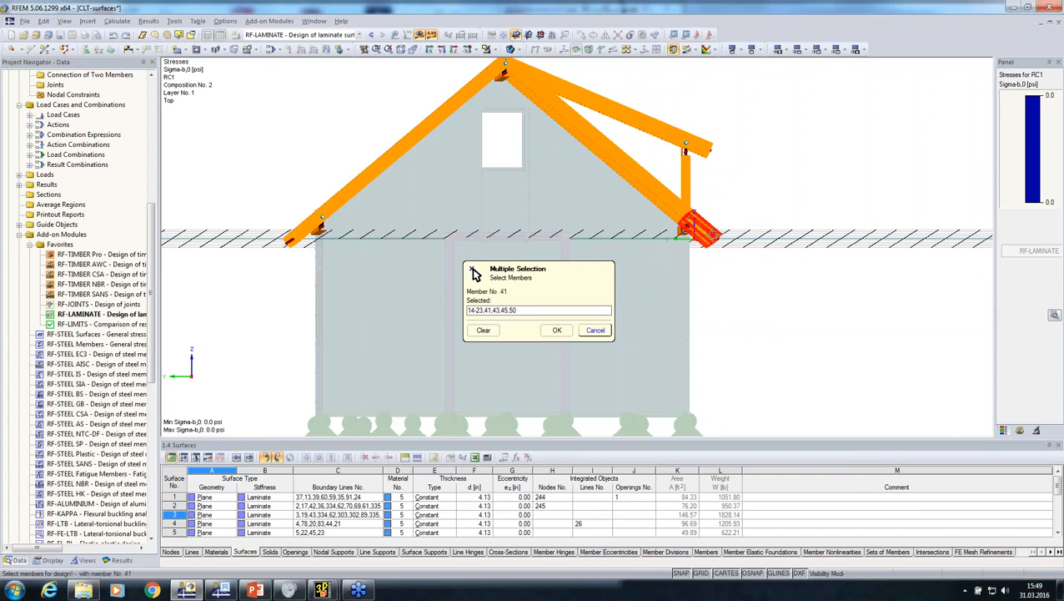
pyautogui.scroll(4, 710, 238)
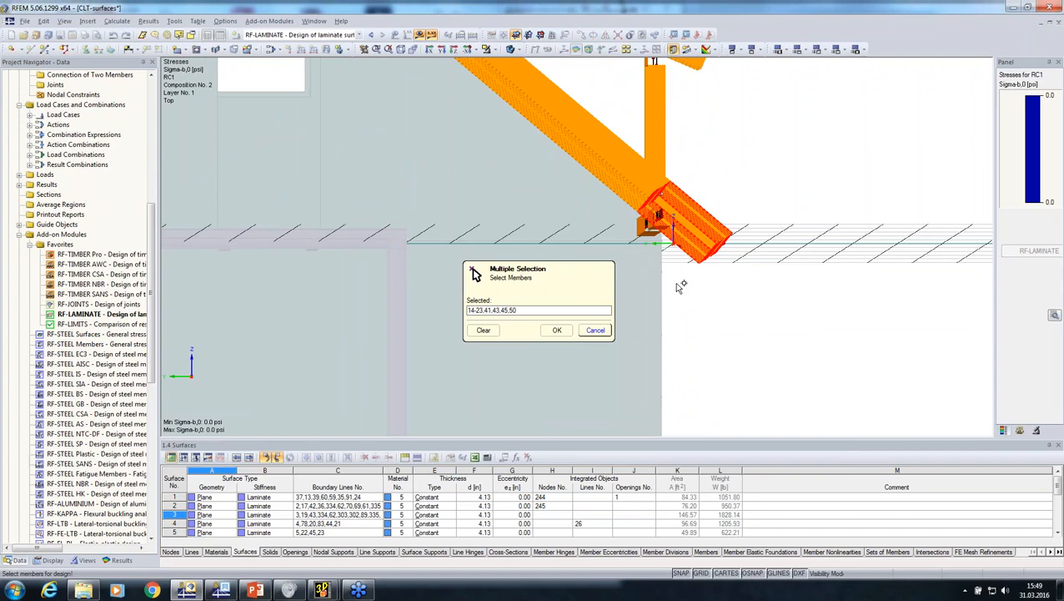
pyautogui.scroll(-4, 682, 286)
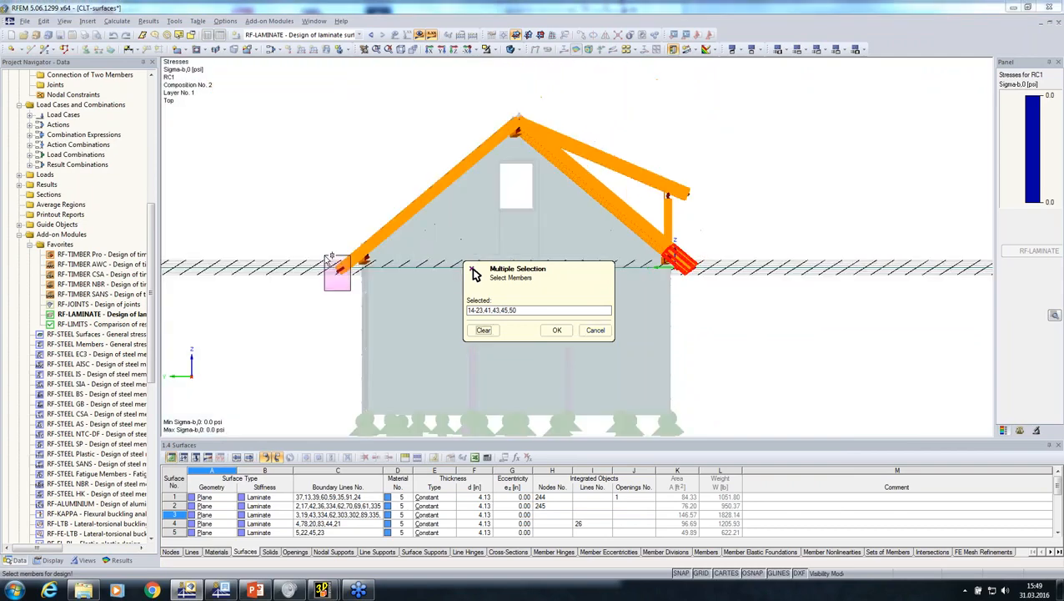
pyautogui.click(556, 330)
# Locate the notch at the member end with a distance of 0.50 ft and a depth reduction of 0.50 in
pyautogui.click(553, 279)
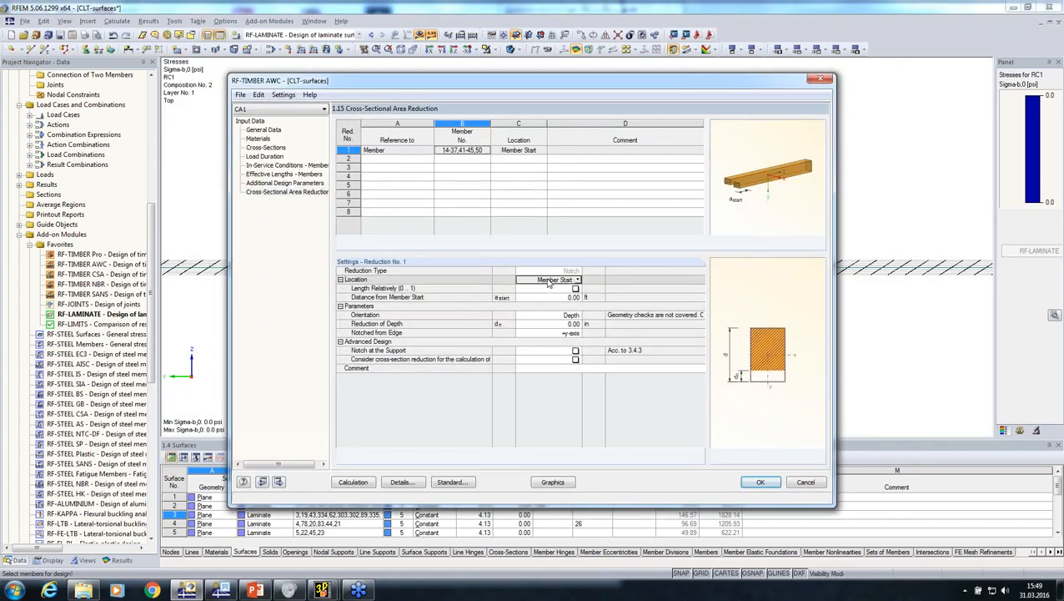
pyautogui.click(577, 279)
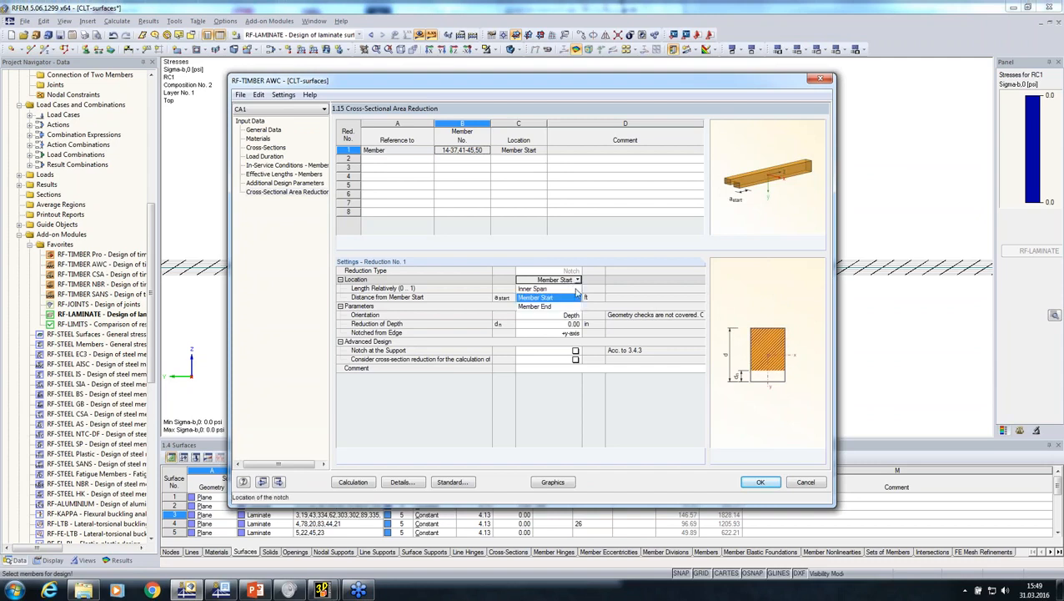
pyautogui.click(572, 306)
pyautogui.click(556, 298)
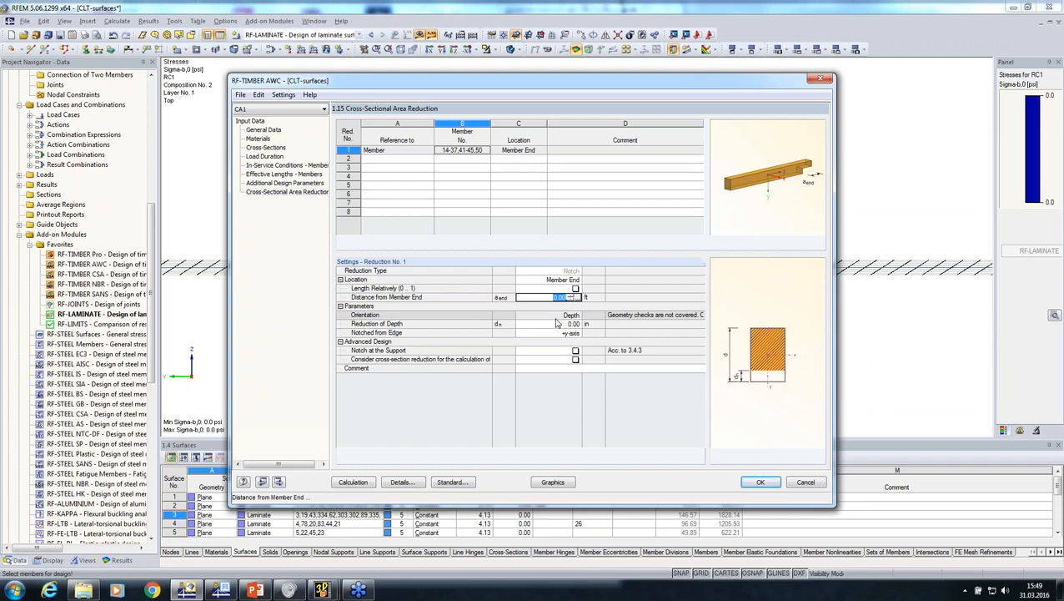
pyautogui.write('0')
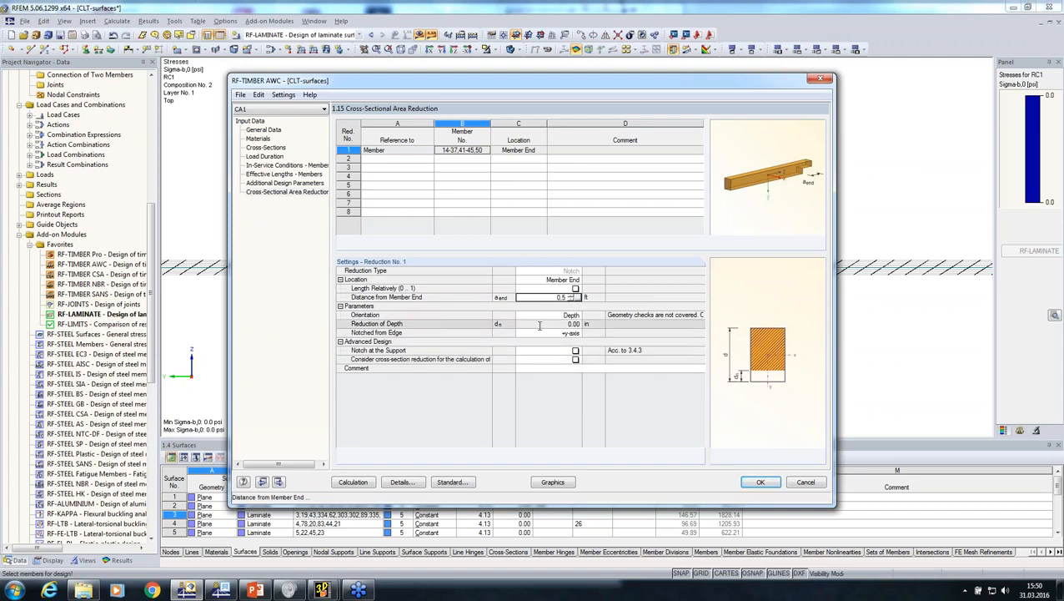
pyautogui.click(540, 324)
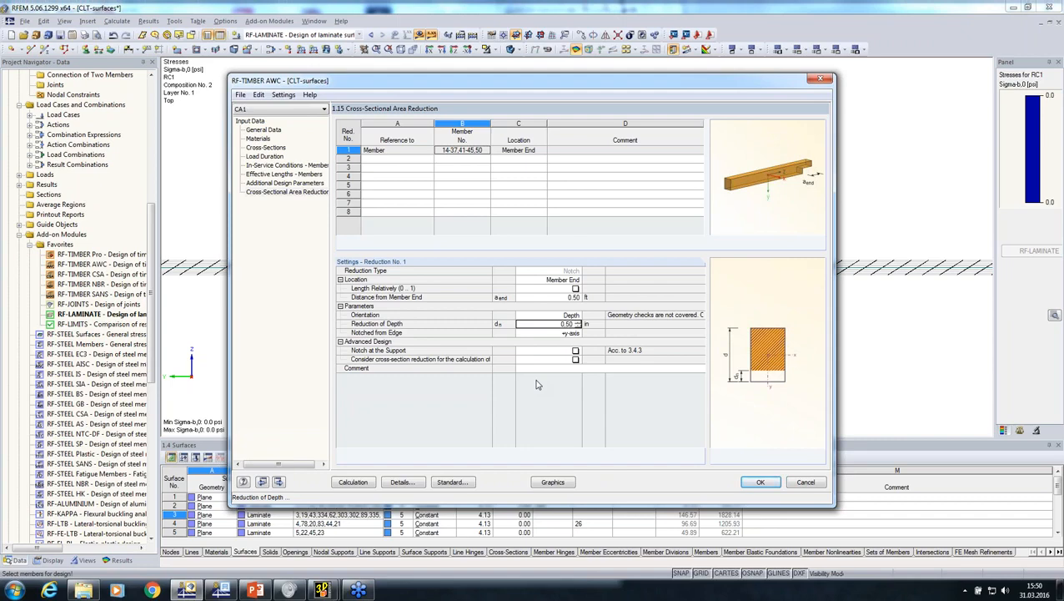
# Run the timber design calculation and locate the governing member of CO2 in the roof model
pyautogui.click(357, 483)
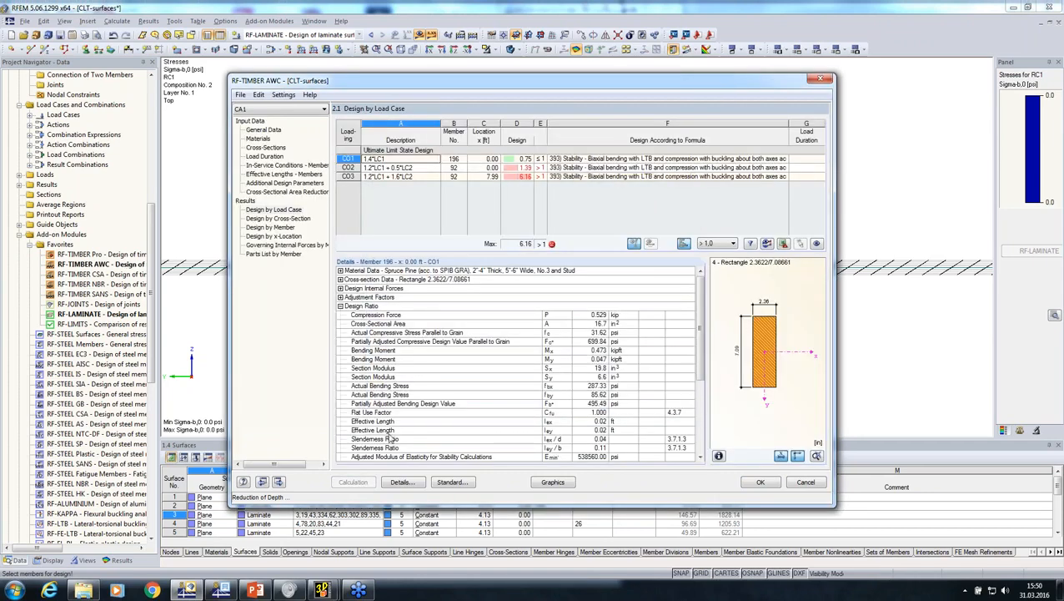
pyautogui.click(584, 167)
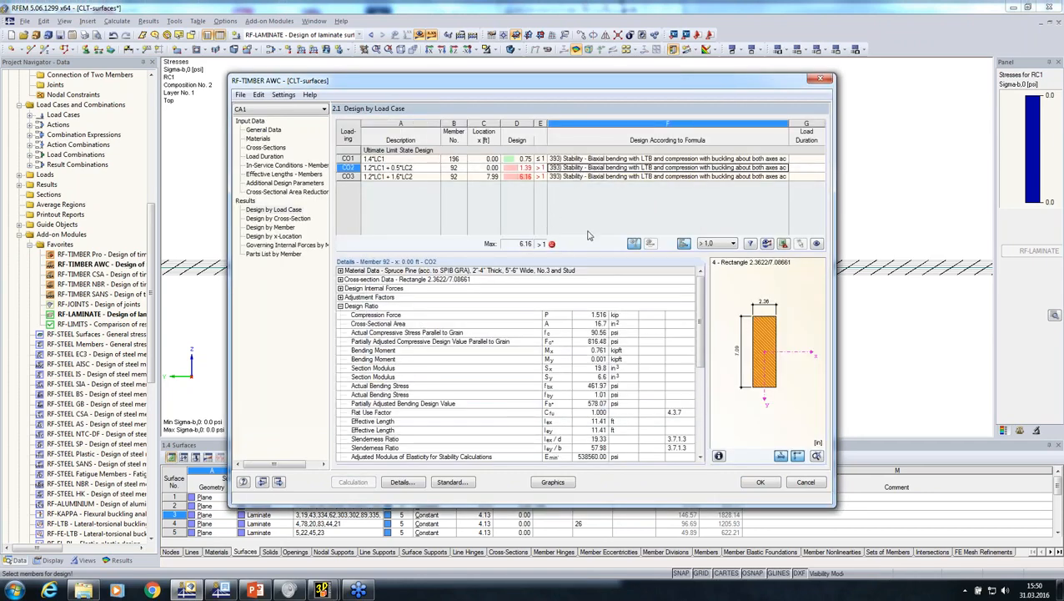
pyautogui.moveTo(621, 81); pyautogui.dragTo(427, 298)
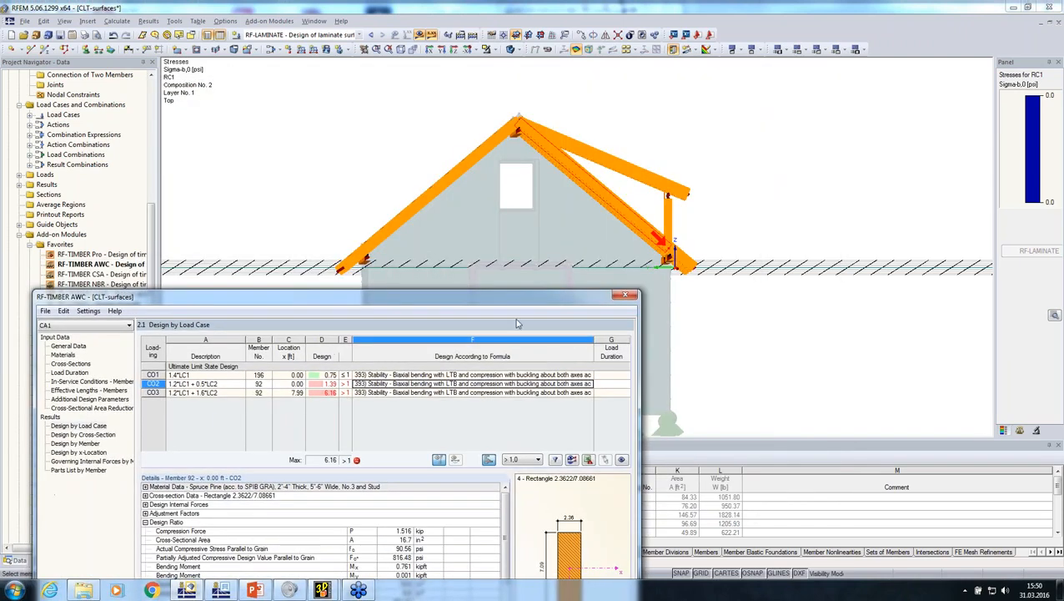
pyautogui.moveTo(529, 293); pyautogui.dragTo(614, 150)
# Disable buckling about axis x and buckling altogether for all members in the effective lengths
pyautogui.click(202, 248)
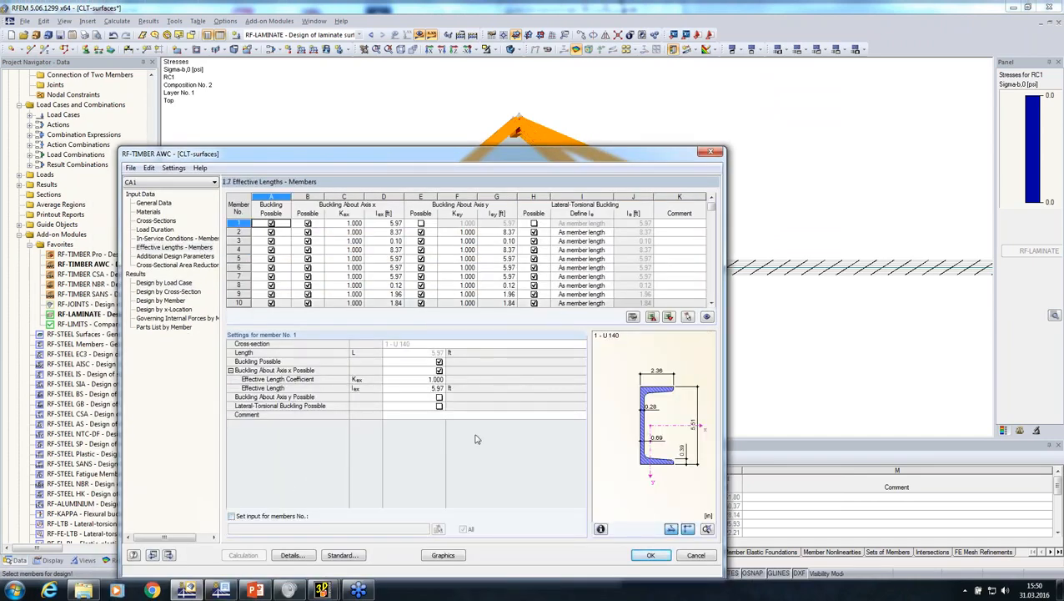
pyautogui.moveTo(495, 158); pyautogui.dragTo(516, 72)
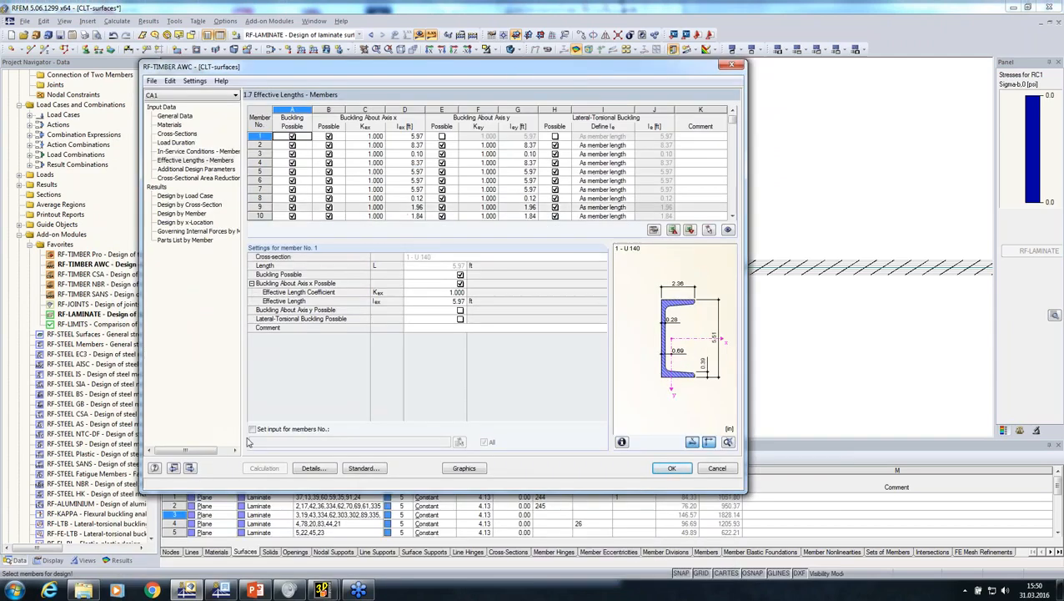
pyautogui.click(252, 429)
pyautogui.click(460, 283)
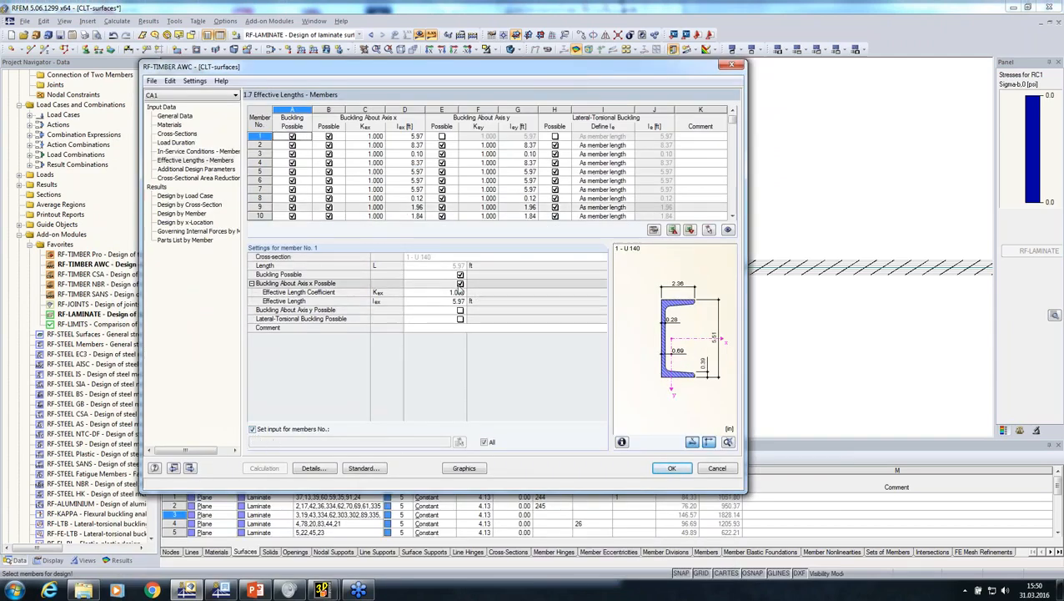
pyautogui.click(461, 283)
pyautogui.click(460, 274)
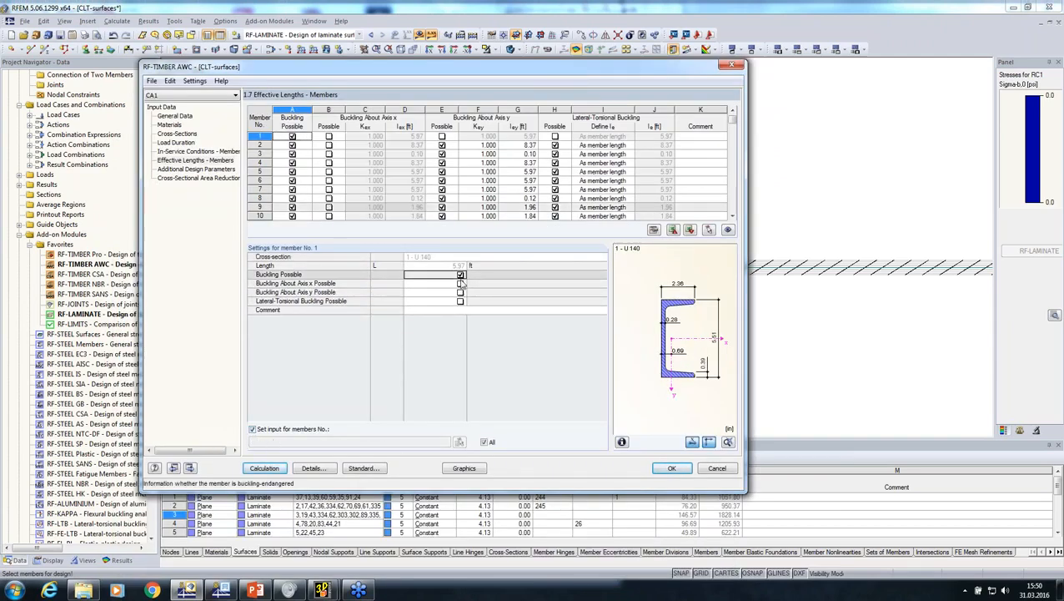
pyautogui.click(459, 275)
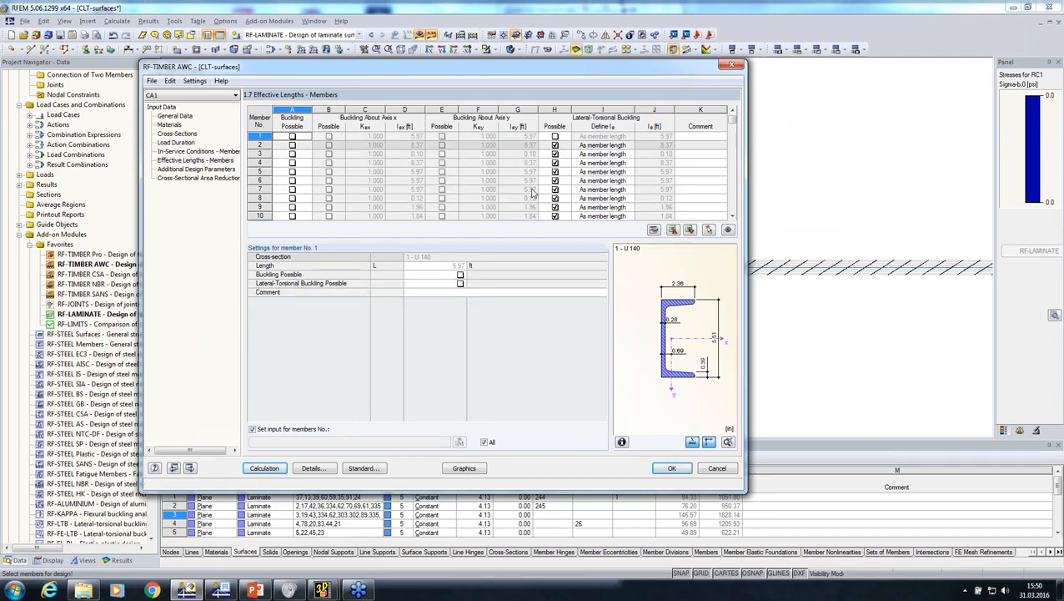
# Switch off the stability analysis in the design details and recalculate the timber design
pyautogui.click(310, 468)
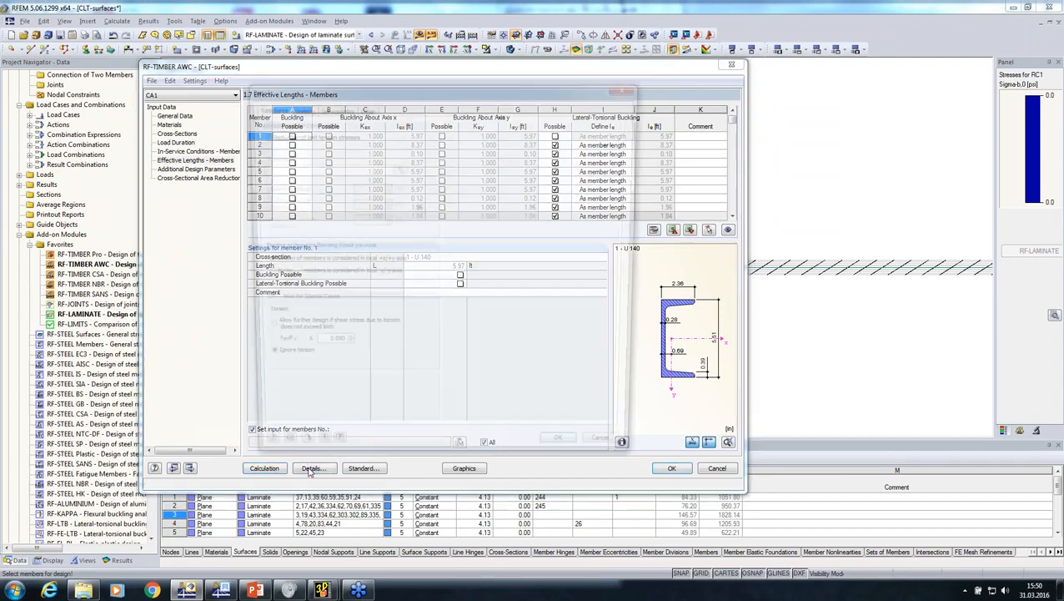
pyautogui.click(298, 108)
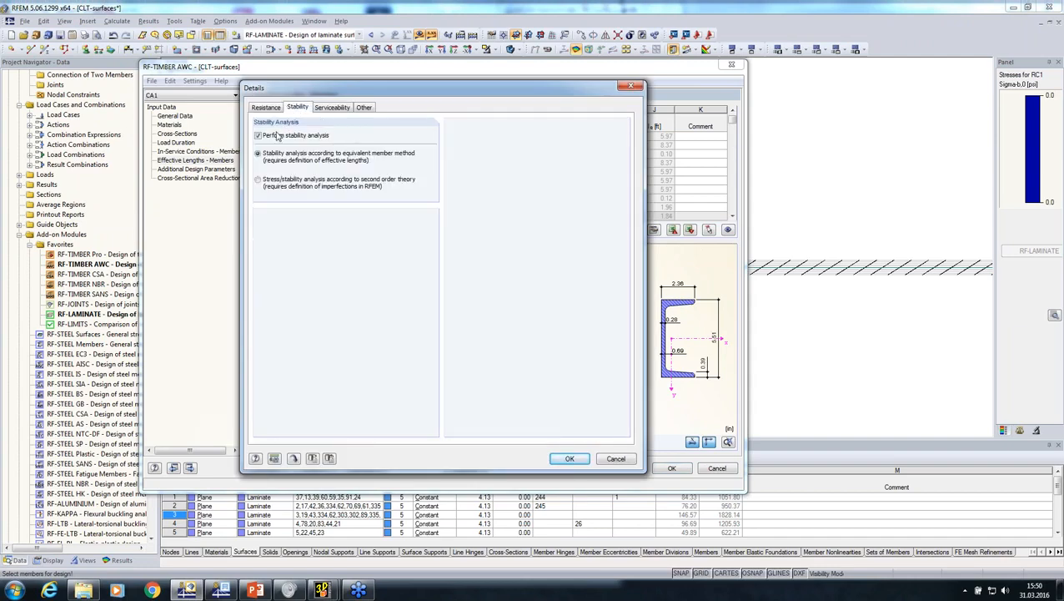
pyautogui.click(259, 136)
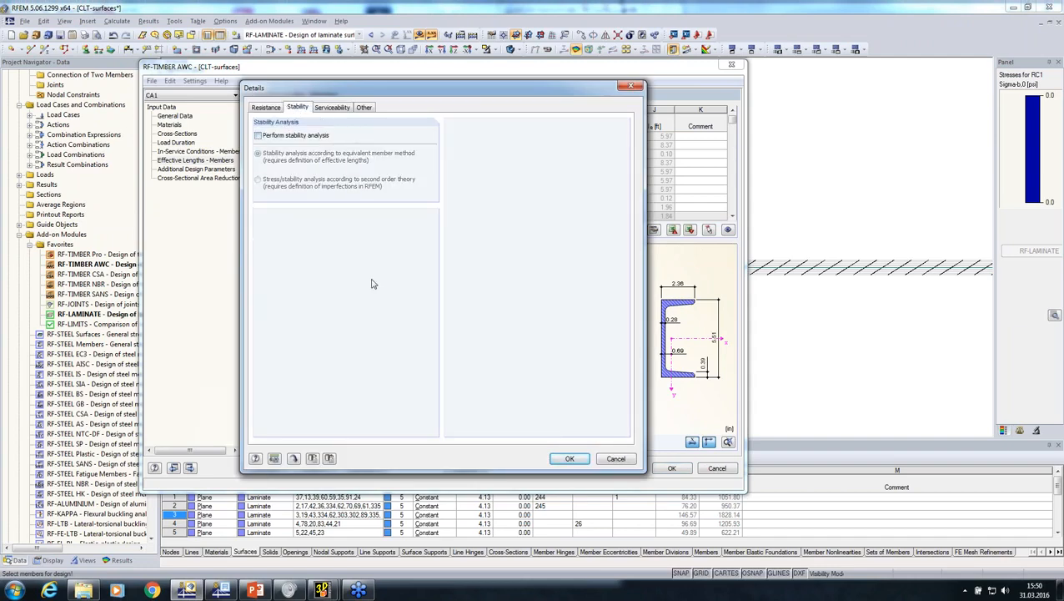
pyautogui.click(559, 459)
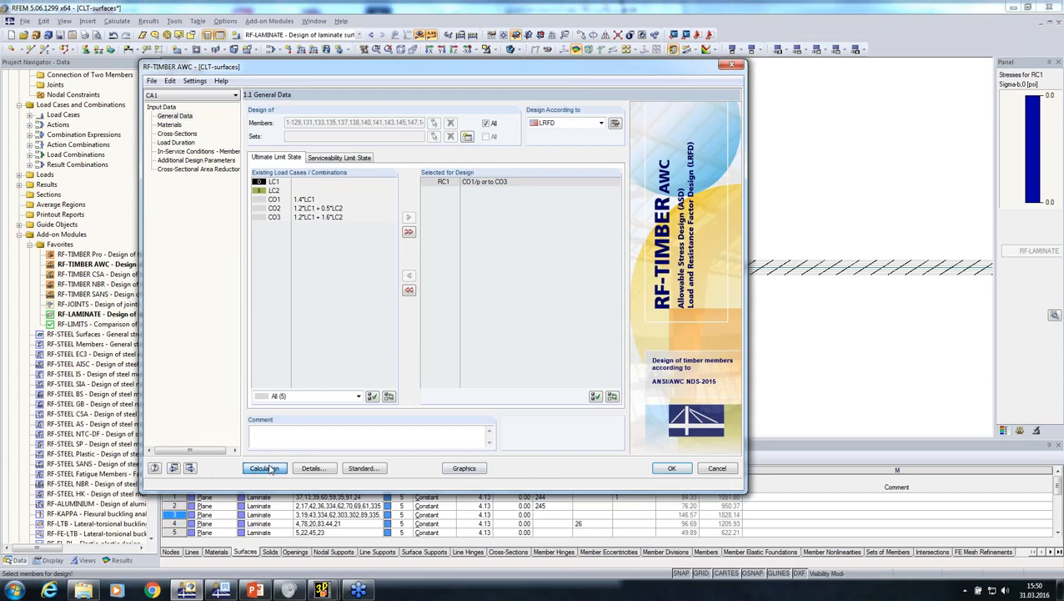
pyautogui.click(264, 468)
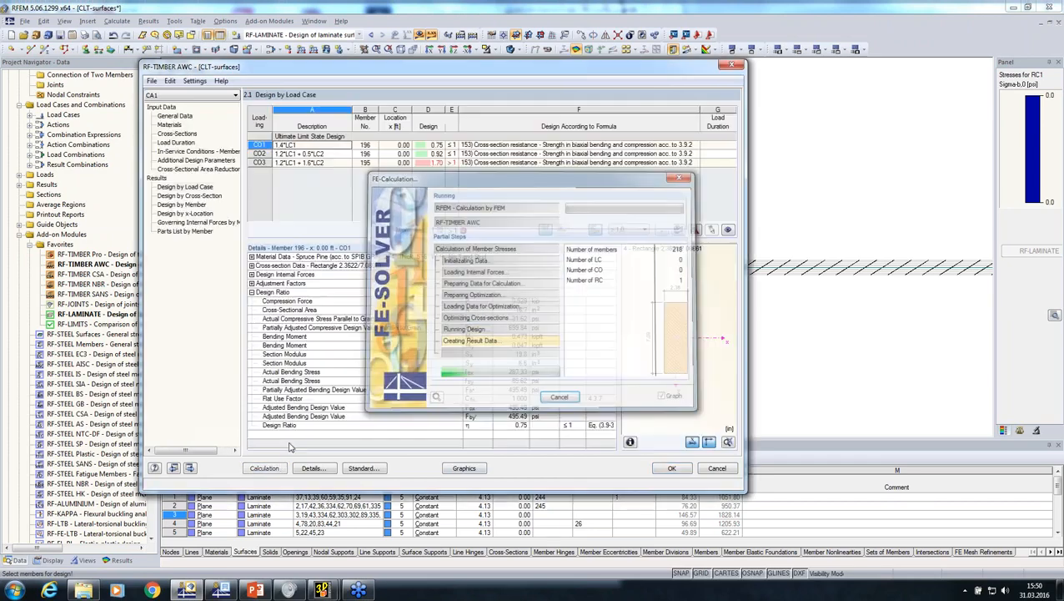
# Examine the CO3 design result and locate its governing member in the roof model
pyautogui.click(486, 163)
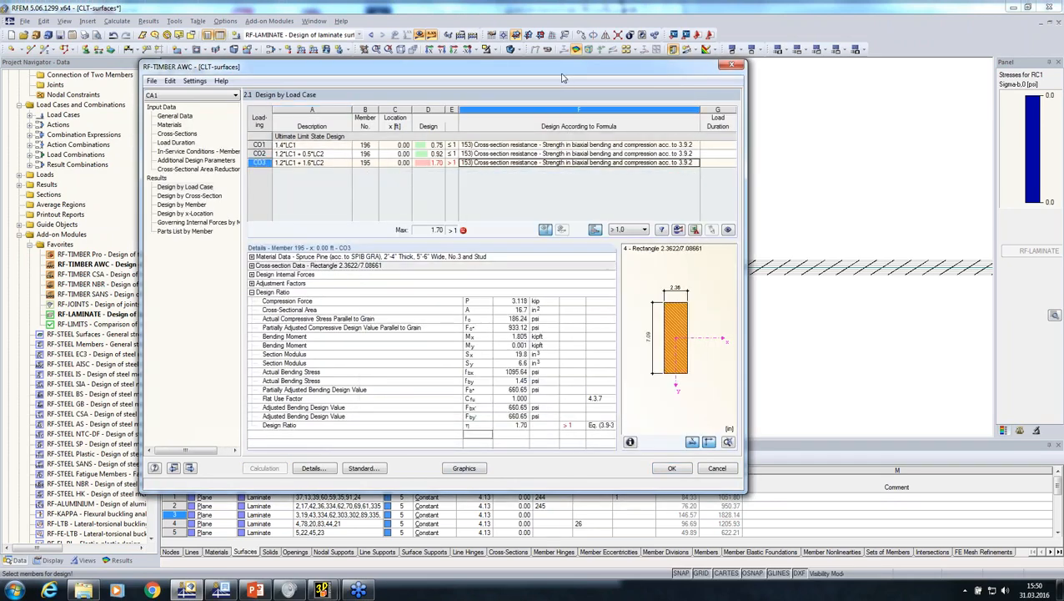
pyautogui.moveTo(562, 72); pyautogui.dragTo(607, 280)
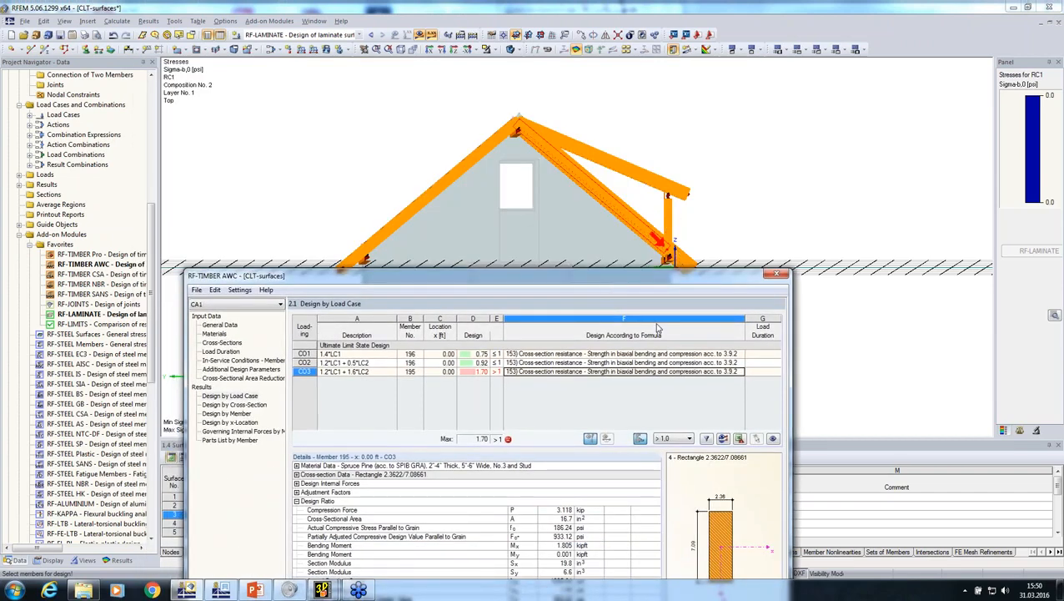
pyautogui.moveTo(643, 276); pyautogui.dragTo(640, 152)
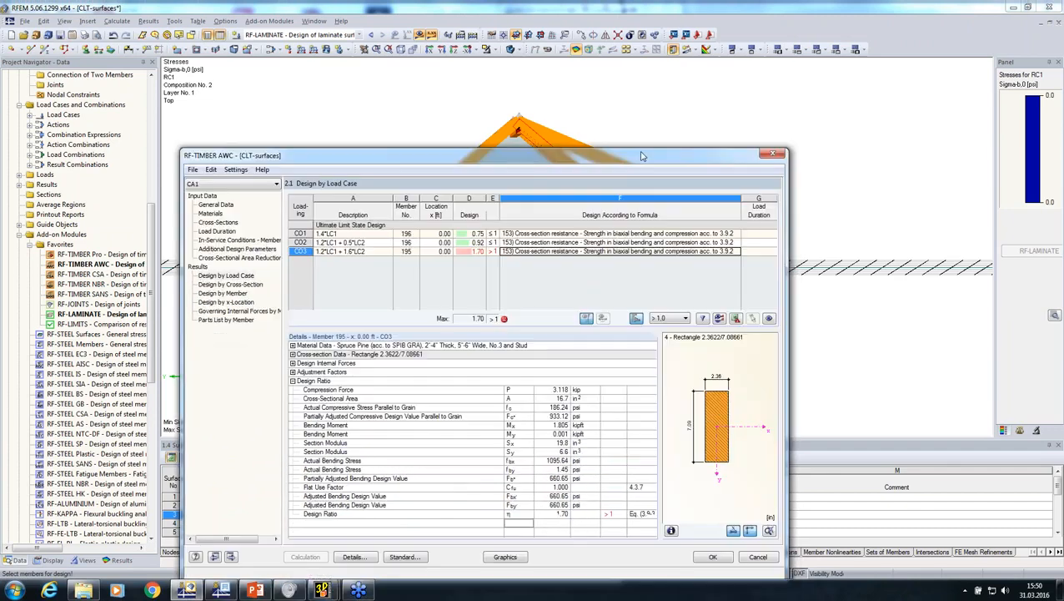
# Accept the timber design and view the roof framing around the dormer posts in 3D
pyautogui.click(711, 552)
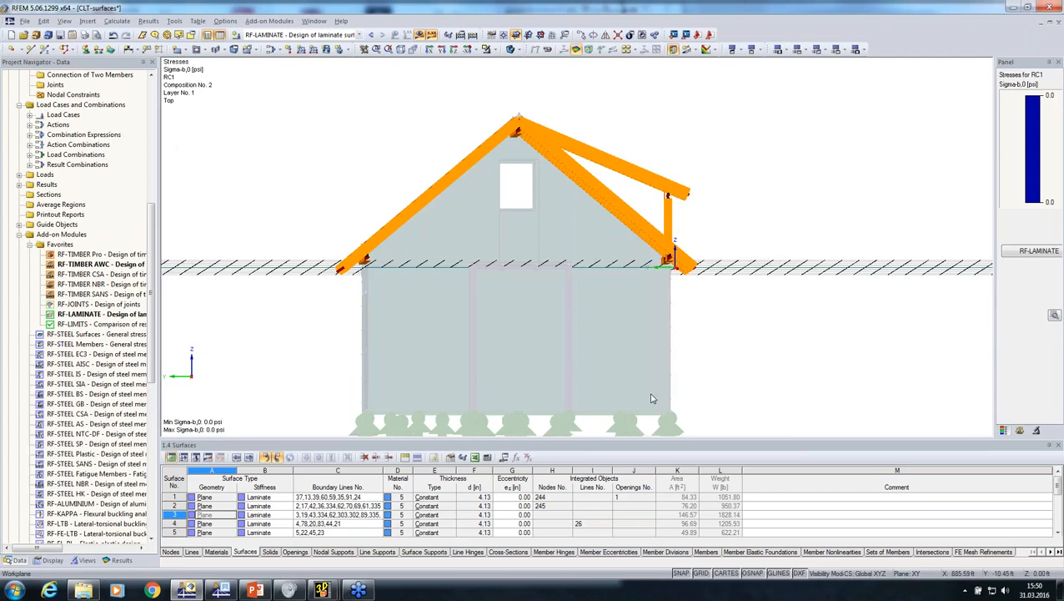
pyautogui.rightClick(650, 397)
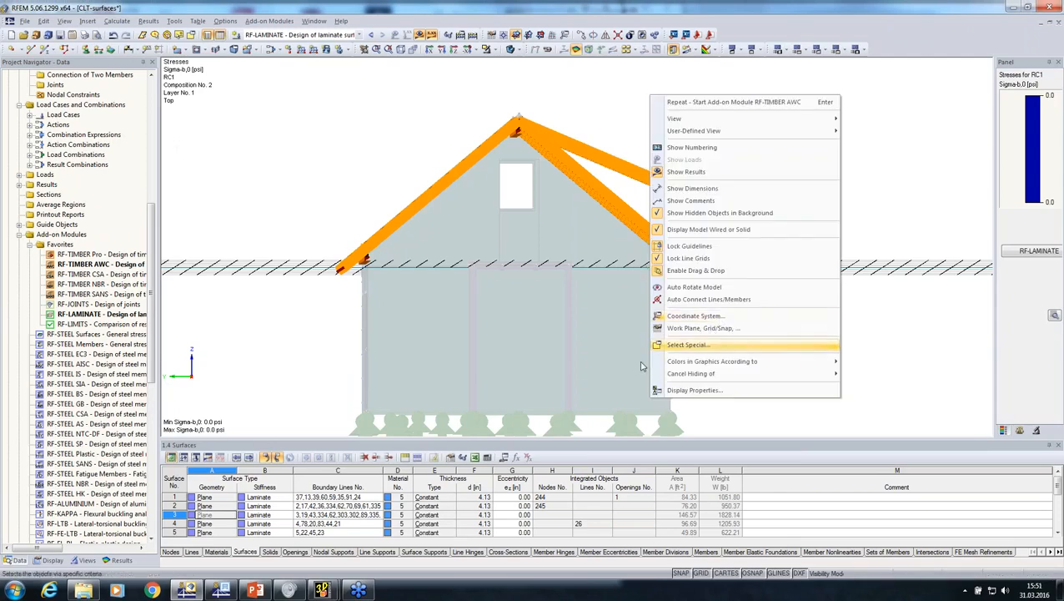
pyautogui.click(487, 378)
pyautogui.keyDown('ctrl'); pyautogui.moveTo(740, 359); pyautogui.dragTo(588, 261, button='middle'); pyautogui.keyUp('ctrl')
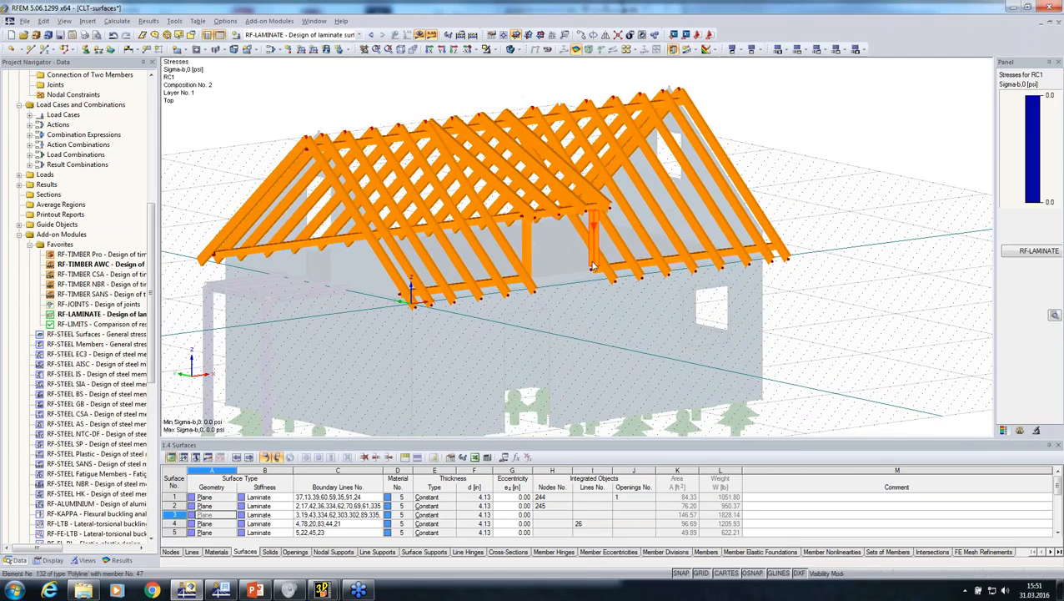
pyautogui.scroll(3, 585, 246)
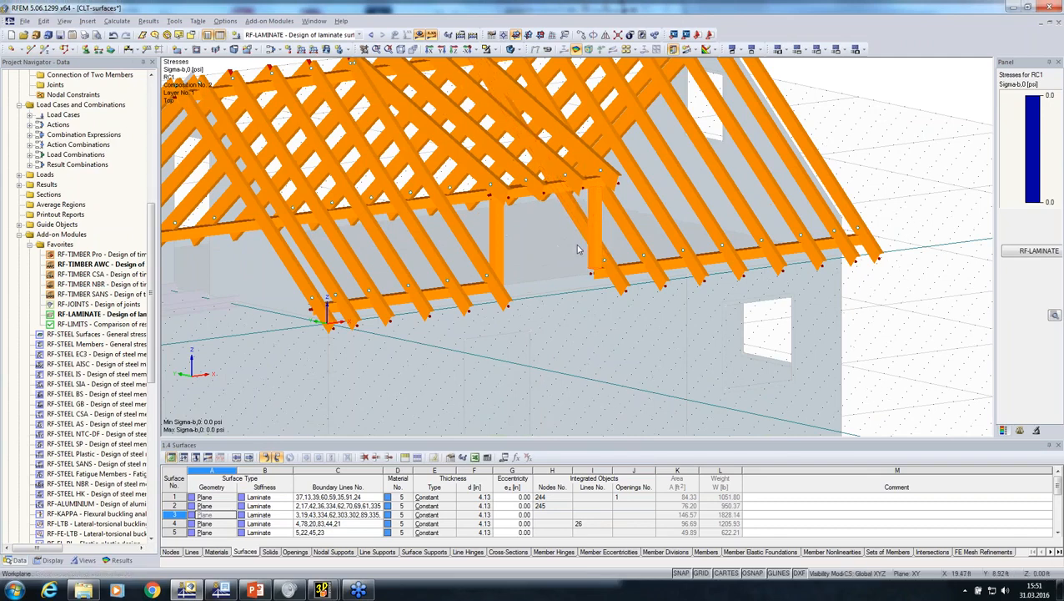